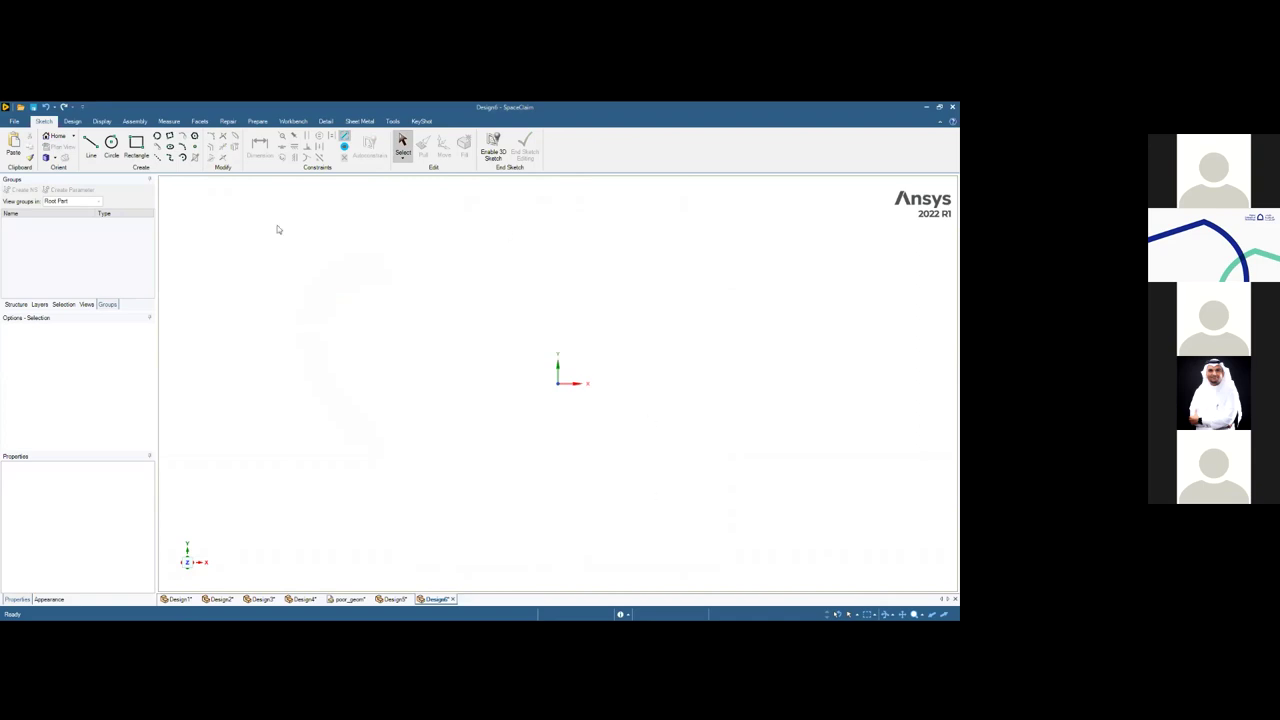
left_click(111, 146)
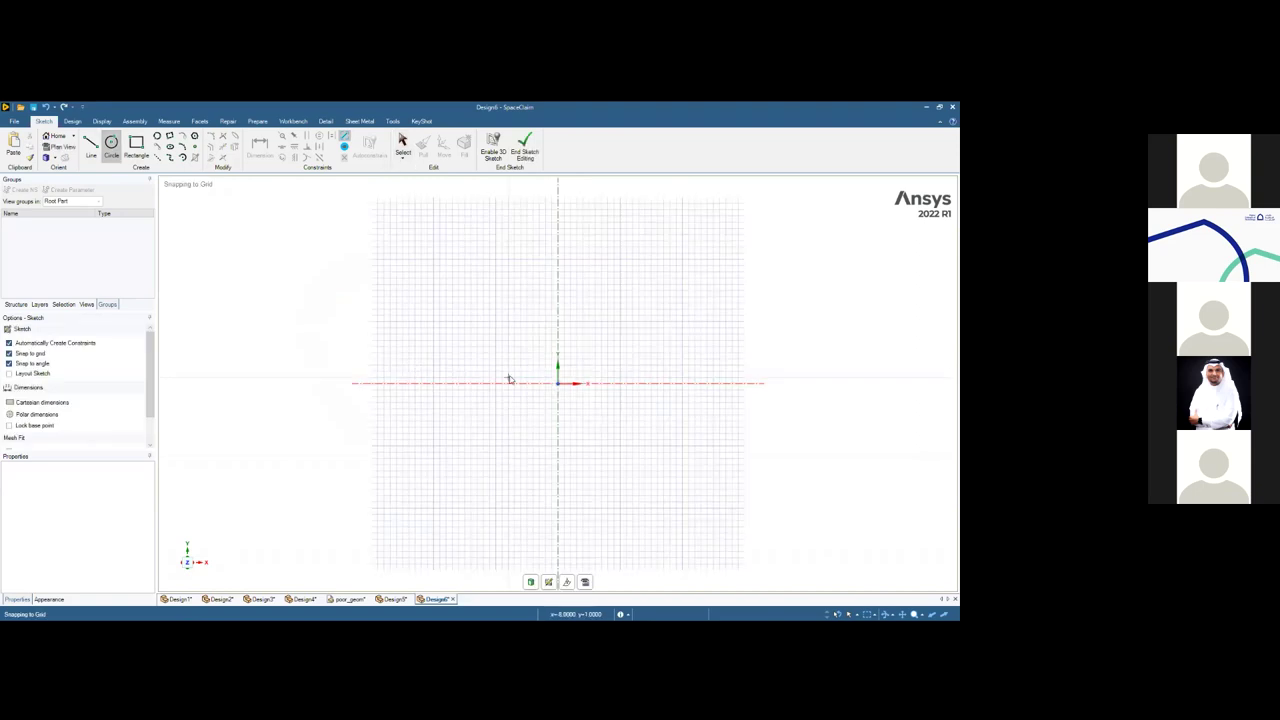
left_click(548, 582)
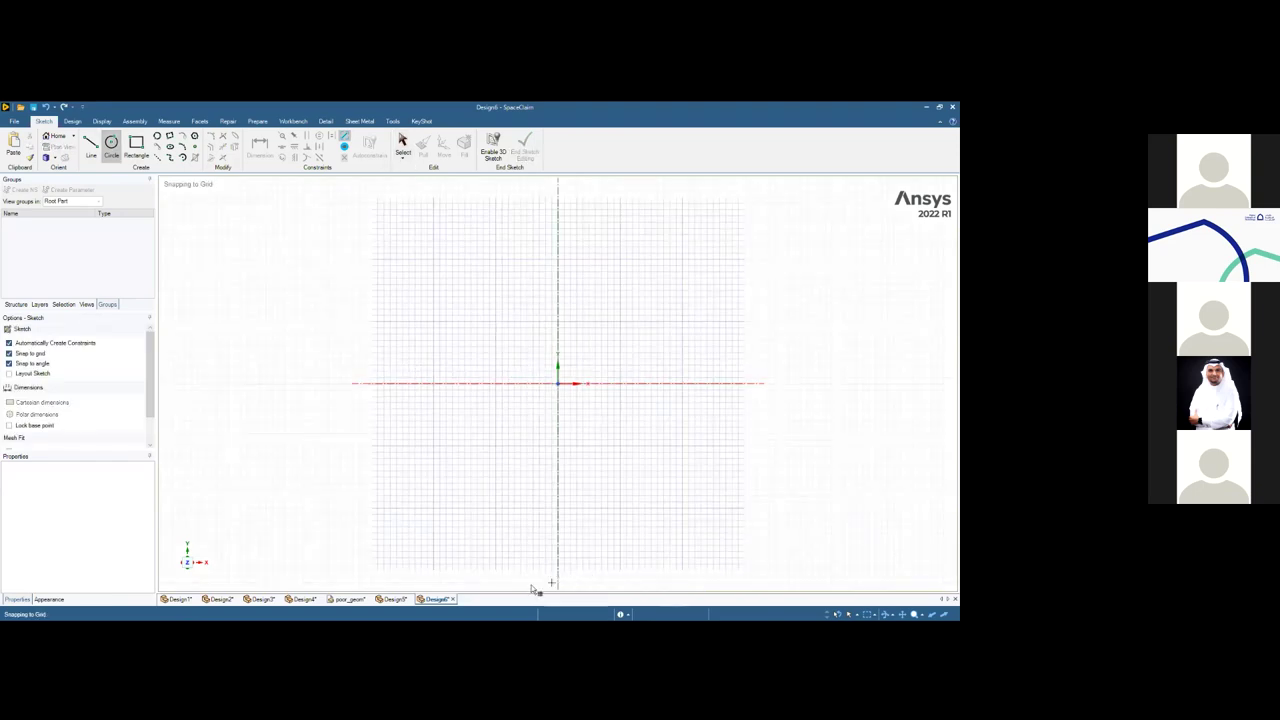
left_click(557, 386)
left_click(113, 146)
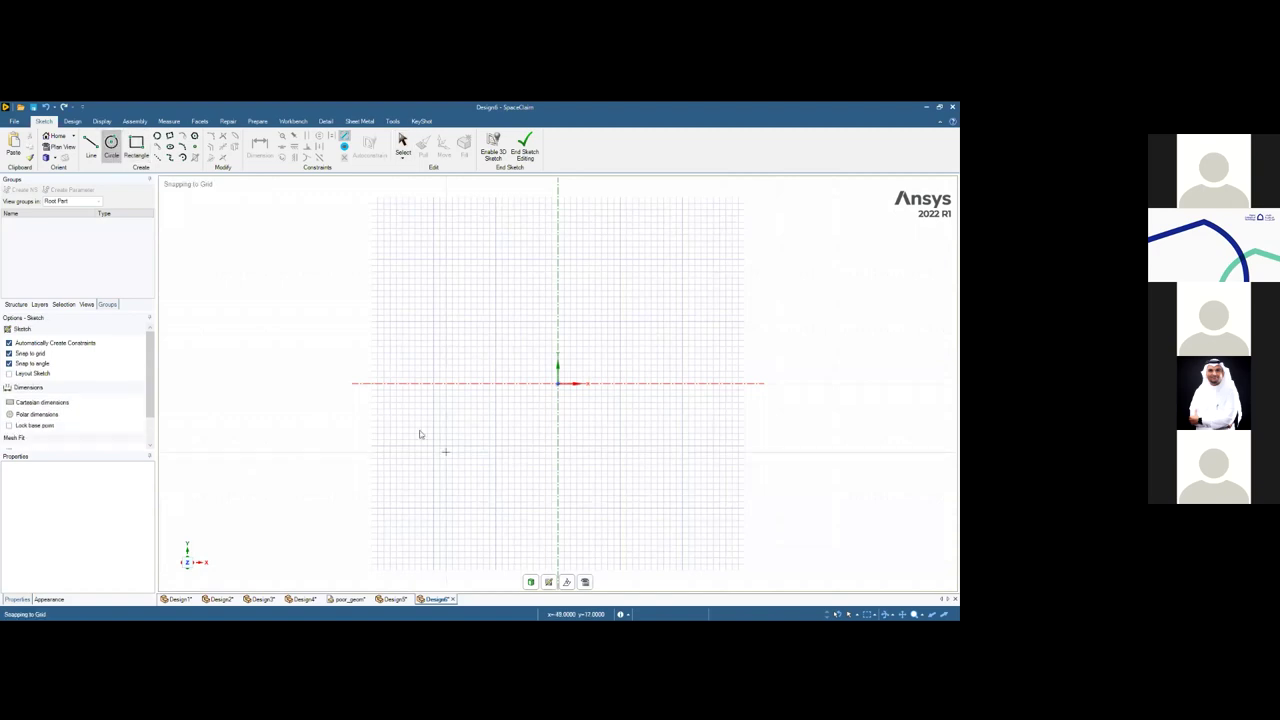
key("d")
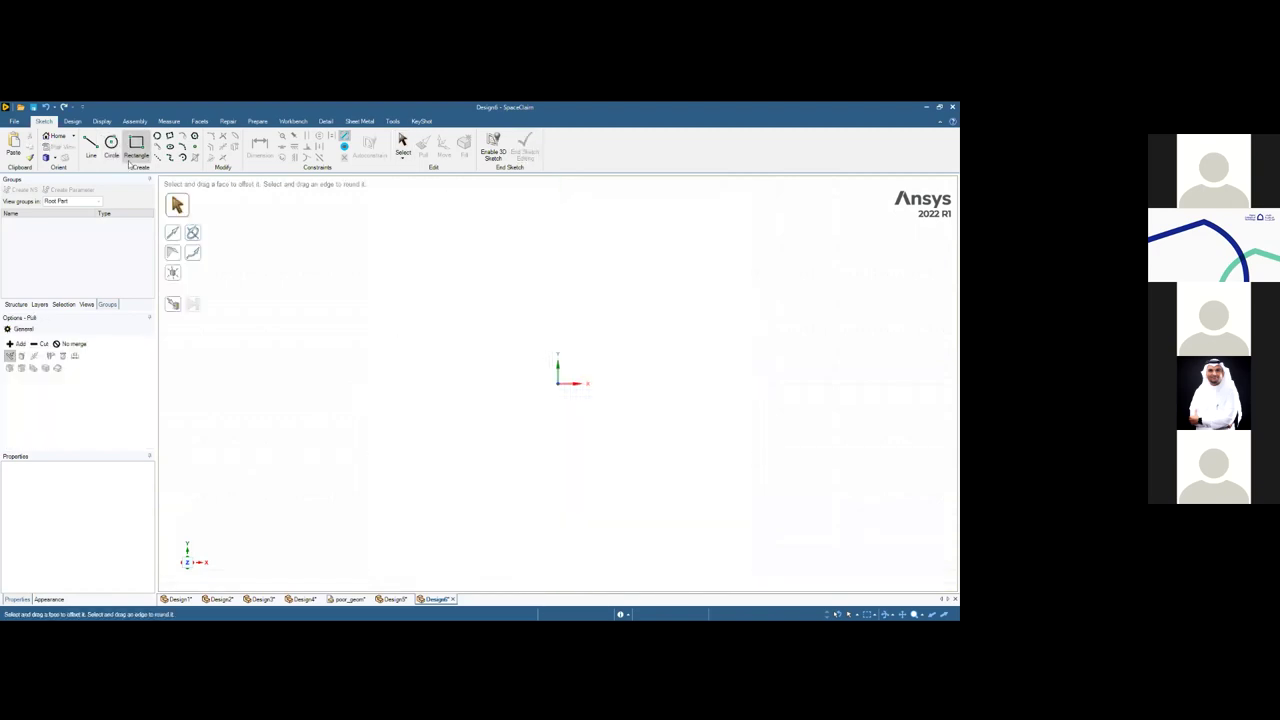
Sketch two concentric circles centred on the origin, about 27 mm and 23 mm in diameter, and finish the sketch
key("k")
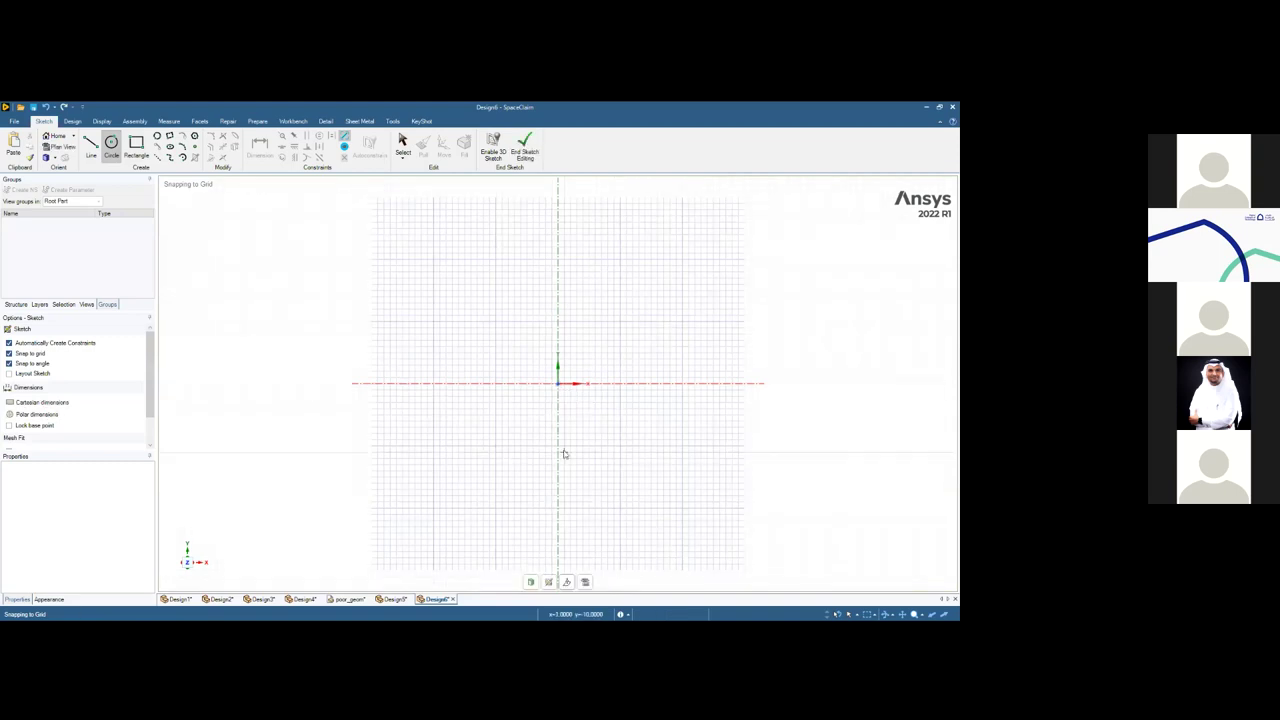
left_click(557, 383)
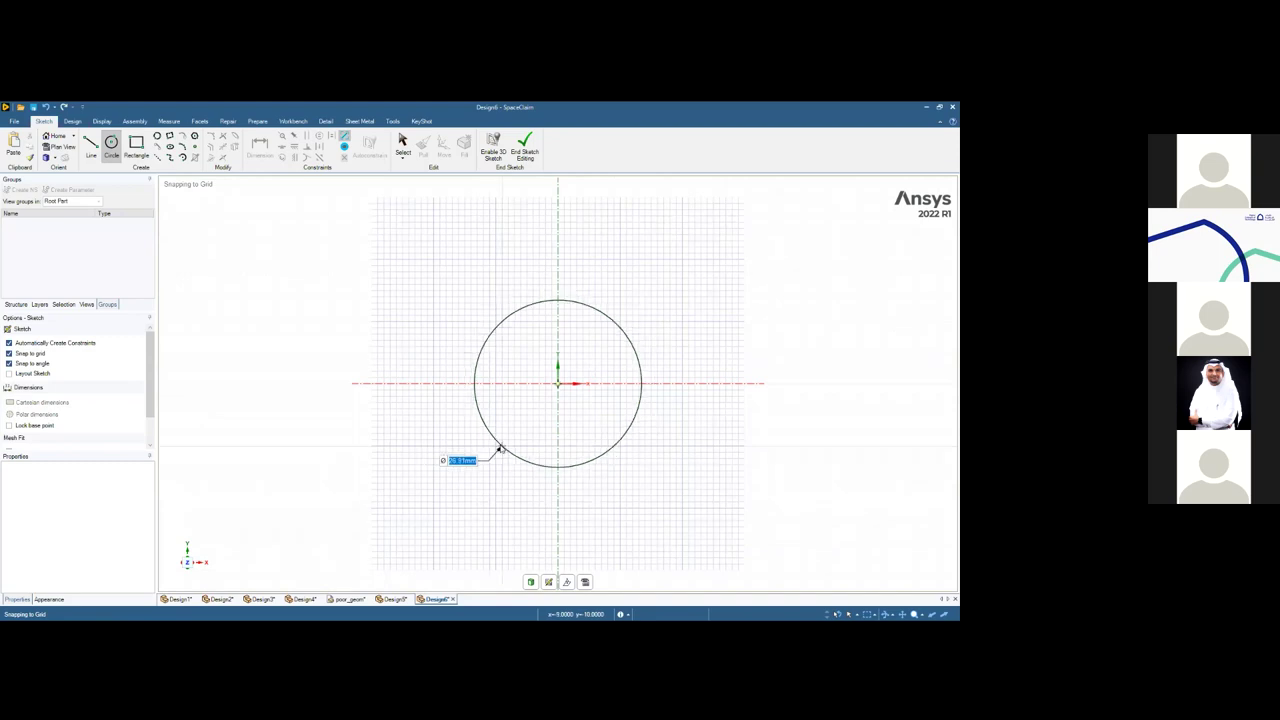
left_click(498, 447)
left_click(559, 384)
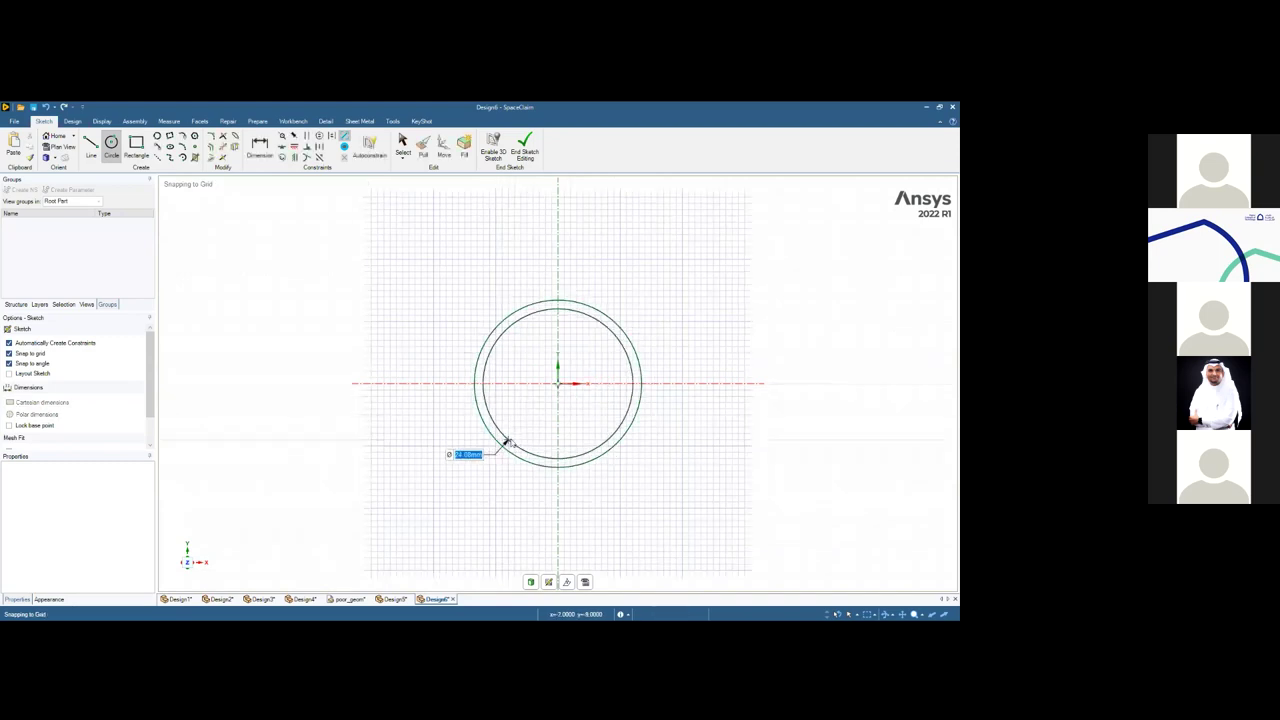
left_click(506, 445)
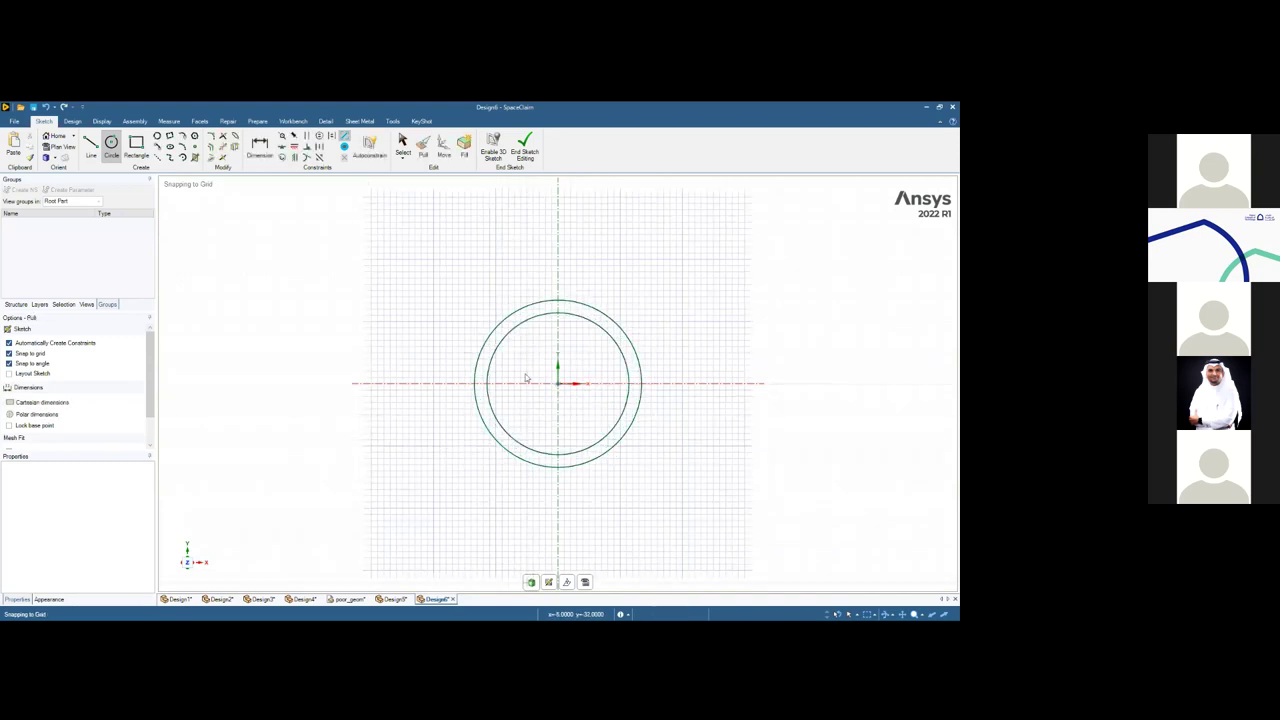
key("d")
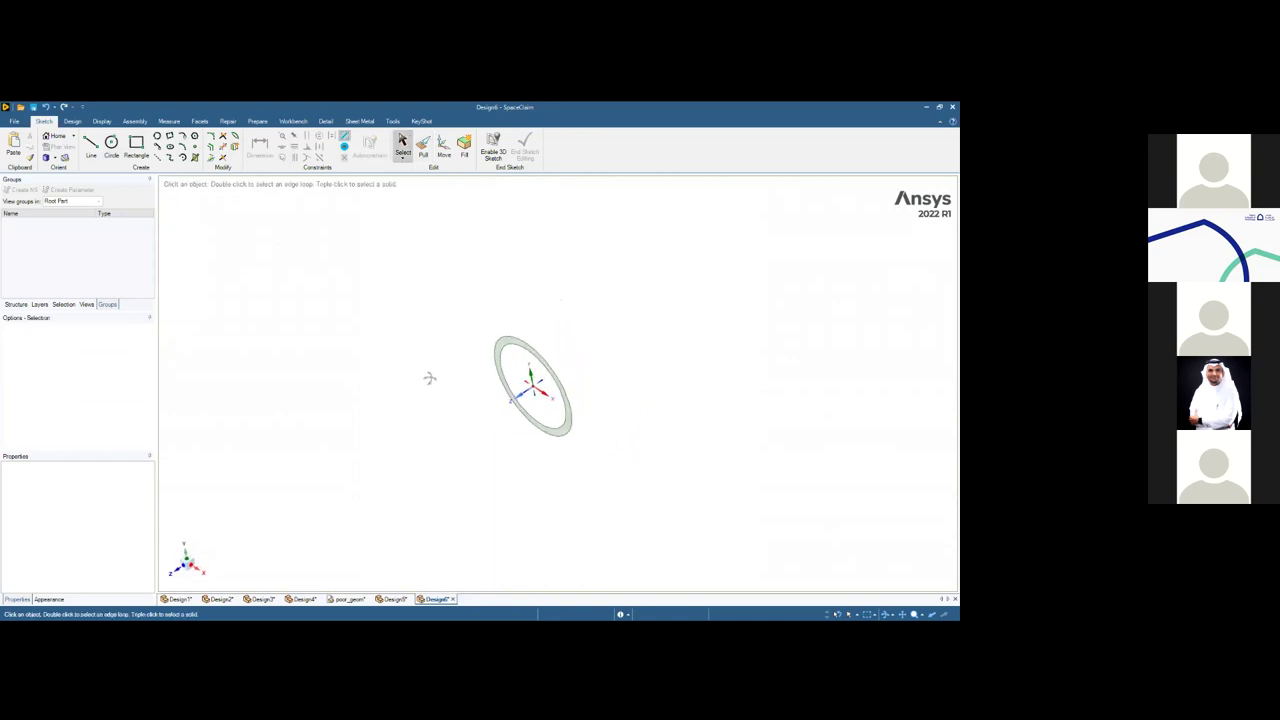
Pull the ring face 50 mm backwards along the Z axis to form a hollow tube
scroll(542, 349, "up", 2)
left_click(508, 351)
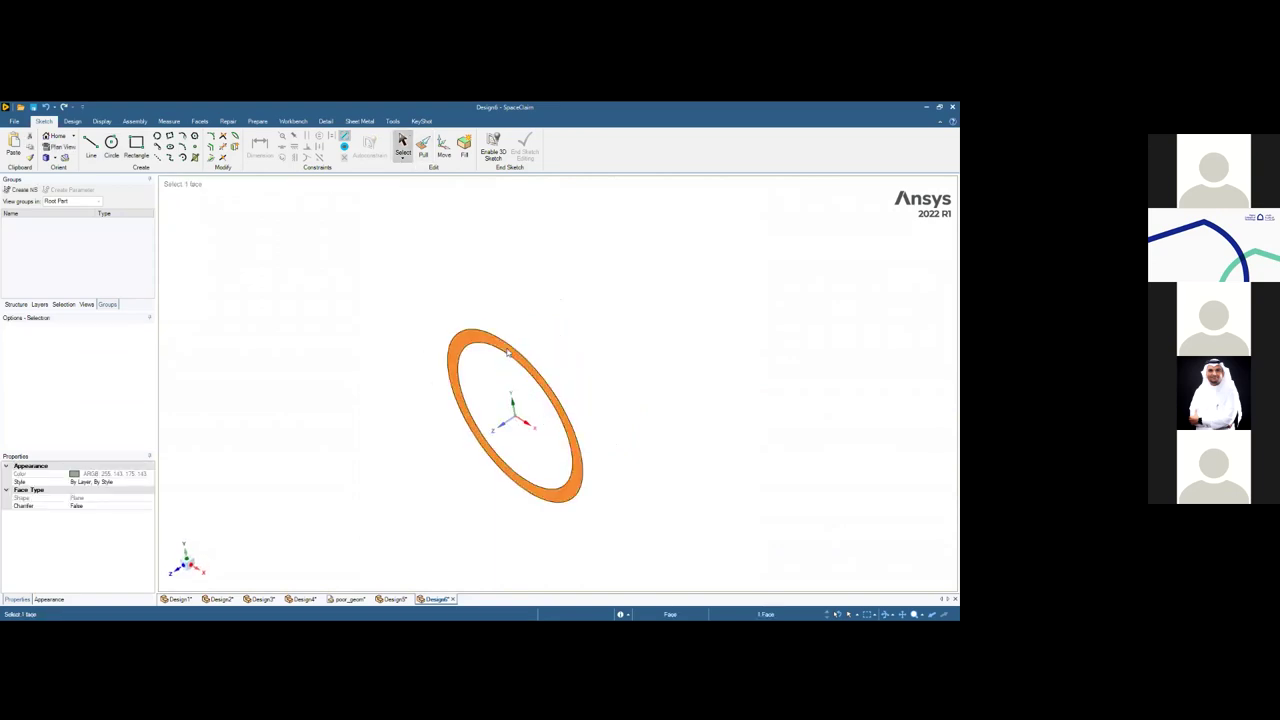
key("p")
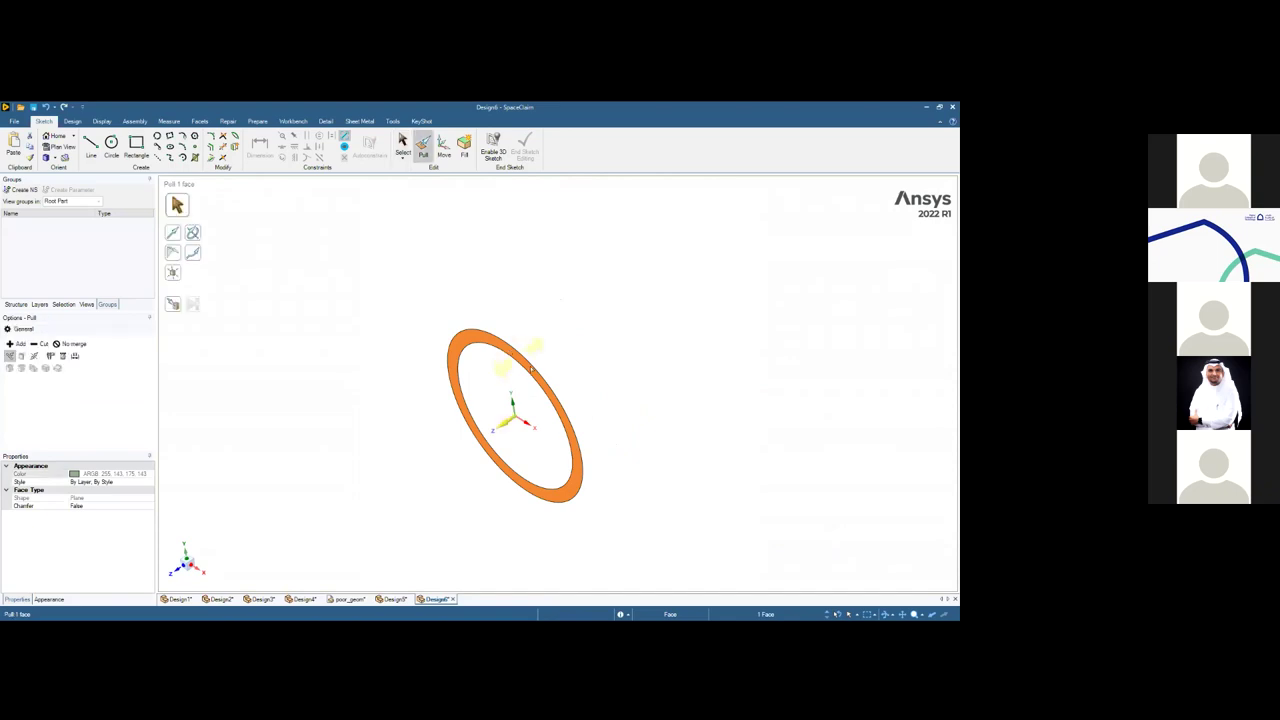
left_click_drag(525, 410, 772, 277)
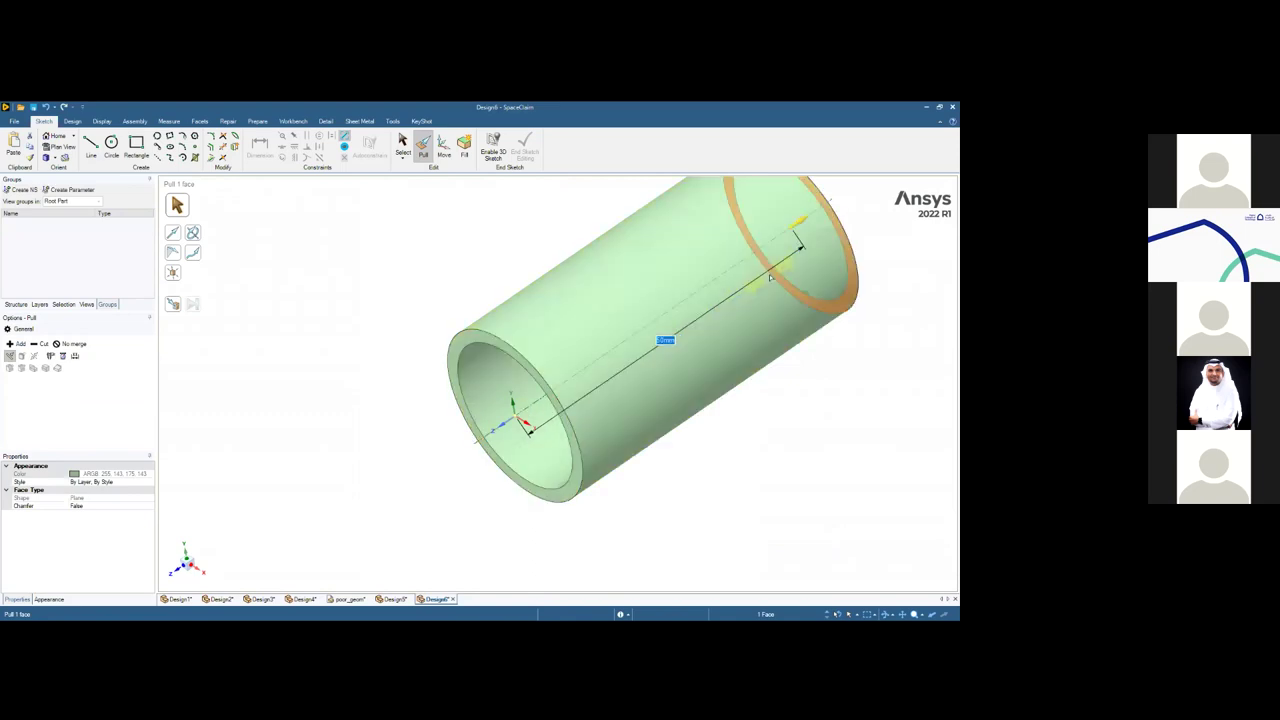
left_click(415, 279)
scroll(415, 279, "down", 3)
middle_click_drag(391, 309, 740, 386)
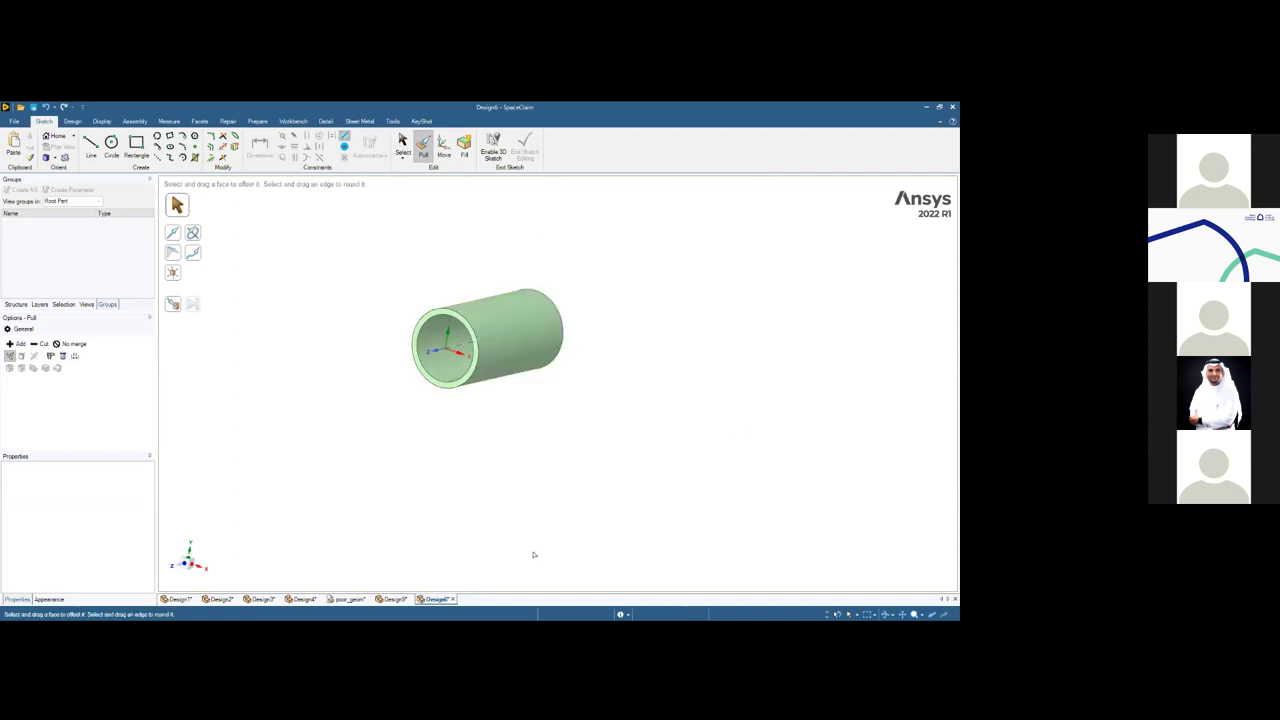
middle_click_drag(461, 498, 429, 480)
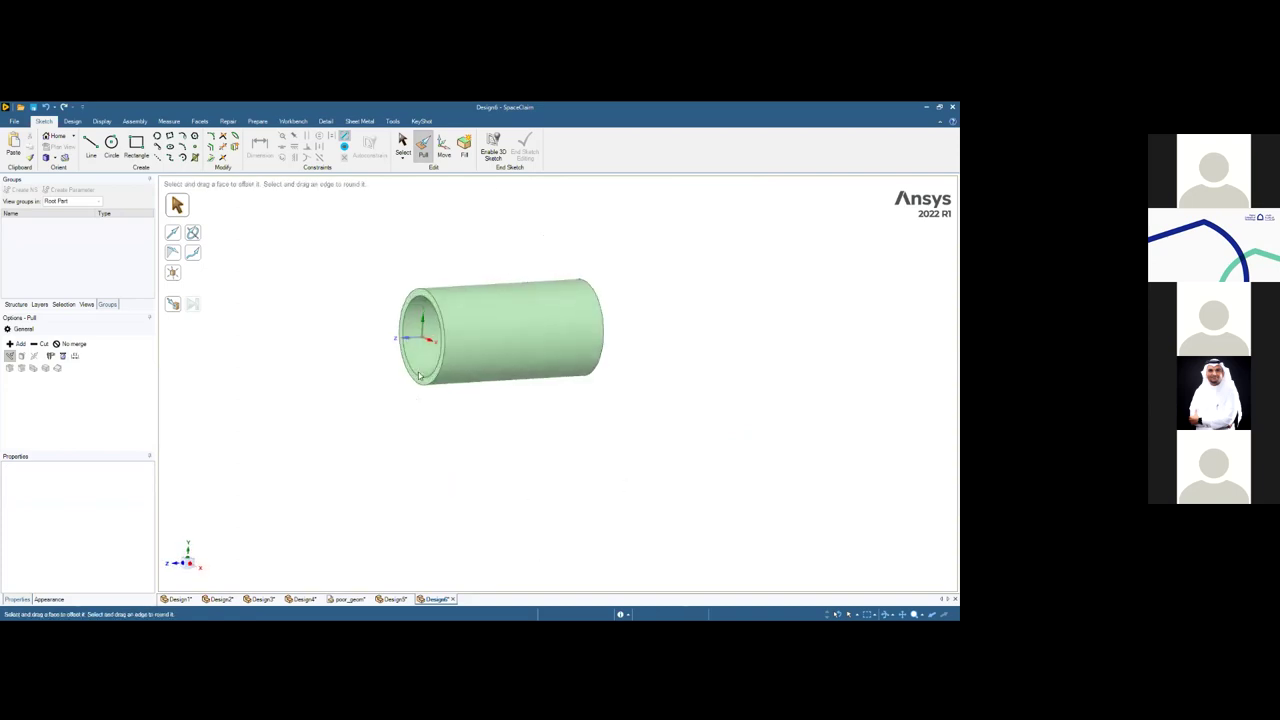
scroll(430, 316, "up", 5)
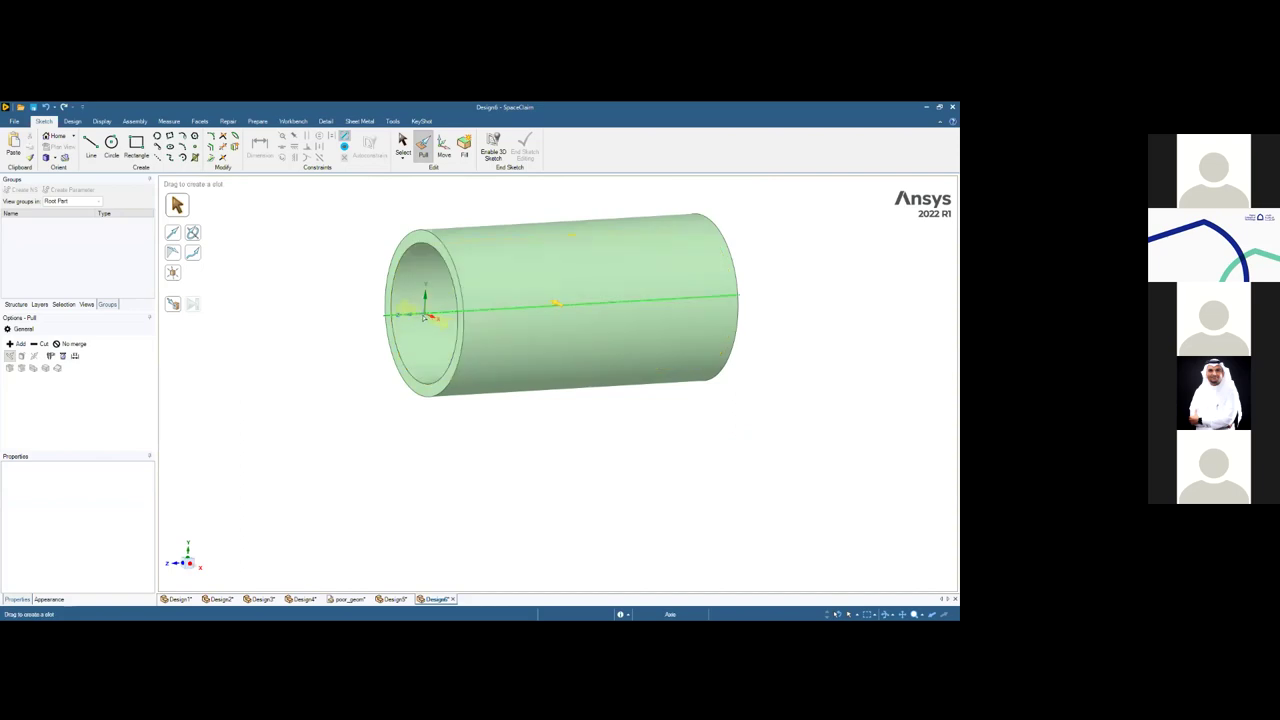
mouse_move(426, 317)
middle_mouse_down()
mouse_move(394, 314)
mouse_move(426, 318)
middle_mouse_up()
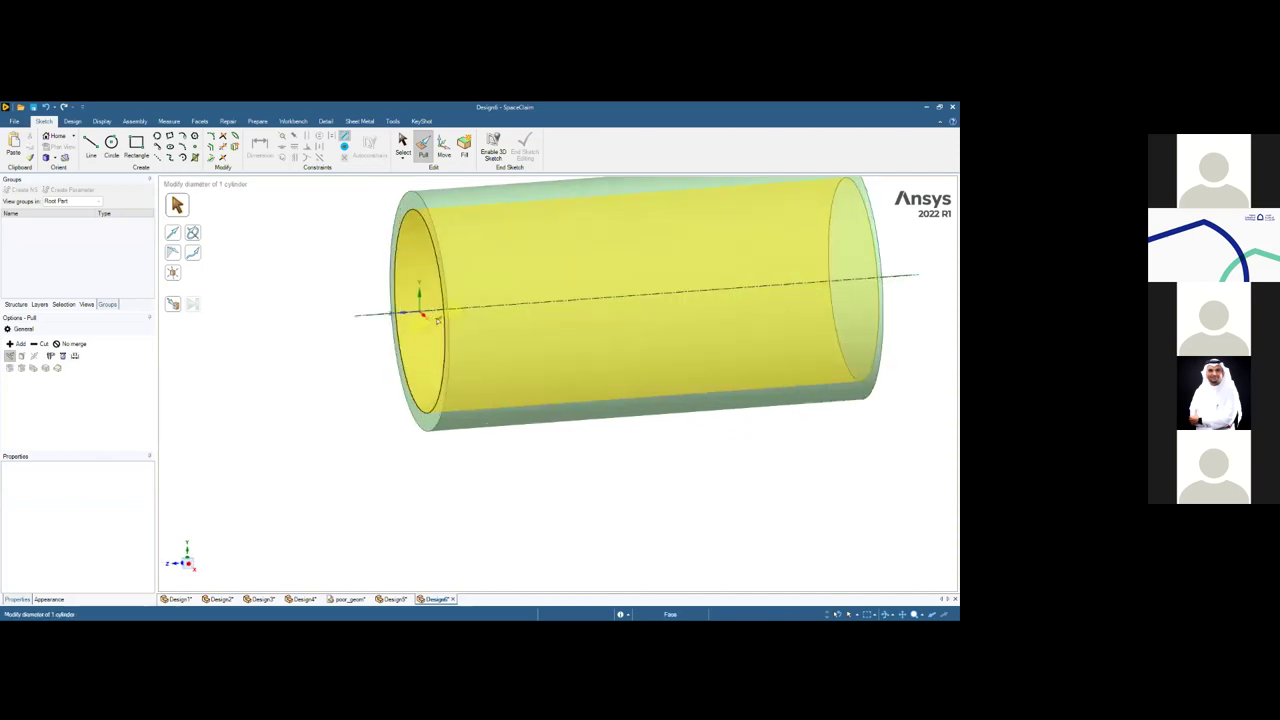
scroll(564, 249, "down", 2)
middle_click_drag(564, 249, 548, 315, "shift")
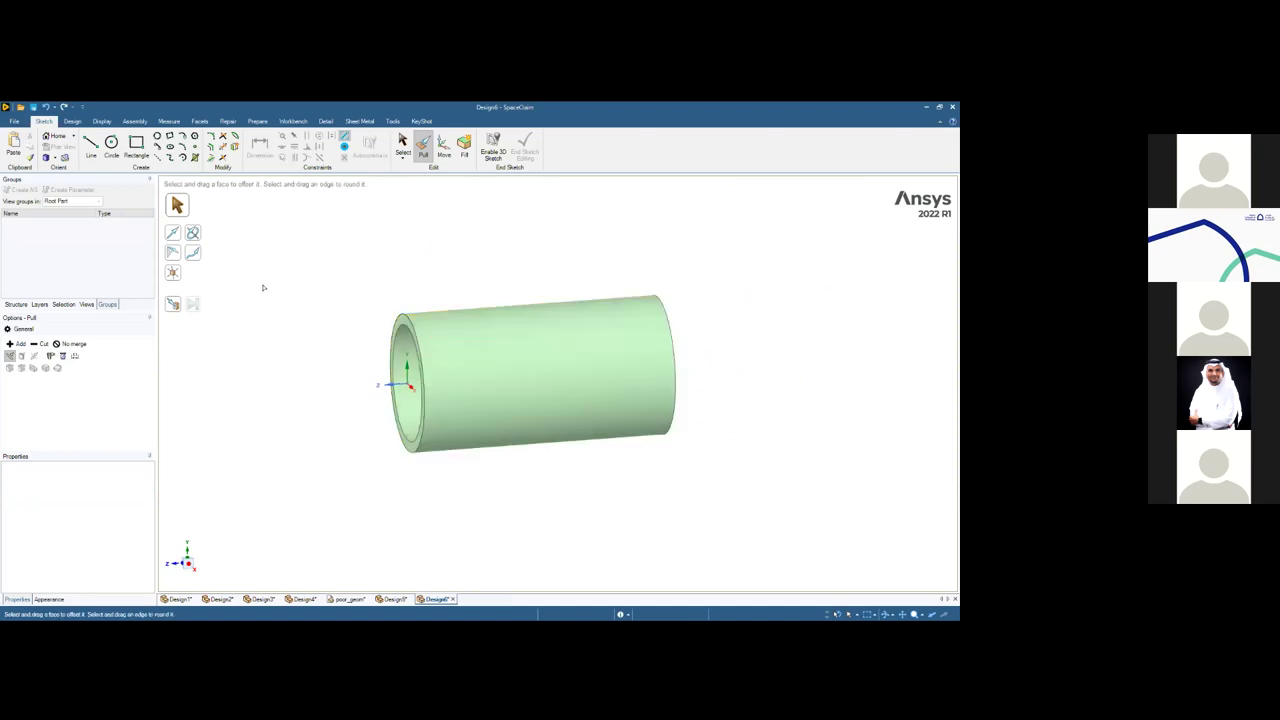
Insert a coordinate origin midway between the two annular end faces of the tube
key("s")
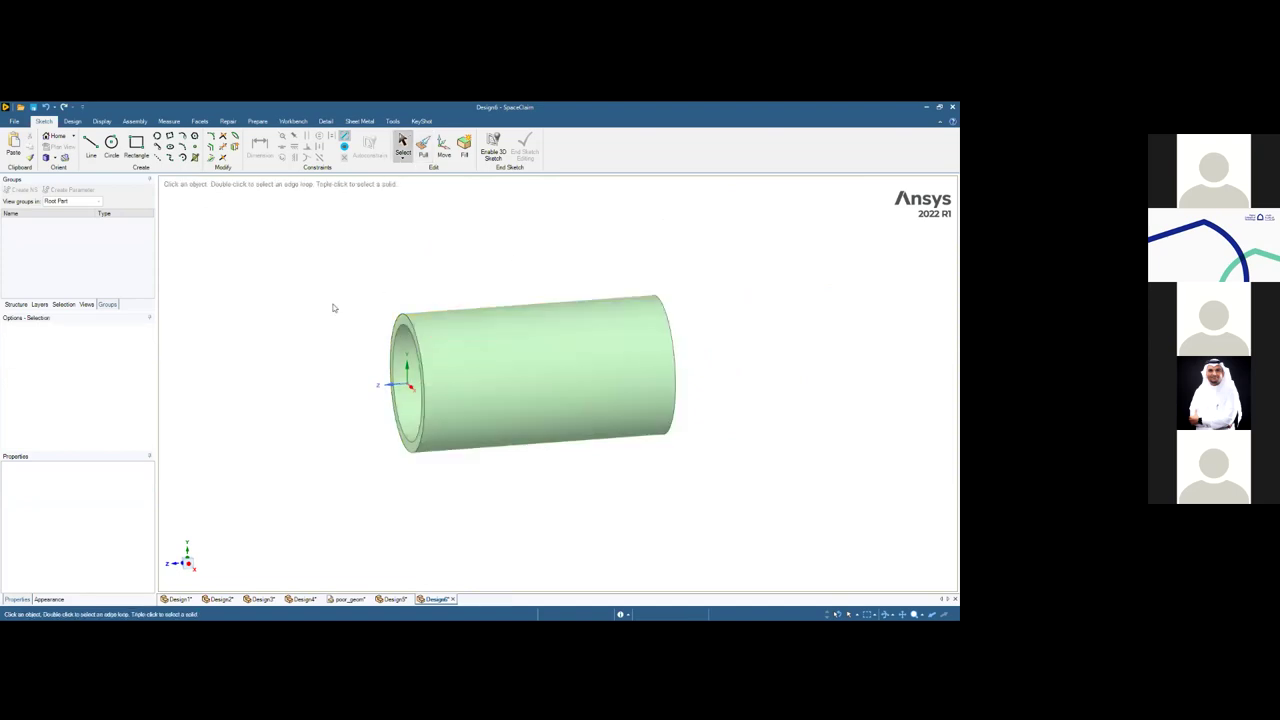
scroll(402, 337, "up", 2)
left_click(402, 337)
scroll(402, 337, "down", 3)
middle_click_drag(402, 337, 561, 309)
scroll(561, 309, "up", 2)
scroll(561, 309, "up", 1)
left_click(561, 309, "ctrl")
scroll(561, 309, "down", 4)
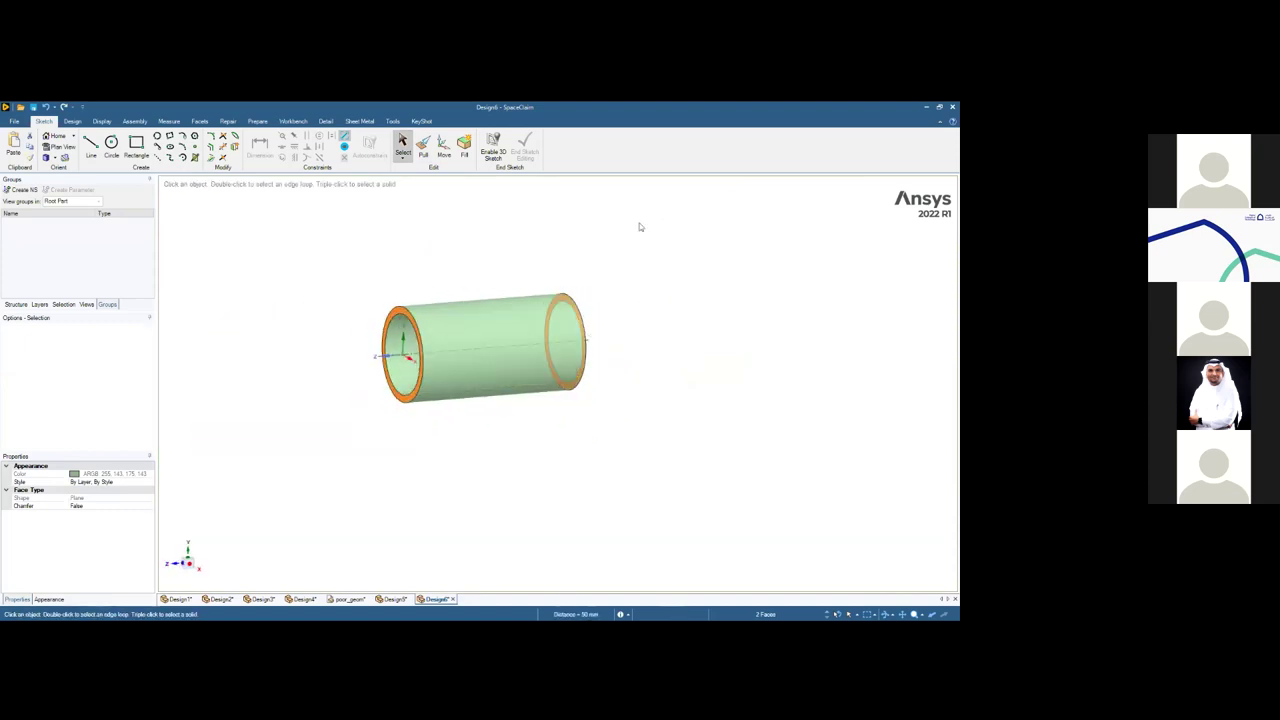
left_click(71, 121)
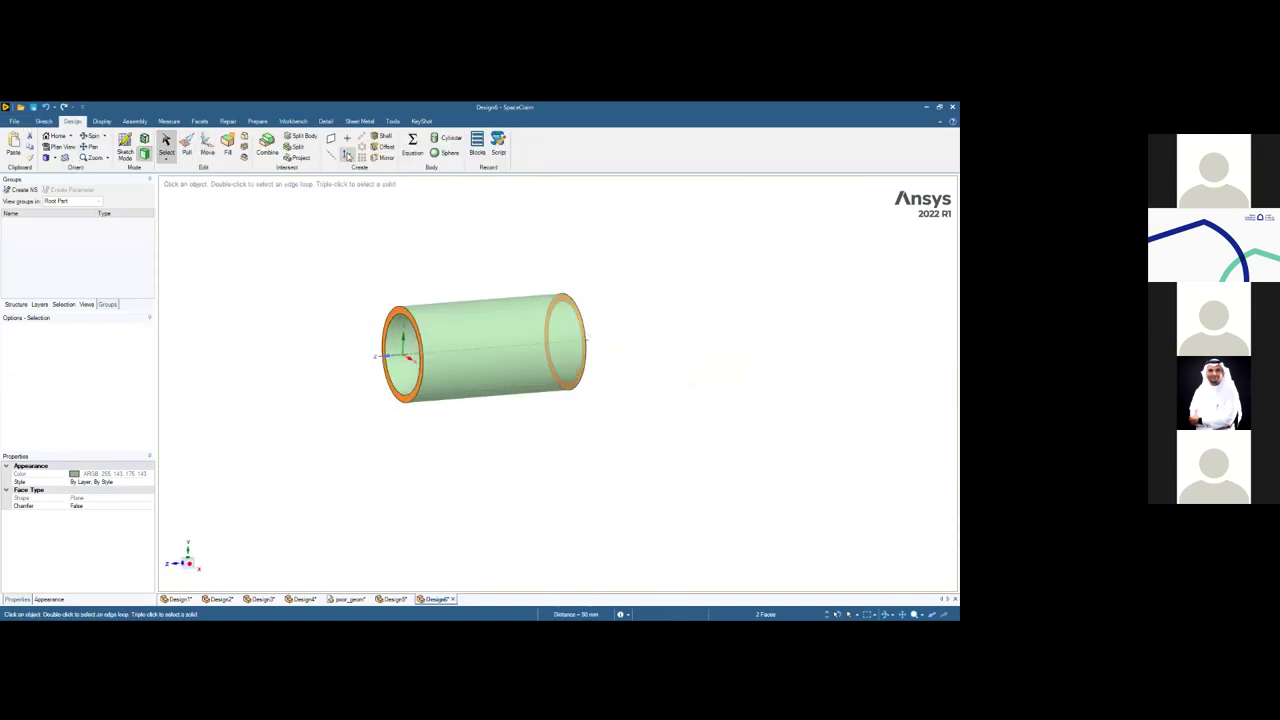
left_click(274, 334)
Sketch a circle centred on the tube's mid-length origin, on the horizontal plane through the tube axis, and turn it into a surface
middle_click_drag(282, 337, 347, 417)
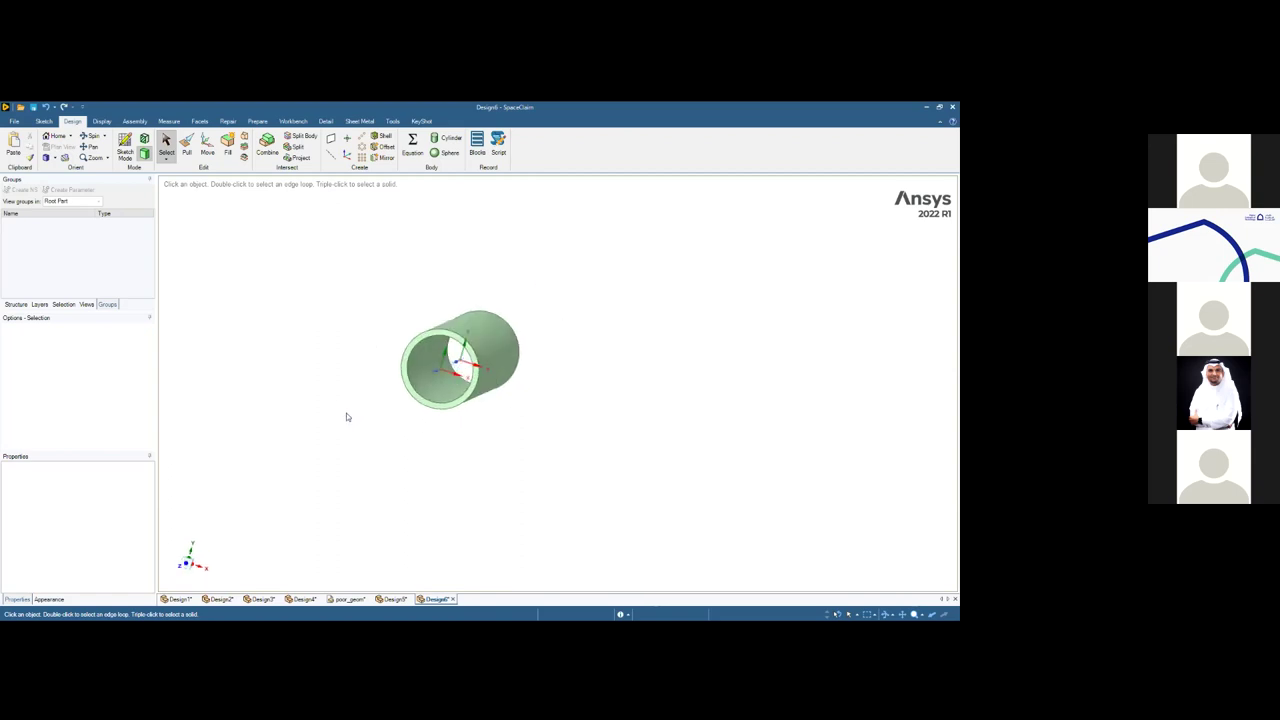
middle_click_drag(357, 360, 368, 357)
scroll(452, 360, "up", 3)
left_click(124, 145)
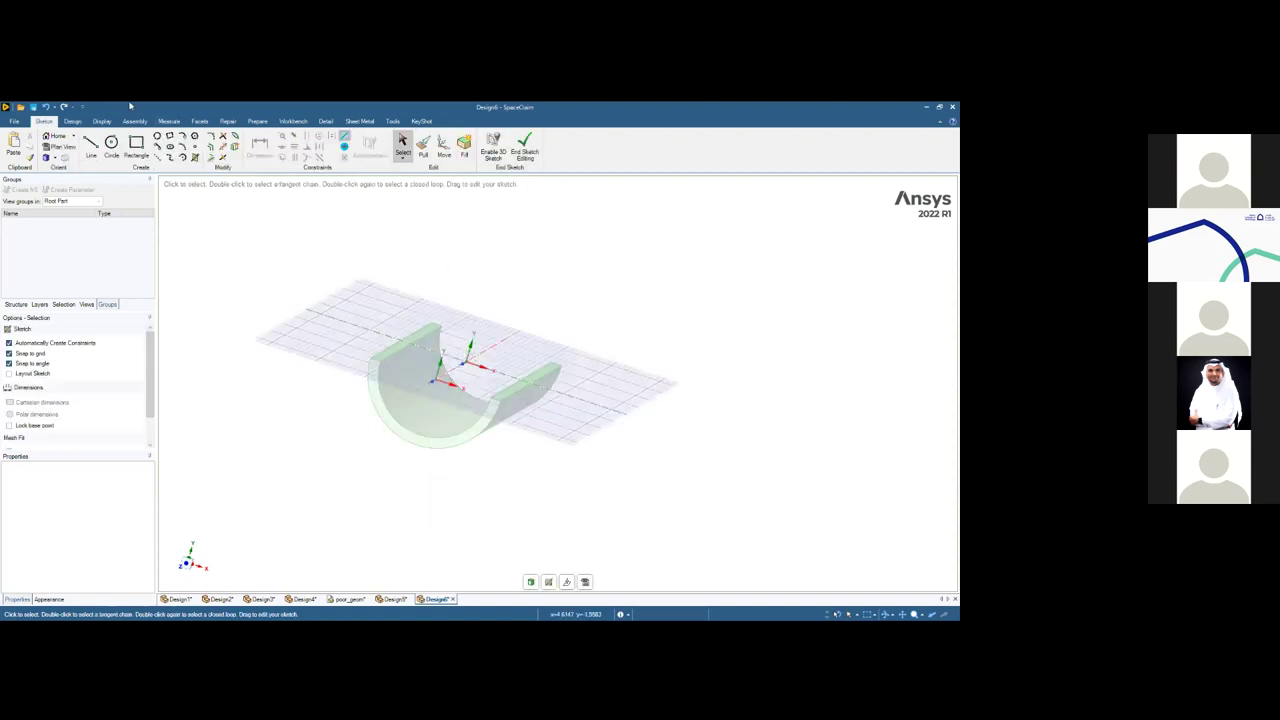
left_click(111, 145)
left_click(470, 362)
left_click(440, 373)
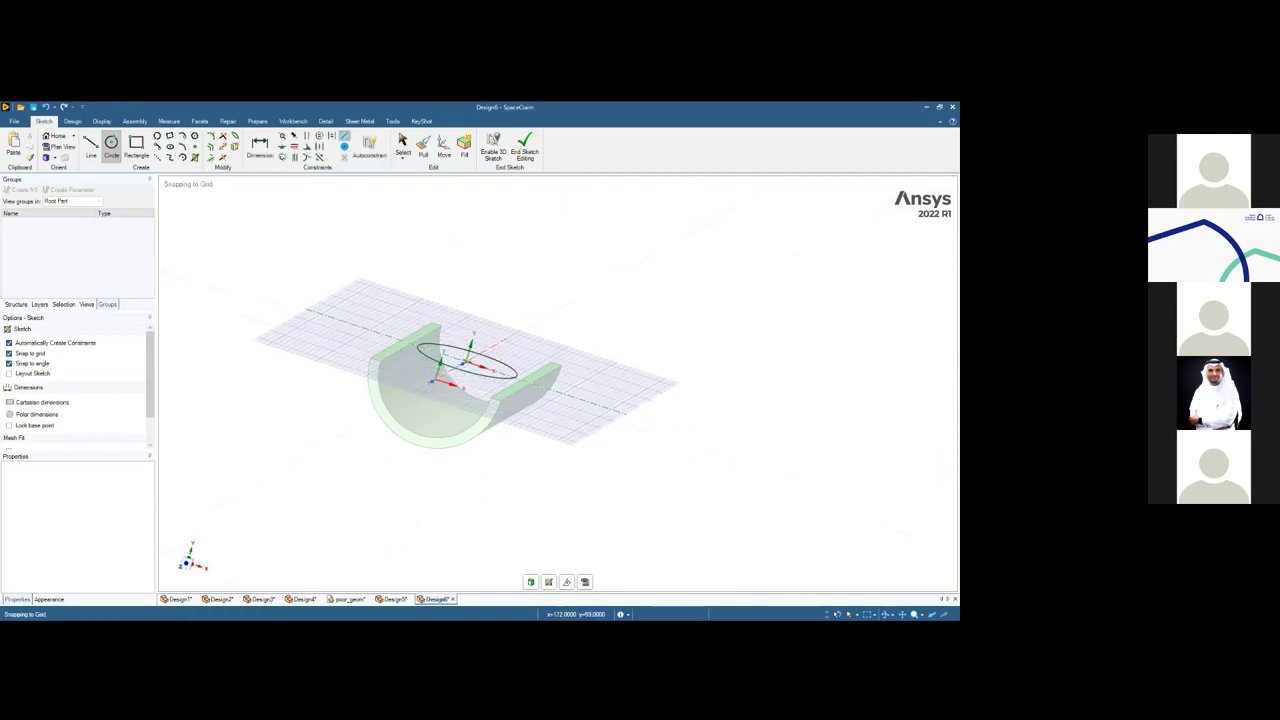
key("p")
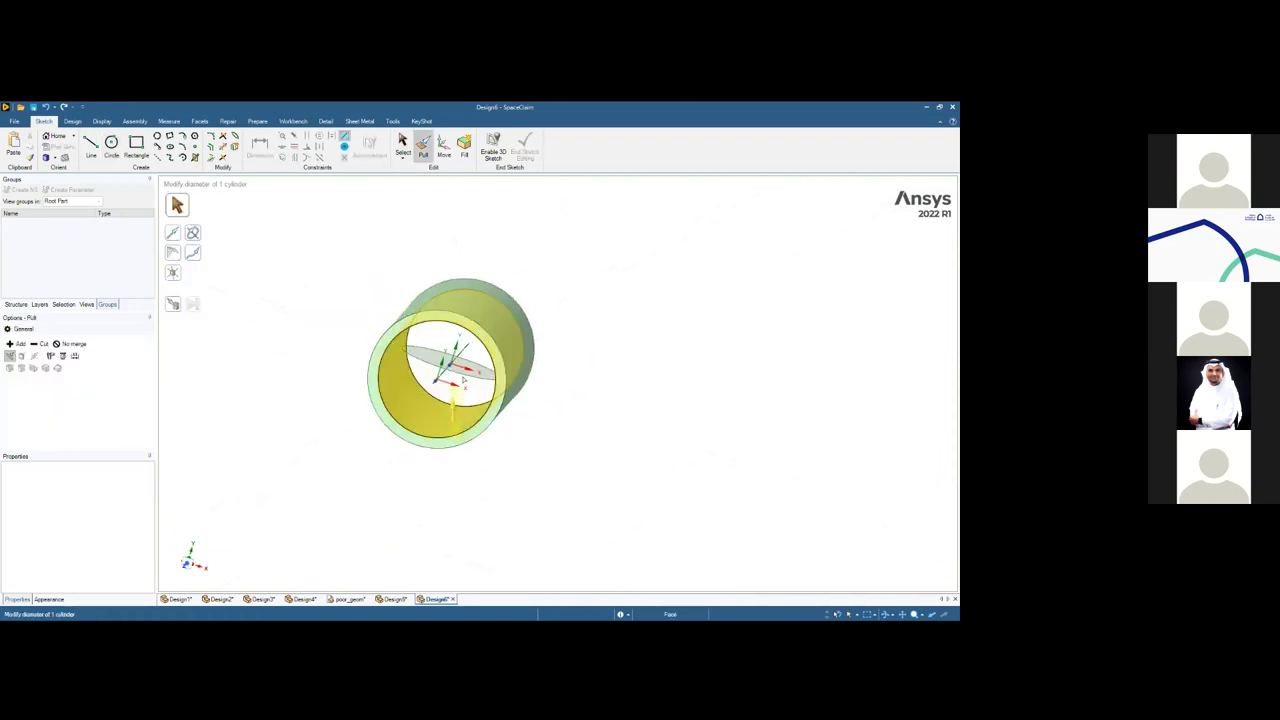
Delete the circular surface inside the tube
left_click(466, 370)
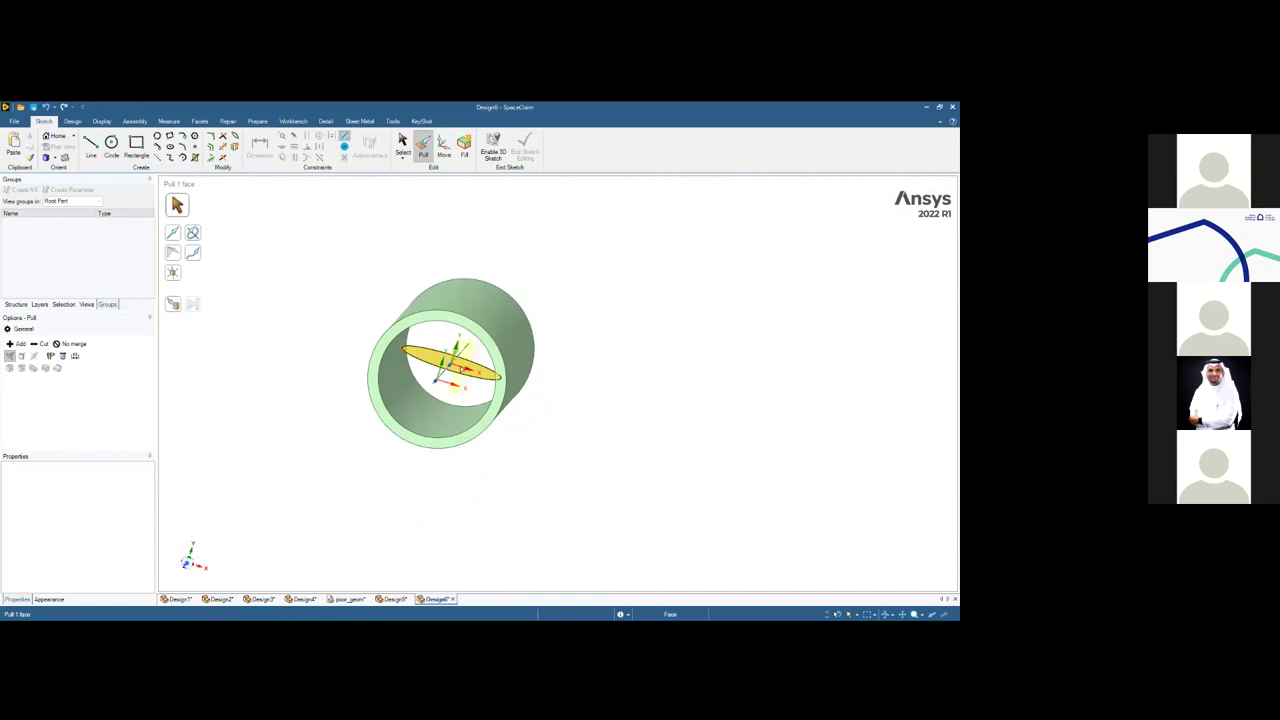
key("Escape")
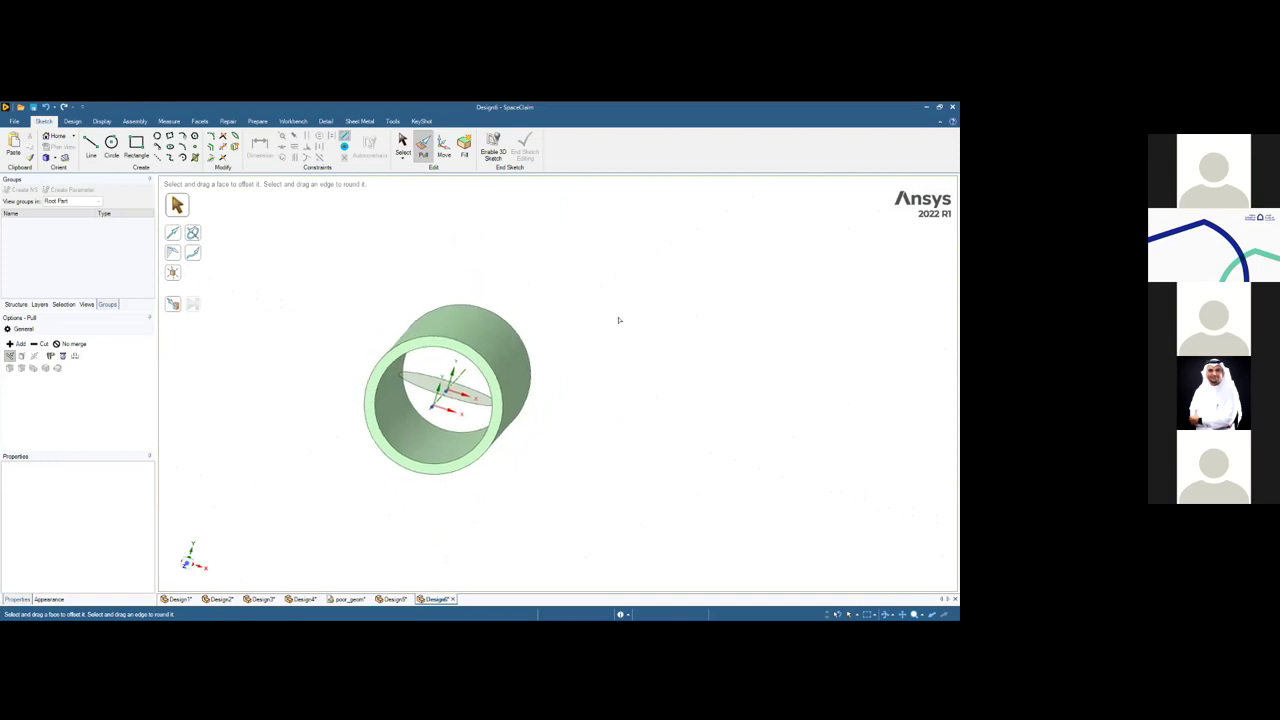
key("s")
left_click(479, 401)
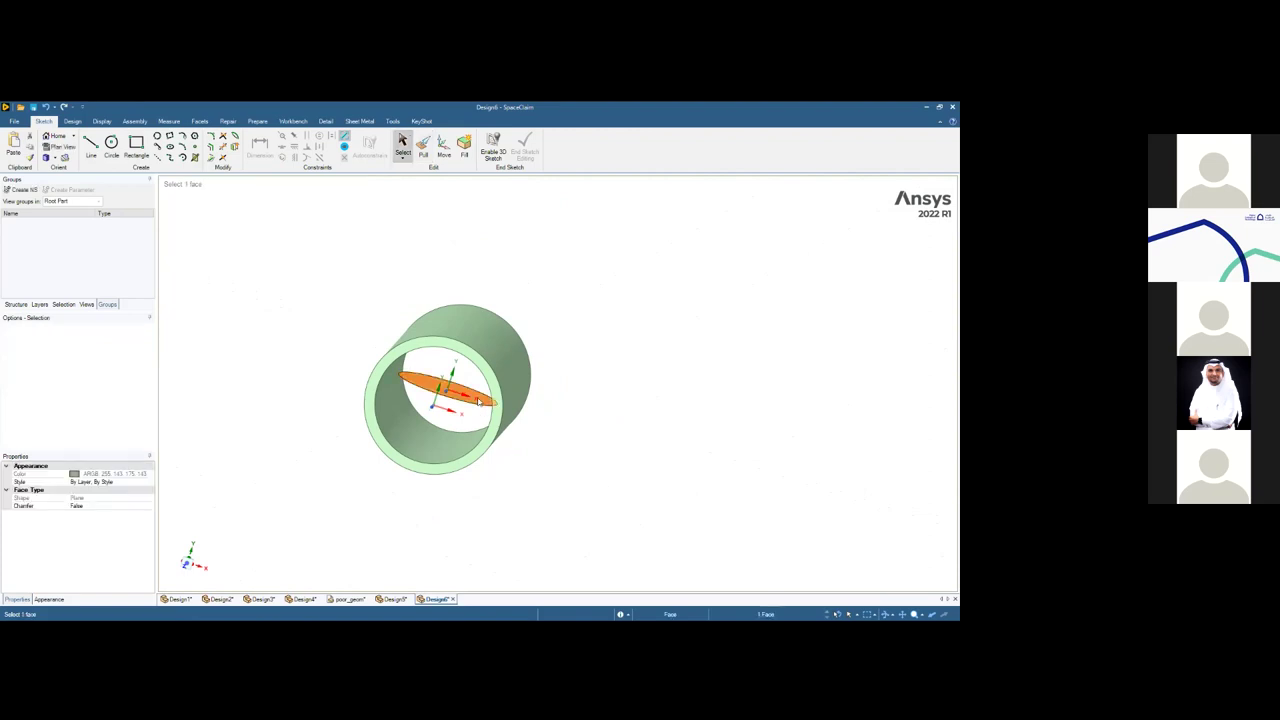
key("Escape")
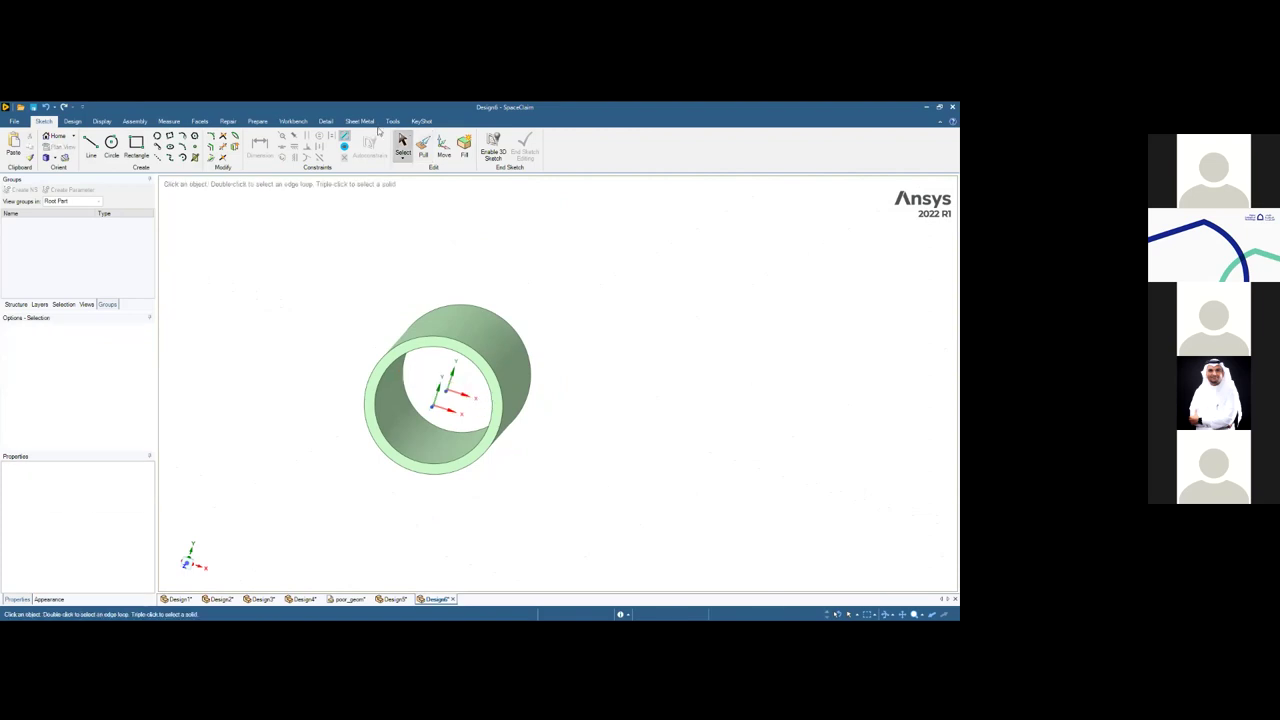
Try to move the mid-length coordinate system by its Y axis with the Move tool, then cancel
left_click(443, 148)
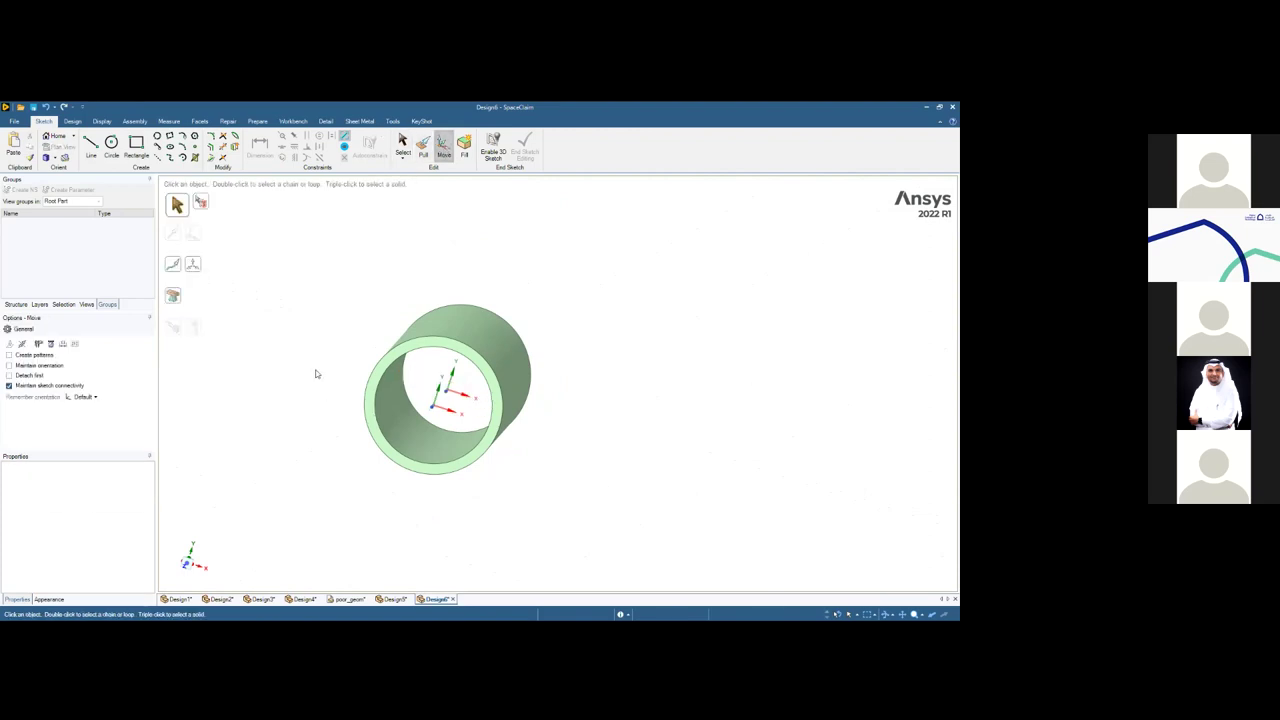
key("s")
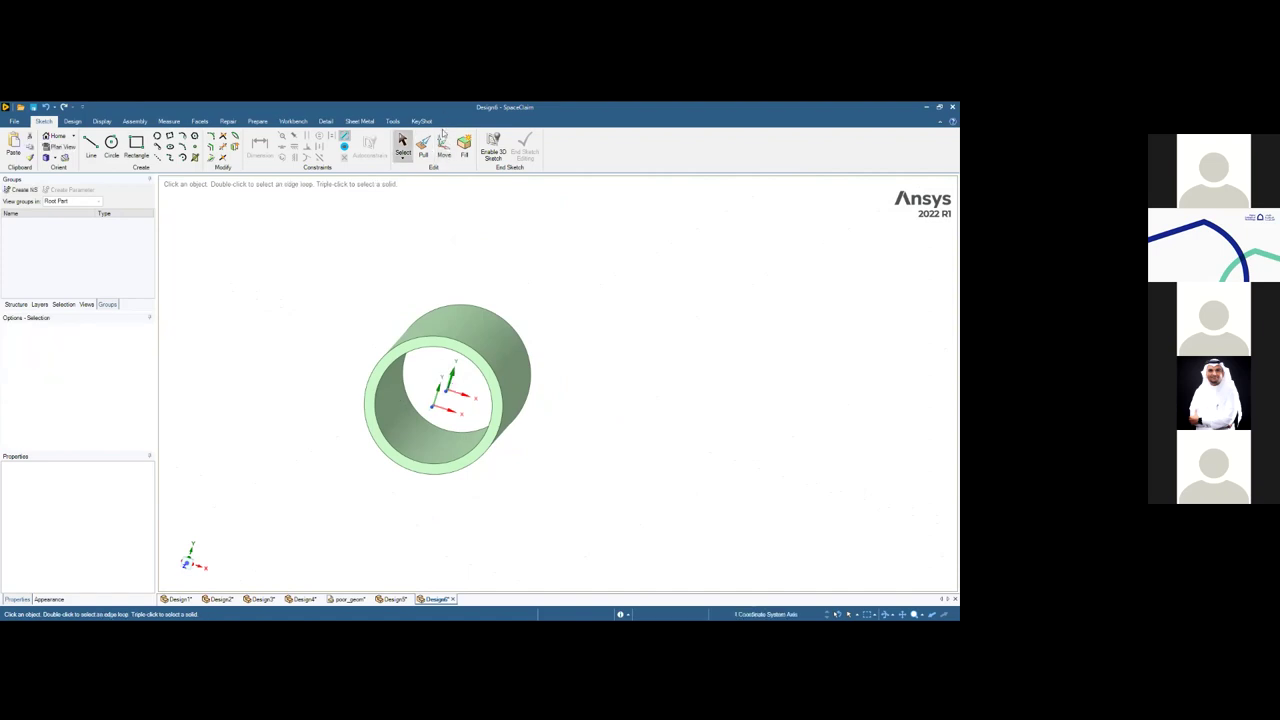
key("m")
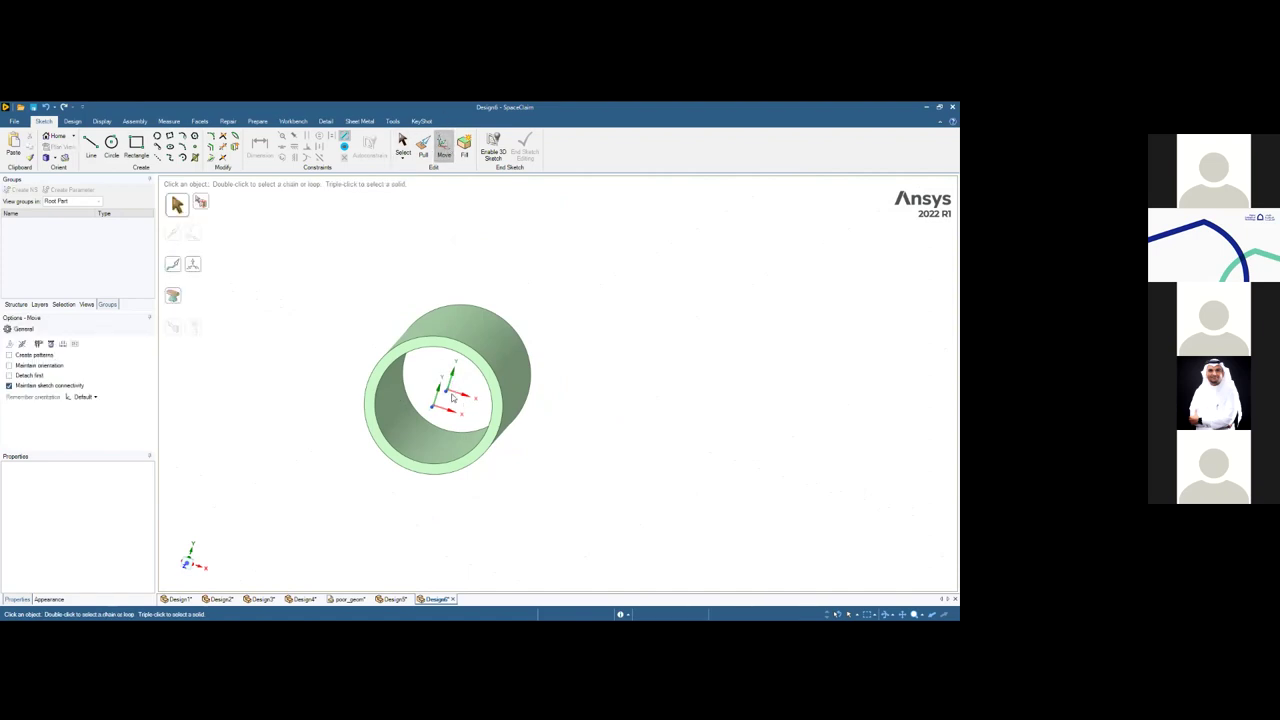
left_click(453, 380)
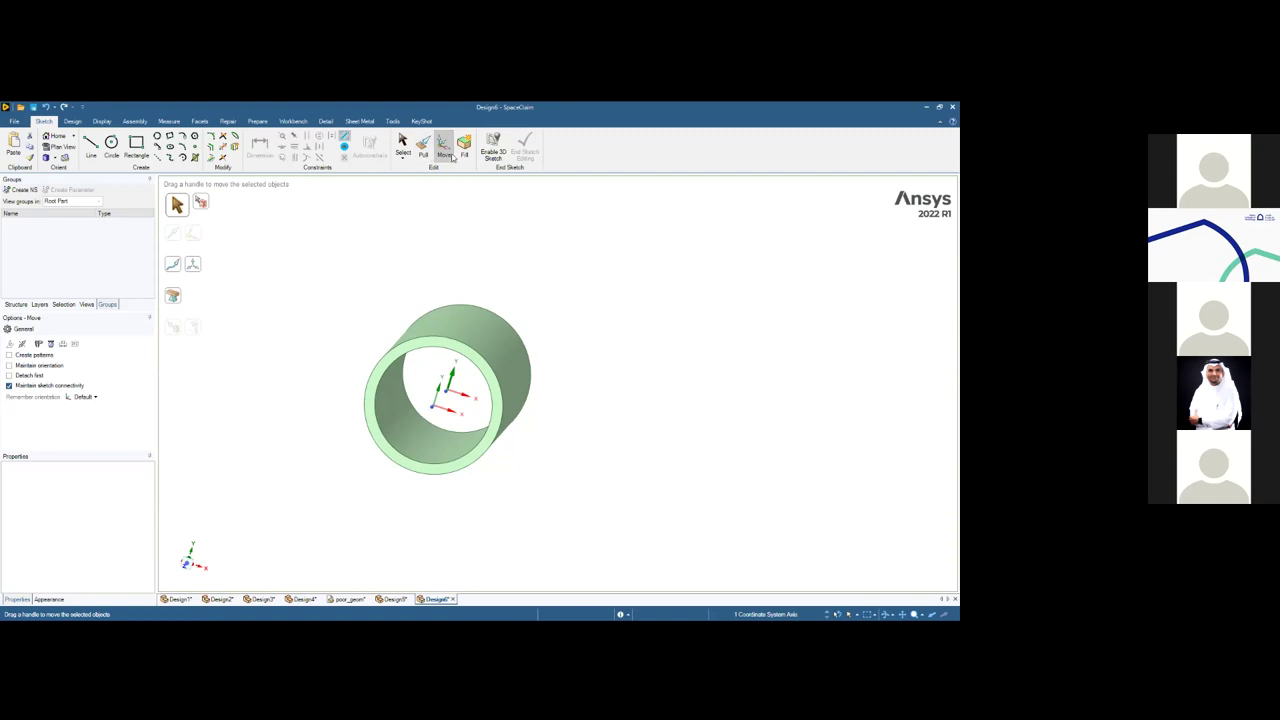
middle_click_drag(424, 433, 470, 420)
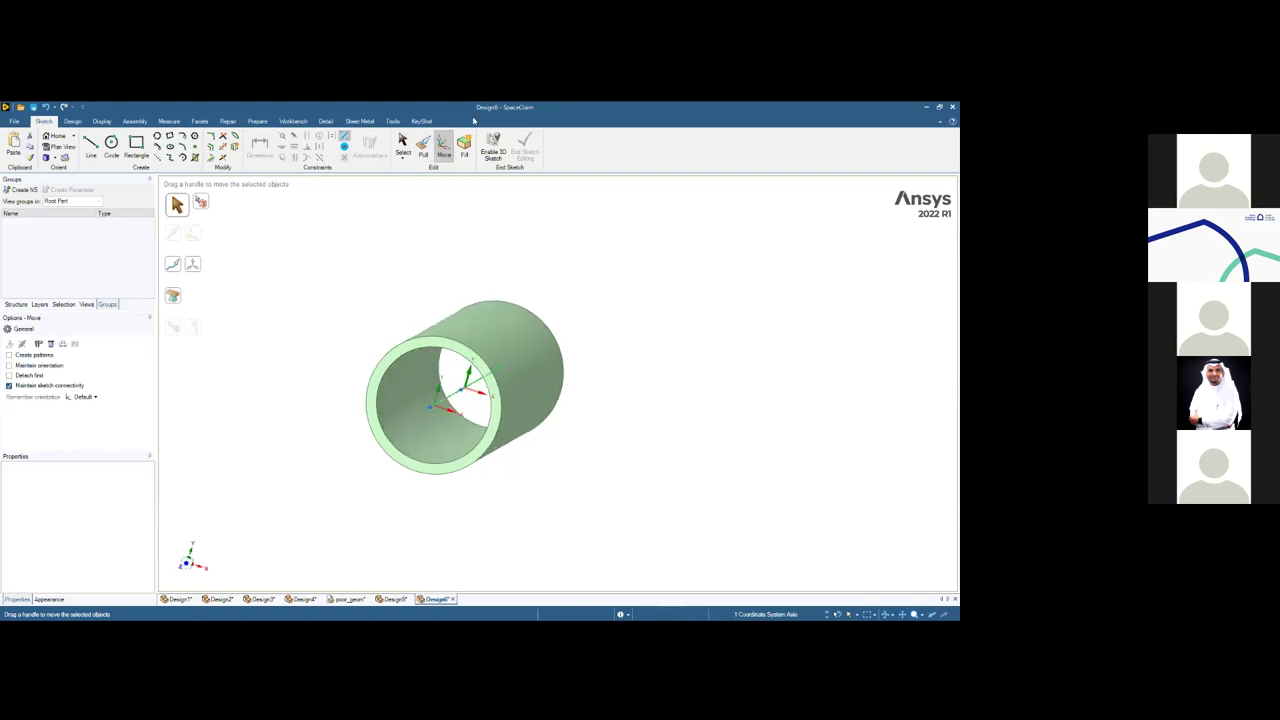
key("Escape")
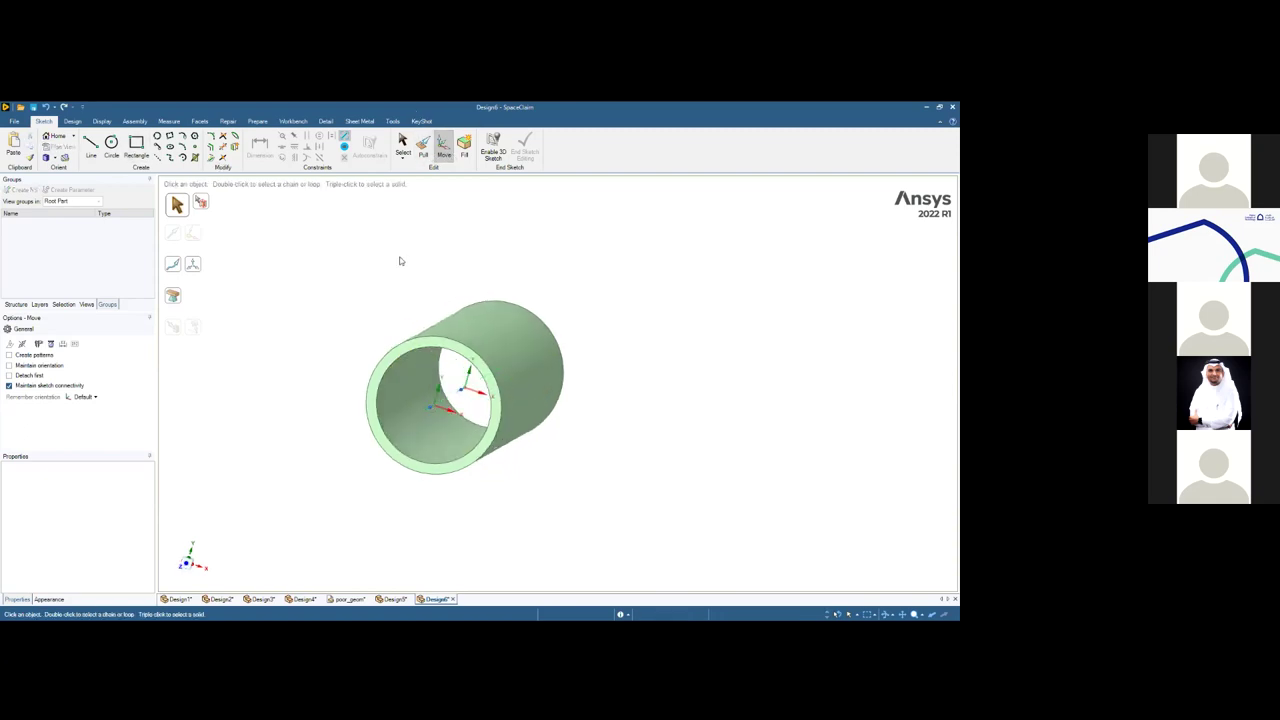
left_click(72, 121)
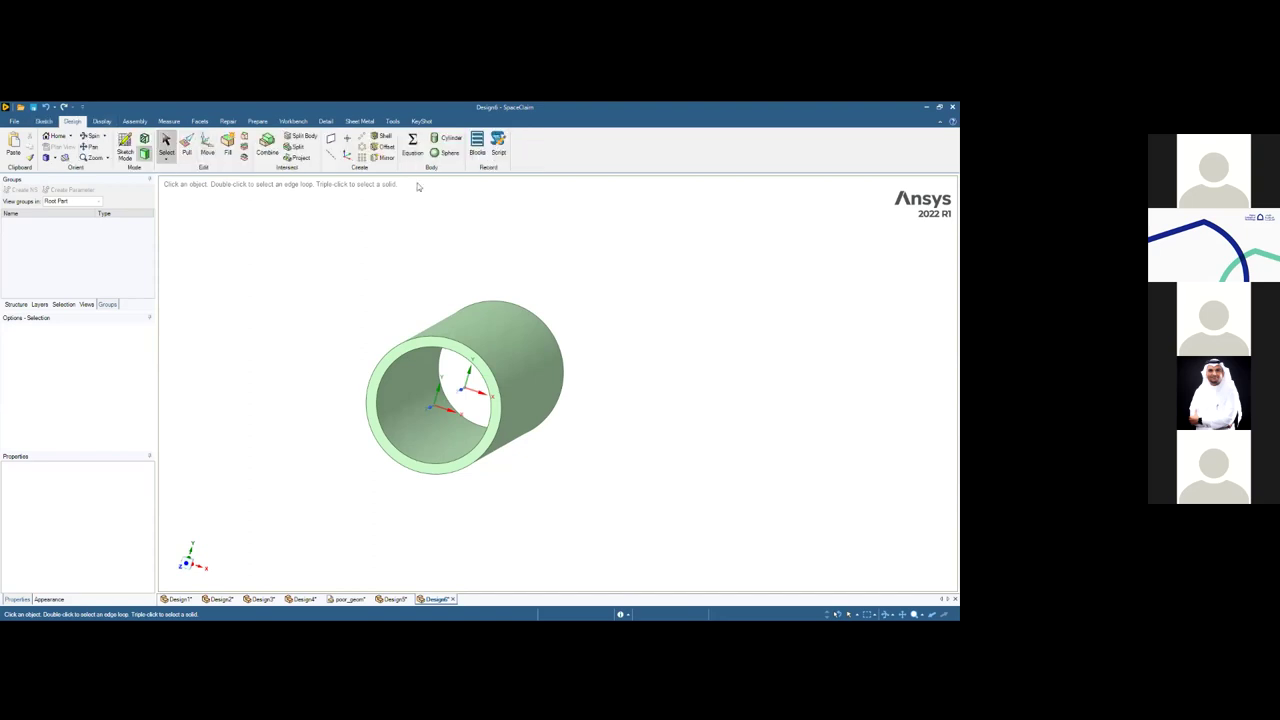
Add a horizontal plane through the tube's mid-length origin and move it straight up about 28 mm, clear above the tube
left_click(468, 376)
key("Escape")
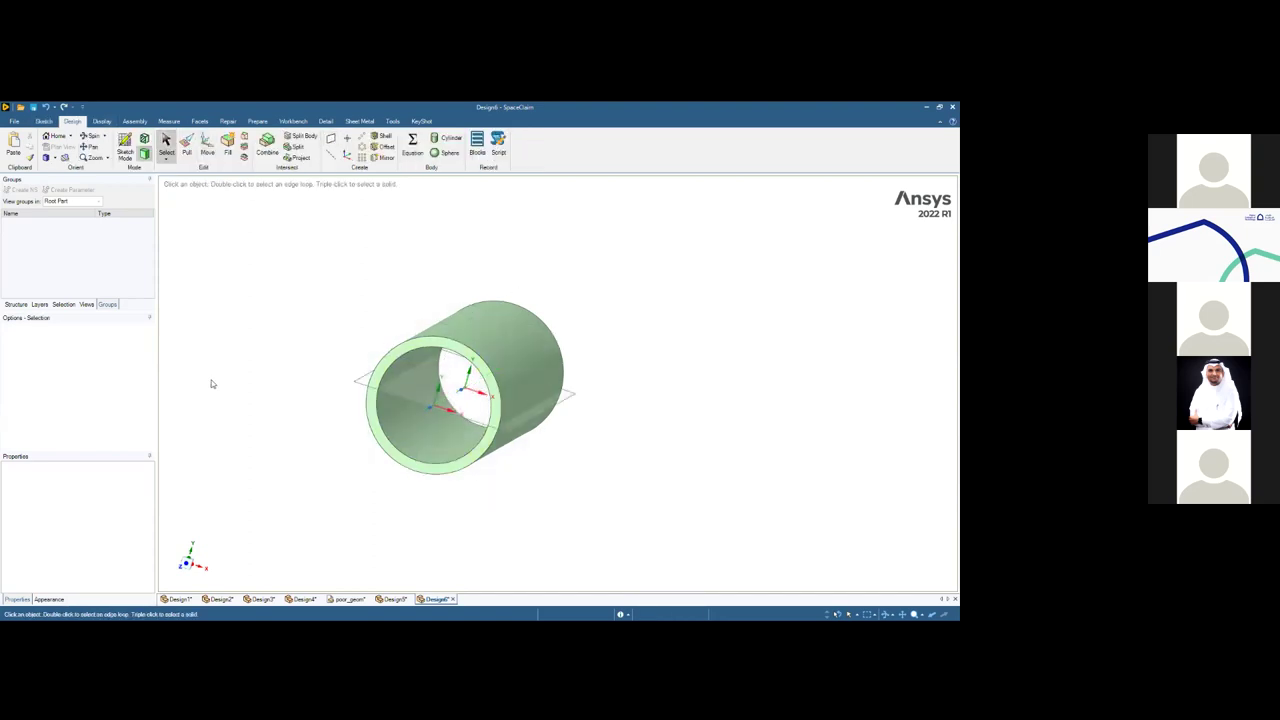
left_click(207, 145)
left_click(357, 386)
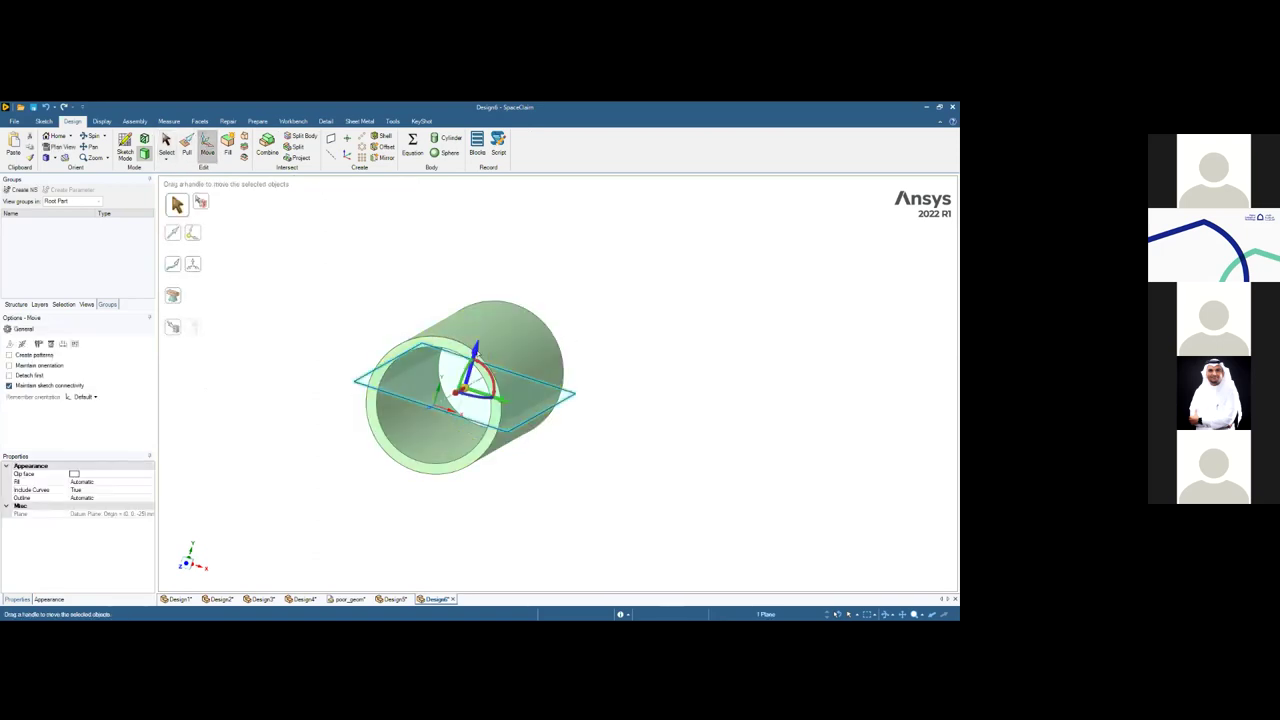
left_click_drag(462, 350, 506, 201)
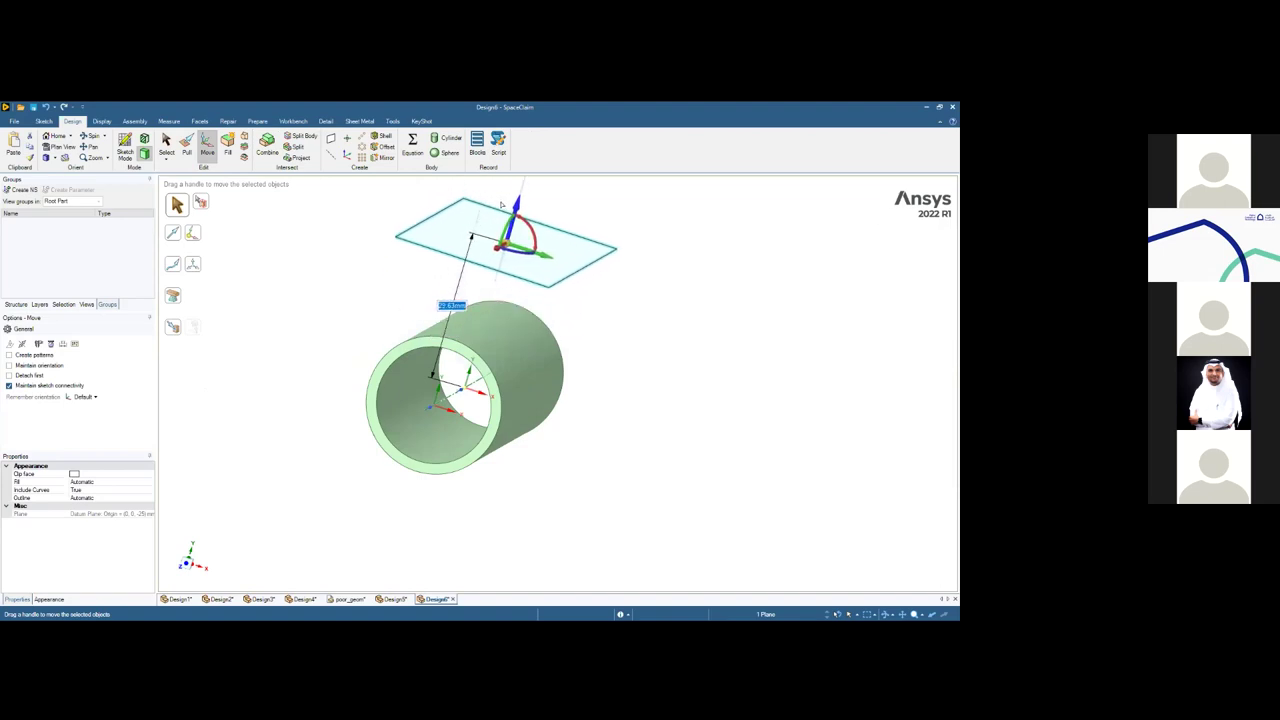
left_click(669, 363)
Start a sketch on the raised plane and view the sketch plane straight on
middle_click_drag(669, 363, 542, 300)
left_click(125, 150)
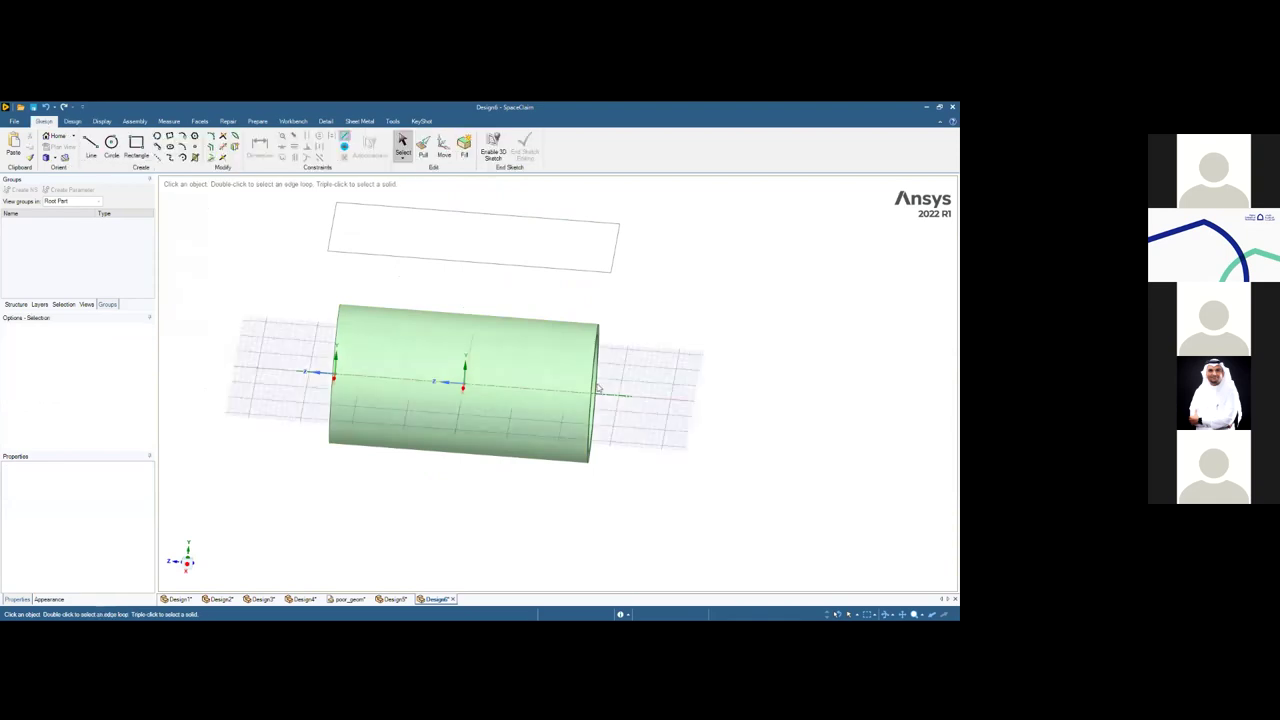
left_click(604, 269)
left_click(606, 271)
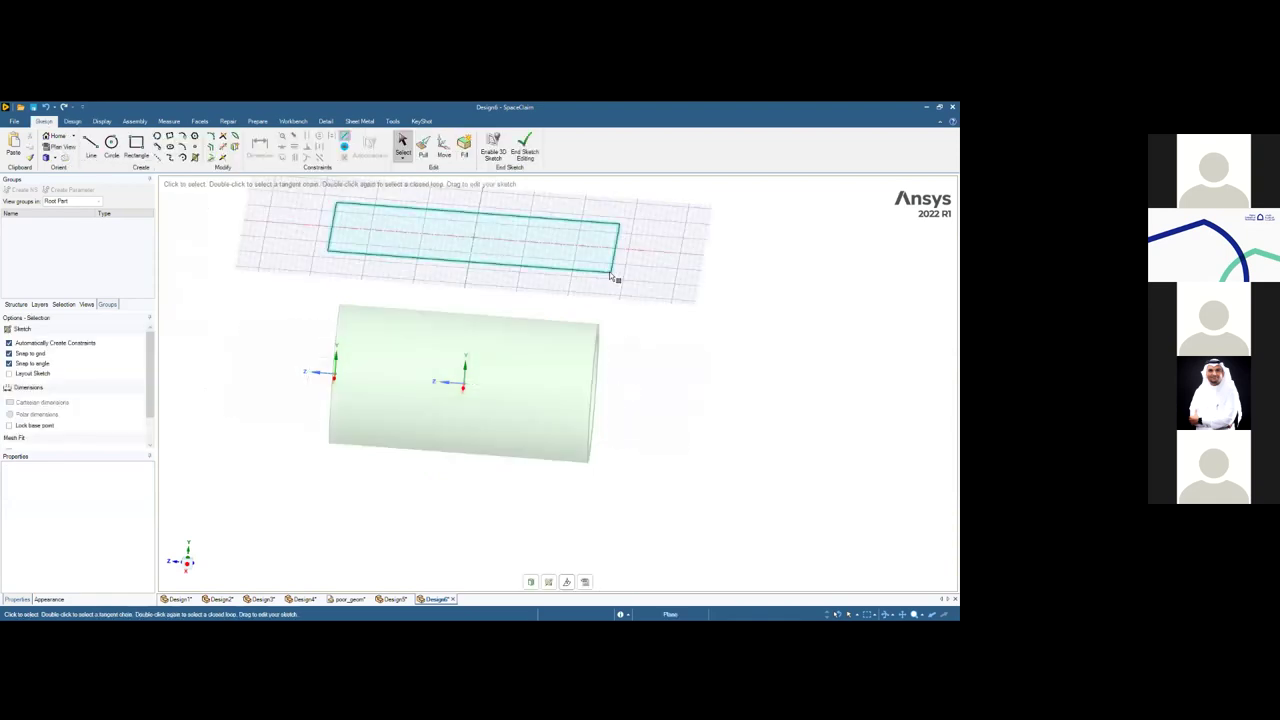
left_click(585, 580)
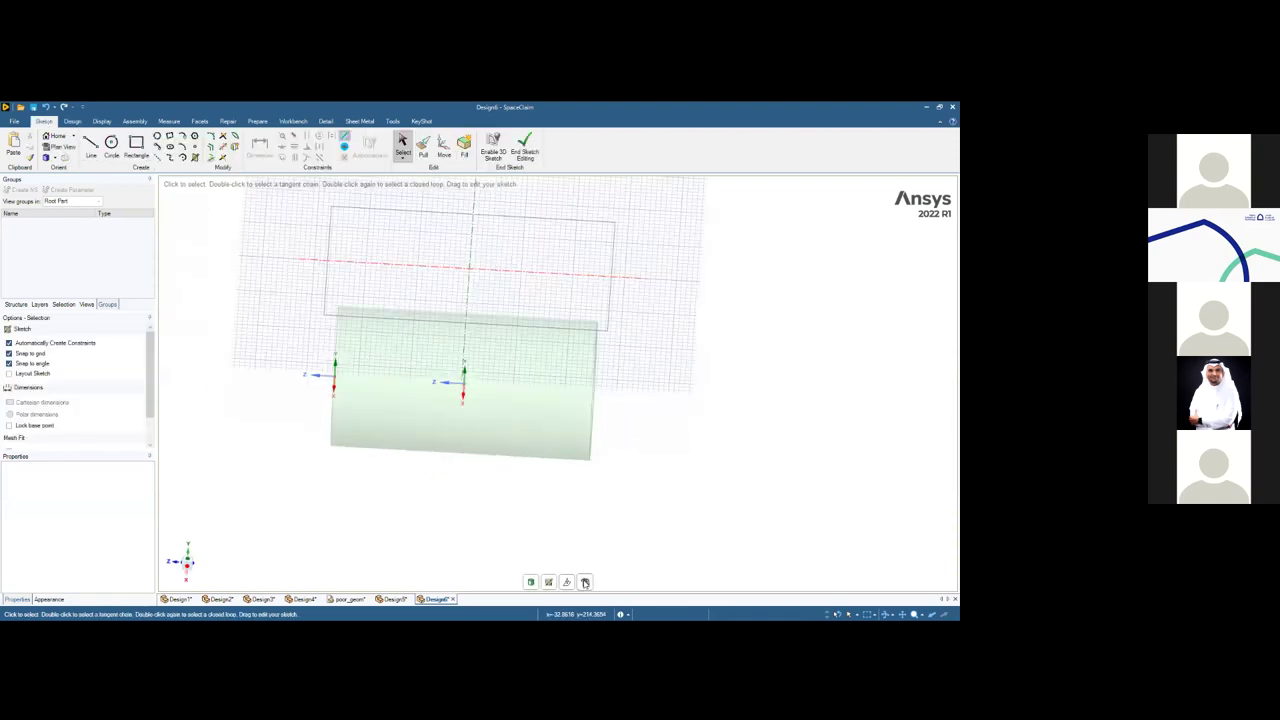
Sketch two concentric circles centred over the mid-length origin and turn them into an annular face in 3D mode
left_click(111, 145)
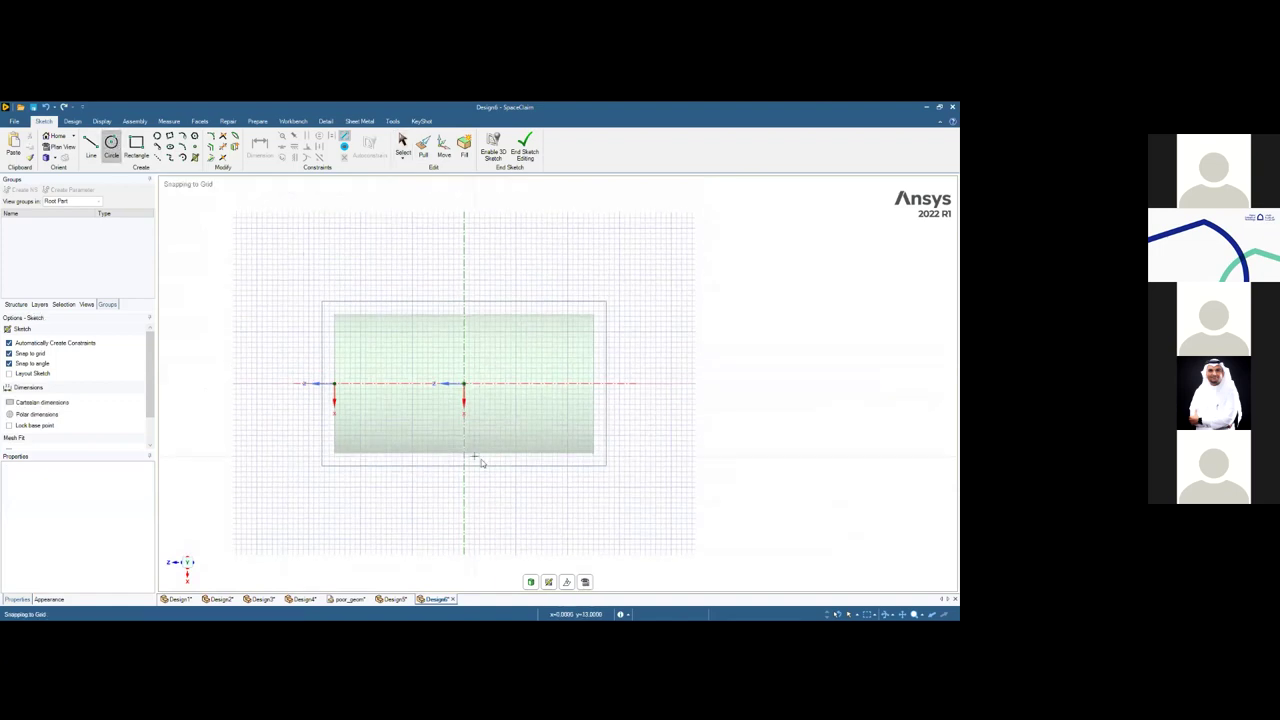
scroll(480, 462, "up", 2)
left_click(472, 380)
left_click(420, 437)
left_click(472, 381)
left_click(424, 424)
left_click(531, 583)
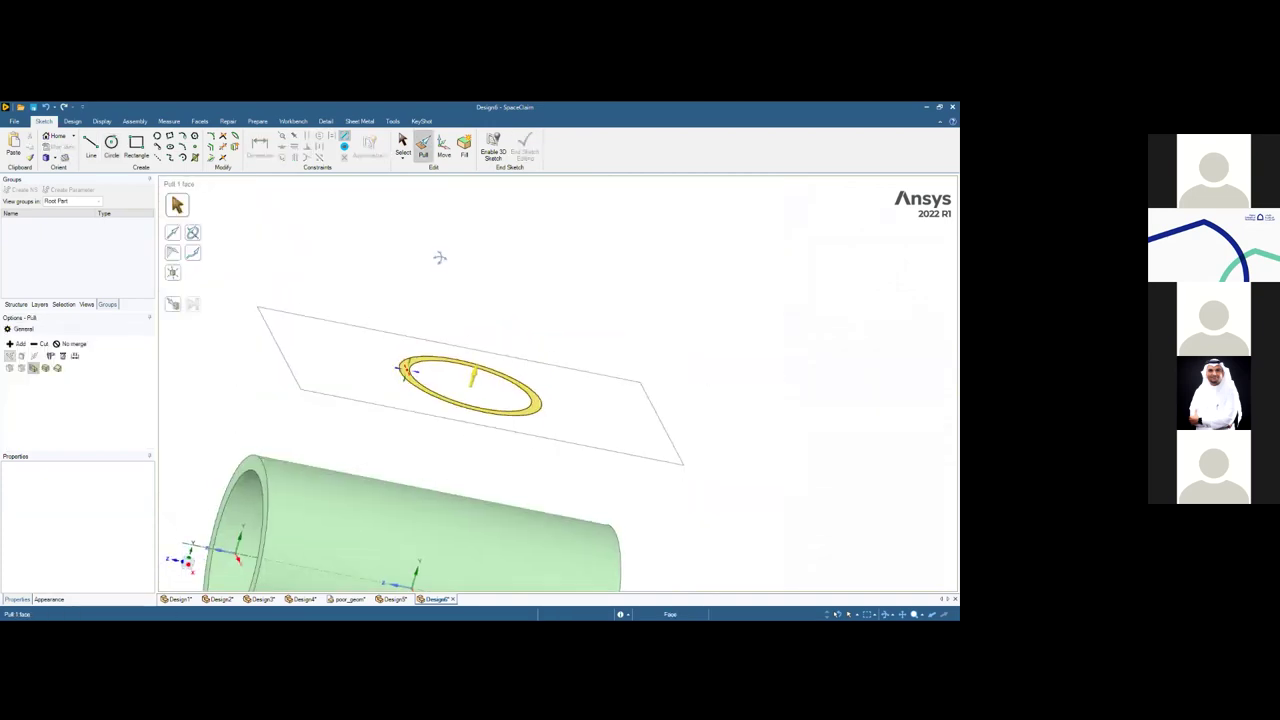
left_click(334, 294)
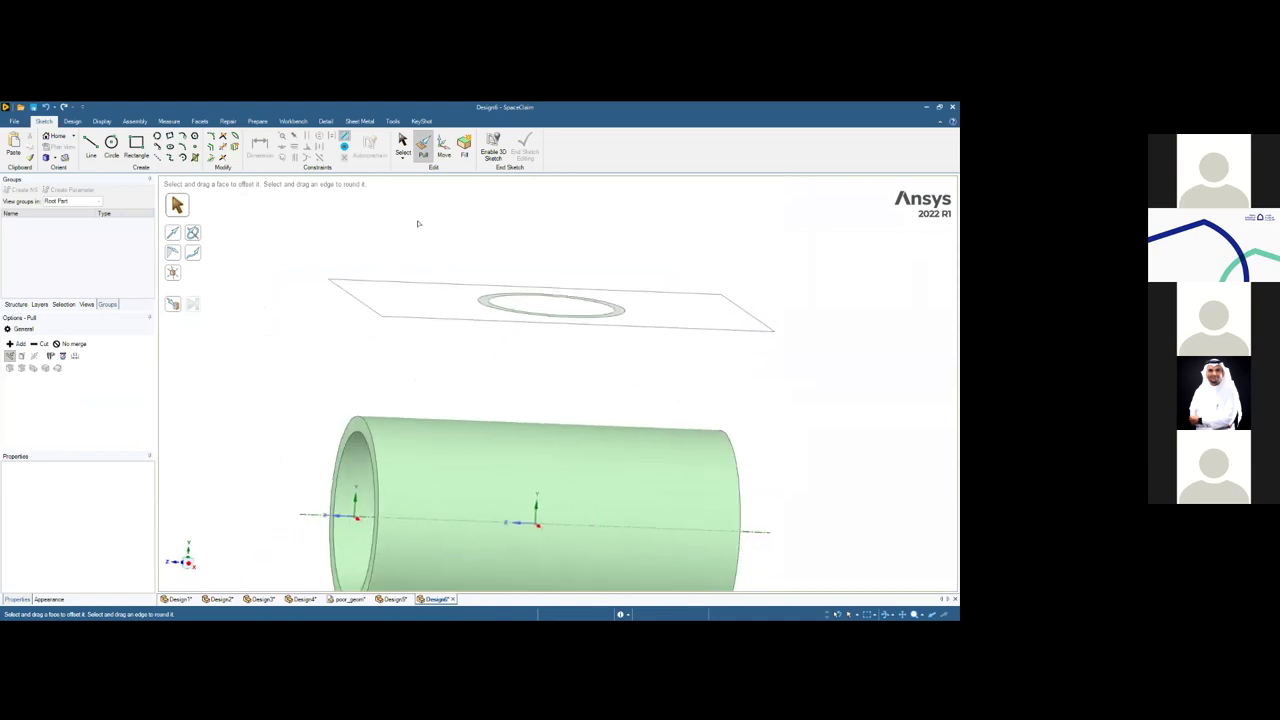
Pull the annular face down using Up To, with the tube's inner cylindrical face as the limit, to form the branch pipe
key("s")
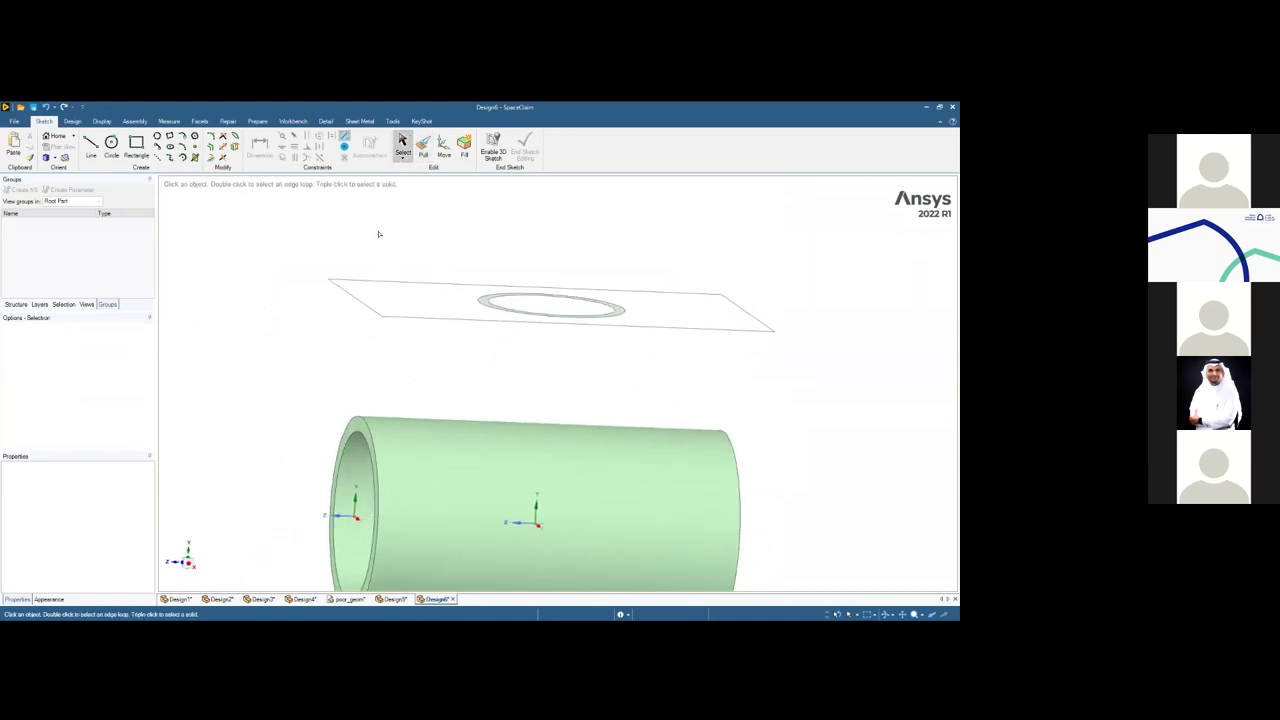
scroll(489, 317, "up", 3)
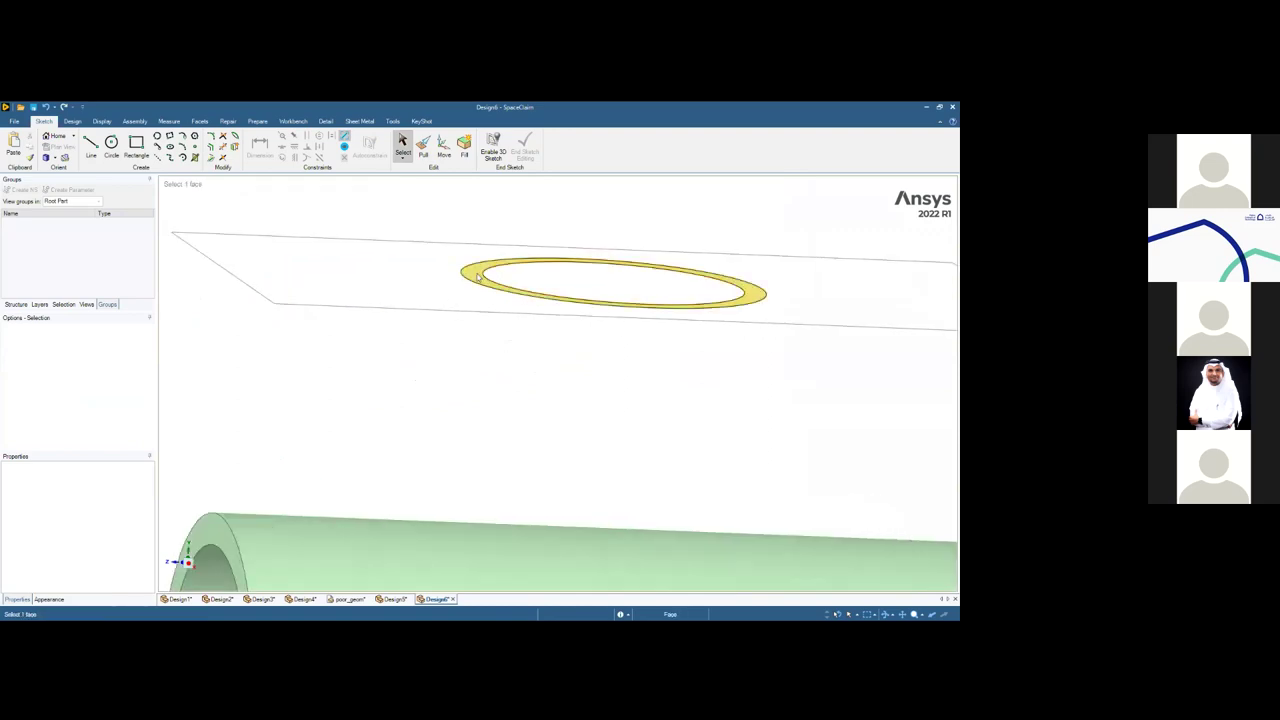
left_click(478, 277)
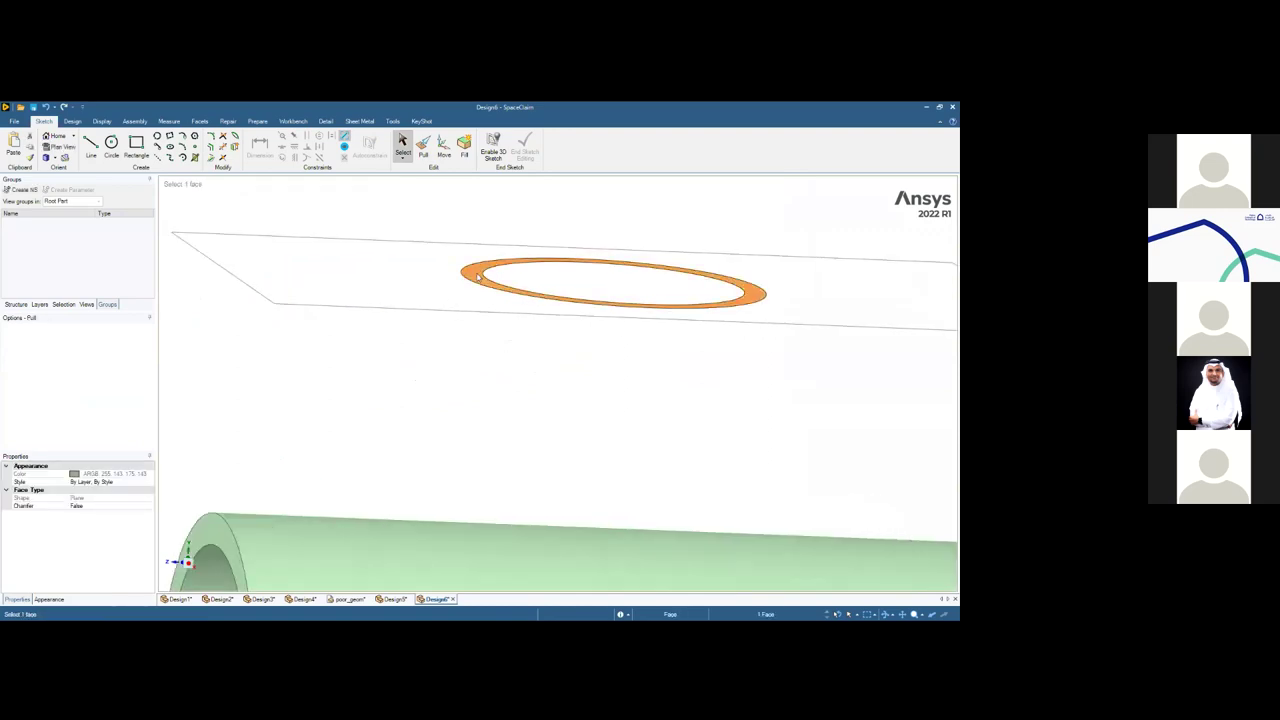
key("p")
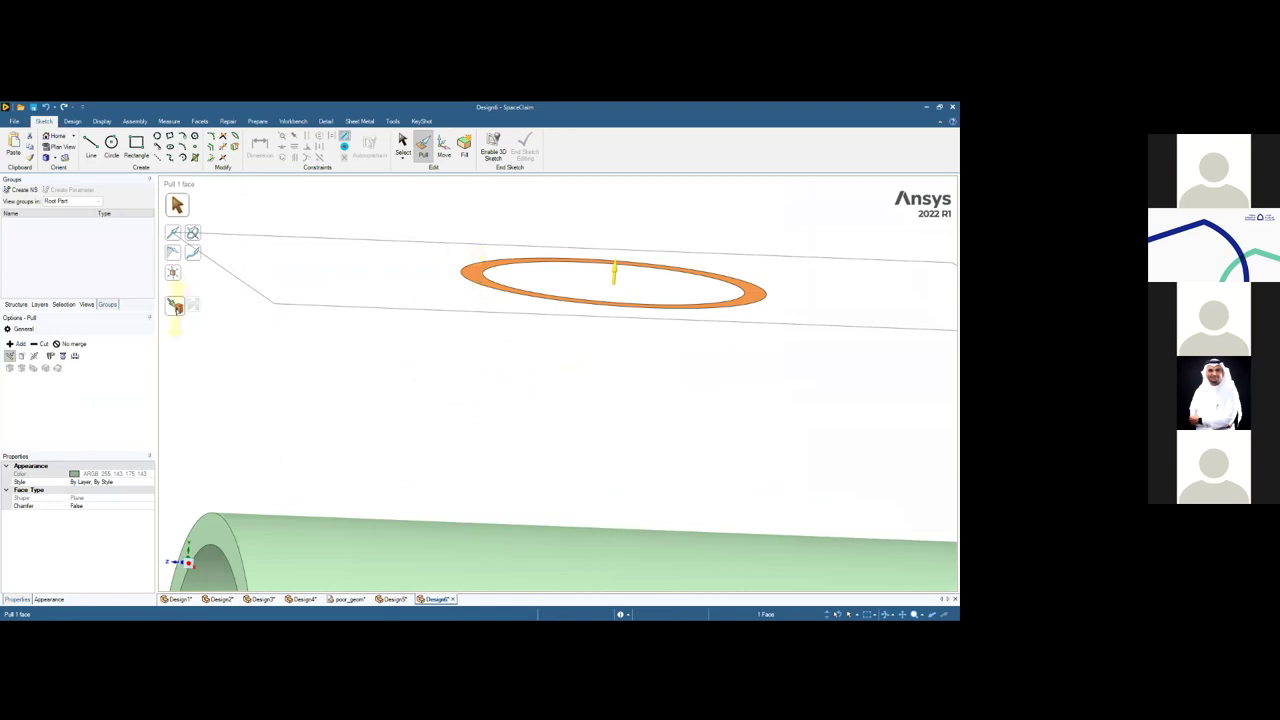
left_click(175, 306)
scroll(428, 392, "down", 3)
mouse_move(428, 392)
middle_mouse_down()
mouse_move(554, 357)
mouse_move(543, 366)
mouse_move(598, 306)
middle_mouse_up()
scroll(485, 385, "up", 3)
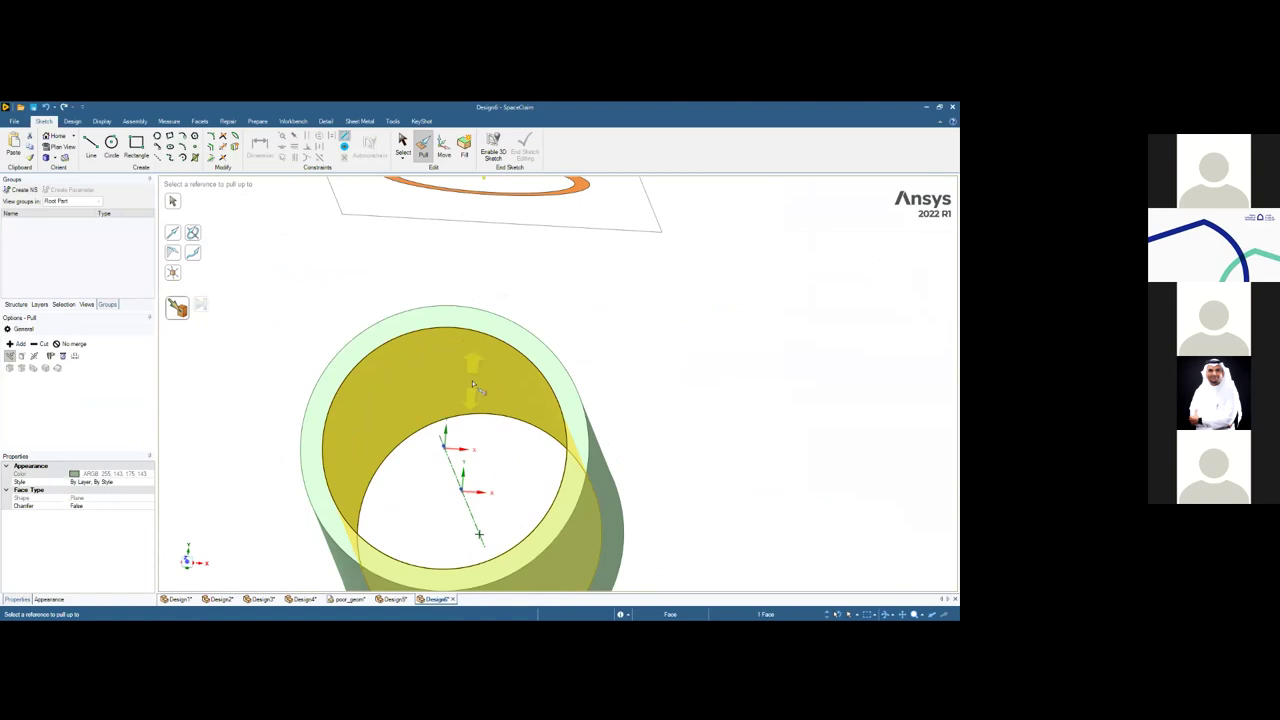
left_click(473, 383)
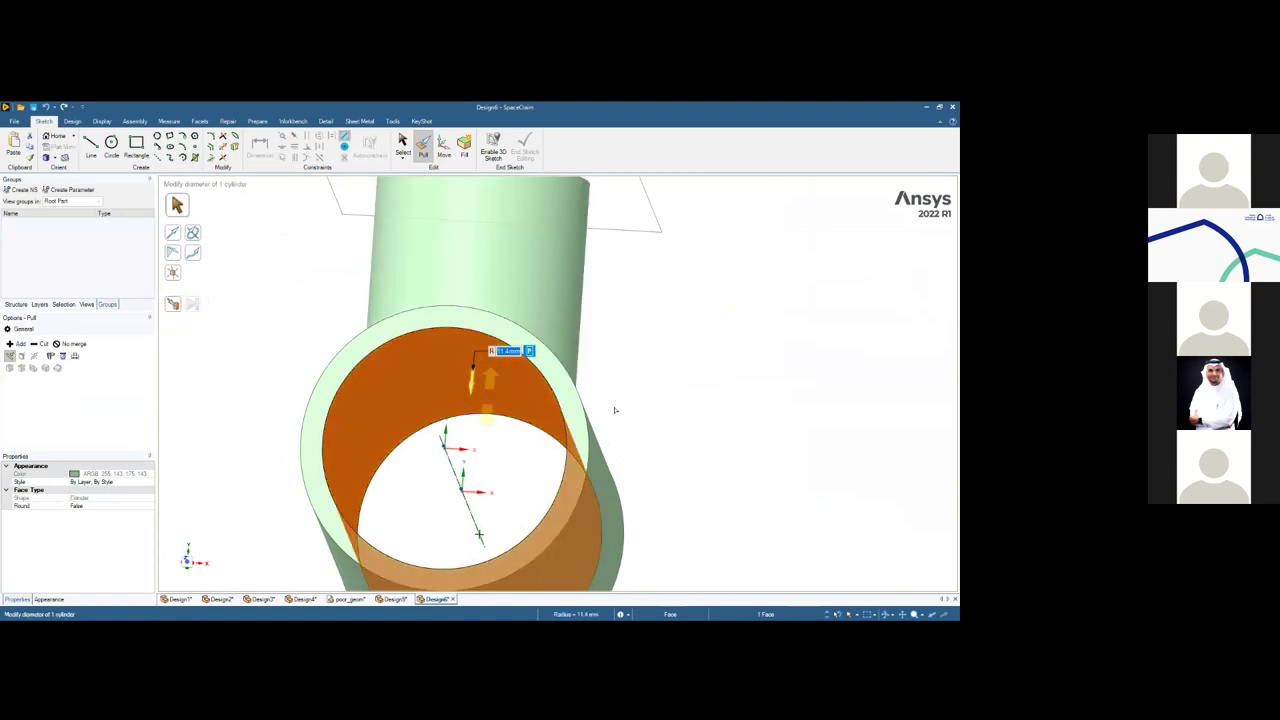
middle_click_drag(675, 336, 754, 413)
key("Escape")
scroll(634, 309, "down", 3)
middle_click_drag(609, 317, 580, 320)
Delete the raised sketch plane above the tube
left_click(575, 331)
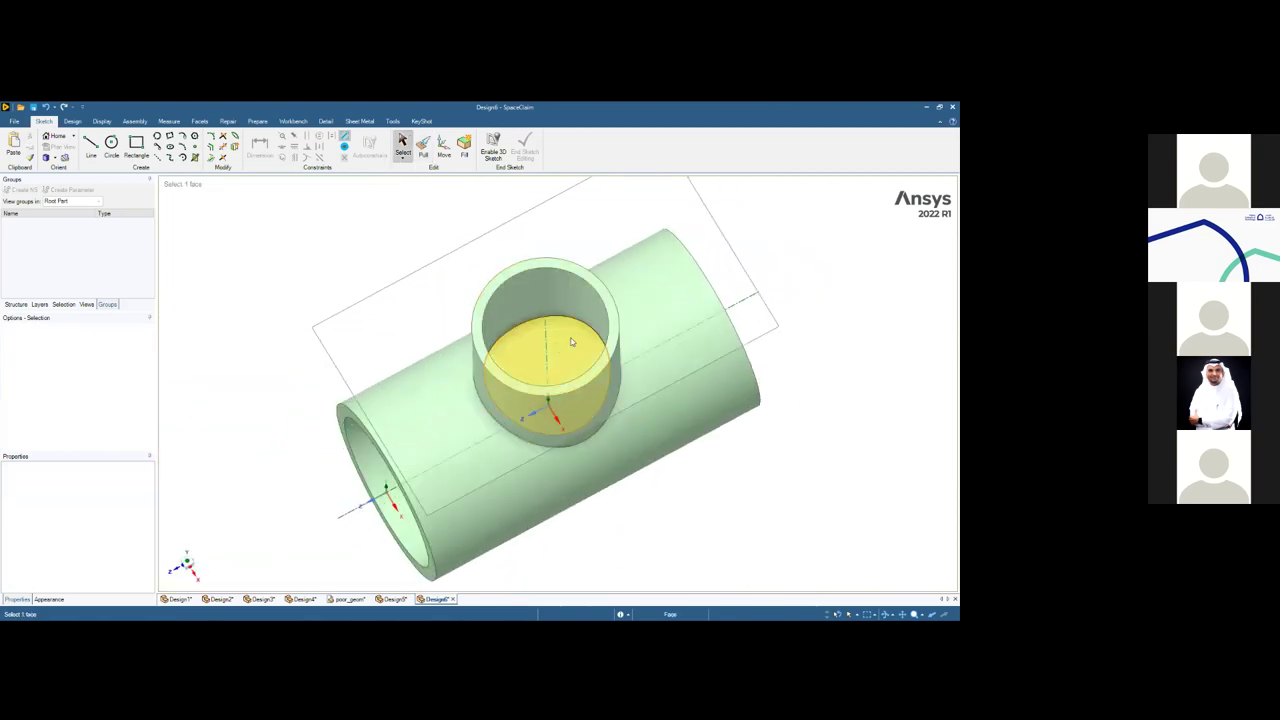
left_click(227, 290)
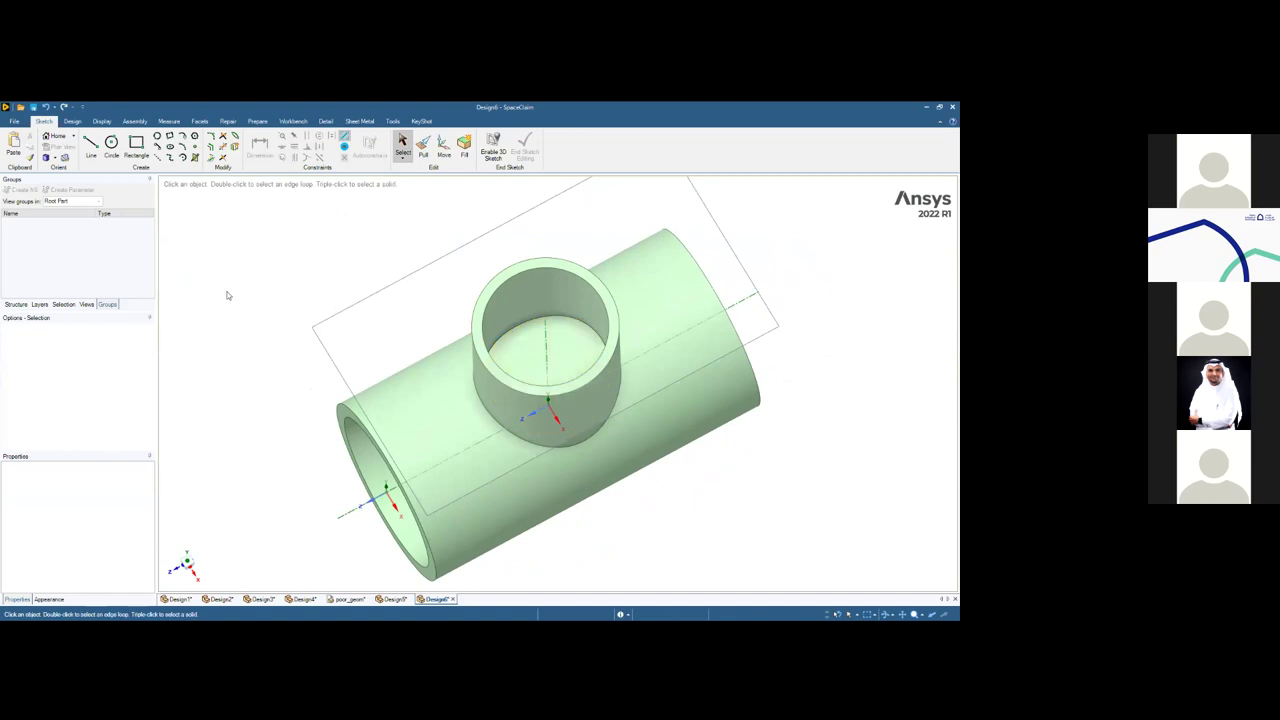
left_click(348, 314)
key("Delete")
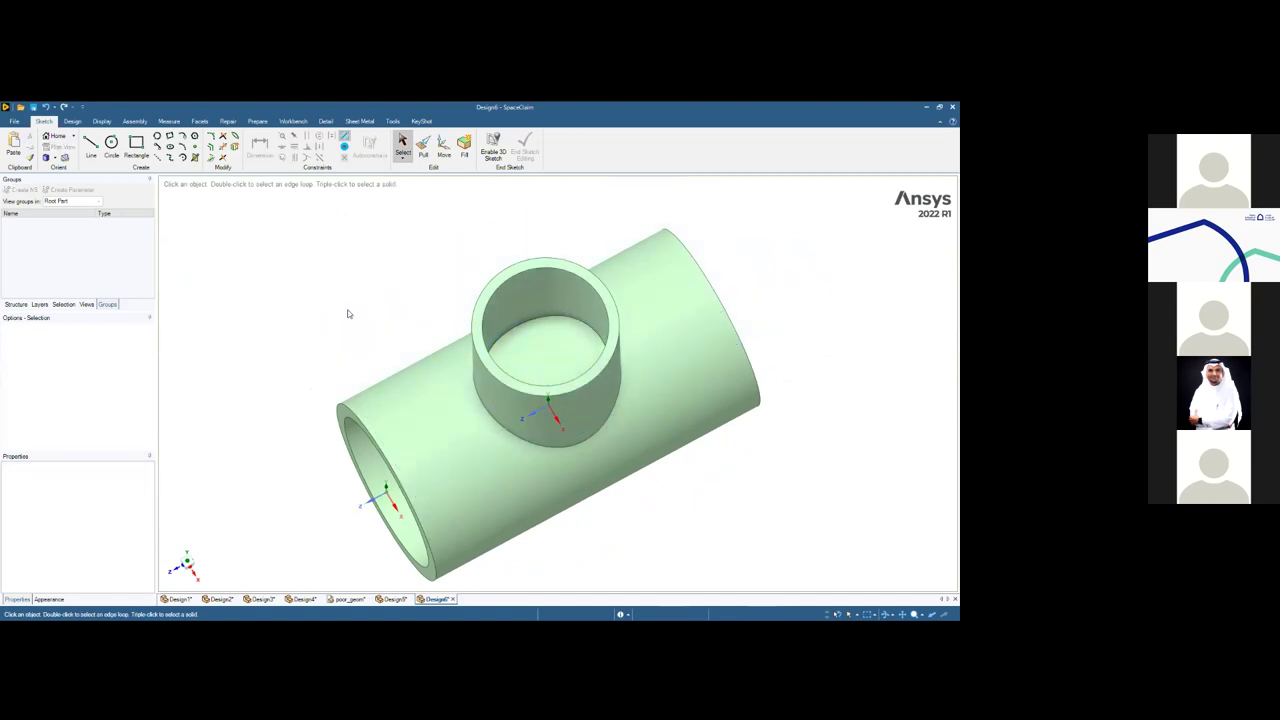
middle_click_drag(286, 310, 288, 265)
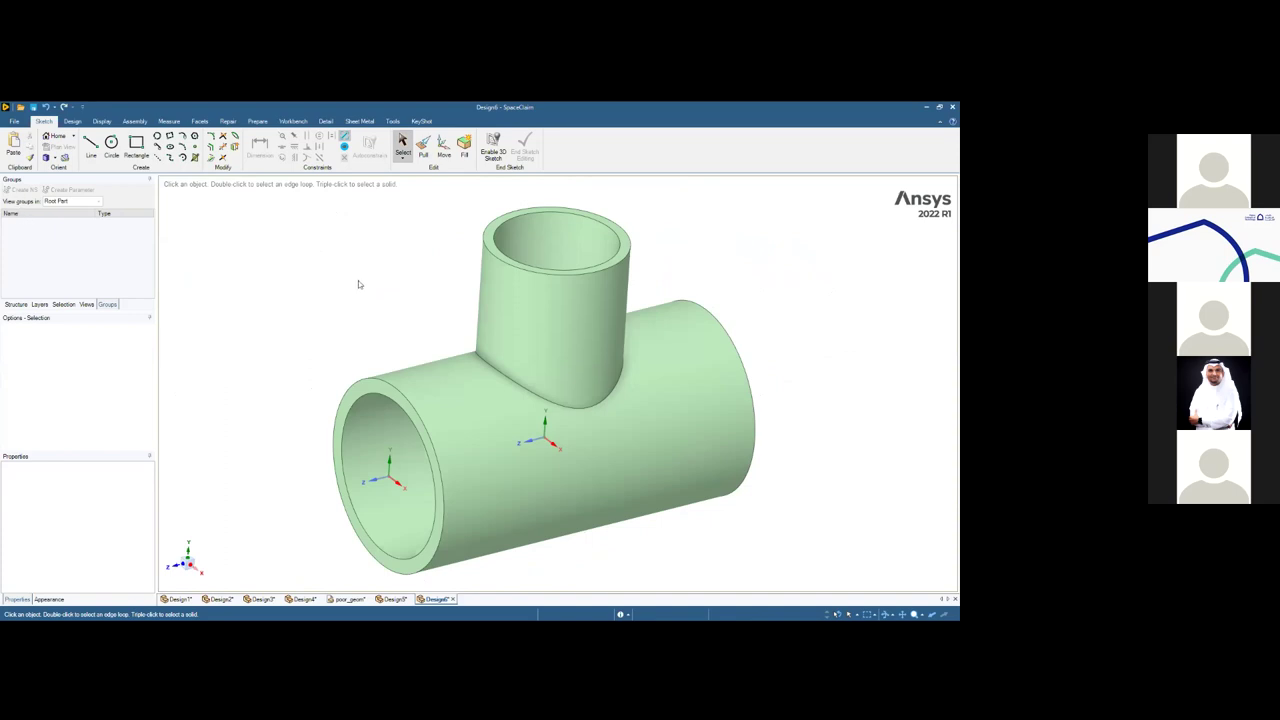
Split the tee body using the branch pipe's inner cylindrical face as the cutter, with faces extended
left_click(73, 121)
left_click(303, 136)
middle_click_drag(543, 378, 560, 230)
left_click(473, 372)
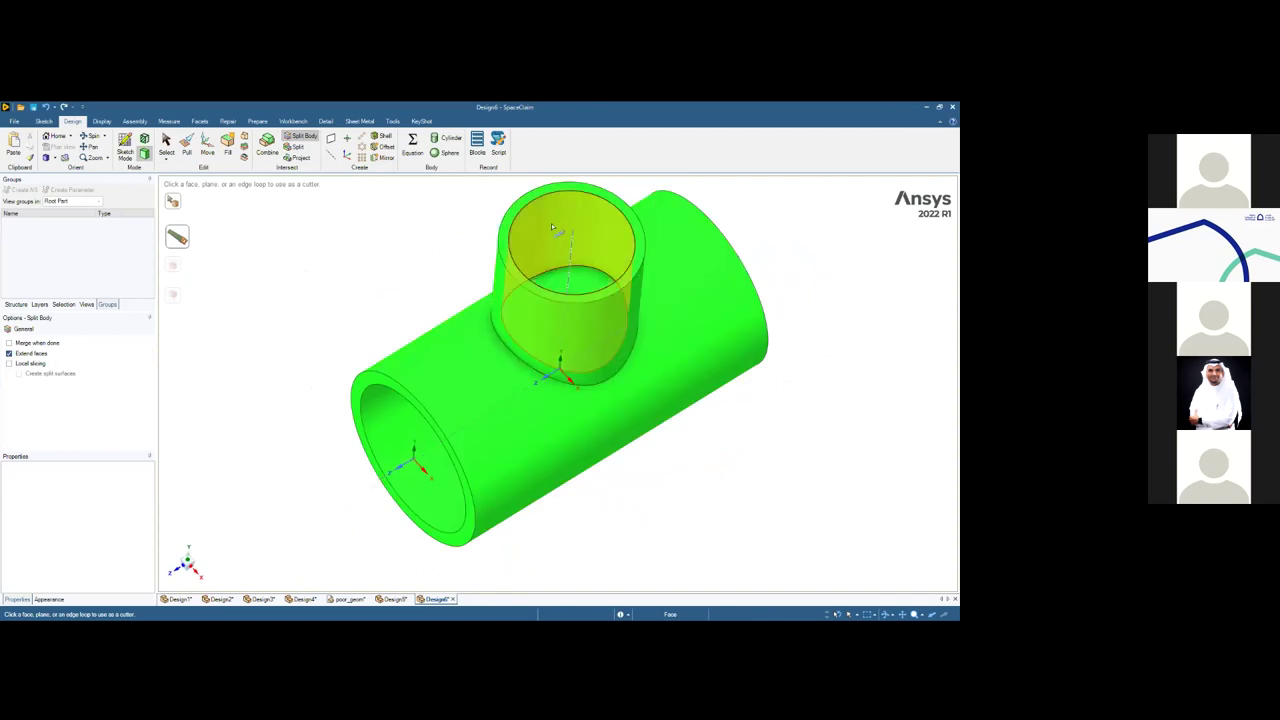
middle_click_drag(552, 228, 580, 205)
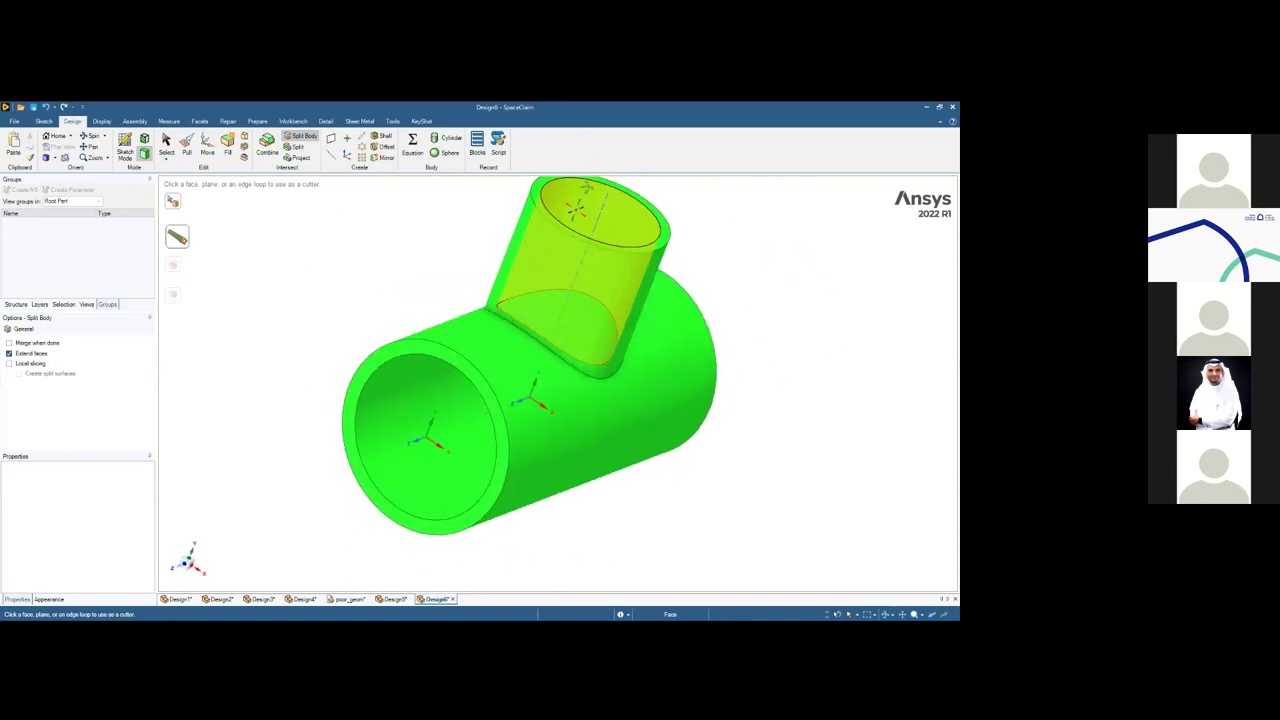
left_click(580, 200)
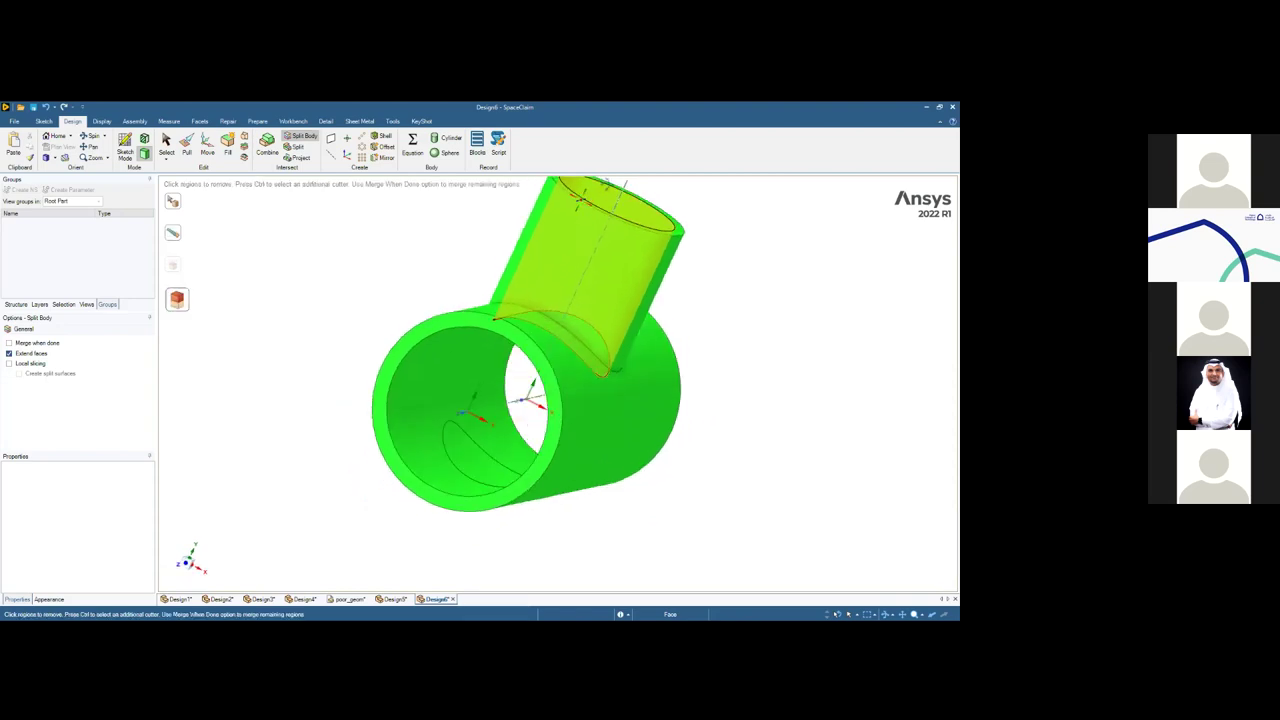
Remove the split region that blocks the branch pipe's bore and finish the Split Body operation
middle_click_drag(580, 198, 512, 286)
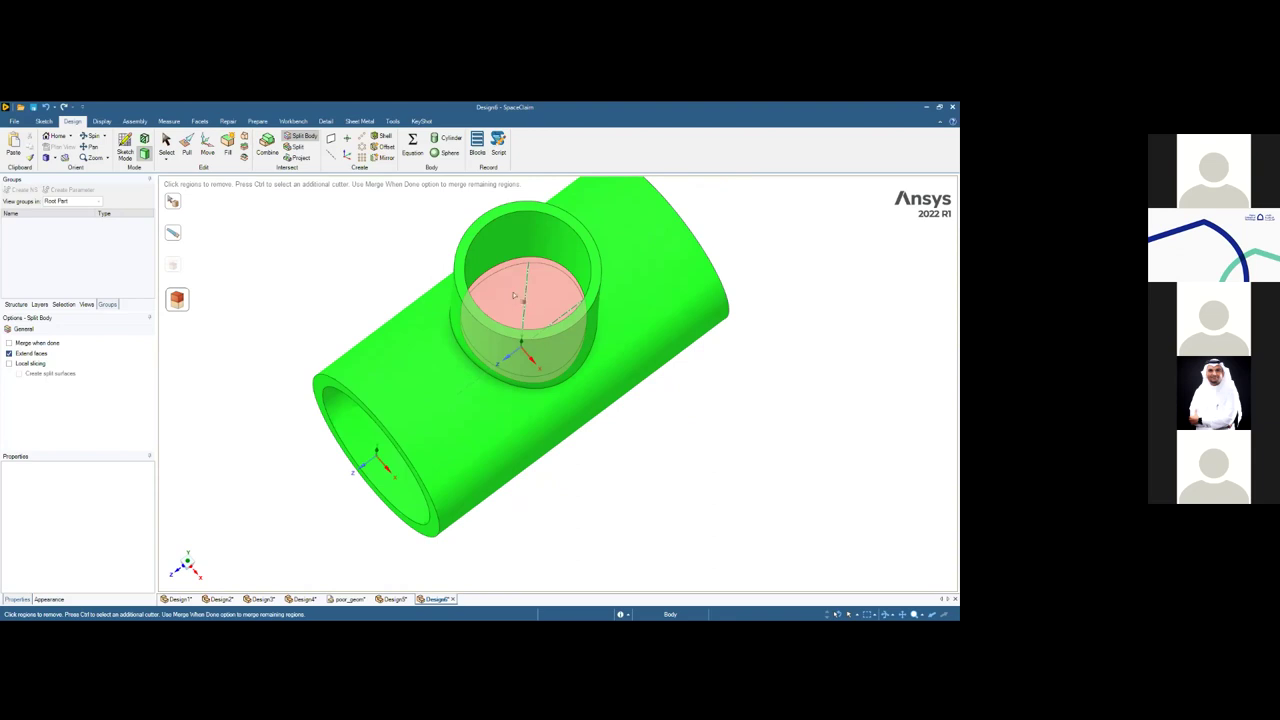
left_click(514, 295)
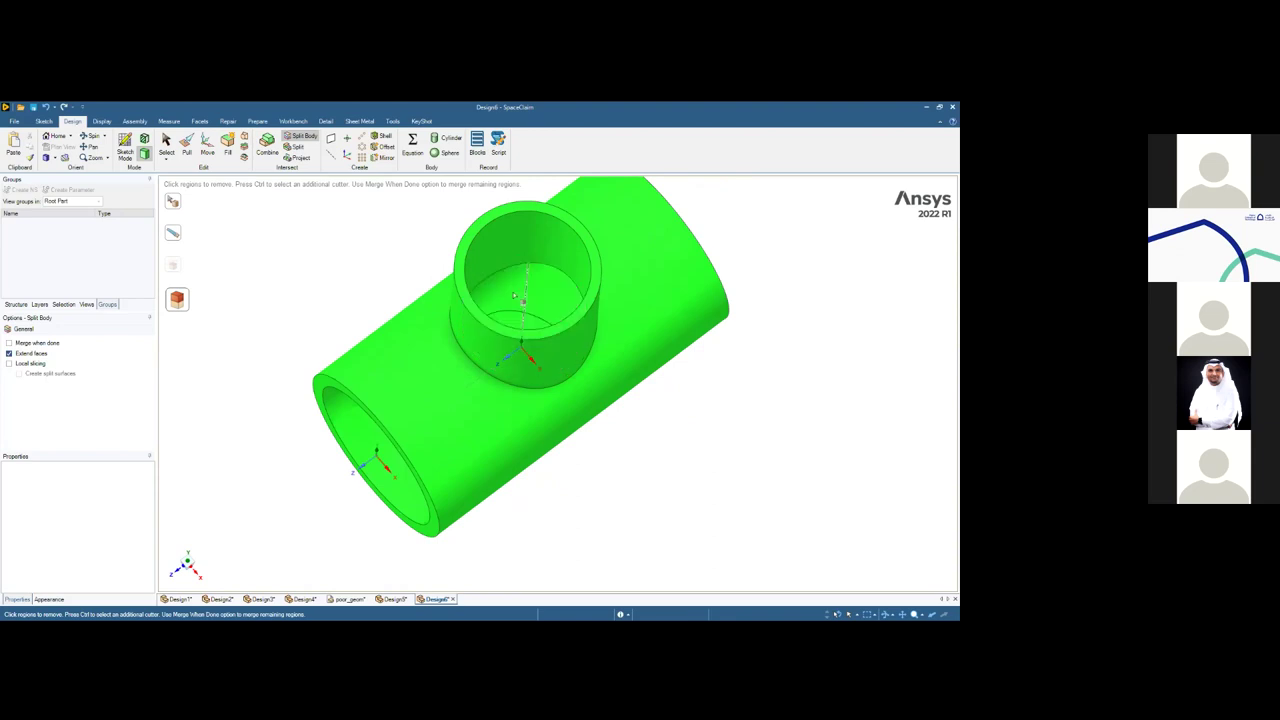
middle_click_drag(266, 303, 374, 229)
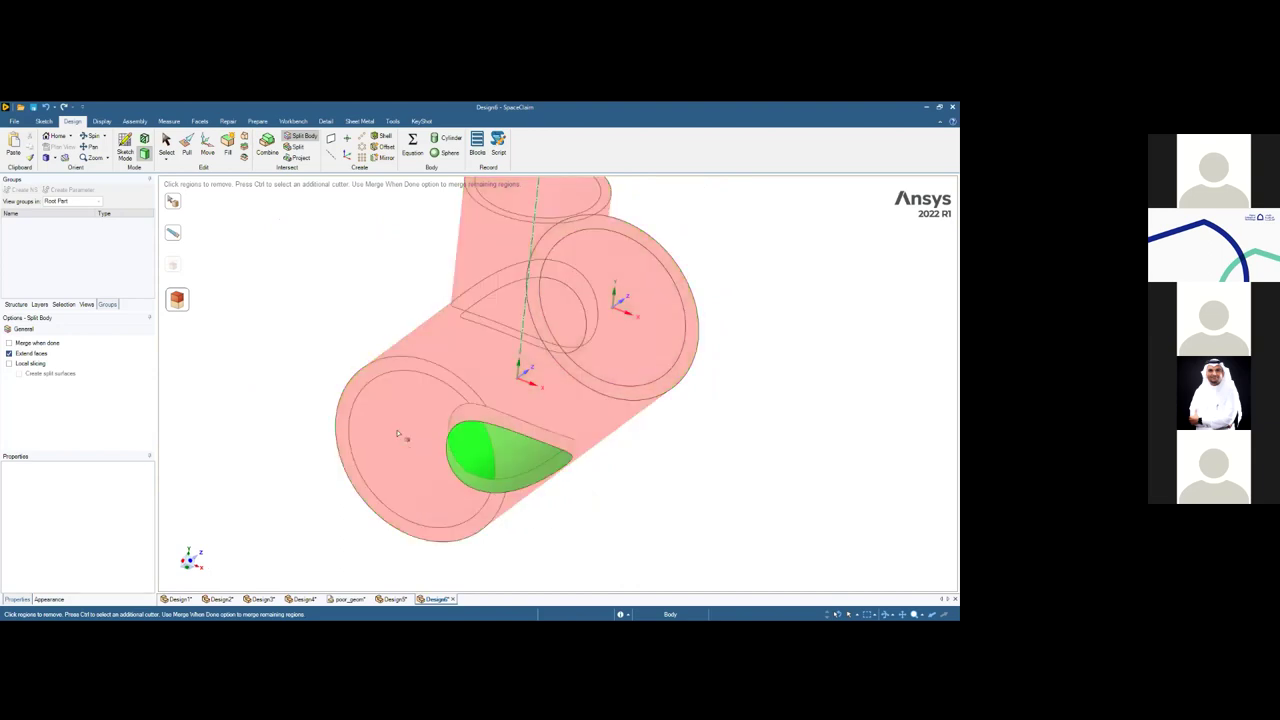
left_click(448, 343)
middle_click_drag(371, 266, 334, 277)
key("Escape")
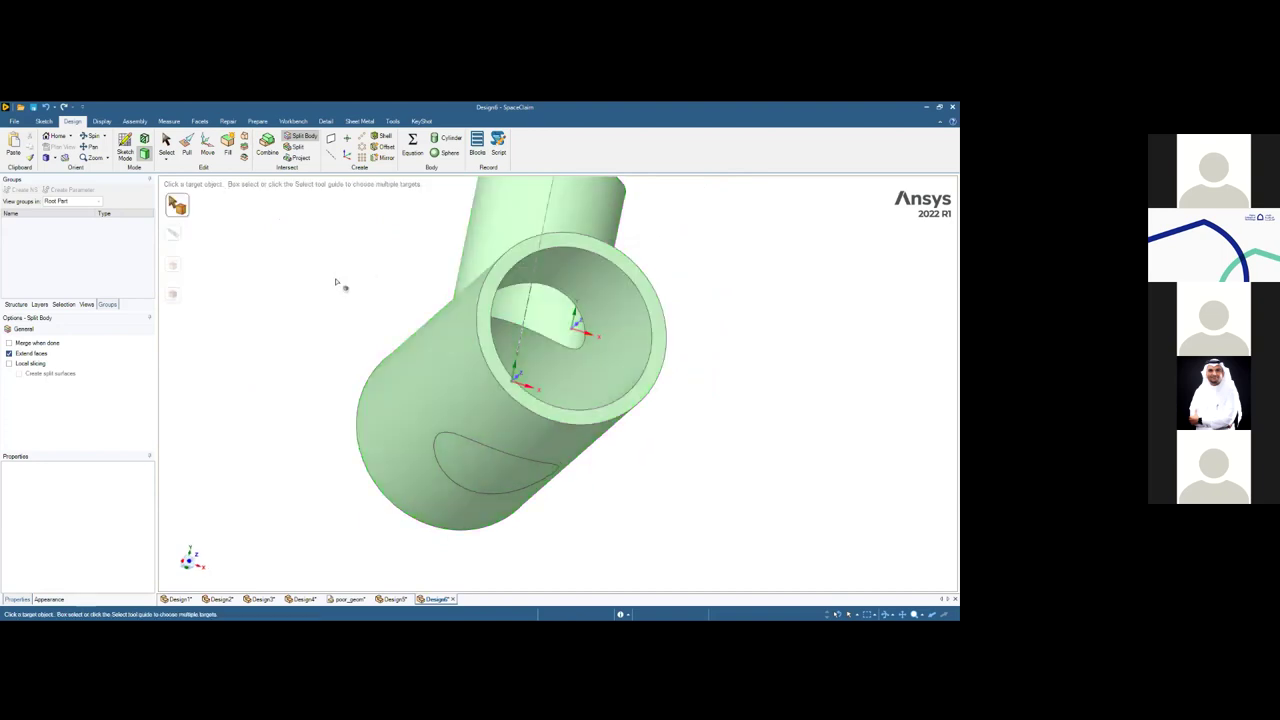
Try merging the split-off patch of the tube's lower wall with the tee using Combine, and undo the merge
left_click(267, 143)
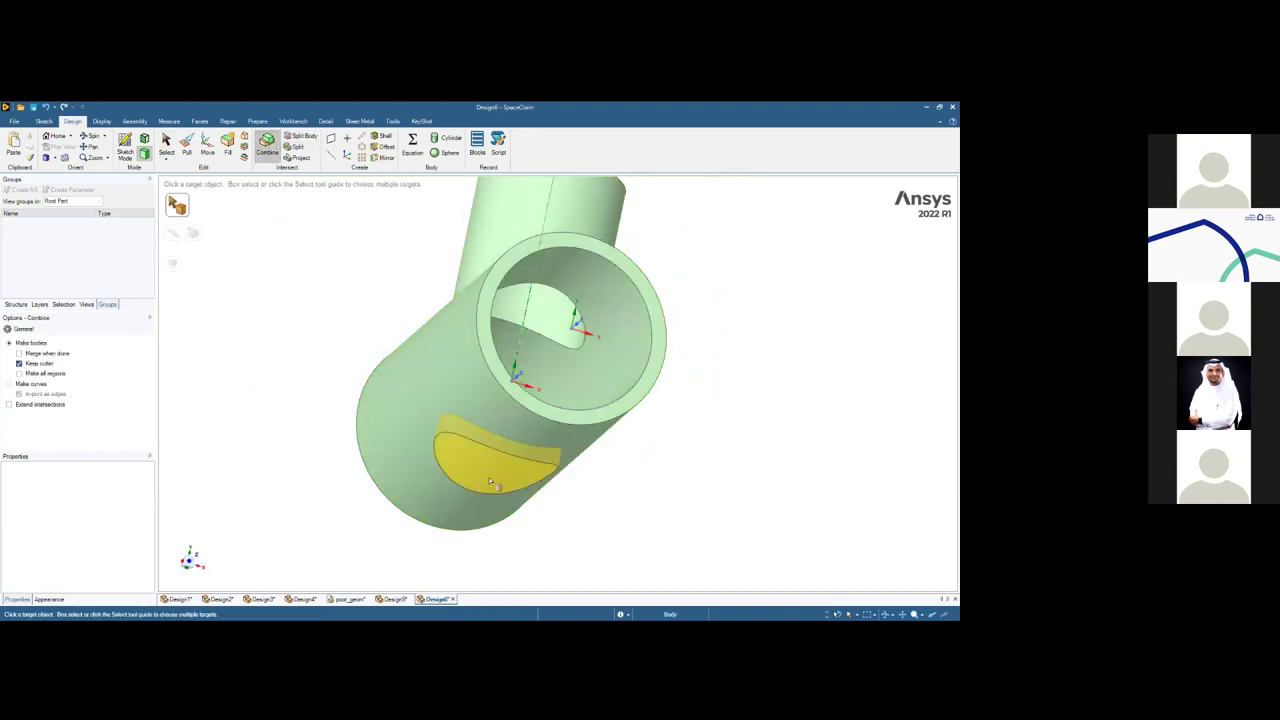
left_click(463, 427)
left_click(462, 418)
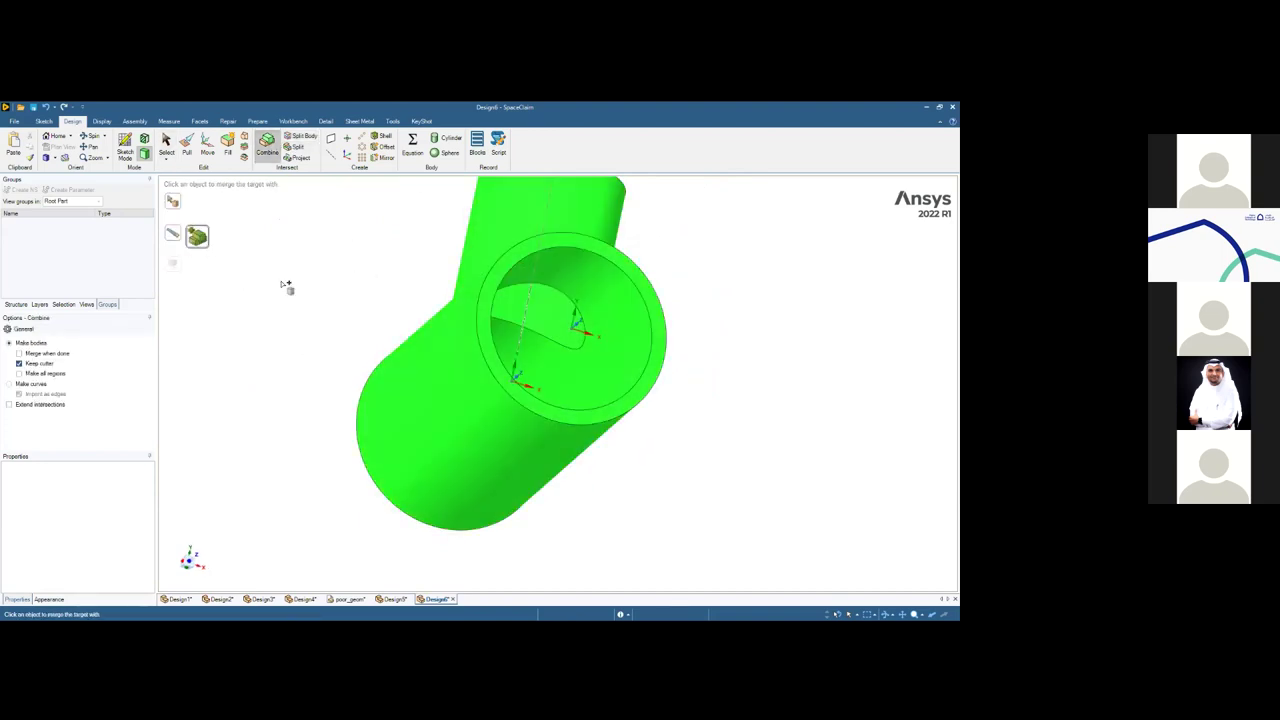
middle_click_drag(397, 294, 288, 383)
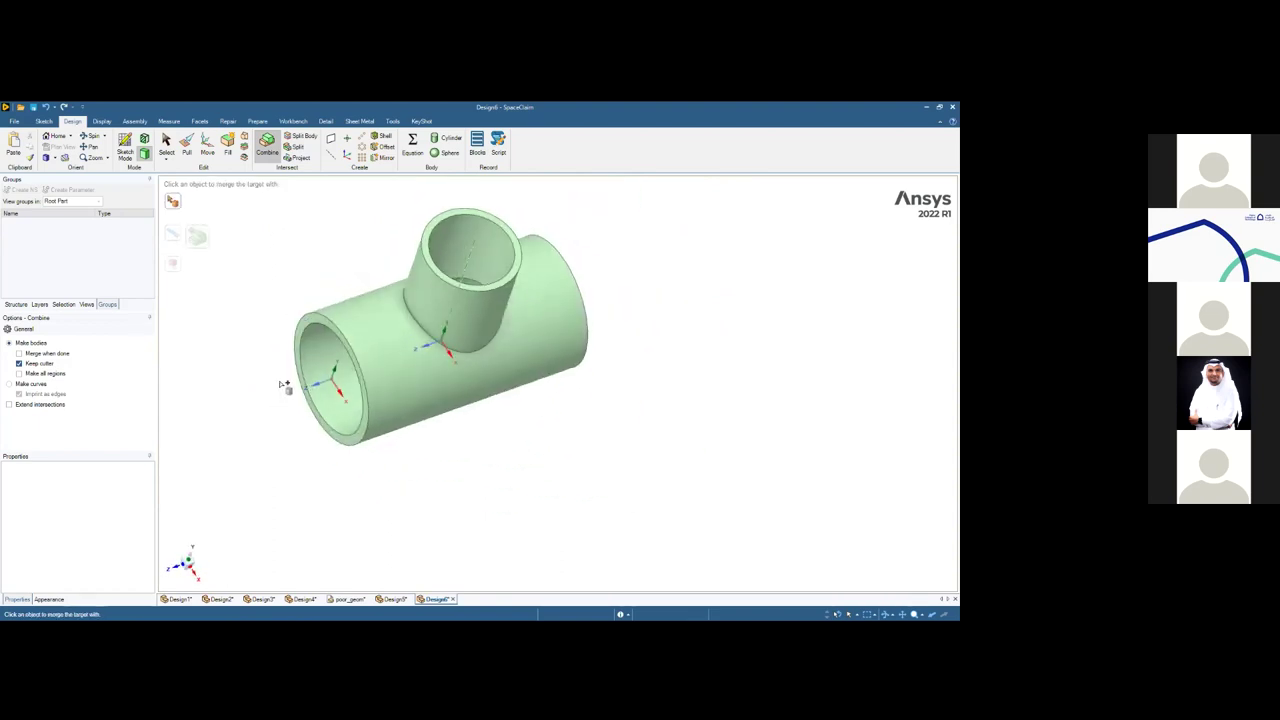
key("ctrl+z")
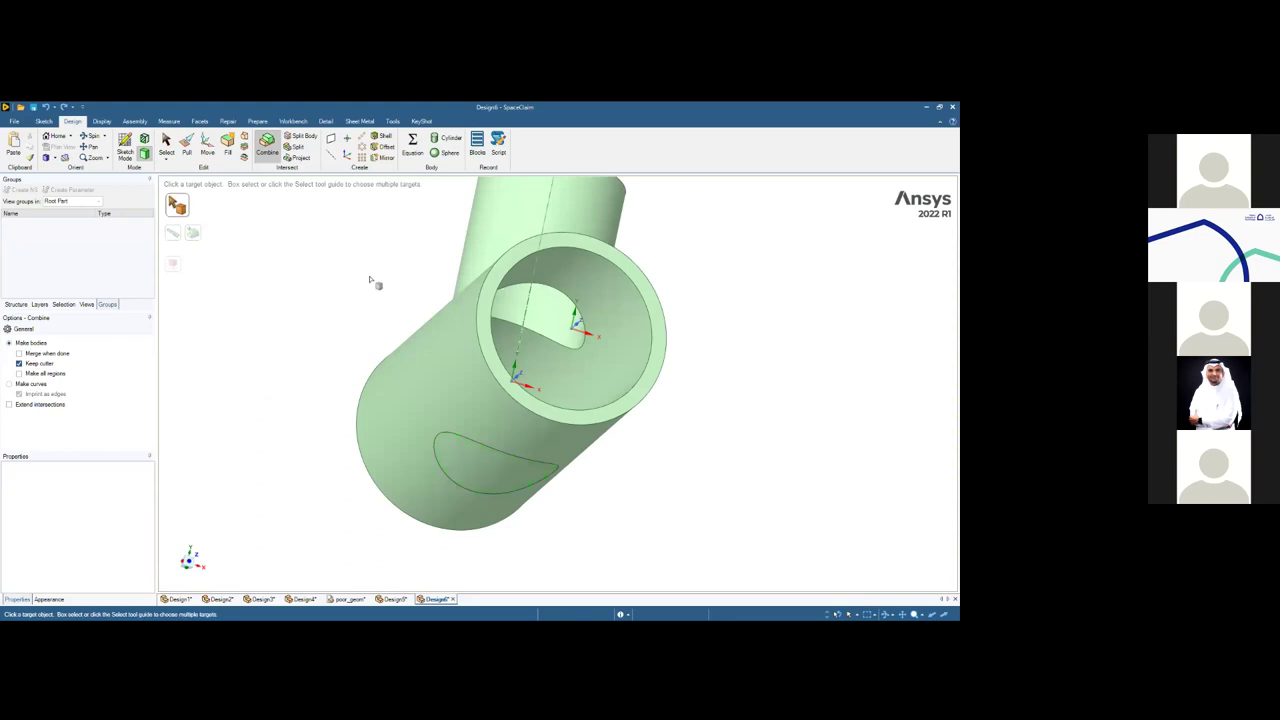
key("ctrl+z")
Merge the split-off patch of the tube's lower wall back into the tee body with Combine
middle_click_drag(480, 436, 413, 500)
left_click(468, 408)
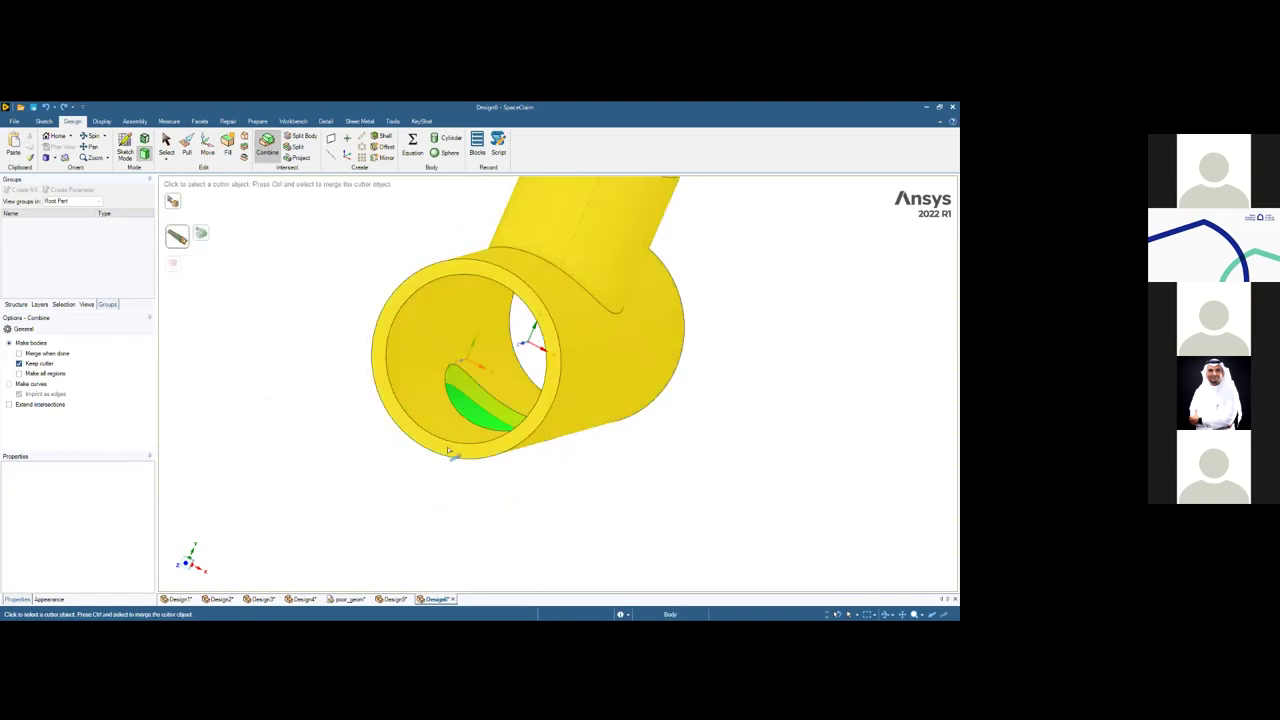
key("ctrl")
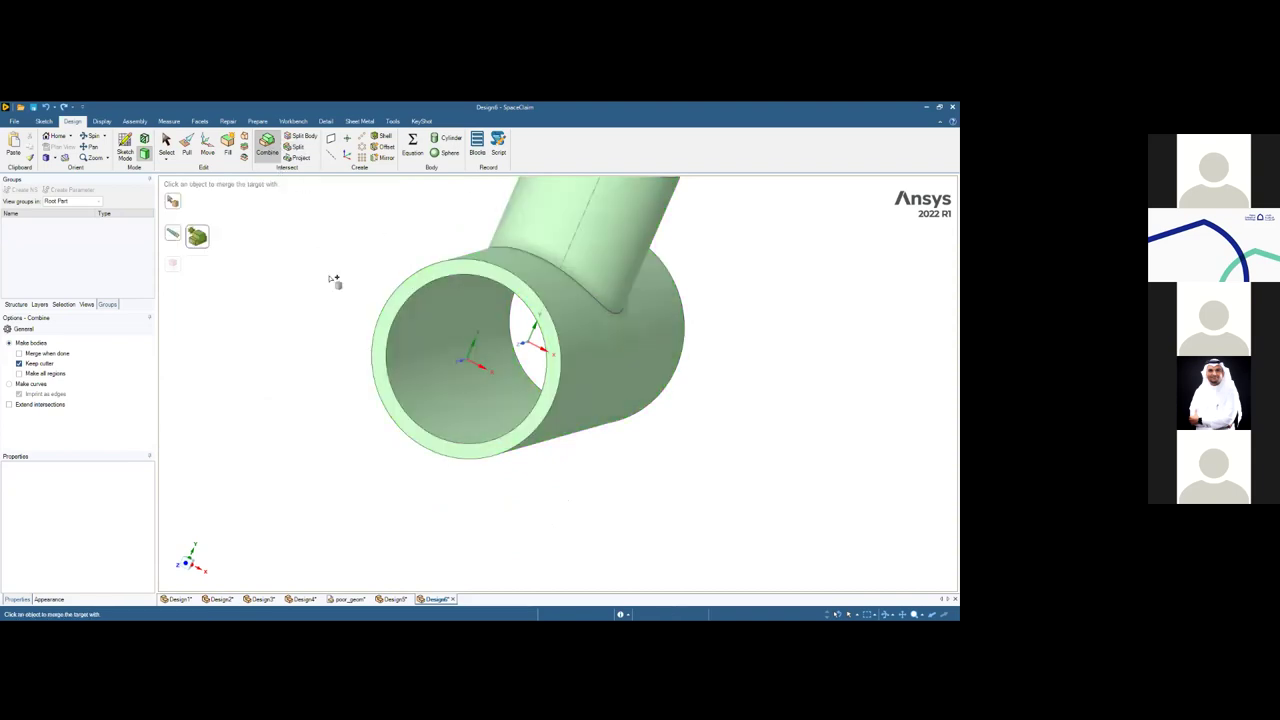
left_click(369, 280)
middle_click_drag(369, 280, 434, 236)
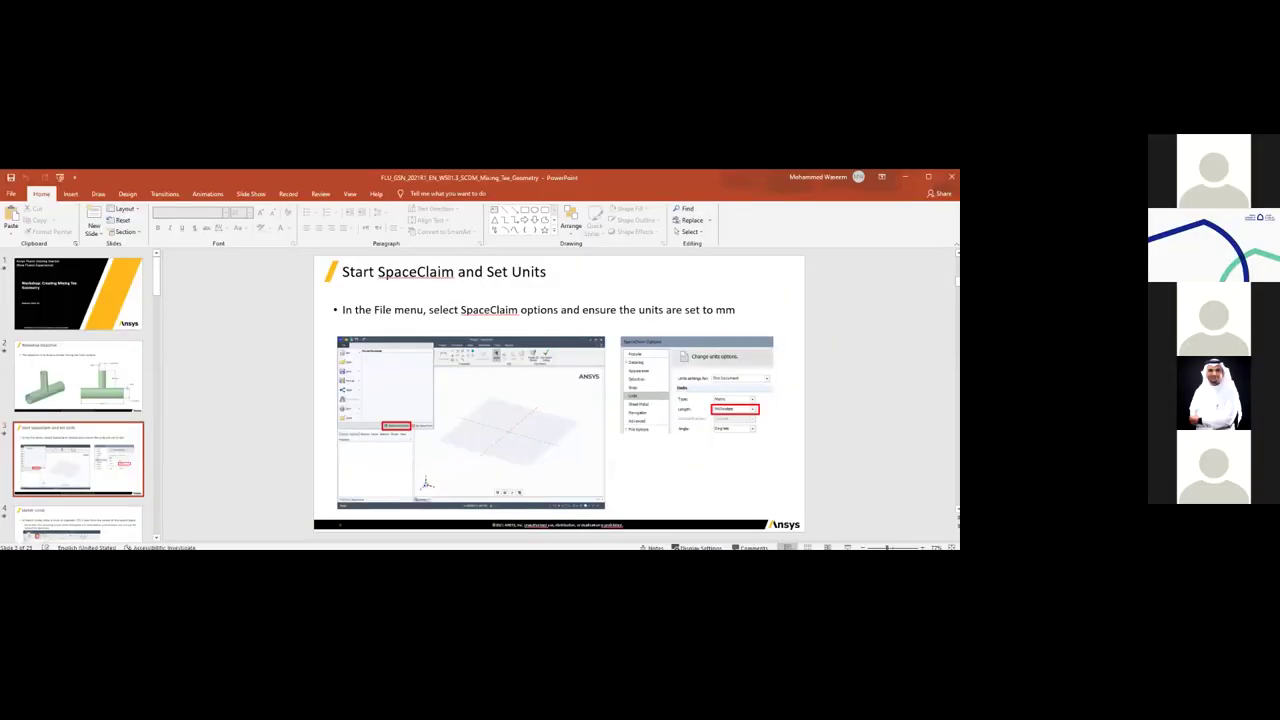
Switch to the Mixing Tee geometry slides in PowerPoint and review the workshop instructions through the "3D Mode: Pull" slide
scroll(634, 426, "down", 3)
scroll(634, 426, "down", 4)
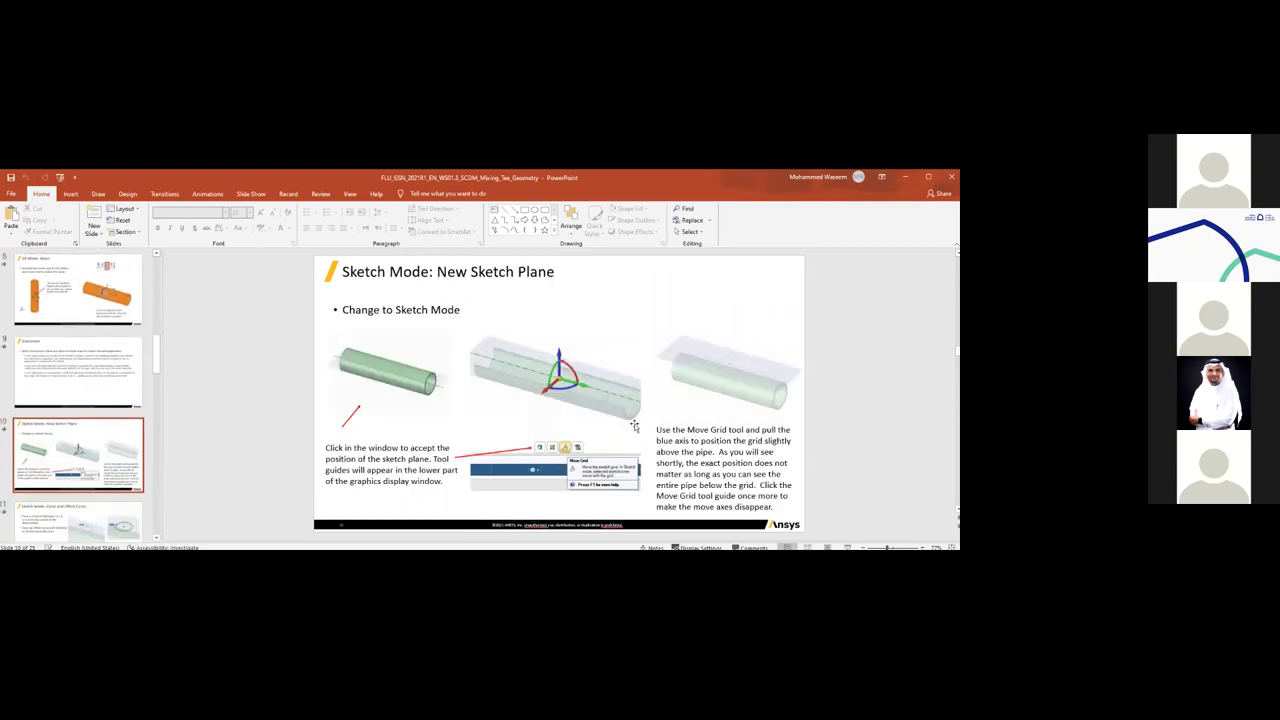
scroll(463, 403, "down", 1)
scroll(627, 395, "down", 1)
scroll(585, 402, "down", 1)
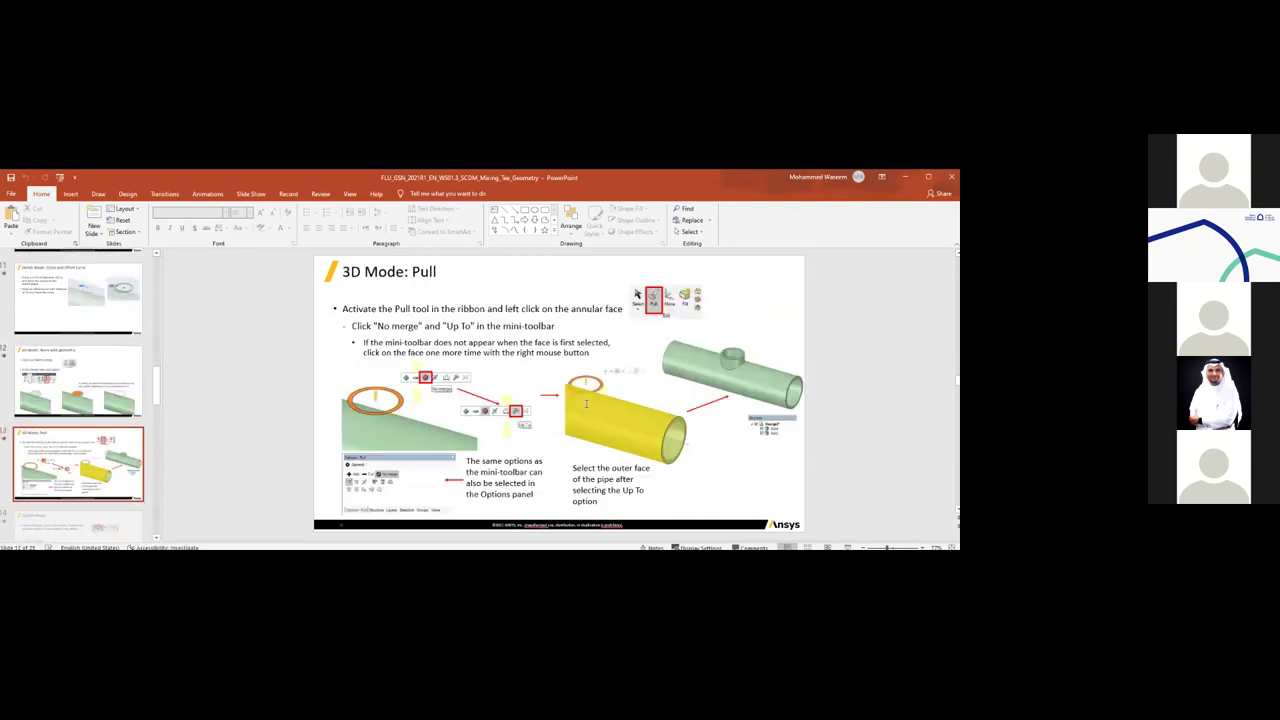
Read the workshop's Section Mode slide, switch to SpaceClaim, and inspect the tee in a lengthwise section before returning to the full solid
scroll(662, 445, "down", 1)
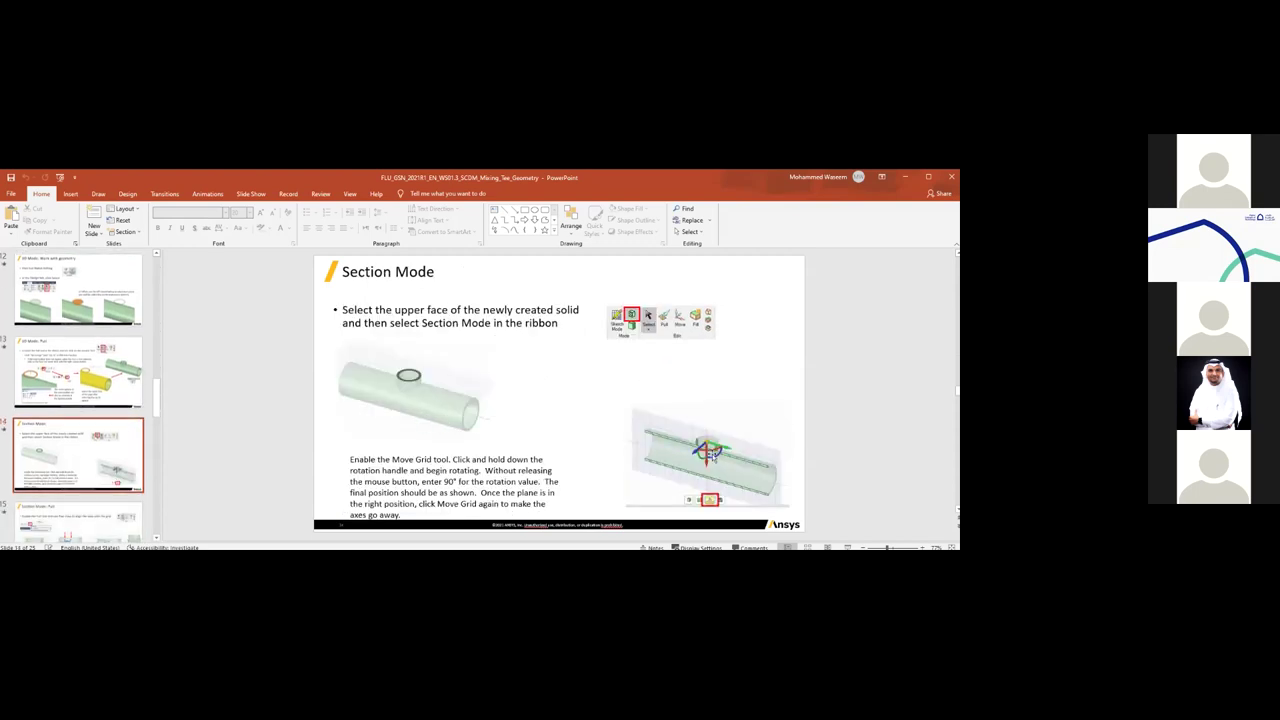
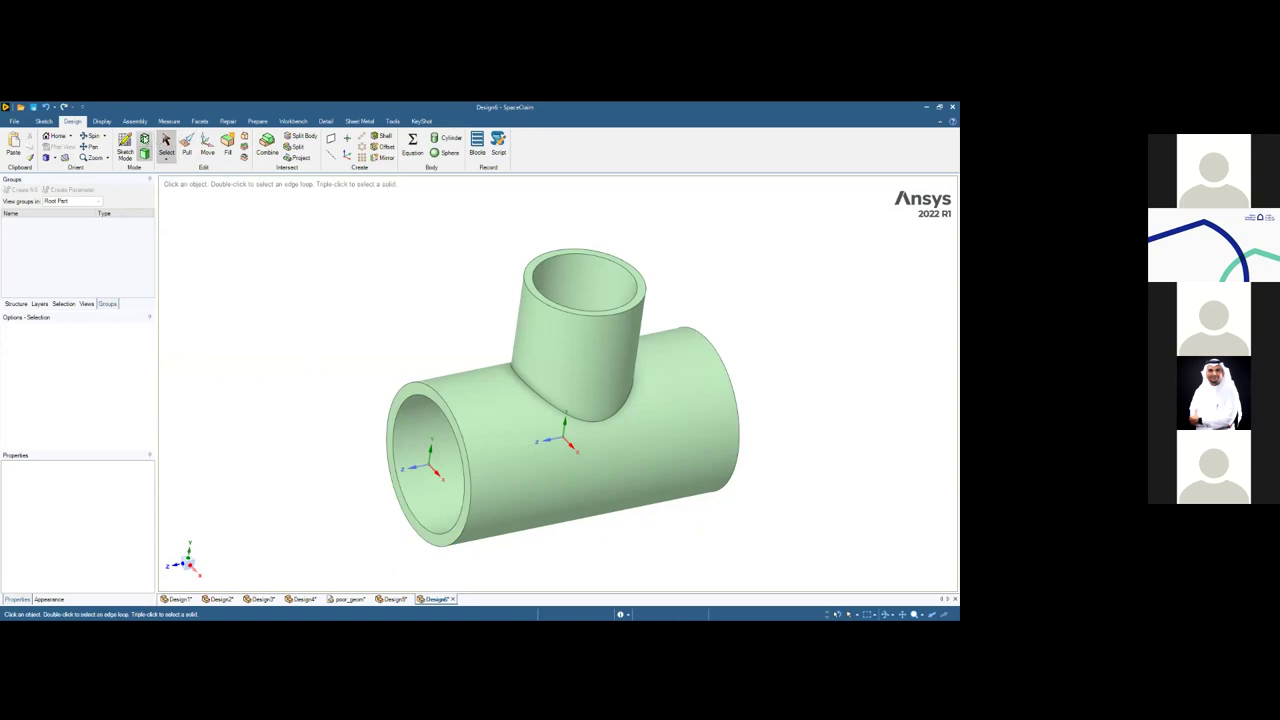
left_click(124, 146)
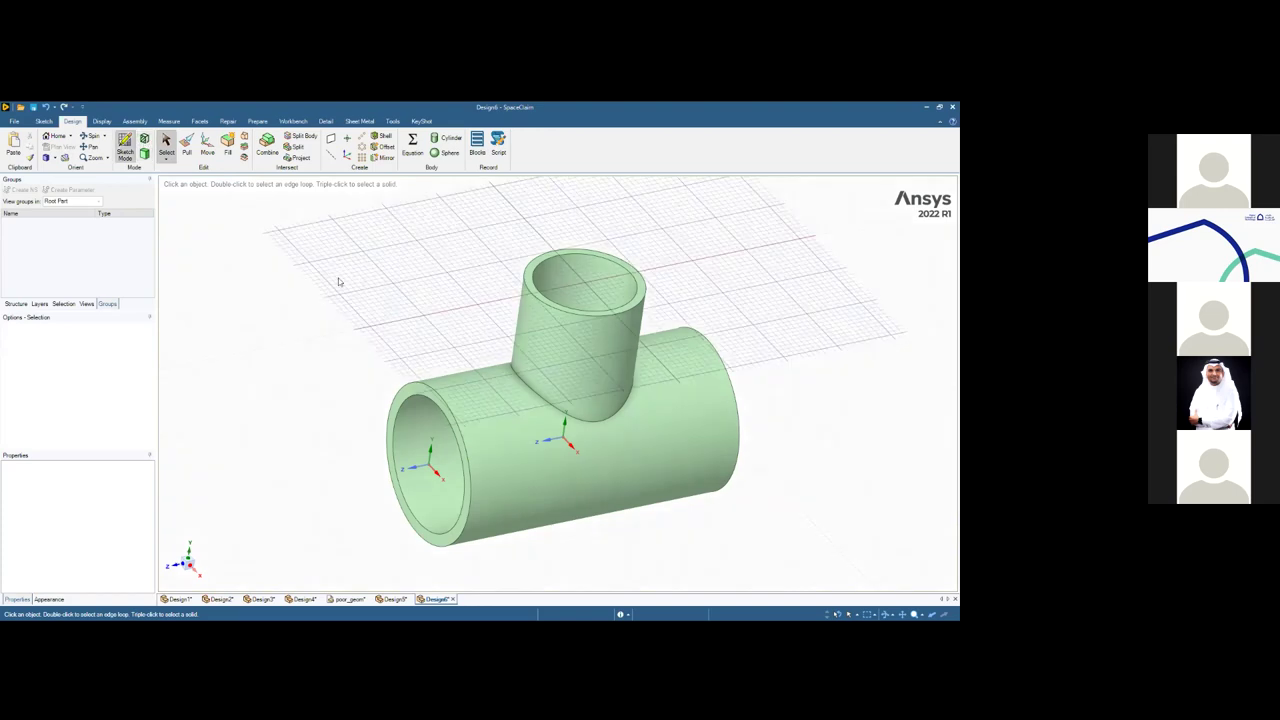
left_click(572, 451)
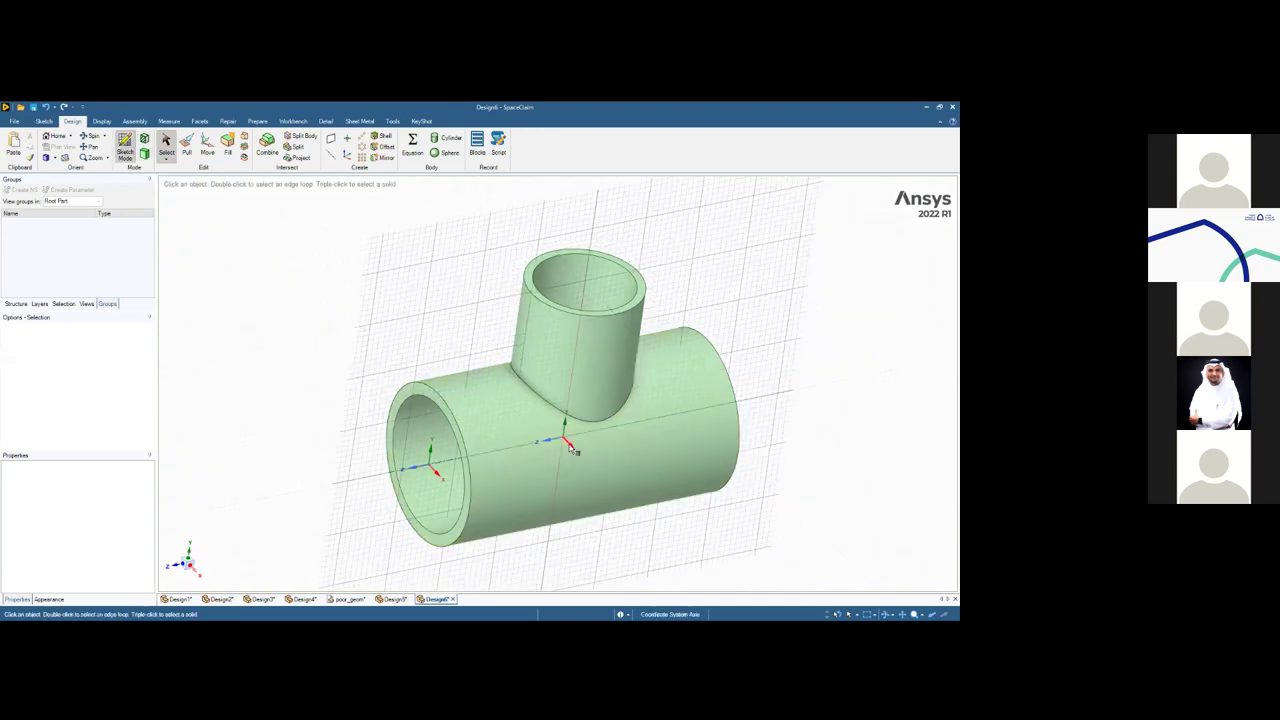
key("x")
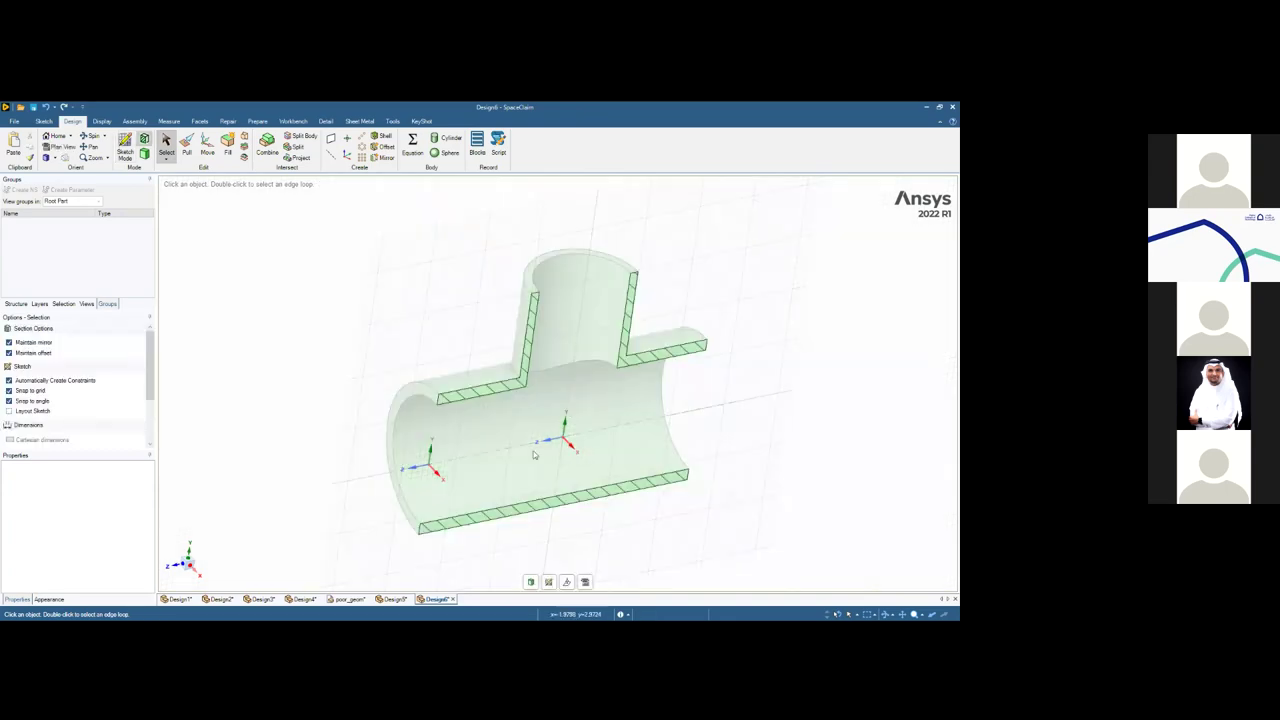
mouse_move(509, 443)
middle_mouse_down()
mouse_move(453, 412)
mouse_move(486, 417)
mouse_move(470, 420)
mouse_move(515, 452)
mouse_move(453, 412)
mouse_move(500, 429)
mouse_move(457, 423)
middle_mouse_up()
left_click(532, 586)
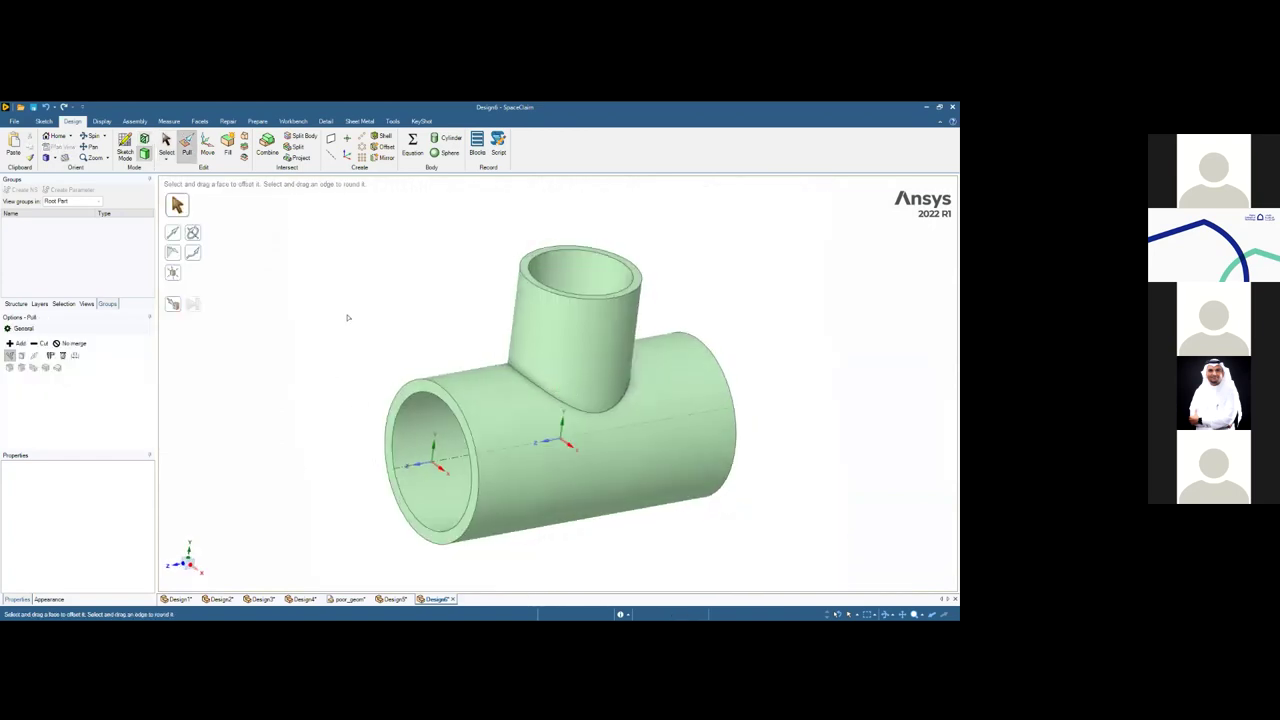
Section the tee lengthwise through two axes of the mid-tube coordinate system and view the section plane head-on
key("s")
left_click(617, 486)
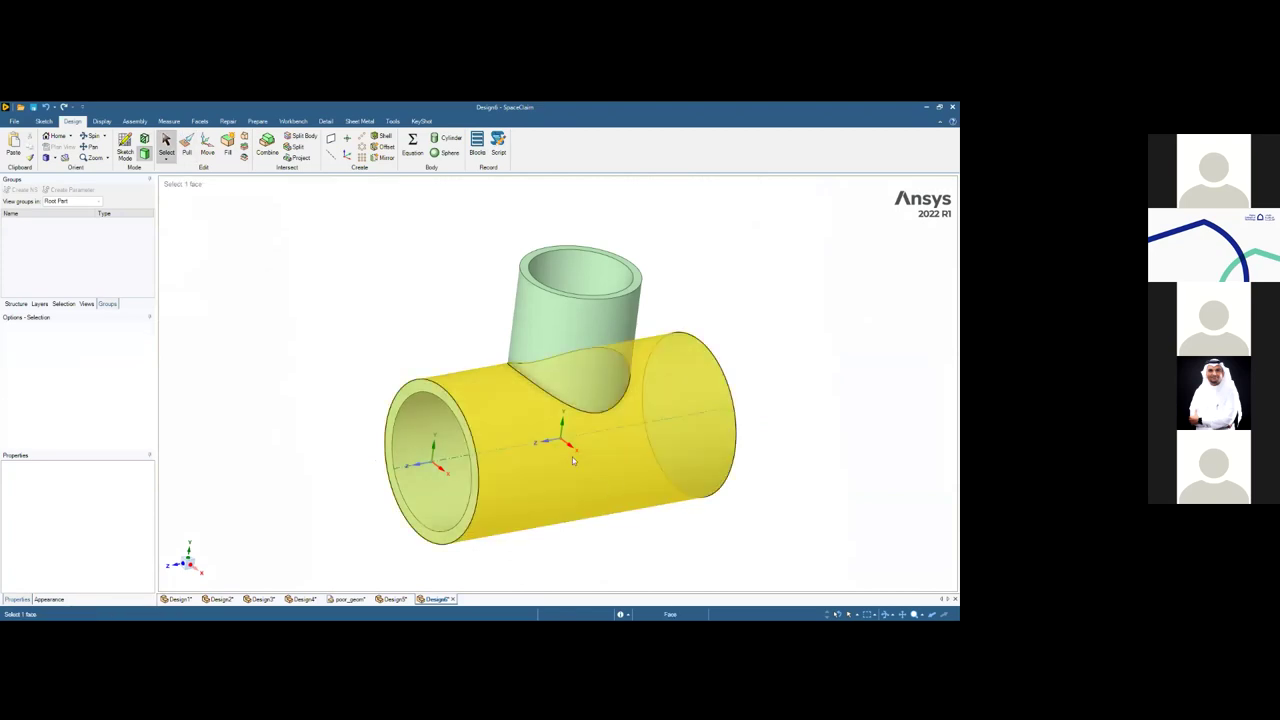
key("Escape")
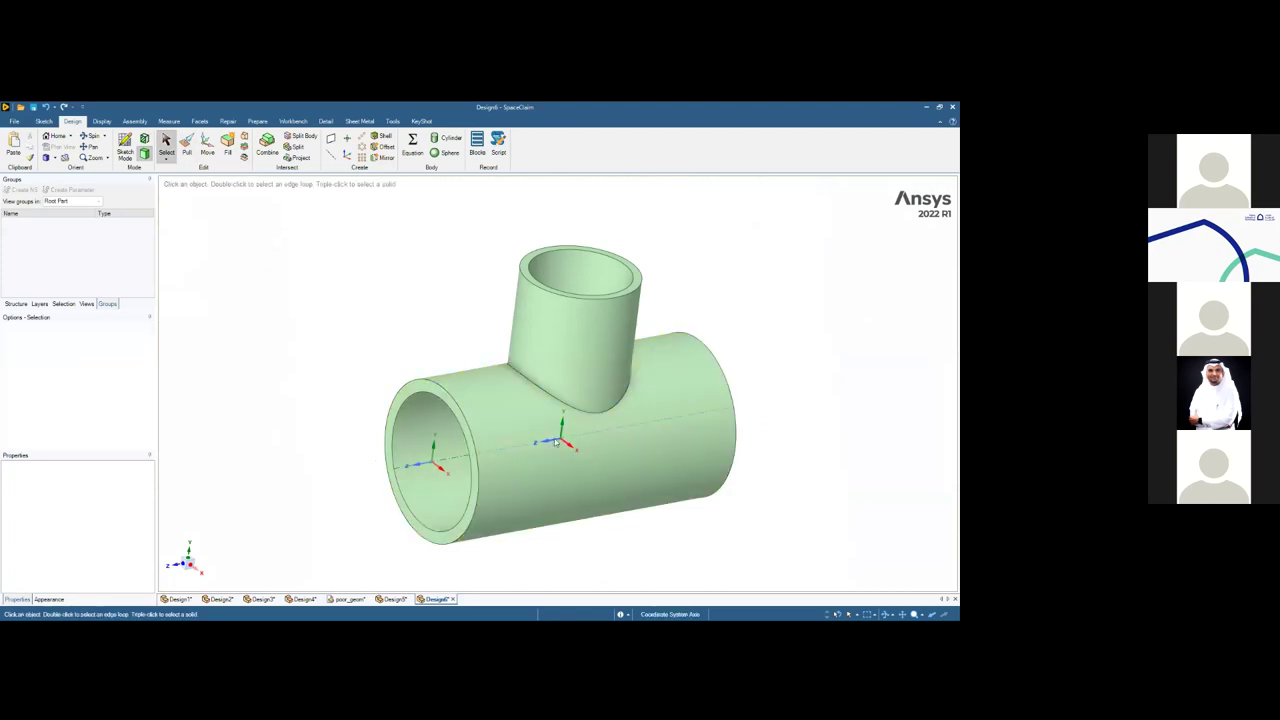
left_click(552, 443)
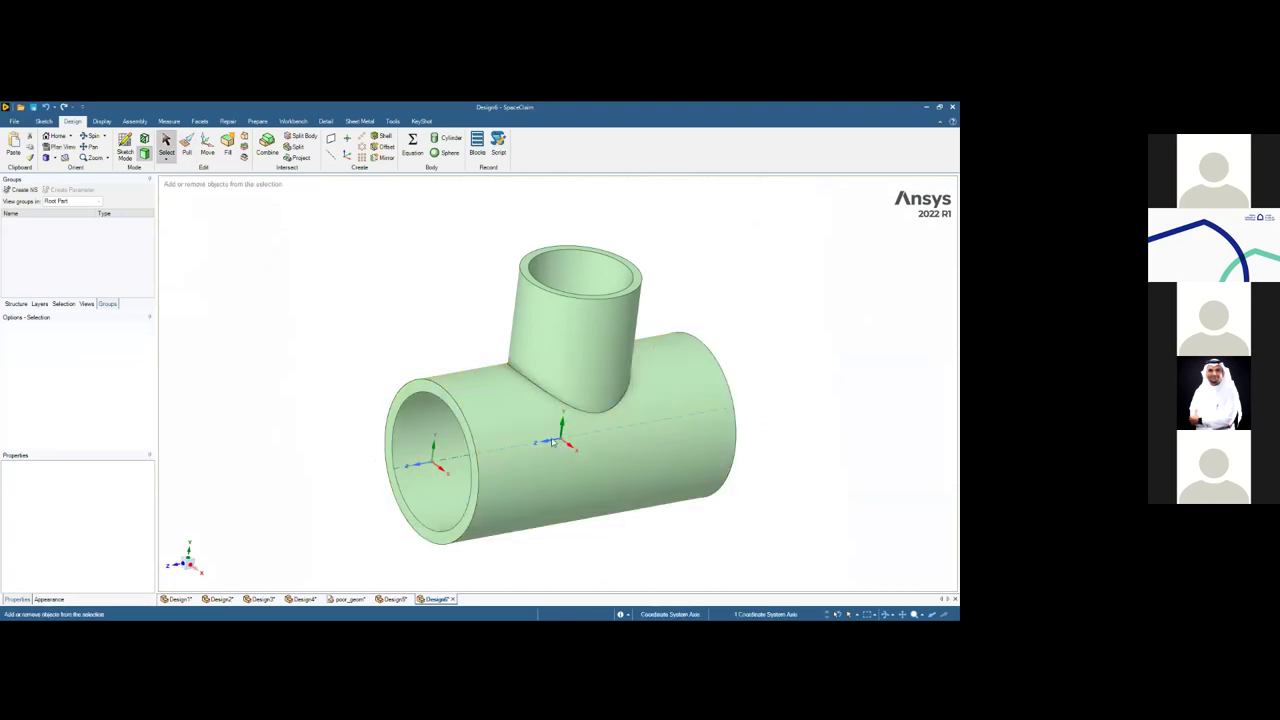
left_click(552, 443, "ctrl")
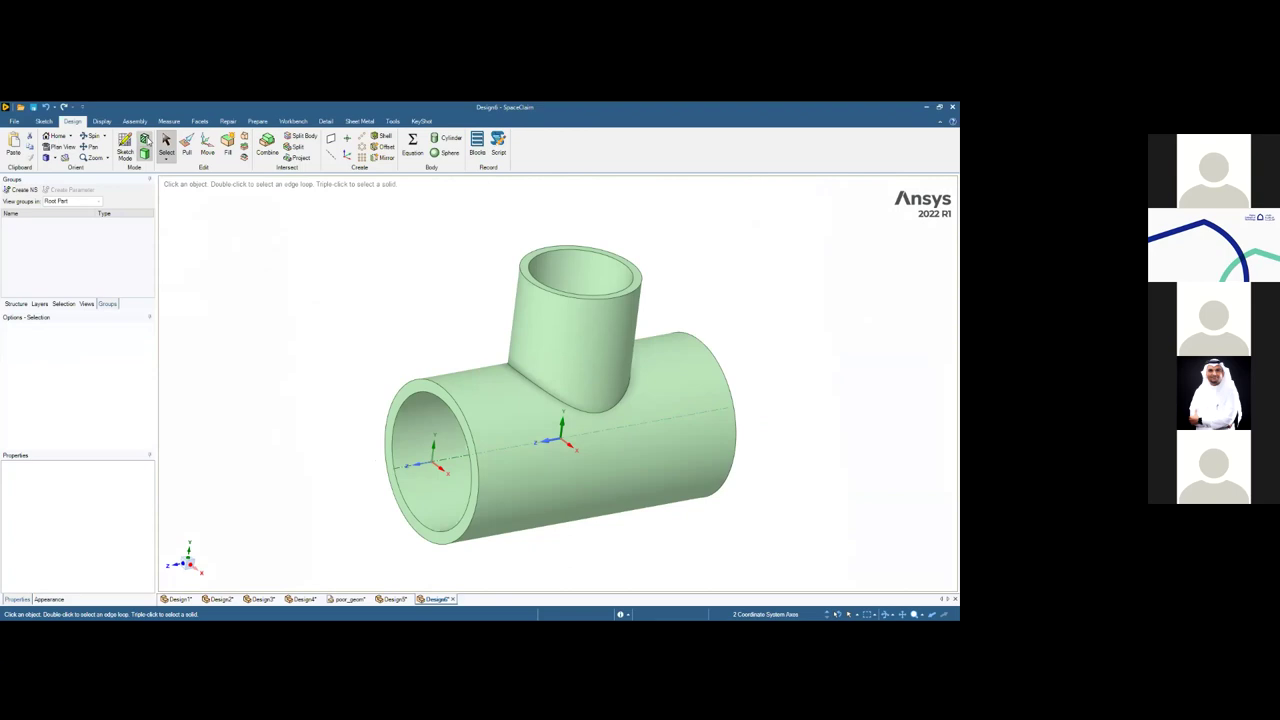
left_click(145, 141)
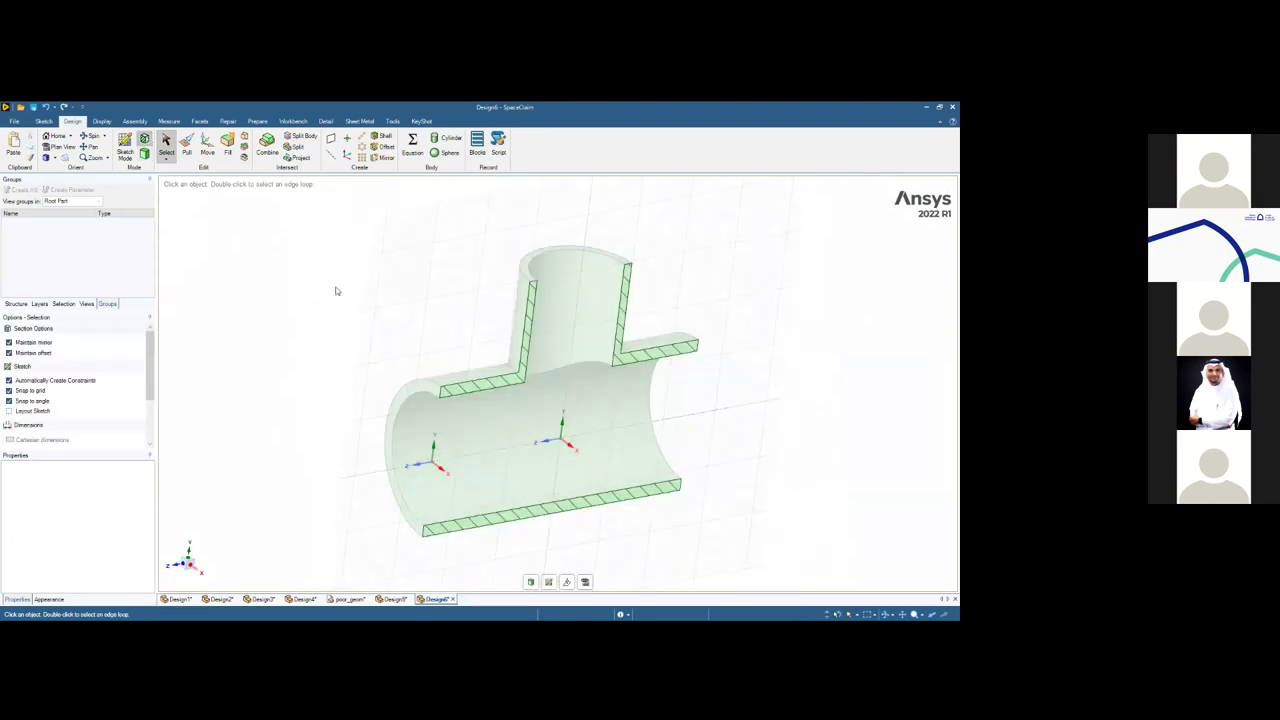
left_click(585, 582)
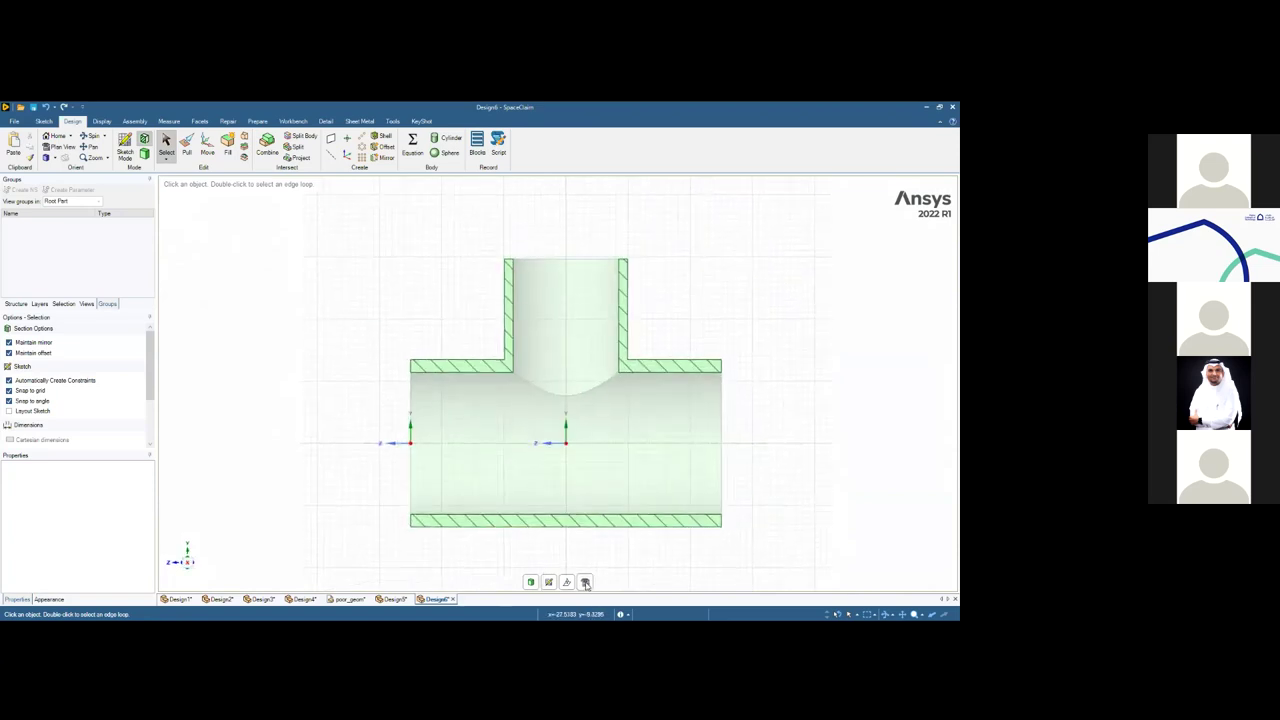
Select the two inner corner points of the section where the branch bore meets the tube bore
scroll(486, 362, "up", 5)
middle_click_drag(549, 250, 481, 419, "shift")
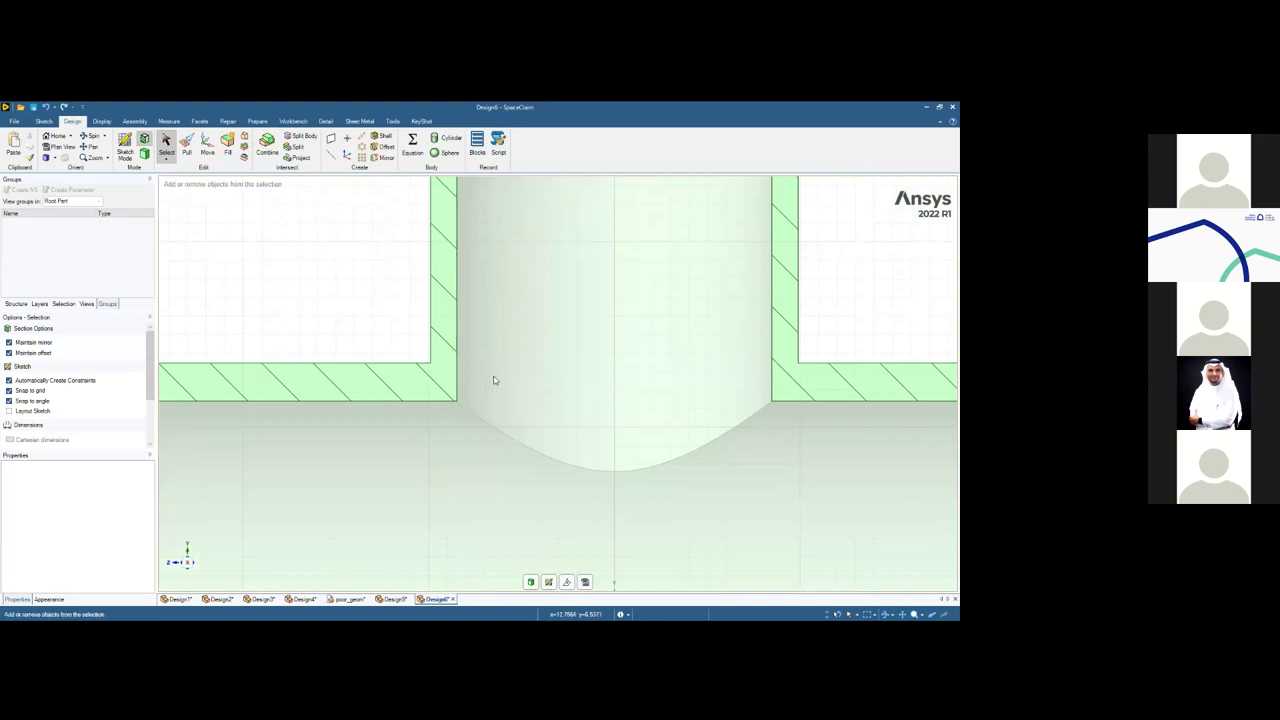
scroll(468, 400, "up", 4)
scroll(437, 418, "up", 3)
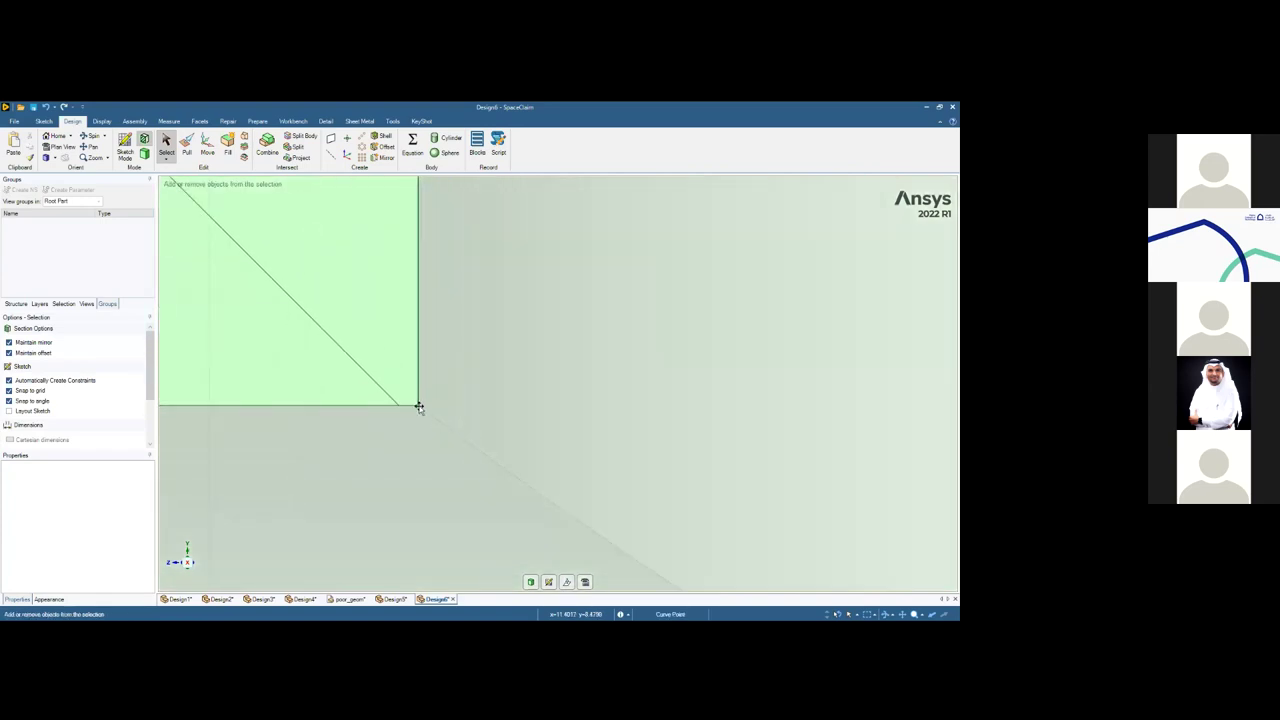
scroll(470, 443, "down", 5)
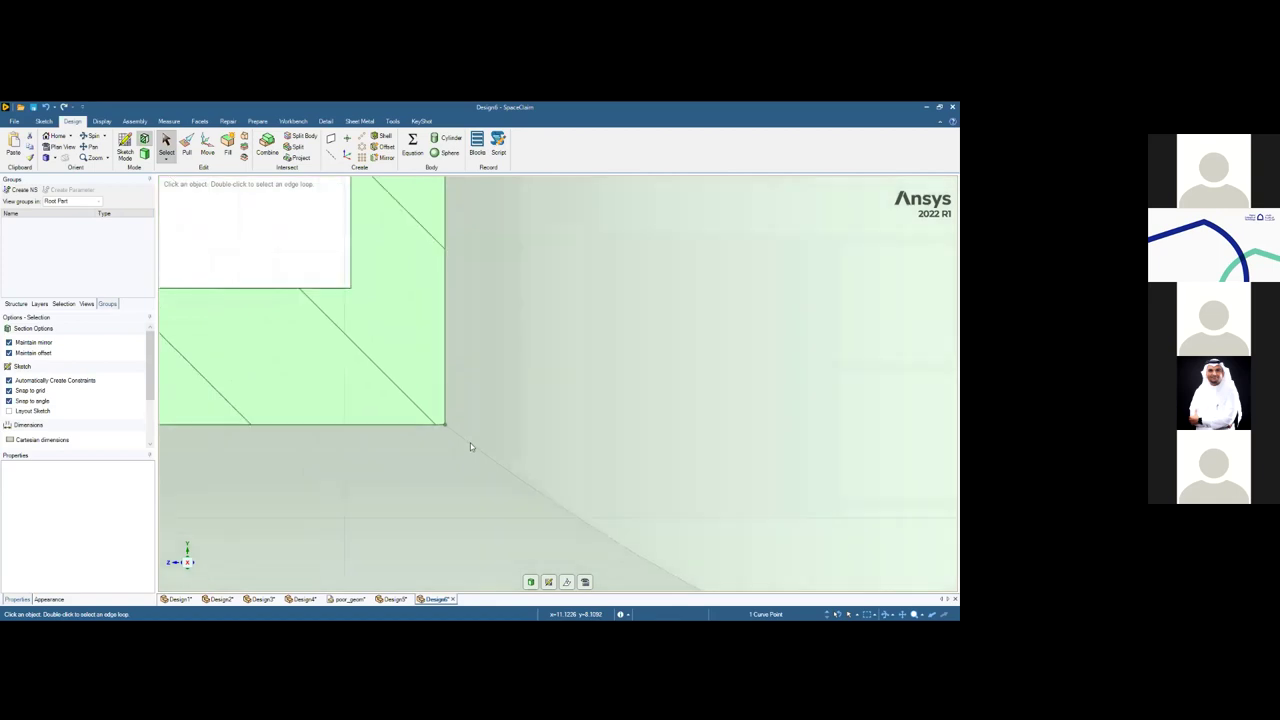
scroll(520, 430, "down", 3)
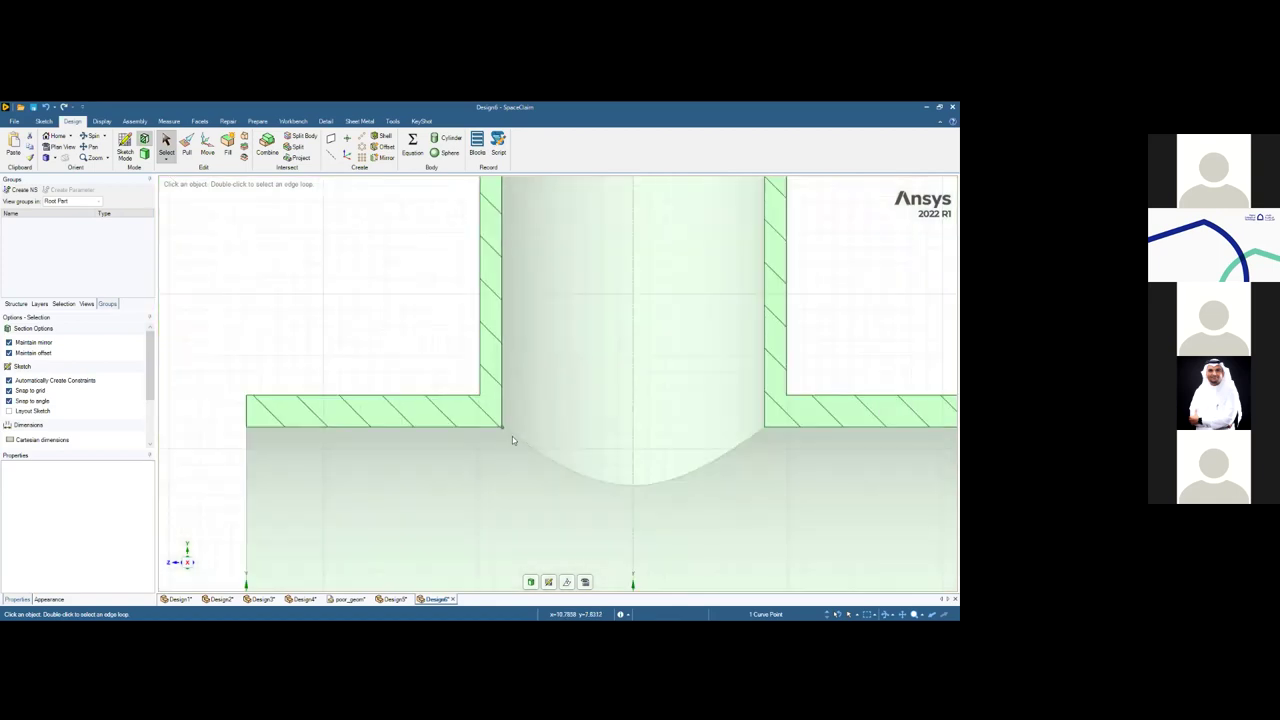
scroll(758, 450, "up", 5)
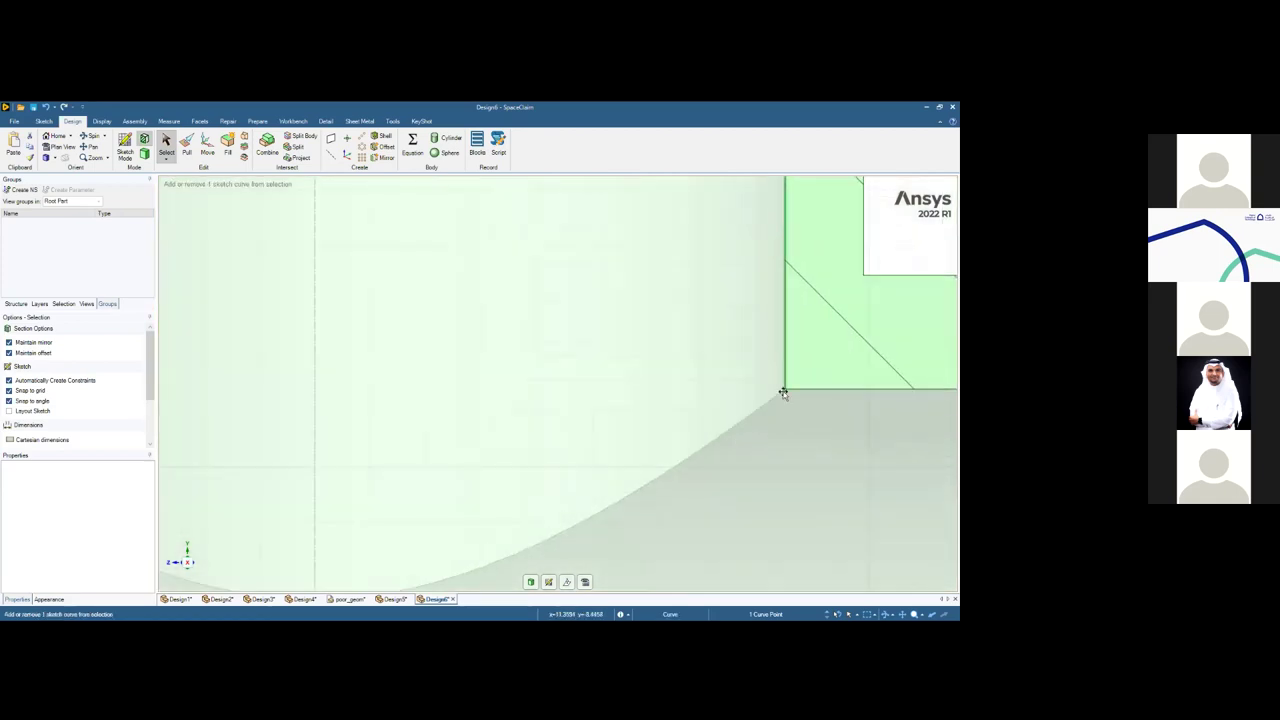
left_click(786, 391, "ctrl")
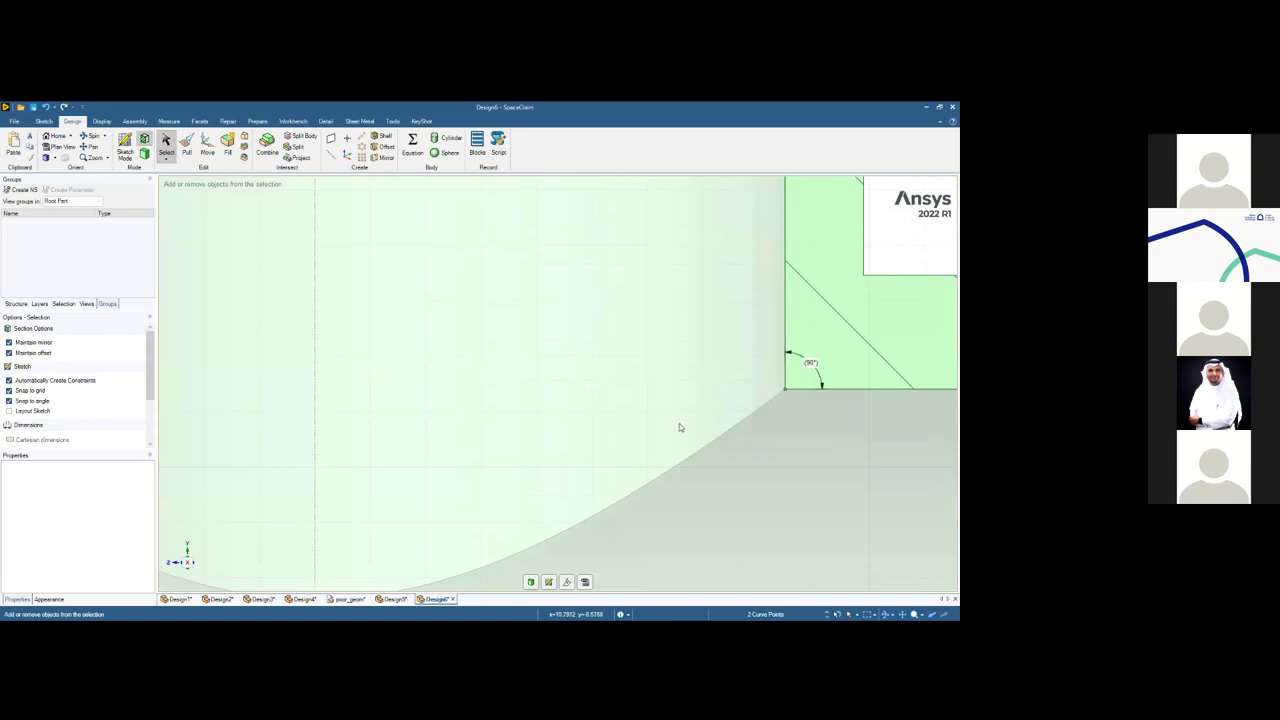
scroll(680, 428, "down", 2)
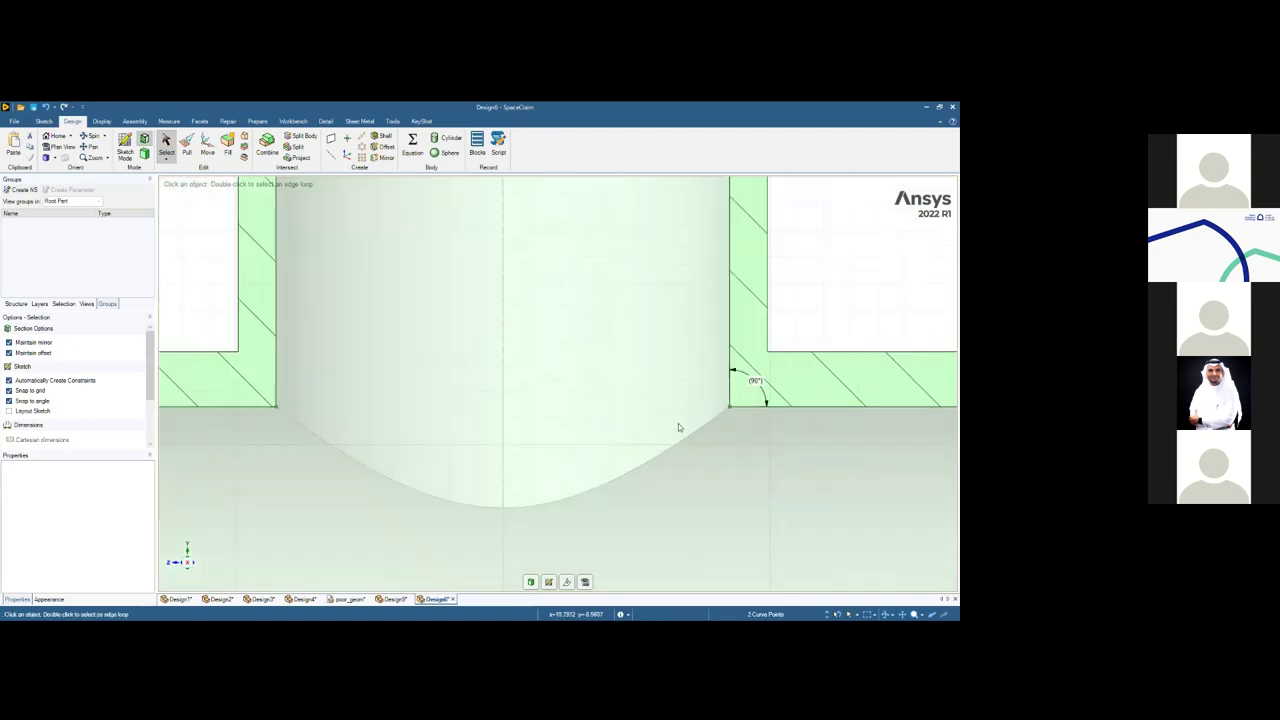
Round the inner edge where the branch bore meets the tube bore with Pull, using a radius of about 0.9 mm
key("p")
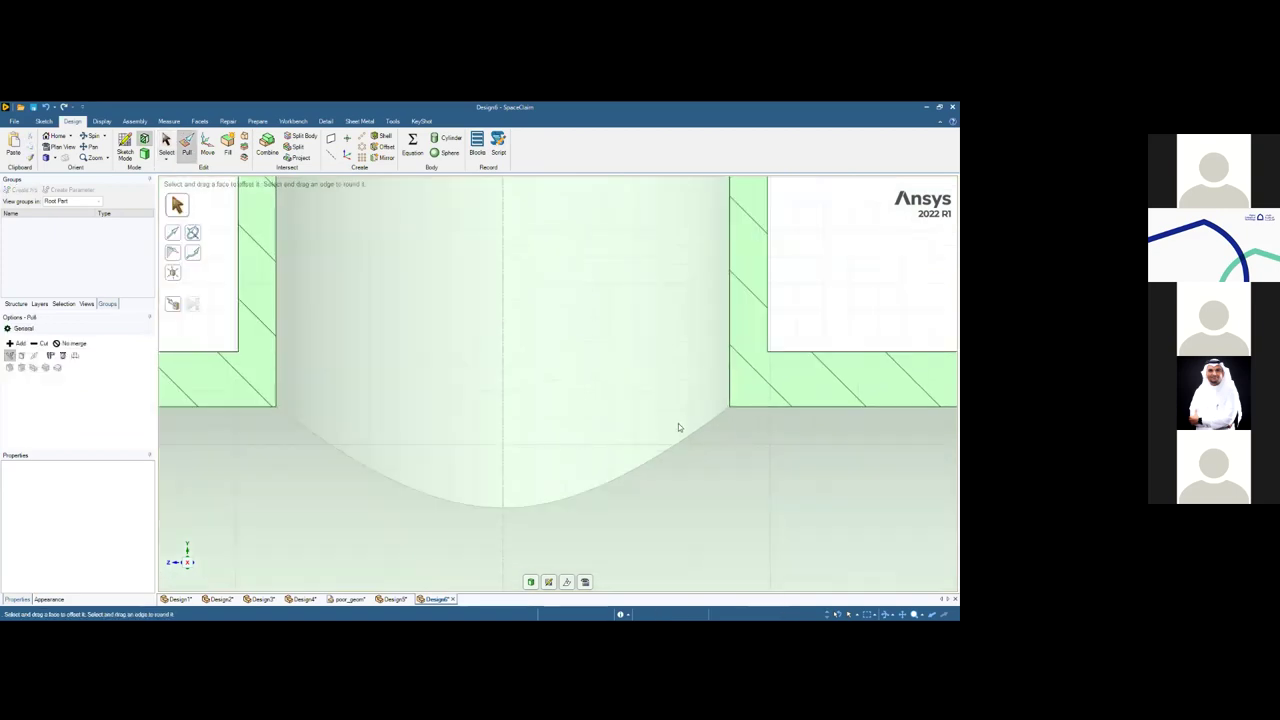
scroll(604, 412, "down", 1)
scroll(604, 412, "down", 3)
scroll(549, 423, "up", 5)
left_click(545, 421)
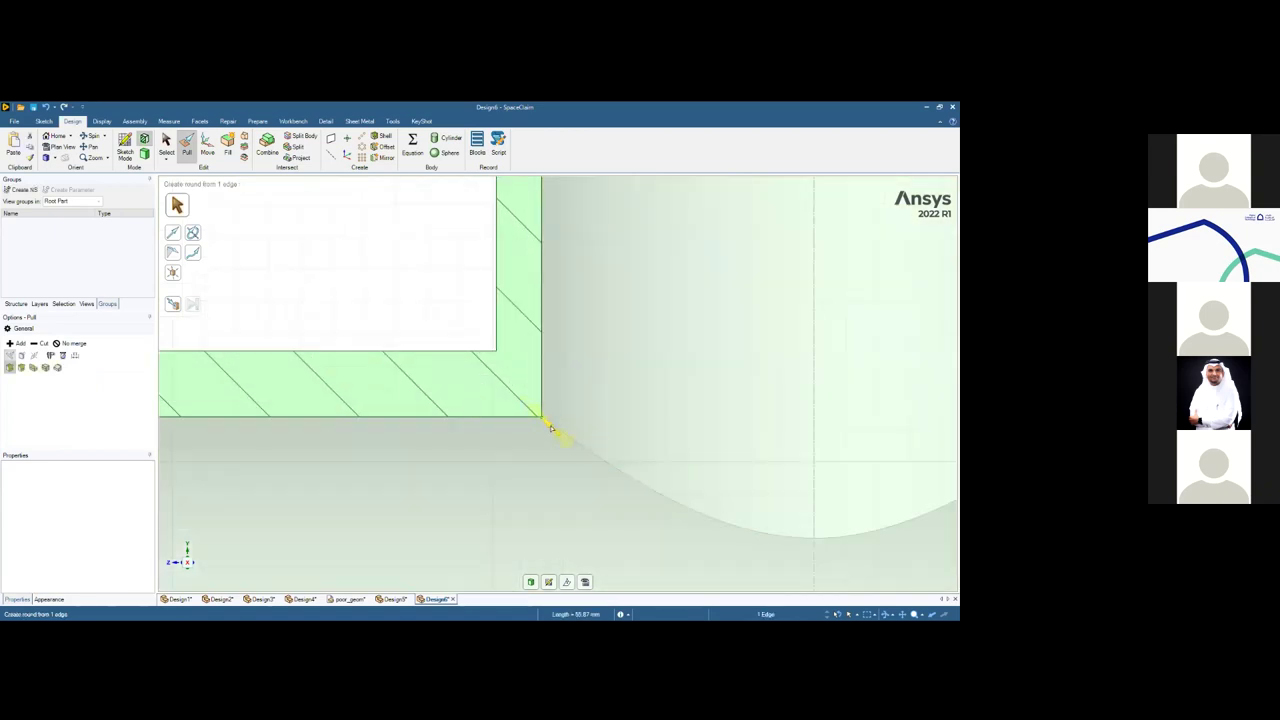
left_click_drag(483, 378, 481, 382)
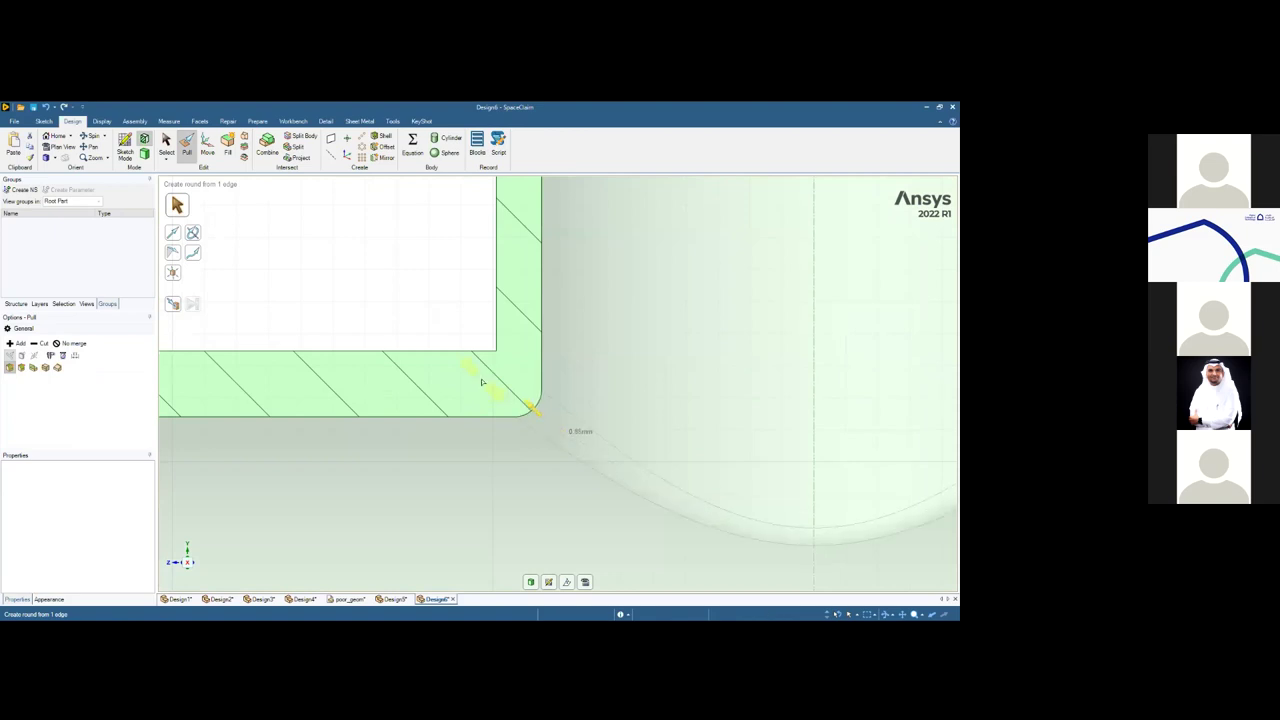
Try a 5 mm radius on the inner junction round and reduce it to 2 mm
left_click(540, 420)
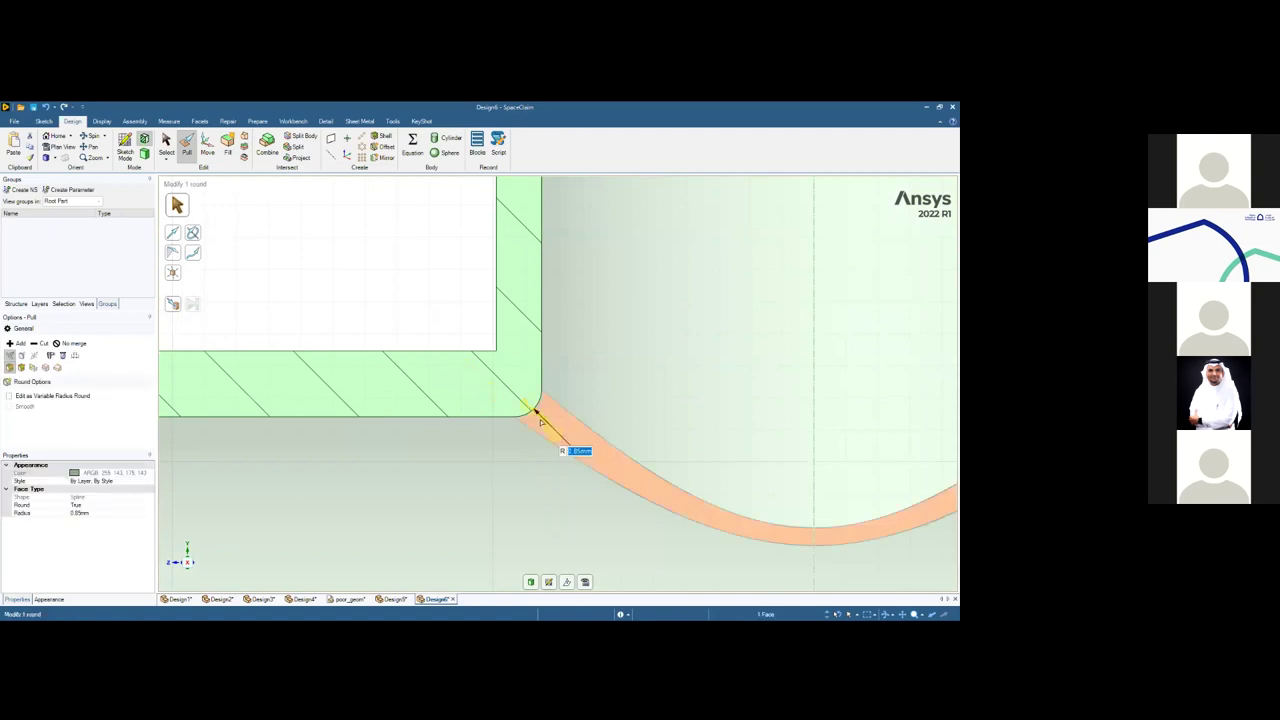
type("5")
key("Return")
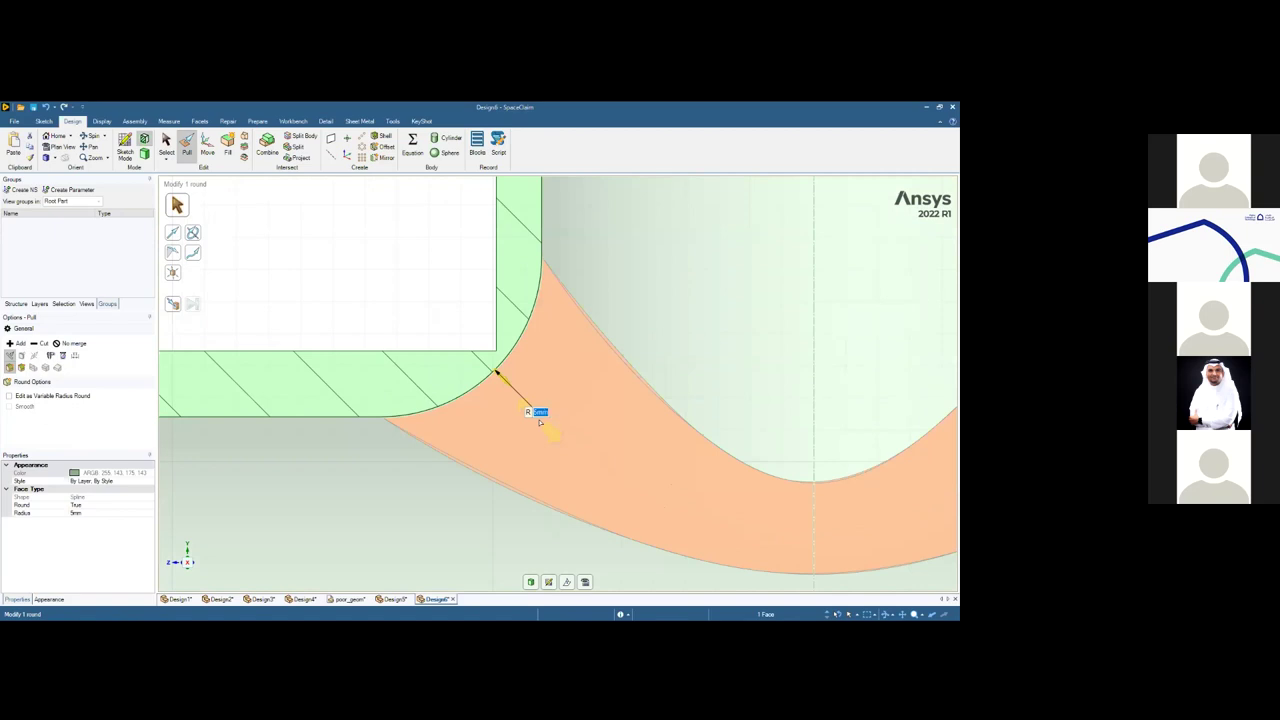
scroll(539, 420, "down", 5)
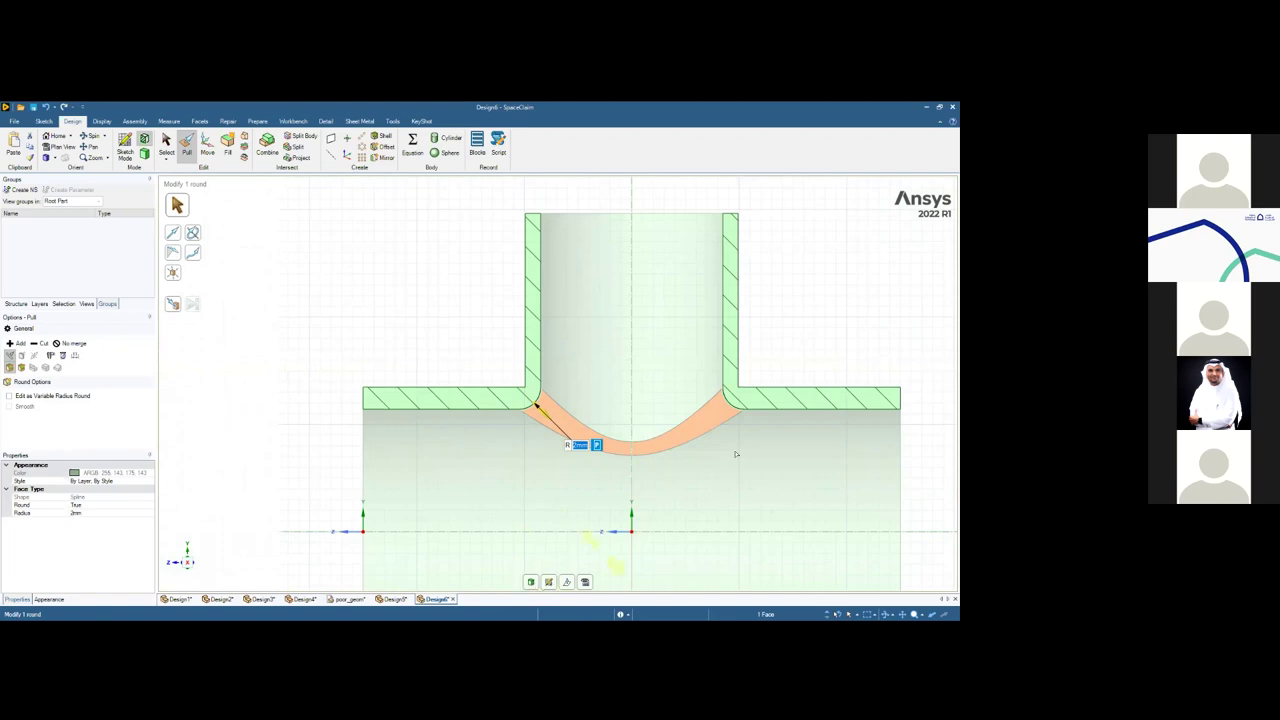
Return to the full 3D view and round the outer edge where the branch meets the tube to a radius of about 3.3 mm
key("d")
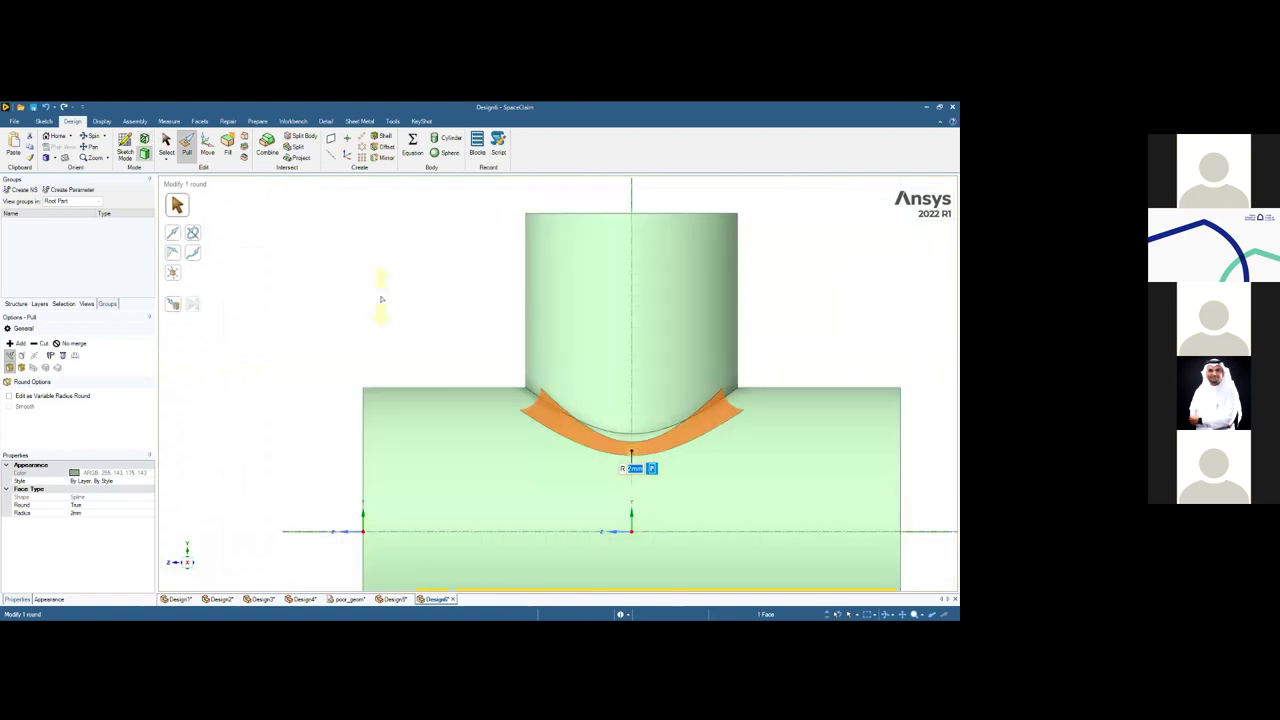
key("Escape")
middle_click_drag(382, 298, 471, 388)
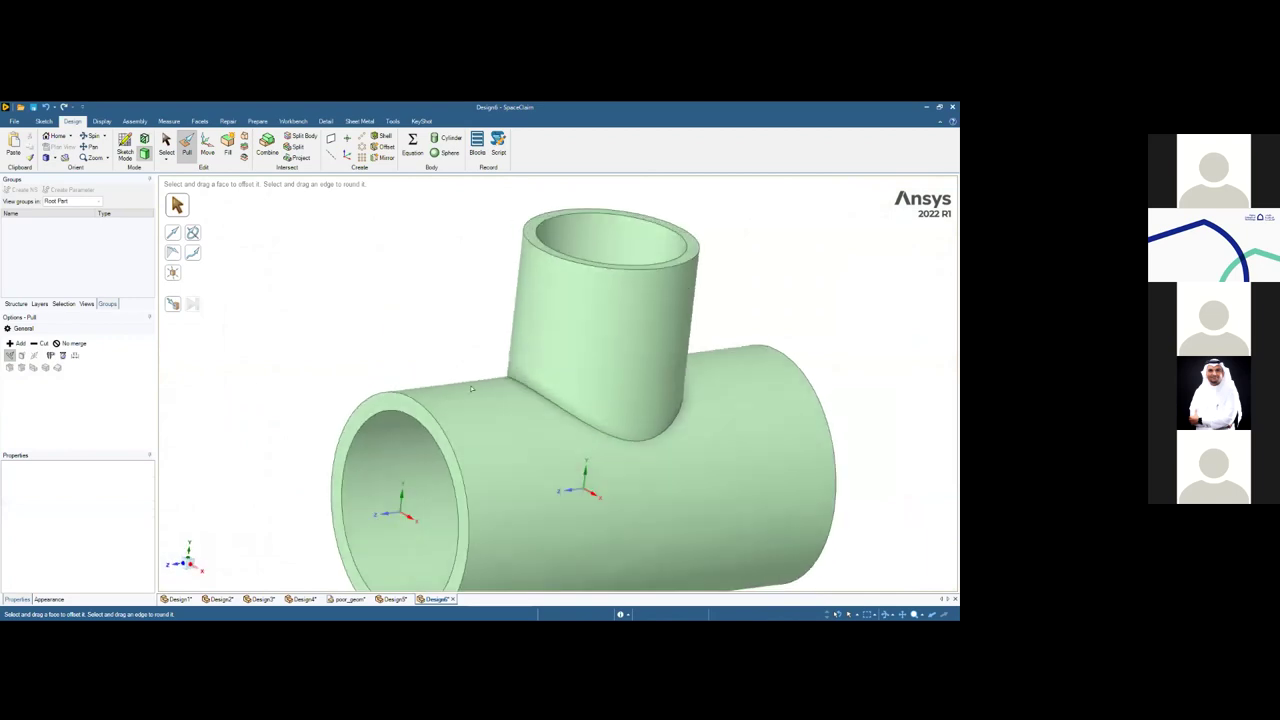
left_click(550, 410)
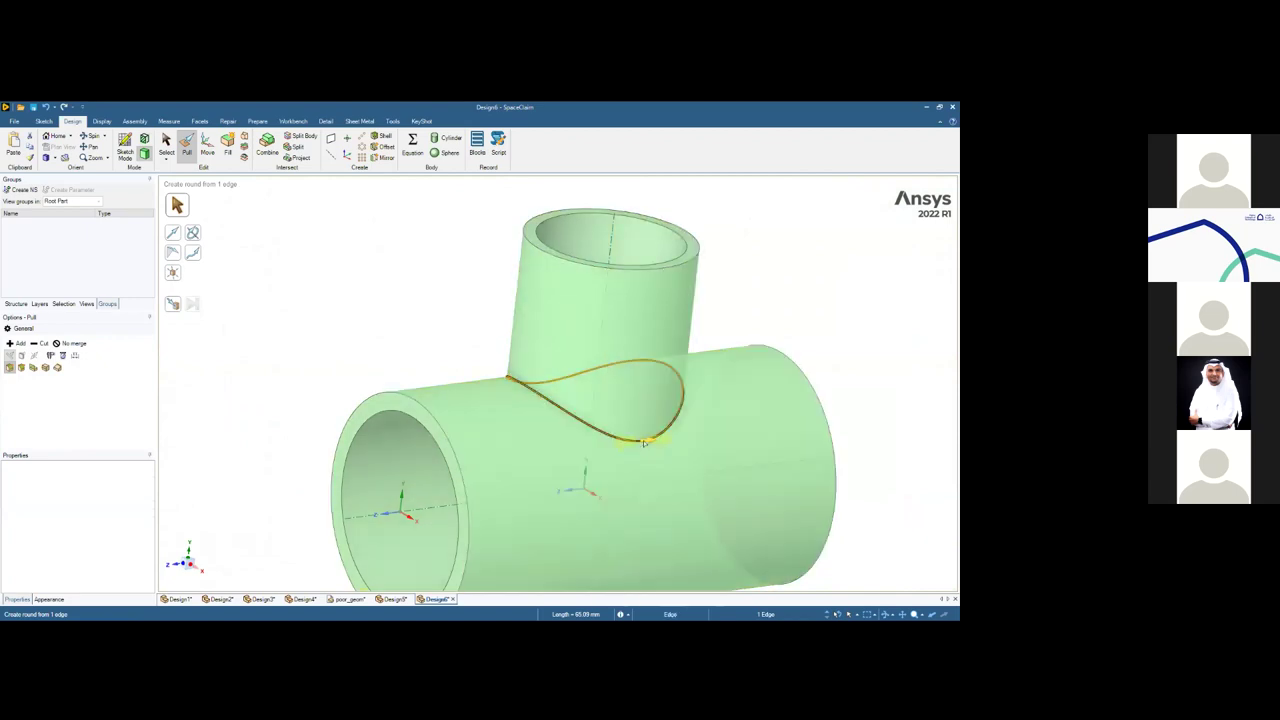
left_click_drag(694, 417, 674, 441)
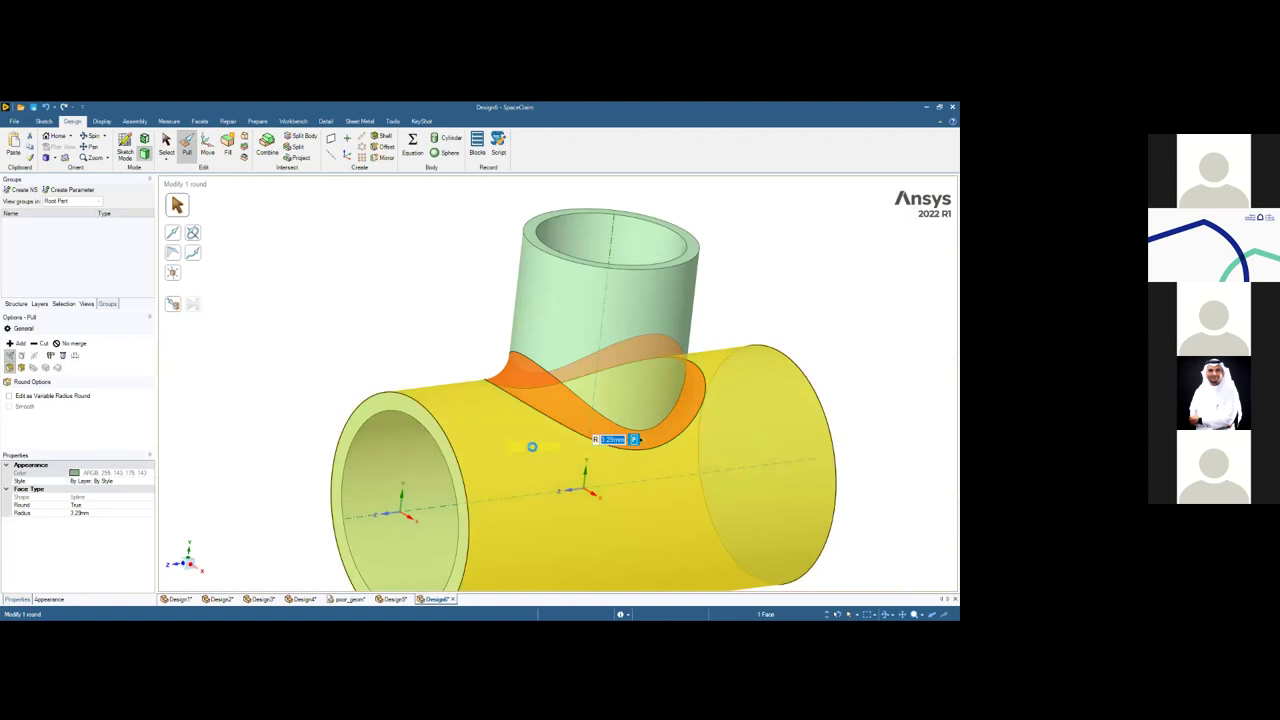
left_click(428, 286)
Examine the rounded junction between branch and tube and the whole tee from several angles
middle_click_drag(390, 285, 406, 263)
scroll(413, 309, "up", 5)
scroll(413, 309, "down", 5)
middle_click_drag(411, 314, 268, 545)
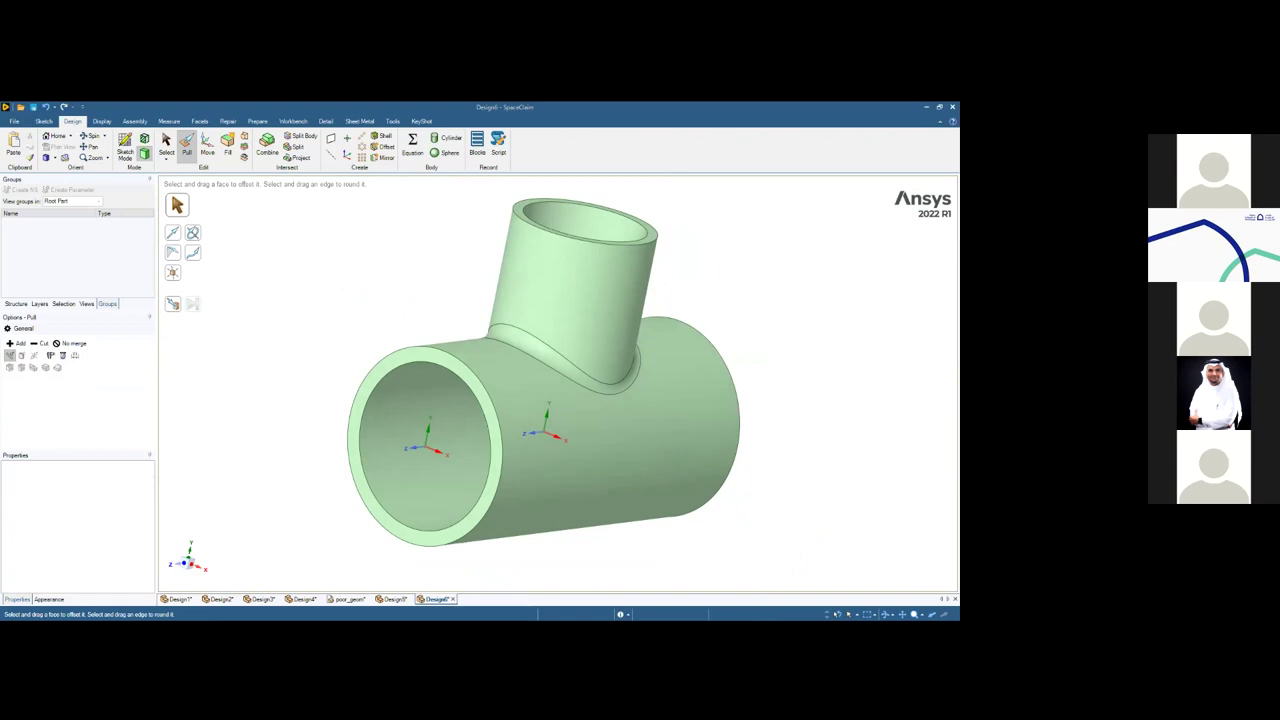
middle_click_drag(347, 268, 303, 283)
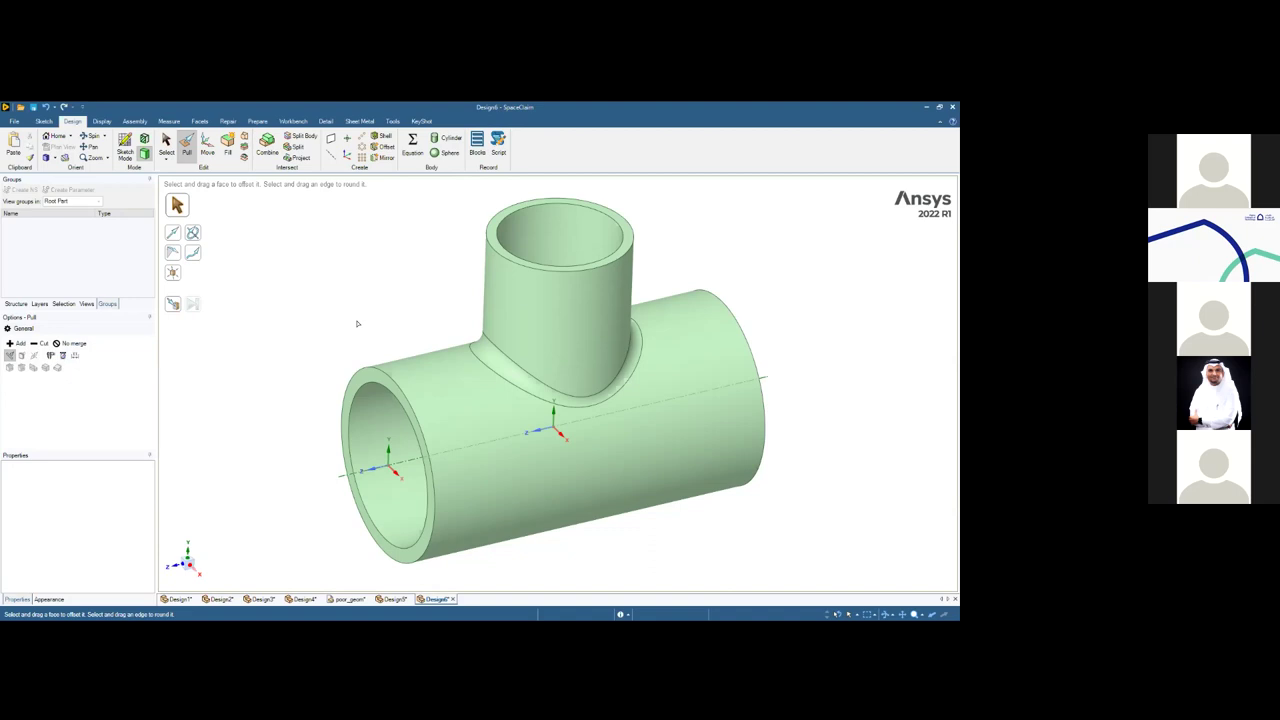
scroll(357, 323, "down", 4)
scroll(358, 326, "up", 4)
scroll(358, 329, "up", 2)
scroll(357, 330, "down", 4)
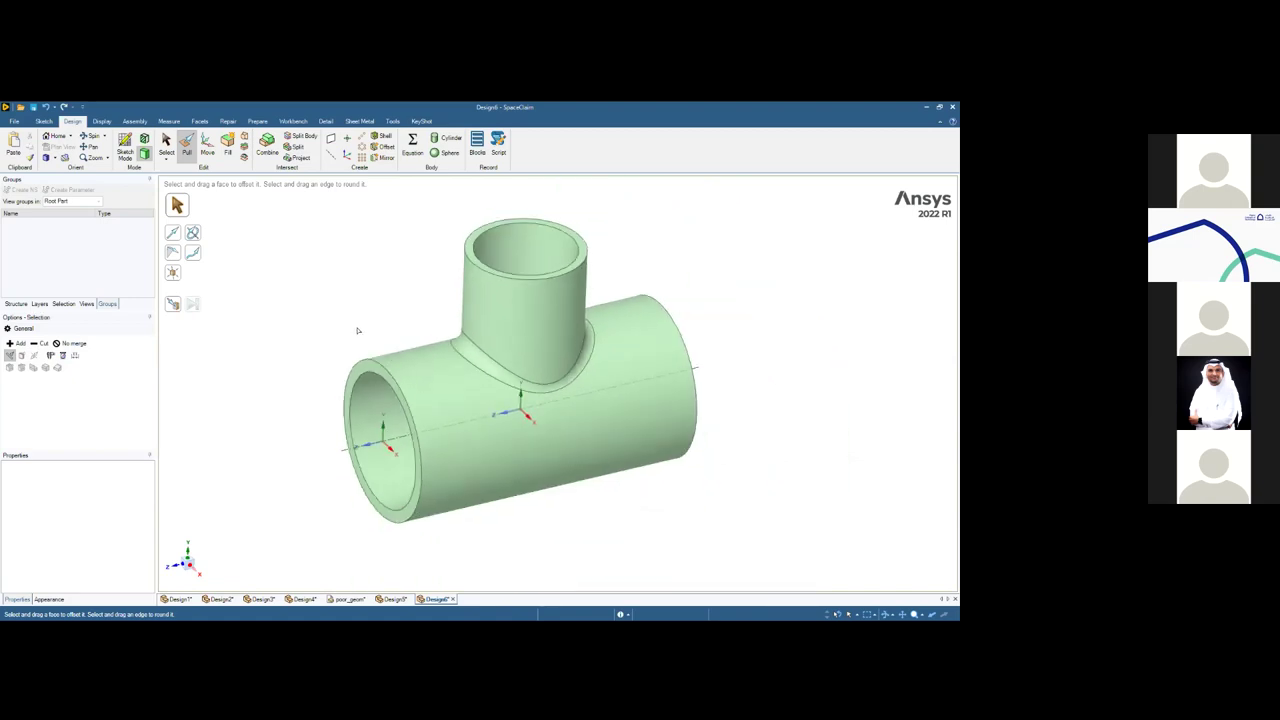
Examine the tee's bore and open ends from several angles to identify the region enclosing the fluid
key("s")
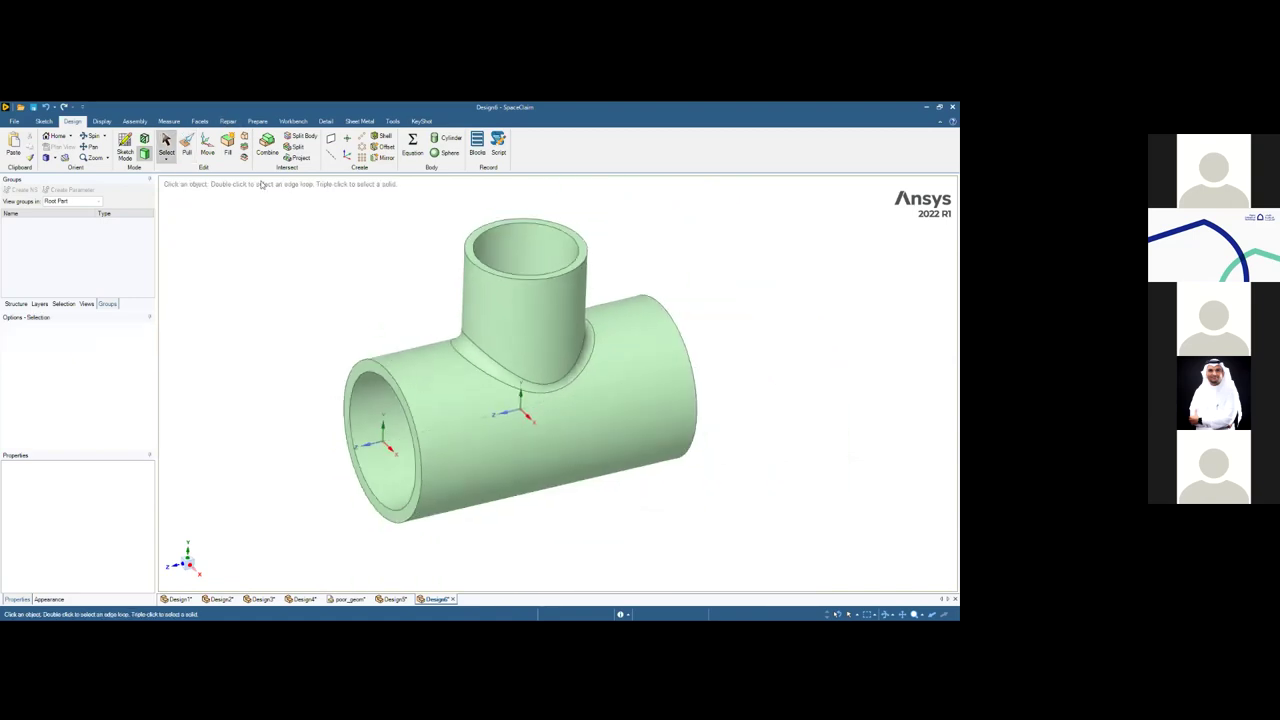
left_click(257, 121)
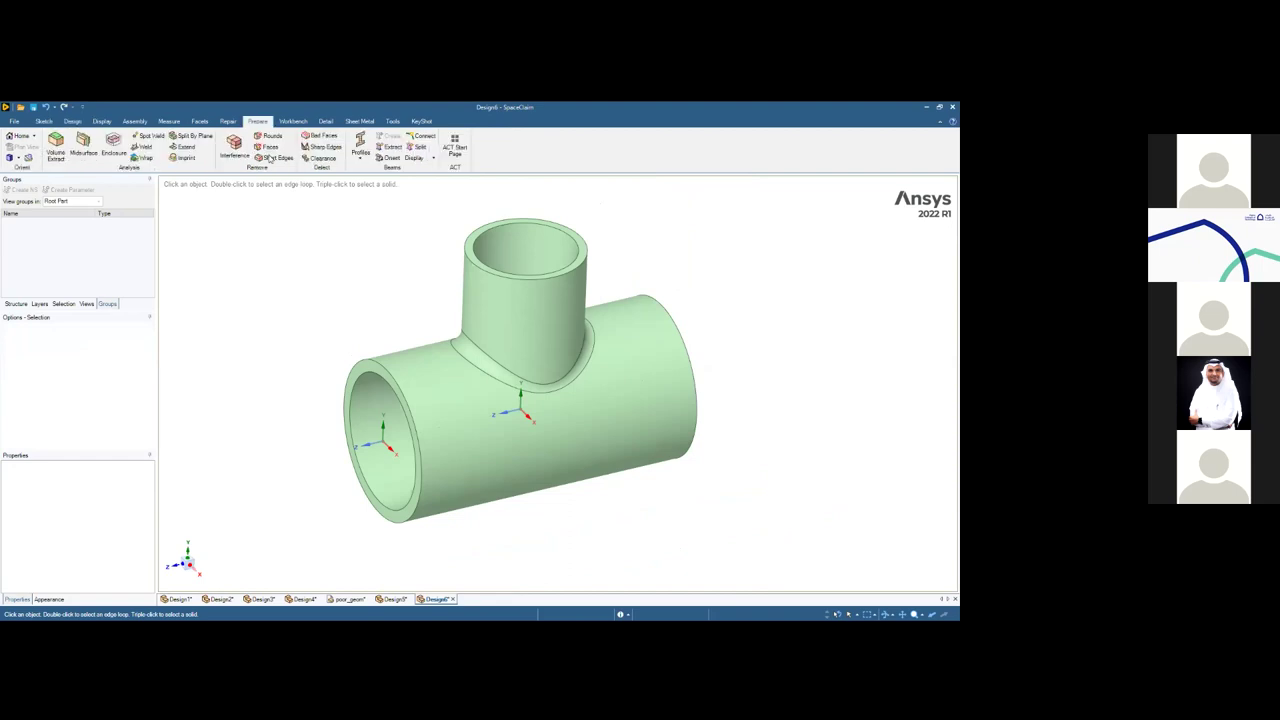
middle_click_drag(317, 297, 331, 260)
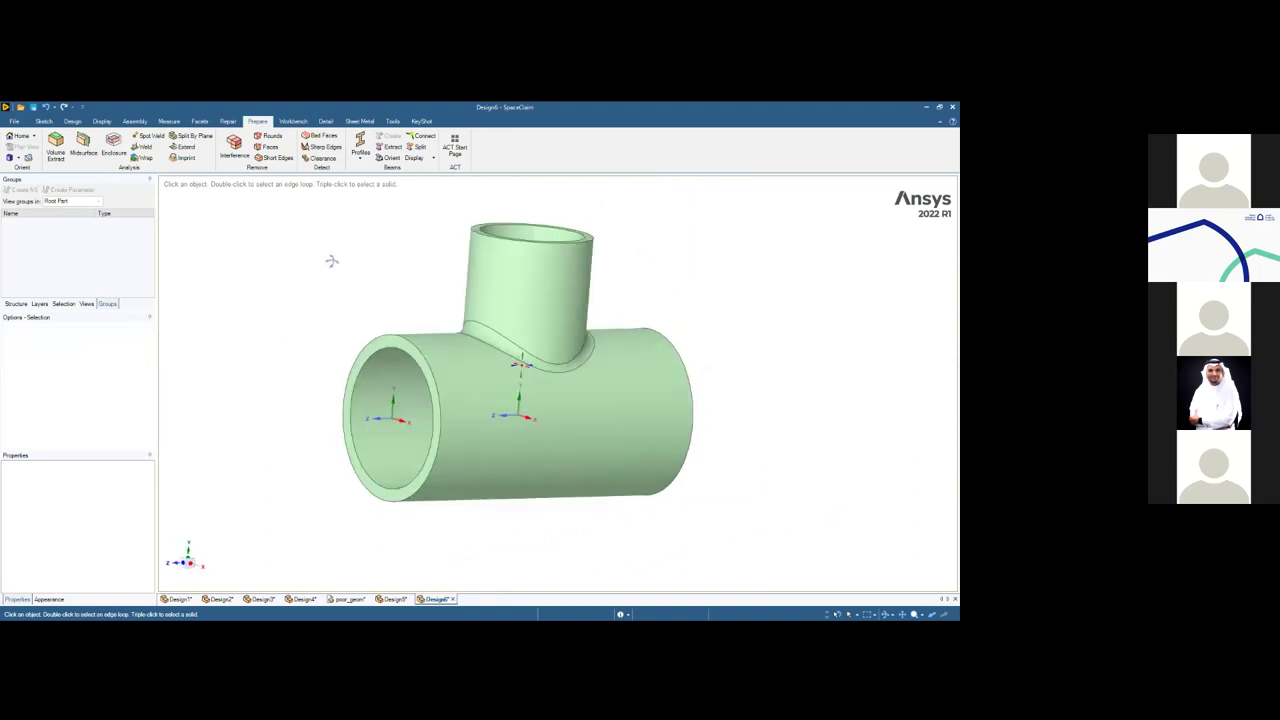
middle_click_drag(249, 317, 267, 376)
left_click(450, 413)
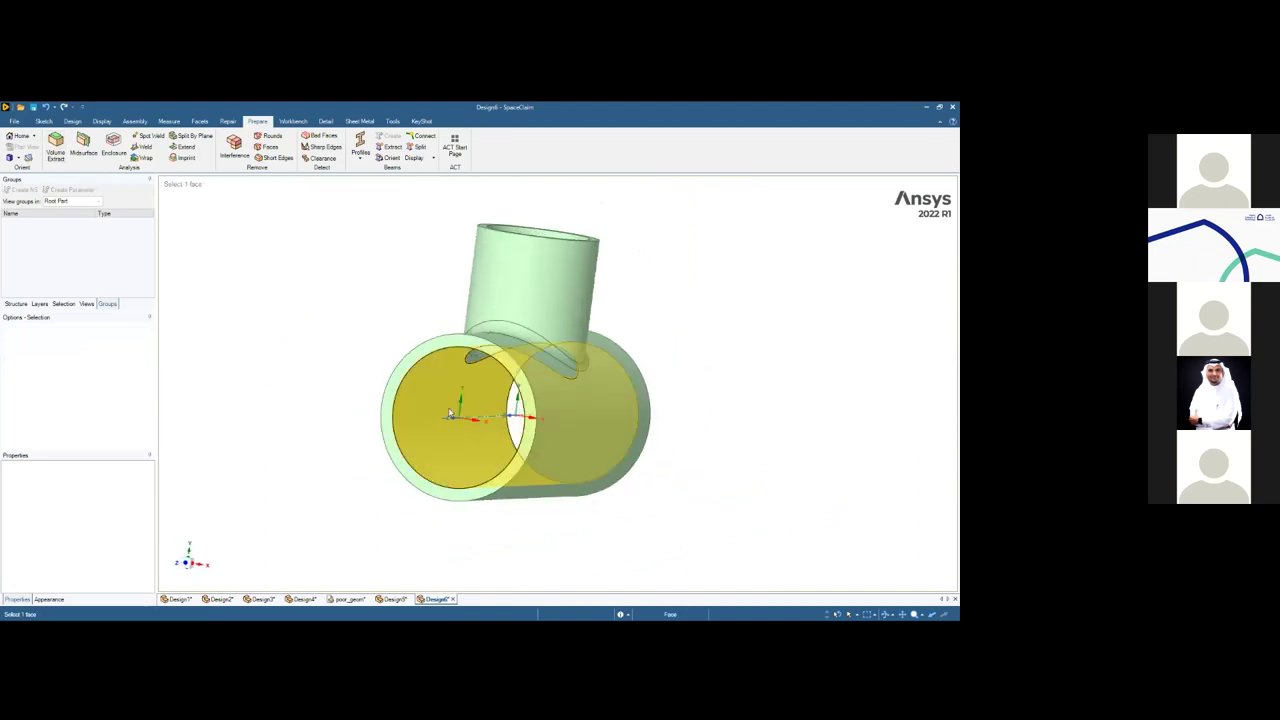
left_click(362, 351)
middle_click_drag(397, 294, 354, 296)
mouse_move(420, 296)
middle_mouse_down()
mouse_move(400, 294)
mouse_move(423, 274)
mouse_move(417, 286)
mouse_move(431, 287)
mouse_move(411, 289)
middle_mouse_up()
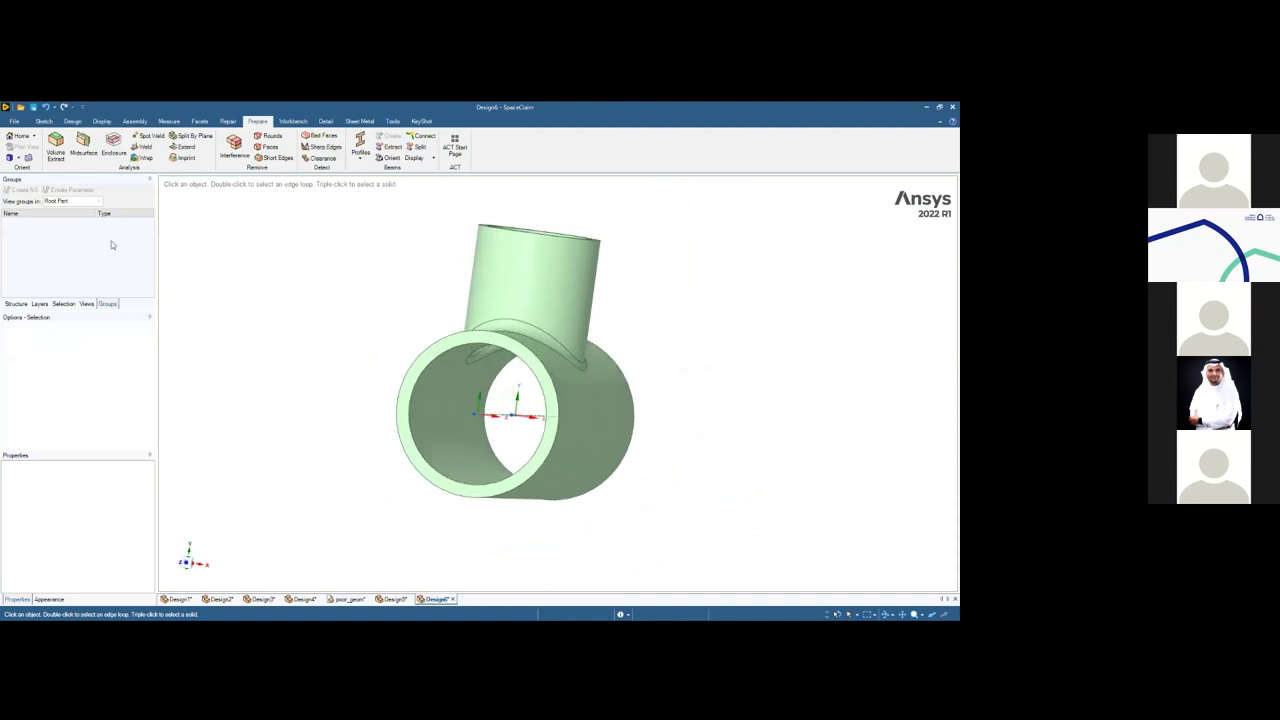
Start a Volume Extract and select the three annular end faces of the branch and both tube ends as the enclosing faces
left_click(55, 147)
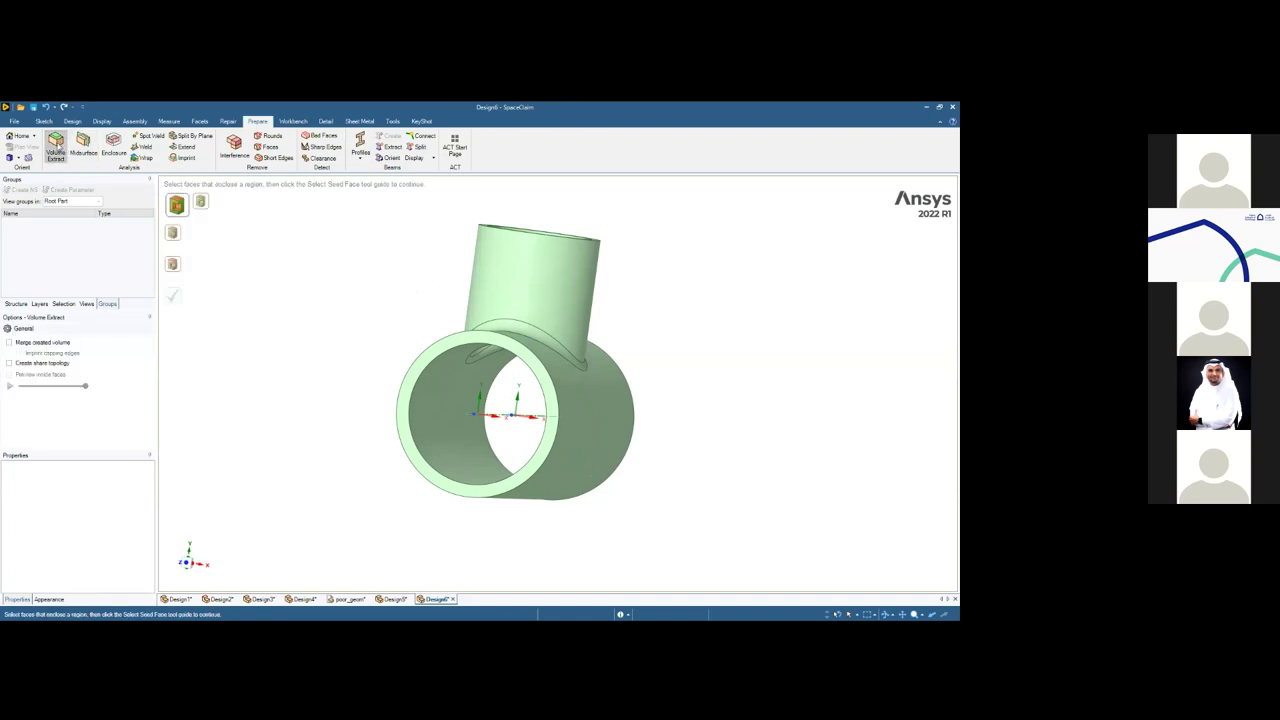
key("h")
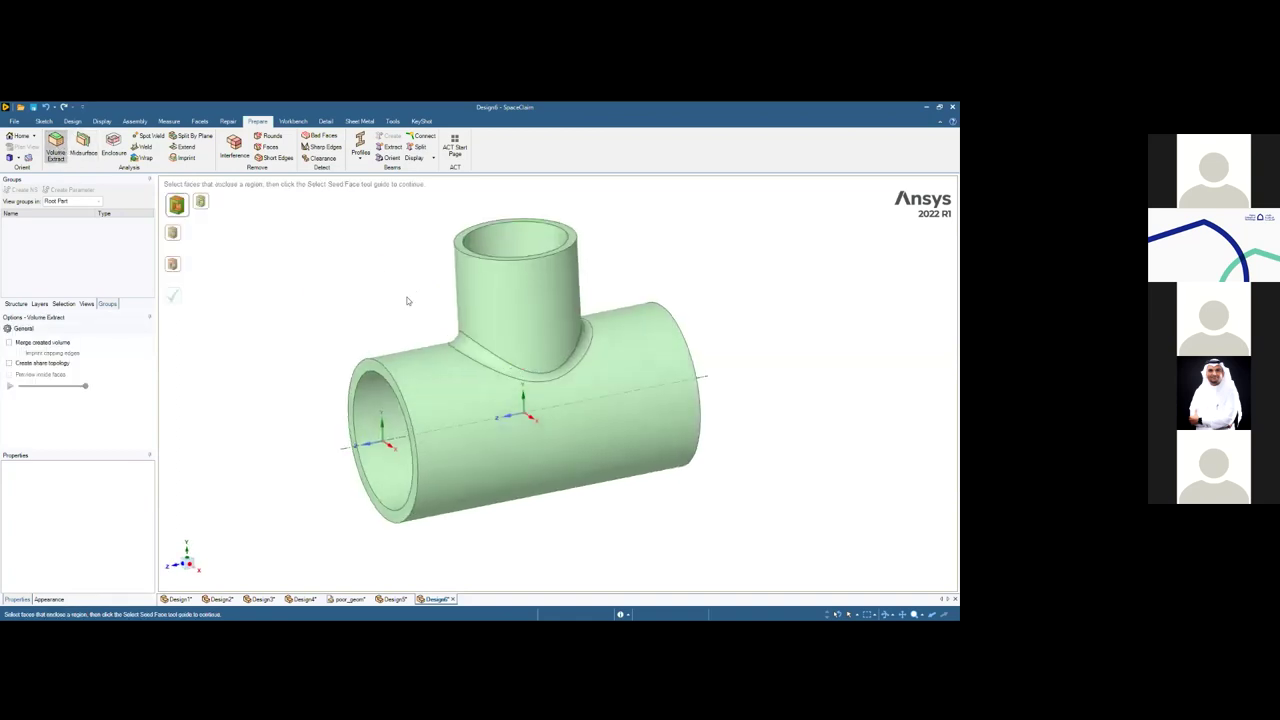
left_click(464, 273)
left_click(467, 230)
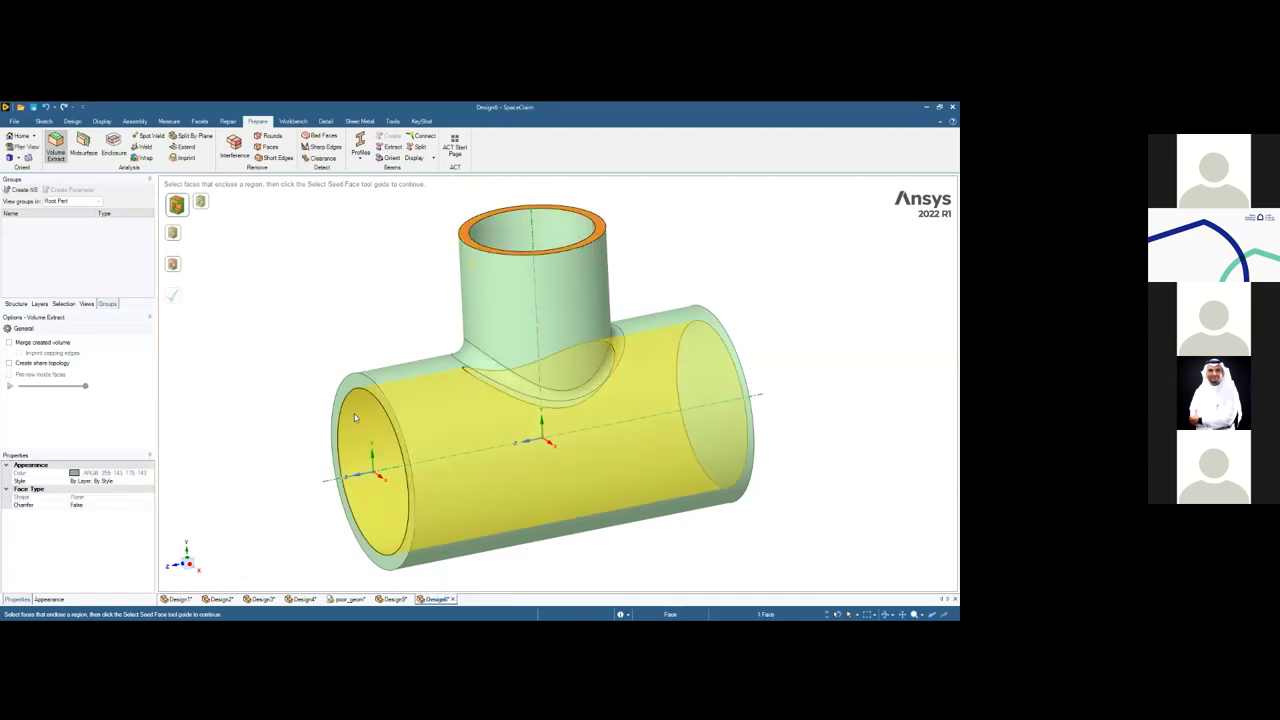
scroll(352, 412, "up", 2)
left_click(350, 378, "ctrl")
scroll(347, 372, "down", 3)
middle_click_drag(347, 368, 608, 349)
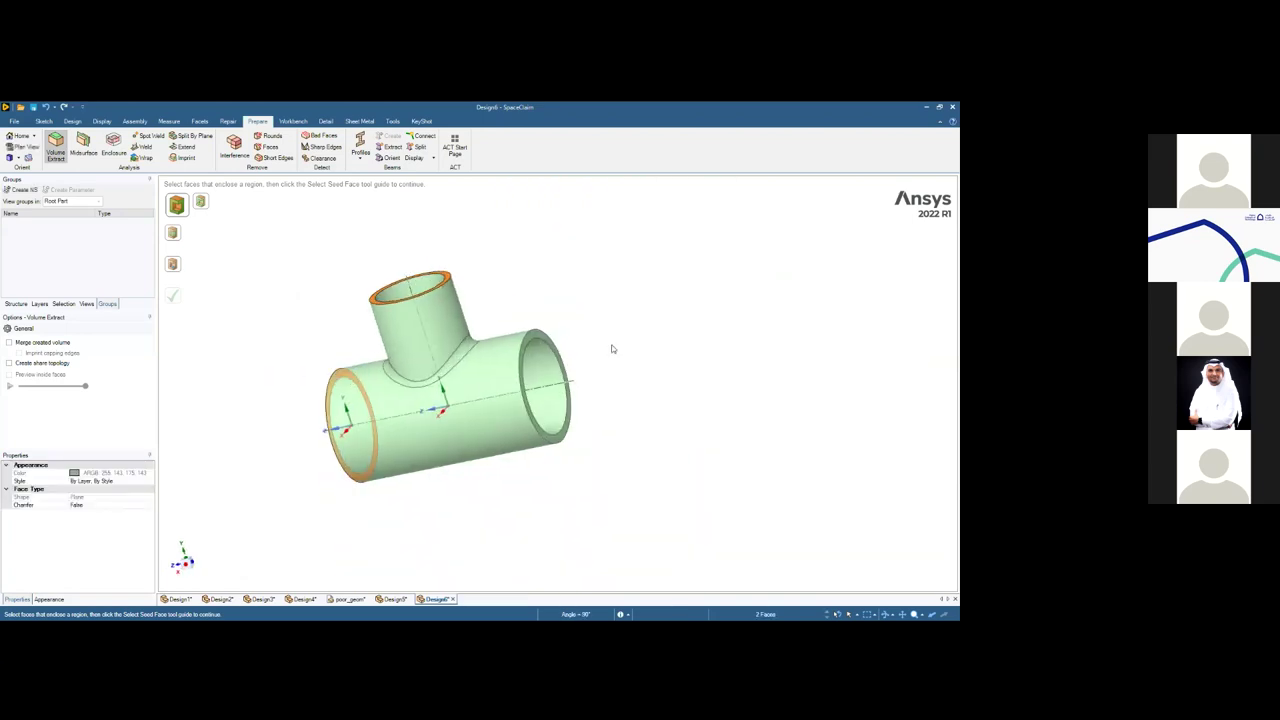
scroll(546, 349, "up", 2)
left_click(503, 343, "ctrl")
scroll(503, 343, "down", 3)
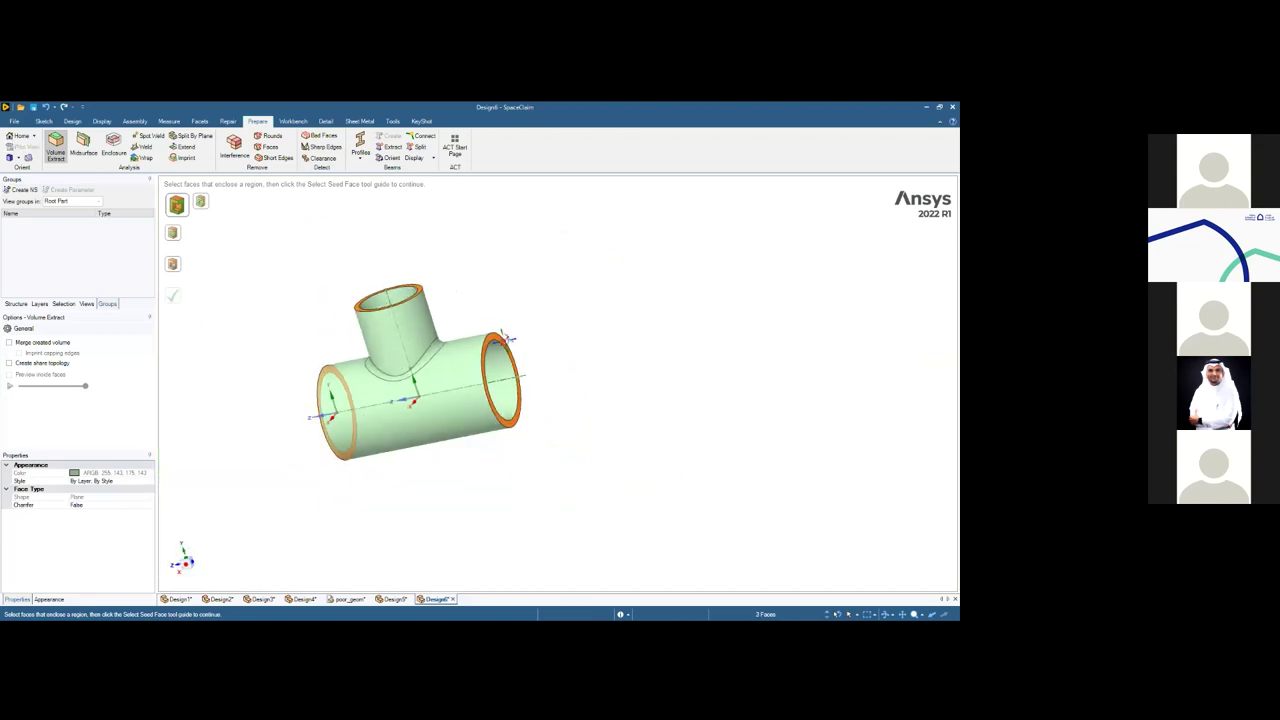
middle_click_drag(503, 343, 570, 332)
Use the main tube's bore as the seed face, preview the inside faces, and create the internal volume
left_click(172, 264)
middle_click_drag(291, 337, 280, 291, "shift")
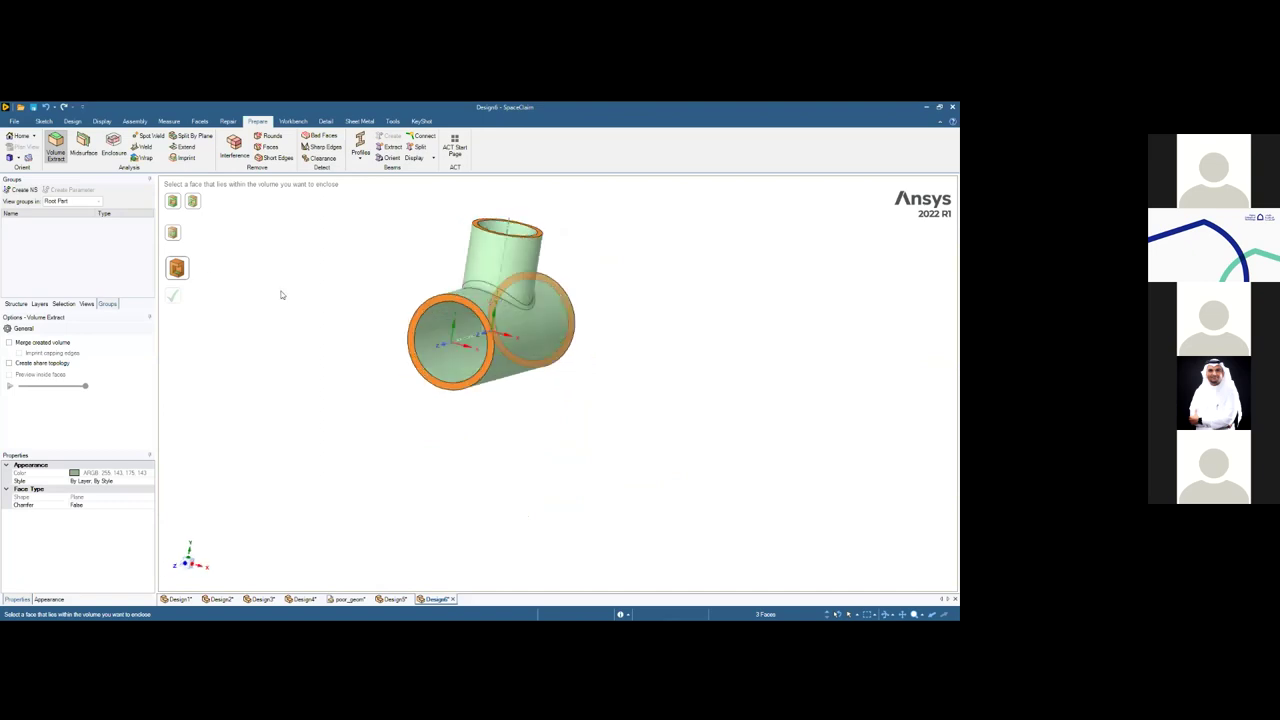
left_click(457, 370)
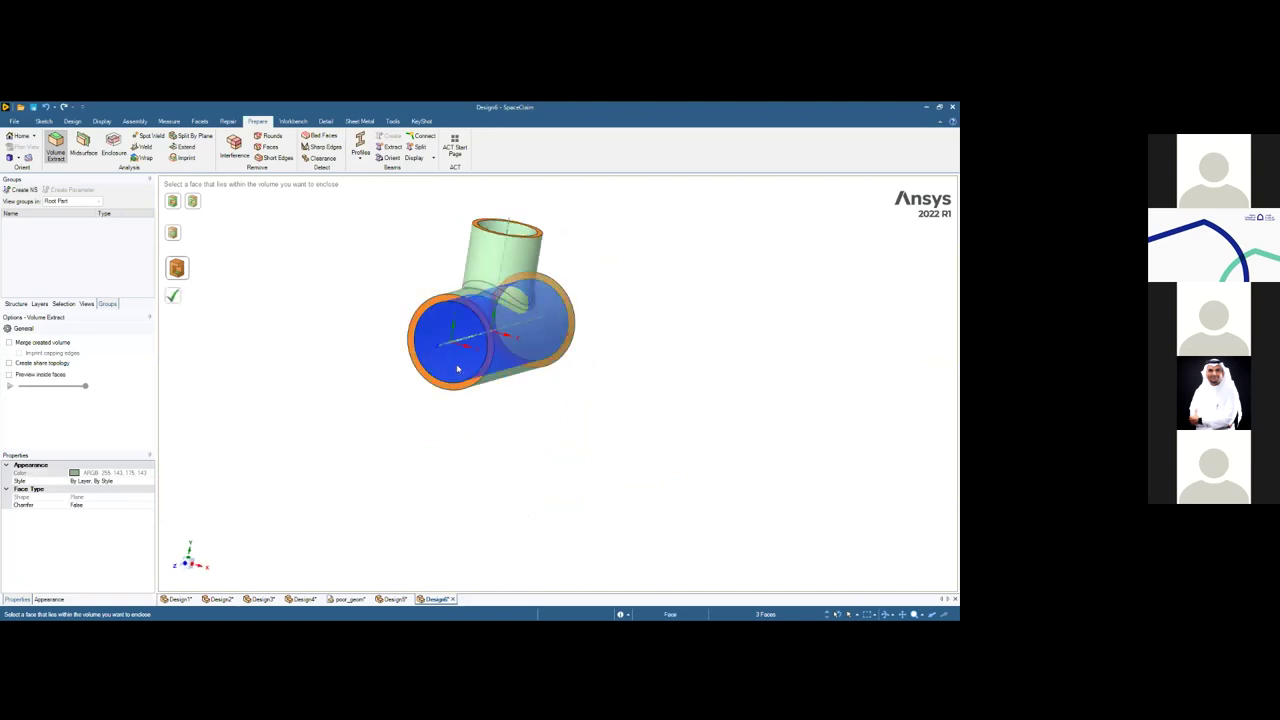
left_click(9, 375)
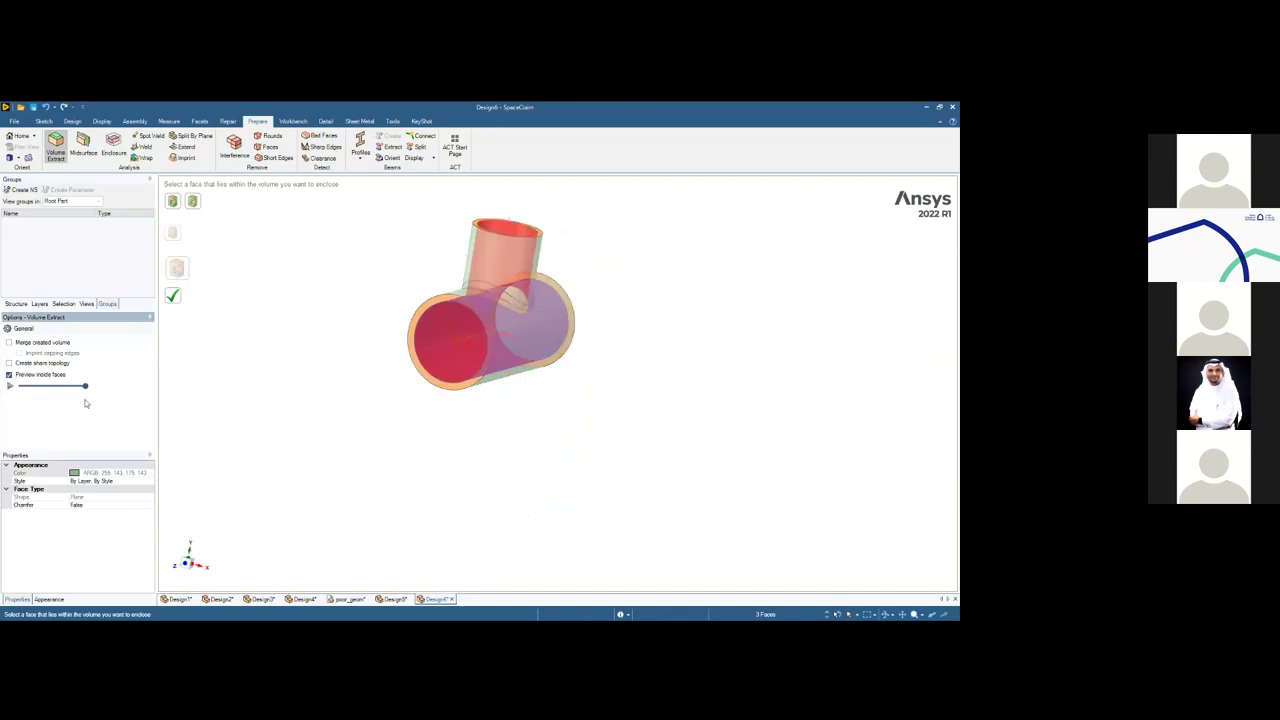
mouse_move(86, 390)
left_mouse_down()
mouse_move(61, 391)
mouse_move(87, 395)
left_mouse_up()
mouse_move(87, 395)
left_mouse_down()
mouse_move(60, 391)
mouse_move(98, 396)
left_mouse_up()
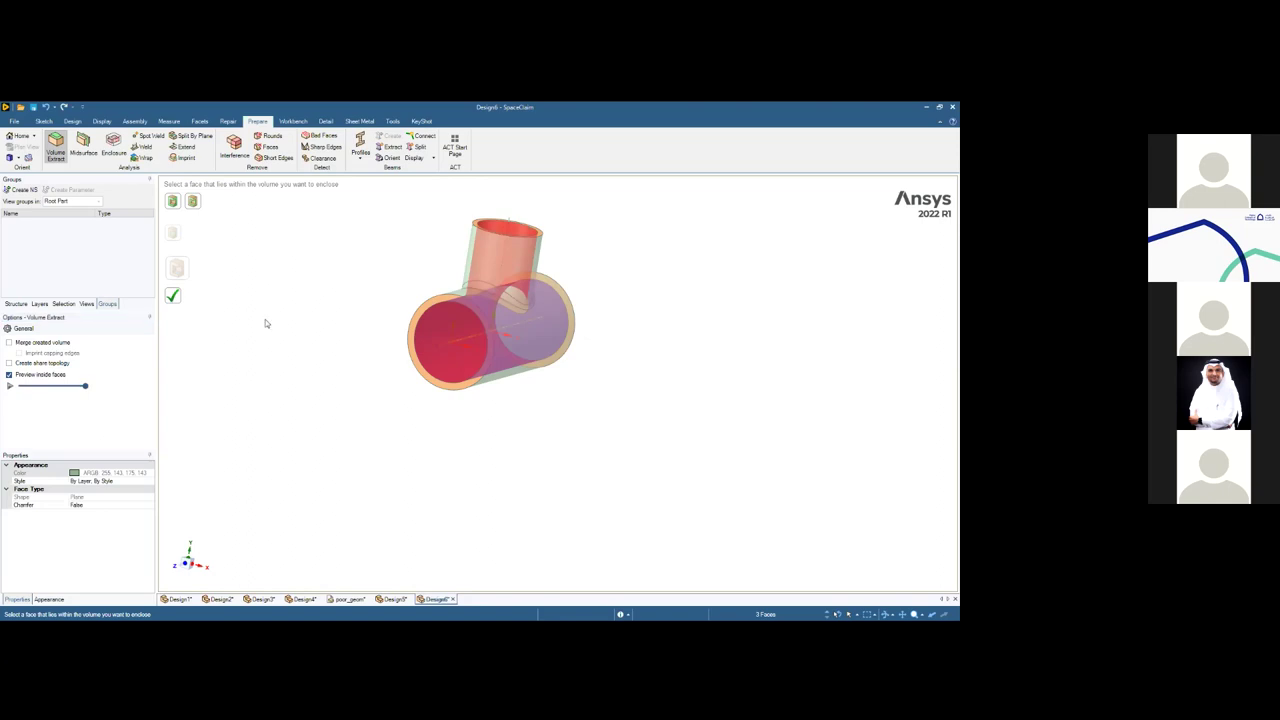
left_click(175, 298)
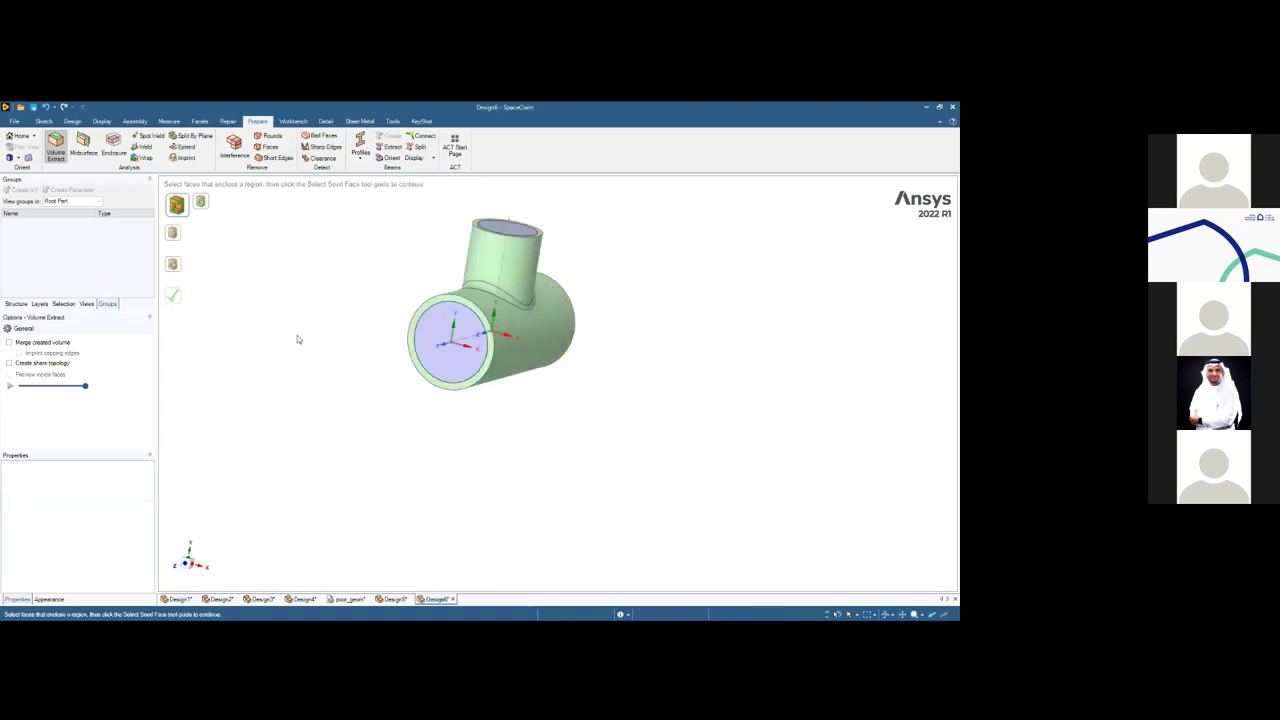
Hide the solid tee in the model structure and examine the extracted internal volume on its own
left_click(16, 303)
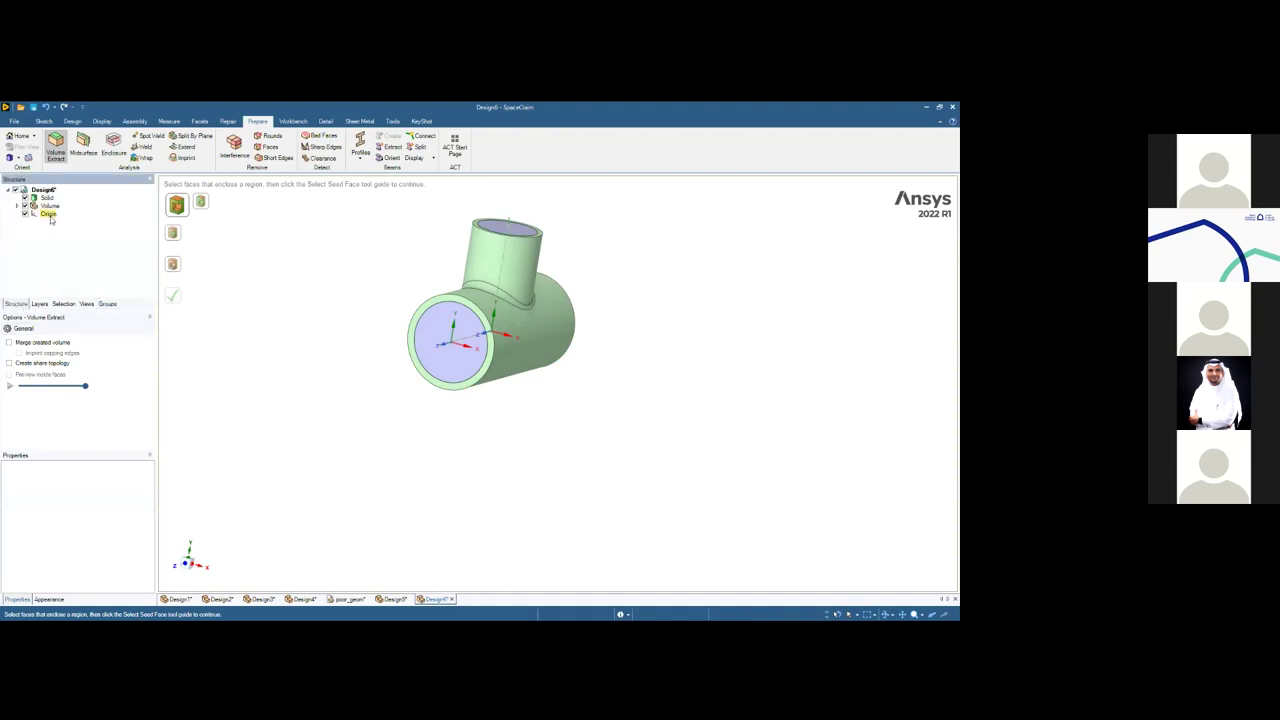
left_click(46, 197)
left_click(25, 198)
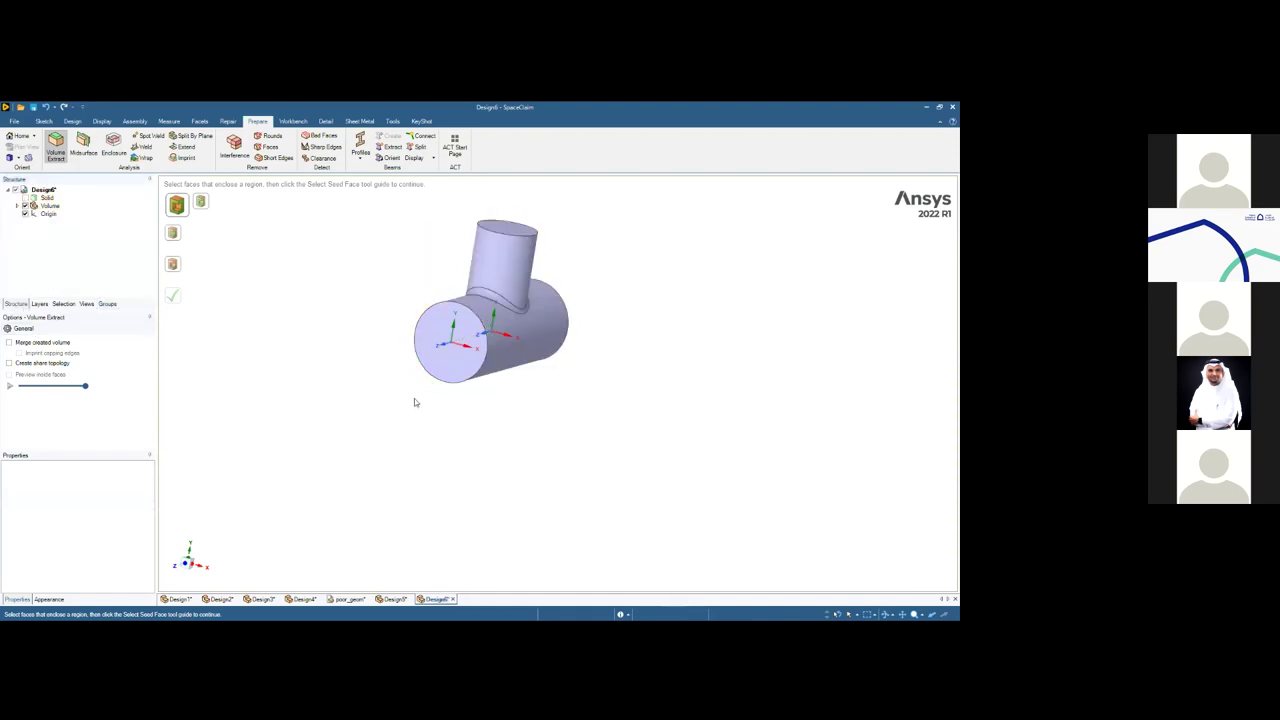
mouse_move(640, 506)
middle_mouse_down()
mouse_move(514, 477)
mouse_move(685, 486)
mouse_move(646, 505)
middle_mouse_up()
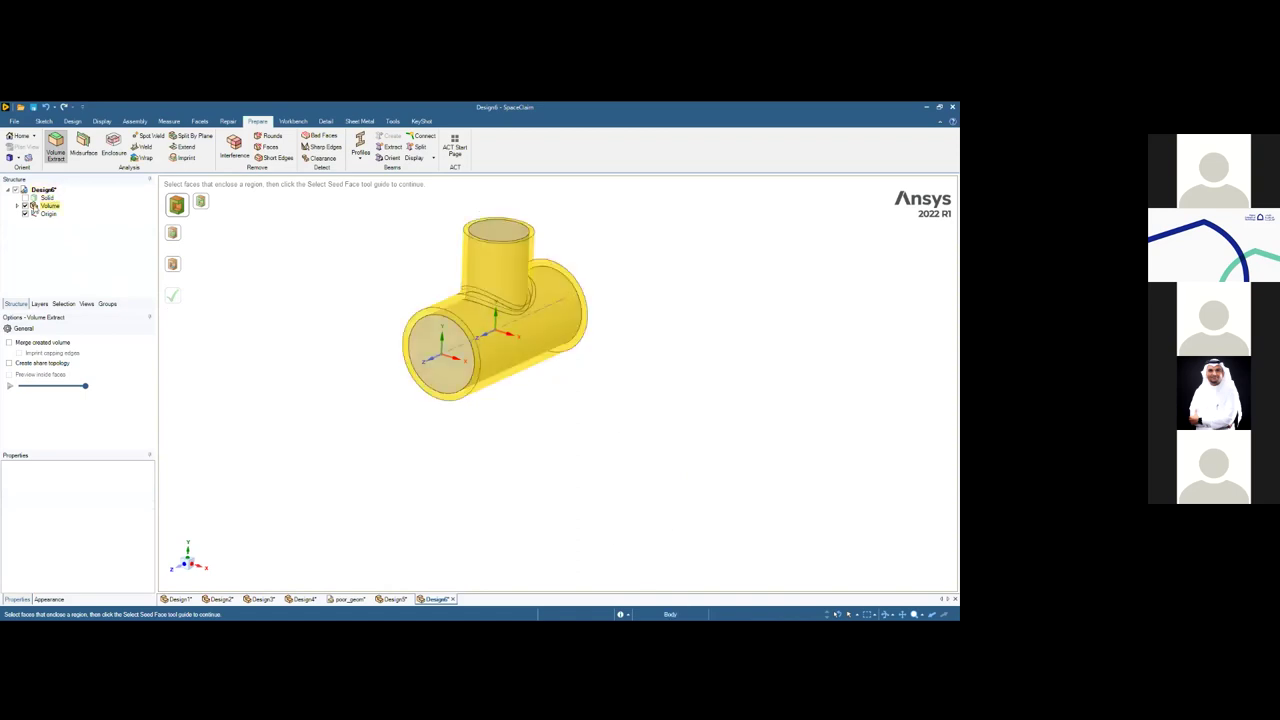
scroll(370, 390, "down", 3)
scroll(383, 434, "up", 5)
scroll(389, 269, "down", 2)
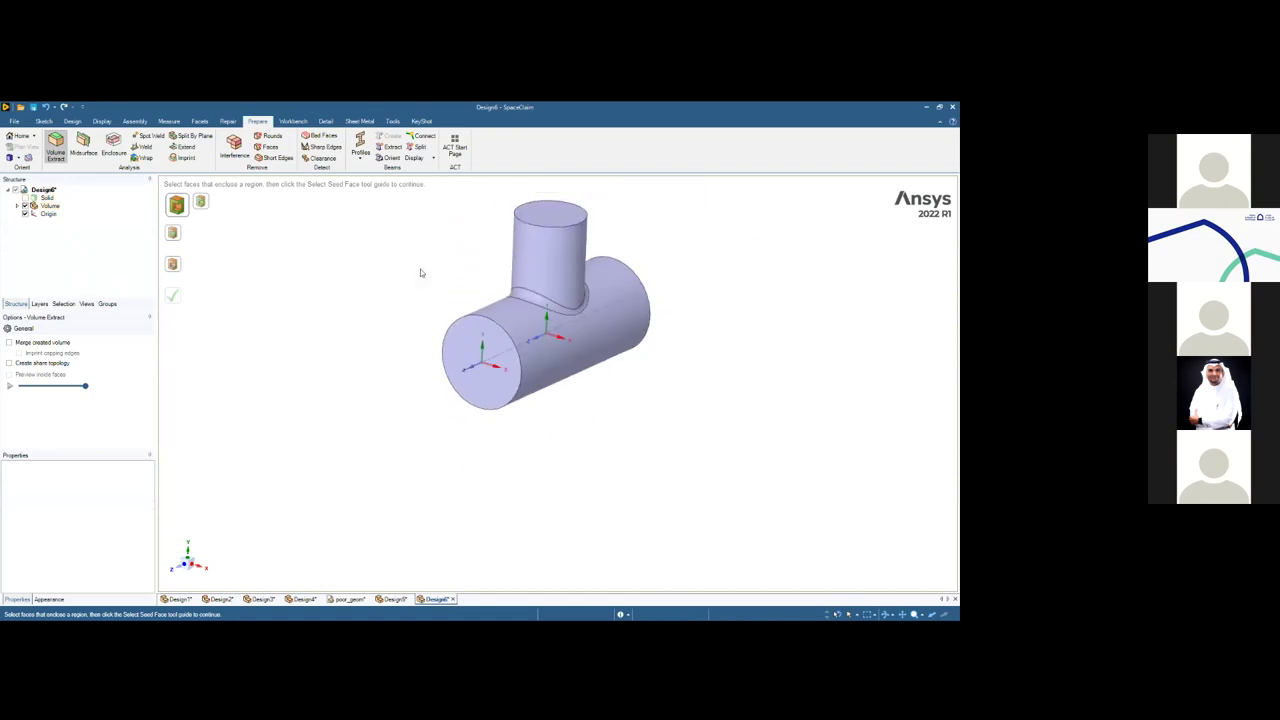
scroll(377, 320, "up", 3)
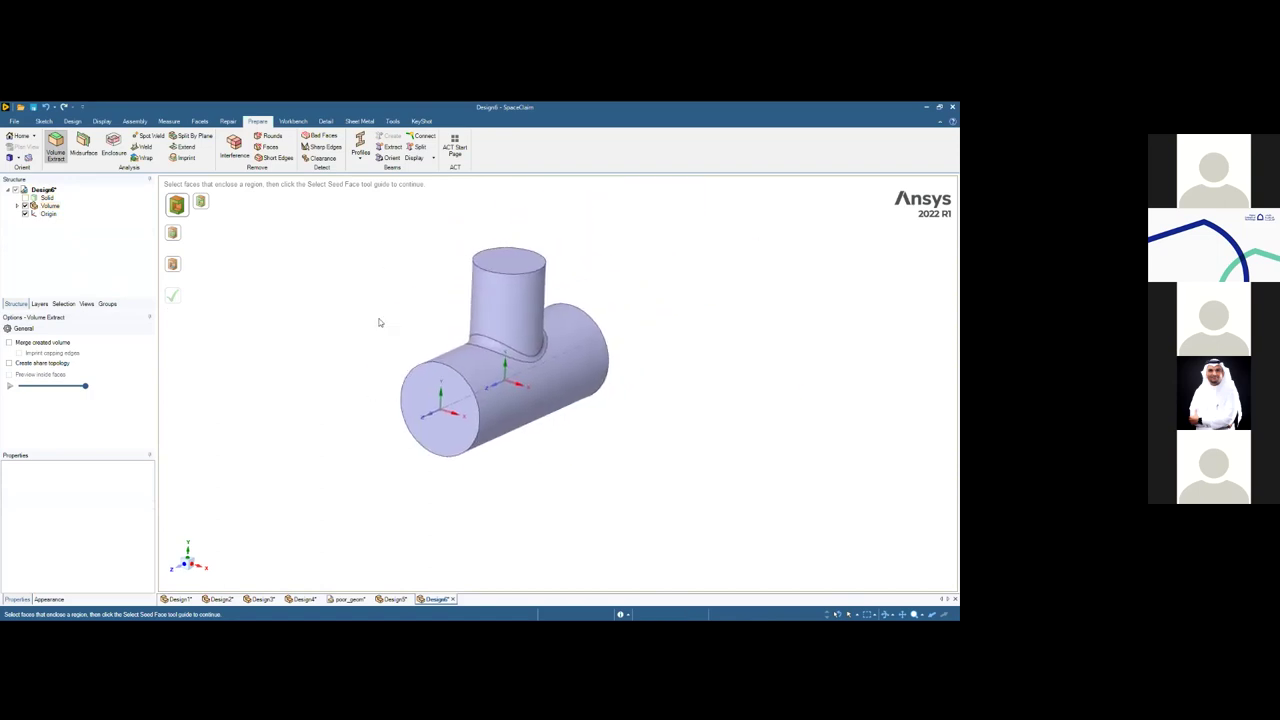
Show the solid tee instead of the extracted volume and review the operations available for the solid, including Suppress for Physics
left_click(25, 206)
left_click(25, 198)
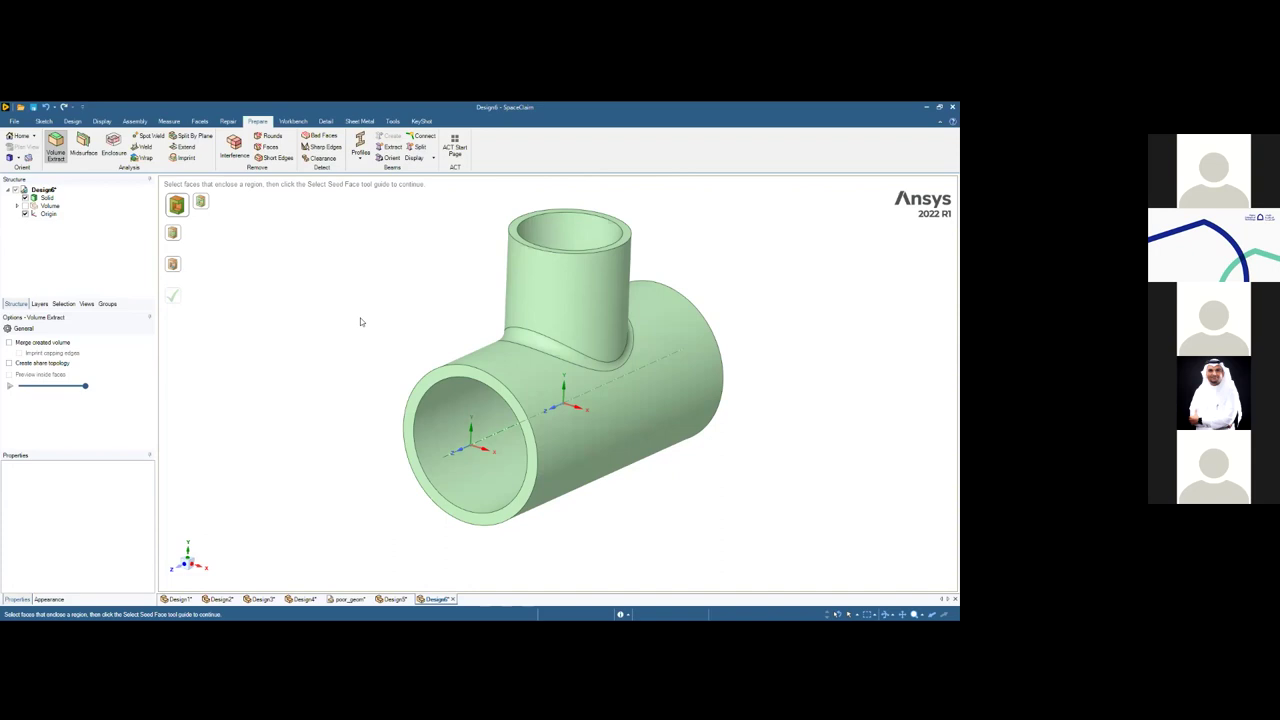
left_click(47, 198)
right_click(47, 198)
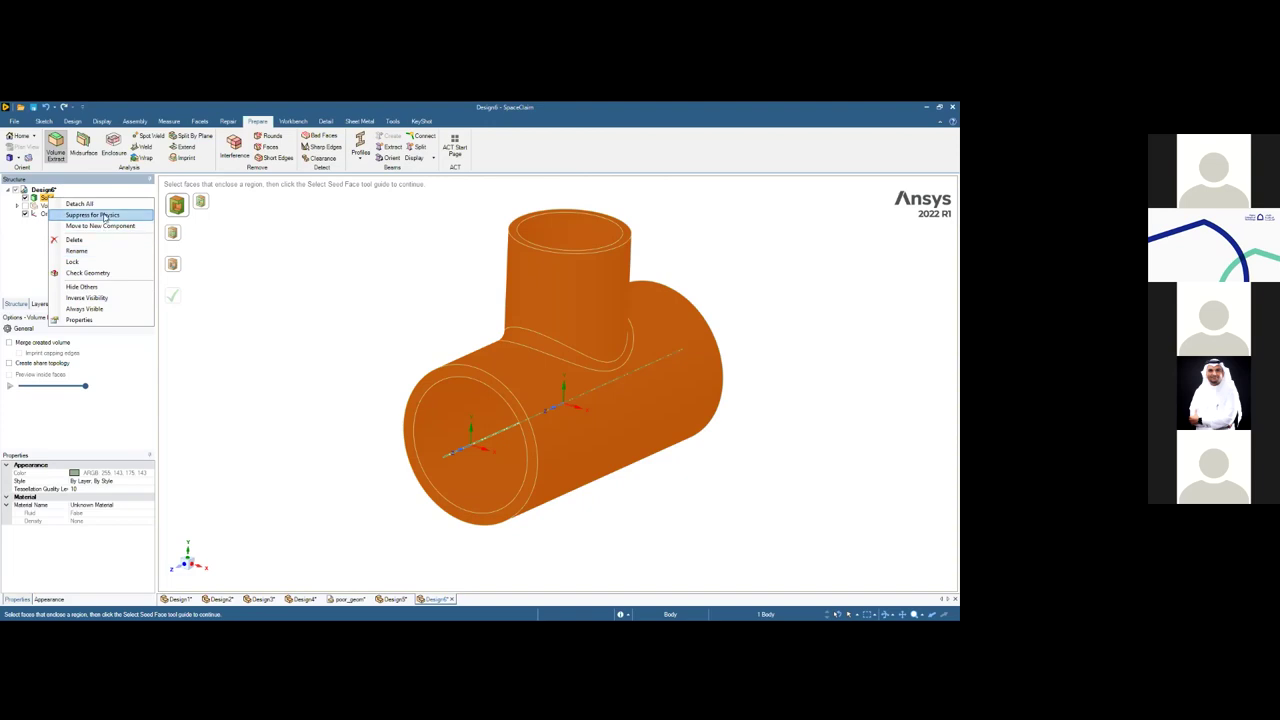
left_click(341, 365)
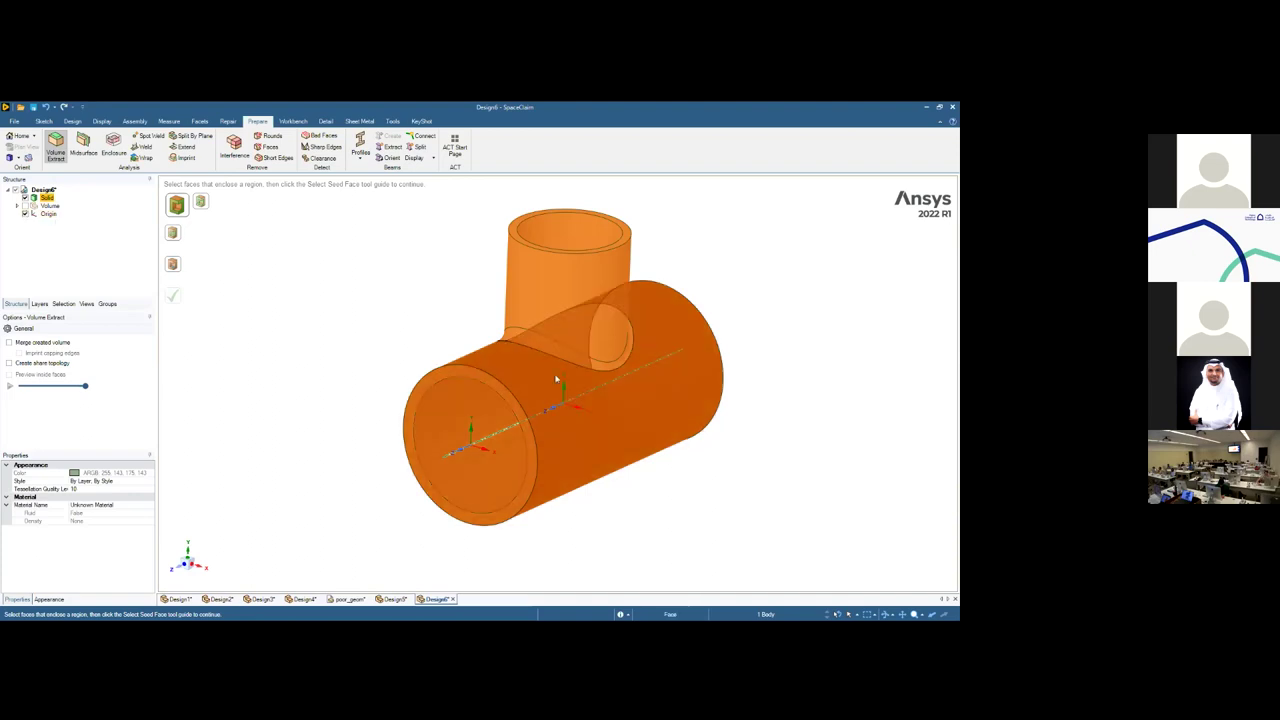
scroll(377, 305, "up", 3)
scroll(377, 305, "down", 3)
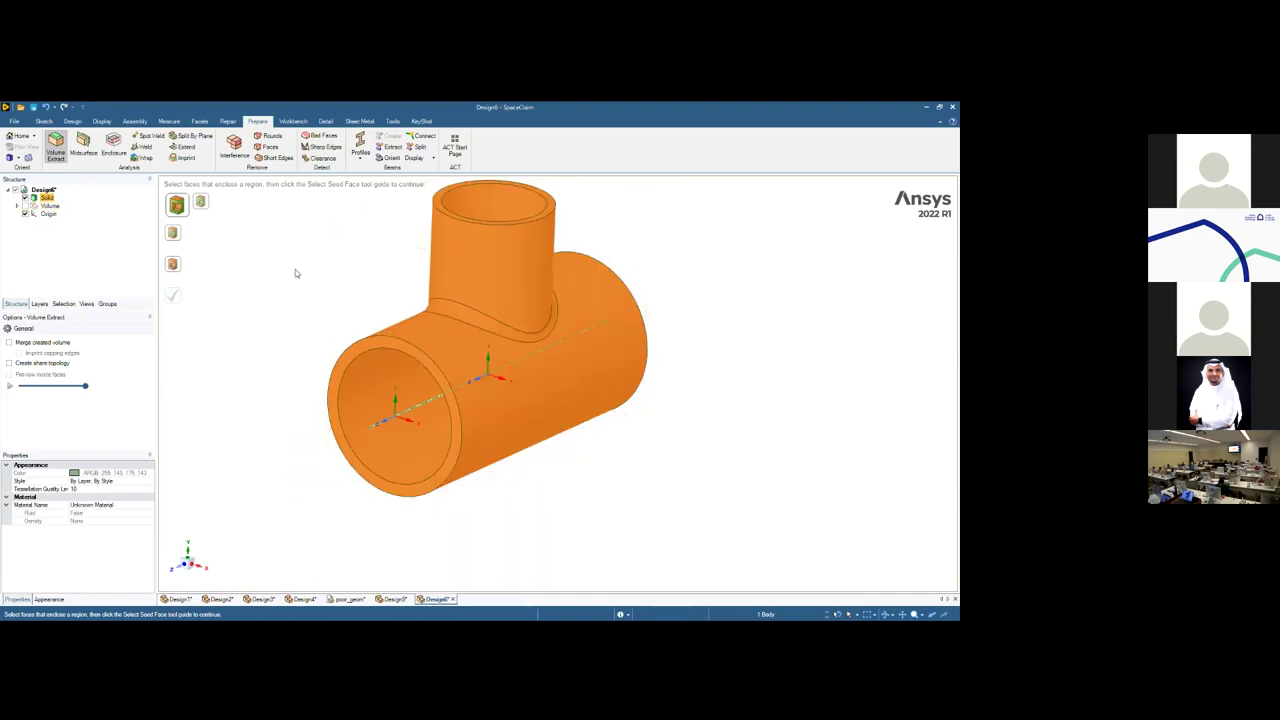
left_click(449, 311)
left_click(378, 330)
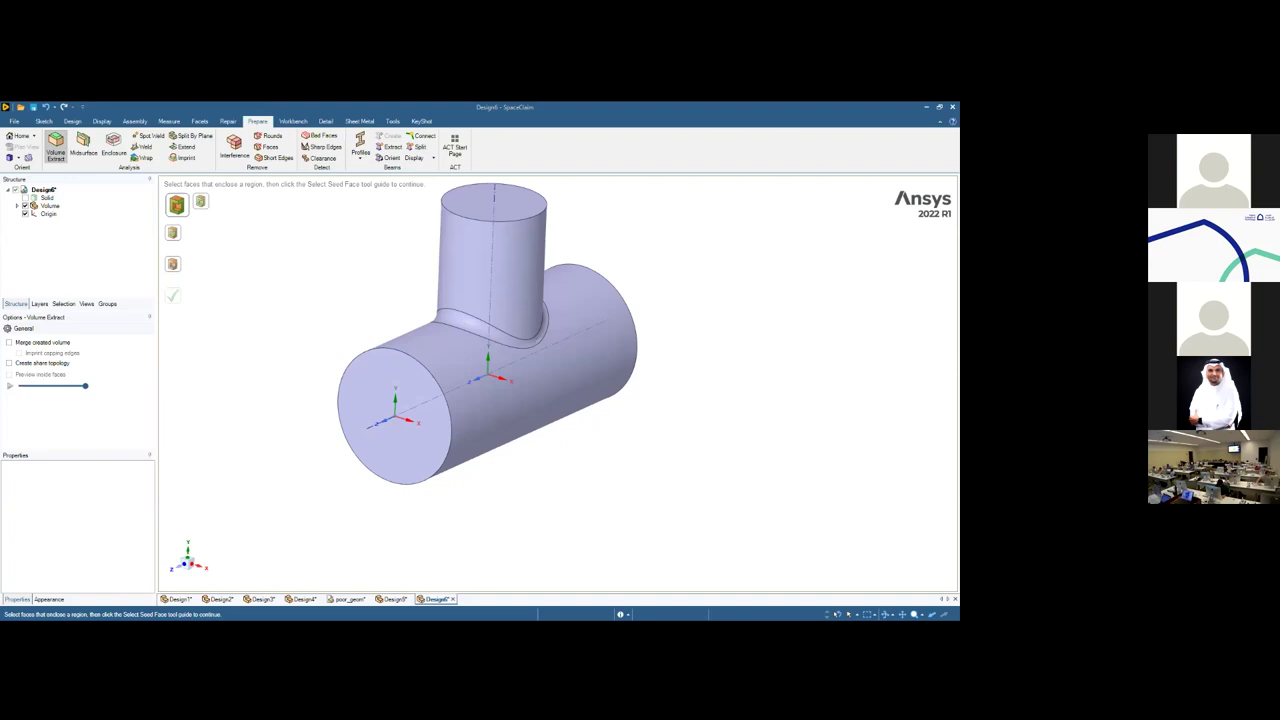
Hide the extracted volume, show the solid tee again, and exit Volume Extract
left_click(25, 205)
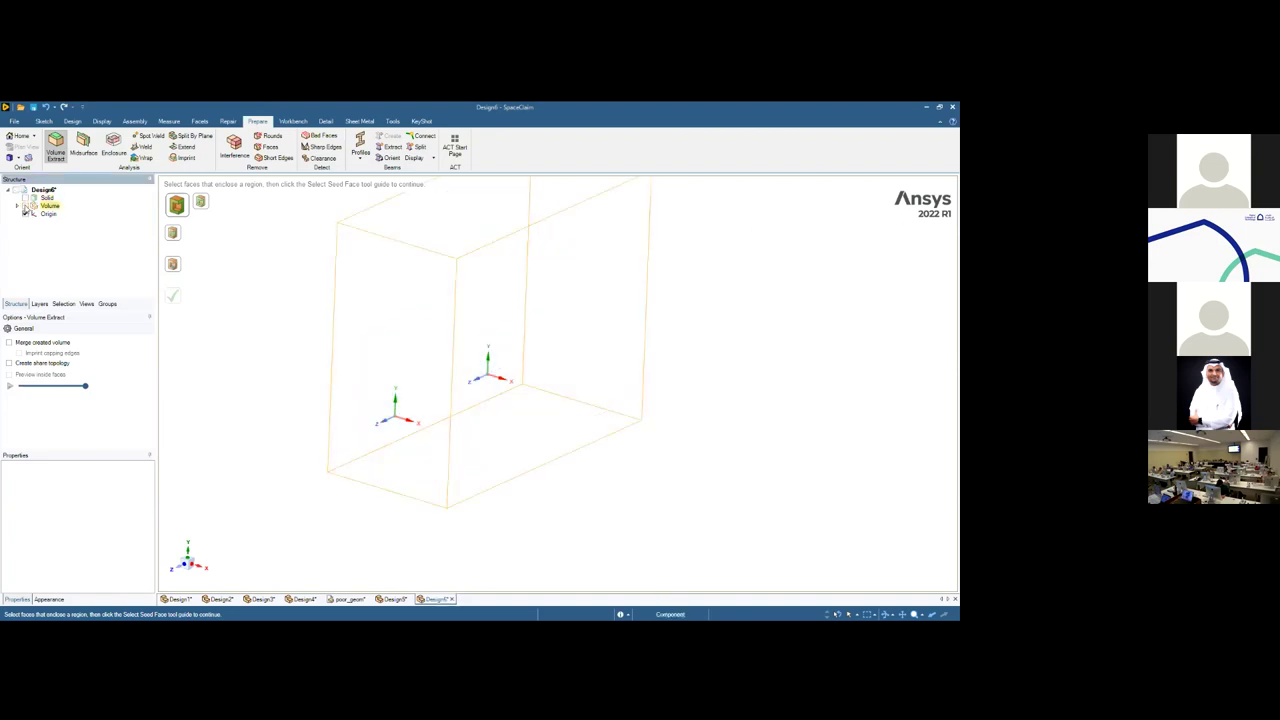
left_click(25, 197)
mouse_move(340, 301)
middle_mouse_down()
mouse_move(357, 271)
mouse_move(283, 263)
mouse_move(281, 307)
mouse_move(288, 283)
mouse_move(374, 294)
mouse_move(269, 271)
mouse_move(380, 234)
mouse_move(431, 324)
mouse_move(354, 212)
mouse_move(660, 263)
mouse_move(660, 309)
mouse_move(672, 272)
mouse_move(746, 260)
mouse_move(597, 246)
middle_mouse_up()
scroll(285, 277, "up", 3)
scroll(286, 277, "down", 4)
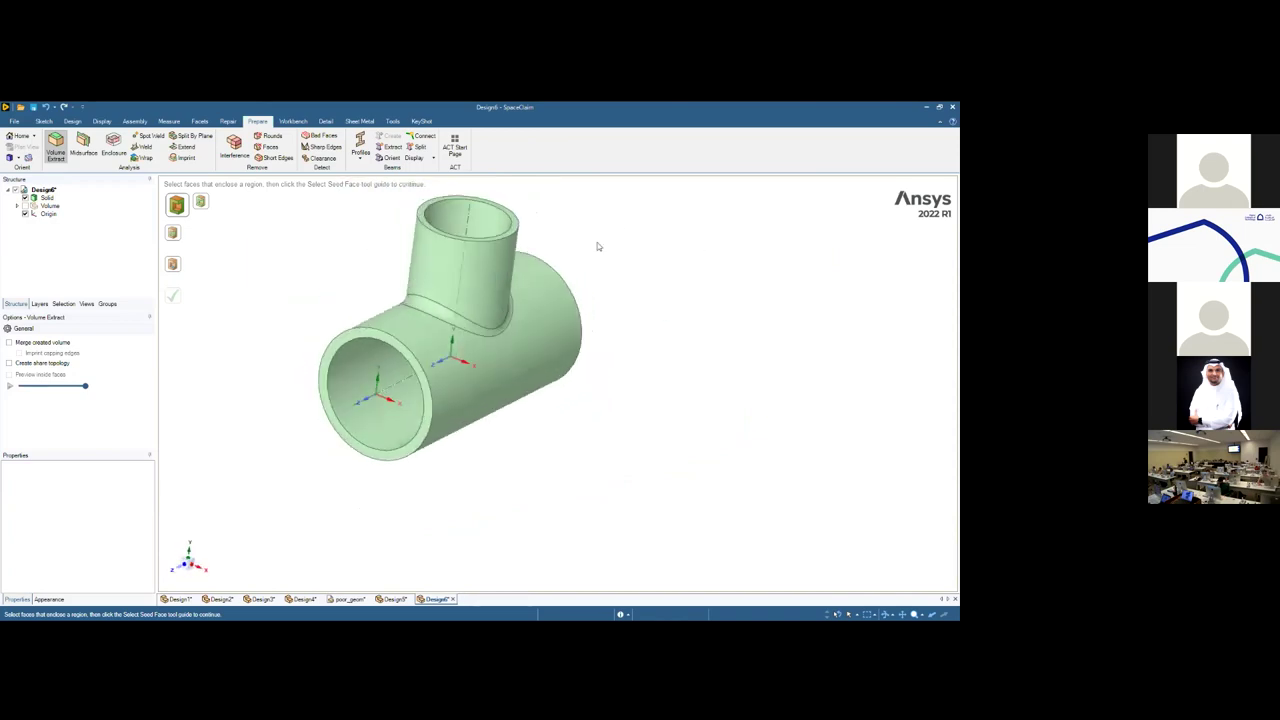
left_click(45, 121)
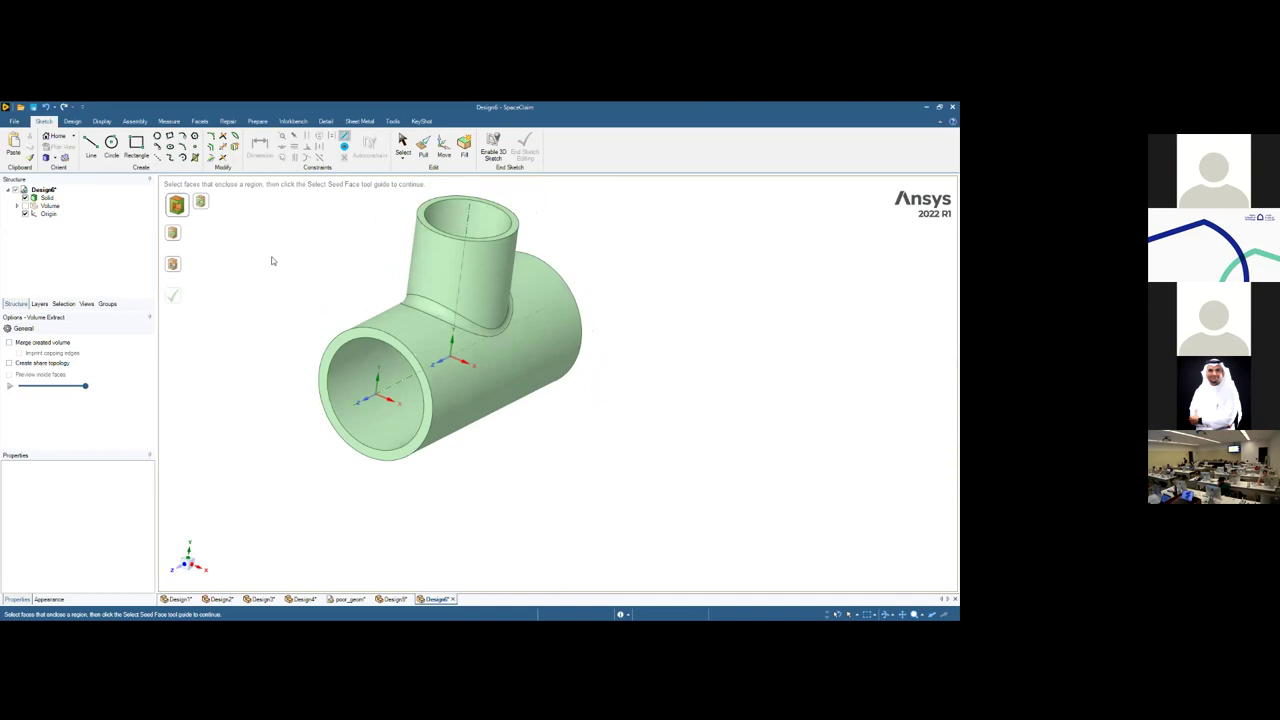
key("Escape")
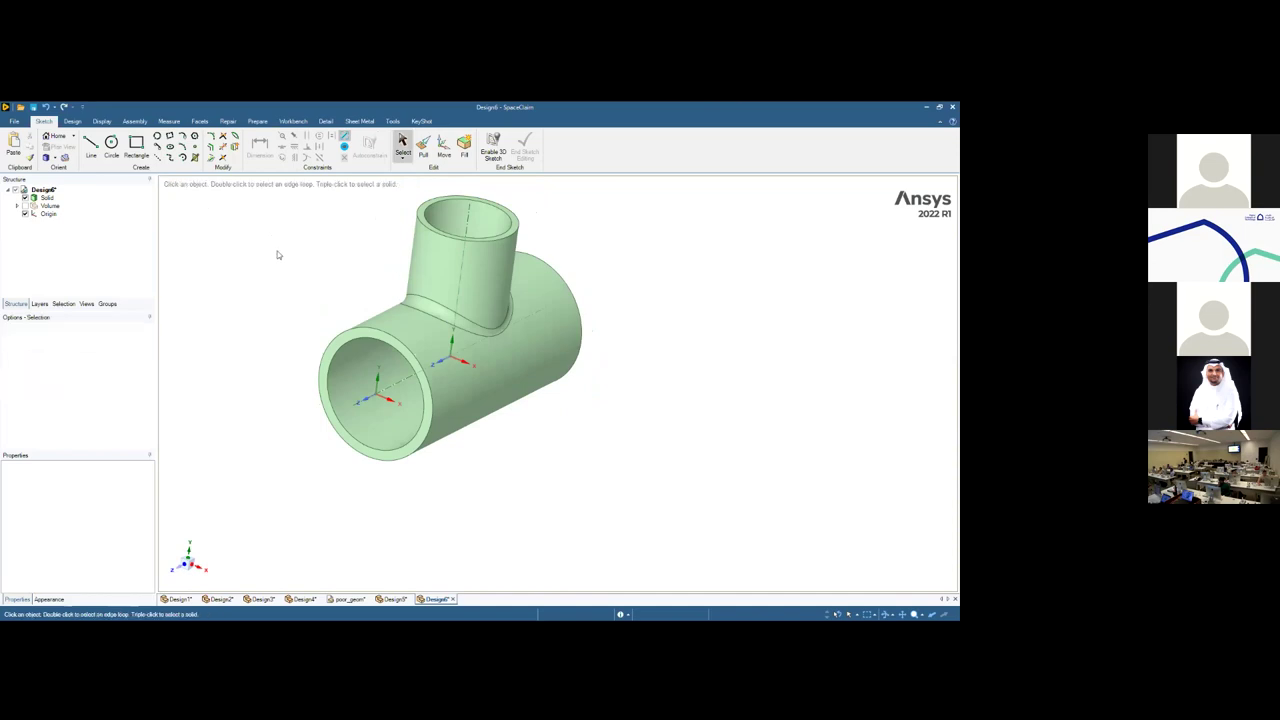
Delete the extracted Volume component from the model structure
middle_click_drag(294, 258, 389, 331, "shift")
scroll(389, 331, "down", 2)
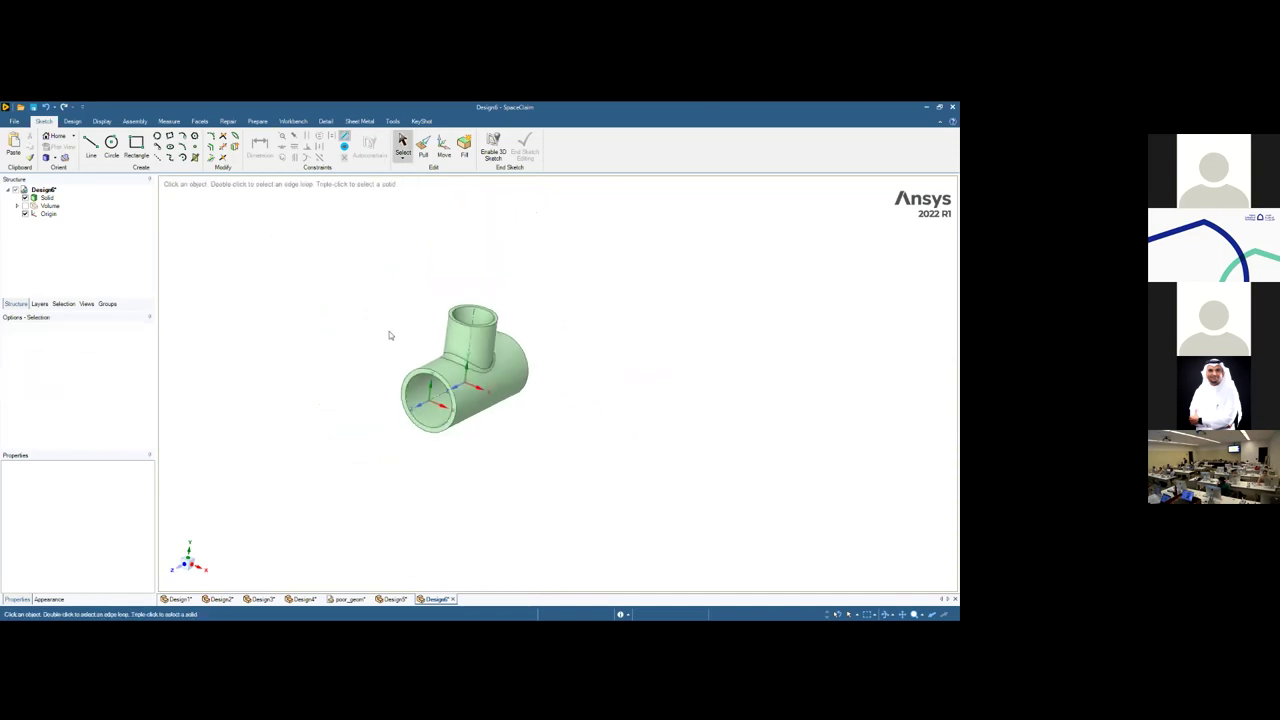
scroll(388, 331, "up", 3)
scroll(386, 331, "up", 3)
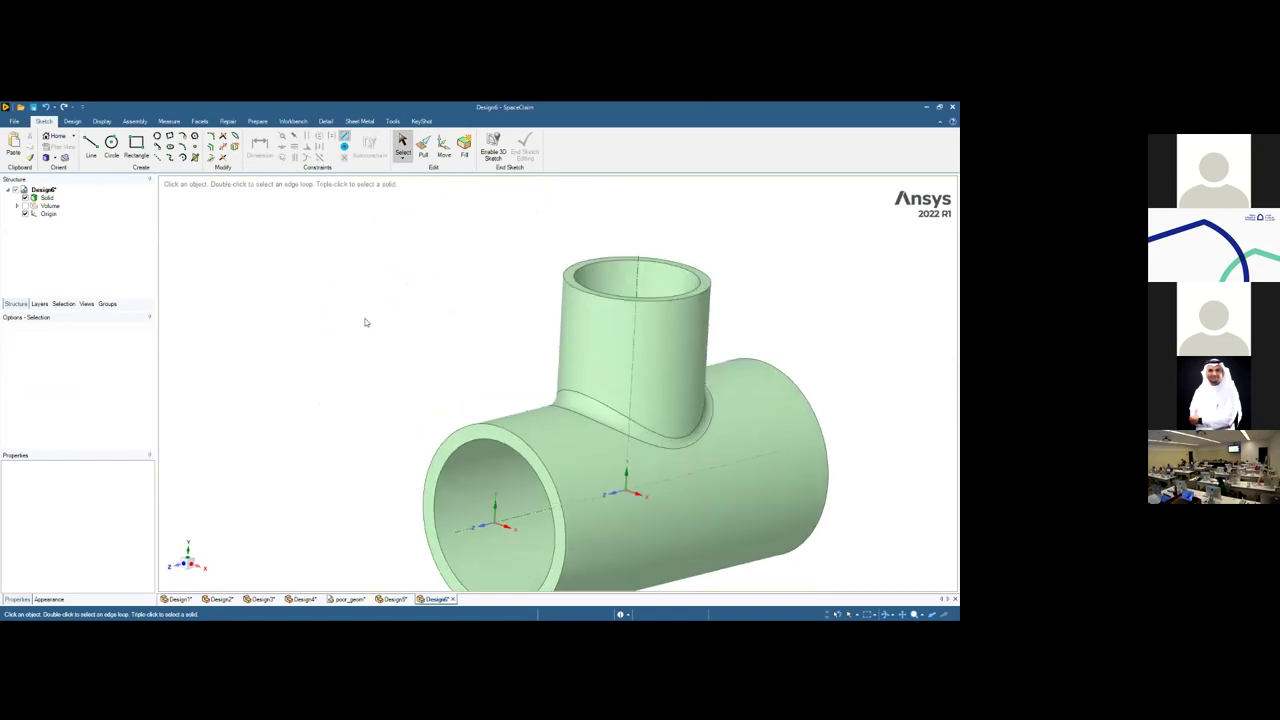
scroll(297, 291, "down", 1)
middle_click_drag(269, 265, 374, 289, "shift")
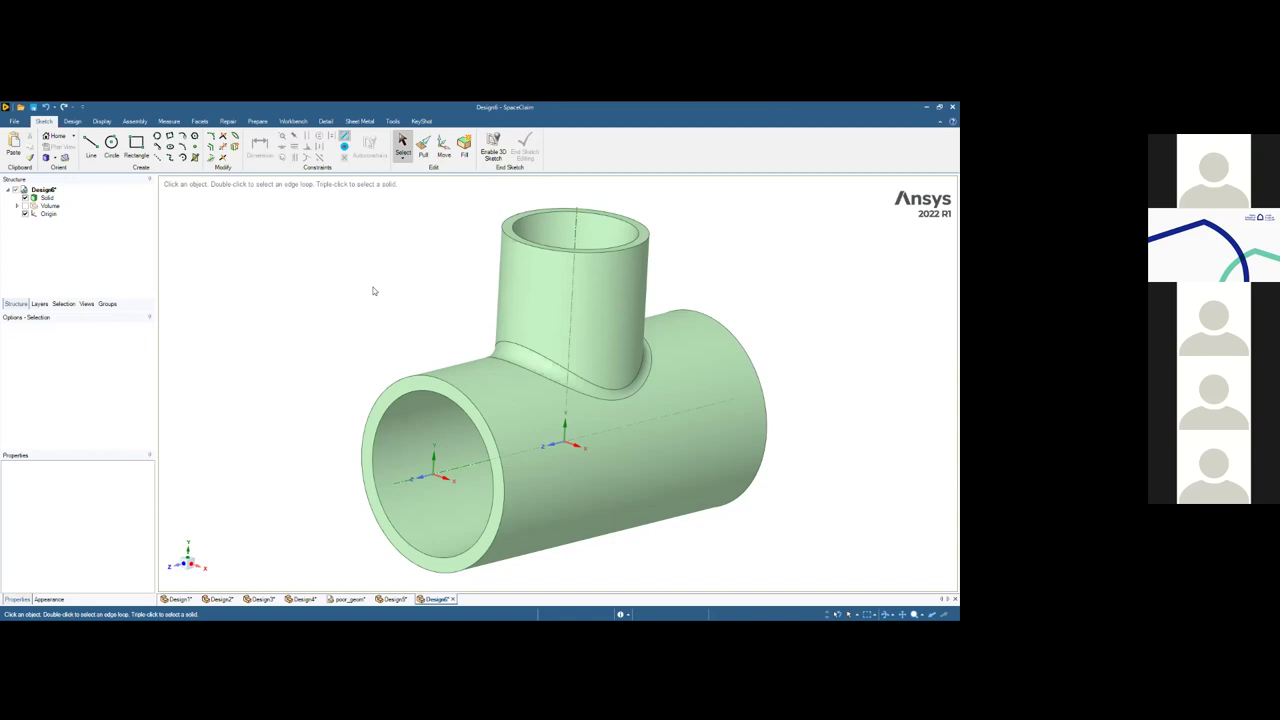
left_click(47, 205)
right_click(47, 205)
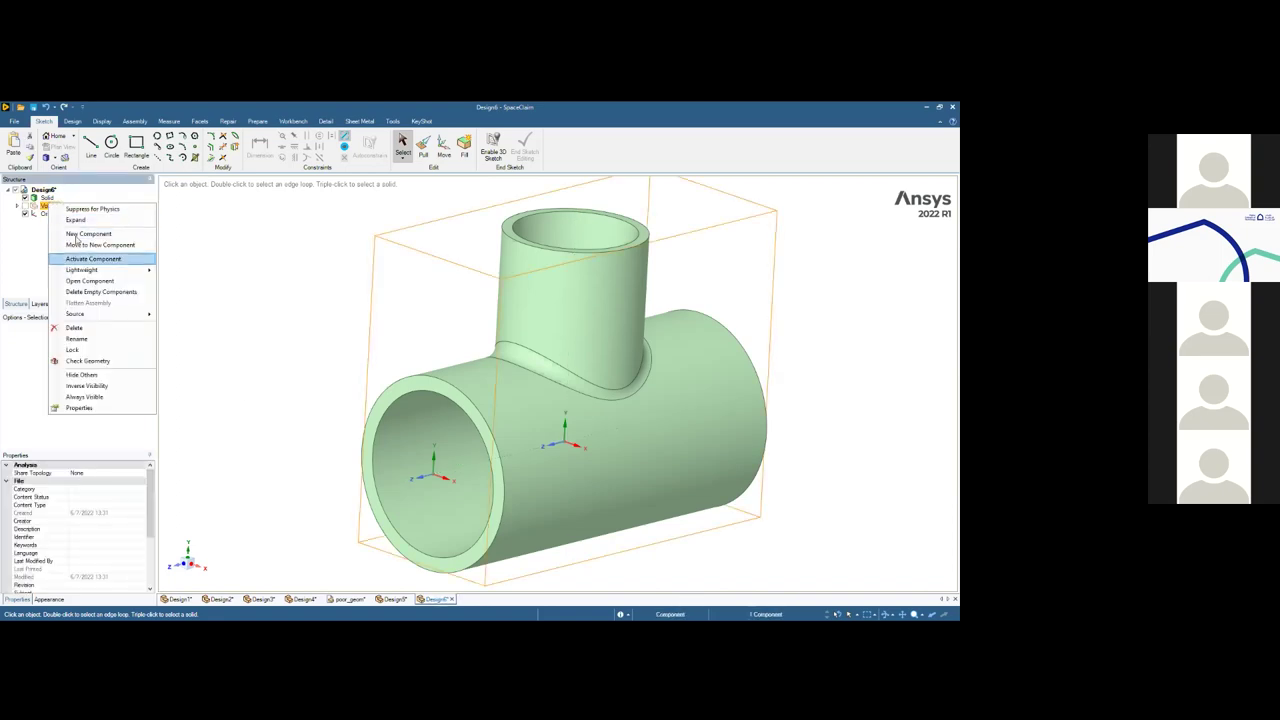
left_click(74, 328)
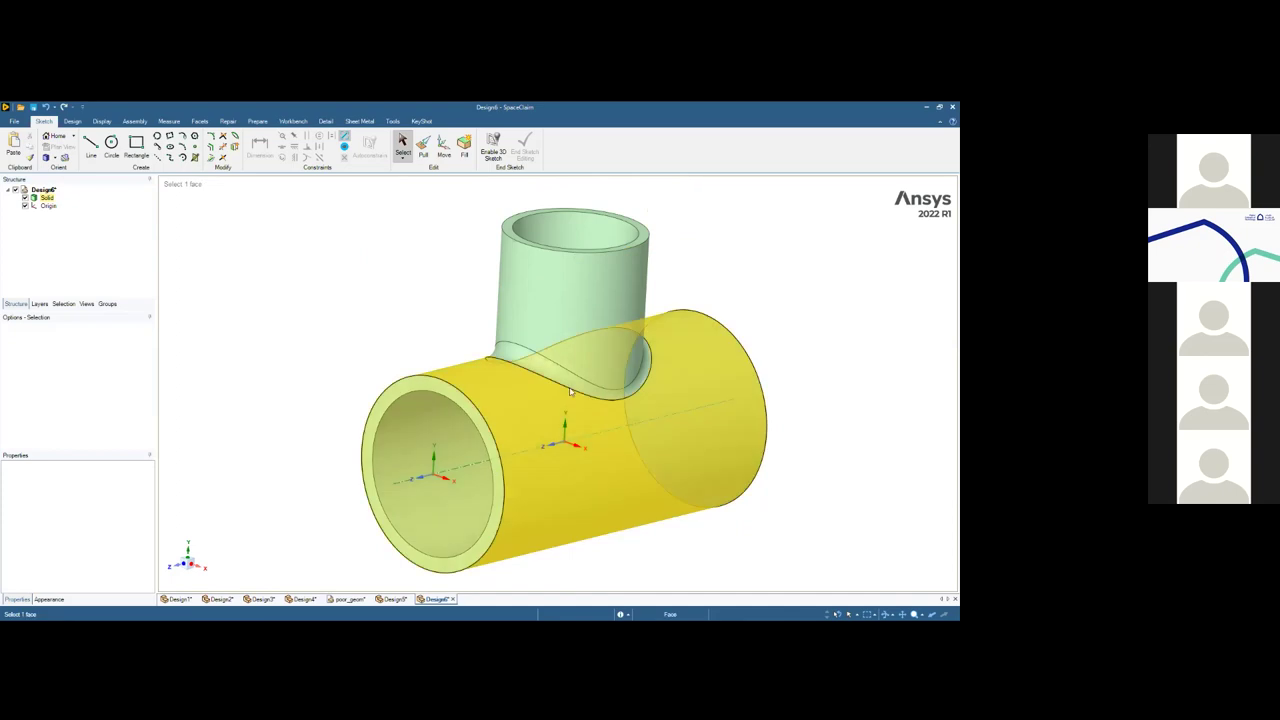
Delete the rounded faces at the junction between the branch and the main pipe
left_click(540, 367)
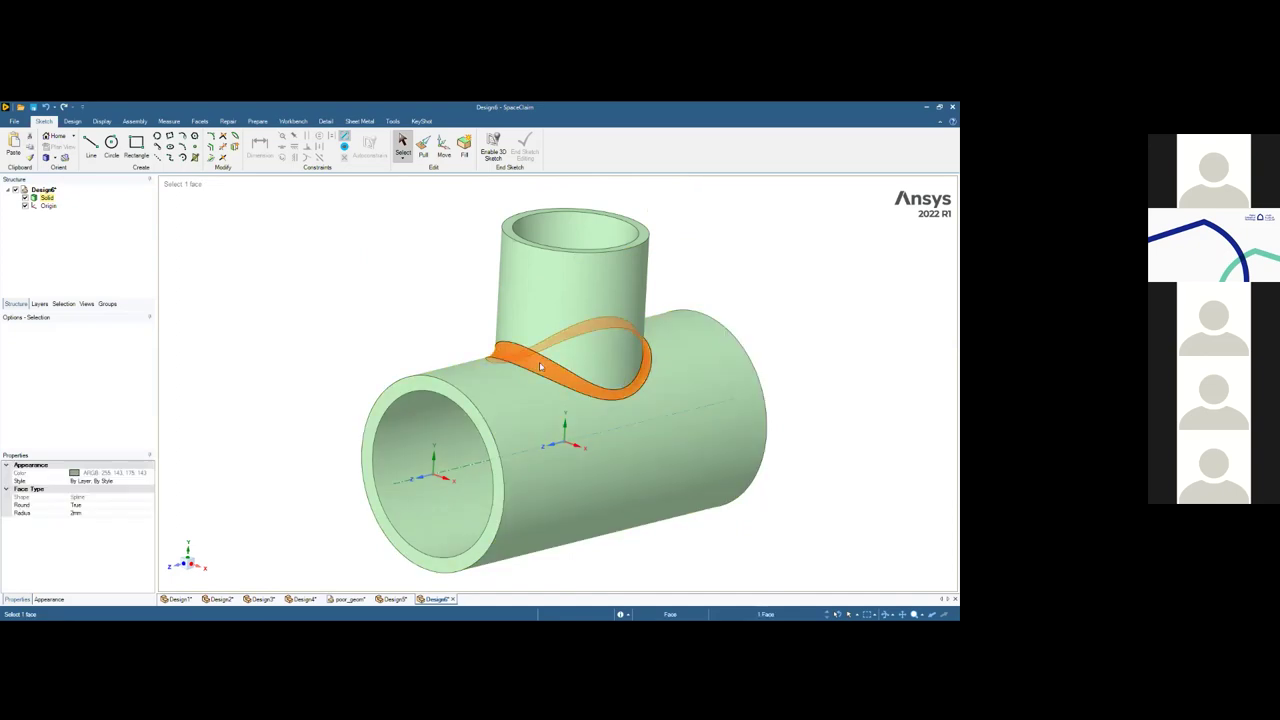
key("Delete")
middle_click_drag(376, 314, 412, 422)
left_click(445, 430)
key("Delete")
middle_click_drag(280, 214, 311, 280)
scroll(247, 316, "down", 3)
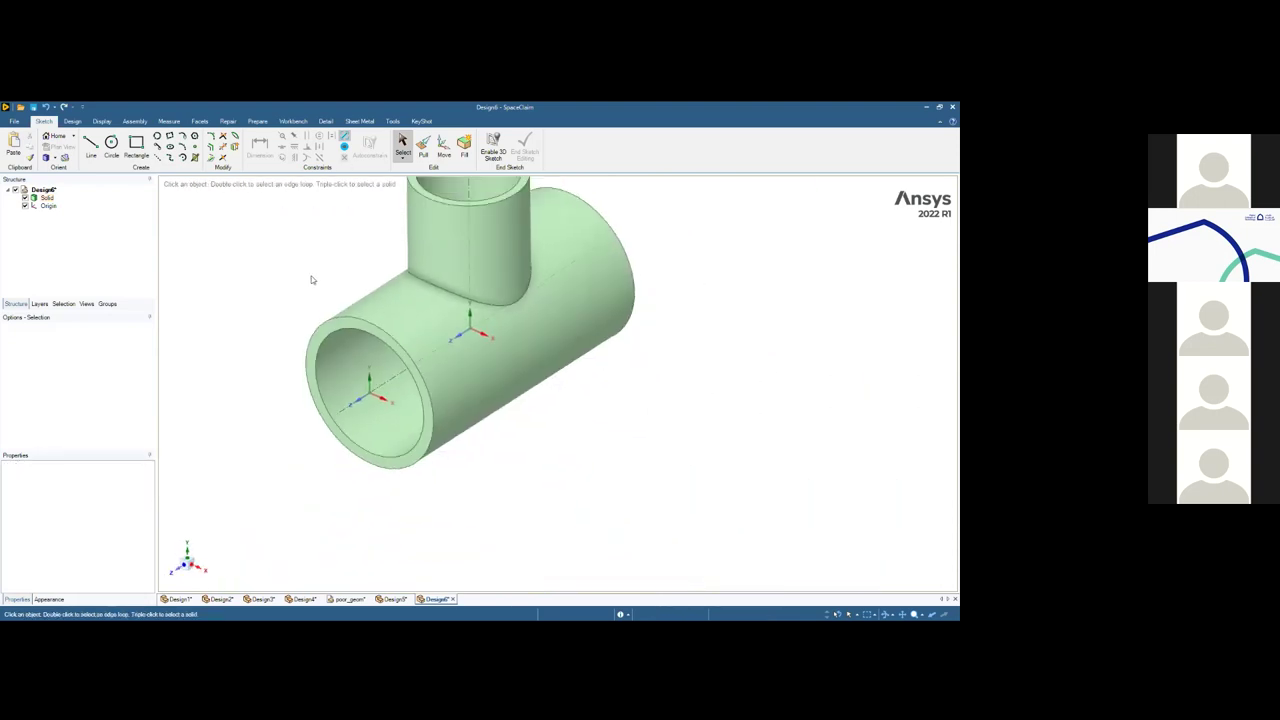
Delete the solid tee from the model structure and start a circle sketch on the XY plane
right_click(46, 197)
left_click(90, 243)
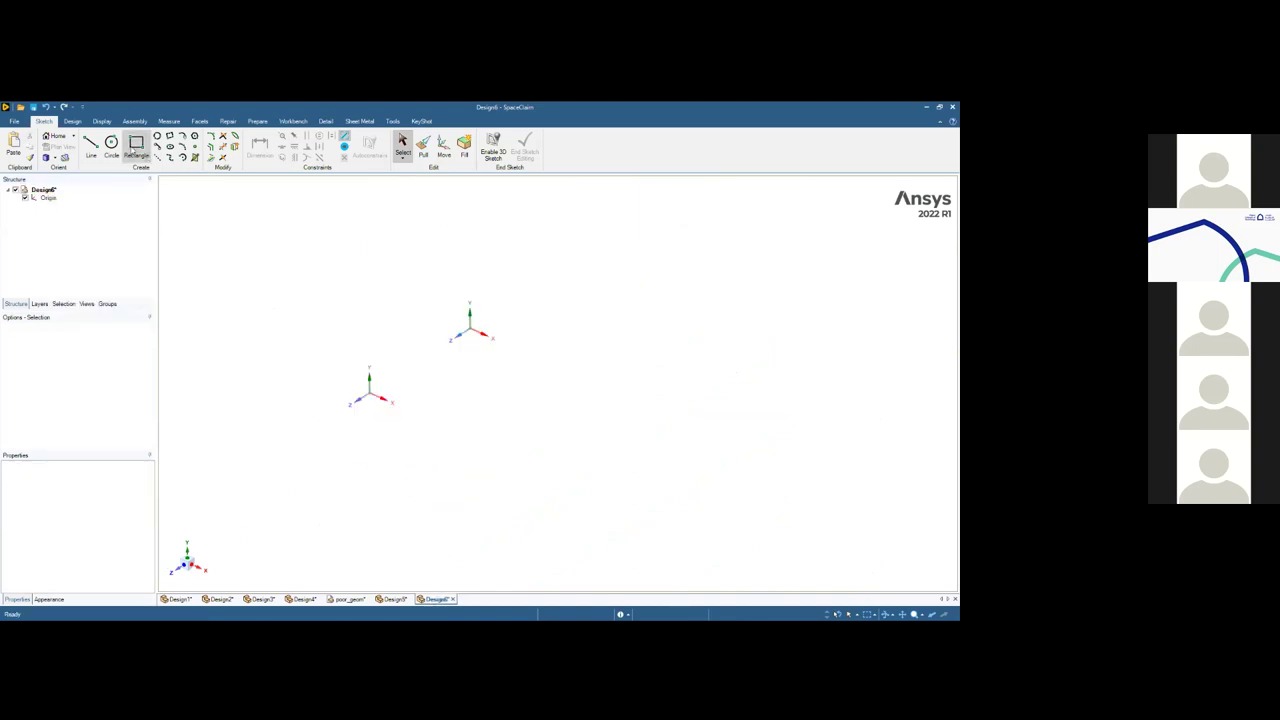
left_click(110, 150)
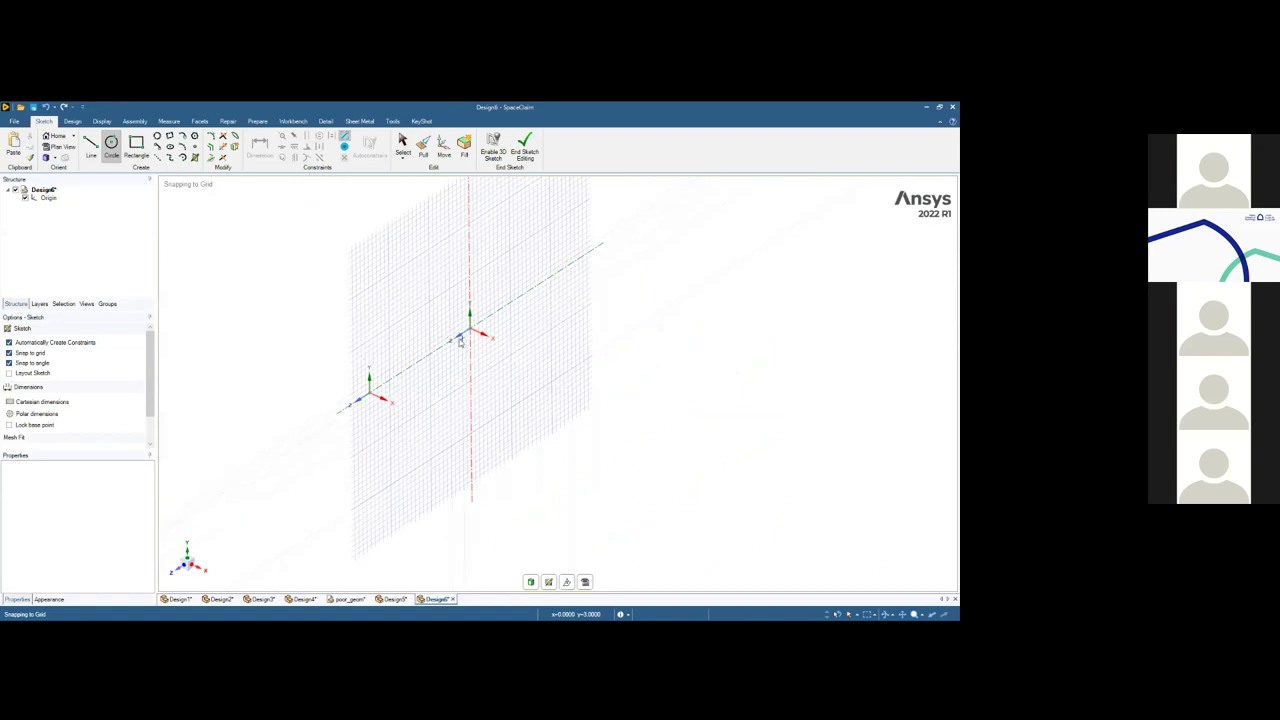
left_click(548, 582)
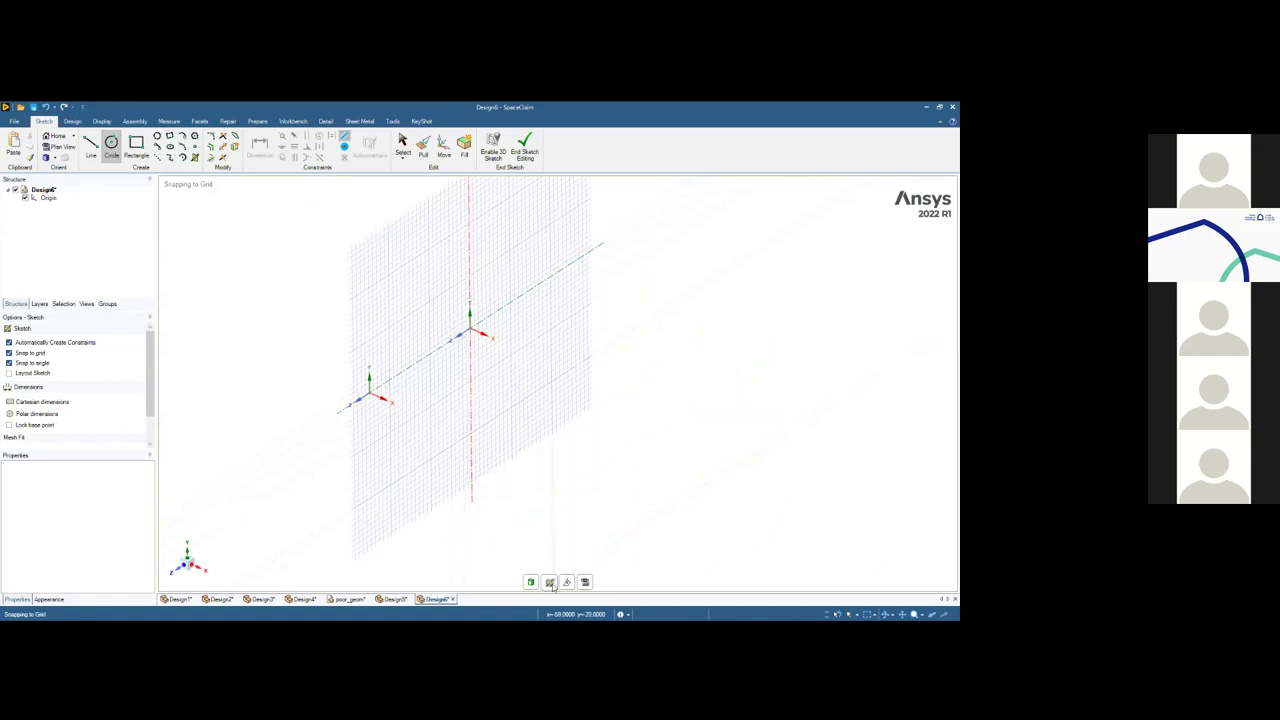
left_click(460, 320)
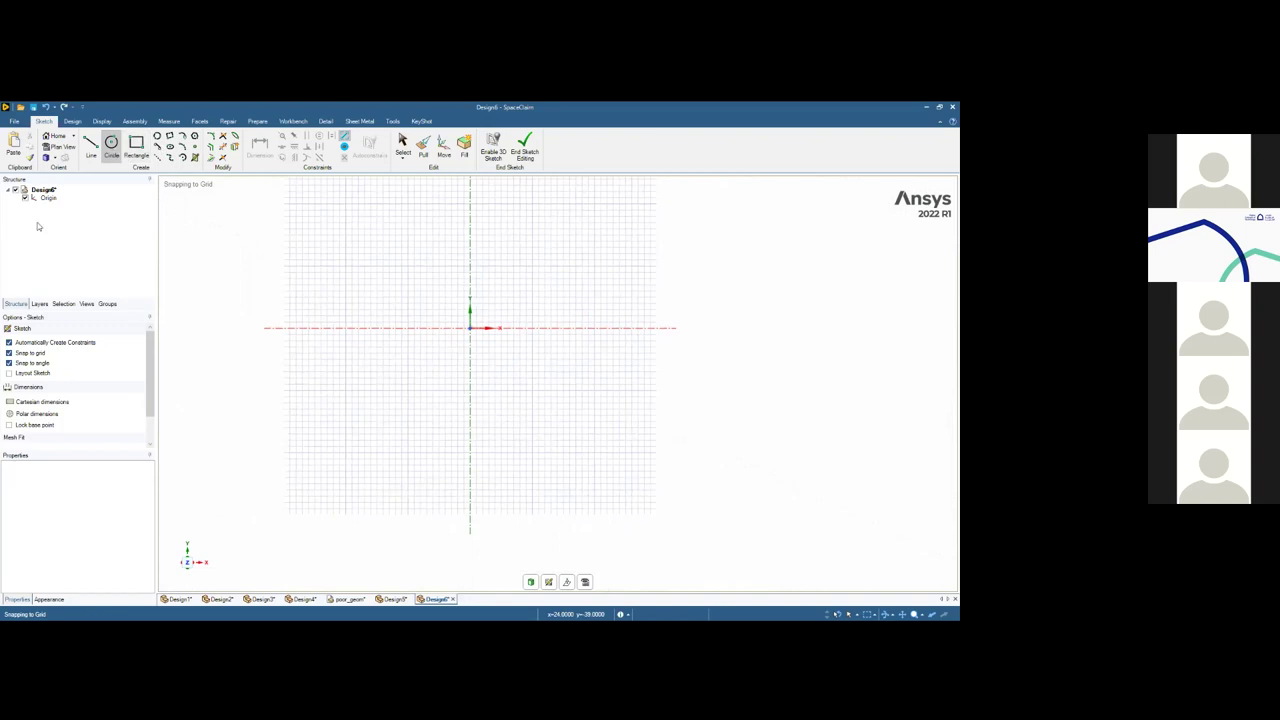
scroll(512, 324, "up", 3)
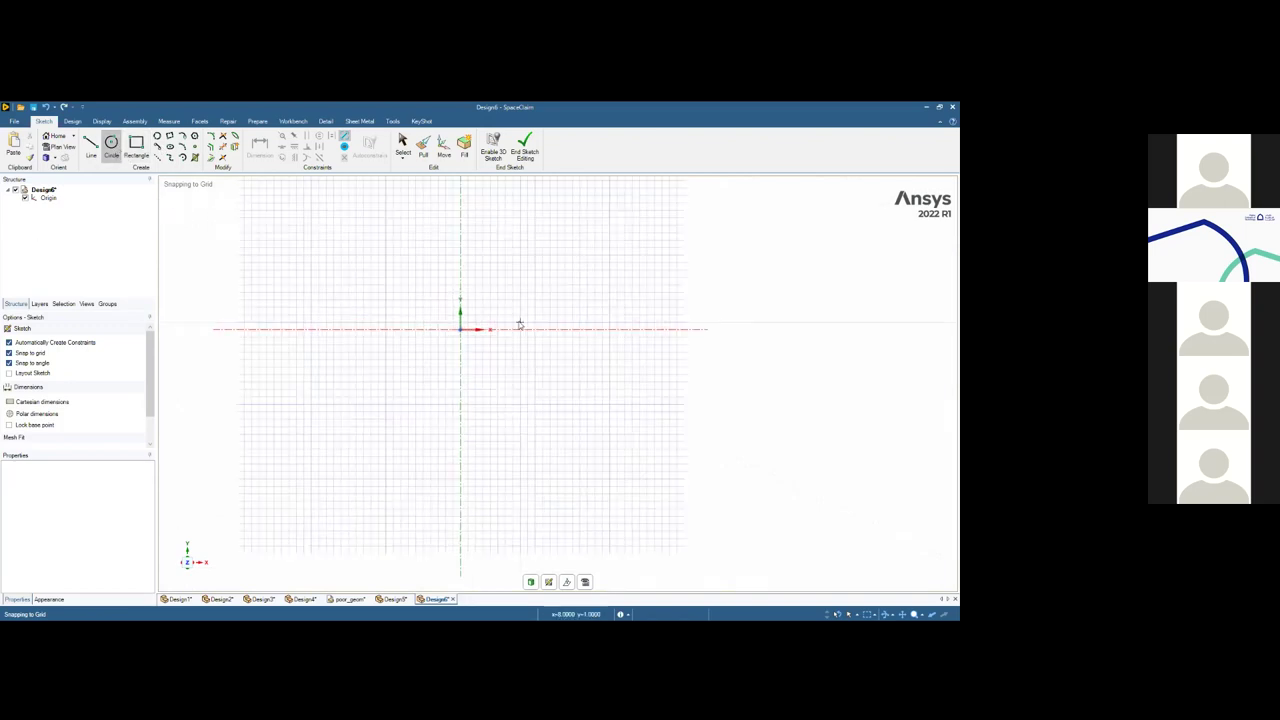
Sketch two concentric circles centred on the origin and end the sketch for pulling
left_click(449, 331)
left_click(403, 377)
left_click(449, 331)
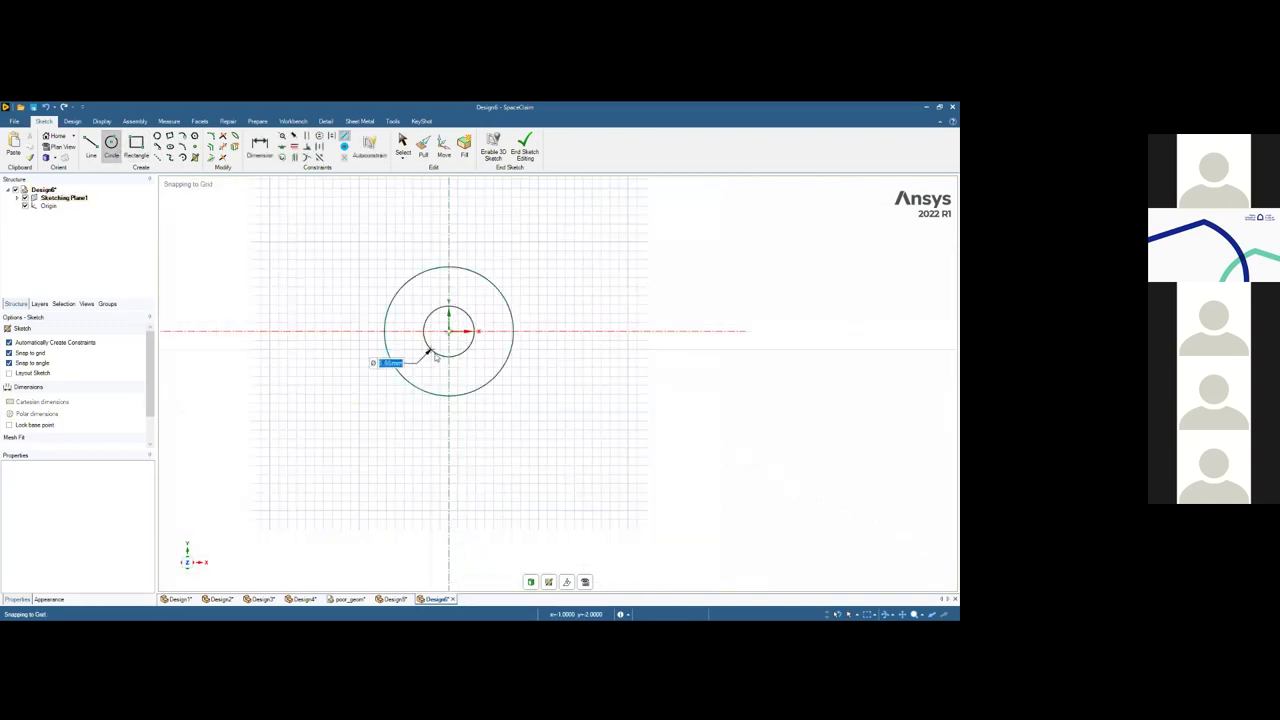
left_click(421, 379)
left_click(531, 581)
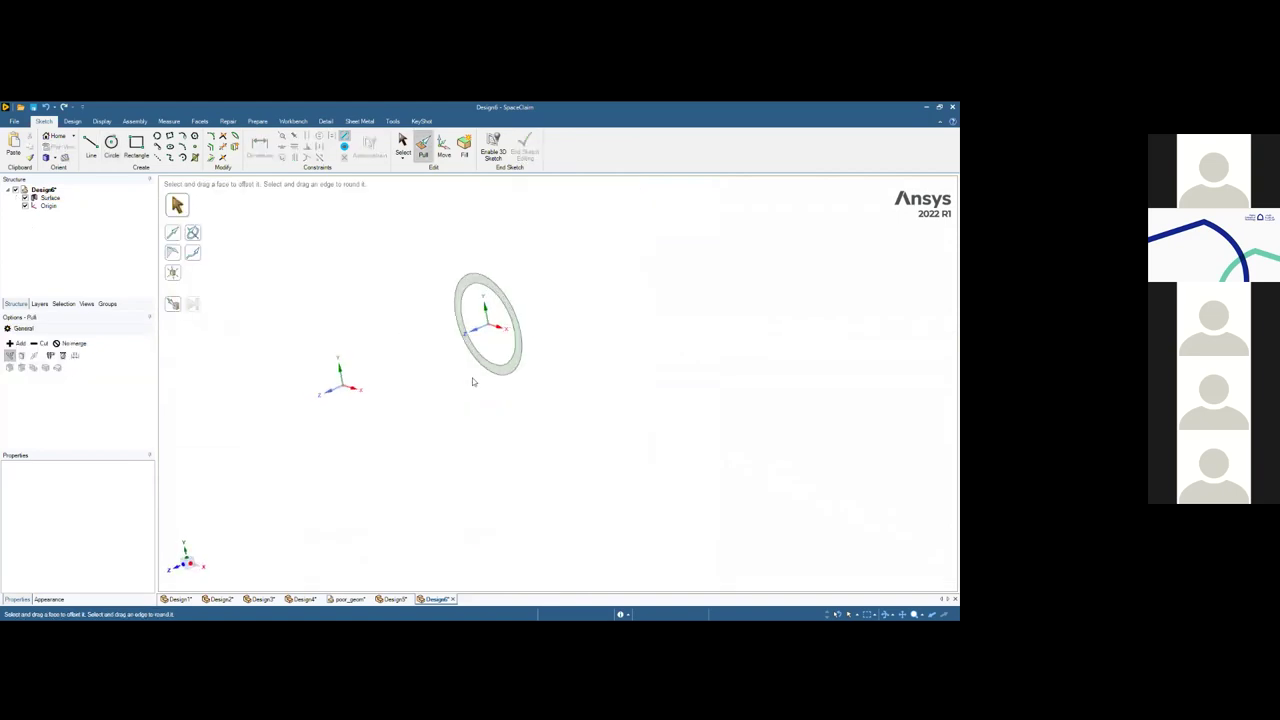
Pull the ring face along the Z axis by about 32 mm into a hollow main pipe
left_click(481, 284)
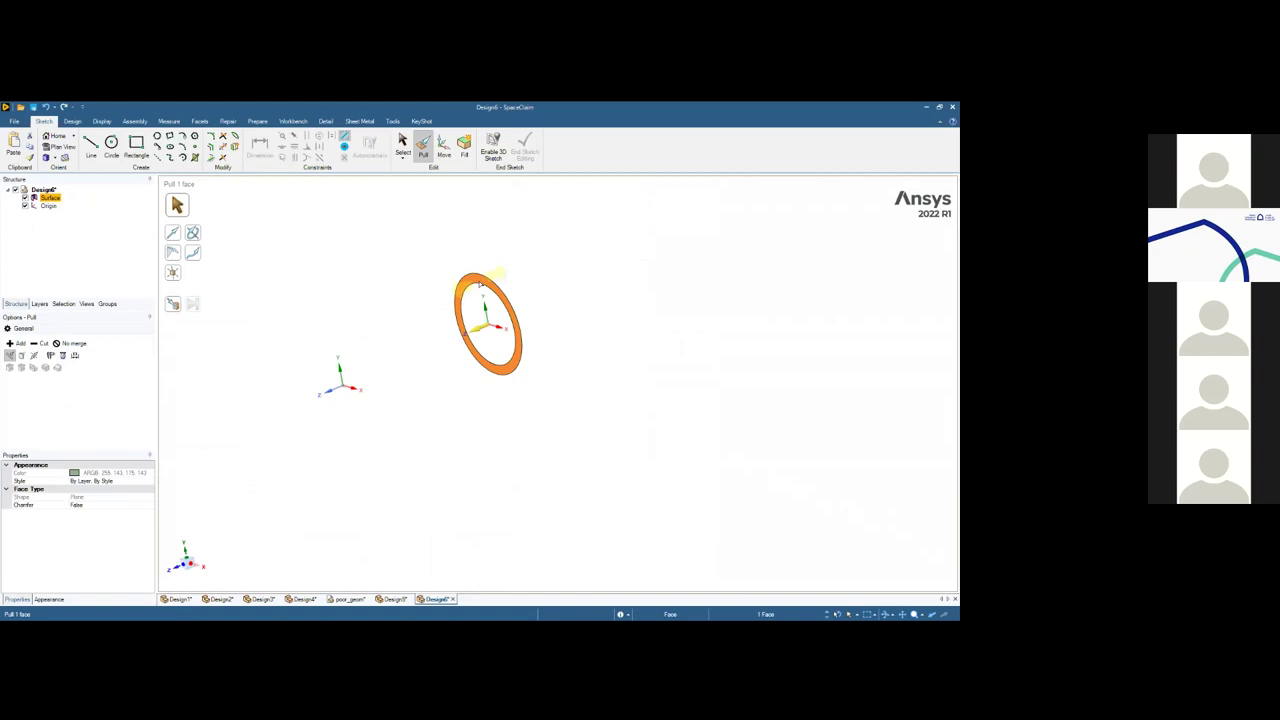
left_click_drag(571, 303, 684, 267)
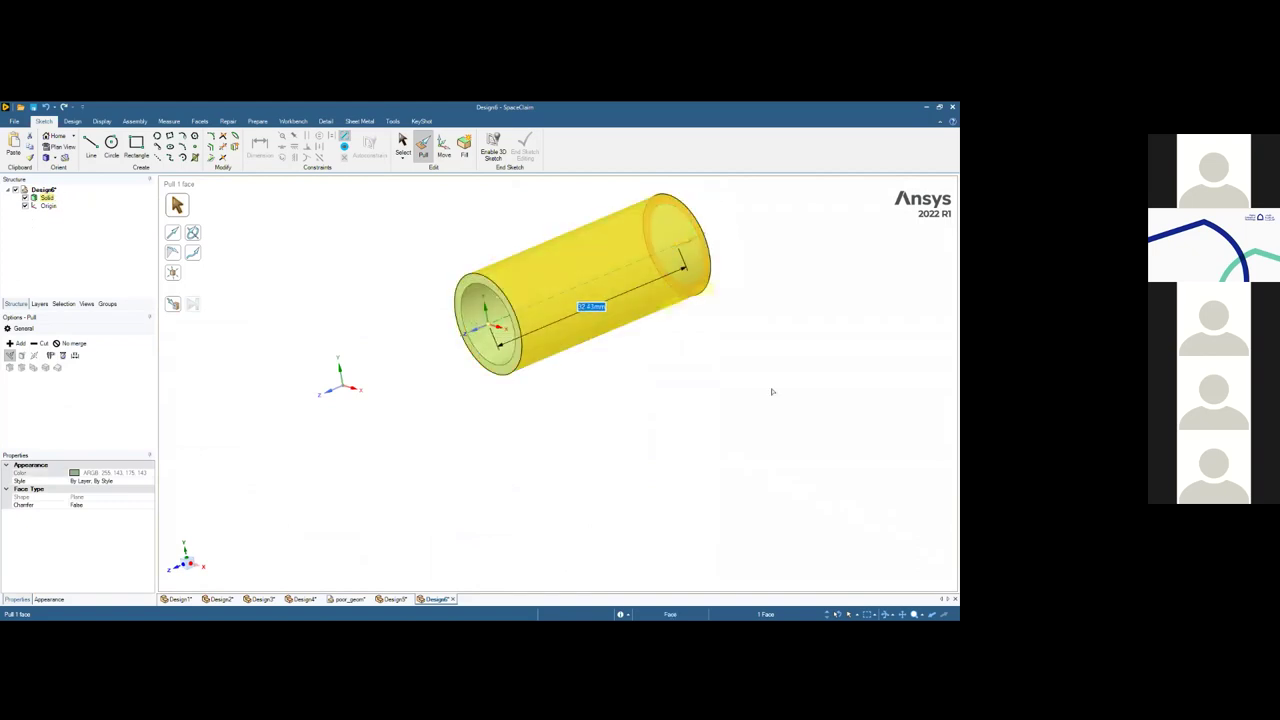
left_click(757, 386)
middle_click_drag(671, 426, 700, 375)
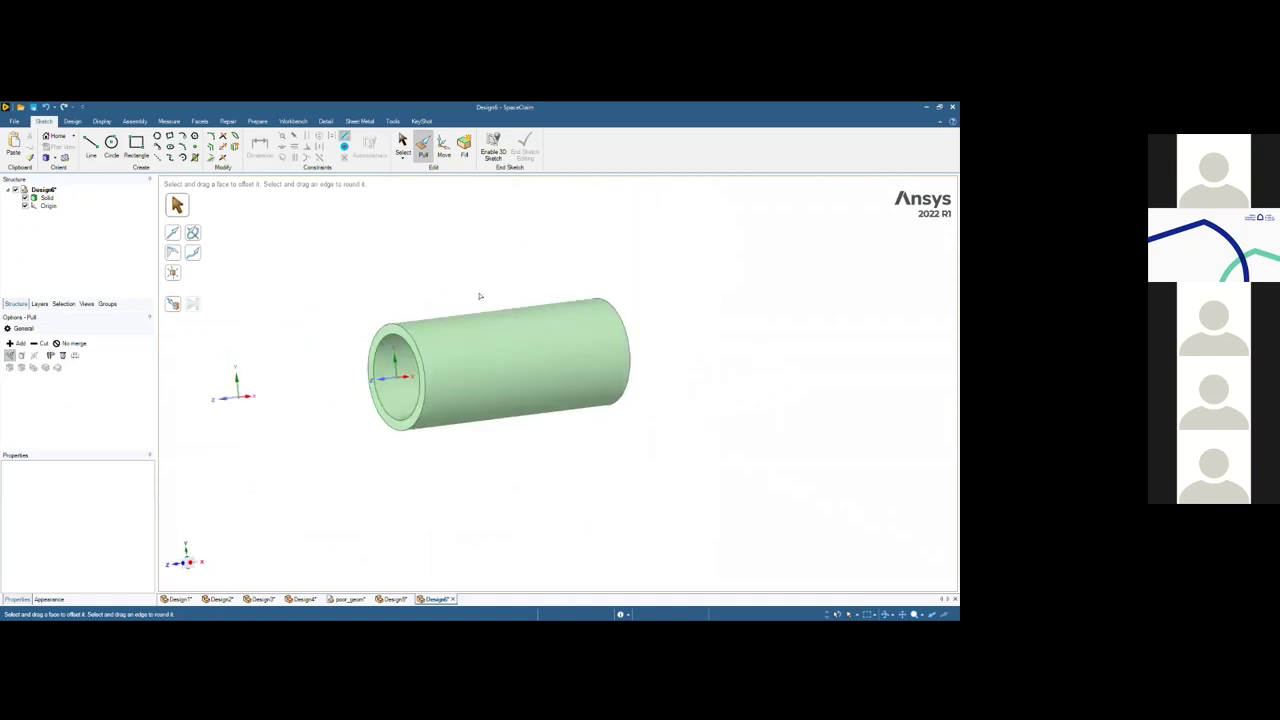
middle_click_drag(495, 358, 480, 380)
Create an origin midway along the pipe from its two annular end faces
key("s")
left_click(410, 395)
left_click(525, 325, "ctrl")
middle_click_drag(330, 376, 517, 245)
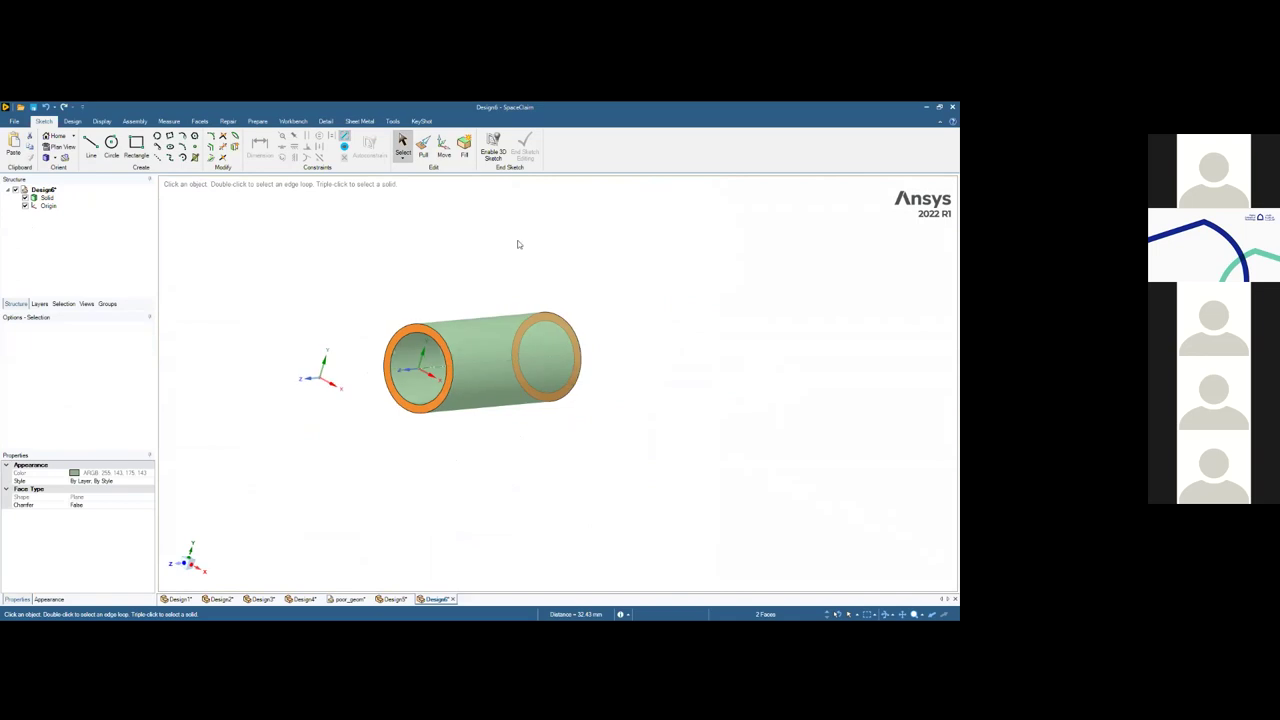
left_click(72, 121)
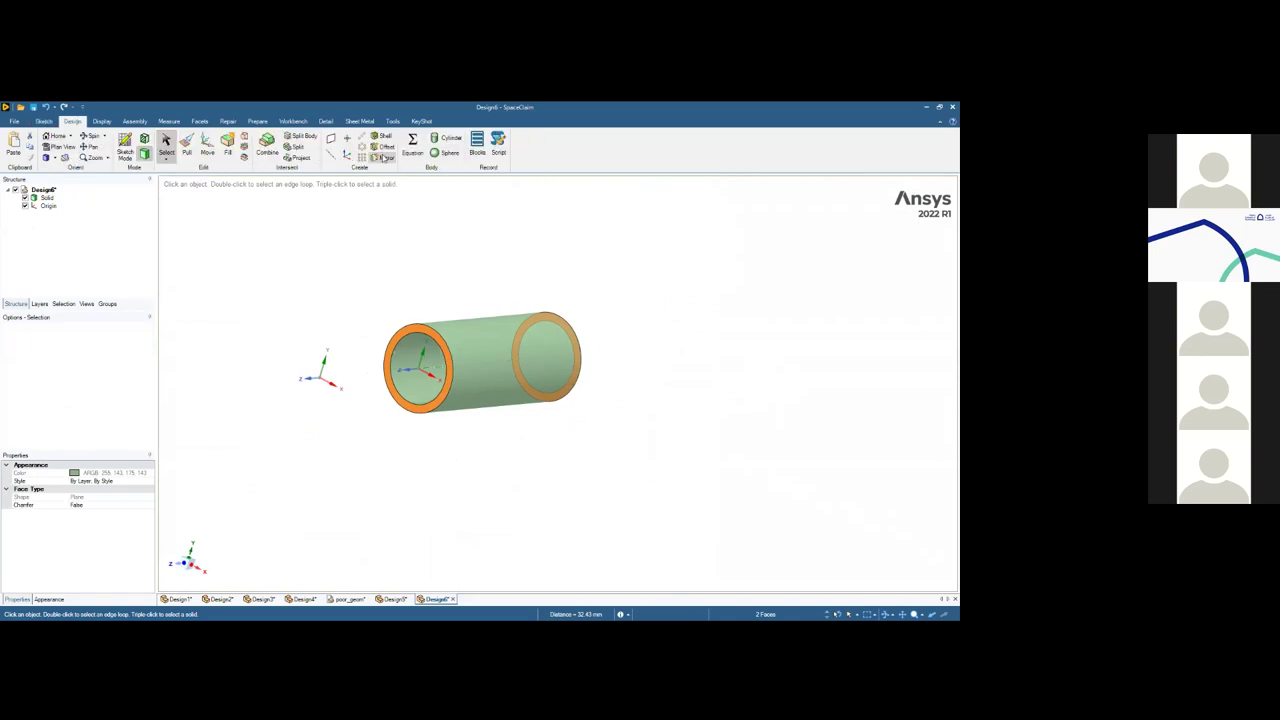
left_click(348, 157)
middle_click_drag(331, 266, 387, 269)
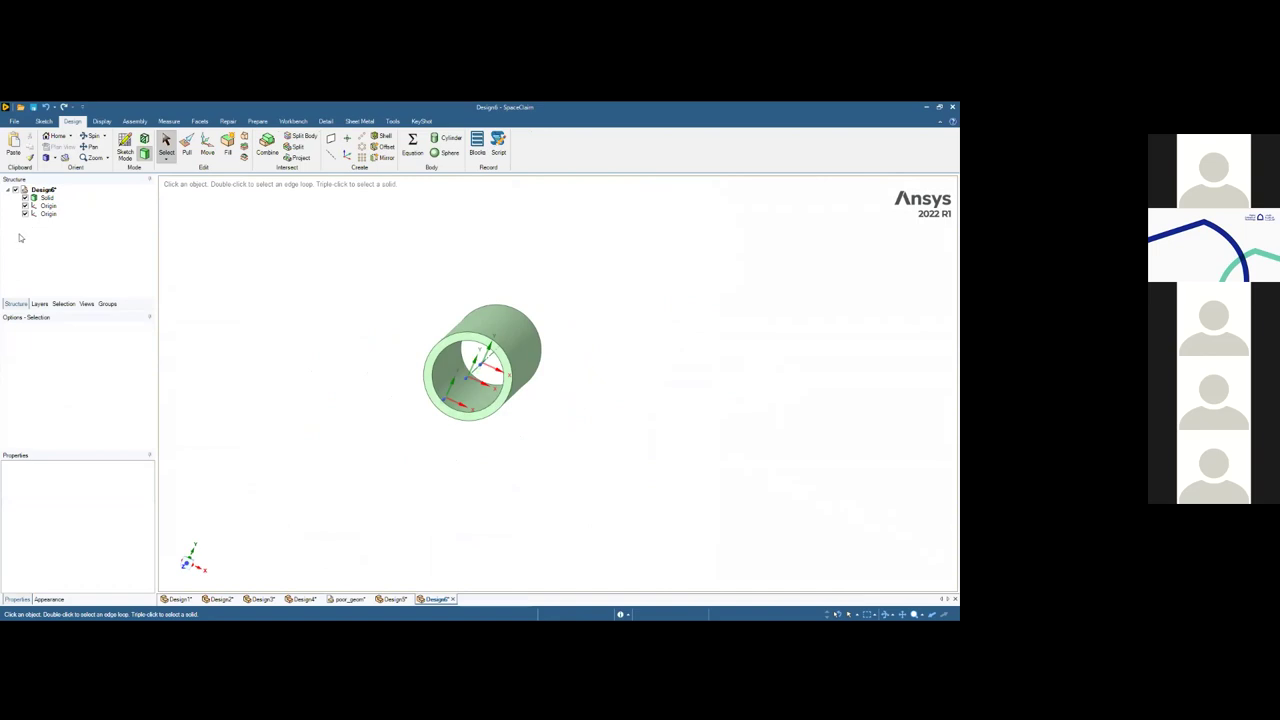
Move the new mid-pipe origin about 19 mm along the Y axis, above the pipe
left_click(46, 215)
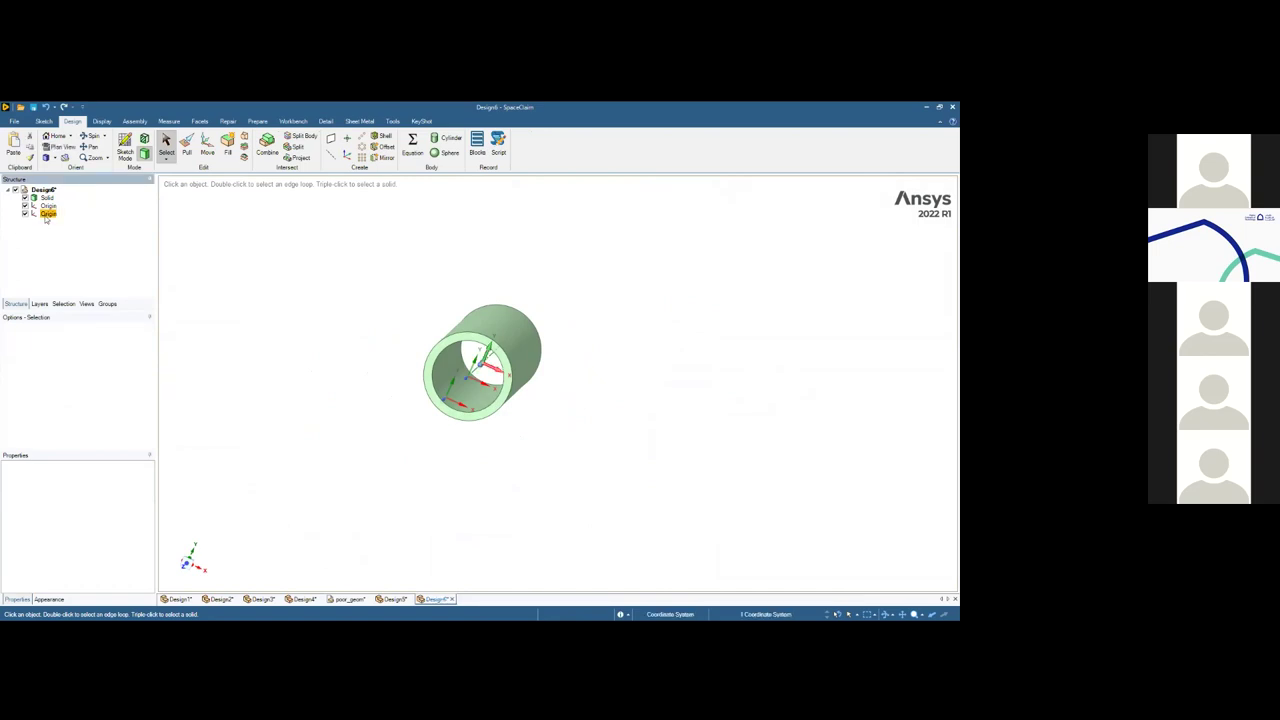
left_click(208, 148)
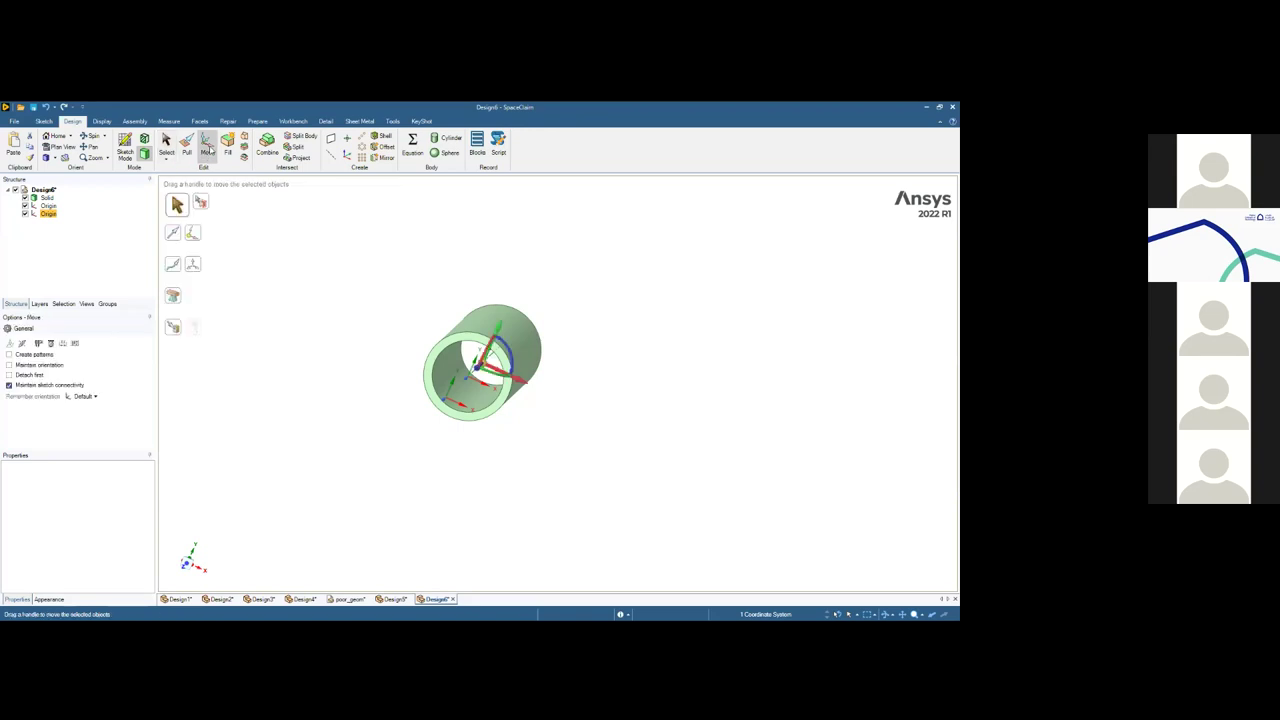
middle_click_drag(737, 449, 654, 437)
triple_click(489, 334)
left_click(488, 334)
left_click_drag(487, 334, 492, 228)
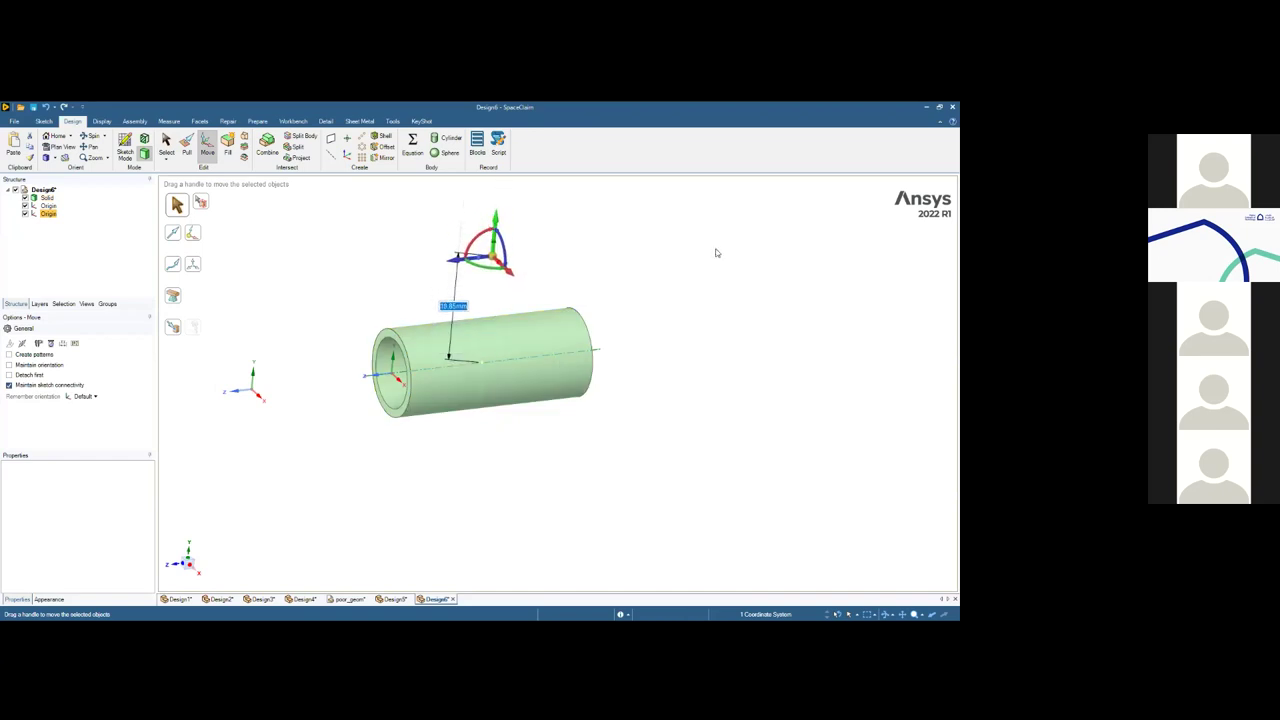
left_click(673, 250)
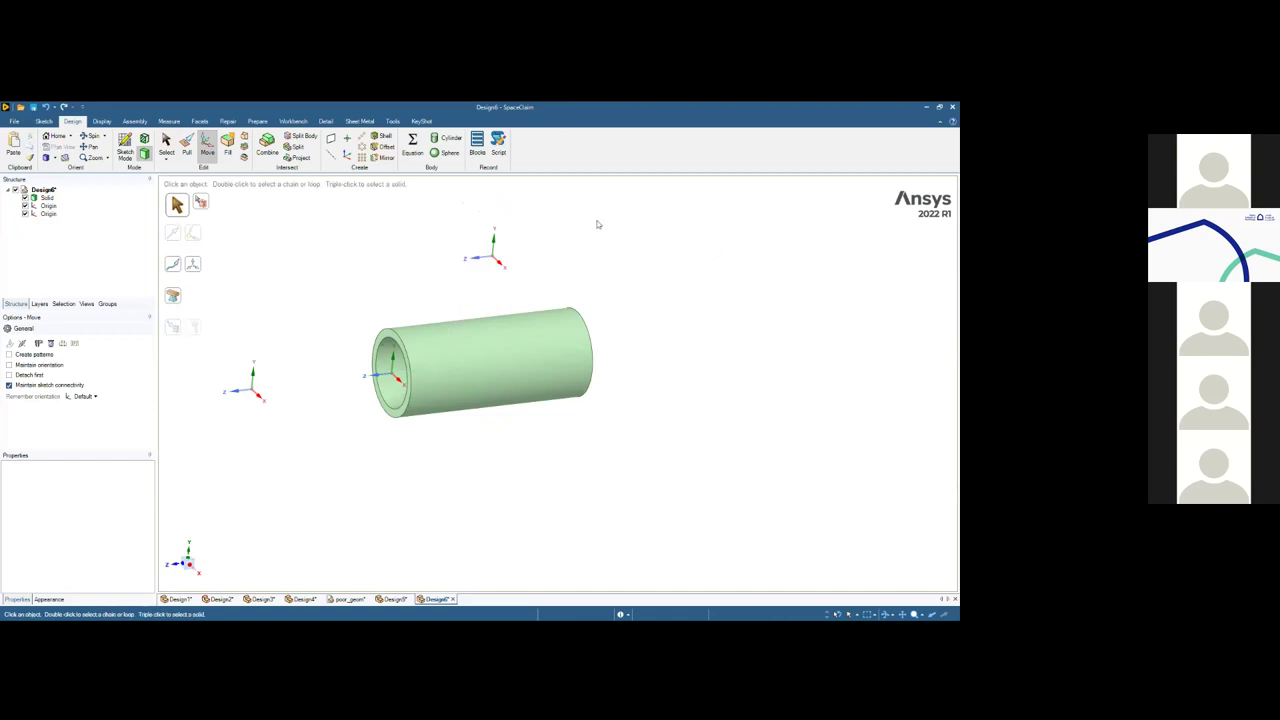
Sketch two concentric circles at the moved origin, on its plane perpendicular to the Y axis
left_click(124, 147)
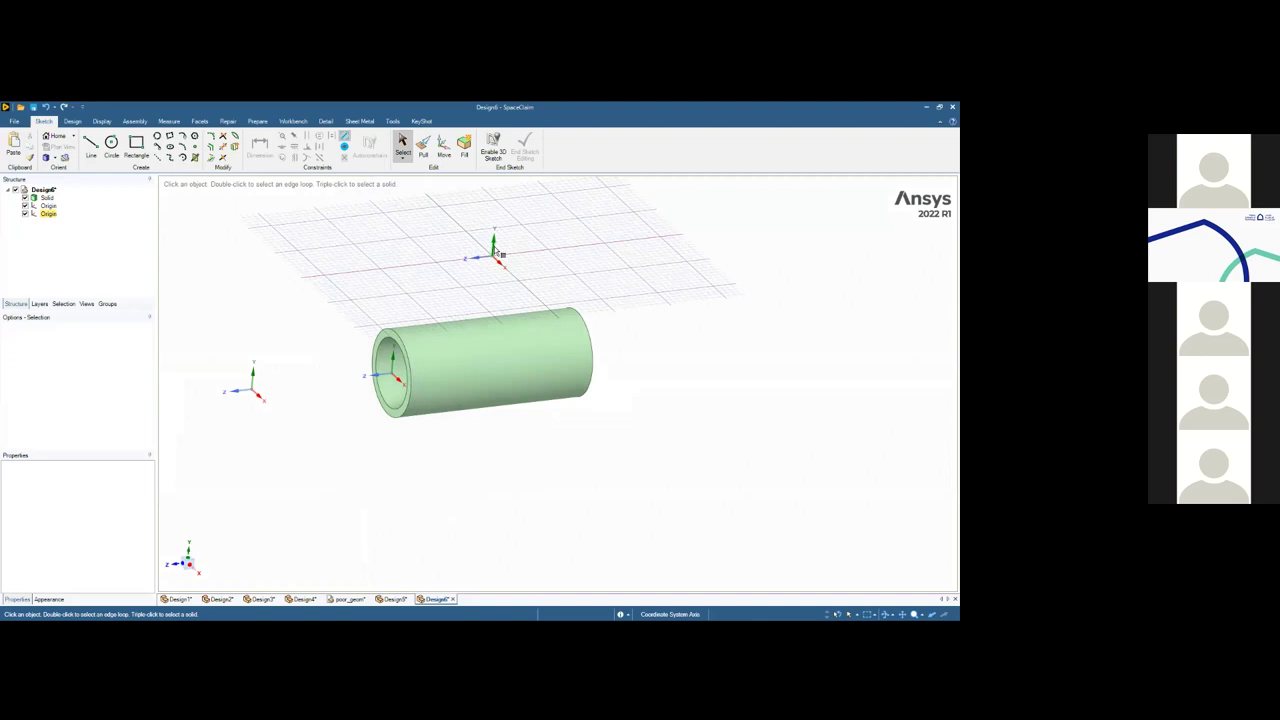
left_click(500, 260)
left_click(497, 247)
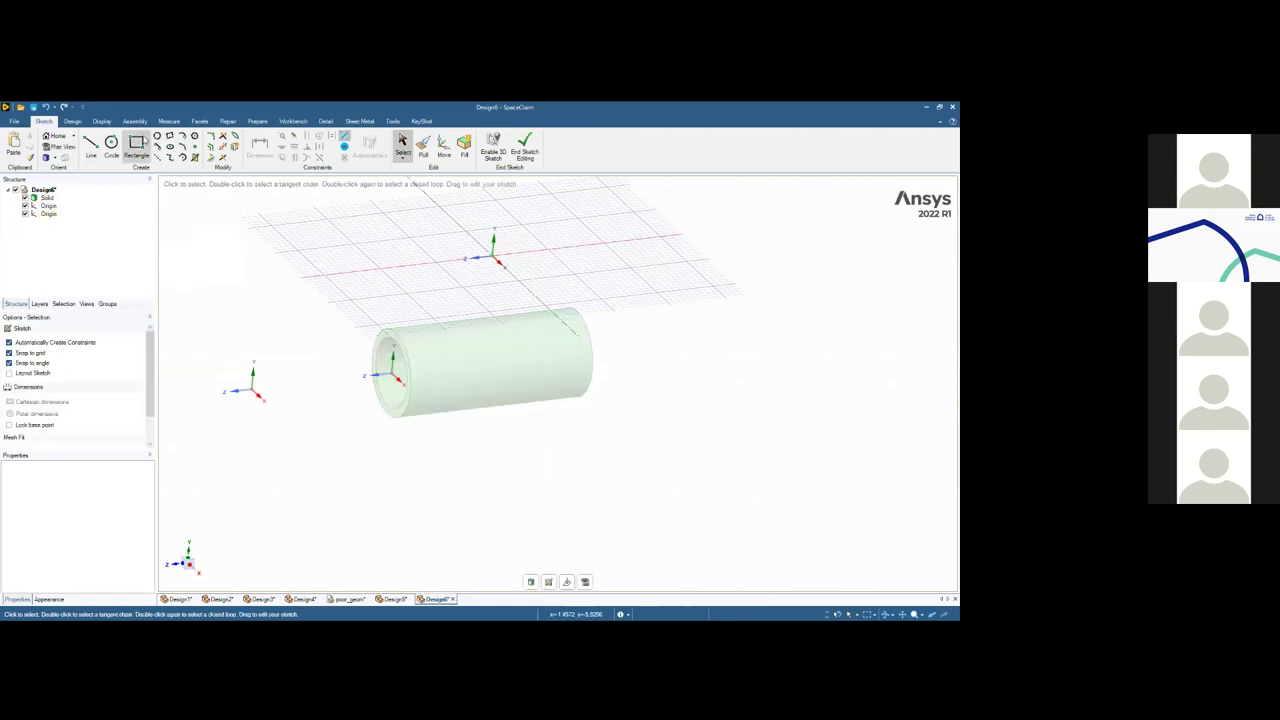
left_click(113, 145)
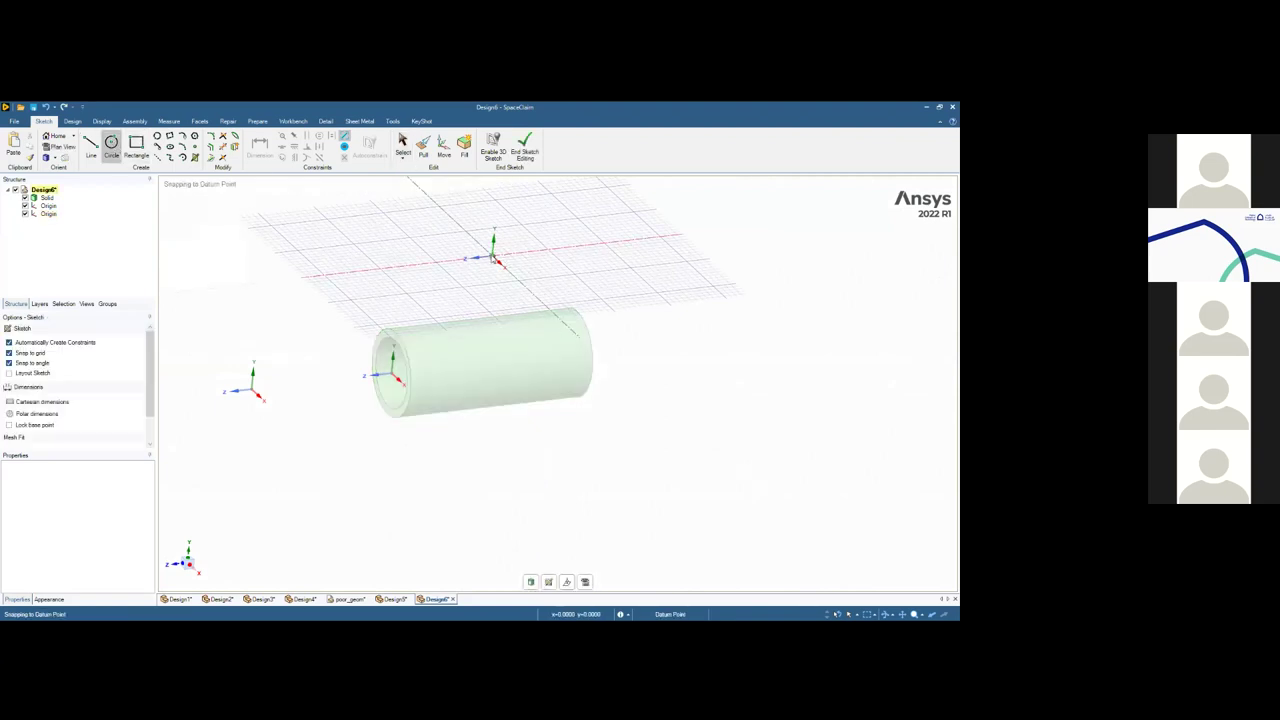
left_click(493, 256)
key("Return")
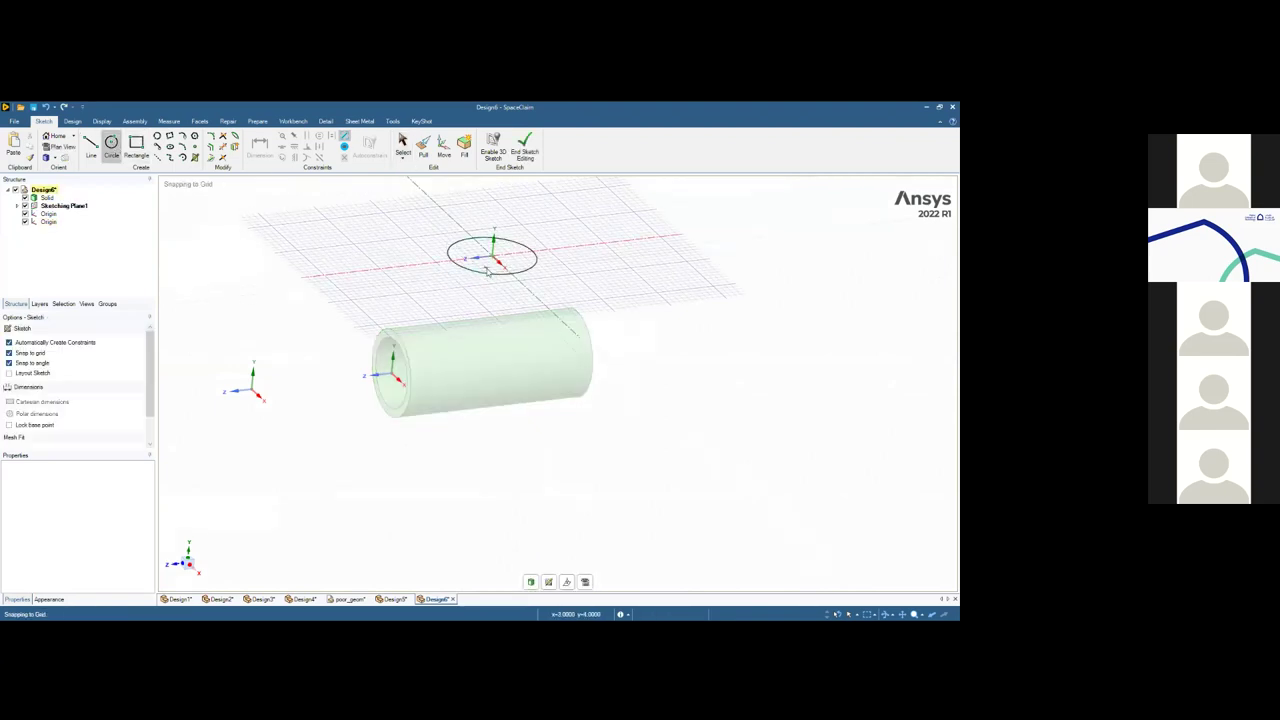
left_click(493, 257)
left_click(478, 269)
Pull the new ring face up to the main pipe's inner face to form the hollow branch
key("p")
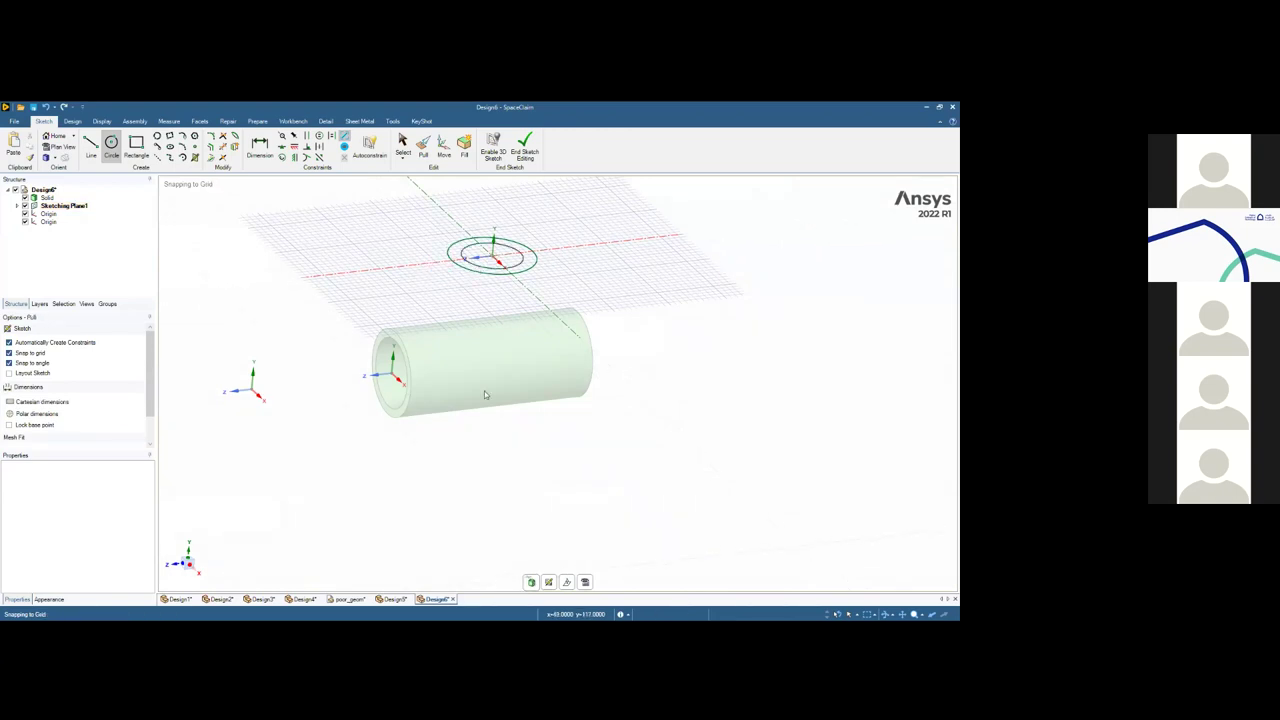
key("s")
left_click(459, 252)
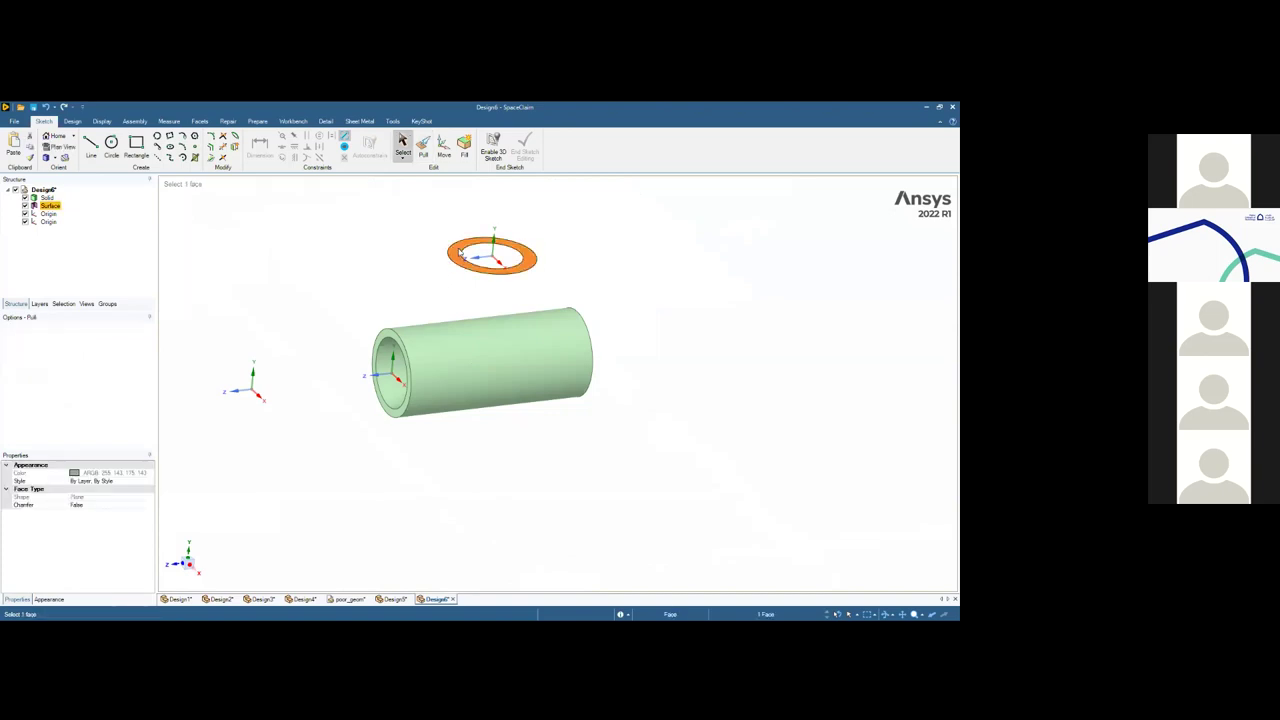
key("p")
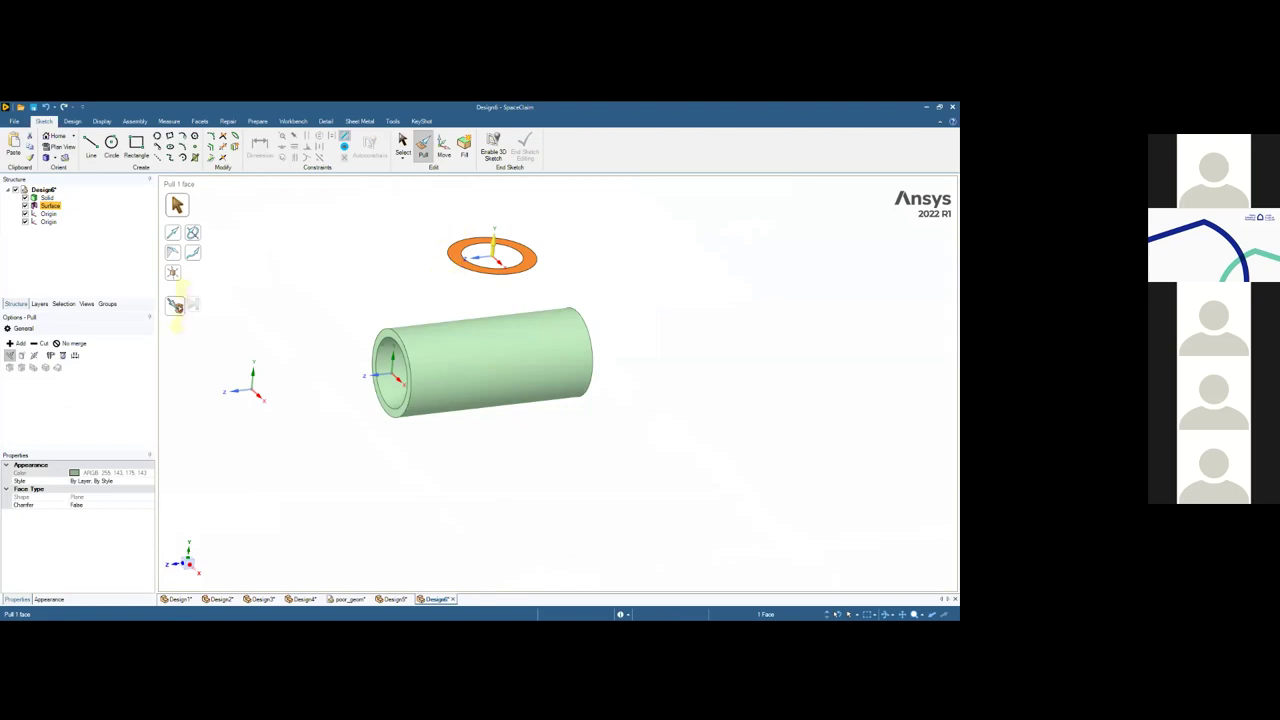
left_click(176, 306)
middle_click_drag(346, 303, 463, 250)
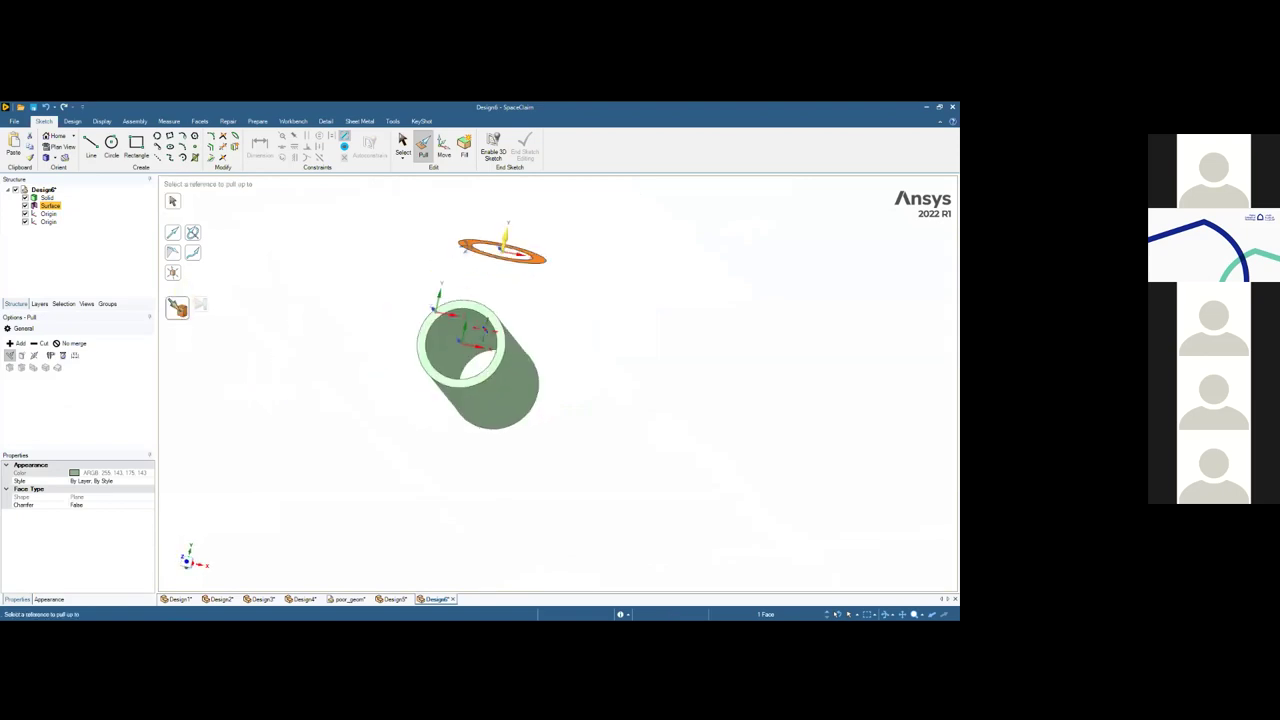
left_click(481, 337)
middle_click_drag(677, 330, 611, 465)
left_click(611, 465)
middle_click_drag(611, 380, 563, 346)
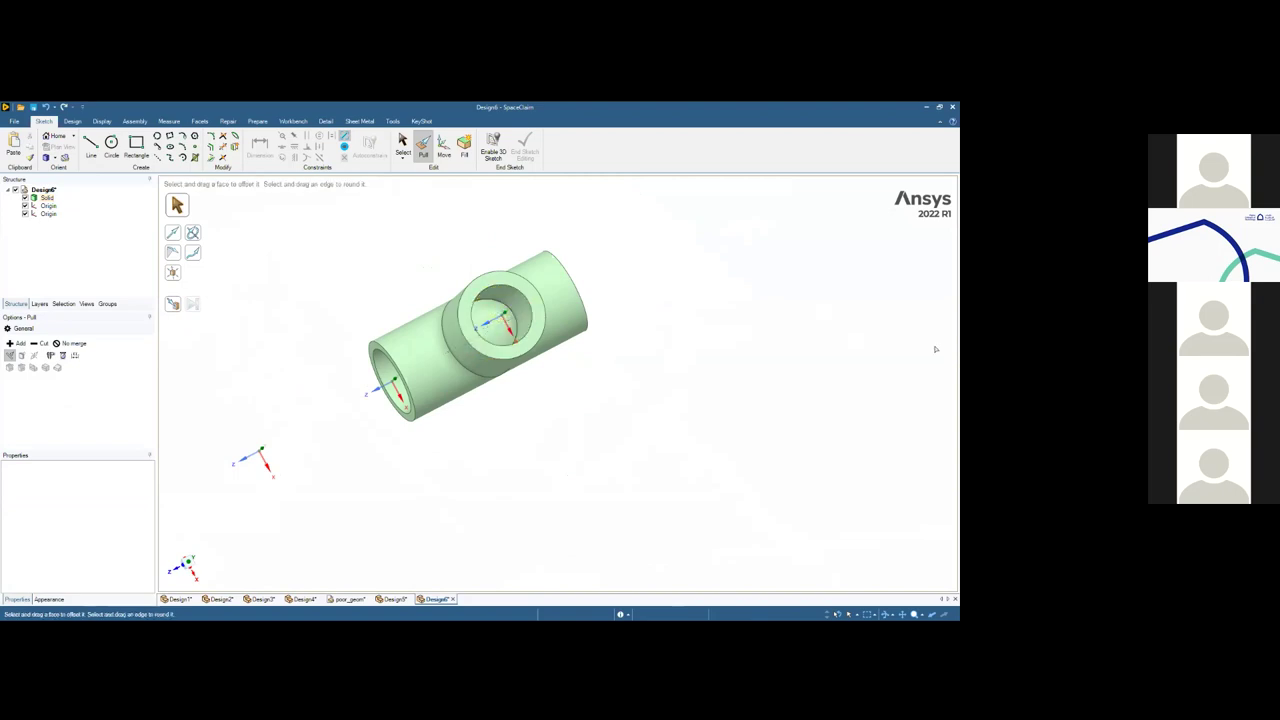
Split the tee body with the branch's inner cylindrical face and remove the plug blocking the bore
left_click(72, 121)
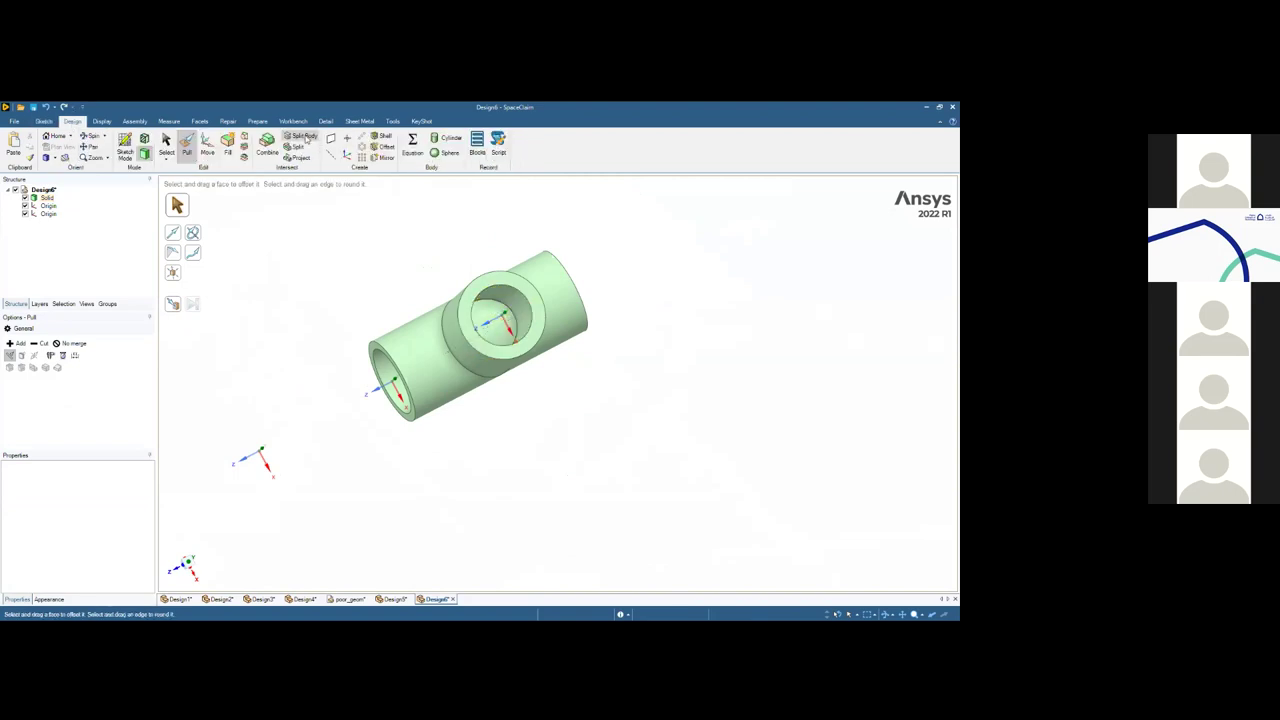
left_click(305, 138)
scroll(495, 315, "up", 3)
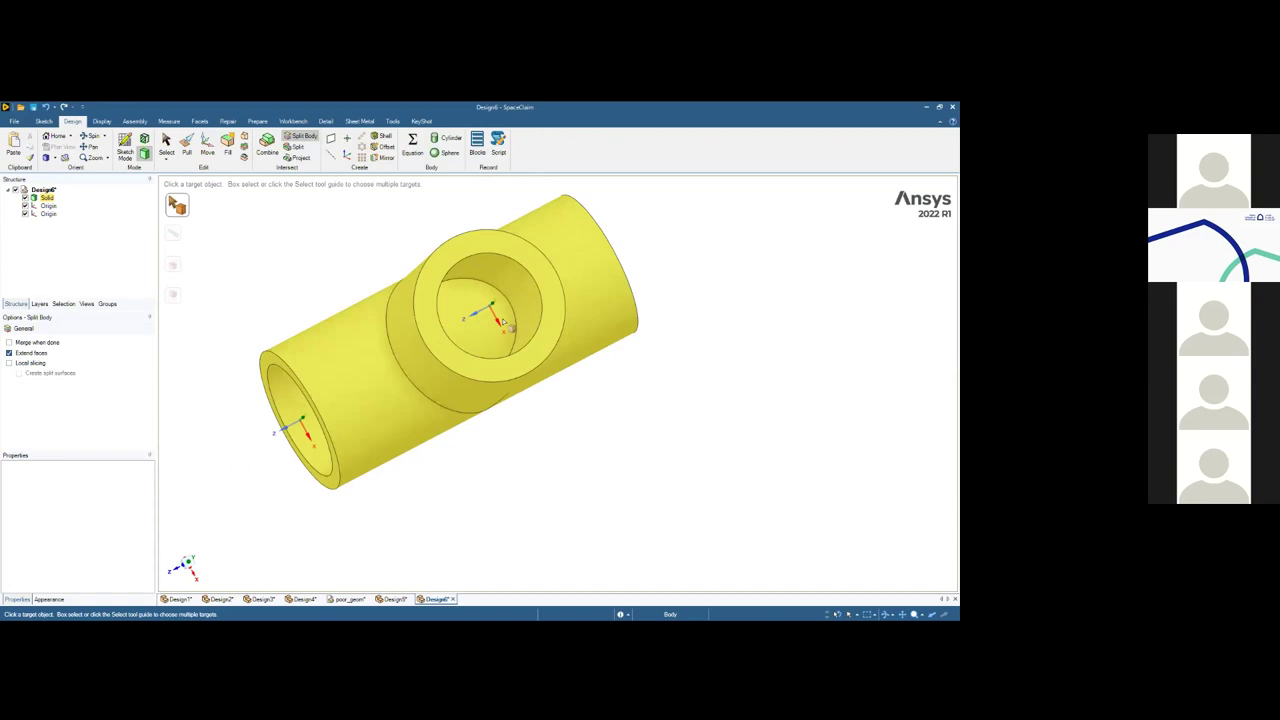
left_click(365, 370)
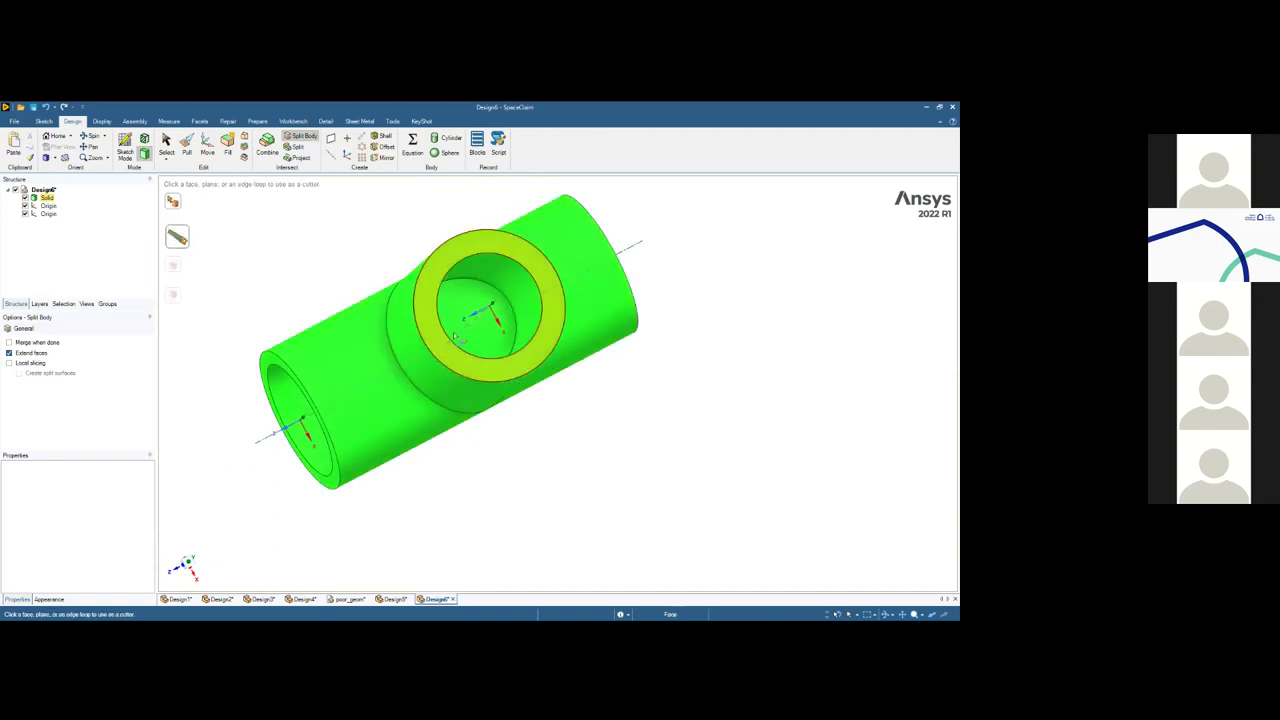
left_click(511, 282)
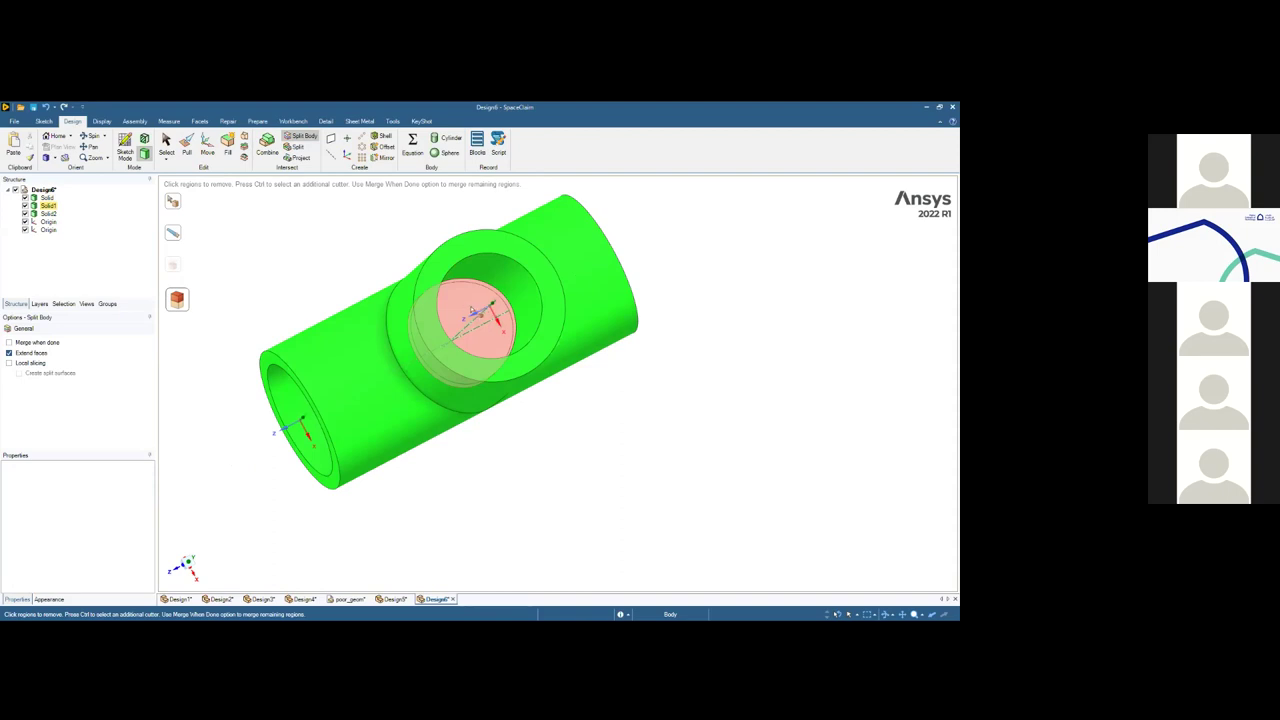
left_click(468, 310)
middle_click_drag(468, 310, 450, 269)
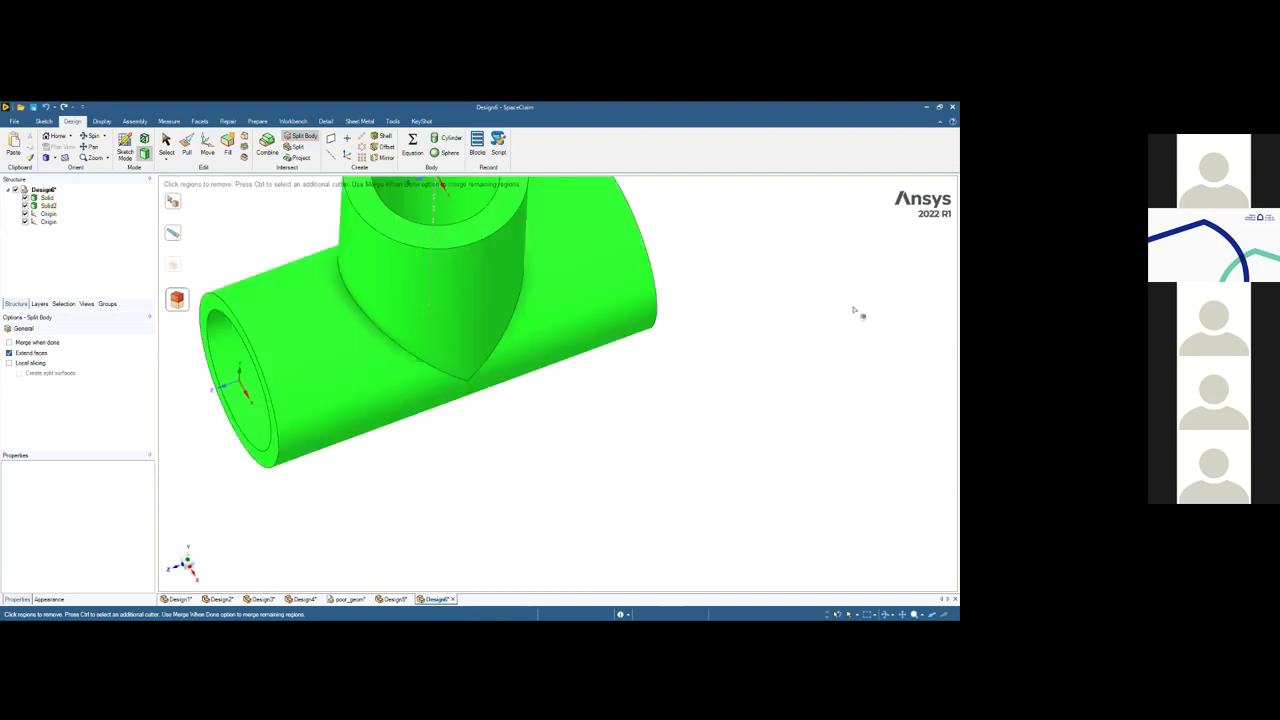
scroll(823, 340, "down", 3)
middle_click_drag(814, 349, 808, 403)
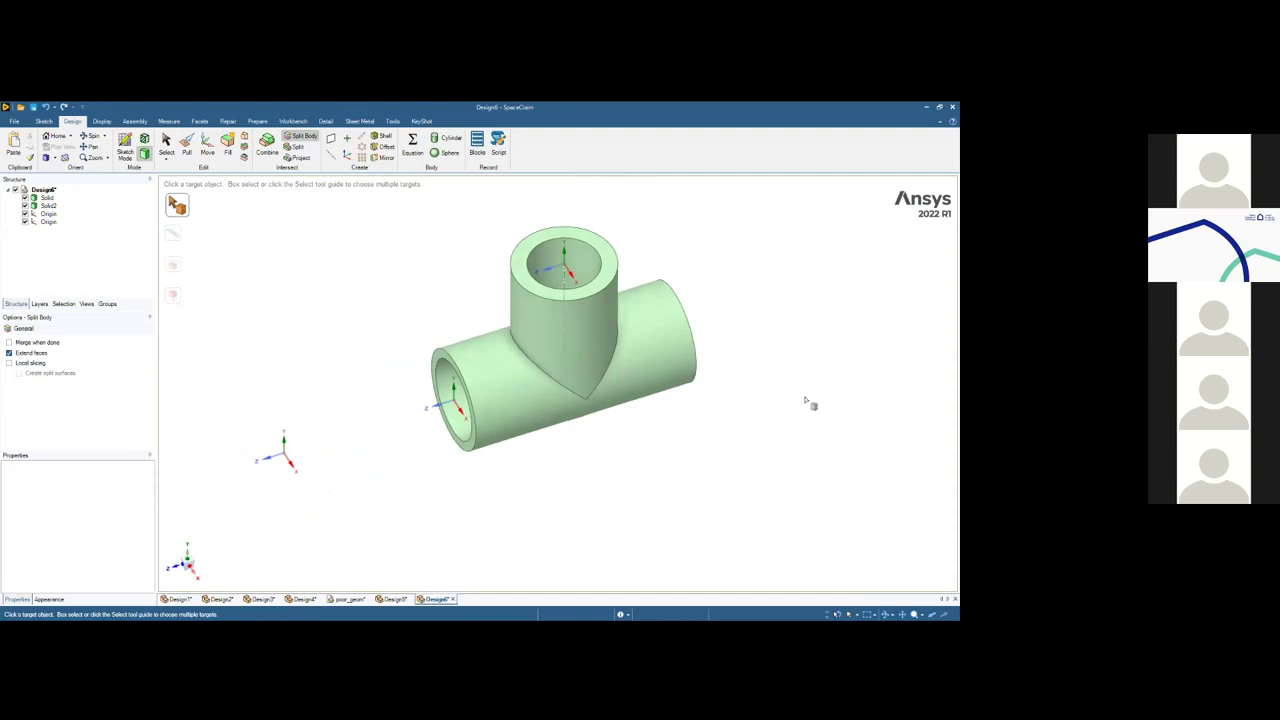
key("Escape")
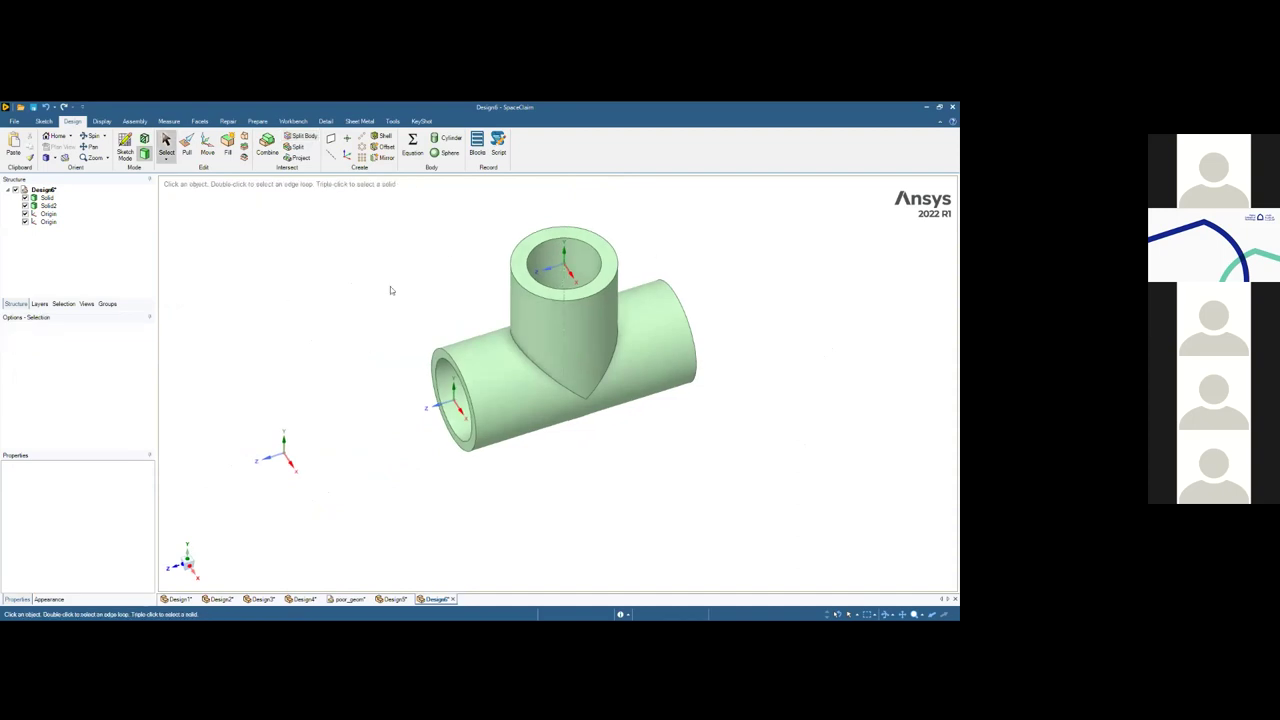
Section the tee lengthwise through the branch axis and view the cut face-on
left_click(125, 145)
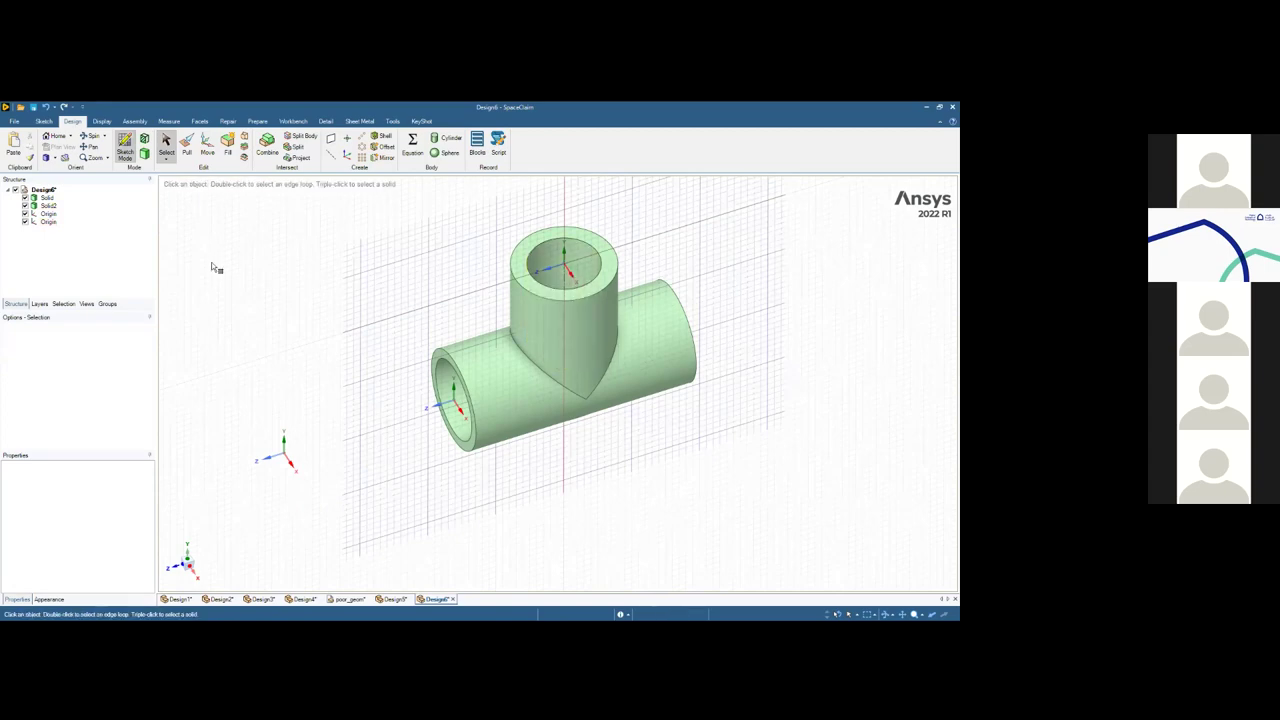
key("d")
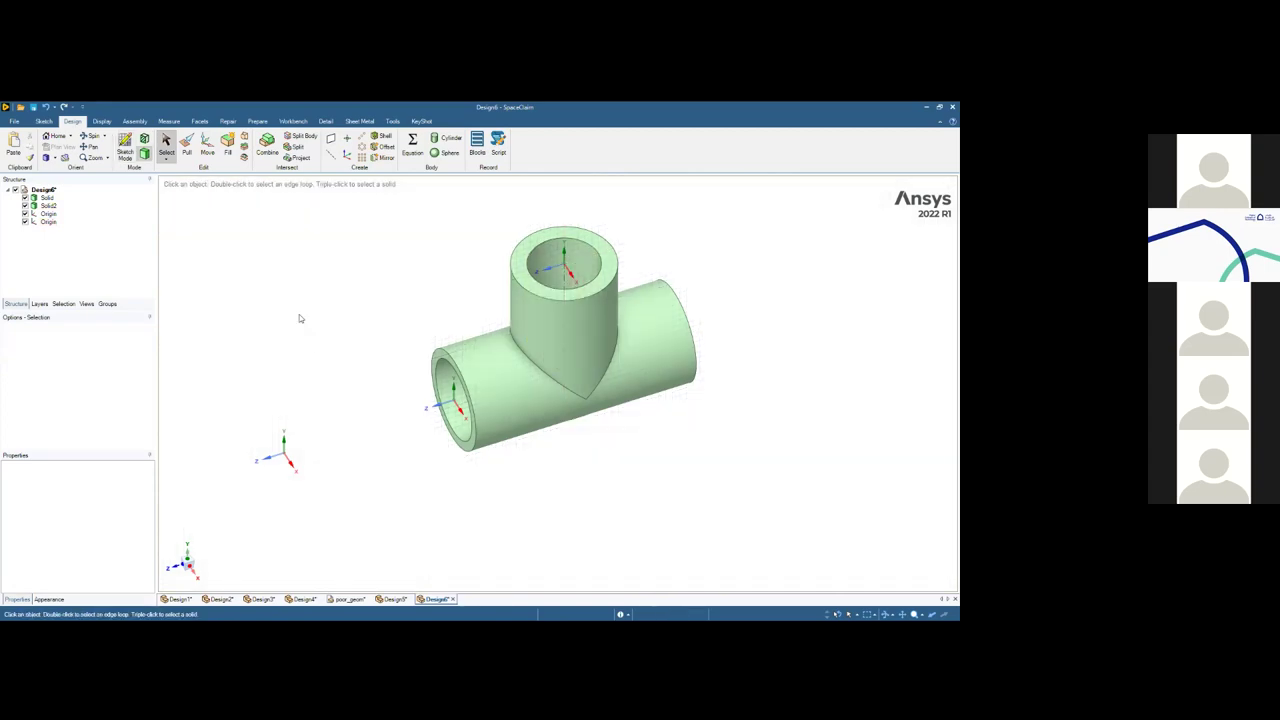
left_click(125, 147)
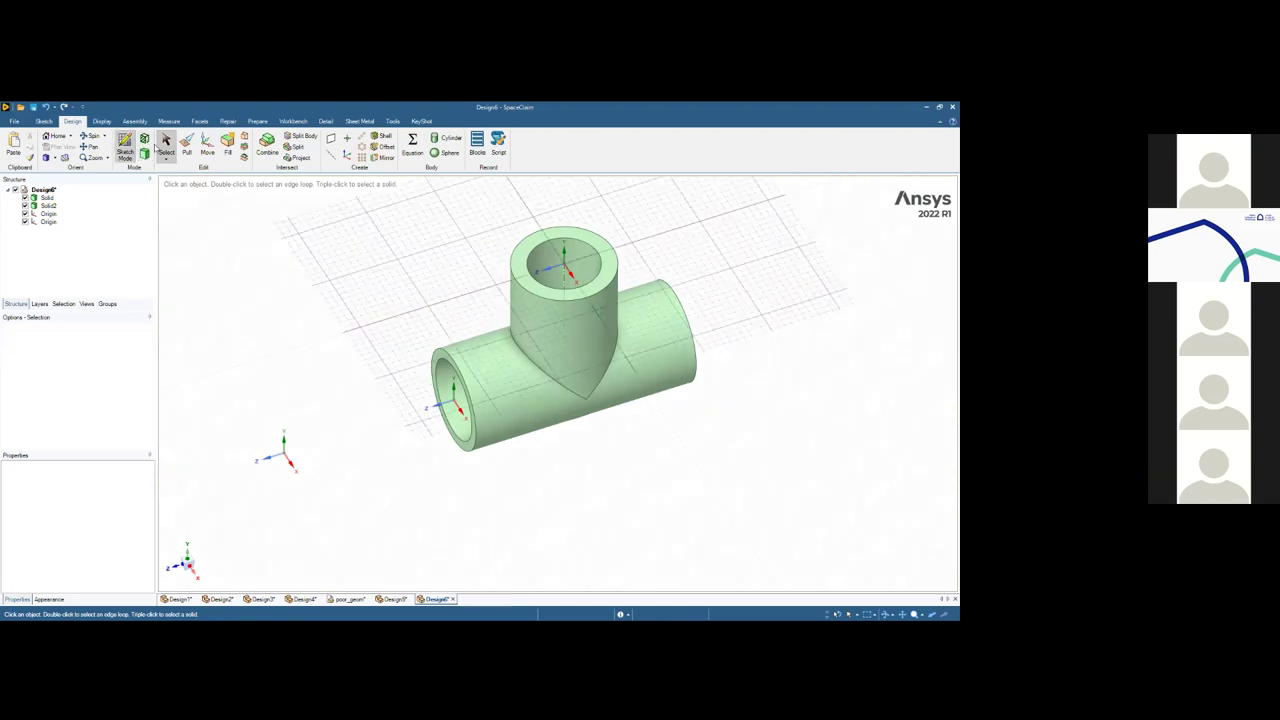
left_click(584, 278)
key("x")
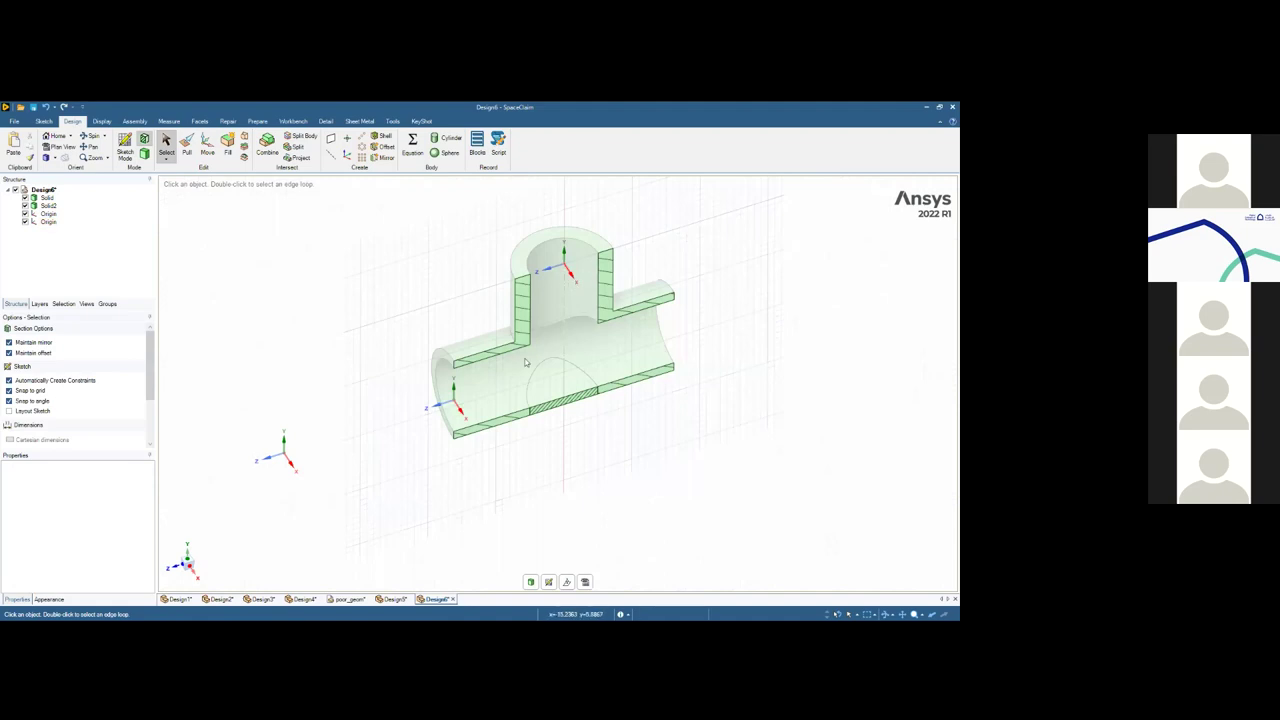
left_click(549, 581)
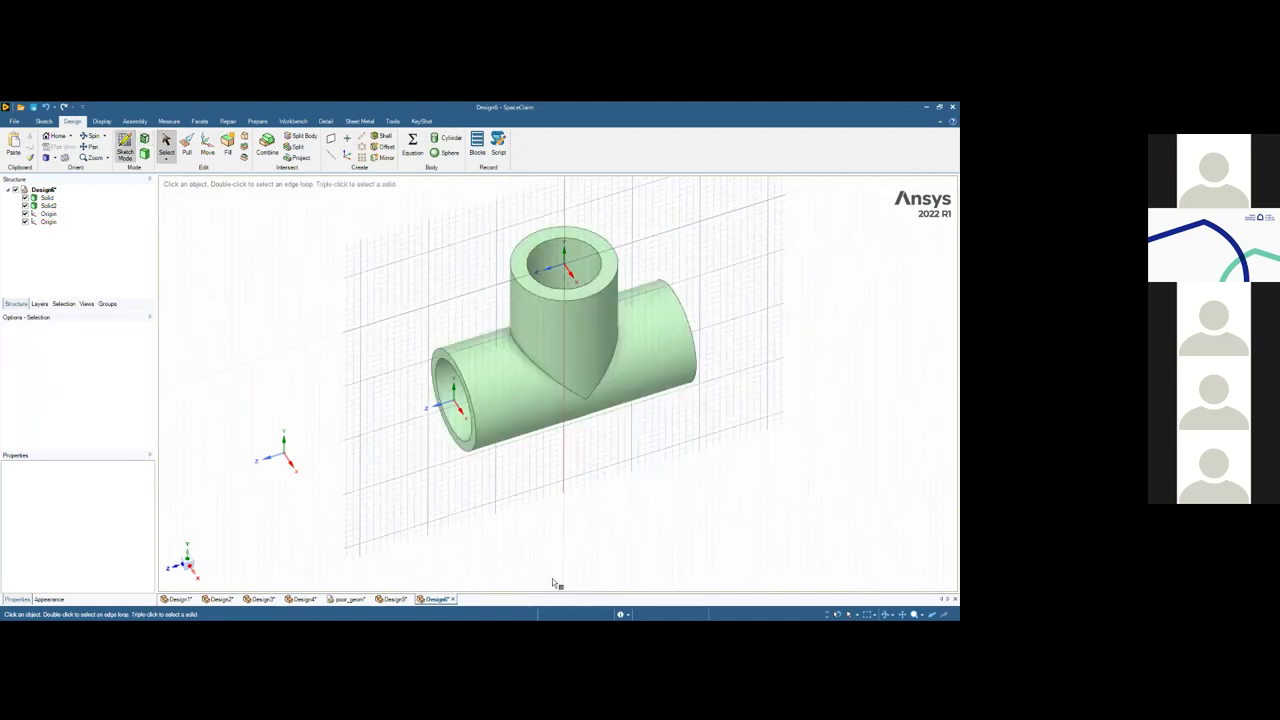
key("x")
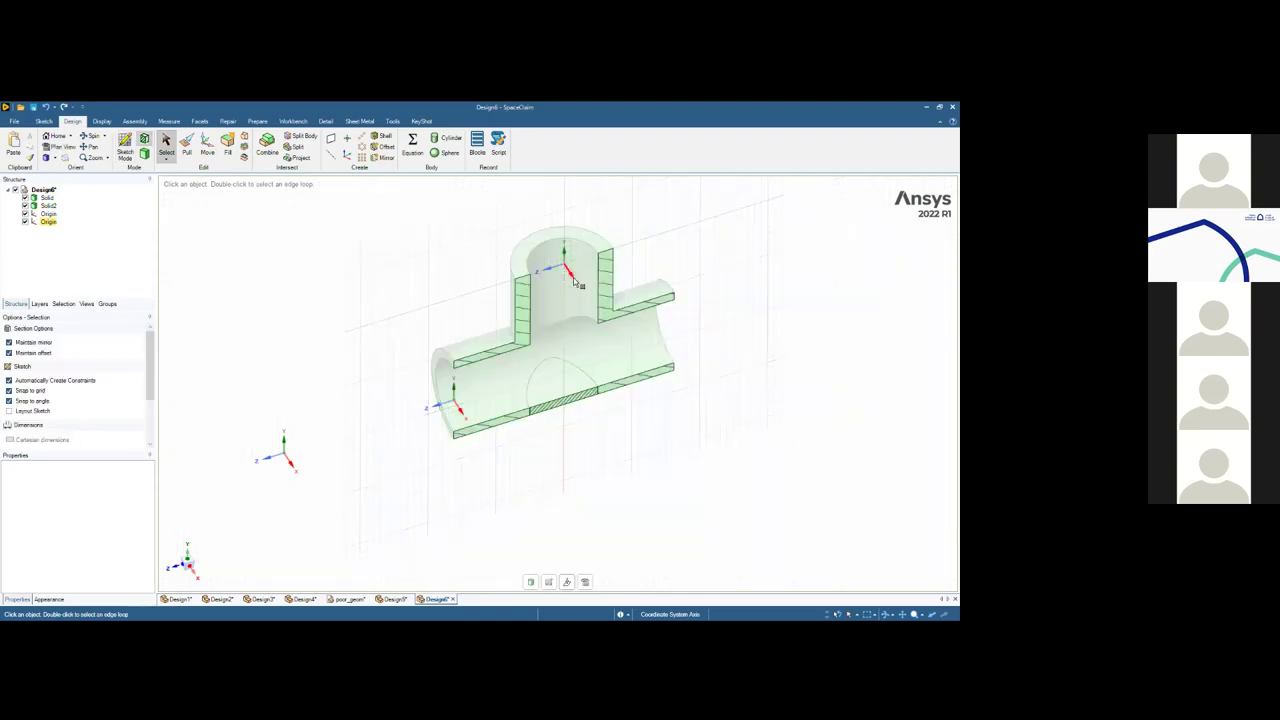
left_click(586, 582)
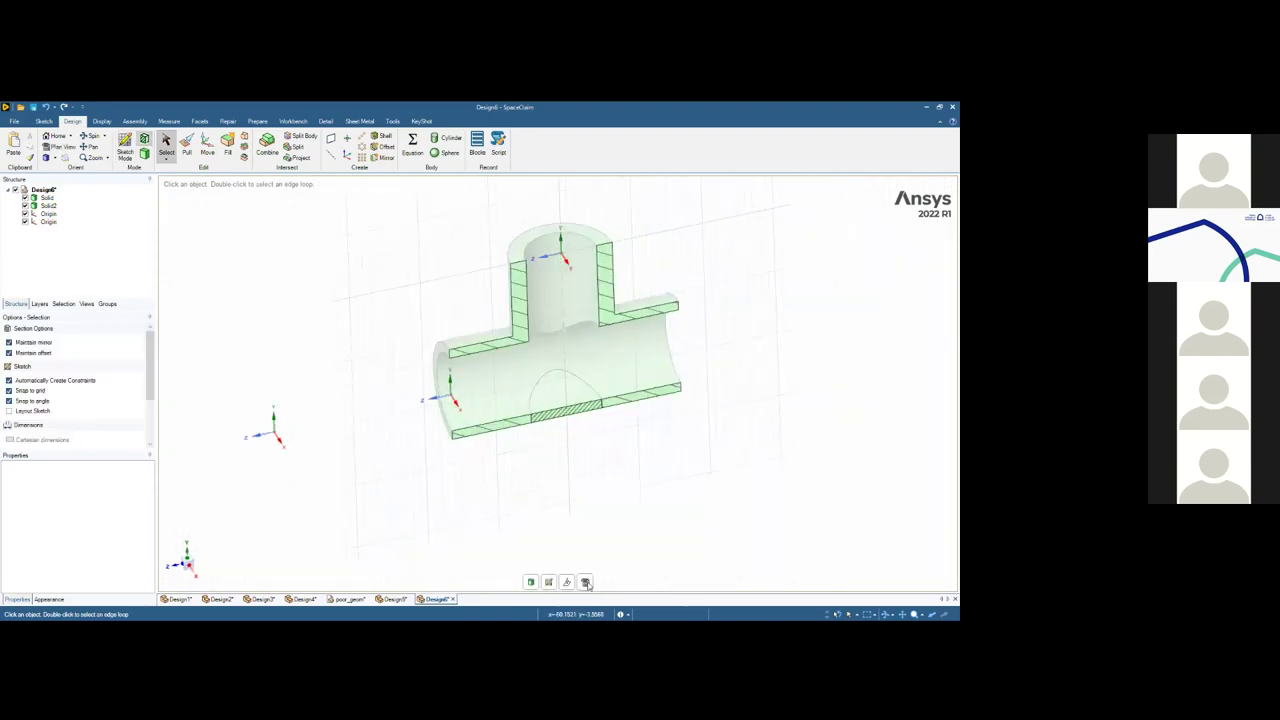
scroll(507, 350, "up", 4)
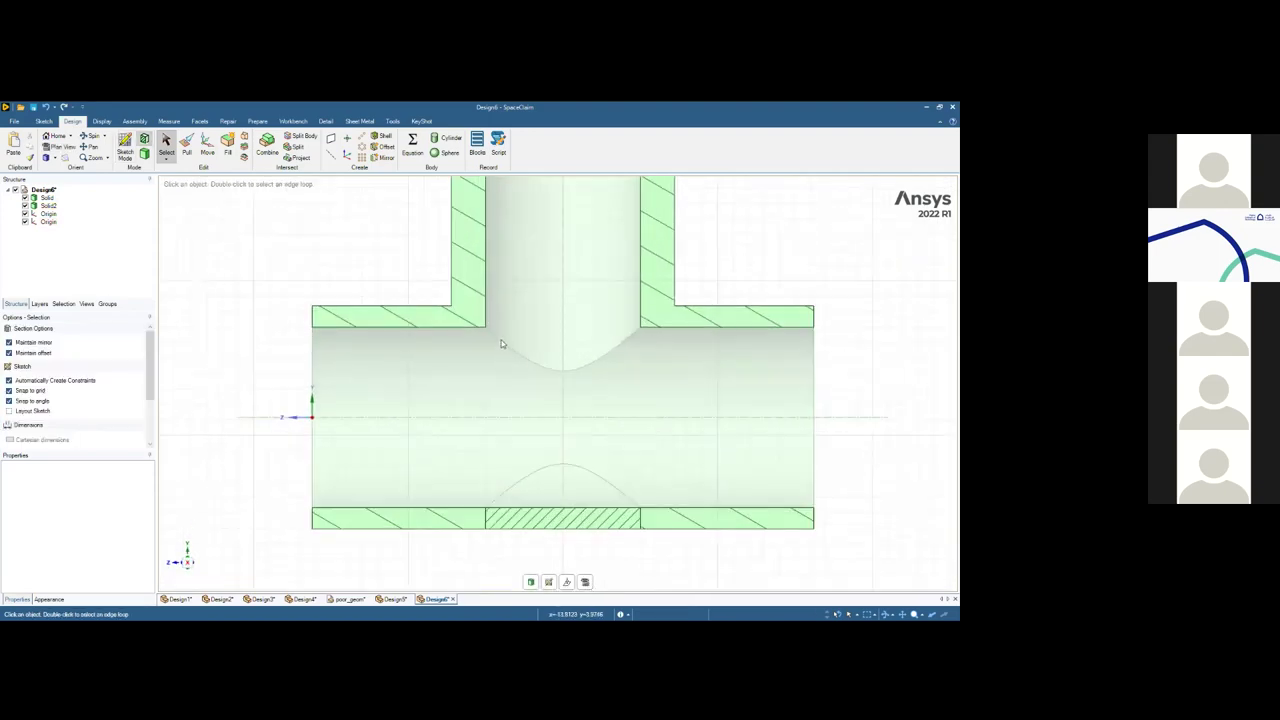
Round the inner edge where the branch bore meets the main bore to a radius of about 1.1 mm, and restore the full solid view
scroll(502, 343, "up", 1)
key("p")
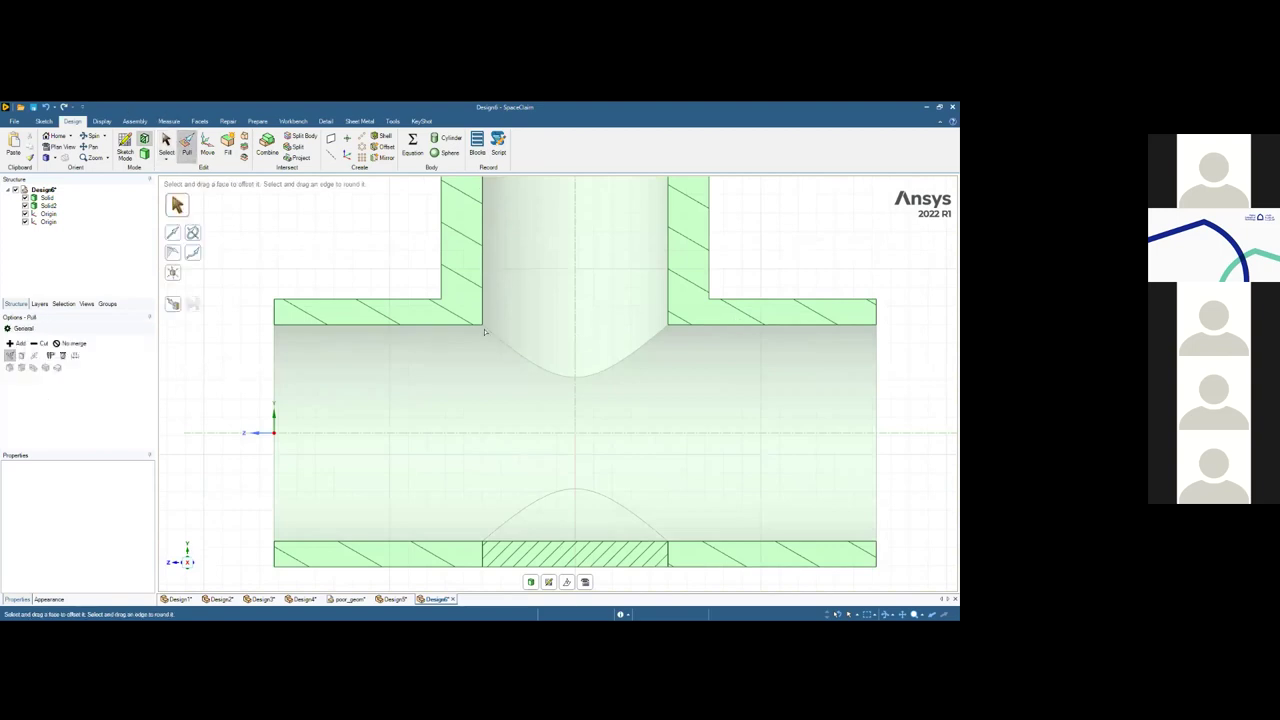
left_click(483, 327)
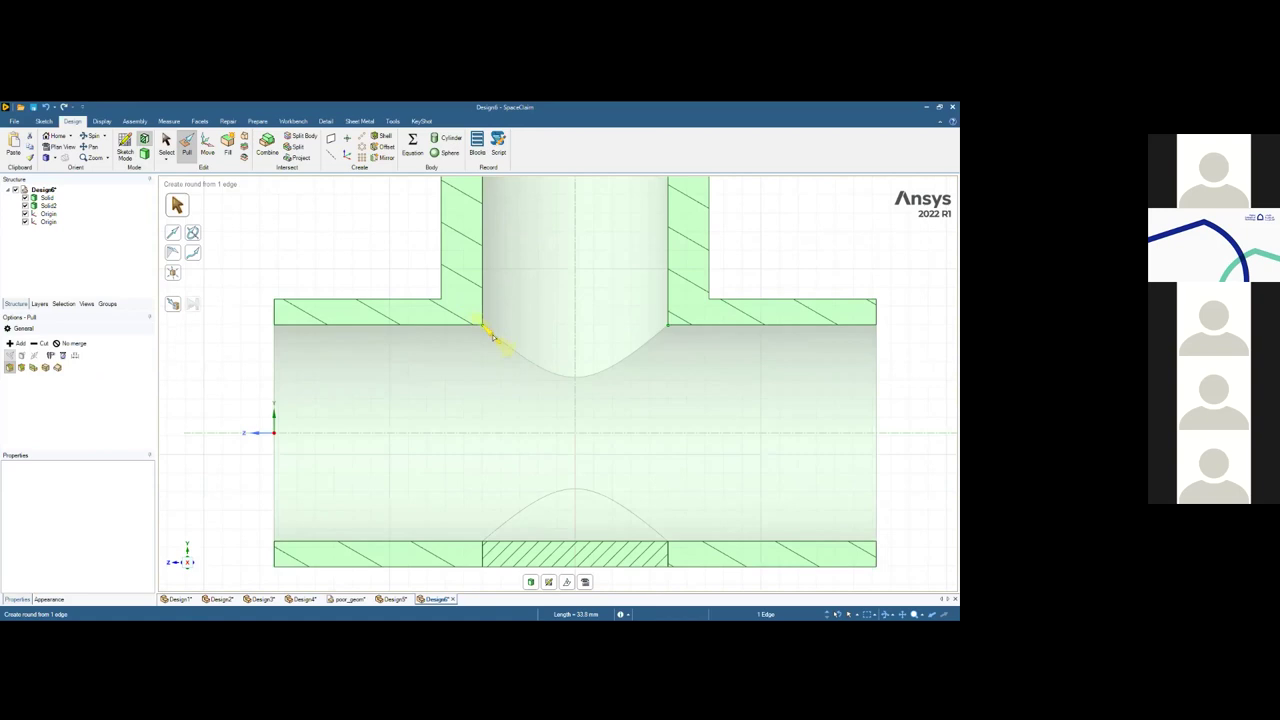
left_click_drag(492, 337, 460, 286)
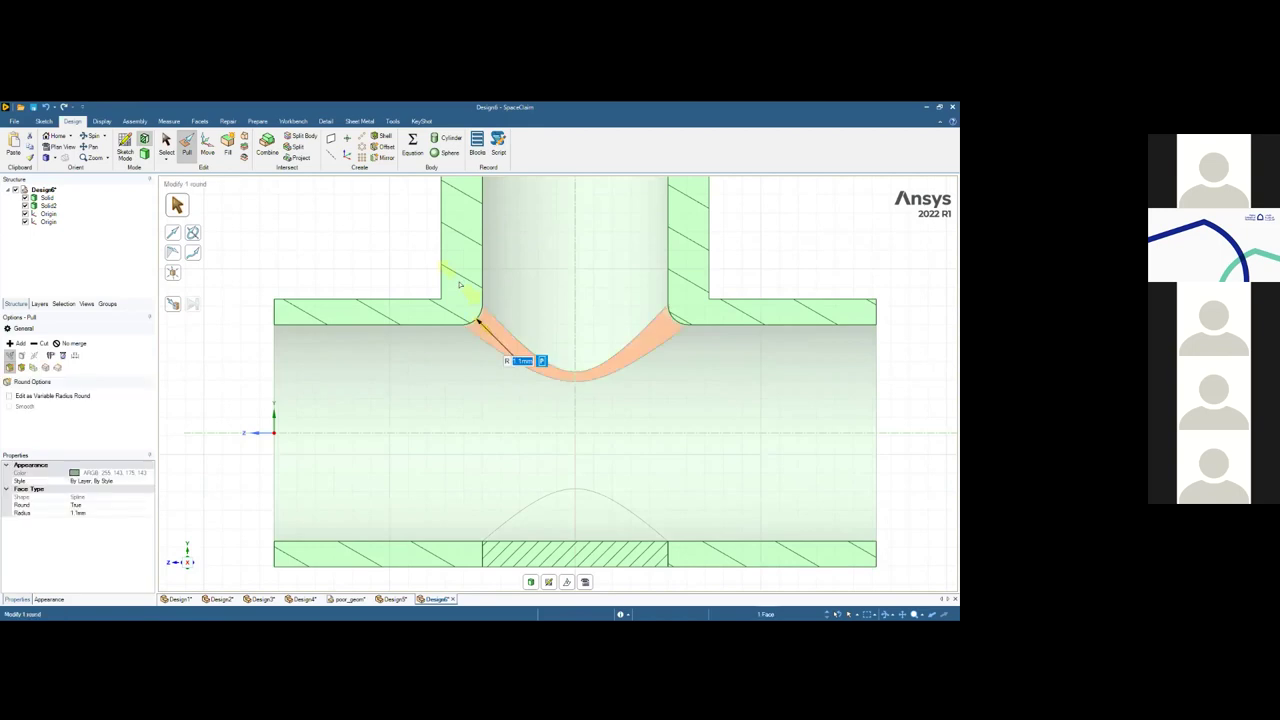
left_click(531, 582)
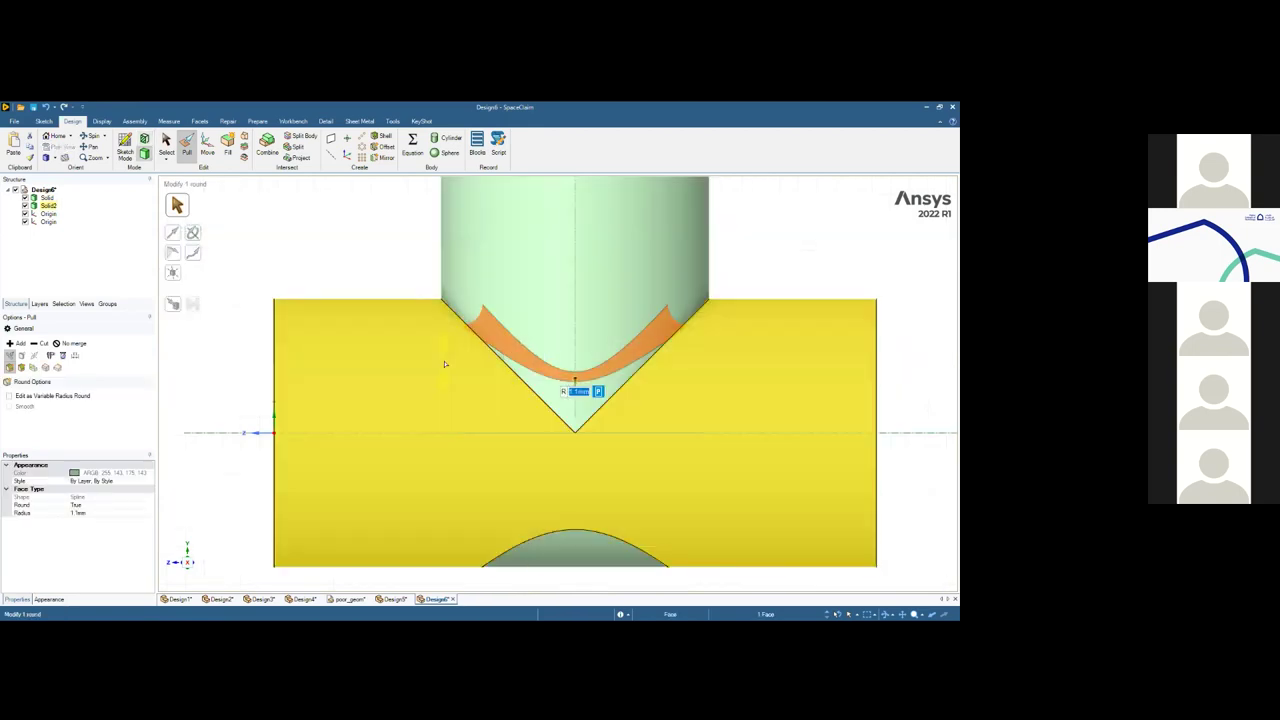
Merge the separate plug body in the main pipe's lower wall with the rest of the tee using Combine
middle_click_drag(437, 367, 777, 414)
left_click(740, 400)
left_click(421, 466)
key("s")
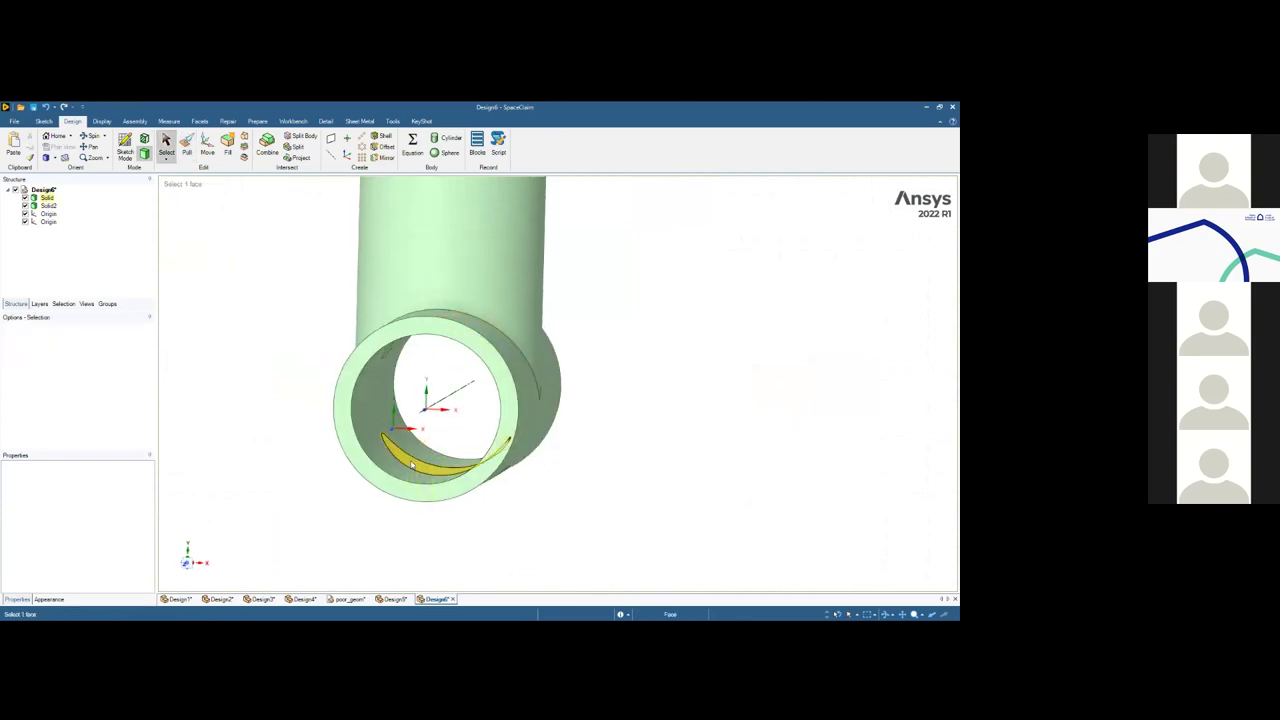
key("i")
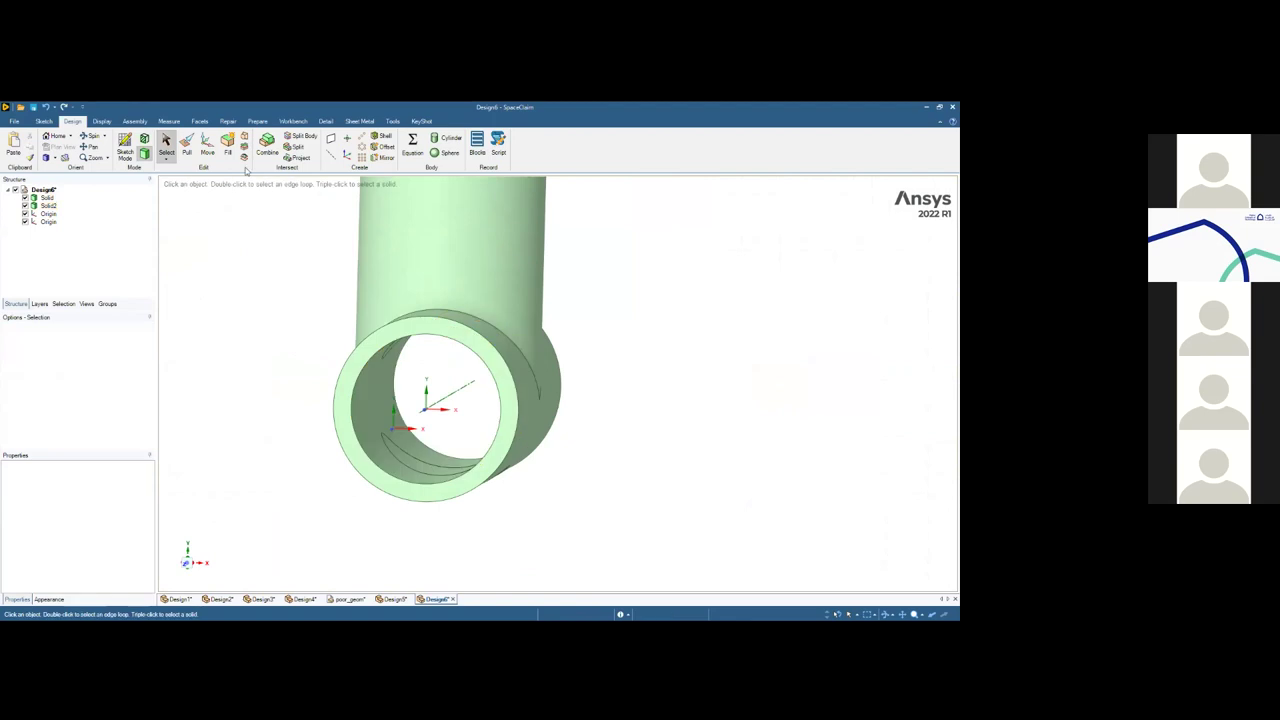
left_click(428, 470)
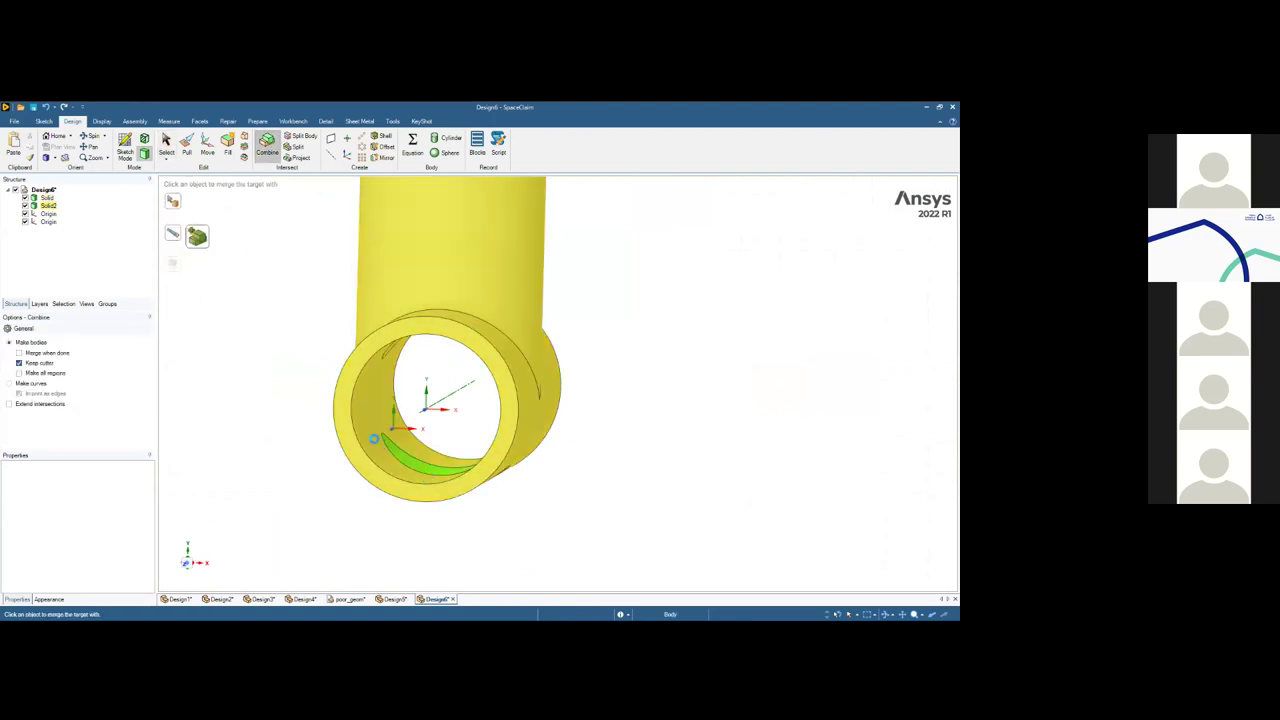
left_click(373, 438)
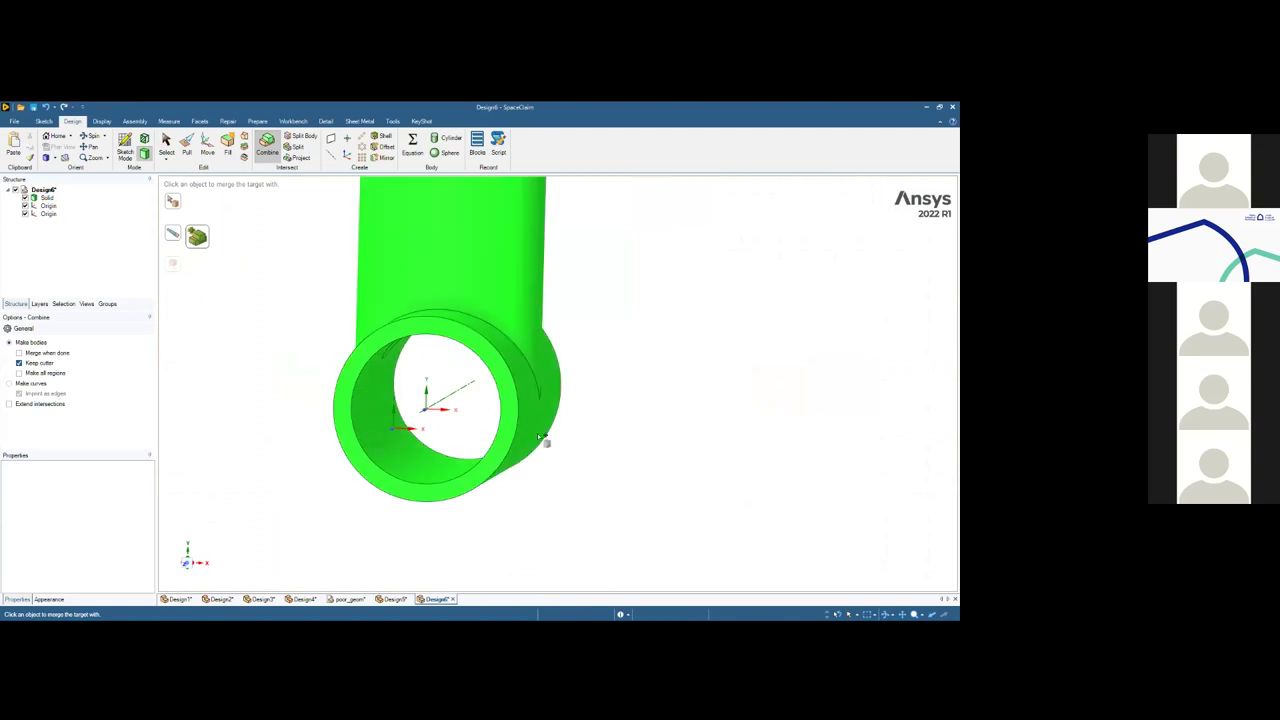
key("h")
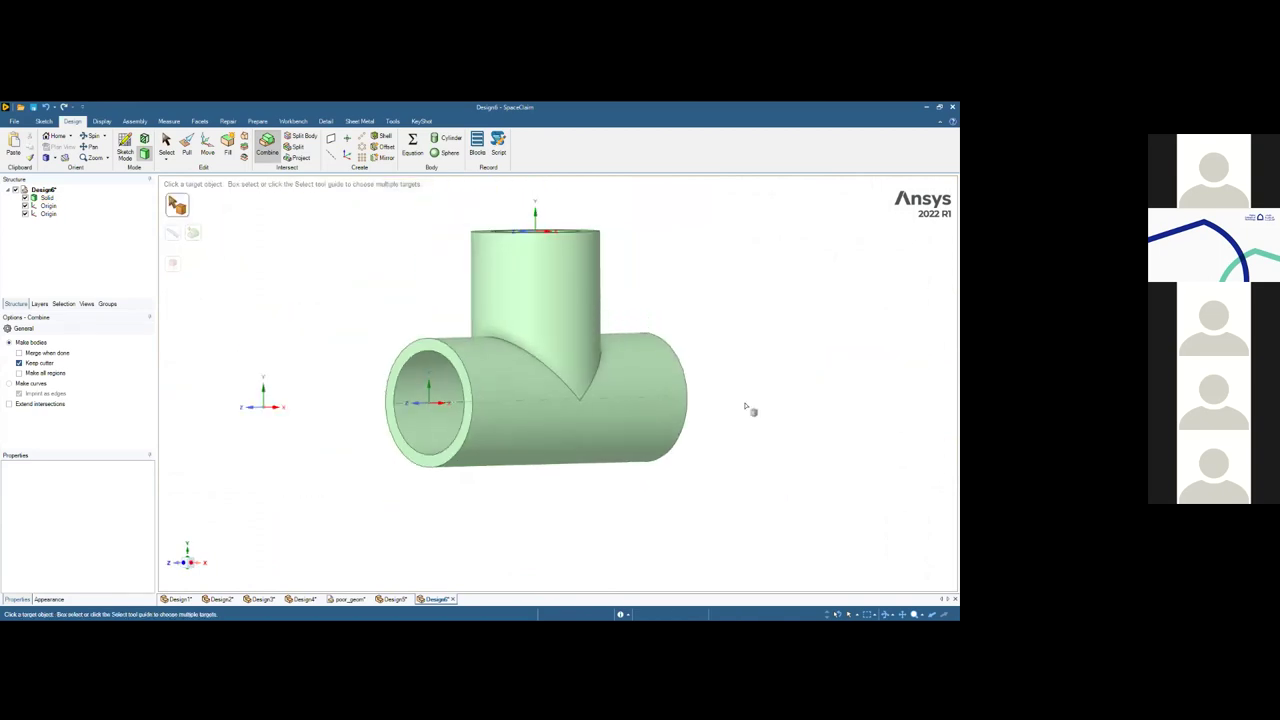
Inspect the merged tee's inner round and pipe wall in a lengthwise section, and restore the full solid view
left_click(164, 143)
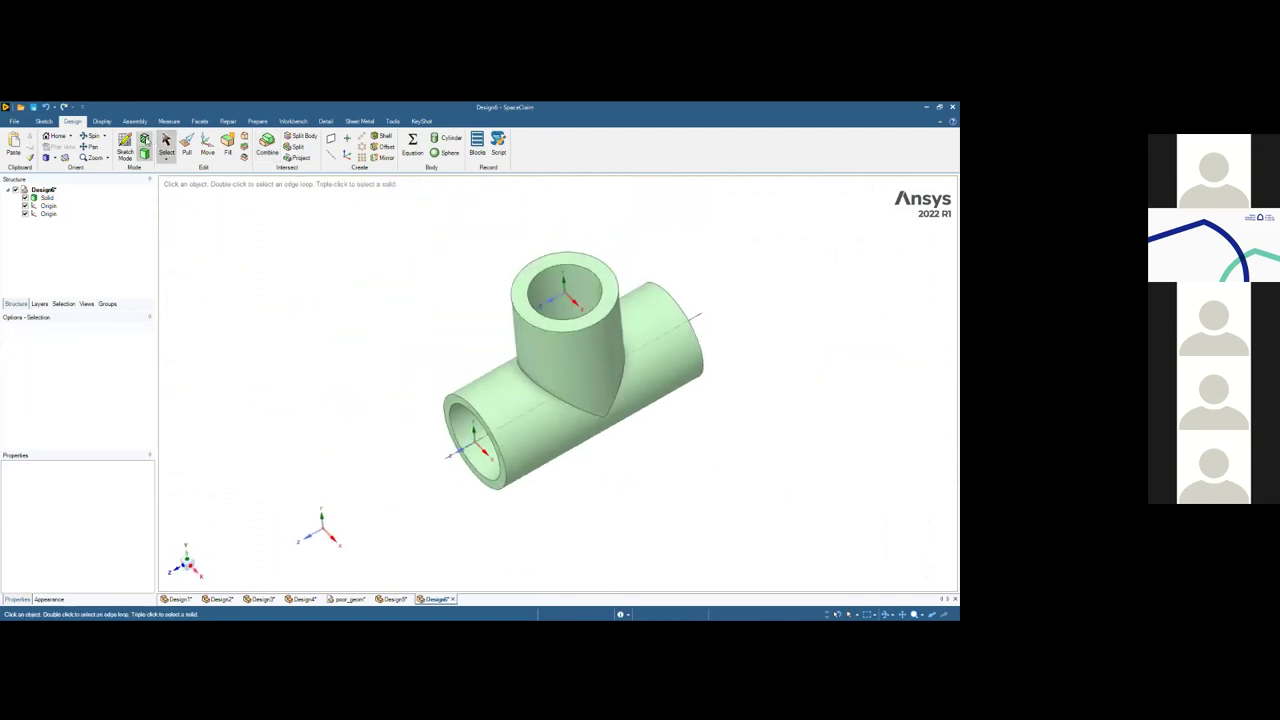
left_click(124, 145)
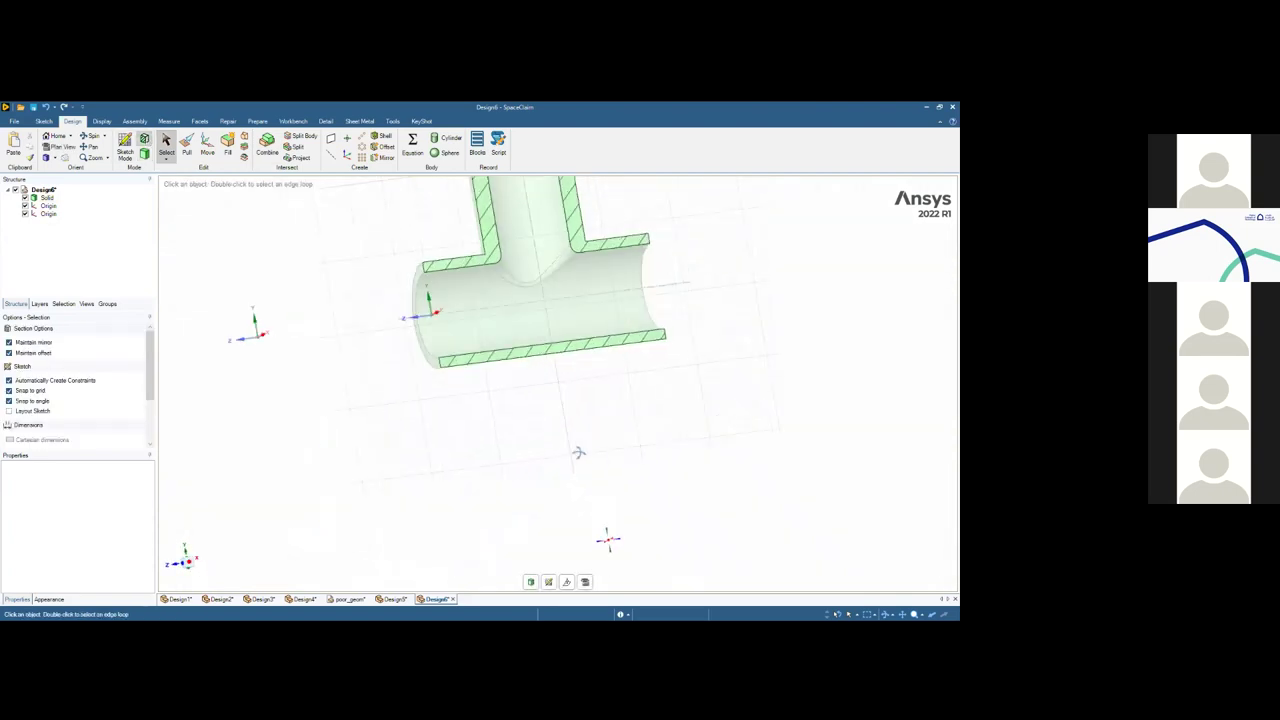
scroll(600, 305, "up", 5)
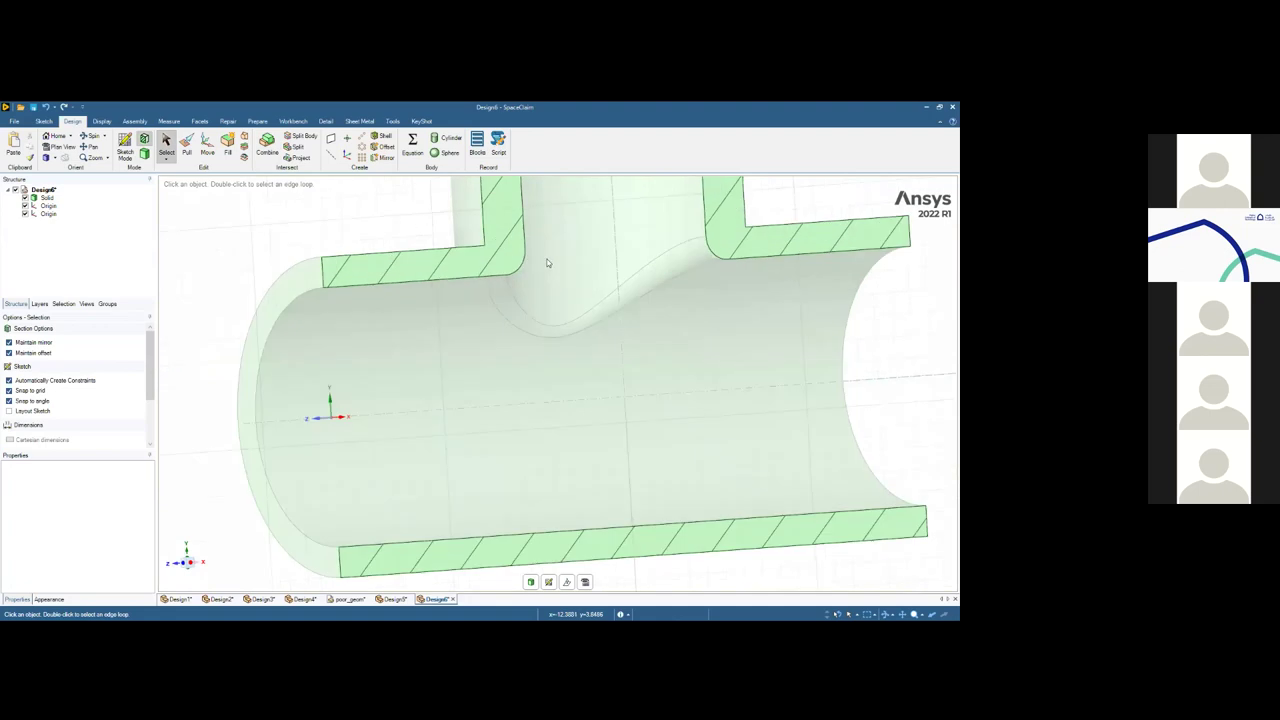
middle_click_drag(700, 263, 650, 362)
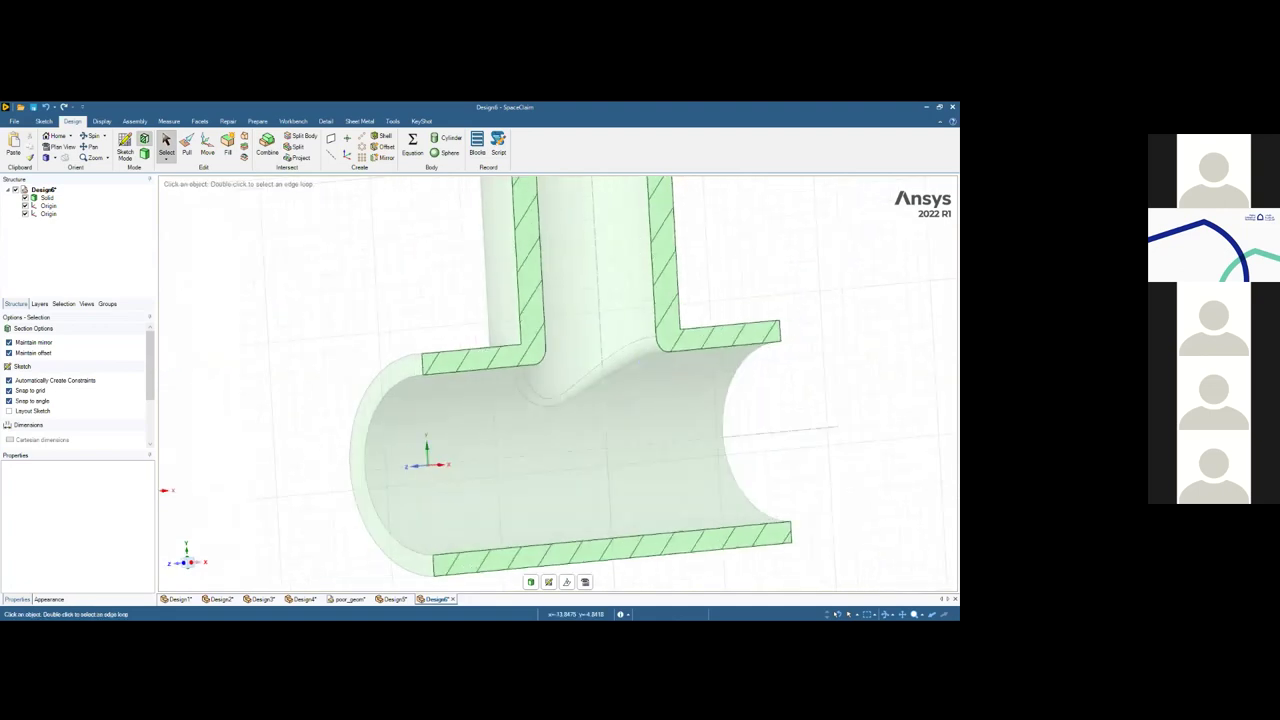
left_click(531, 582)
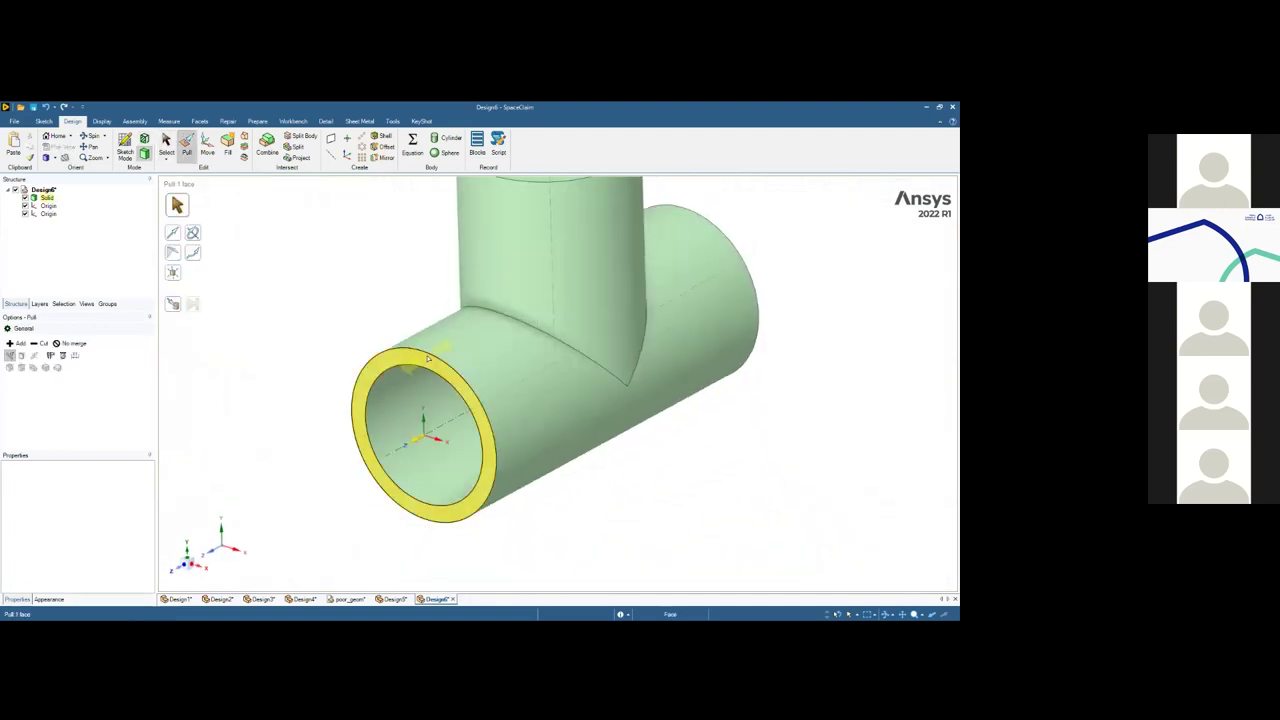
Round the two outer edges where the branch meets the main pipe with Pull
key("s")
left_click(490, 312)
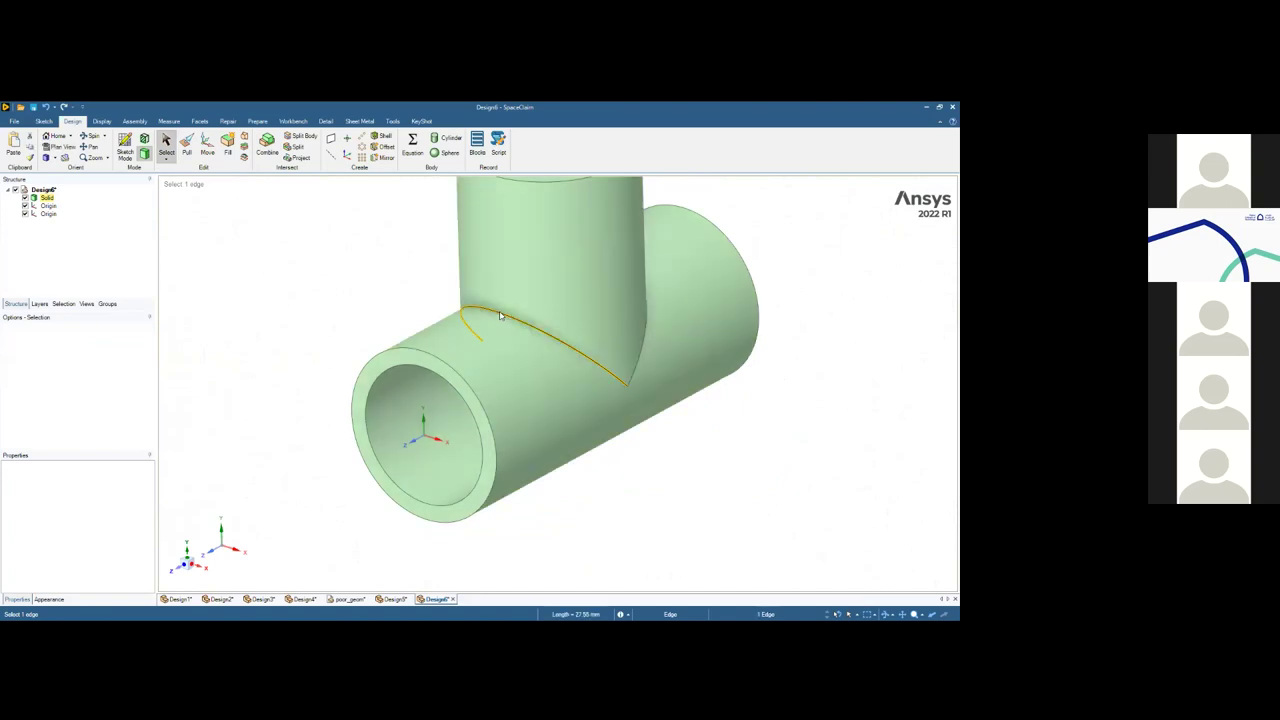
left_click(645, 343, "ctrl")
key("p")
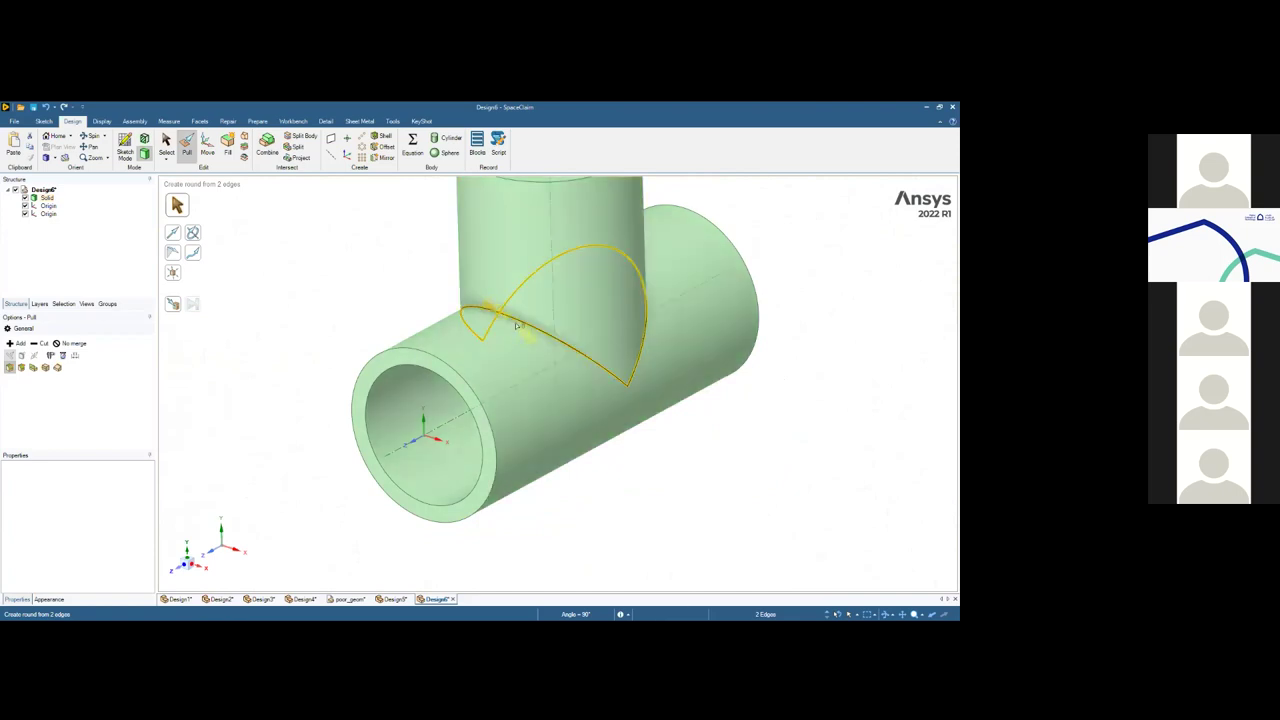
left_click_drag(471, 298, 391, 300)
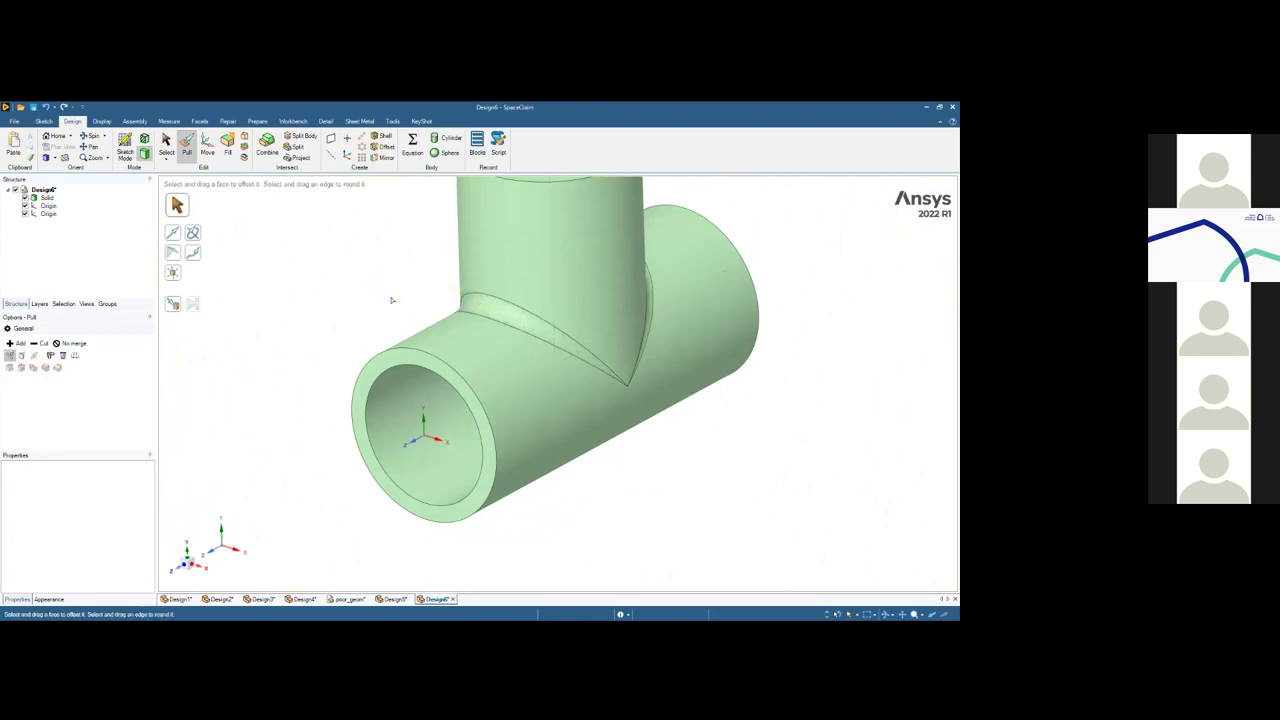
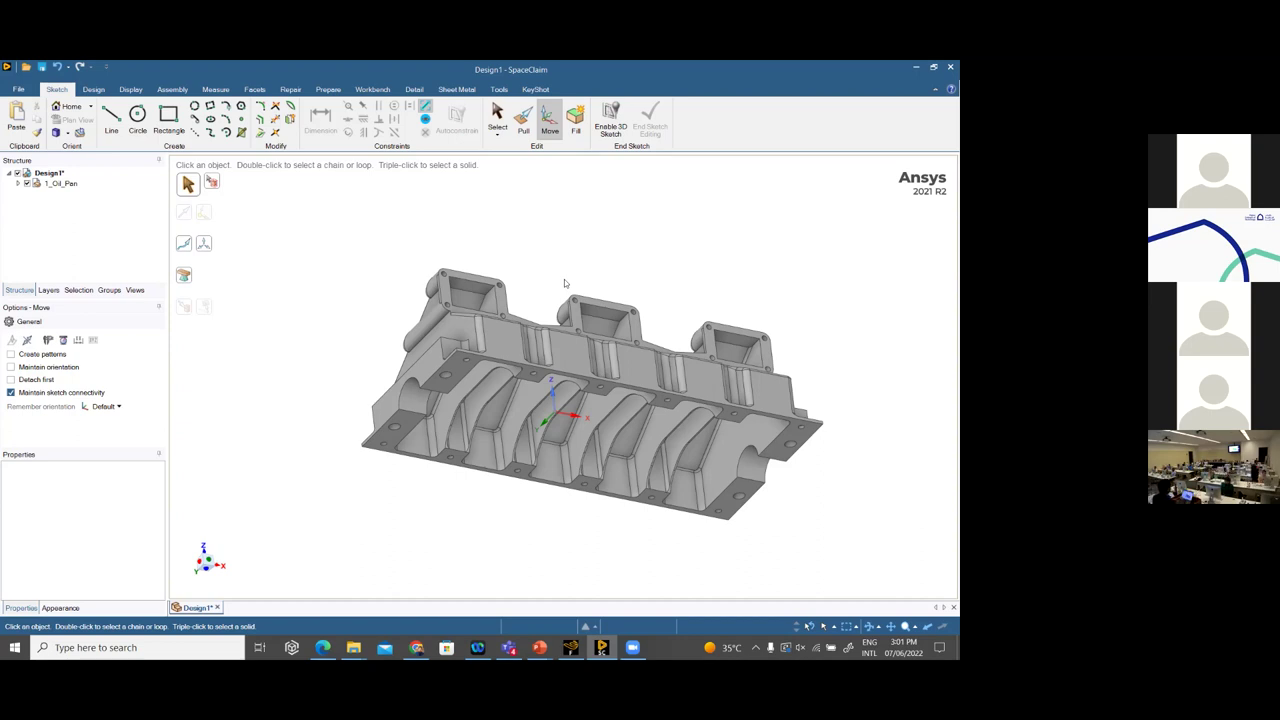
Examine the oil pan model from its ends, ribbed underside and port side
middle_click_drag(641, 361, 418, 307)
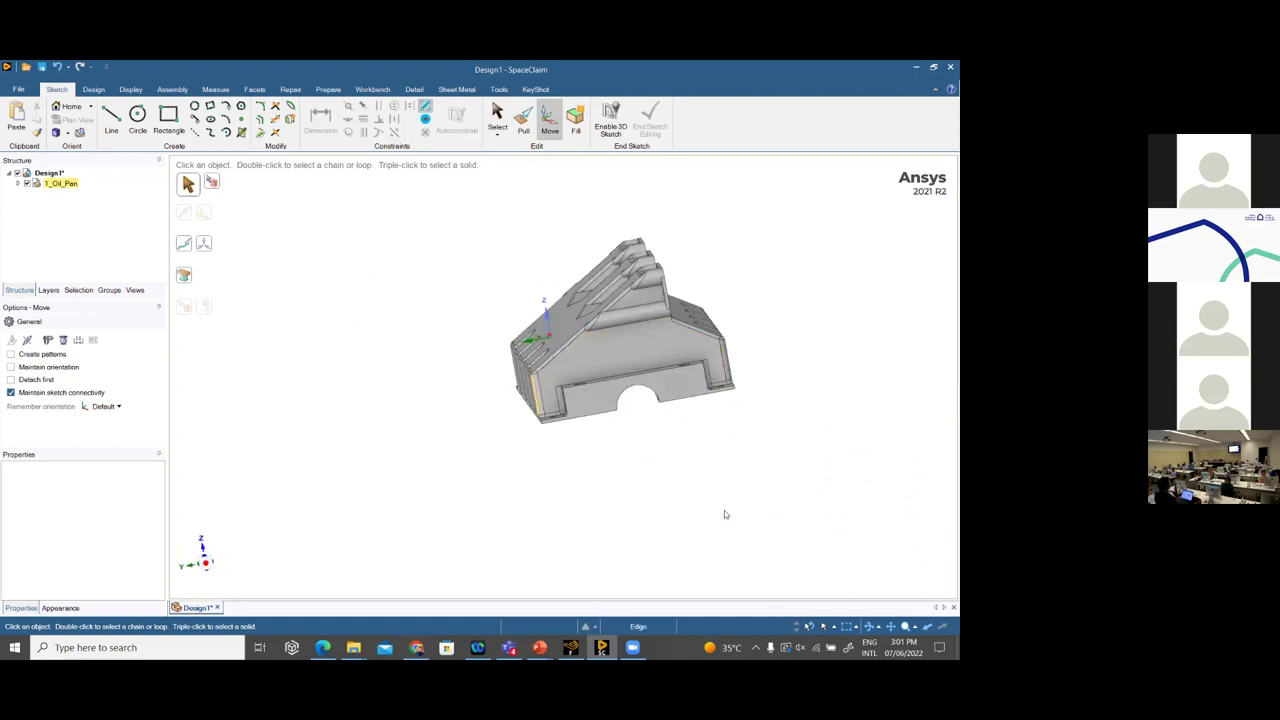
middle_click_drag(858, 535, 470, 290)
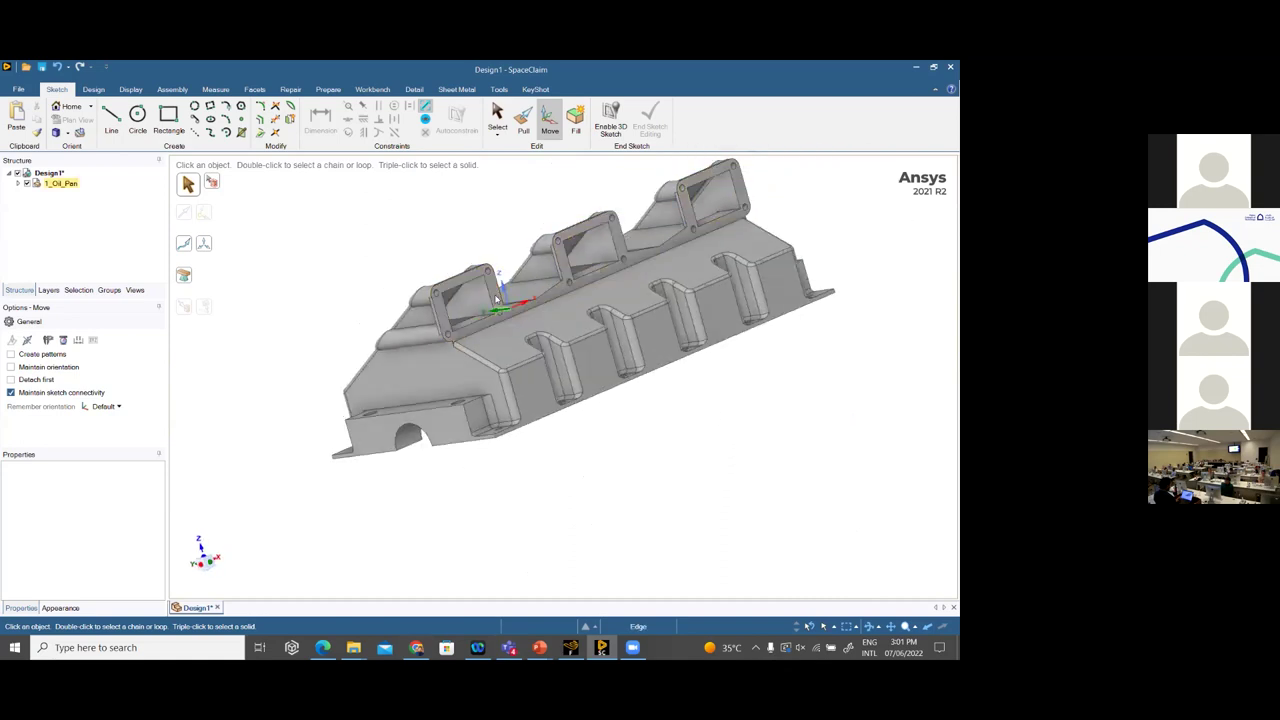
middle_click_drag(769, 449, 723, 357)
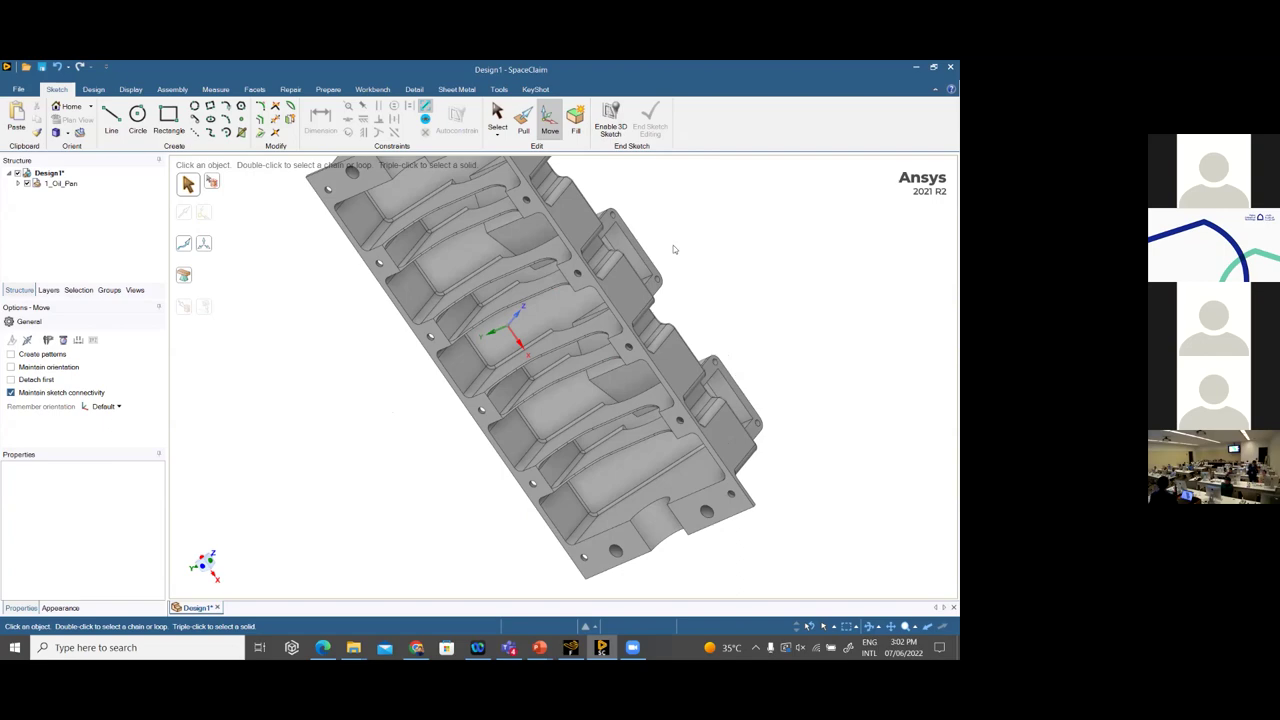
middle_click_drag(592, 314, 790, 360)
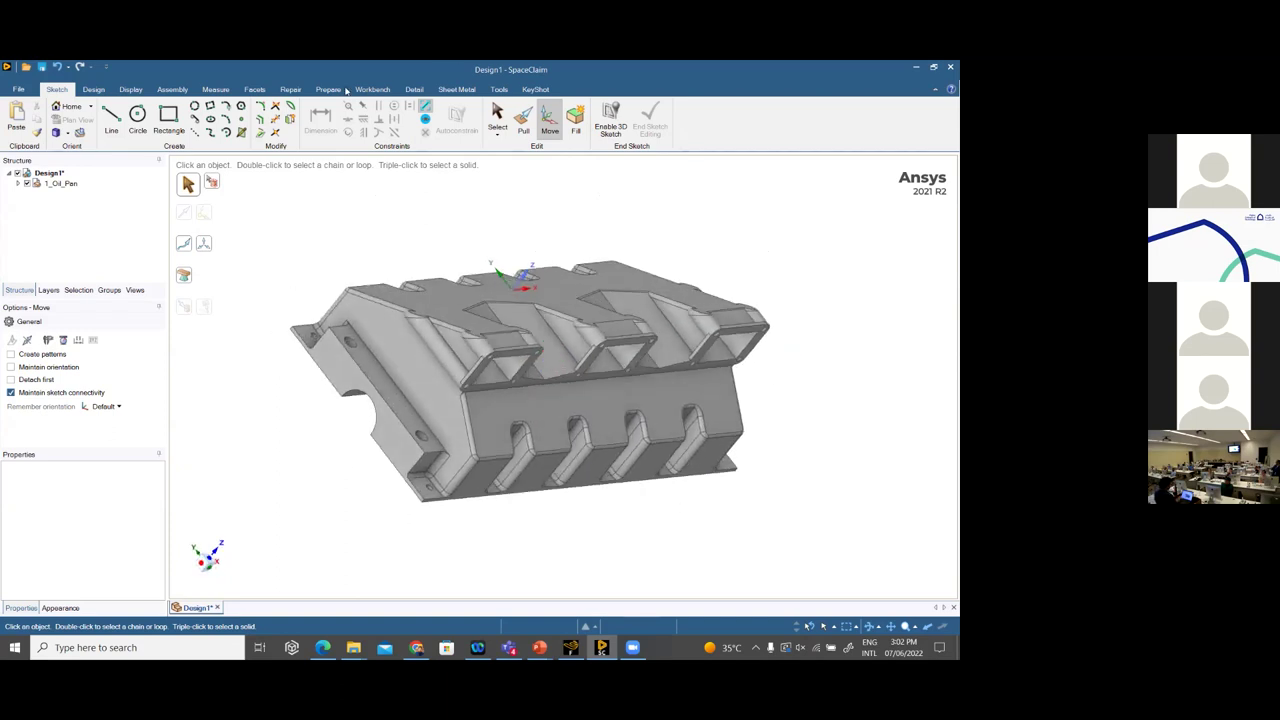
left_click(322, 91)
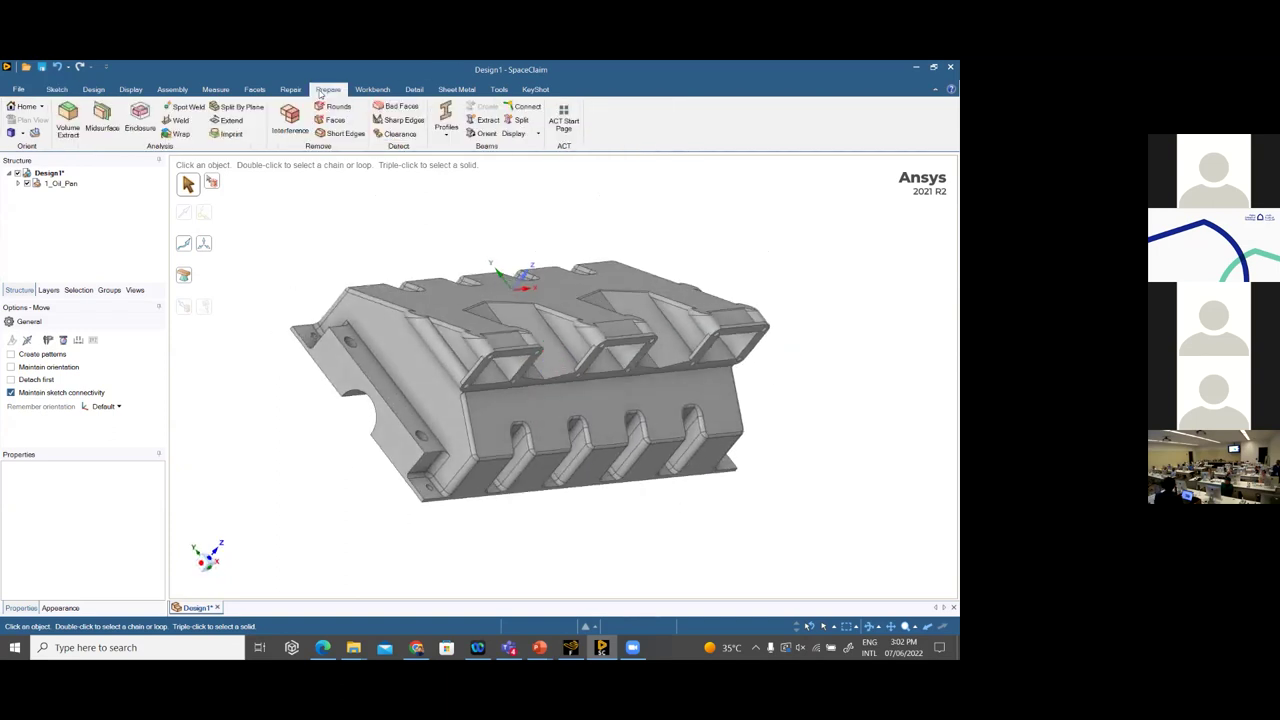
left_click(86, 92)
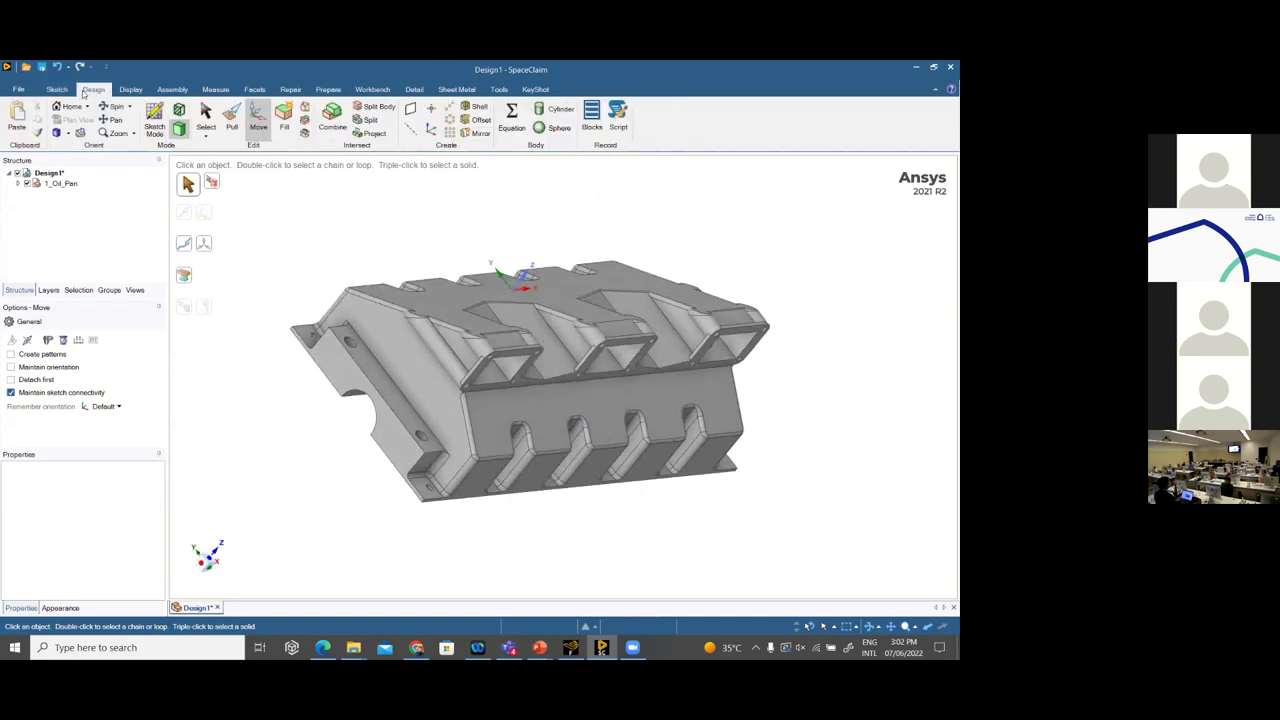
left_click(62, 91)
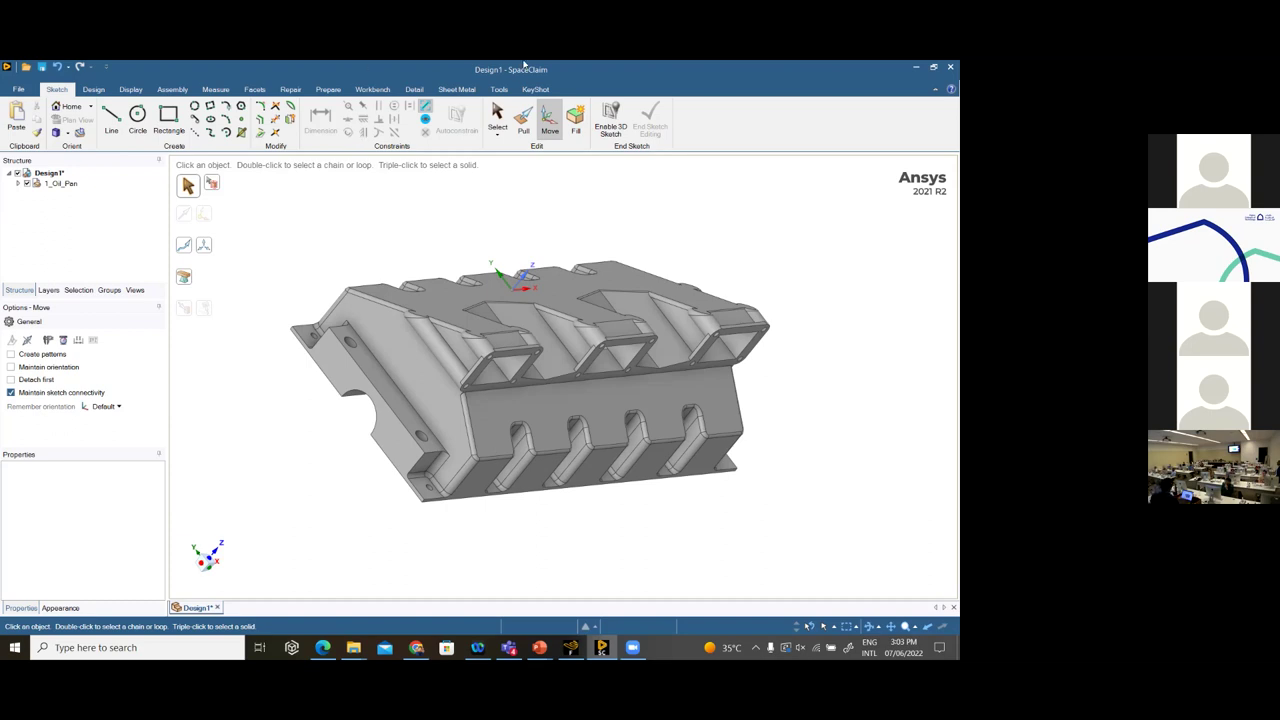
left_click(129, 90)
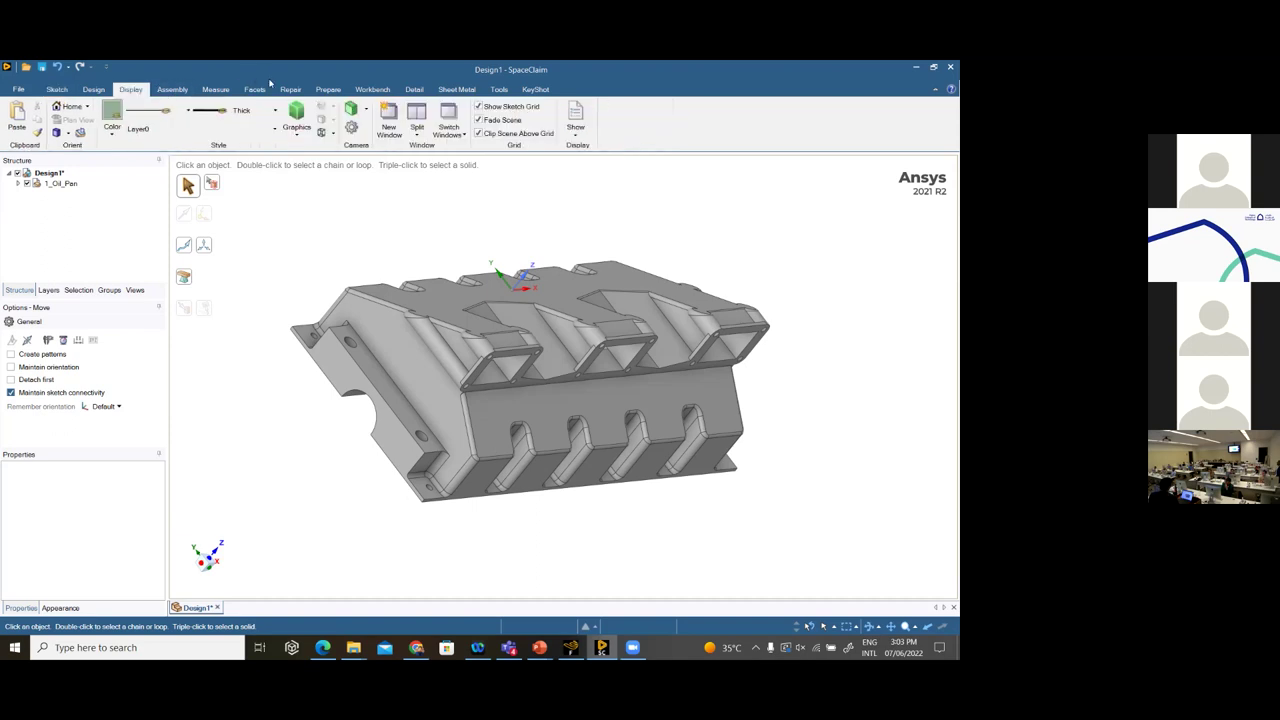
left_click(290, 89)
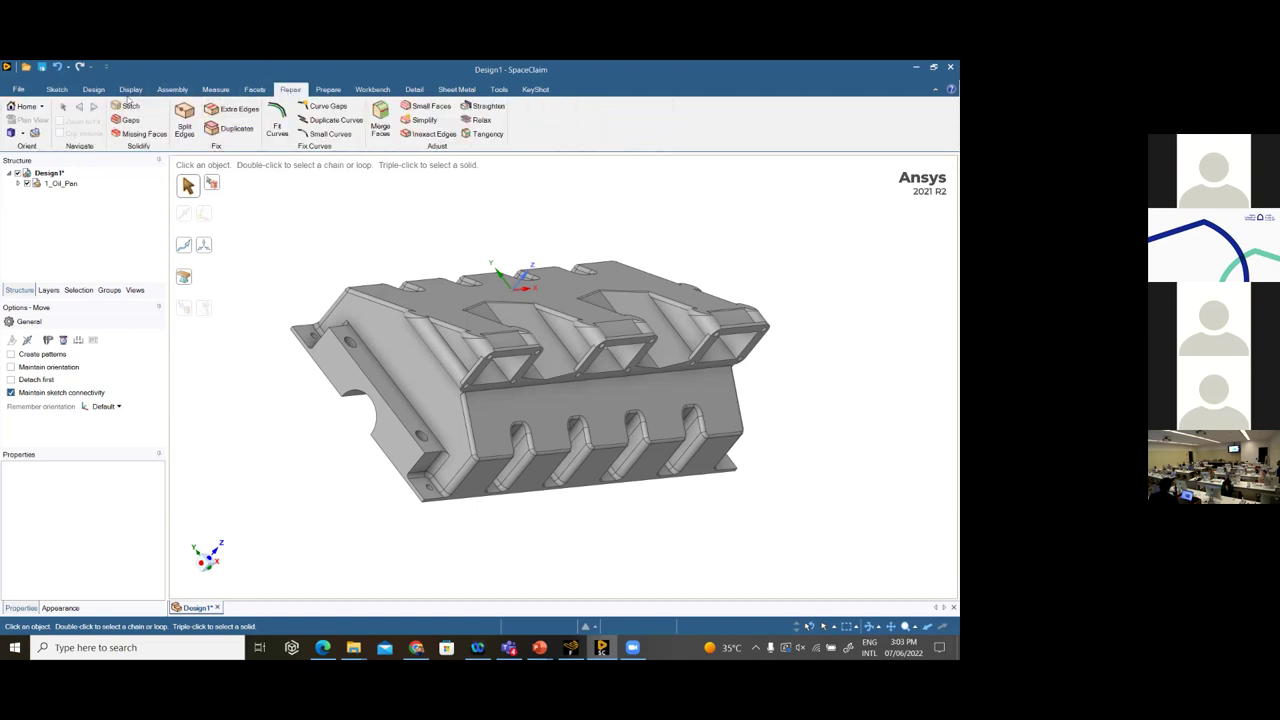
Try to extend the oil pan's end face outward with Pull, and undo the change
left_click(94, 90)
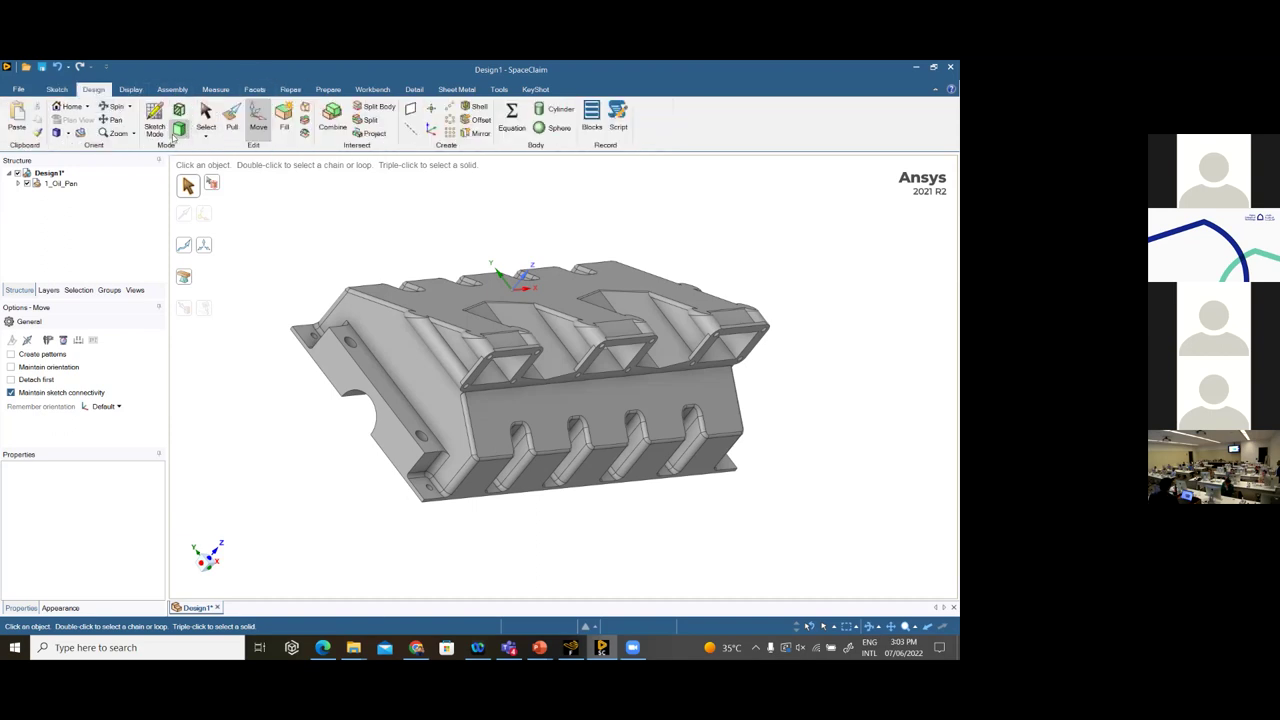
middle_click_drag(463, 450, 478, 363)
left_click(523, 400)
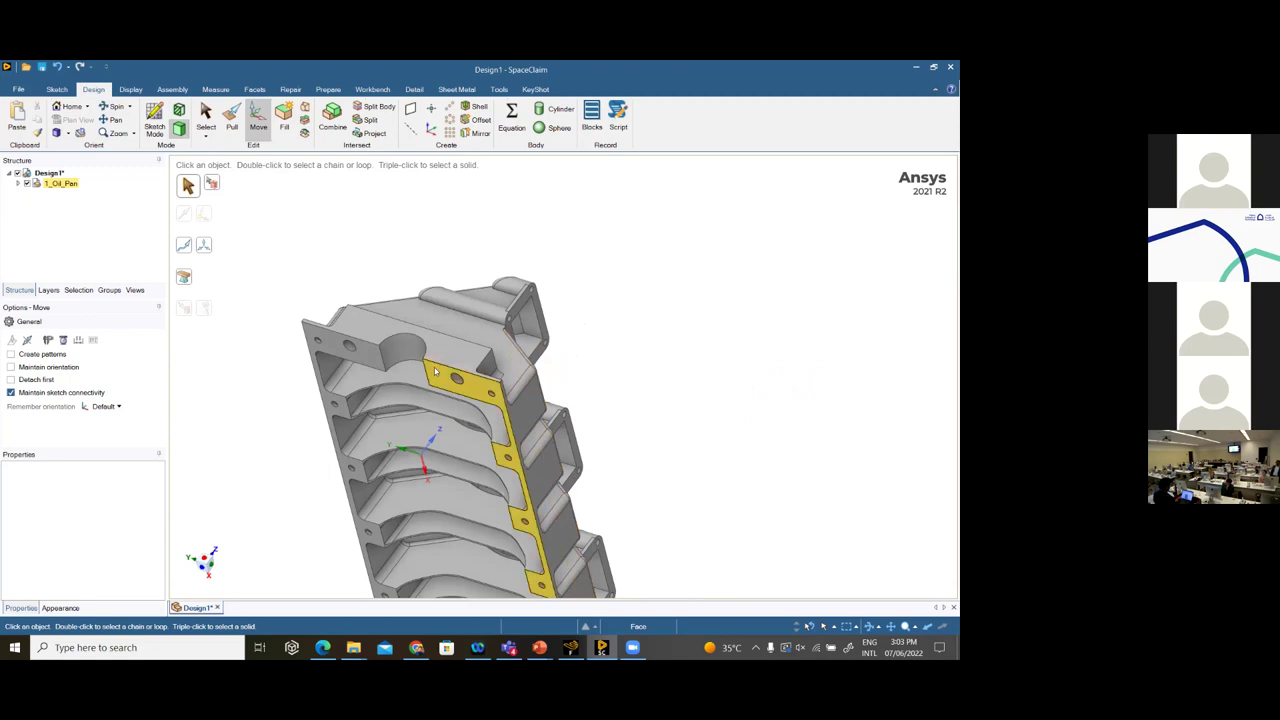
left_click(447, 357)
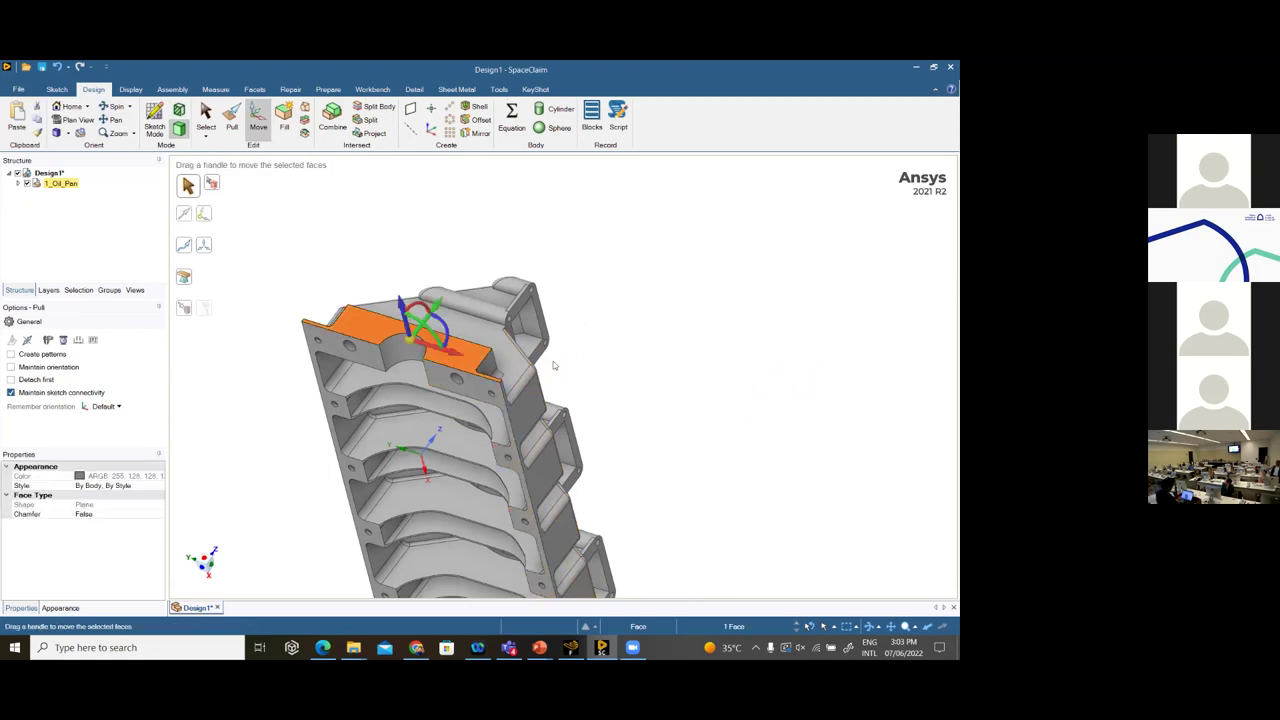
key("p")
mouse_move(377, 190)
left_mouse_down()
mouse_move(371, 175)
mouse_move(378, 191)
left_mouse_up()
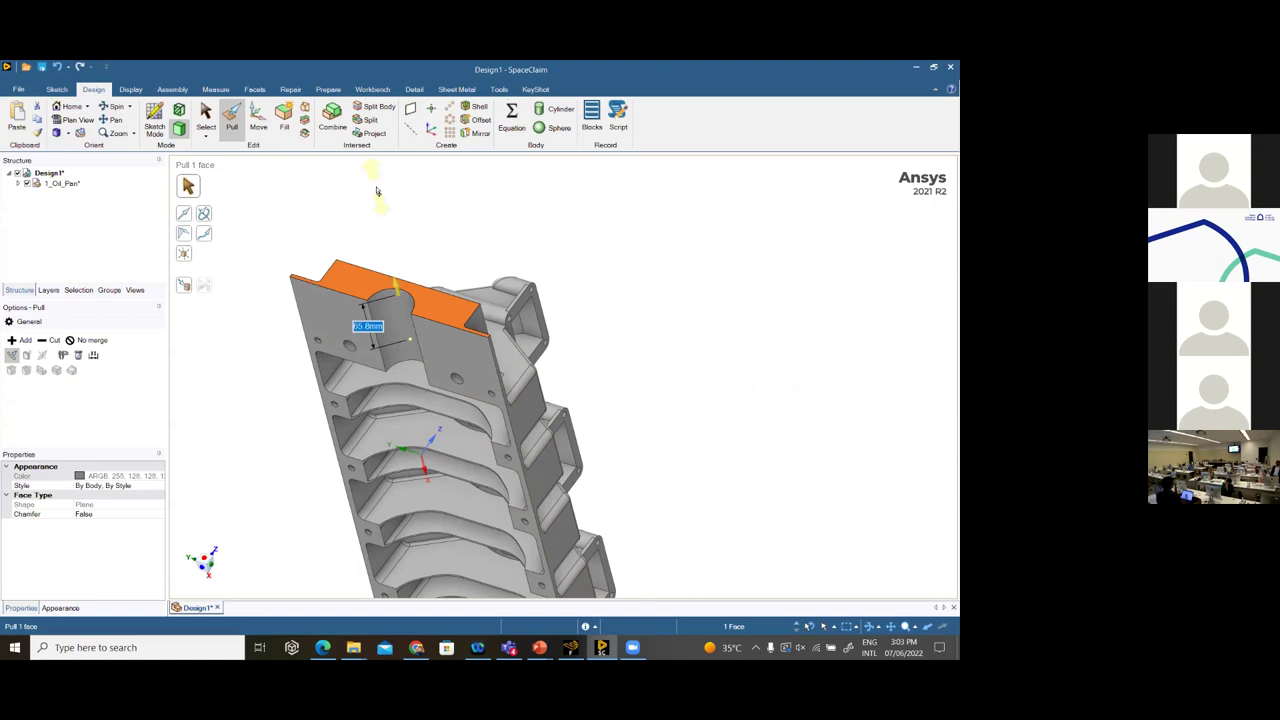
key("ctrl+z")
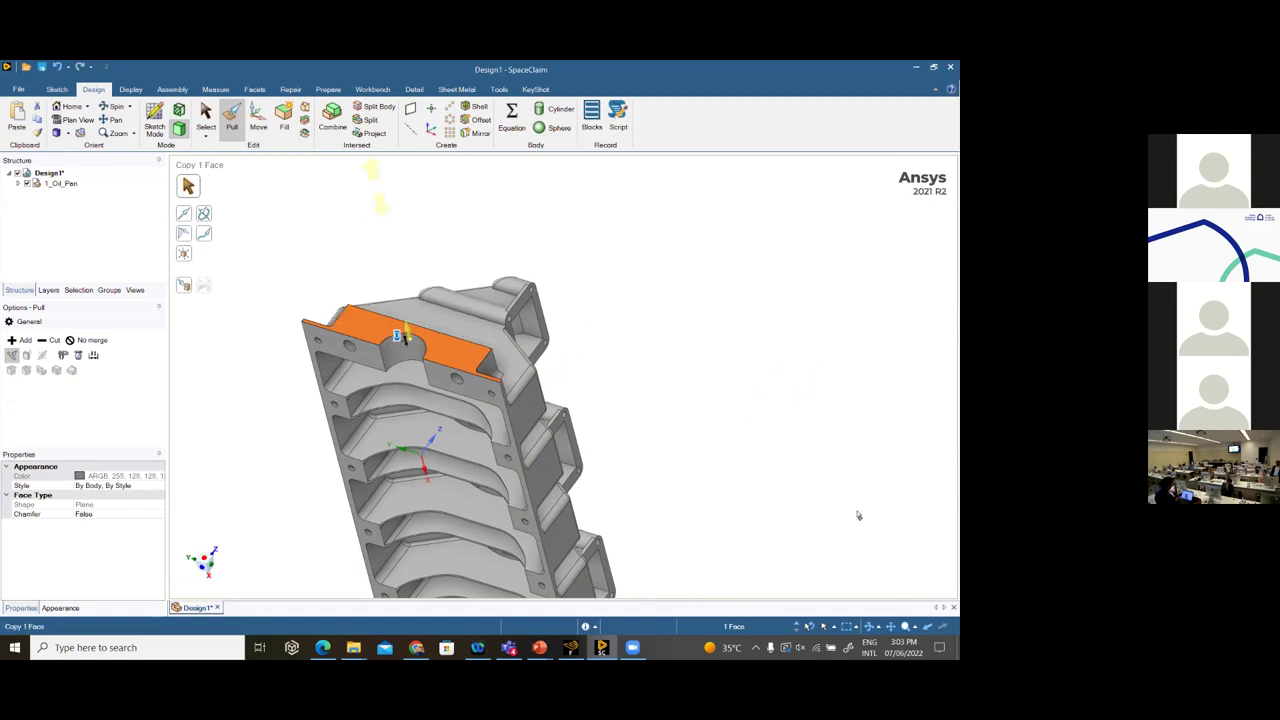
key("Escape")
key("s")
Start a Volume Extract and select the flange face framing the three rectangular ports as the first enclosing face
middle_click_drag(779, 352, 506, 271)
left_click(580, 385)
key("Escape")
left_click(328, 91)
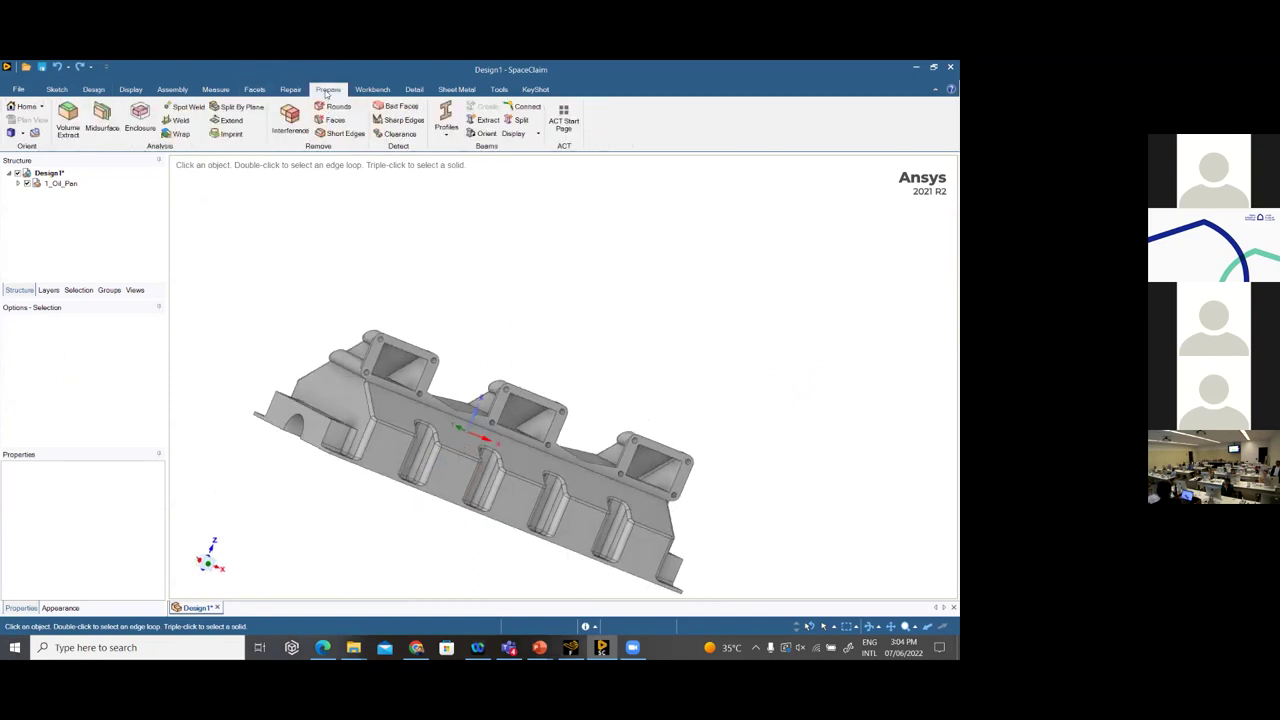
middle_click_drag(449, 280, 415, 160)
middle_click_drag(398, 343, 86, 138)
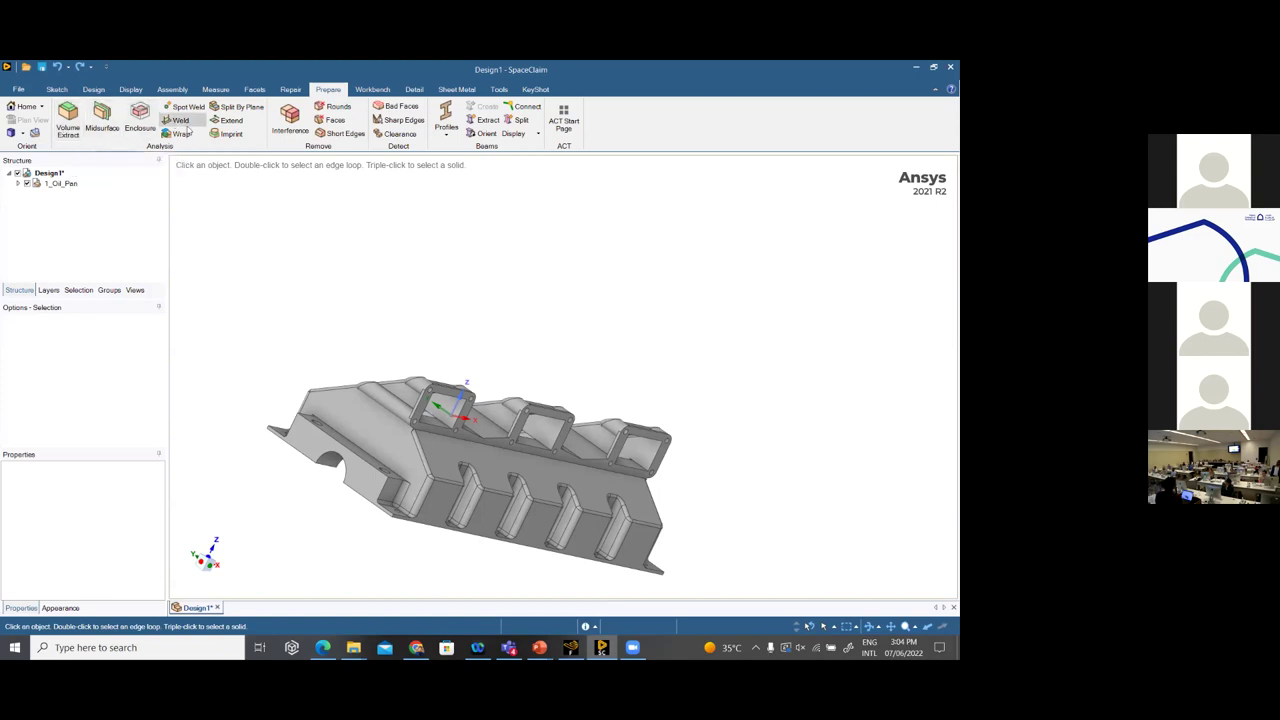
middle_click_drag(512, 565, 460, 285, "shift")
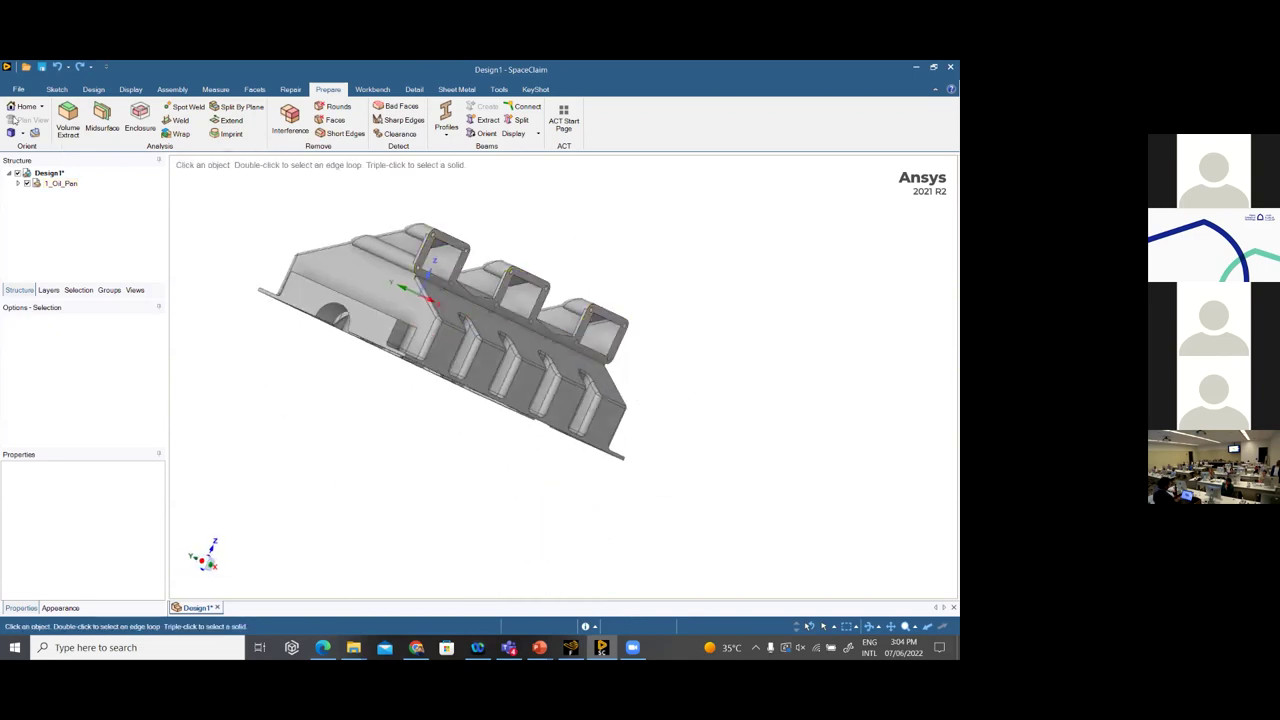
left_click(70, 124)
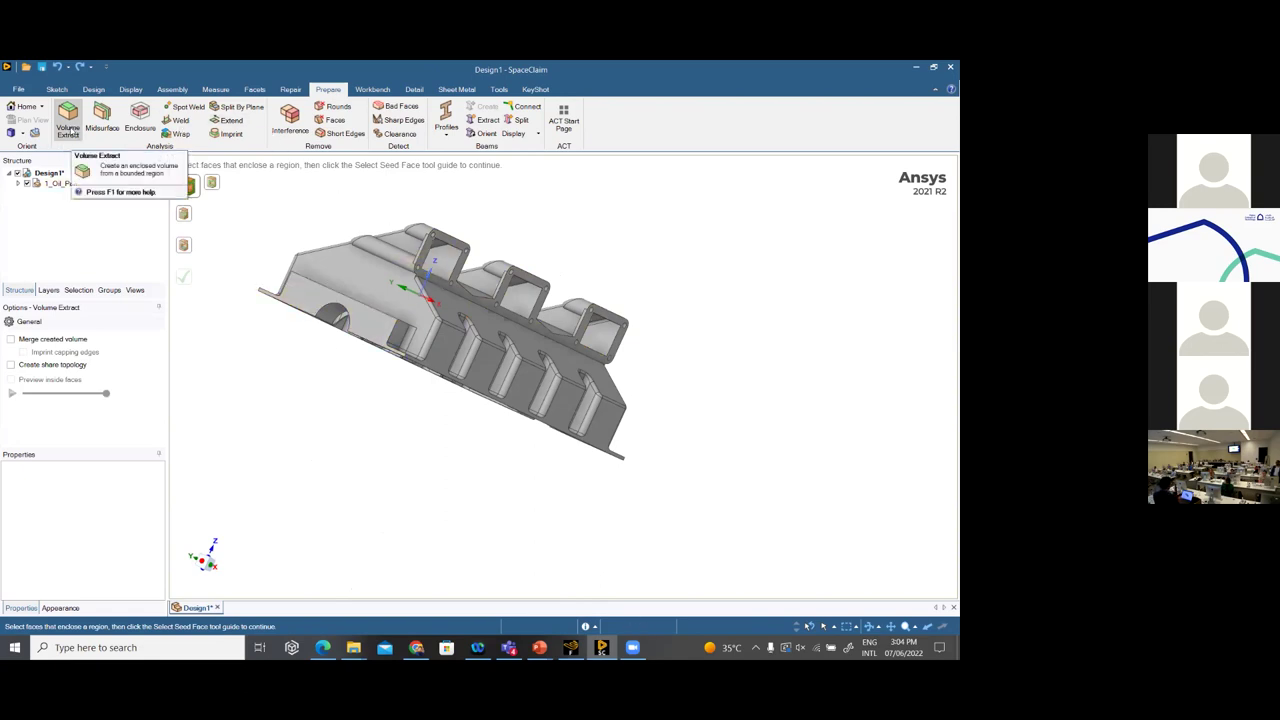
middle_click_drag(881, 545, 277, 172)
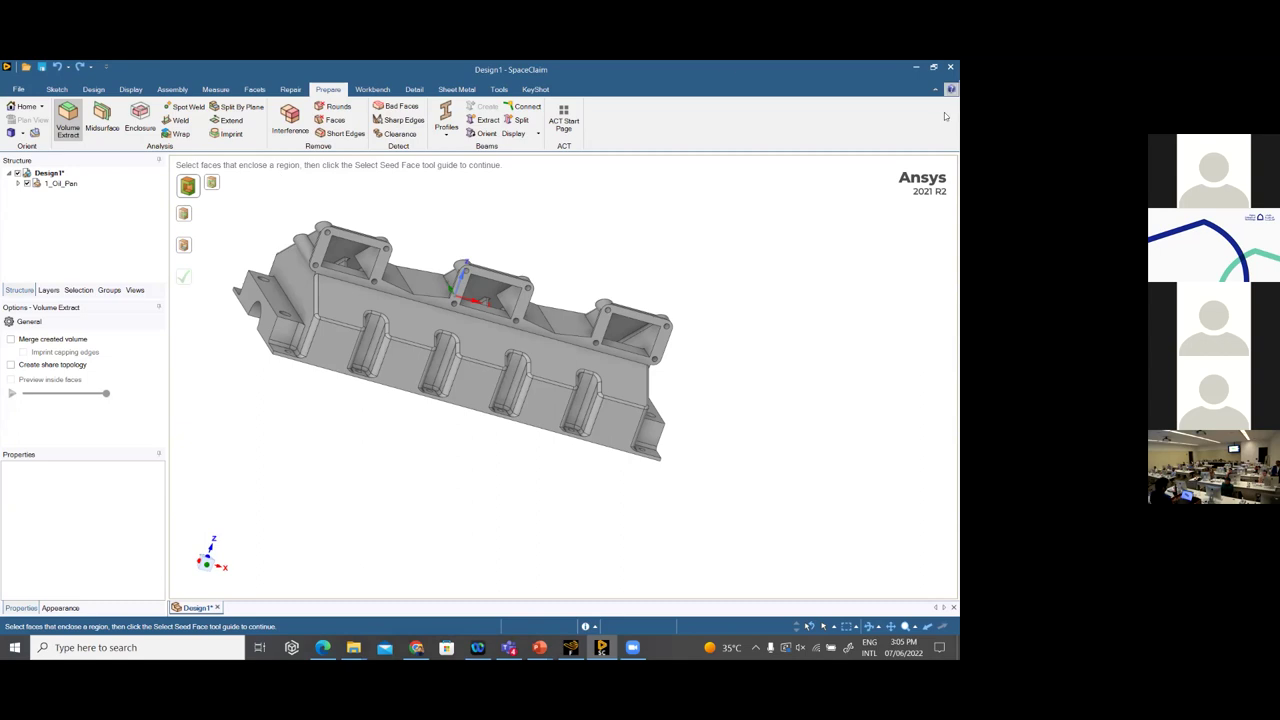
left_click(383, 268)
left_click(382, 268)
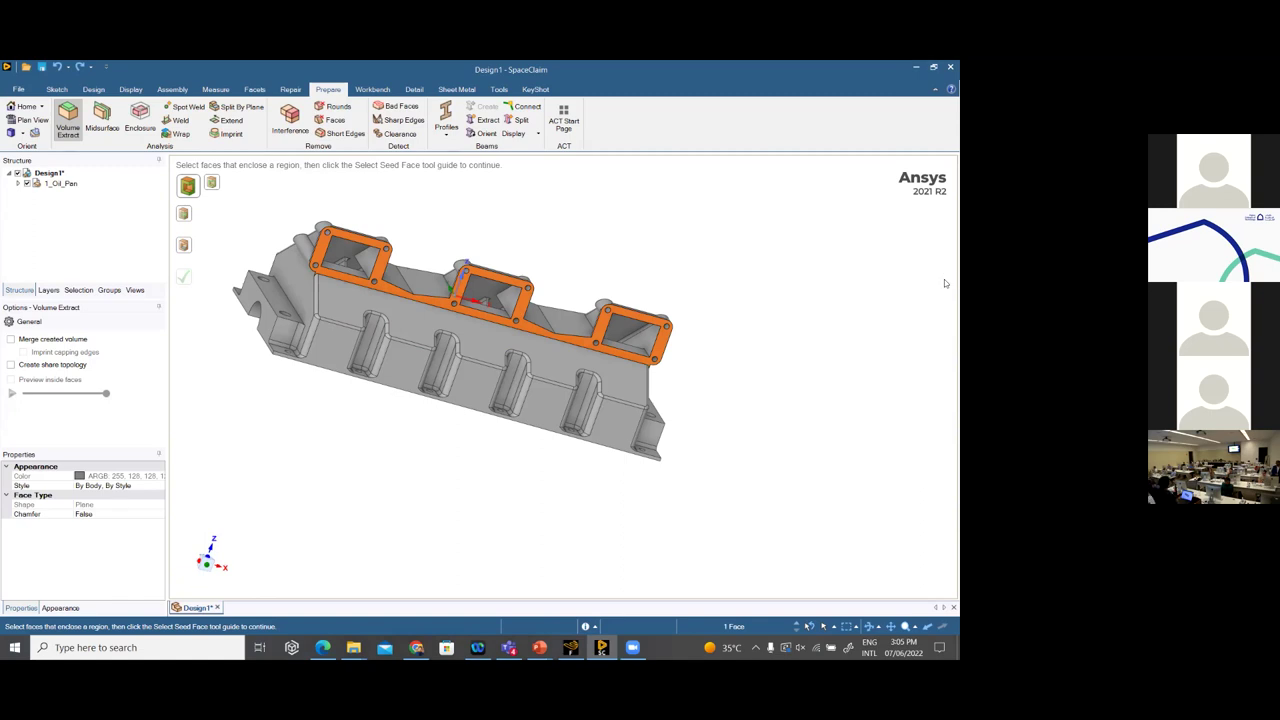
Add the two underside mounting flange faces and the two end faces around the semicircular cutouts to the enclosing faces
middle_click_drag(711, 408, 363, 224)
left_click(404, 228)
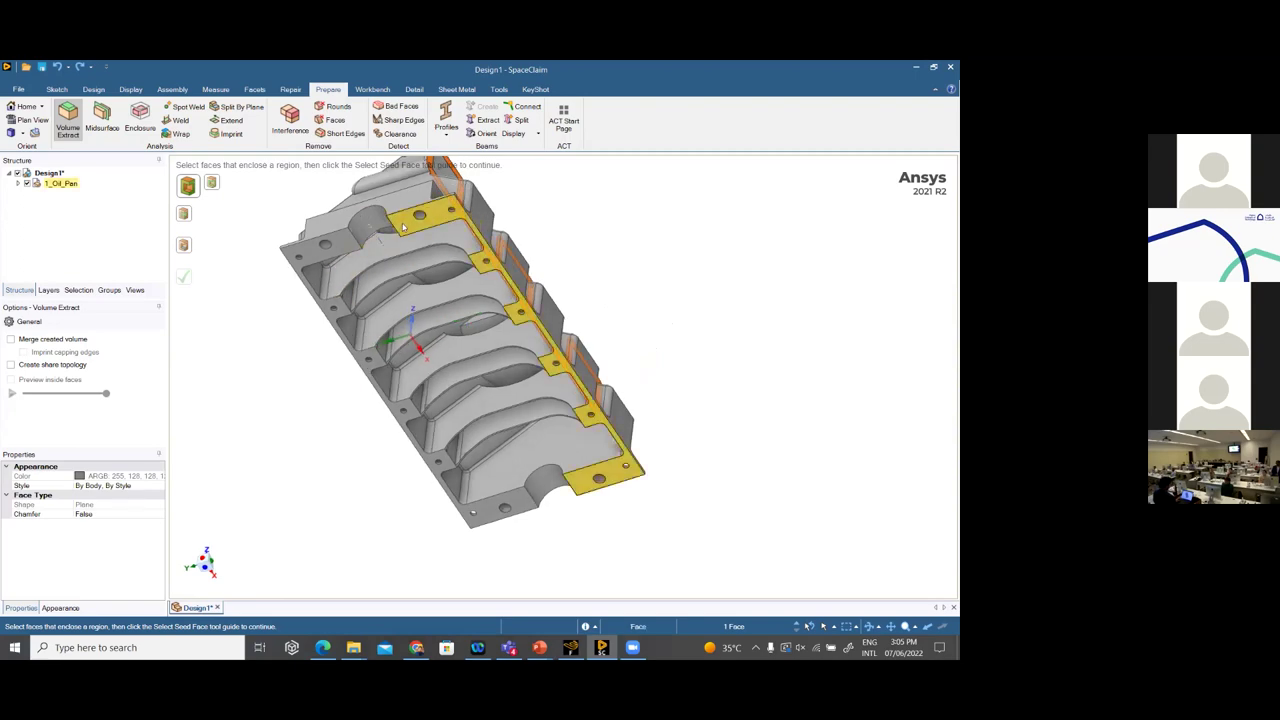
double_click(404, 228)
middle_click_drag(870, 410, 842, 407)
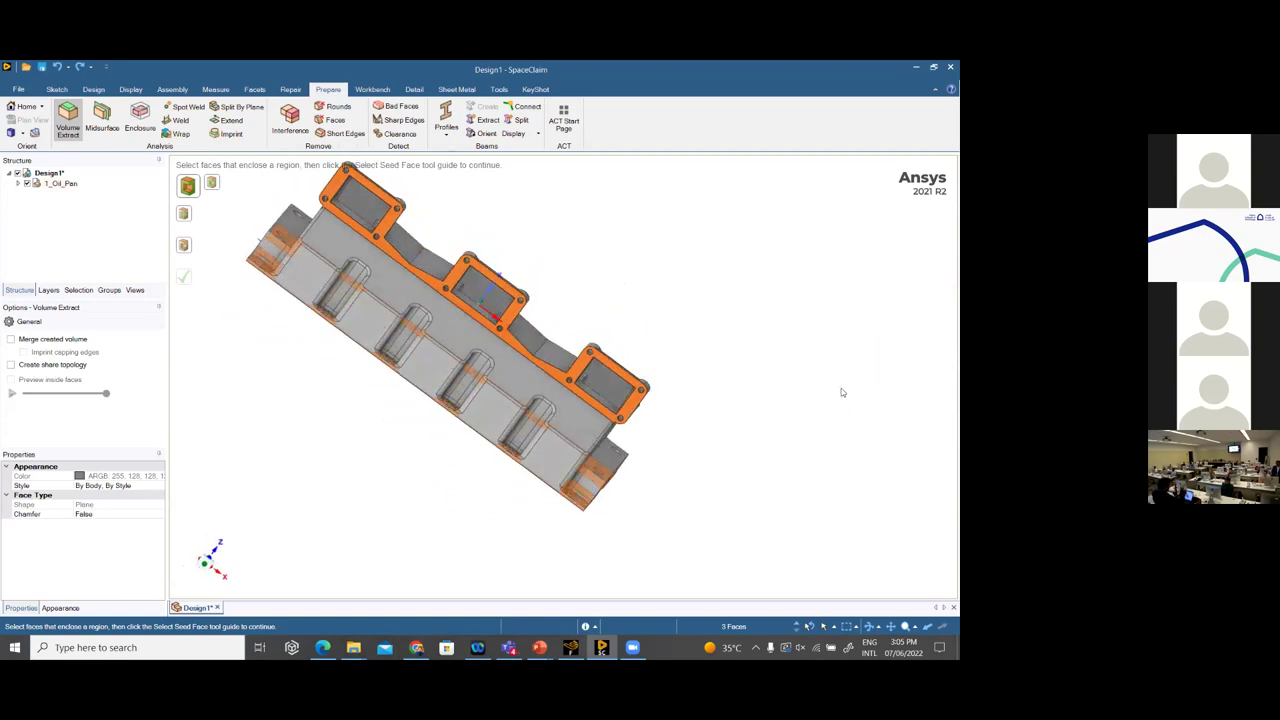
middle_click_drag(845, 359, 824, 504)
left_click(491, 404)
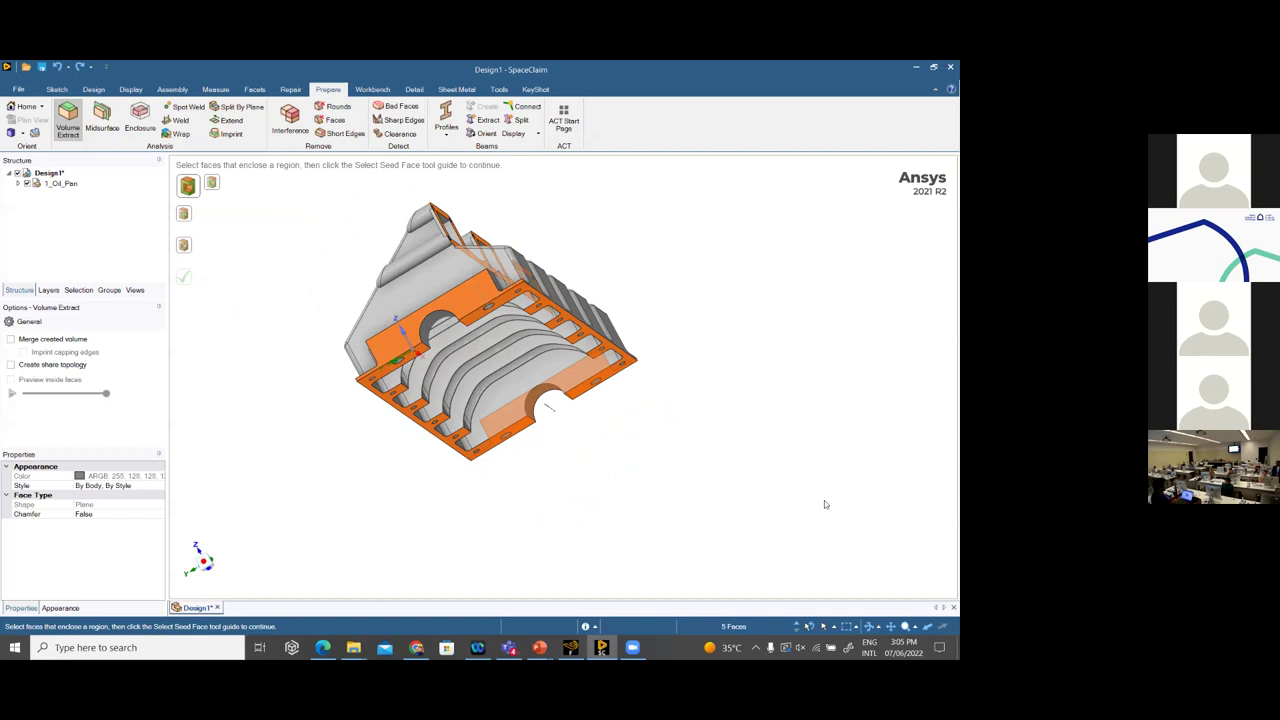
Set an inner face of one of the pan's ribbed cavities as the seed face for the extraction
left_click(185, 249)
middle_click_drag(430, 360, 437, 249)
left_click(485, 375)
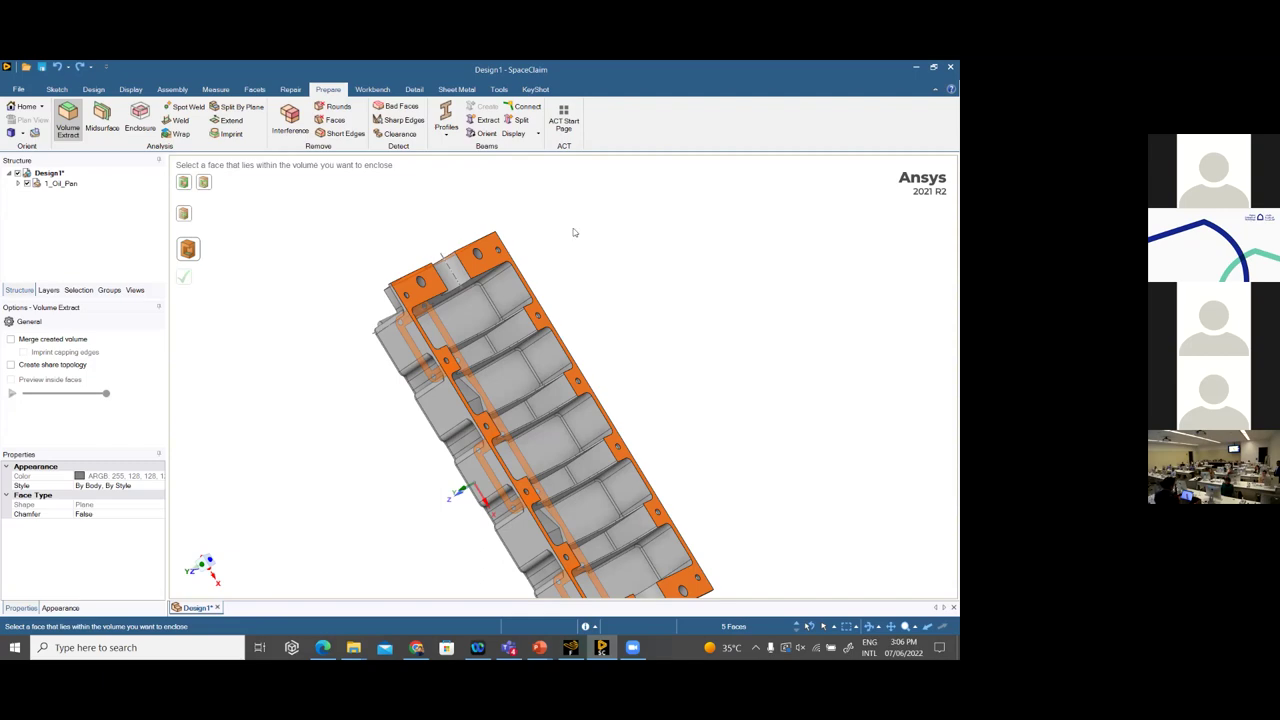
middle_click_drag(608, 249, 706, 286)
left_click(534, 343)
middle_click_drag(640, 183, 570, 297)
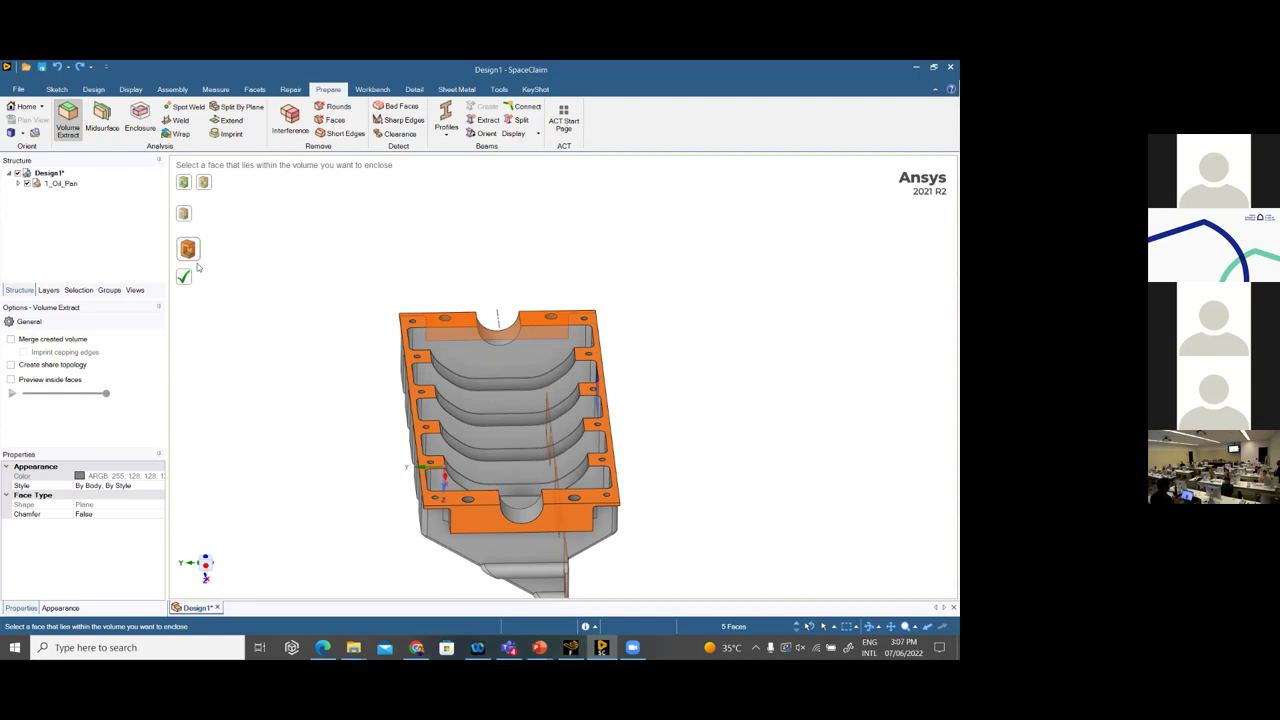
middle_click_drag(570, 480, 560, 416)
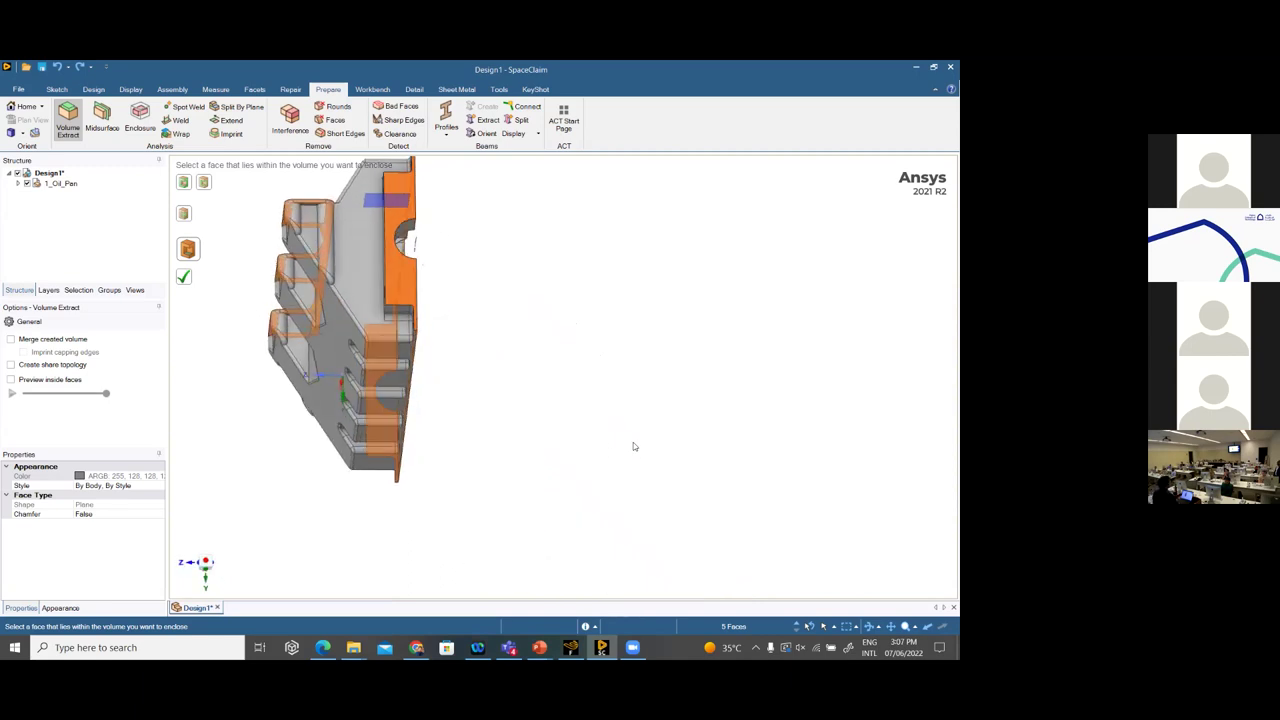
Preview the inside faces, sweep the preview from the seed face to the full region, and check it for leaks
left_click(41, 384)
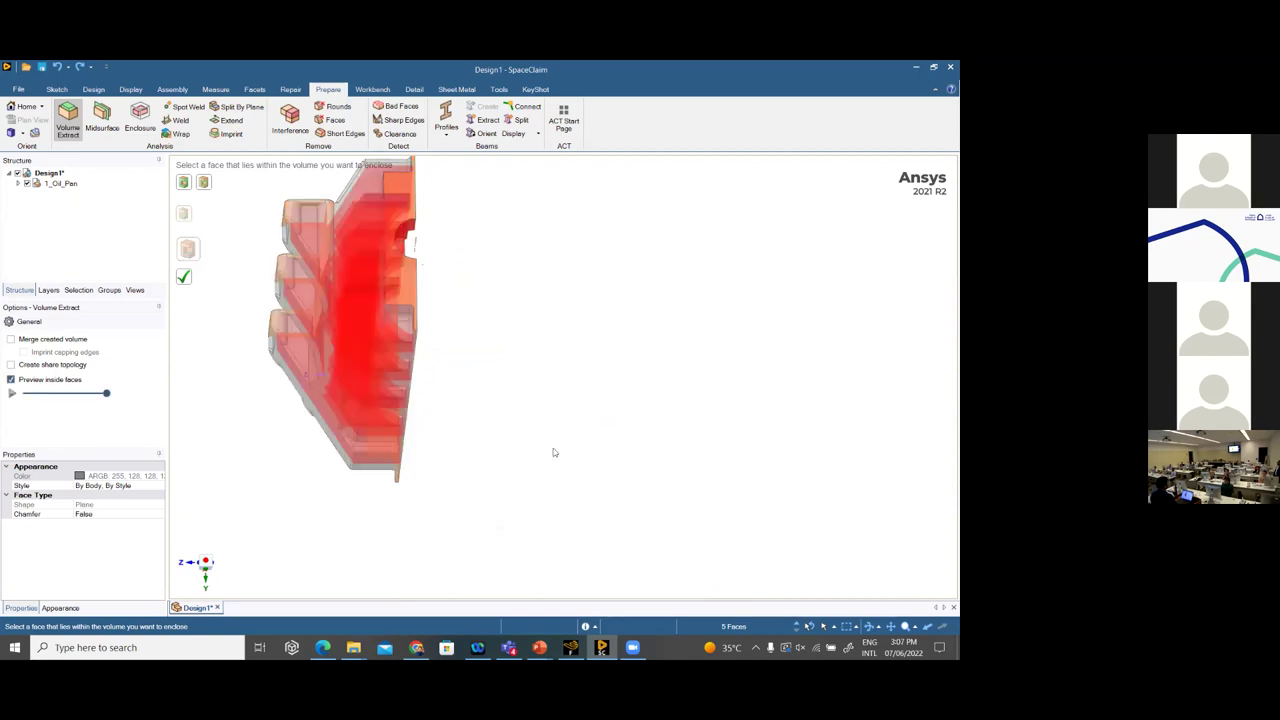
middle_click_drag(574, 429, 592, 343)
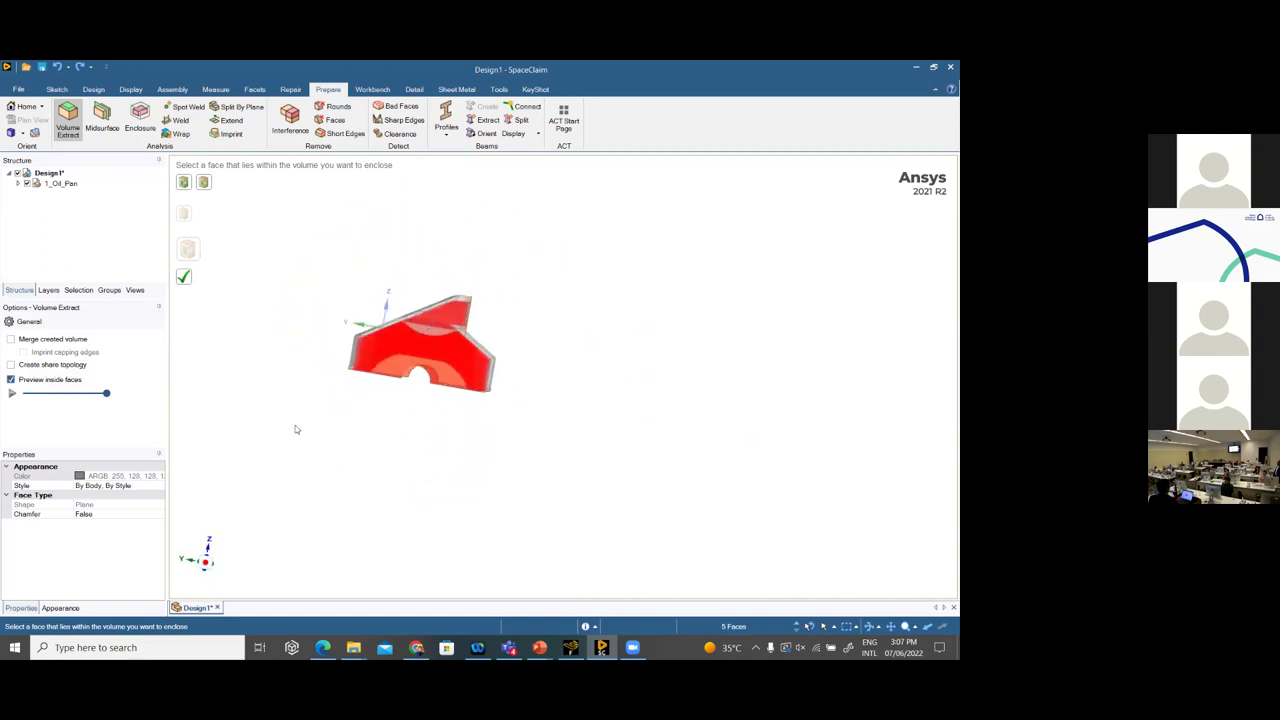
left_click(105, 394)
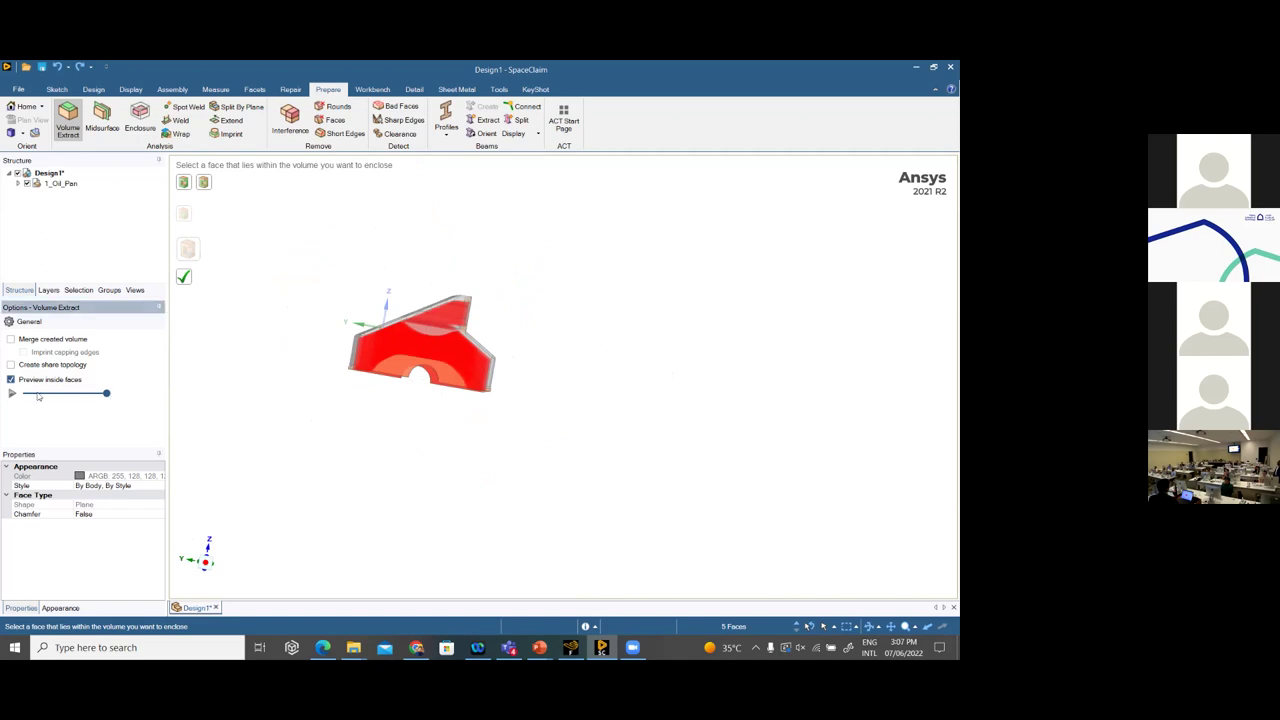
left_click_drag(110, 399, 27, 395)
middle_click_drag(776, 540, 708, 549)
mouse_move(549, 436)
middle_mouse_down("shift")
mouse_move(649, 506)
mouse_move(533, 451)
middle_mouse_up("shift")
middle_click_drag(463, 388, 400, 380, "shift")
key("h")
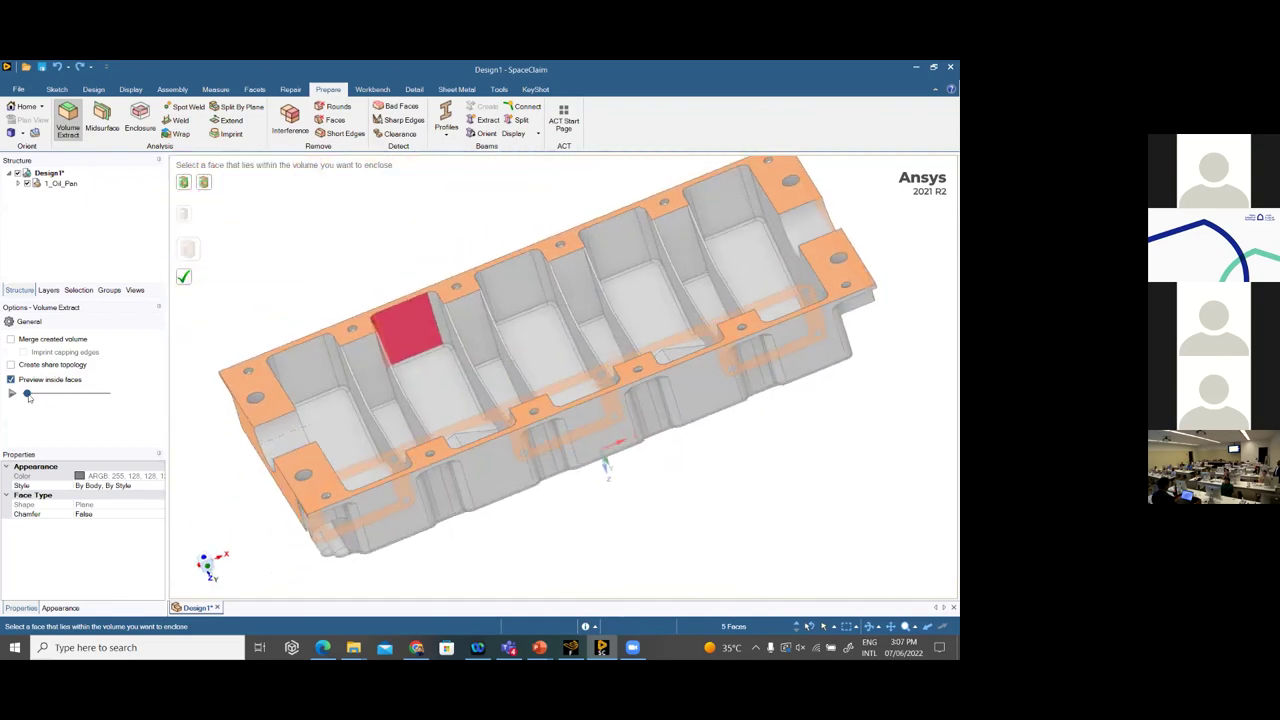
left_click_drag(28, 396, 185, 376)
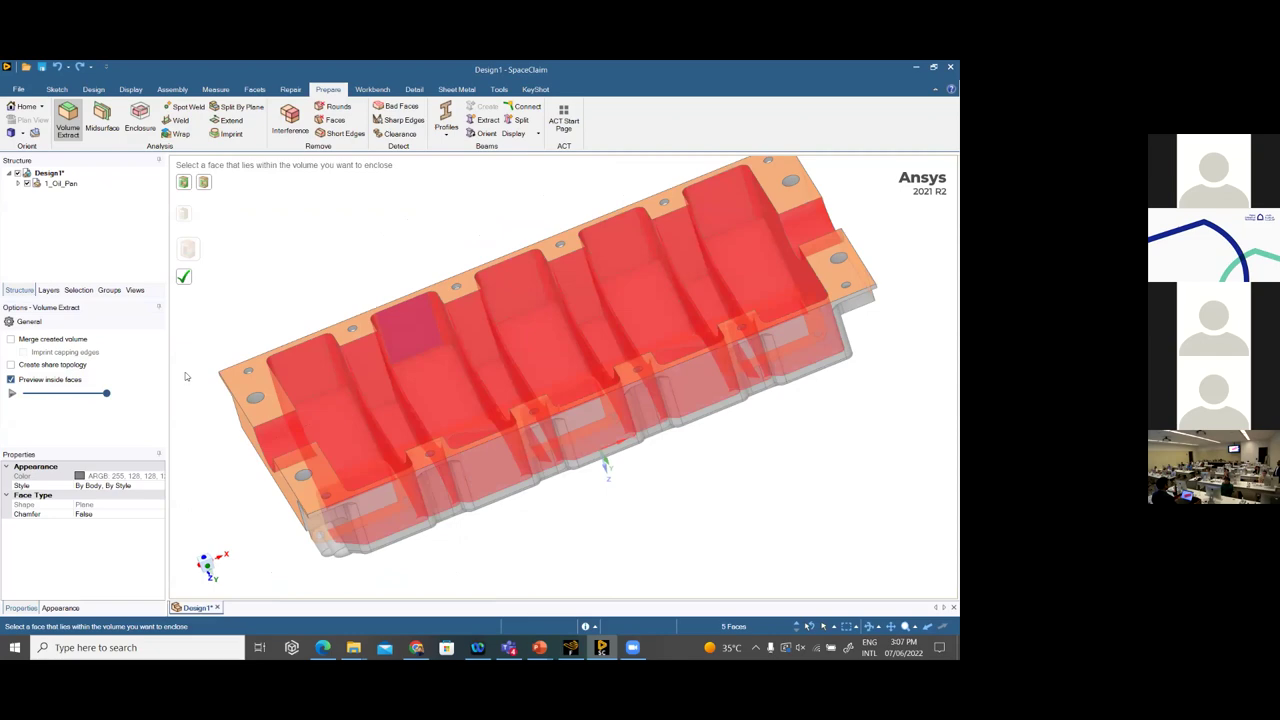
middle_click_drag(336, 345, 579, 331)
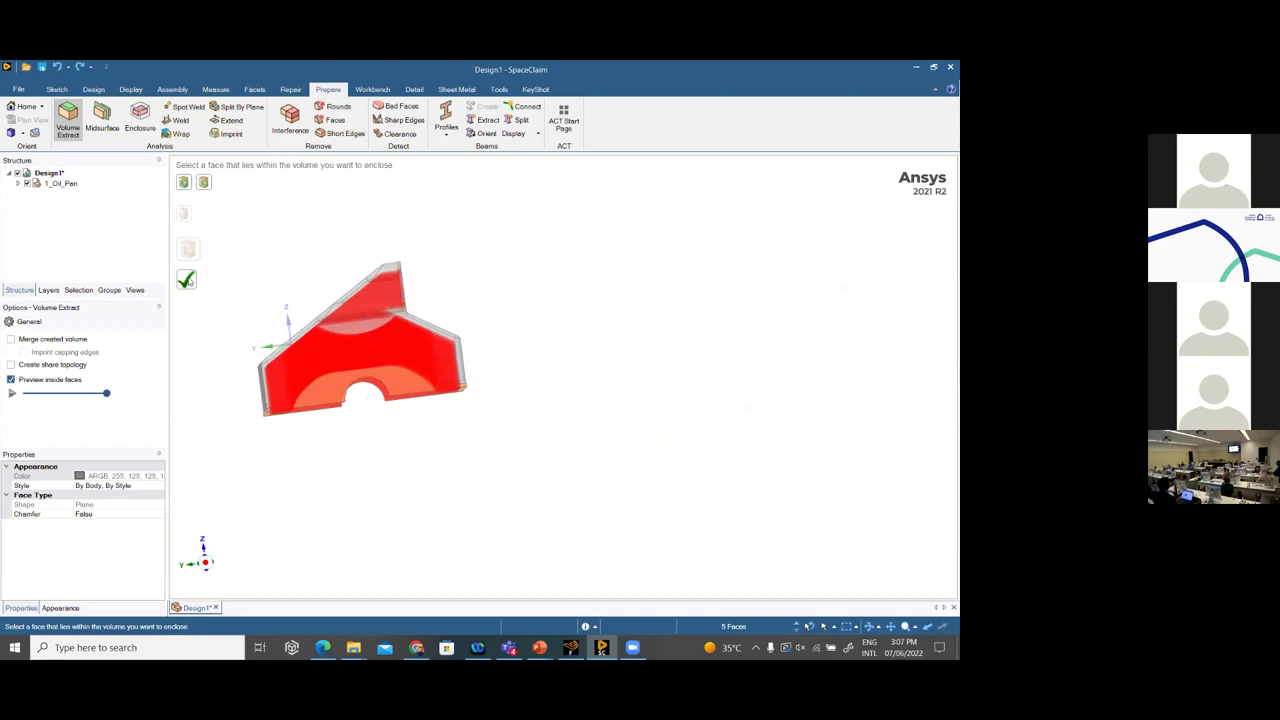
Complete the extraction to create the enclosed volume, and hide the 1_Oil_Pan component to show the volume alone
left_click(186, 281)
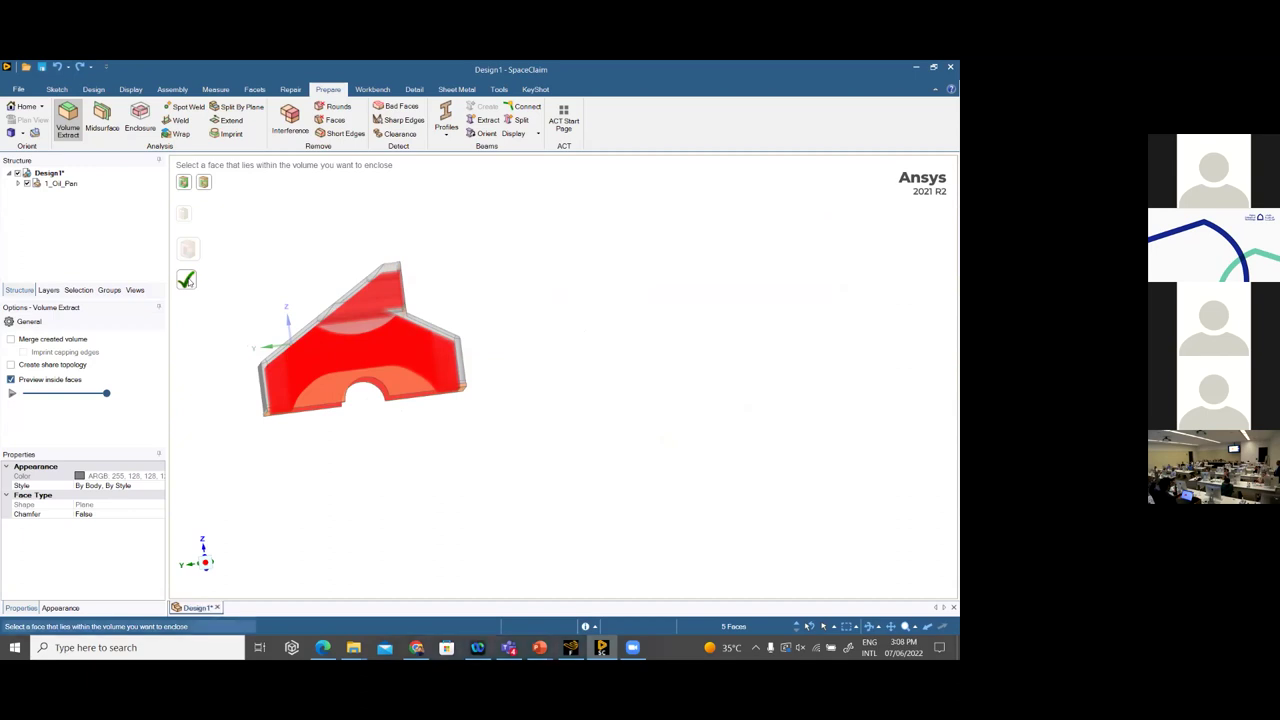
middle_click_drag(608, 408, 535, 453)
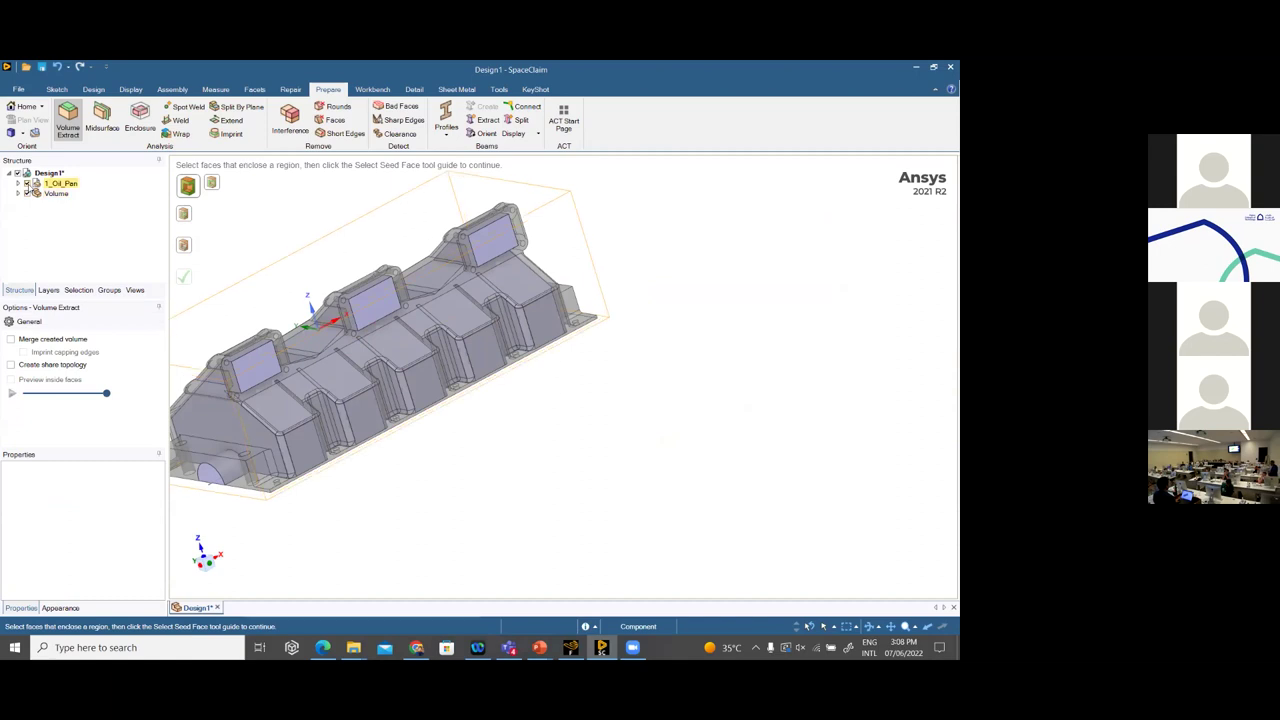
left_click(27, 184)
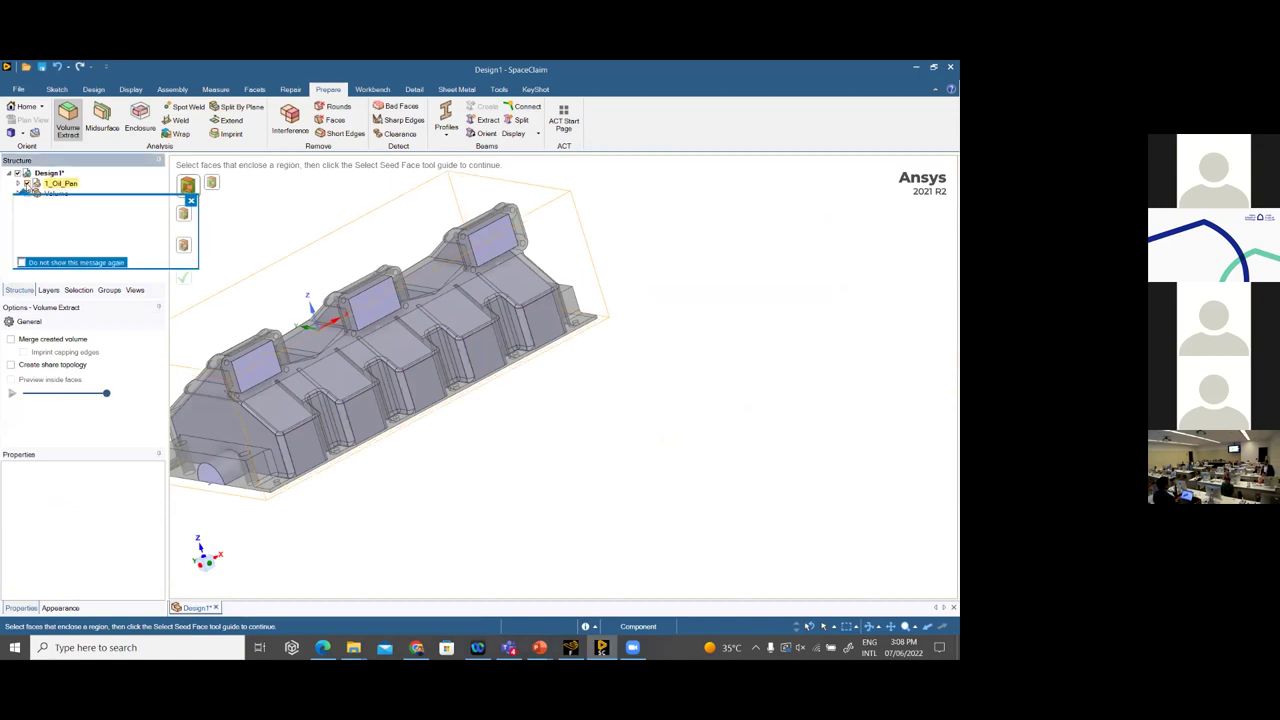
middle_click_drag(489, 405, 600, 473)
key("h")
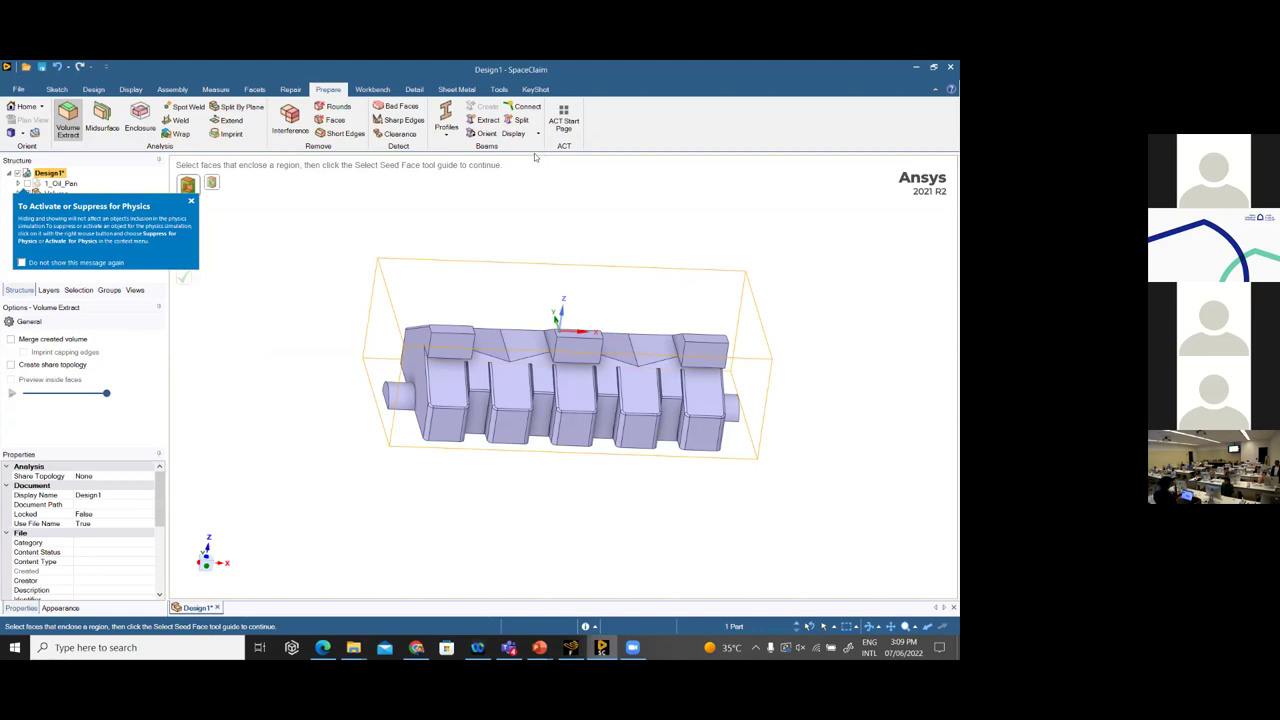
middle_click_drag(485, 264, 298, 256)
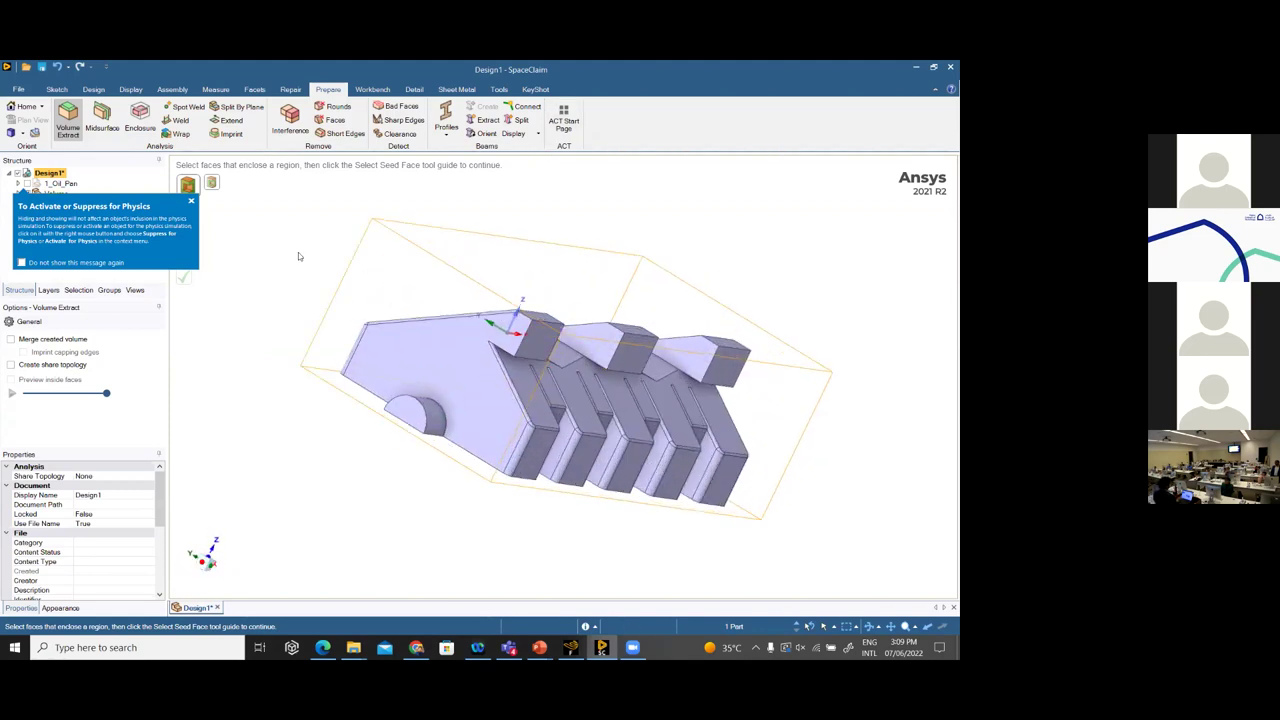
key("Escape")
Try to extend the volume's three rectangular port faces together outward by about 271 mm with Pull, and undo it
middle_click_drag(403, 270, 374, 275)
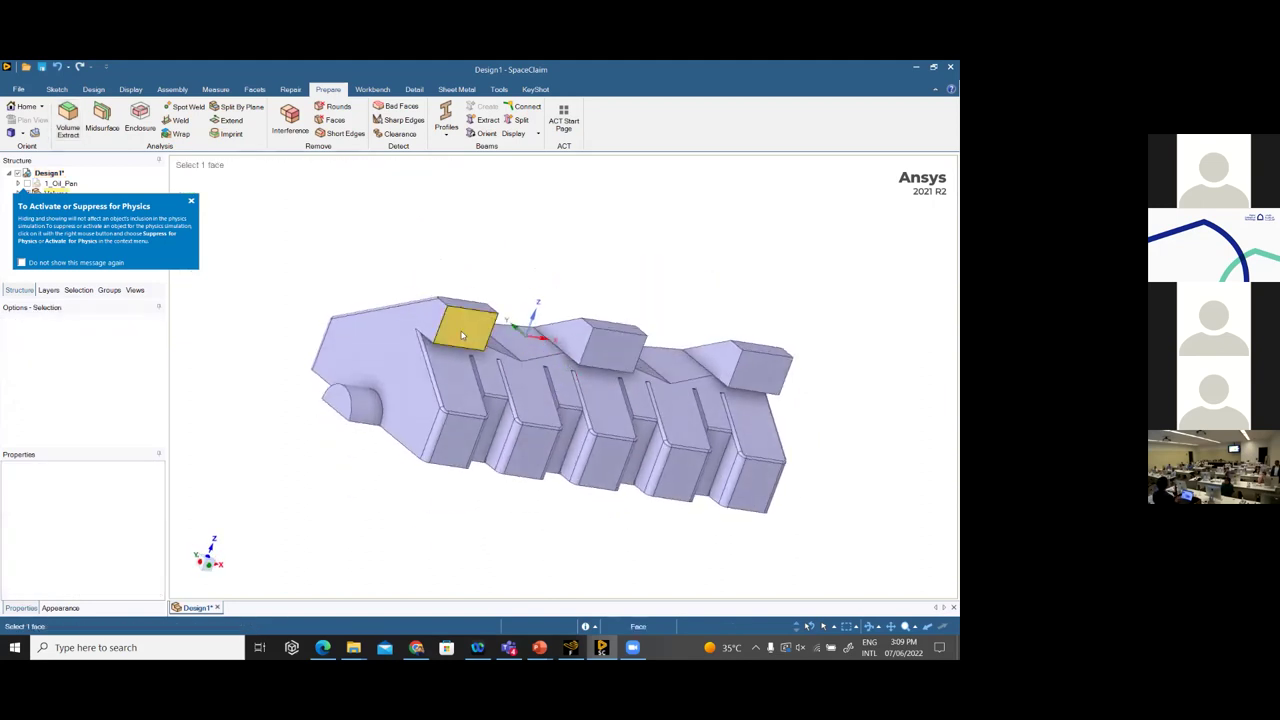
left_click(497, 390)
left_click(505, 375)
left_click(478, 341)
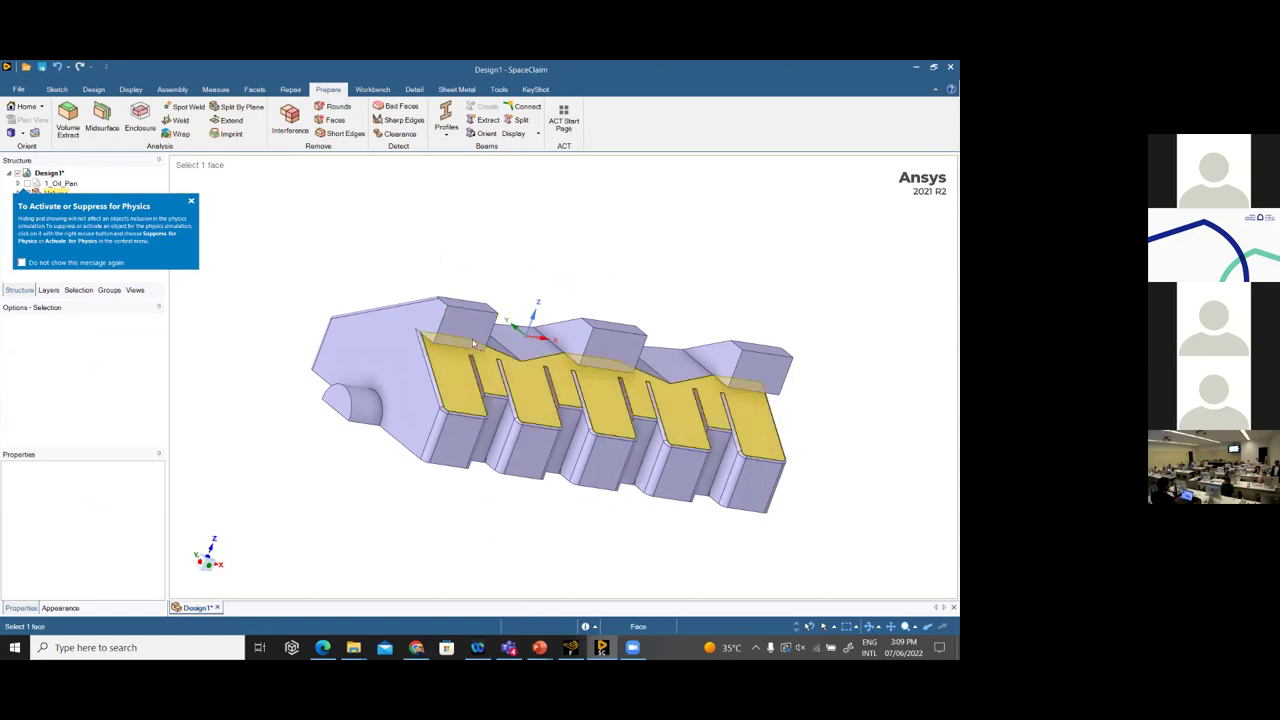
mouse_move(480, 345)
middle_mouse_down()
mouse_move(548, 420)
mouse_move(482, 338)
middle_mouse_up()
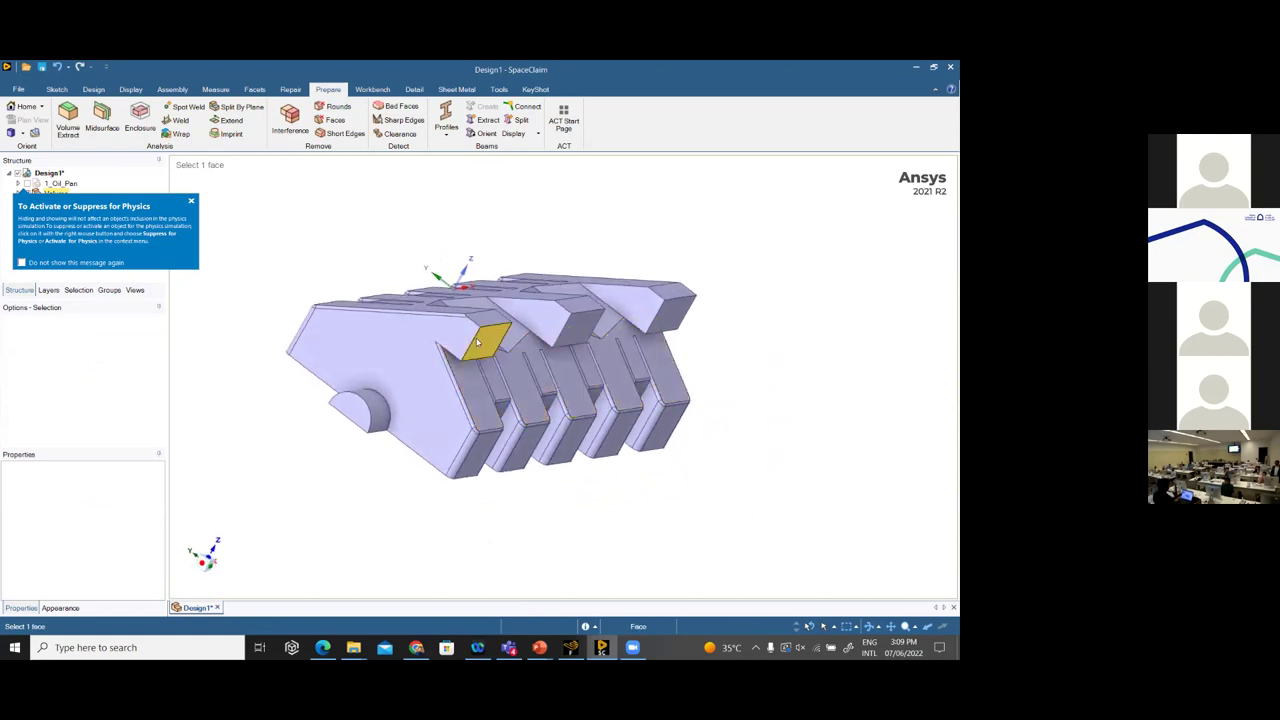
left_click(486, 340, "ctrl")
left_click(575, 338, "ctrl")
left_click(670, 308)
middle_click_drag(670, 308, 490, 370)
left_click(376, 358, "ctrl")
left_click(518, 336, "ctrl")
middle_click_drag(797, 489, 797, 478)
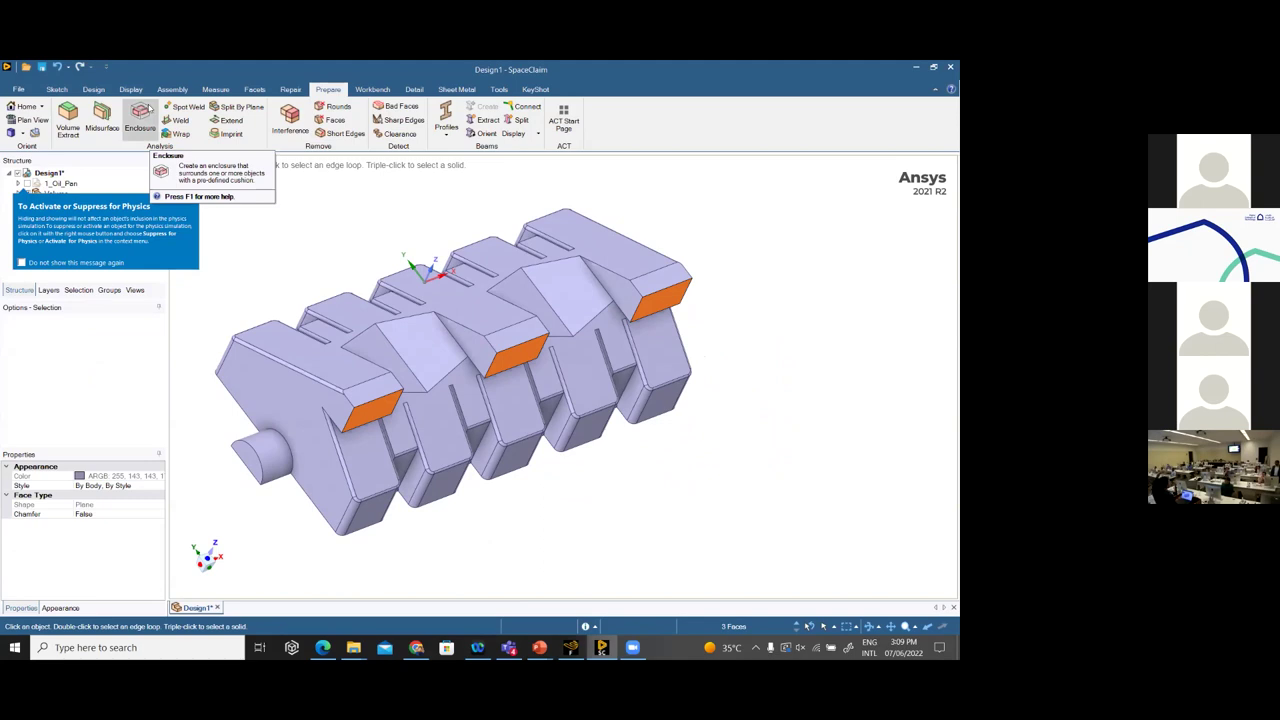
key("p")
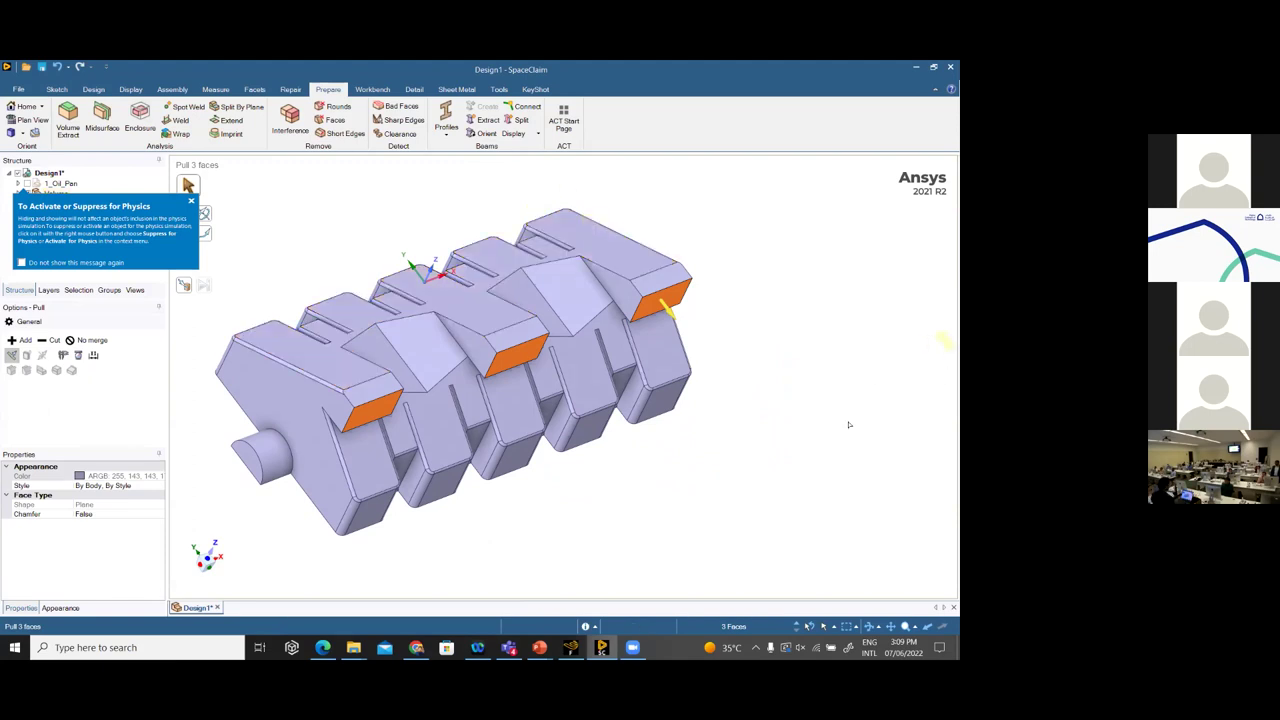
left_click_drag(734, 250, 833, 248)
key("h")
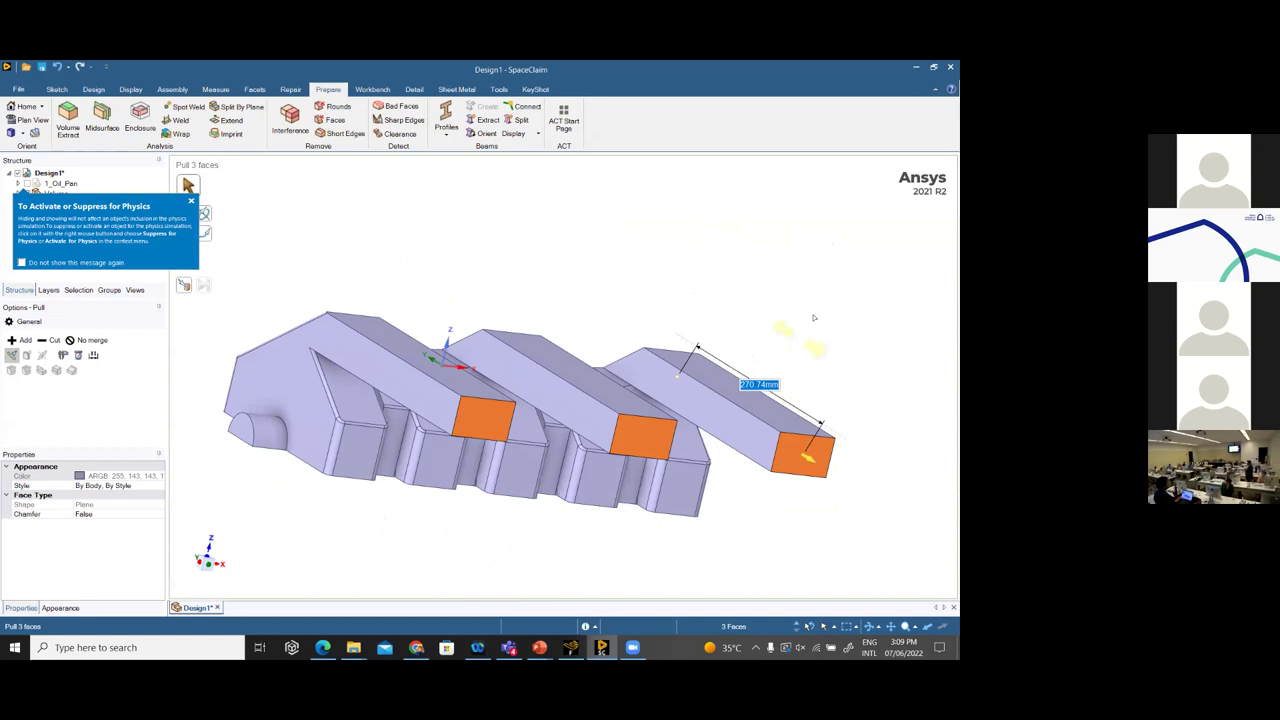
key("h")
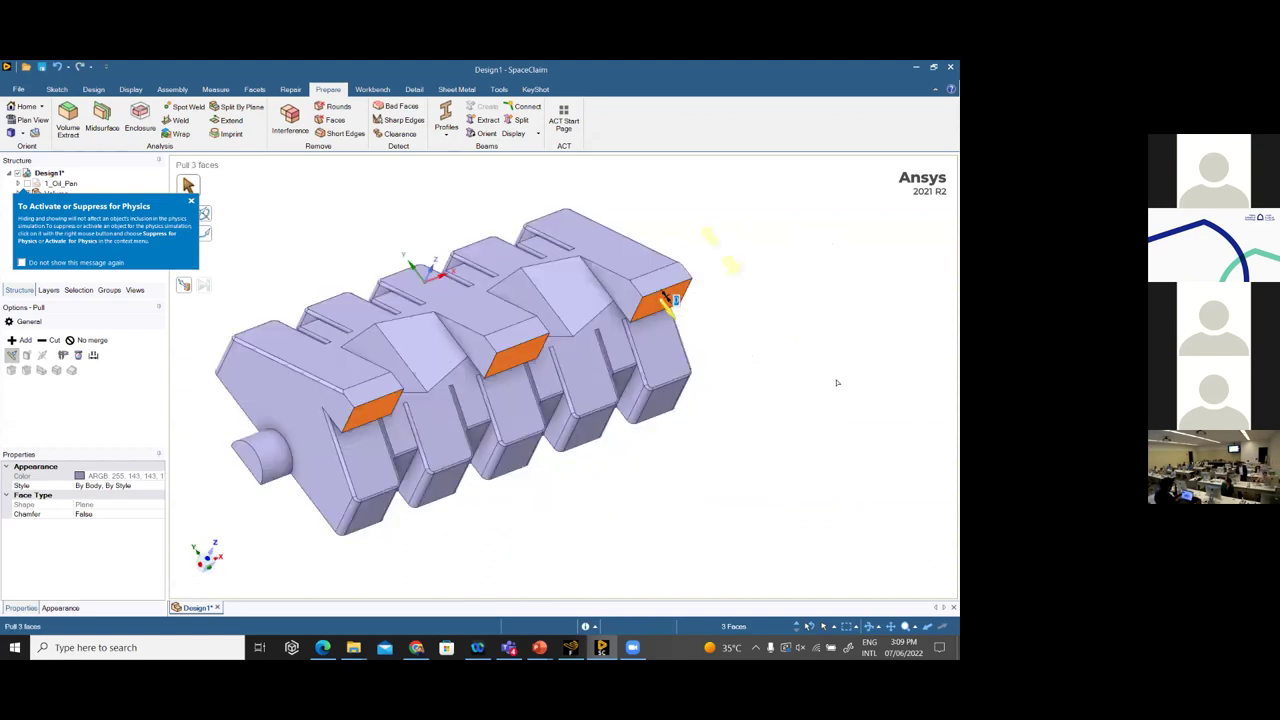
Leave Pull and select the connected chain of 3 mm round faces bordering the end block's sloped face on the volume
key("Escape")
middle_click_drag(794, 423, 794, 333)
middle_click_drag(851, 466, 337, 362)
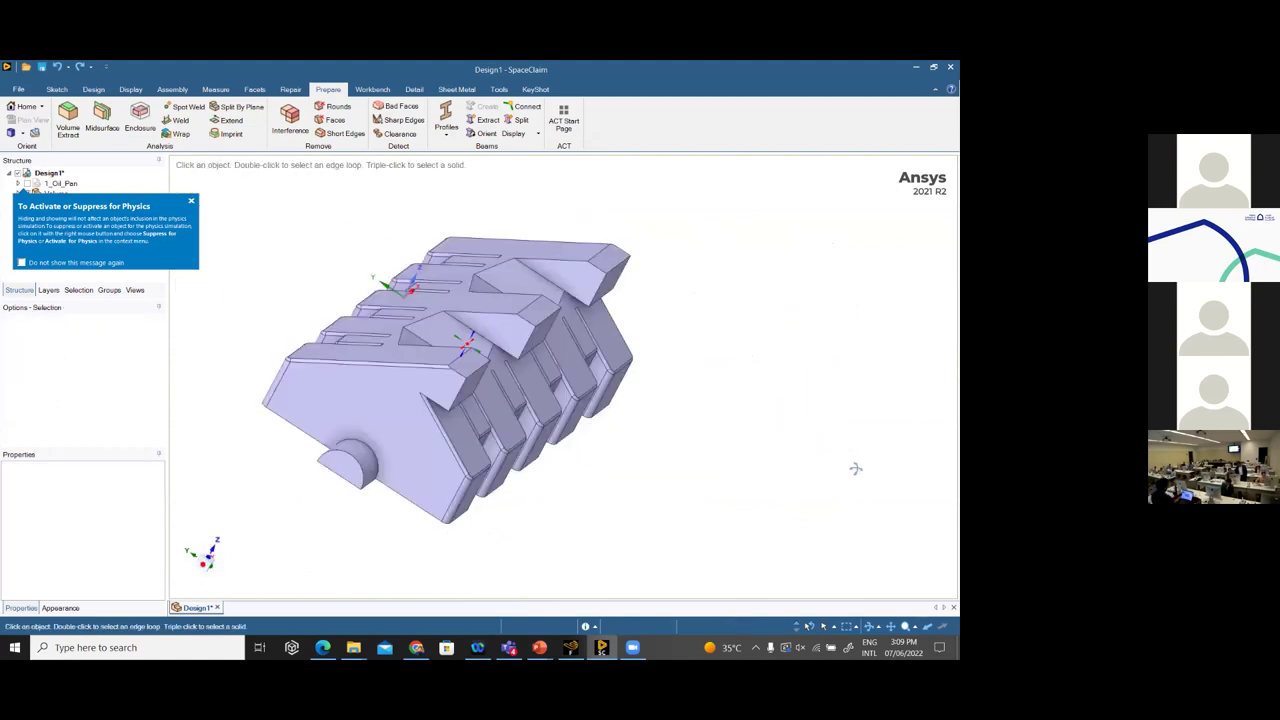
scroll(337, 362, "up", 3)
middle_click_drag(516, 434, 522, 335)
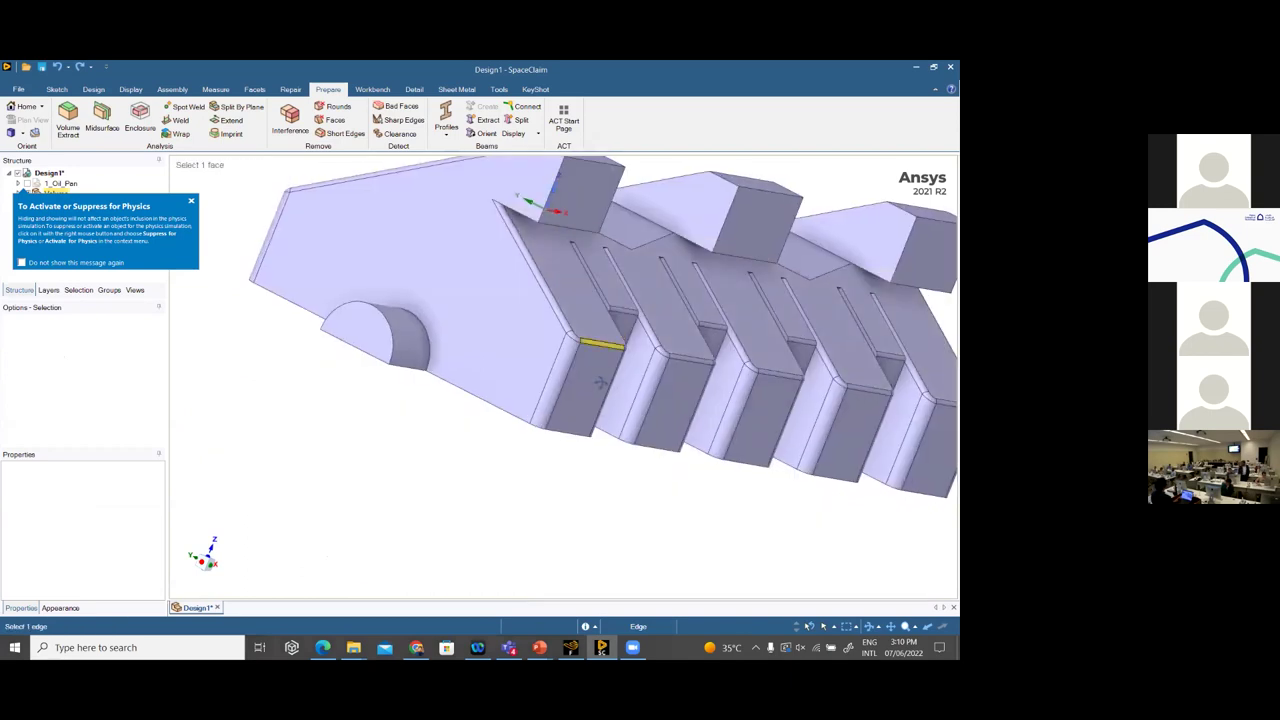
scroll(522, 335, "up", 2)
double_click(524, 310)
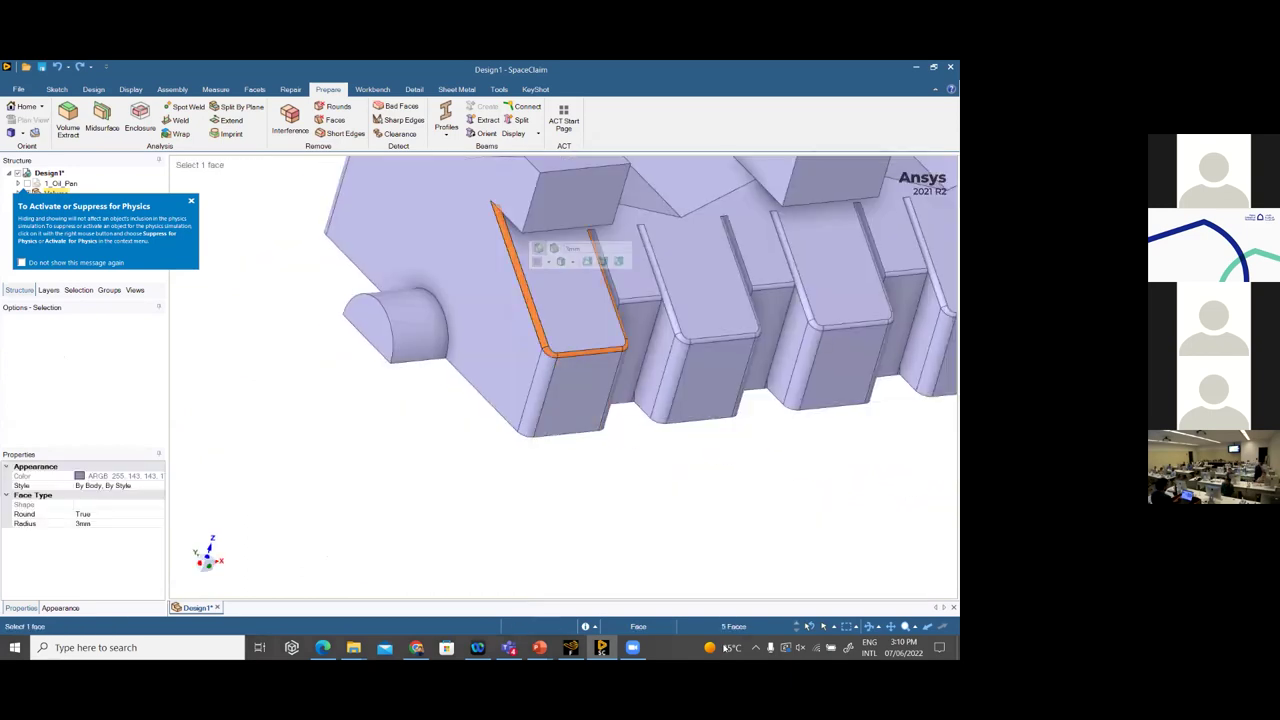
Dismiss the physics suppression hint and extend the selection to all of the volume's rounds greater than 0 and up to 3 mm
mouse_move(651, 569)
middle_mouse_down()
mouse_move(631, 549)
mouse_move(666, 575)
mouse_move(239, 308)
mouse_move(198, 194)
middle_mouse_up()
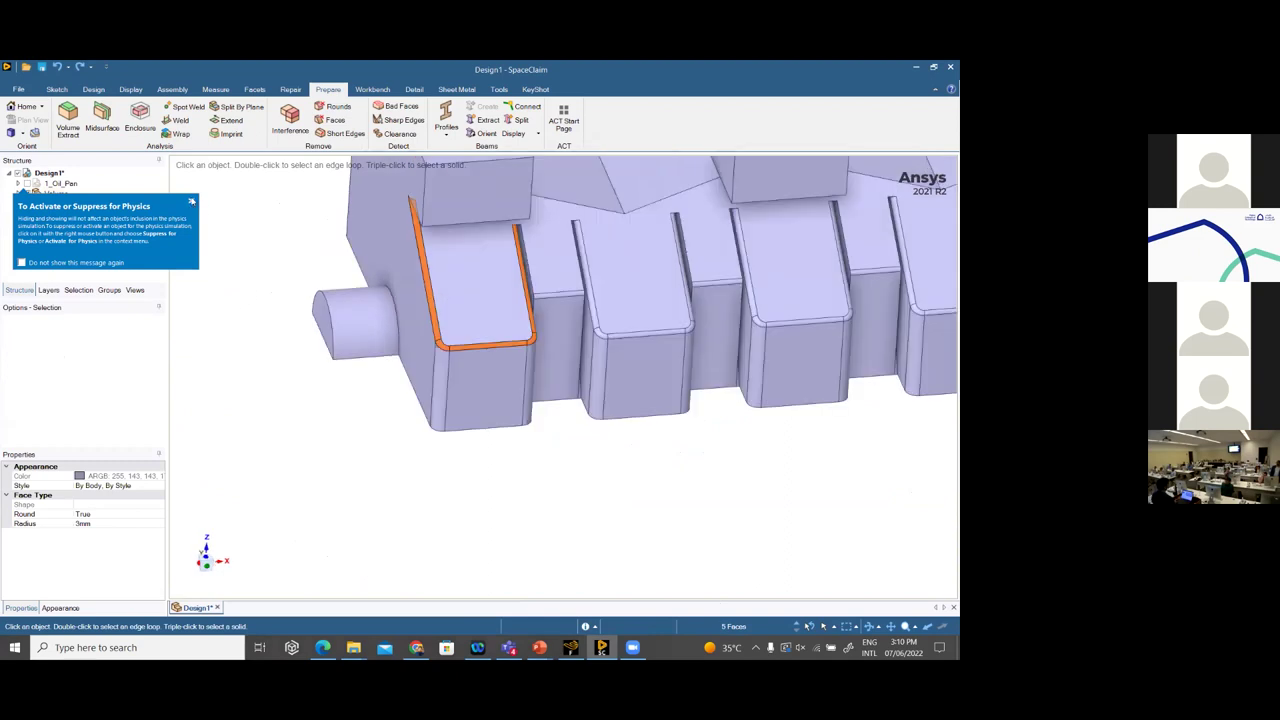
left_click(191, 201)
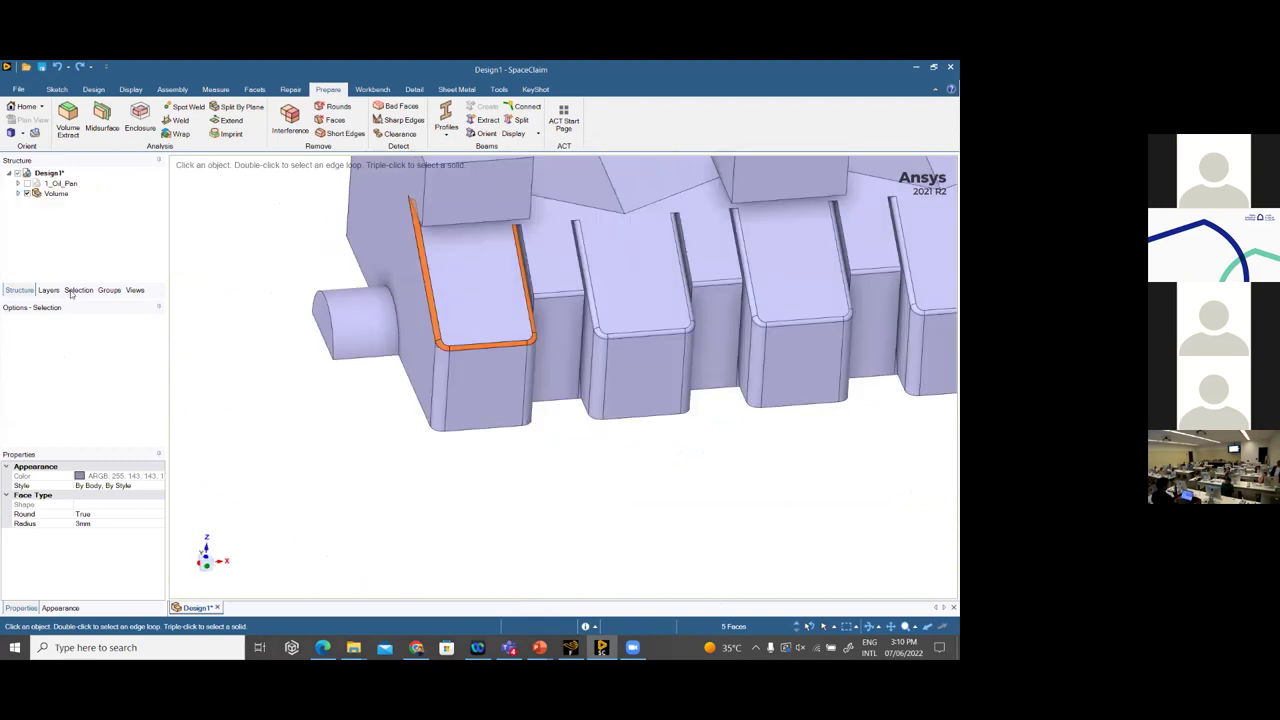
left_click(74, 291)
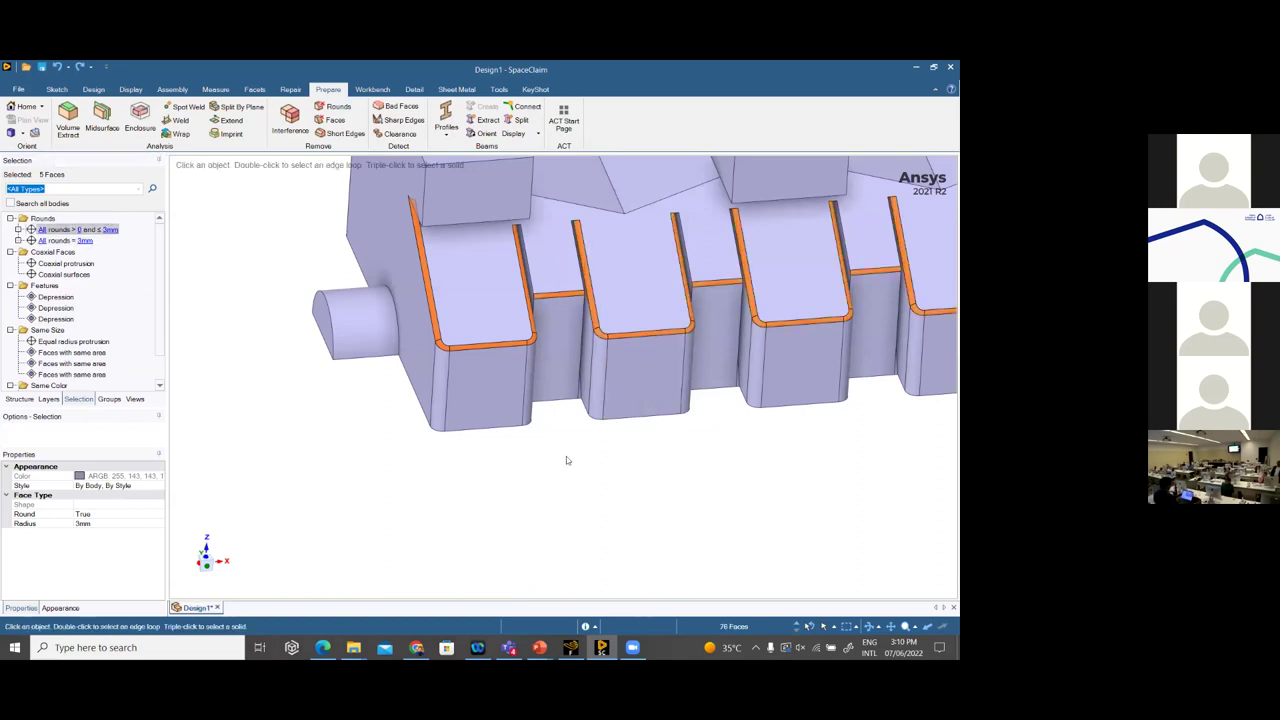
scroll(566, 456, "down", 2)
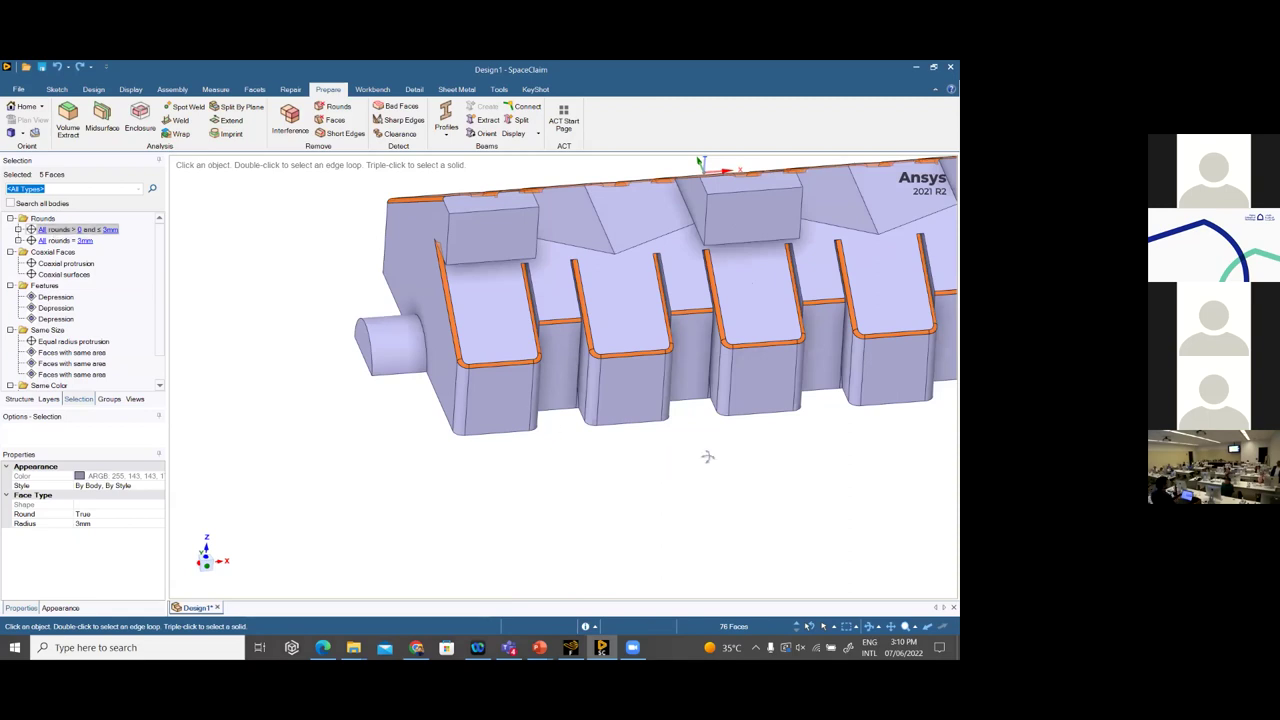
scroll(686, 457, "down", 2)
middle_click_drag(757, 471, 416, 399)
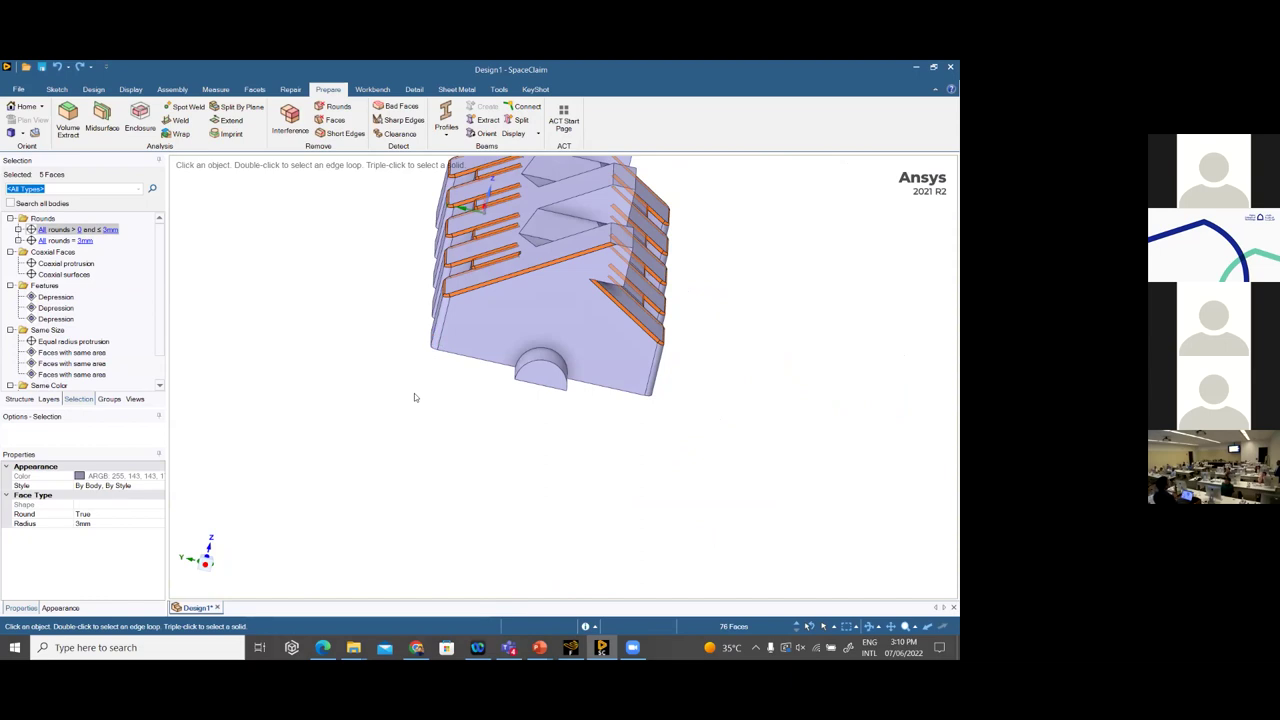
Clear the selection and reselect the end block's connected chain of 3 mm round faces along its sloped face
left_click(93, 89)
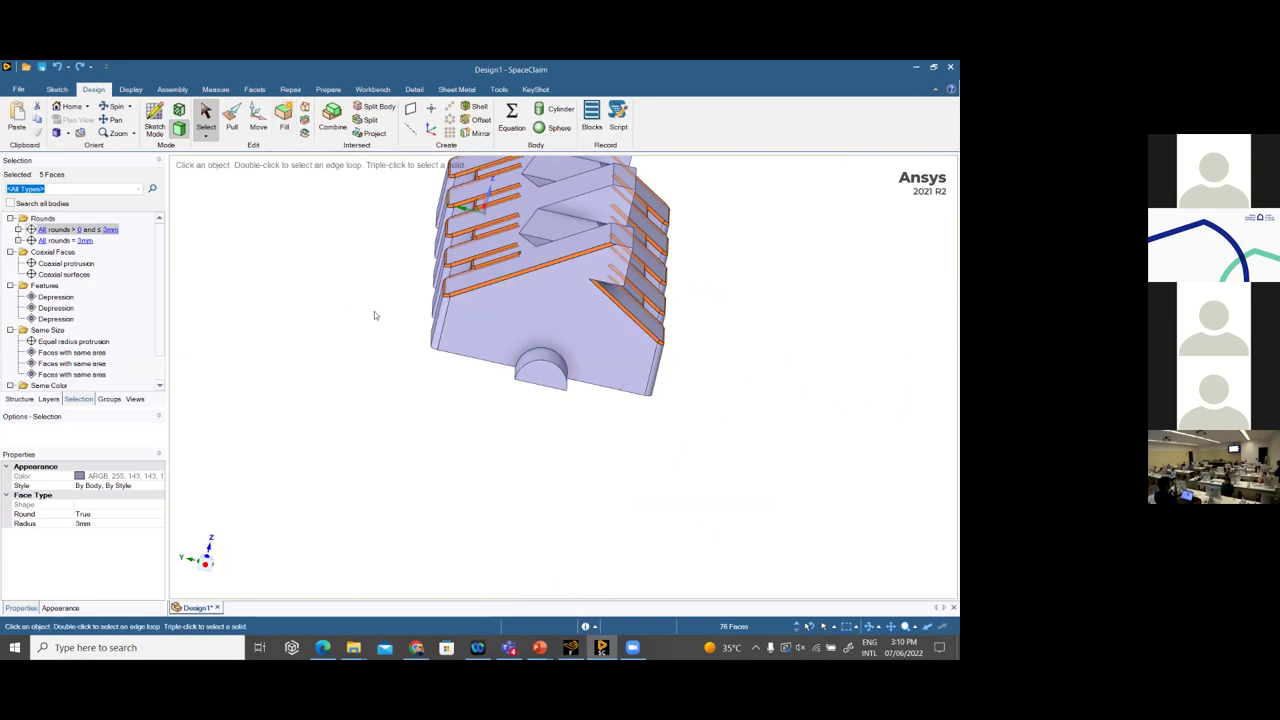
left_click(622, 482)
middle_click_drag(622, 482, 548, 371)
scroll(548, 371, "up", 3)
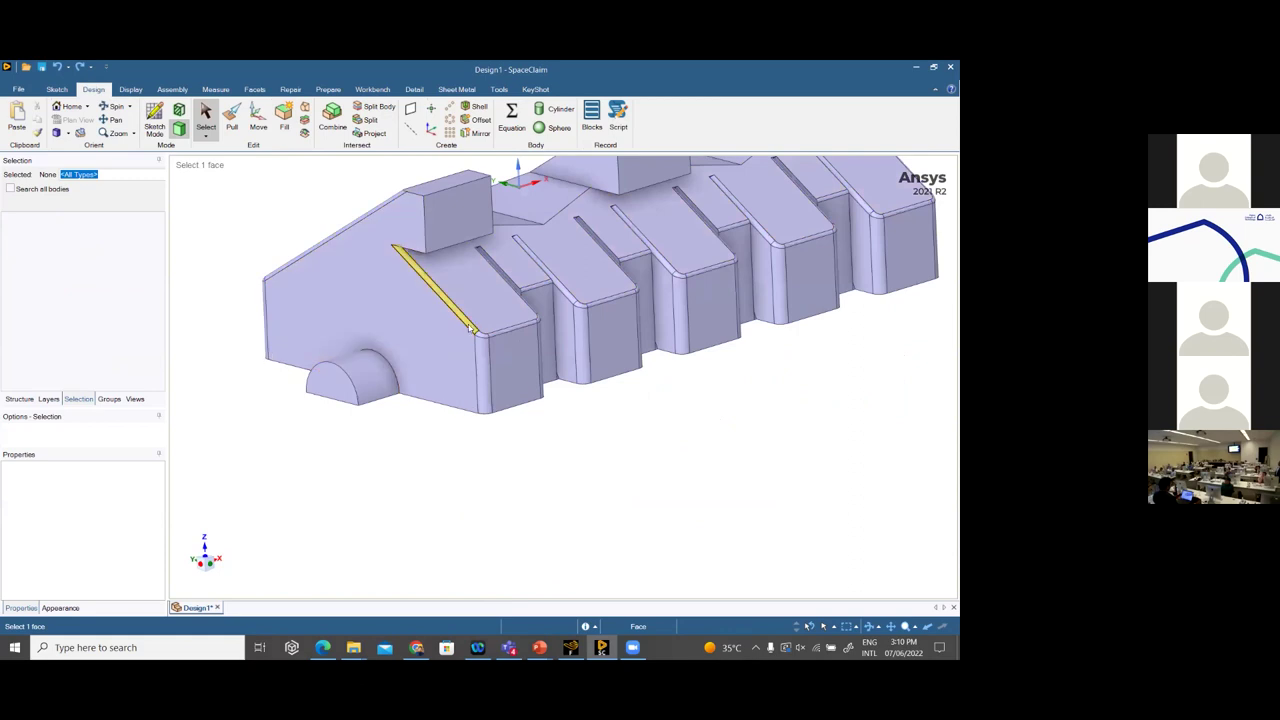
left_click(470, 328)
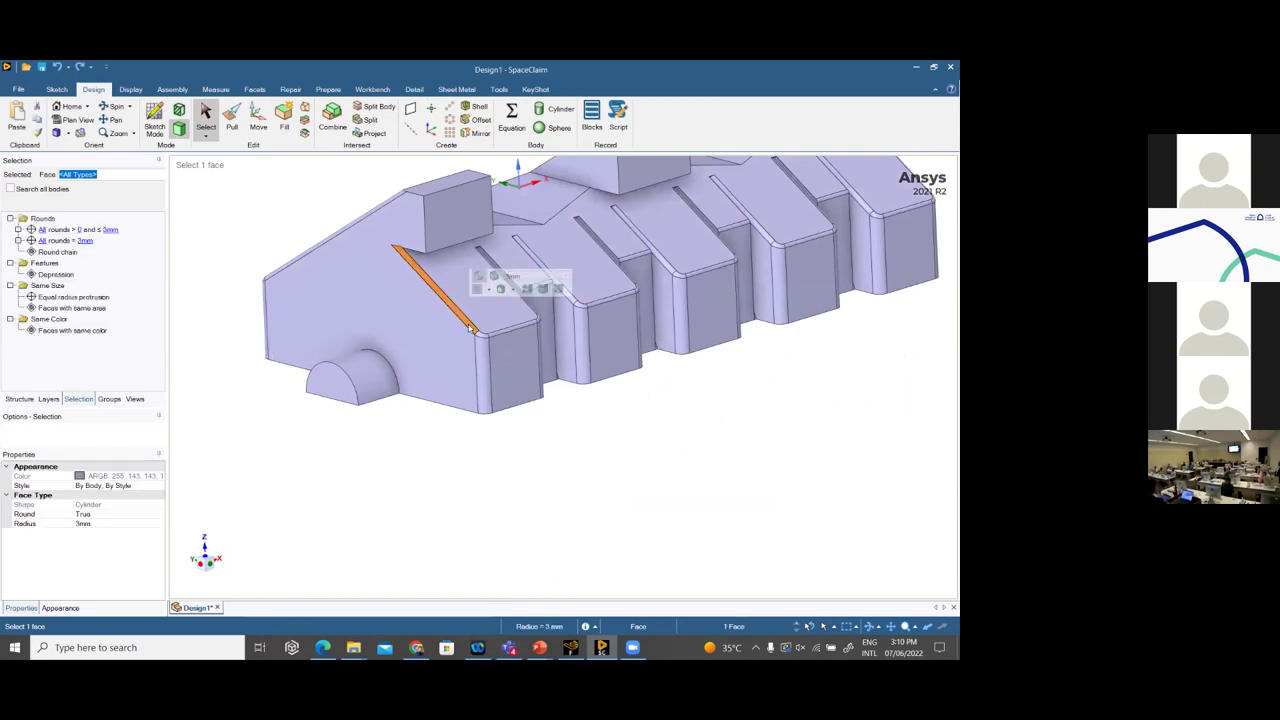
left_click(362, 291)
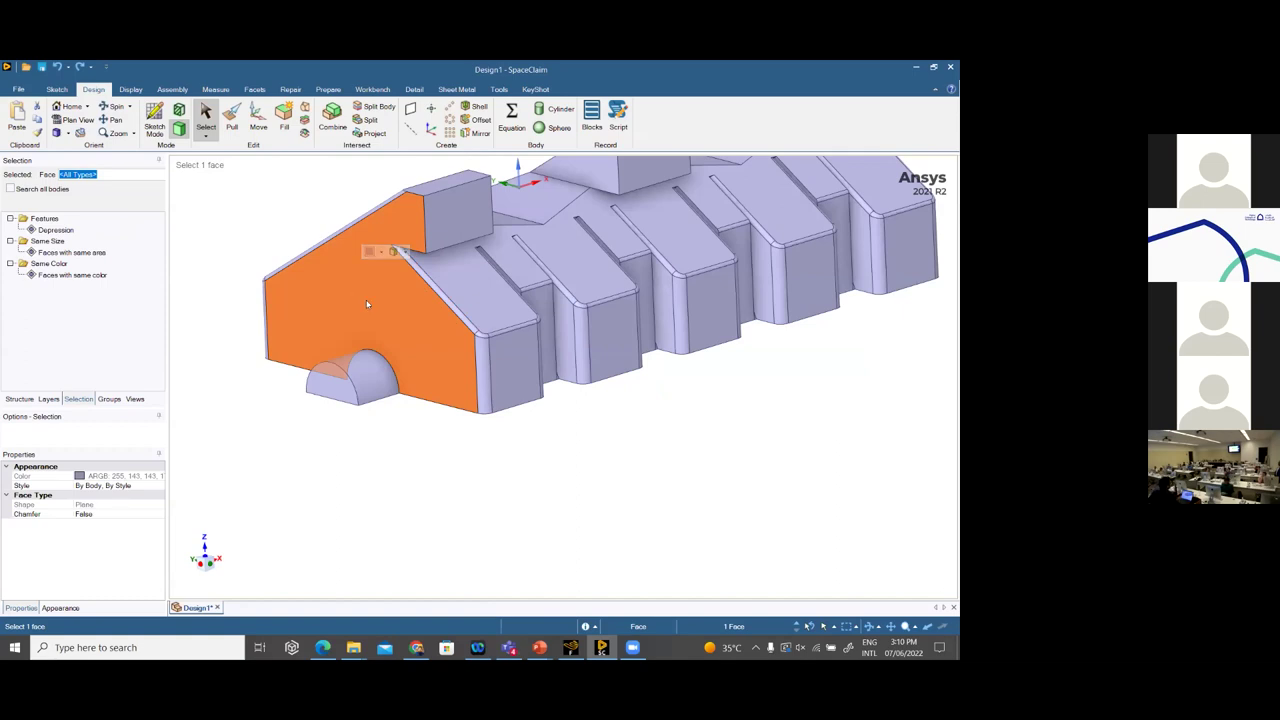
left_click(427, 285)
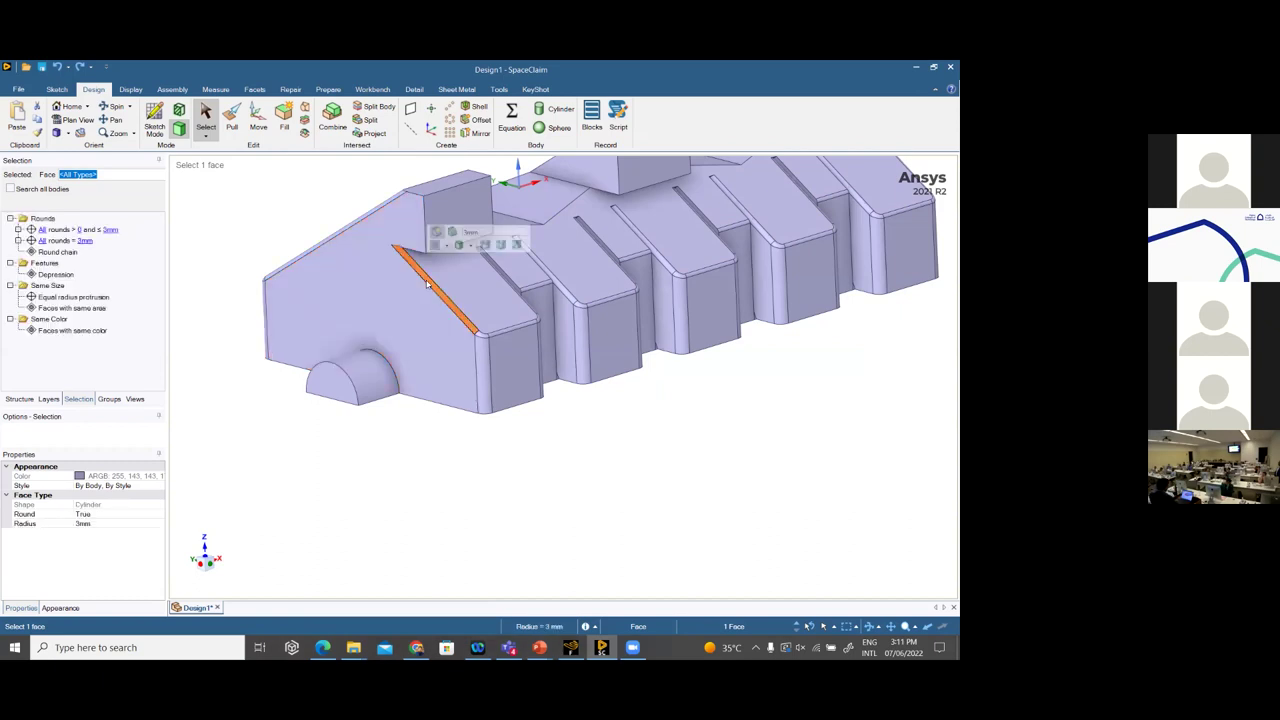
double_click(427, 285)
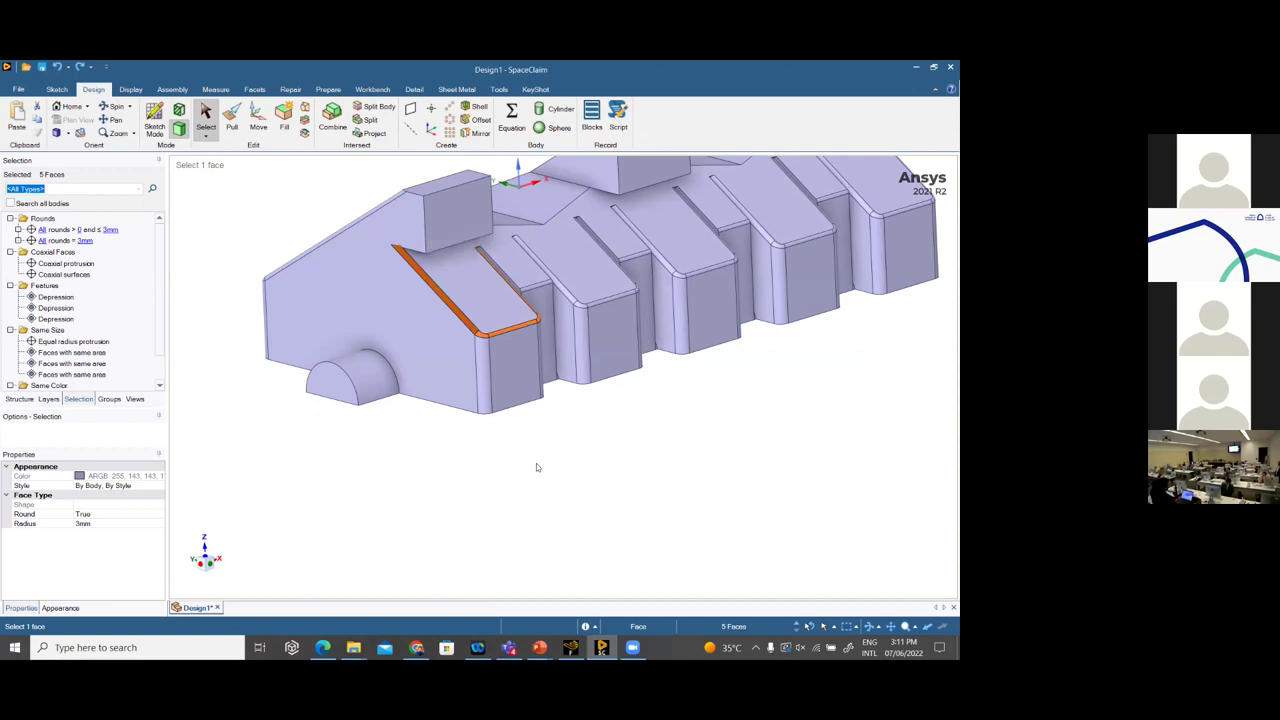
Extend the selection to all rounds up to 3 mm and remove them from the volume with Fill
middle_click_drag(560, 460, 625, 503)
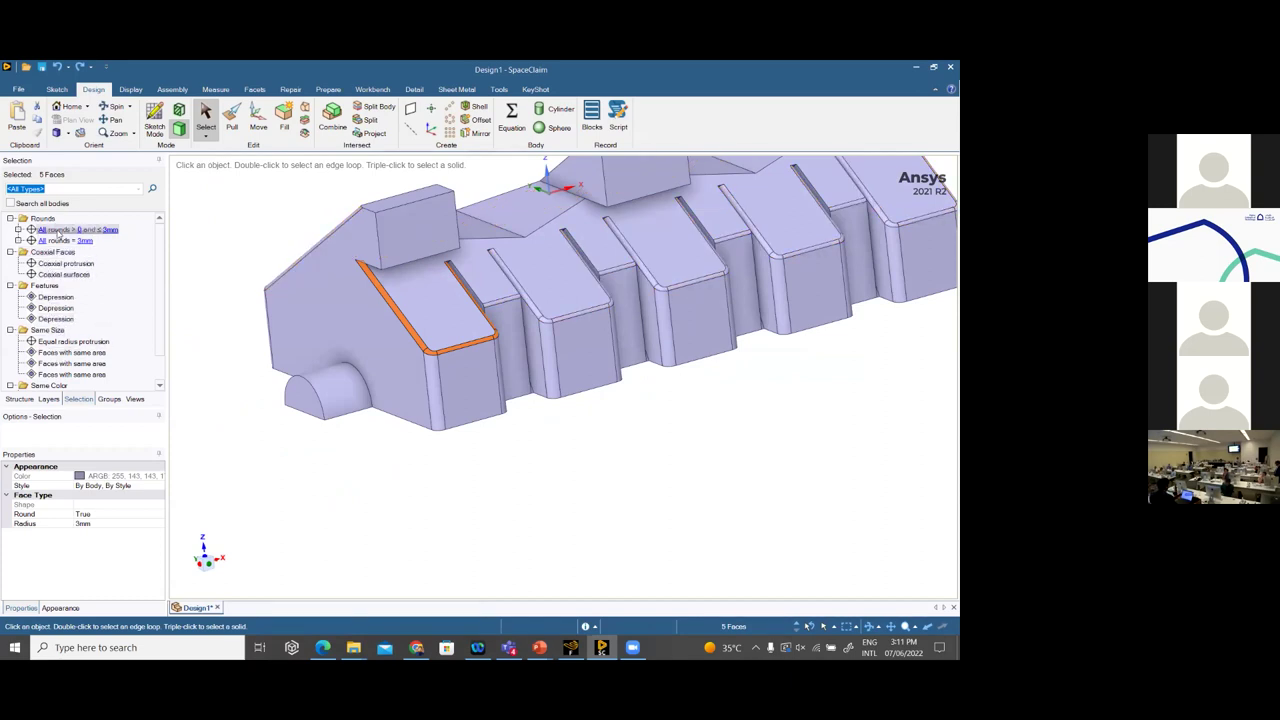
left_click(60, 229)
middle_click_drag(786, 486, 274, 172)
left_click(283, 120)
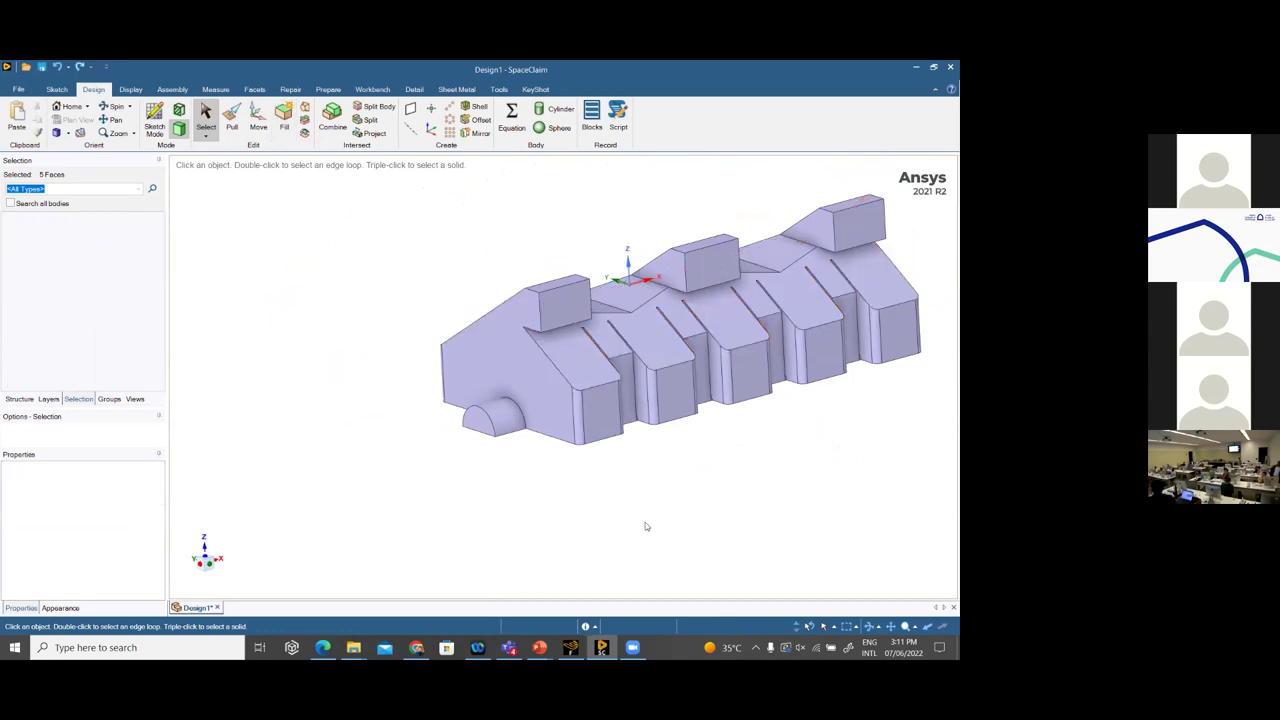
Select a vertical corner round on the end block, extend it to all rounds up to 7 mm, and remove them with Fill
scroll(740, 364, "up", 5)
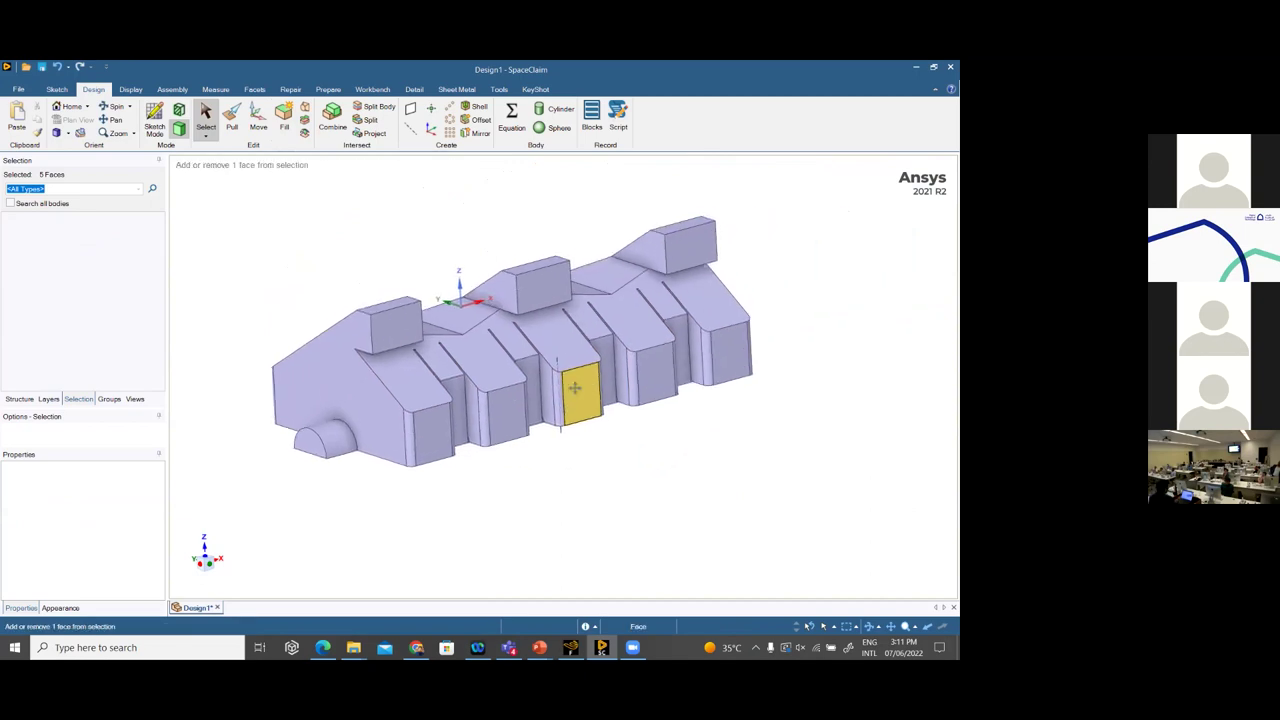
middle_click_drag(632, 408, 631, 486)
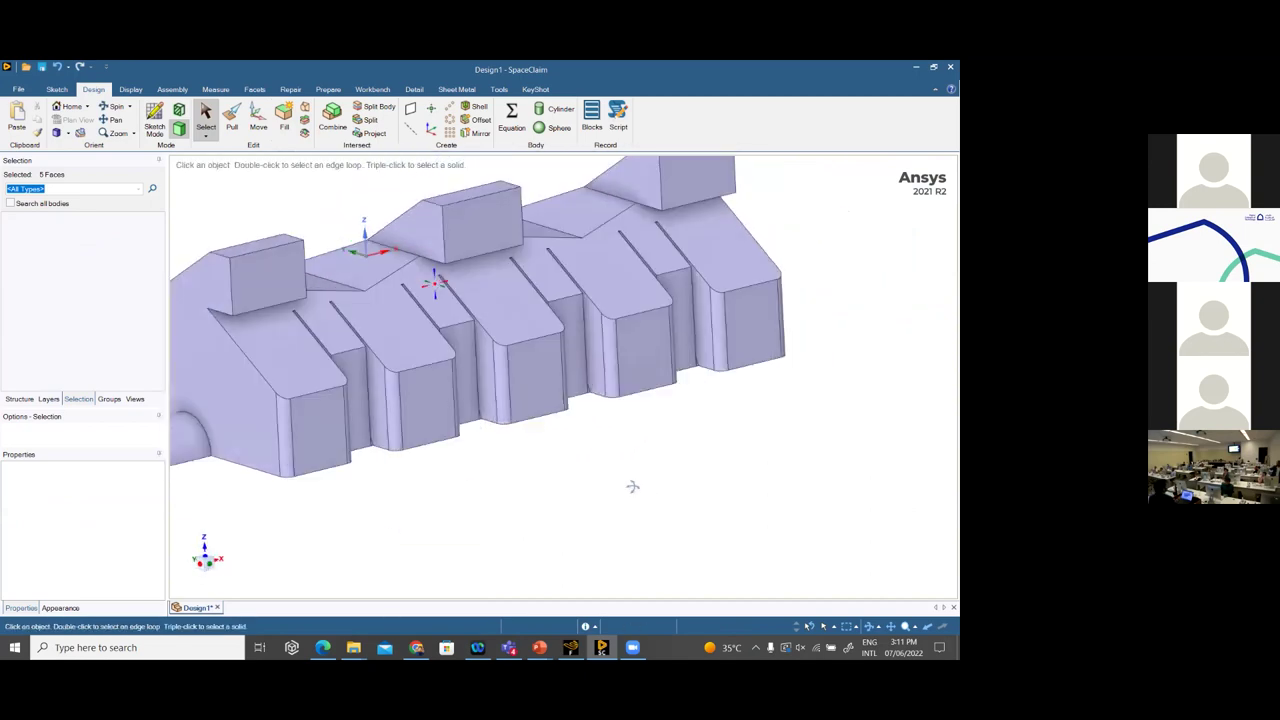
left_click(284, 416)
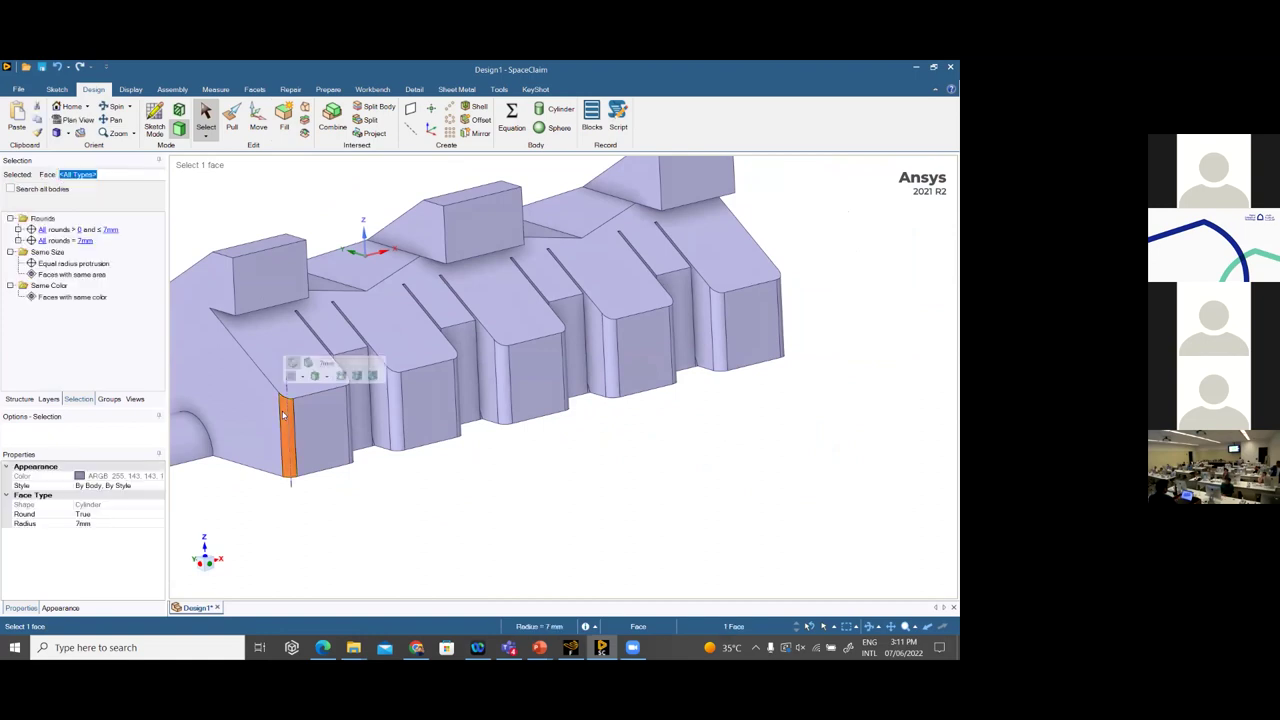
left_click(76, 229)
key("f")
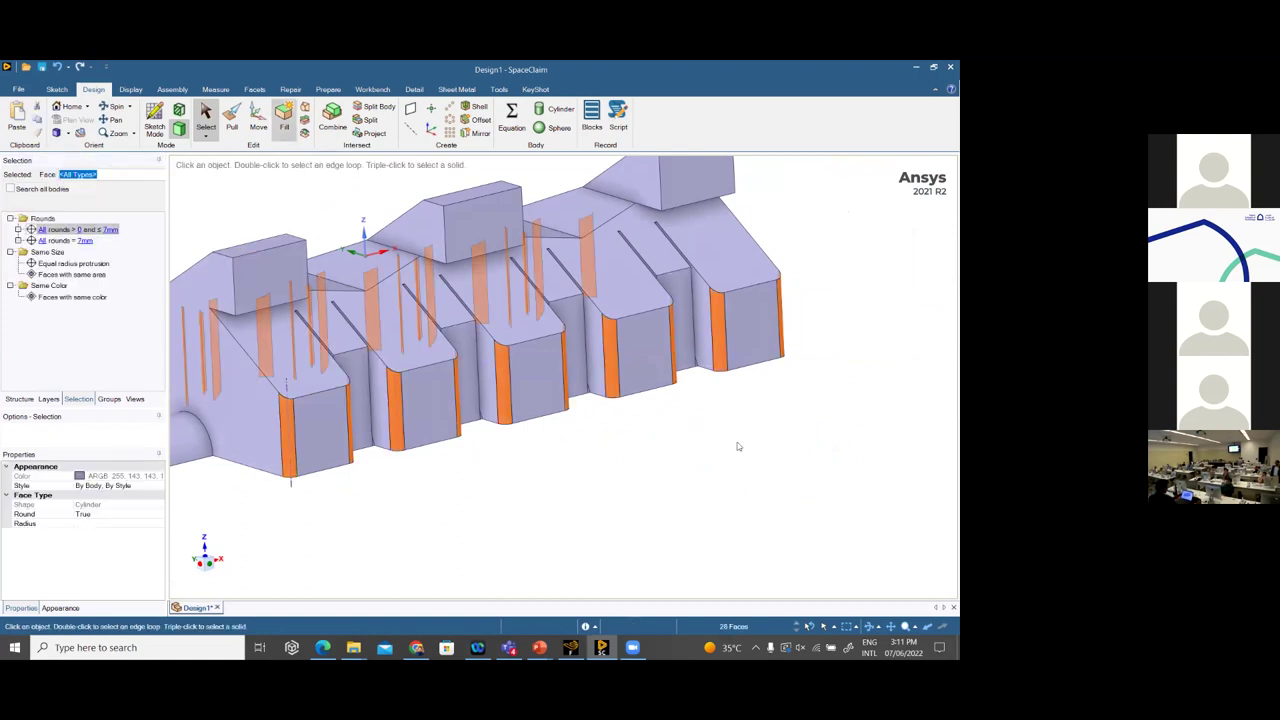
middle_click_drag(737, 510, 796, 522)
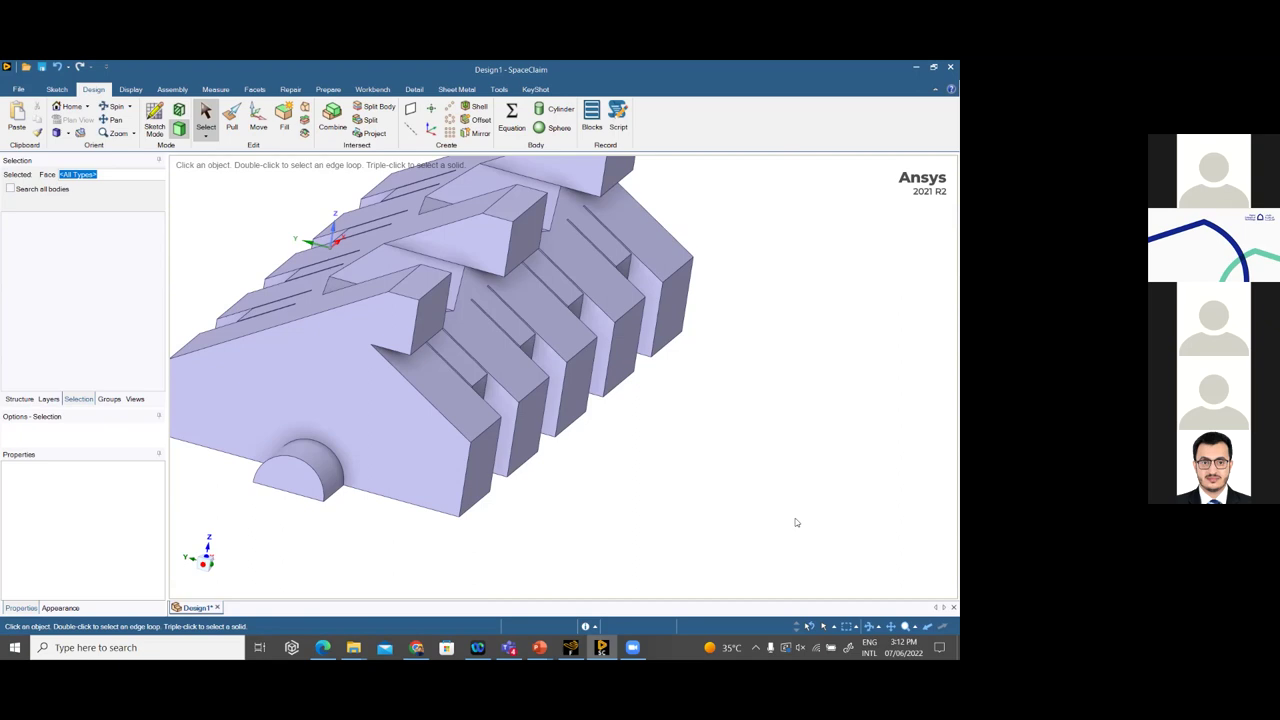
Show the 1_Oil_Pan component with the volume and section both to compare a filled volume corner with the pan's rounded wall
left_click(26, 400)
middle_click_drag(349, 338, 674, 451)
left_click(445, 326)
key("v")
key("x")
mouse_move(777, 259)
middle_mouse_down()
mouse_move(720, 390)
mouse_move(682, 412)
mouse_move(565, 318)
mouse_move(726, 285)
middle_mouse_up()
scroll(687, 322, "up", 5)
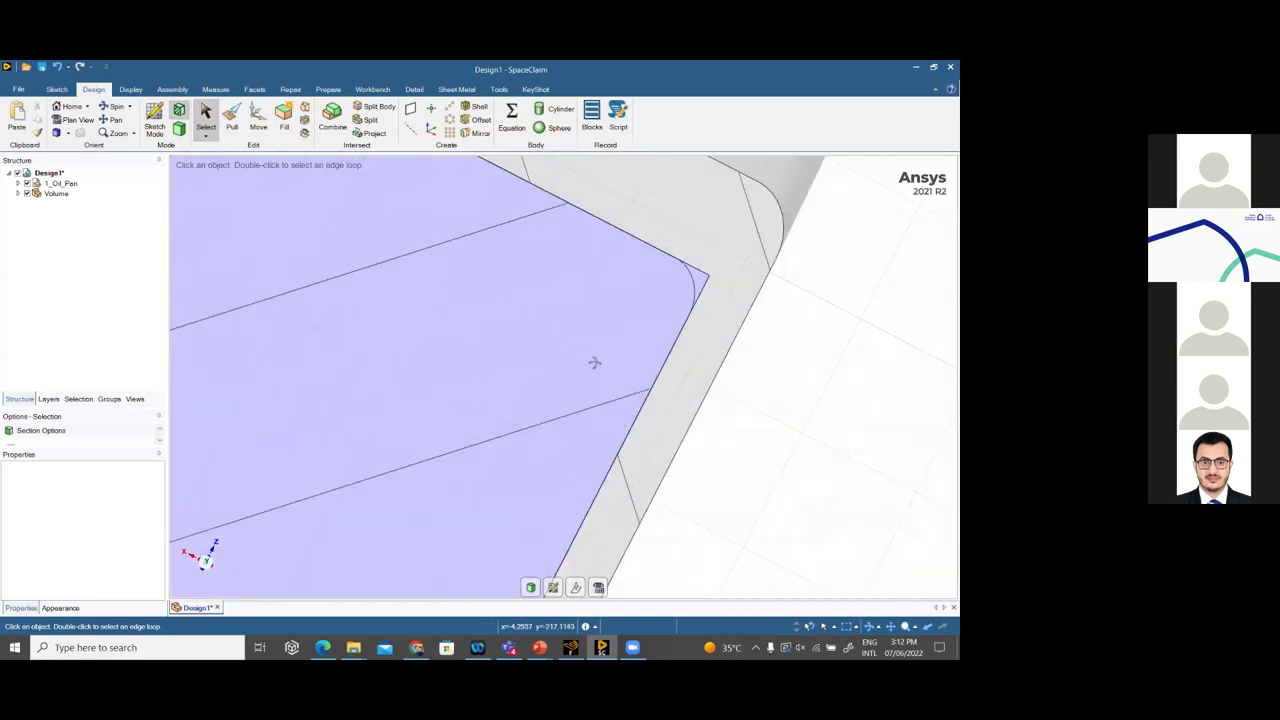
scroll(686, 336, "down", 6)
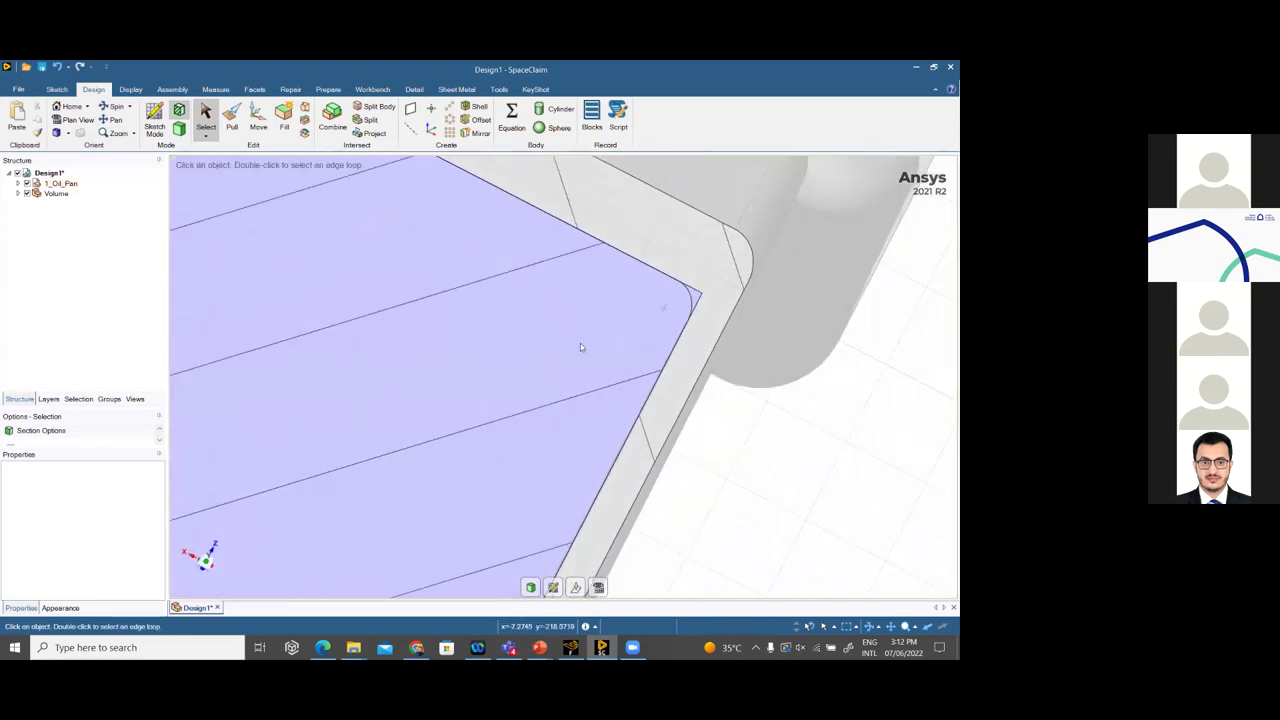
key("h")
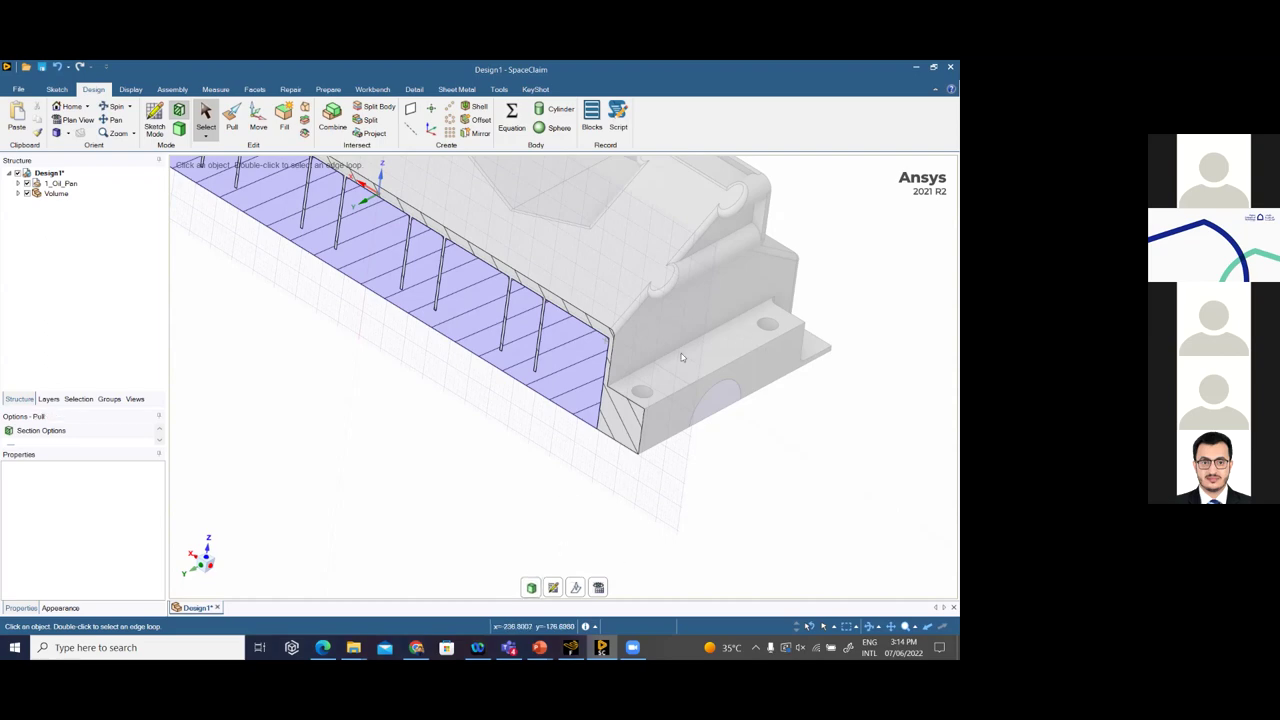
Return from the section view to the solid model with Pull, and hide the Volume component to expose the pan's cavities
key("p")
middle_click_drag(558, 432, 512, 303)
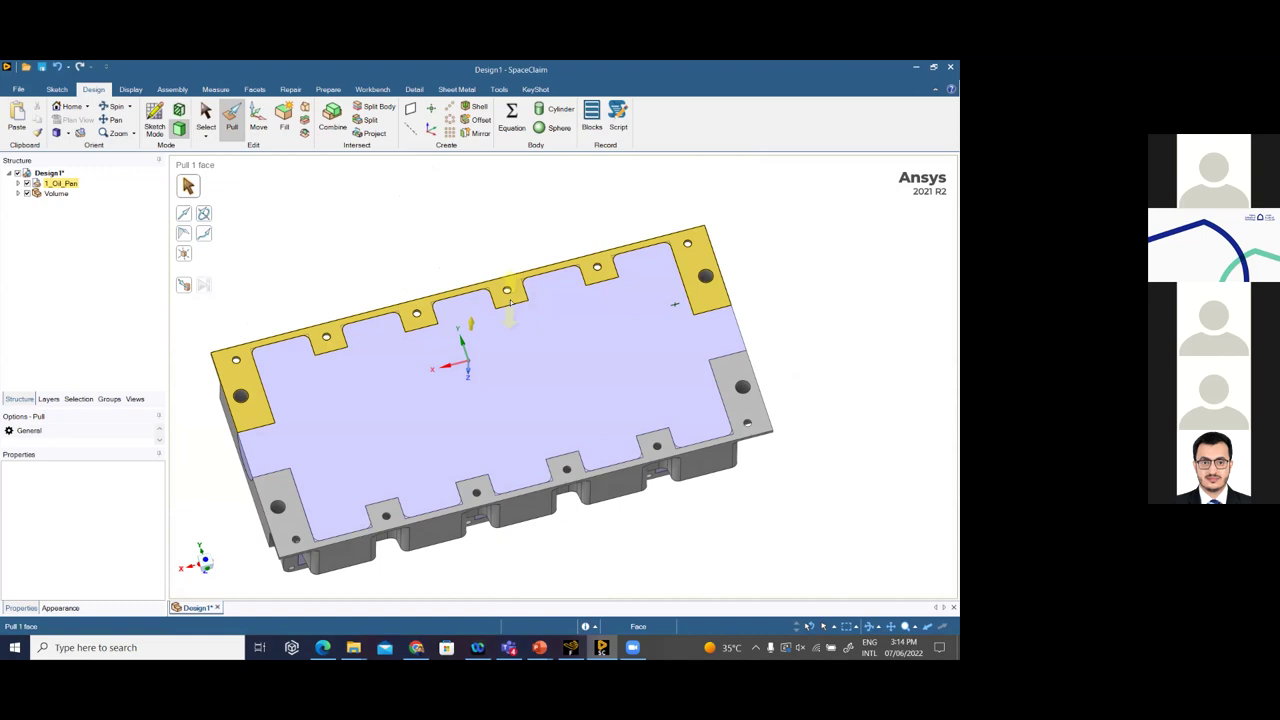
left_click(56, 193)
left_click(32, 273)
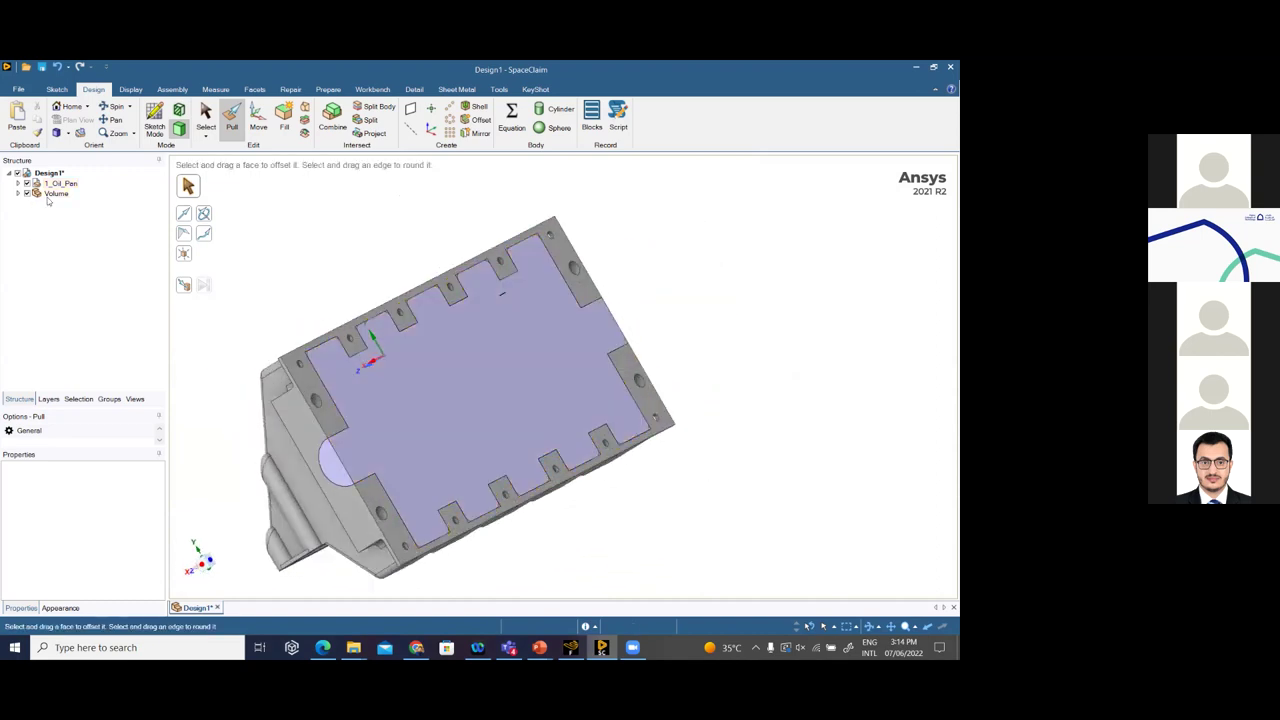
left_click(27, 193)
middle_click_drag(597, 367, 650, 360)
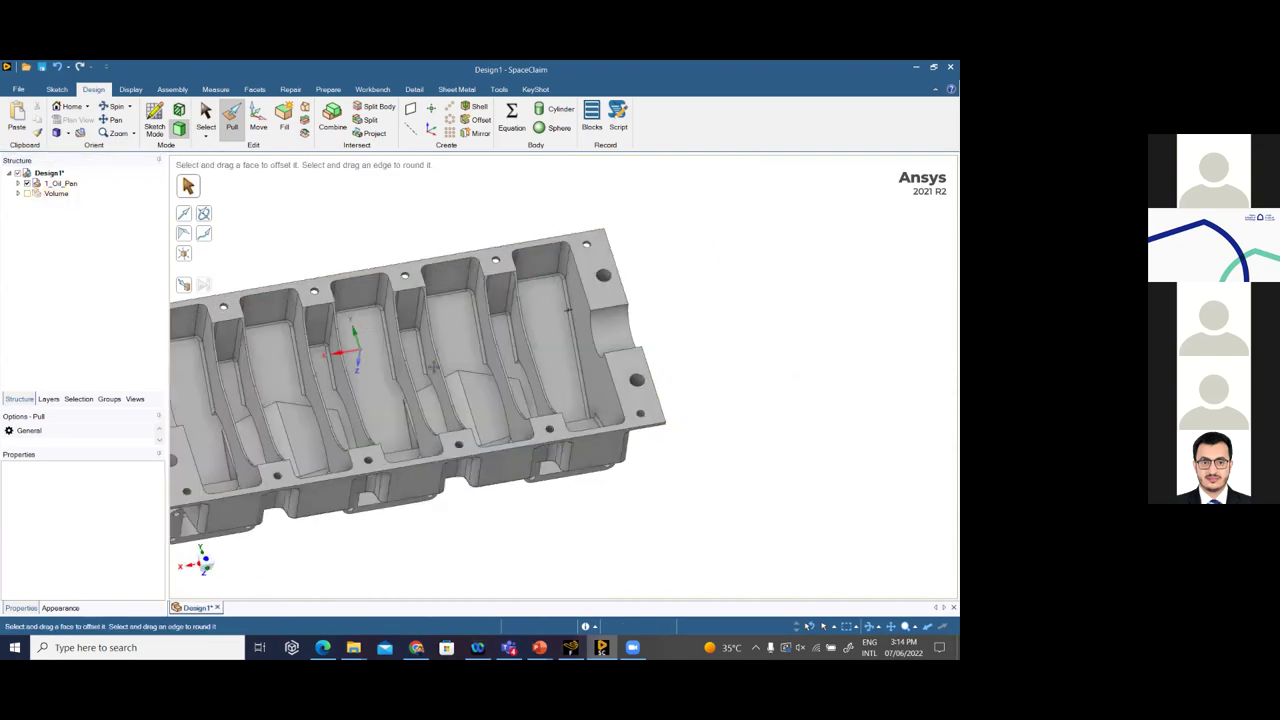
Pull the outer side wall face of the oil pan's second cavity inward to thicken the wall there
left_click(686, 357)
scroll(620, 360, "up", 5)
middle_click_drag(528, 318, 590, 335)
left_click(478, 282)
middle_click_drag(557, 252, 489, 305)
left_click_drag(489, 305, 503, 277)
left_click(435, 225)
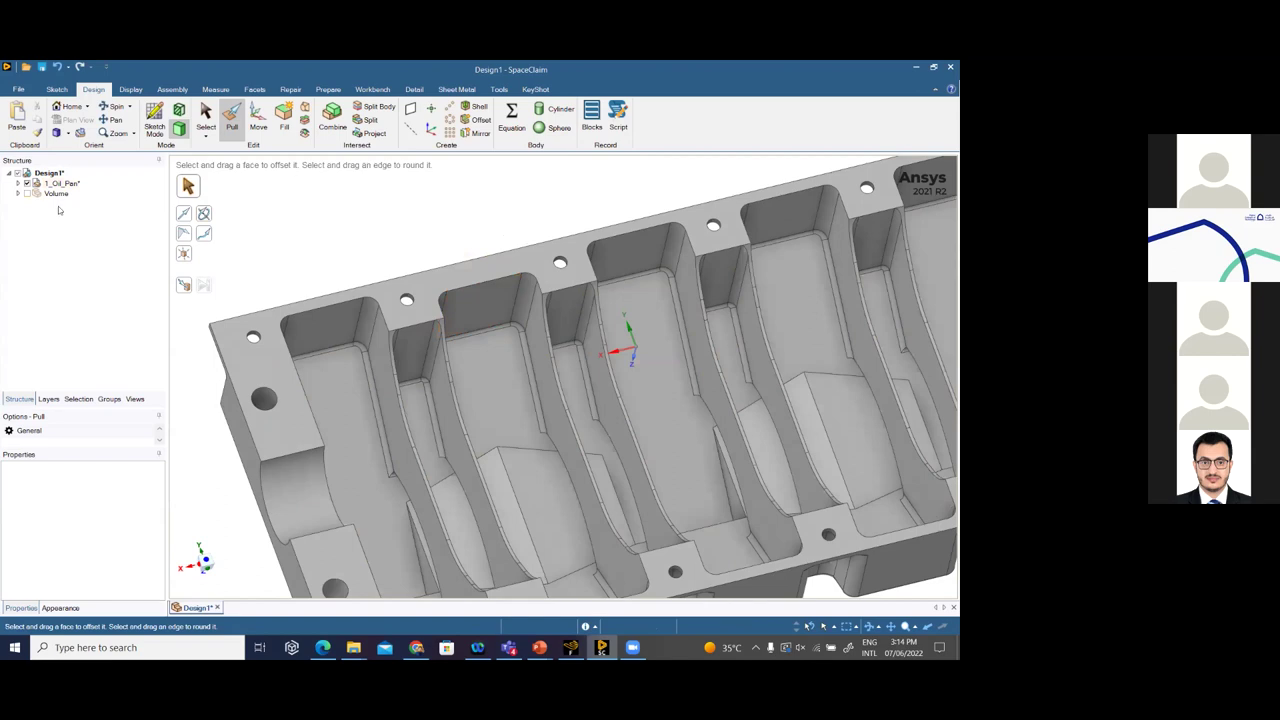
Show the Volume component again and regenerate its body with Update Volume Body as Created to follow the changed pan
left_click(27, 193)
middle_click_drag(655, 285, 563, 354)
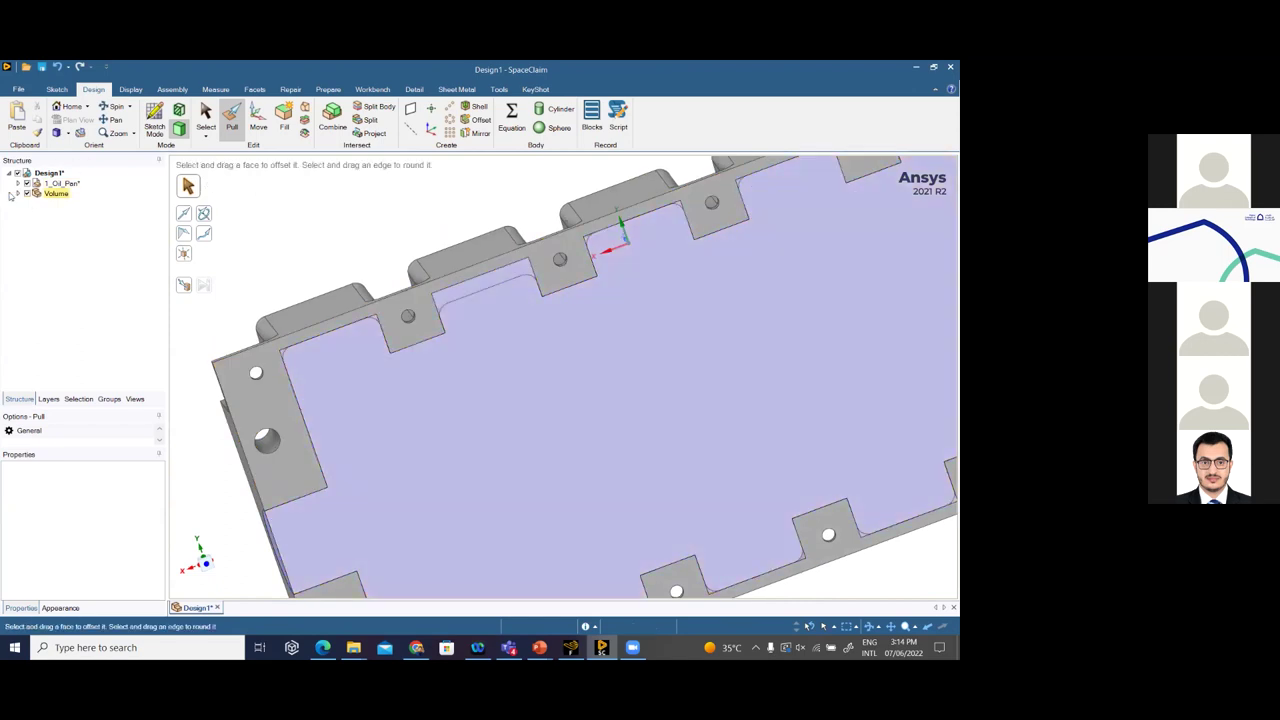
right_click(56, 194)
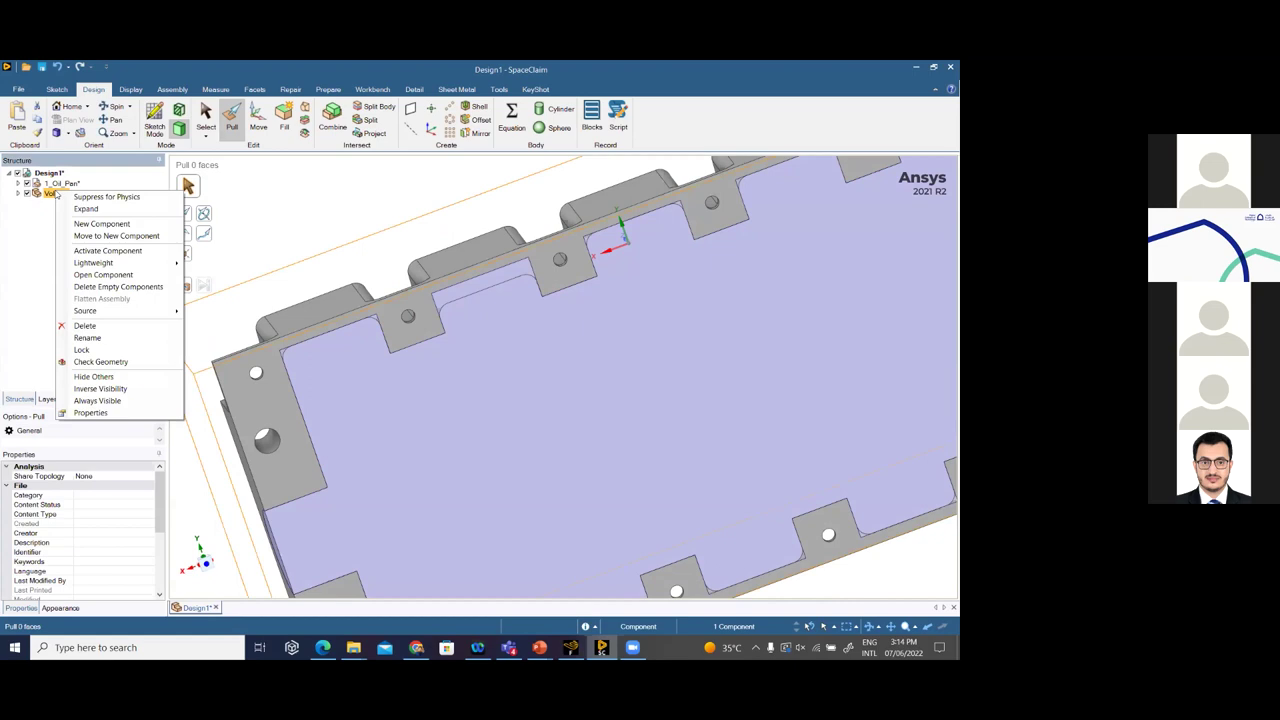
left_click(63, 208)
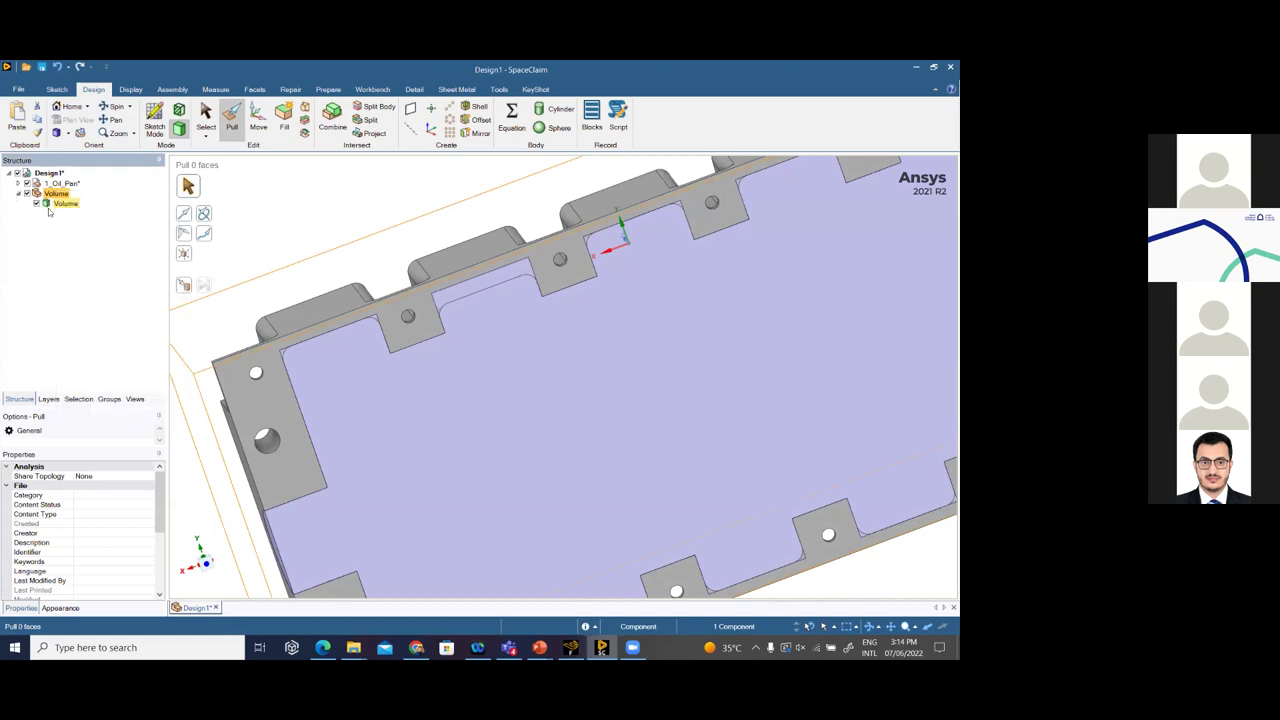
right_click(63, 204)
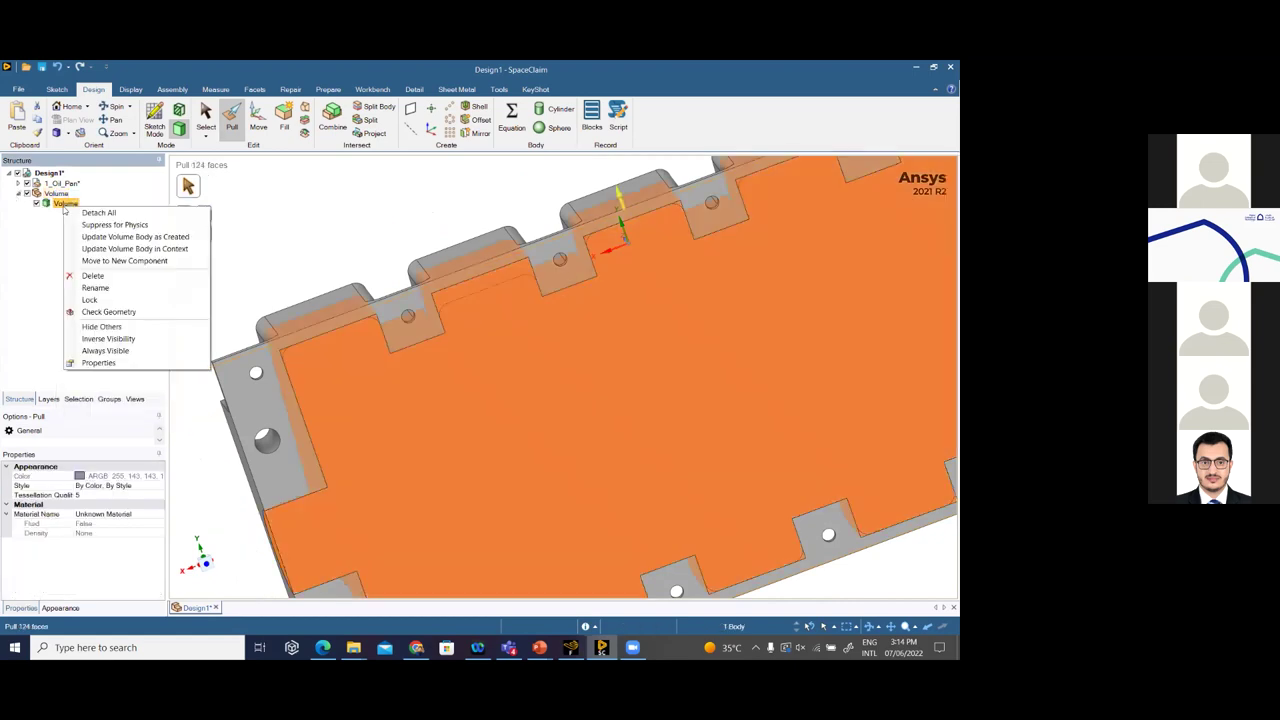
left_click(135, 237)
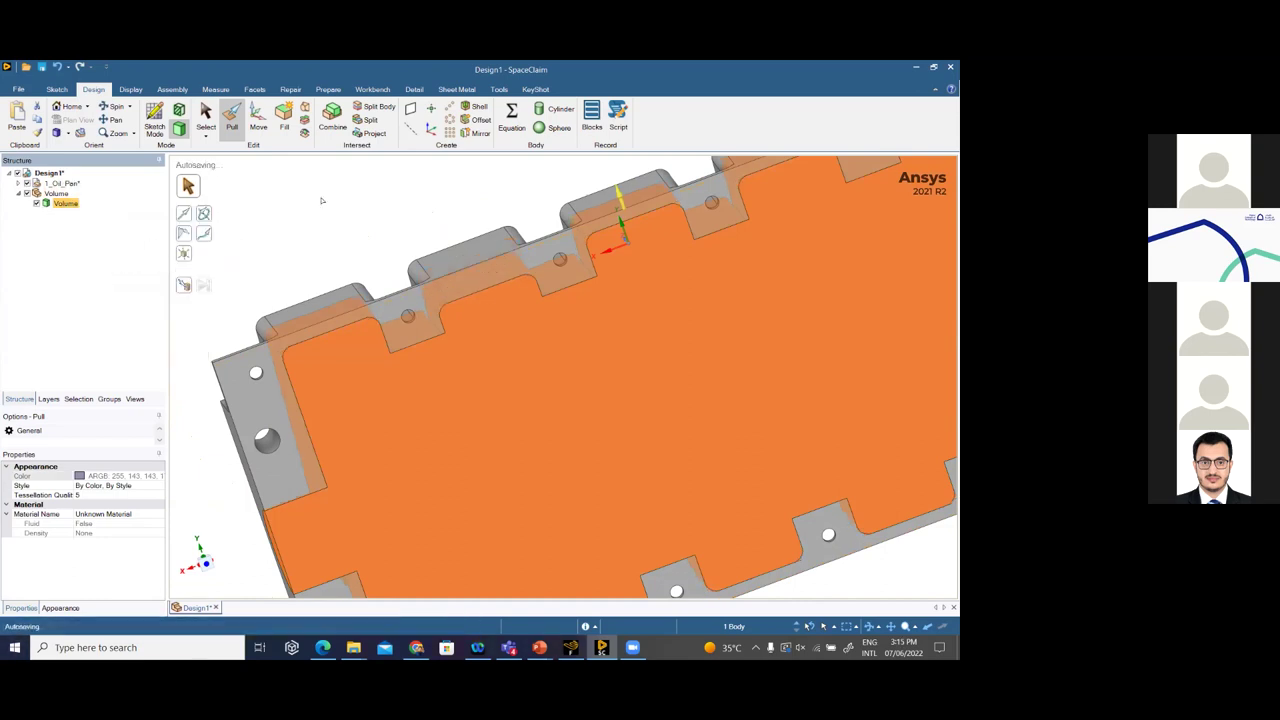
middle_click_drag(336, 180, 334, 190)
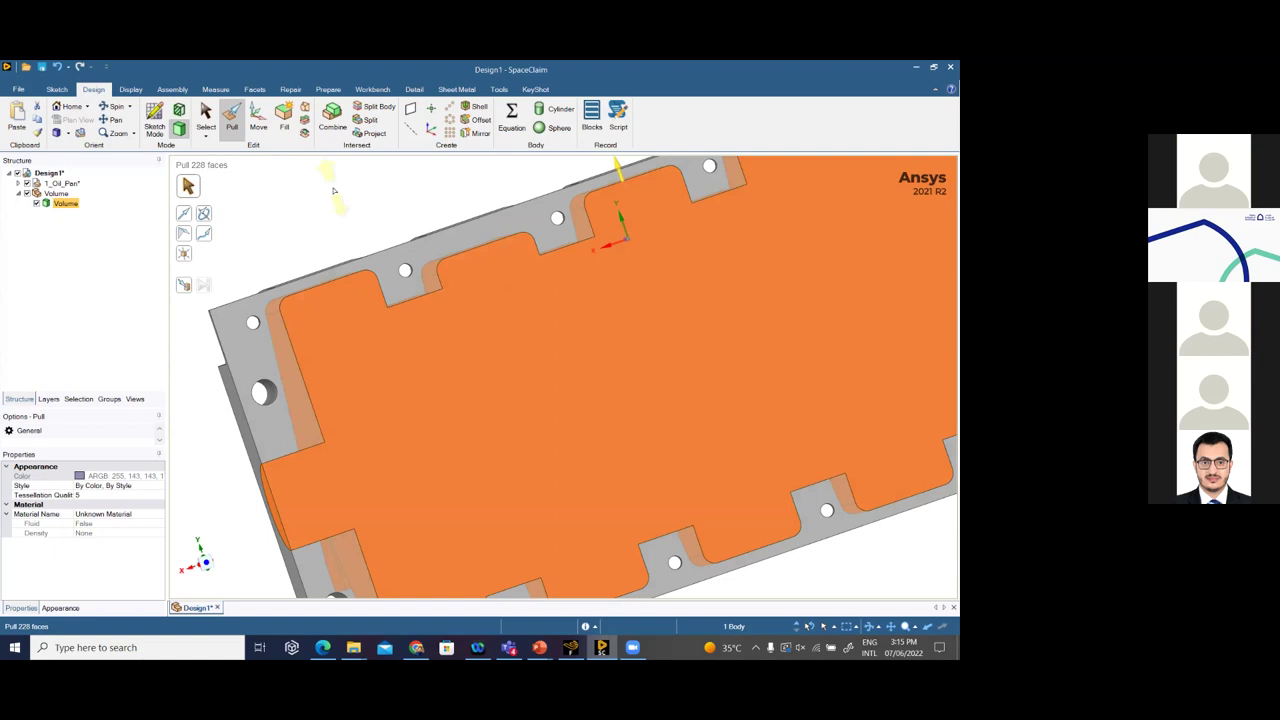
key("Escape")
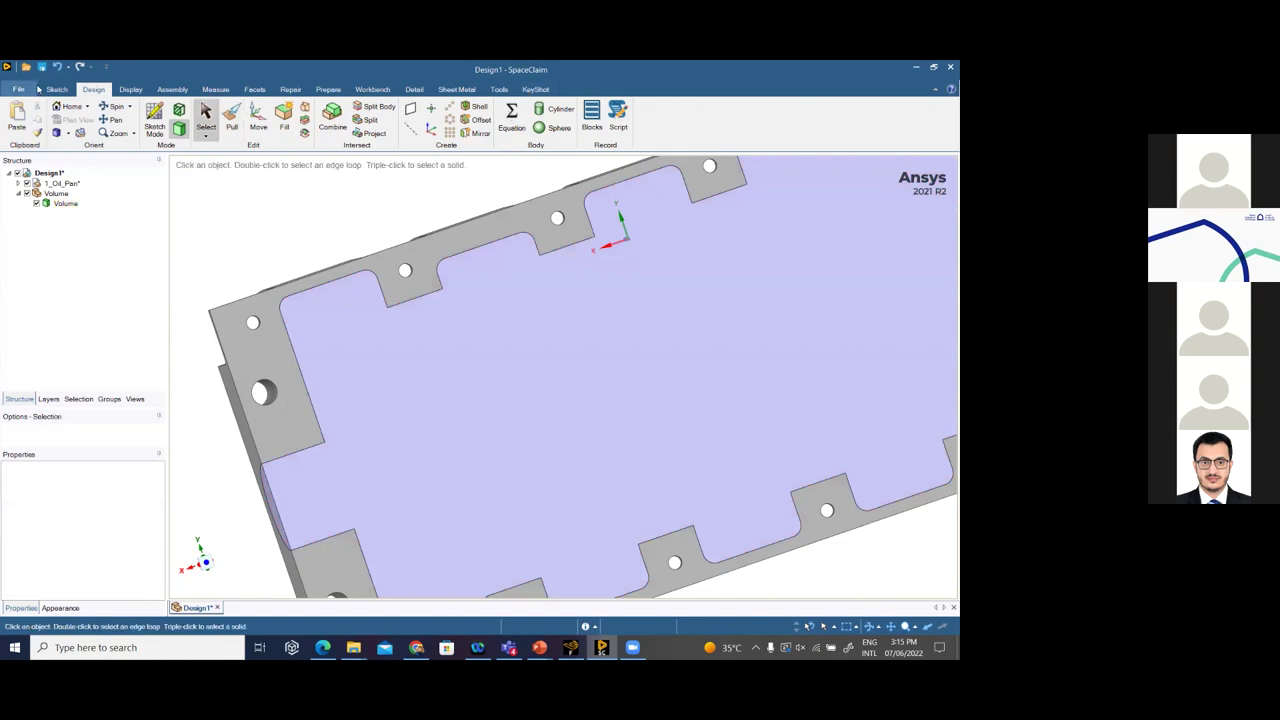
Create a new empty design document alongside the oil pan design
left_click(19, 90)
mouse_move(37, 114)
left_click(110, 127)
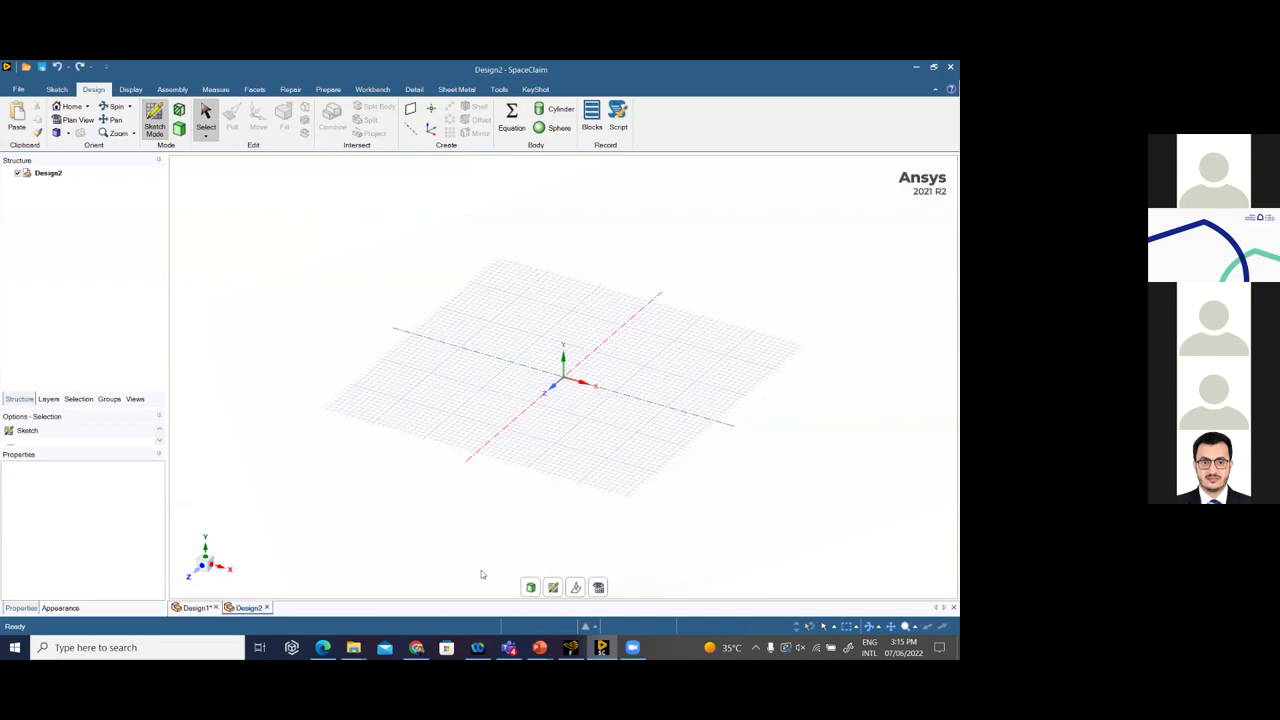
key("ctrl+Tab")
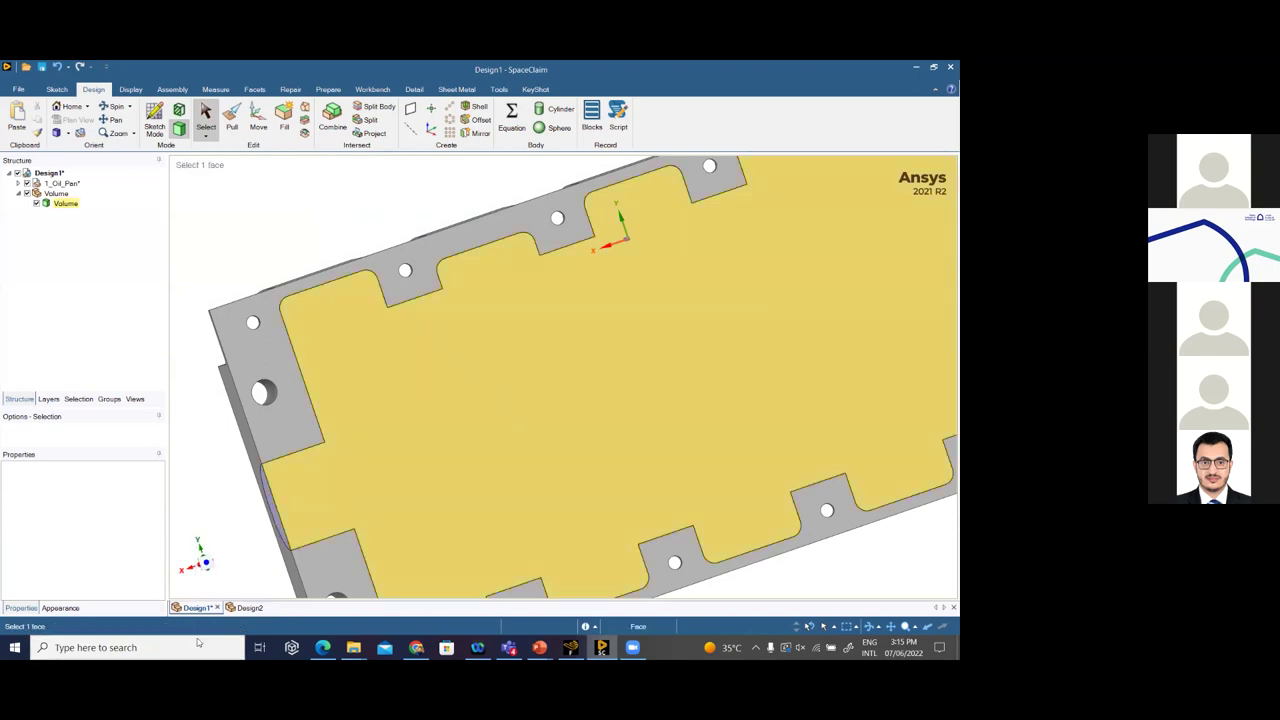
left_click(424, 484)
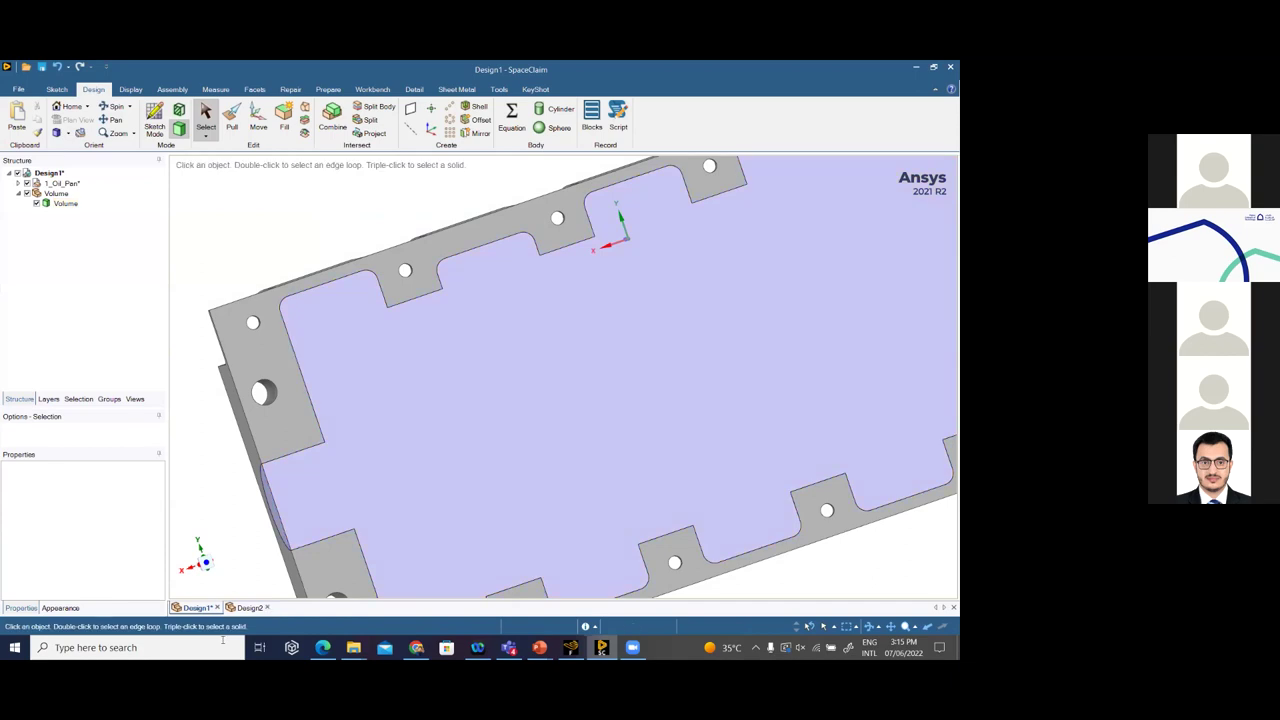
left_click(249, 607)
mouse_move(466, 358)
middle_mouse_down()
mouse_move(514, 331)
mouse_move(517, 380)
mouse_move(646, 462)
middle_mouse_up()
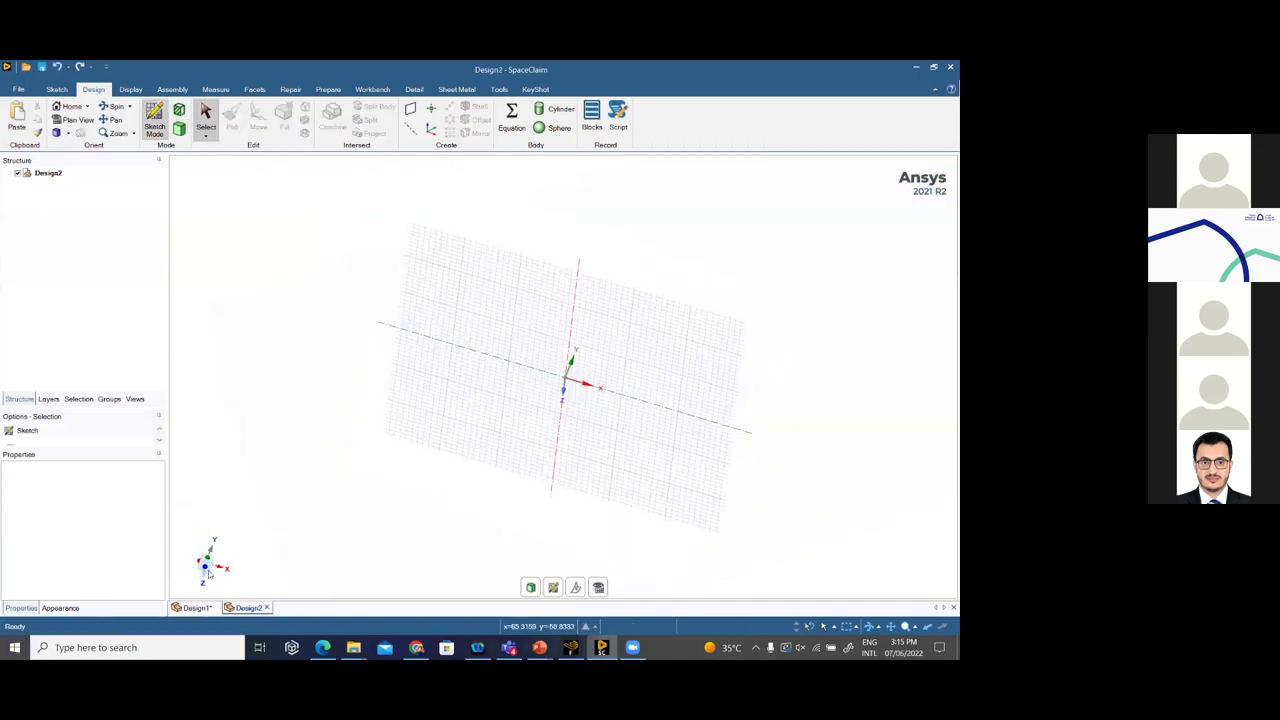
Go back to the oil pan design and view the whole pan with its filled internal volume from the outside
left_click(196, 607)
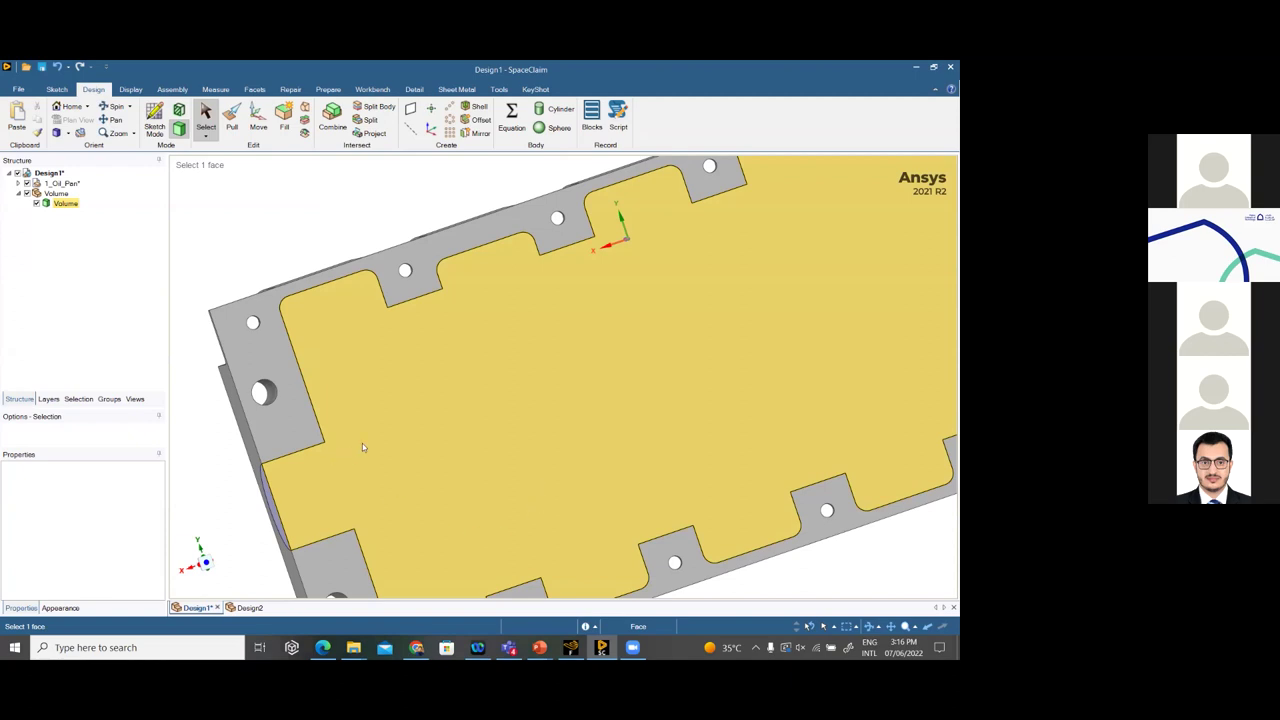
key("Escape")
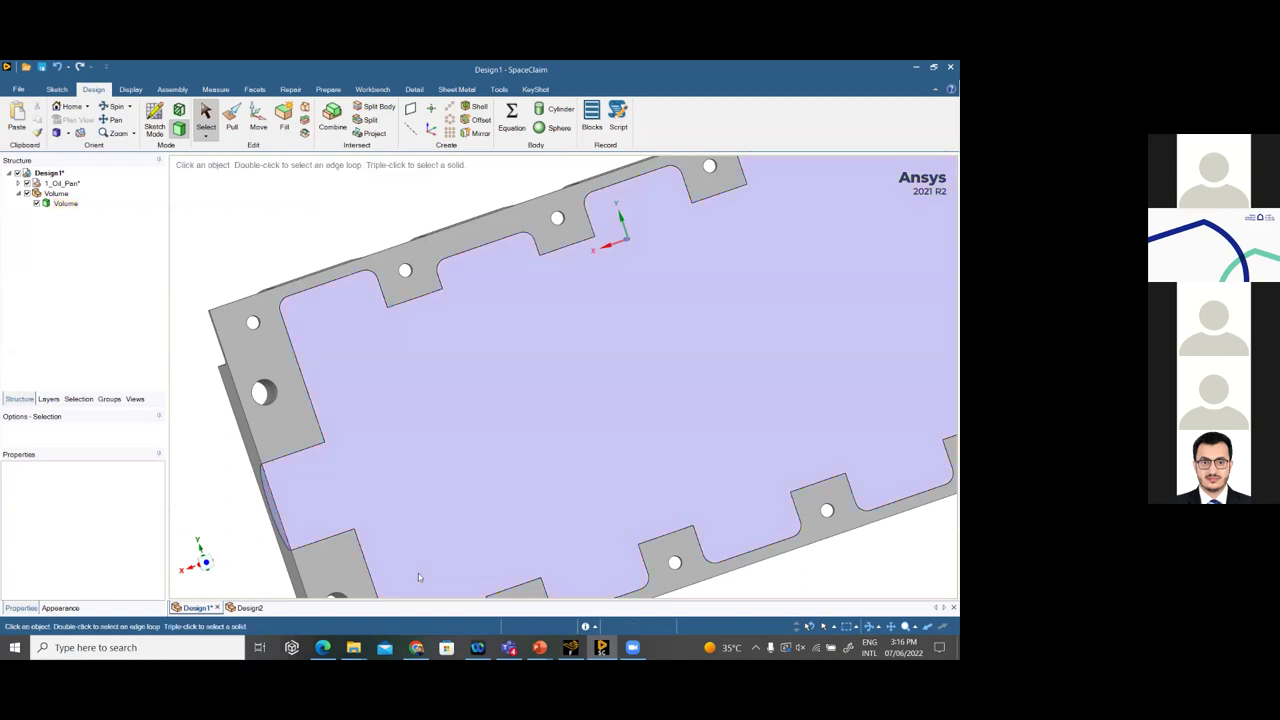
key("ctrl+Tab")
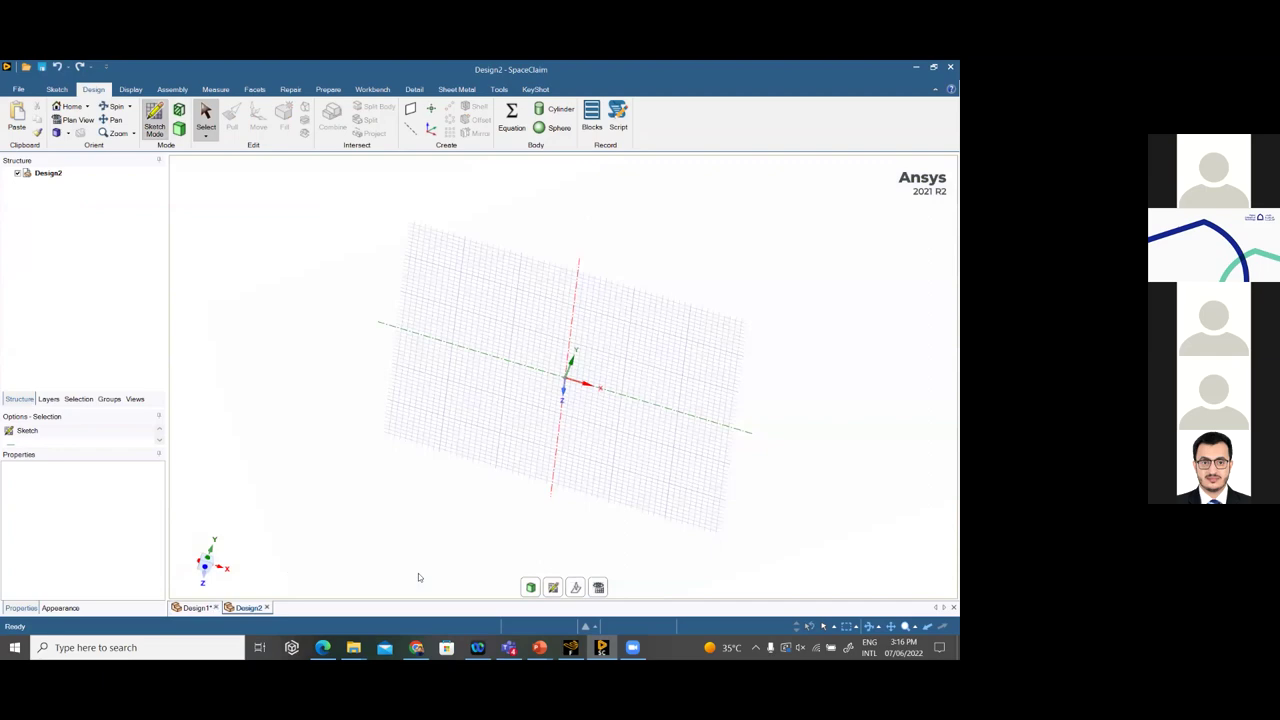
key("ctrl+Tab")
left_click(606, 401)
scroll(606, 401, "down", 3)
middle_click_drag(533, 357, 649, 315)
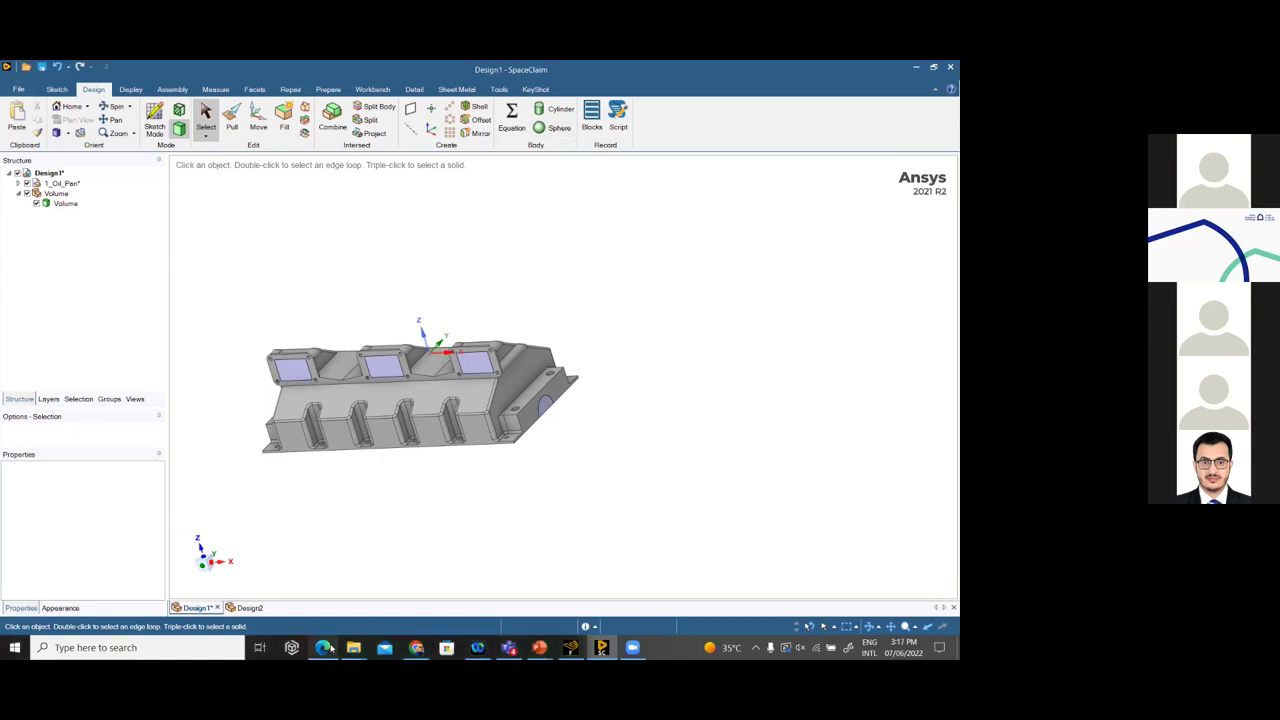
mouse_move(356, 647)
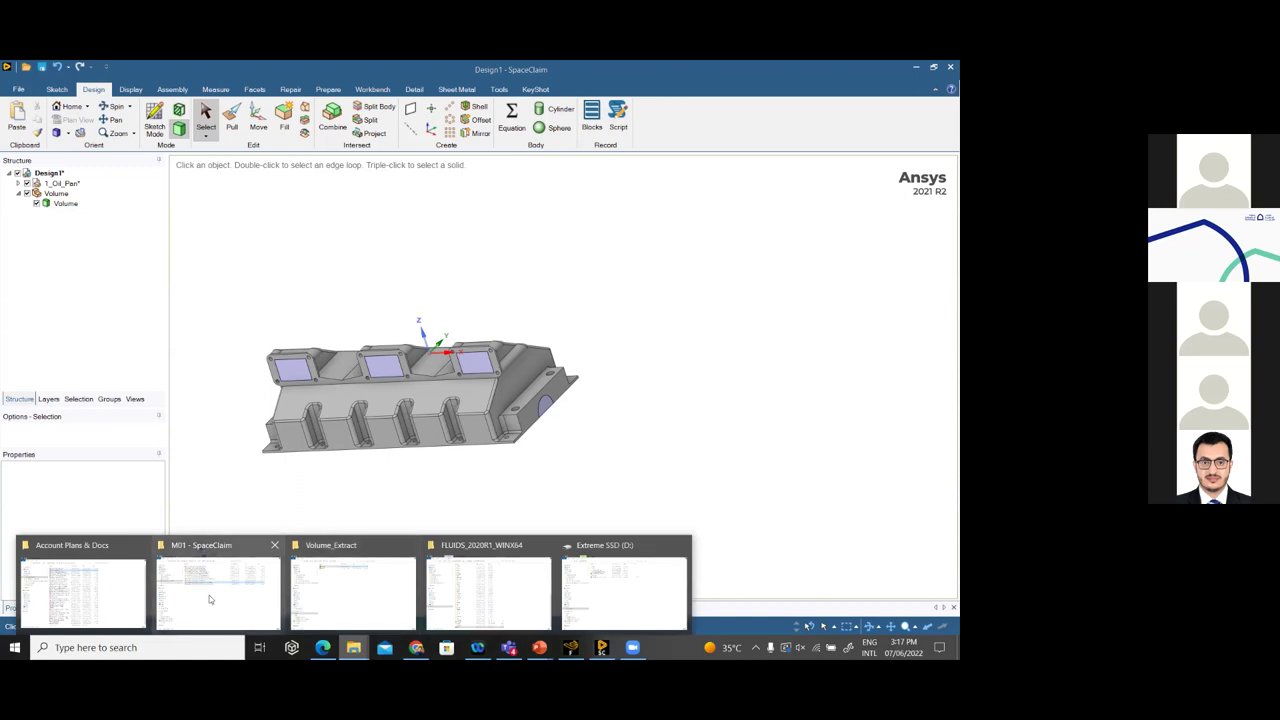
left_click(345, 590)
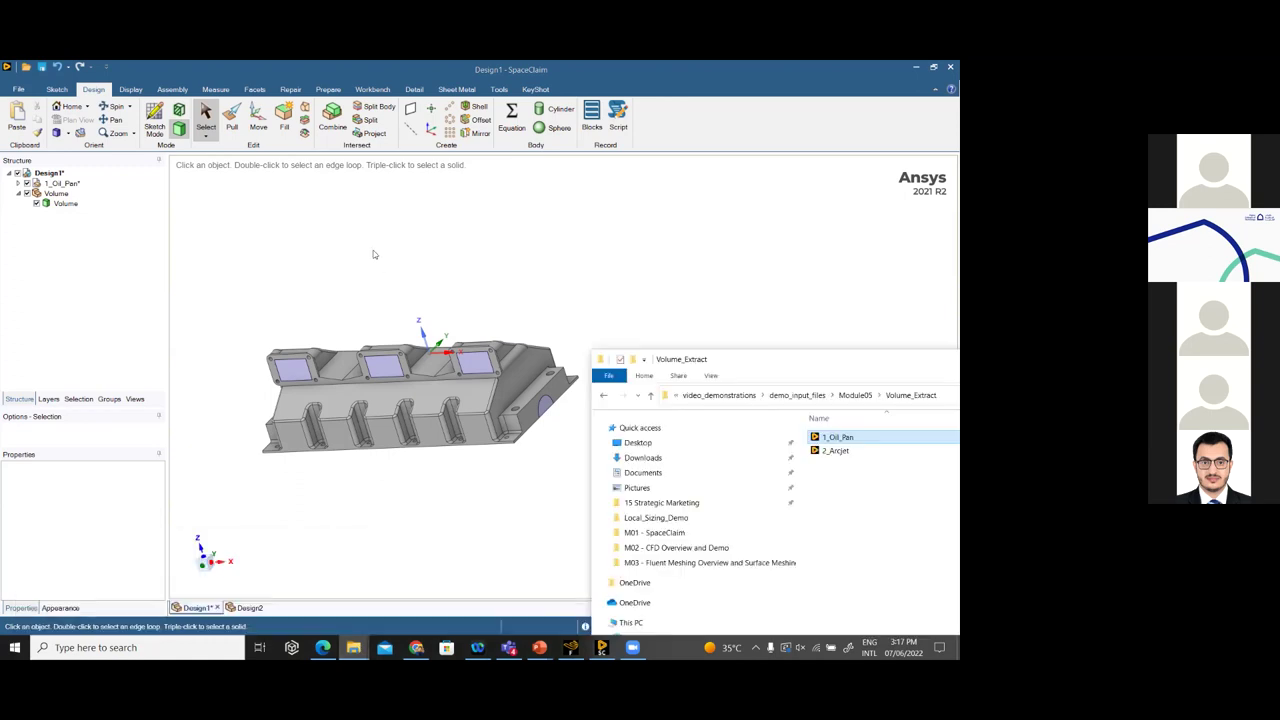
left_click(271, 544)
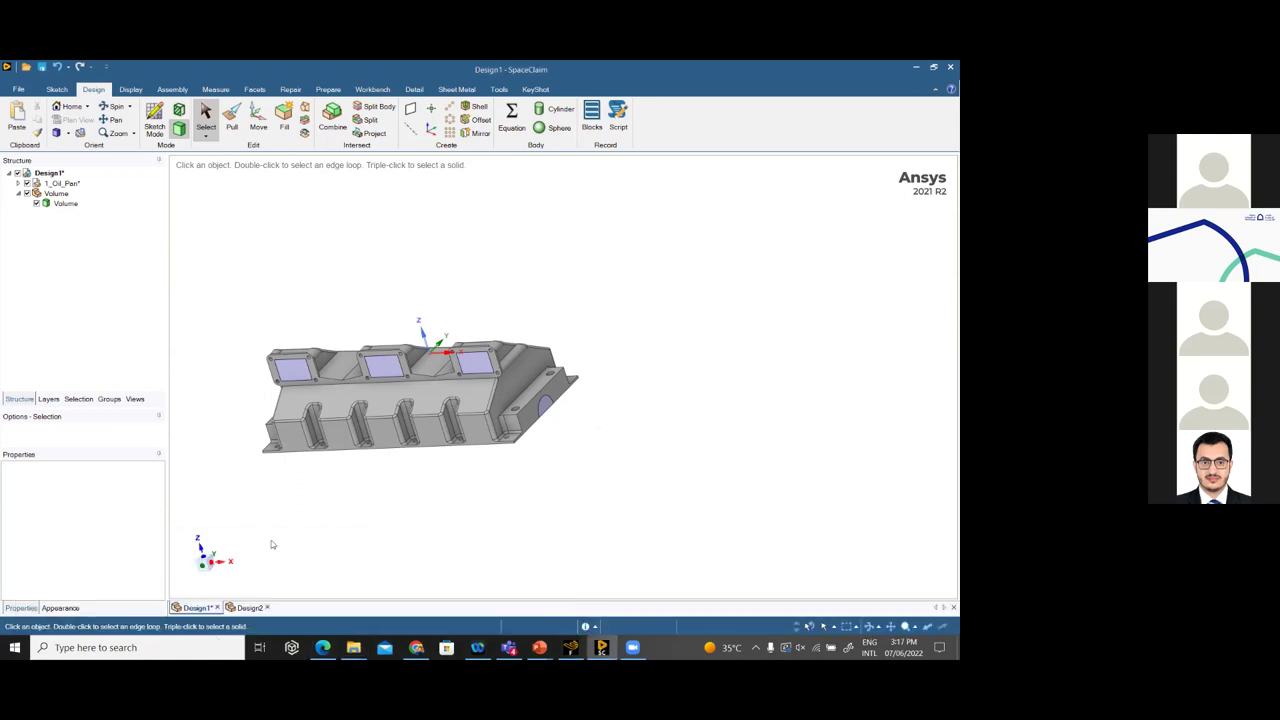
Insert the 2_Arcjet file from the Volume_Extract folder into the empty Design2 document and leave it in its default position
key("ctrl+Tab")
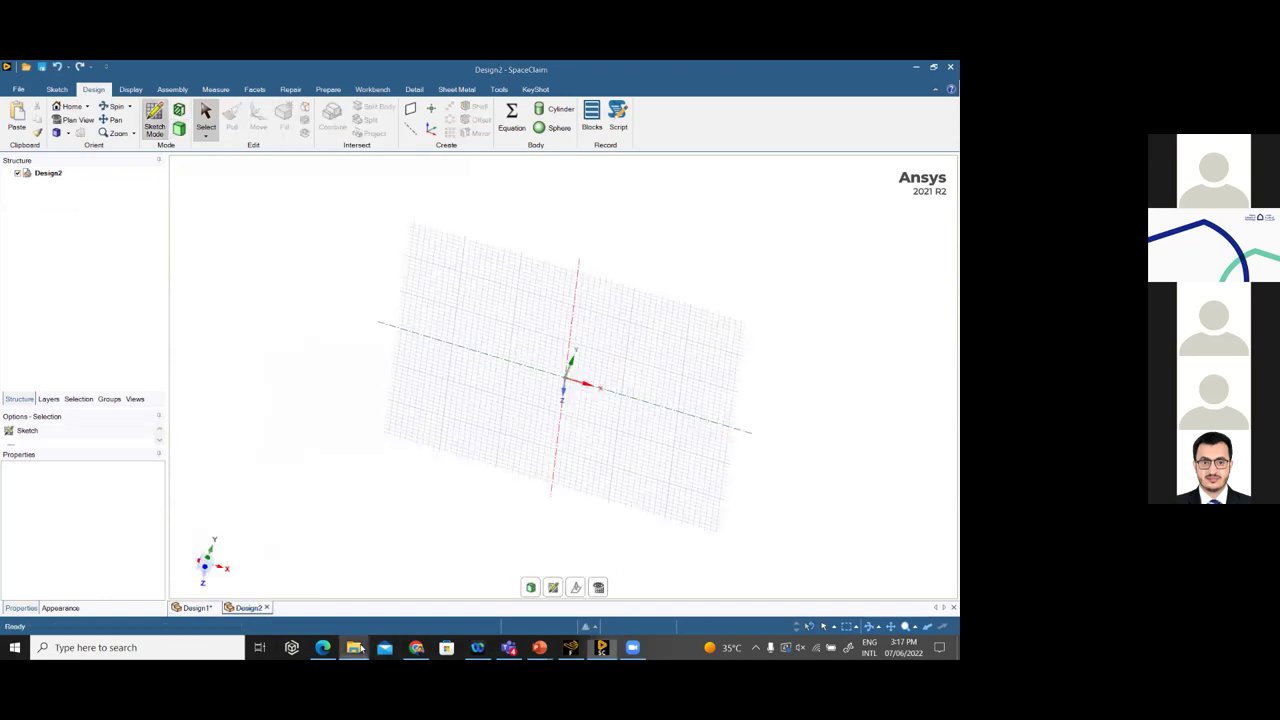
mouse_move(355, 648)
left_click(348, 588)
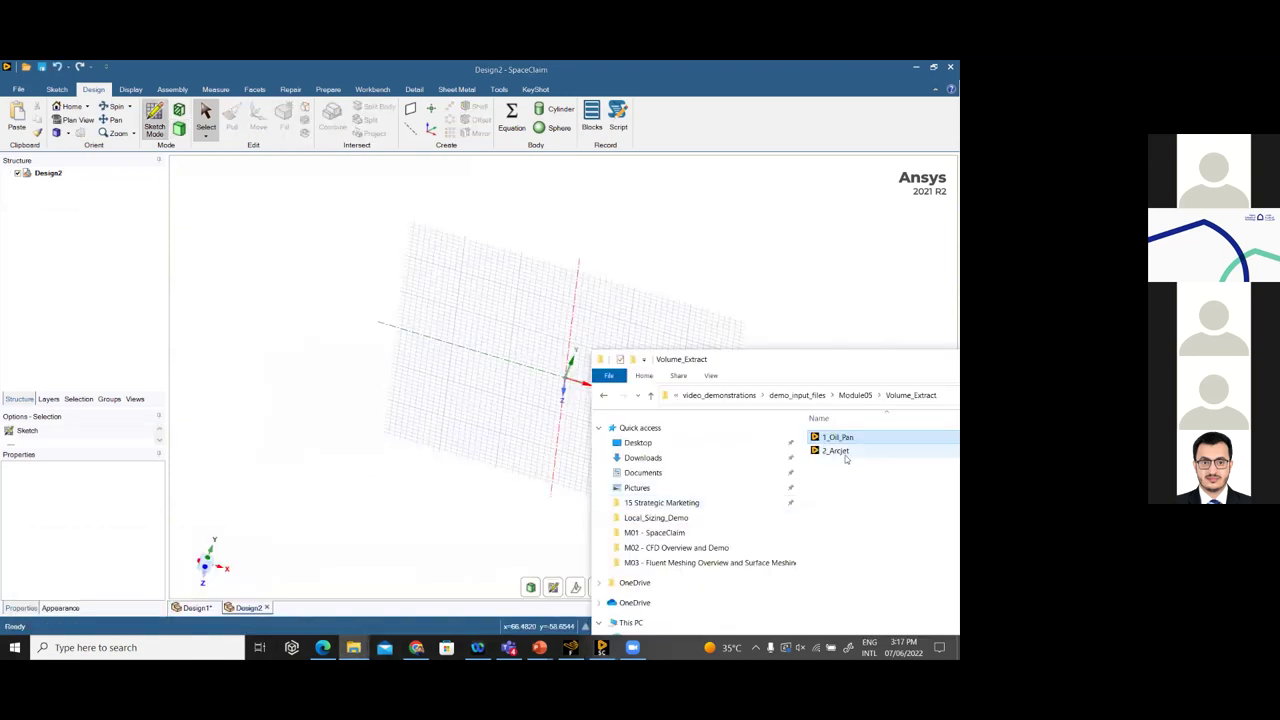
left_click_drag(845, 453, 282, 270)
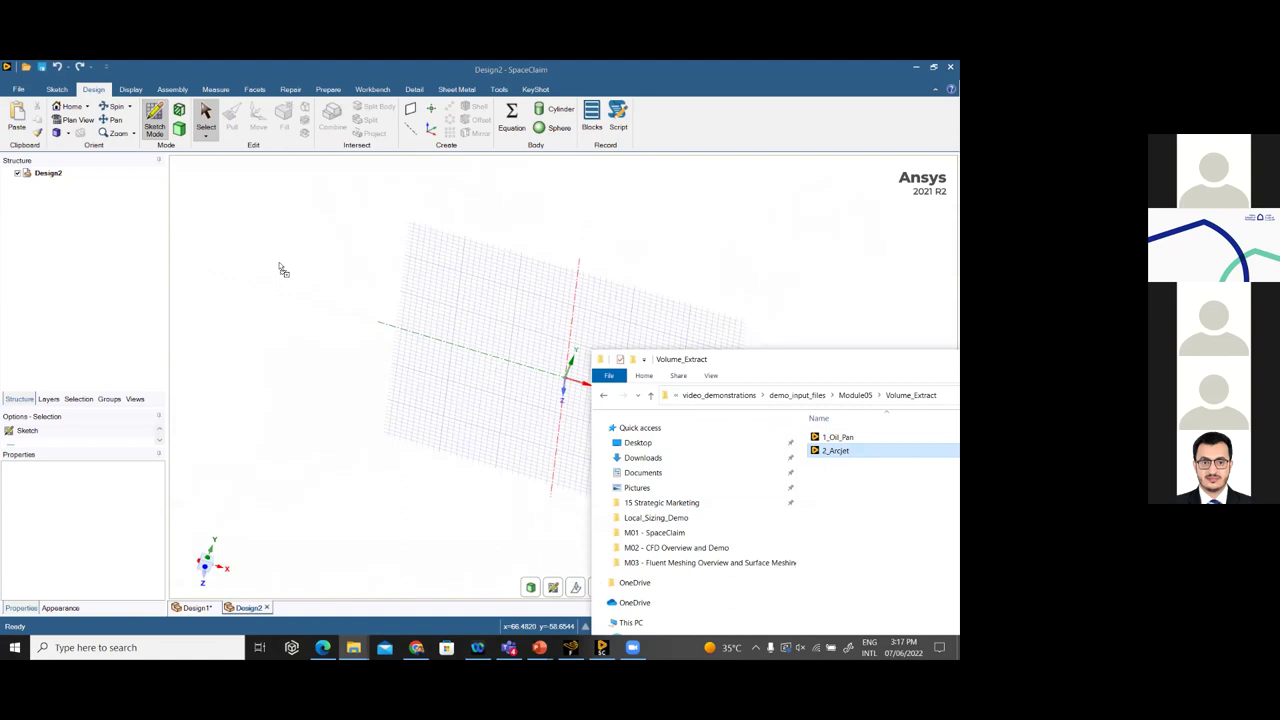
left_click_drag(281, 267, 280, 266)
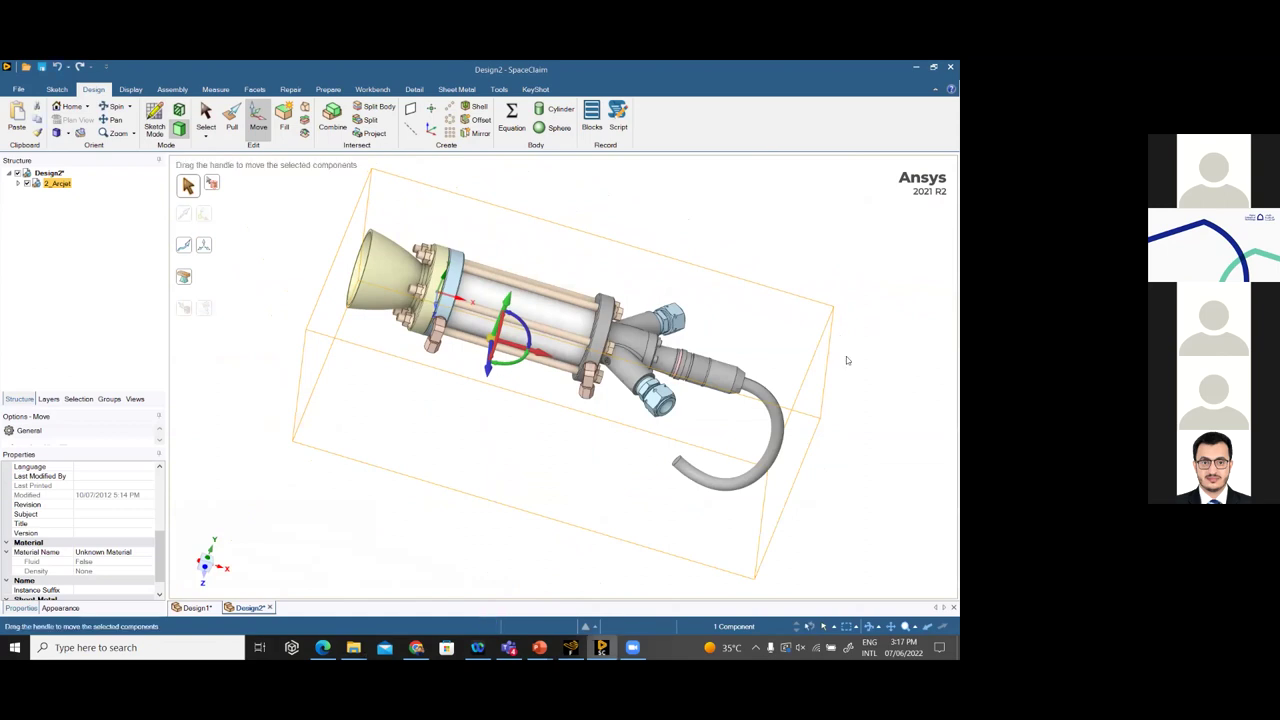
key("Escape")
Examine the arcjet assembly from several sides, covering its nozzle, tie rods, inlet fittings and cable end
mouse_move(832, 374)
middle_mouse_down()
mouse_move(794, 417)
mouse_move(823, 358)
middle_mouse_up()
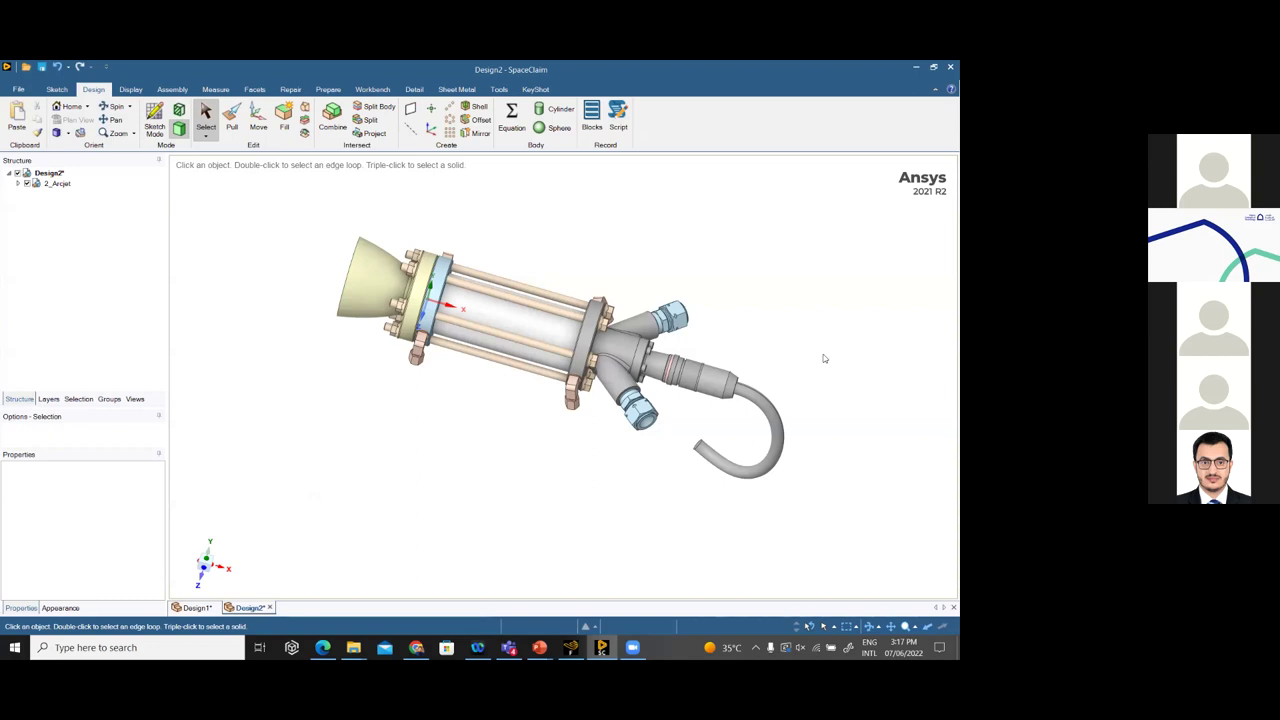
middle_click_drag(655, 287, 743, 388)
scroll(800, 419, "up", 2)
scroll(752, 434, "down", 2)
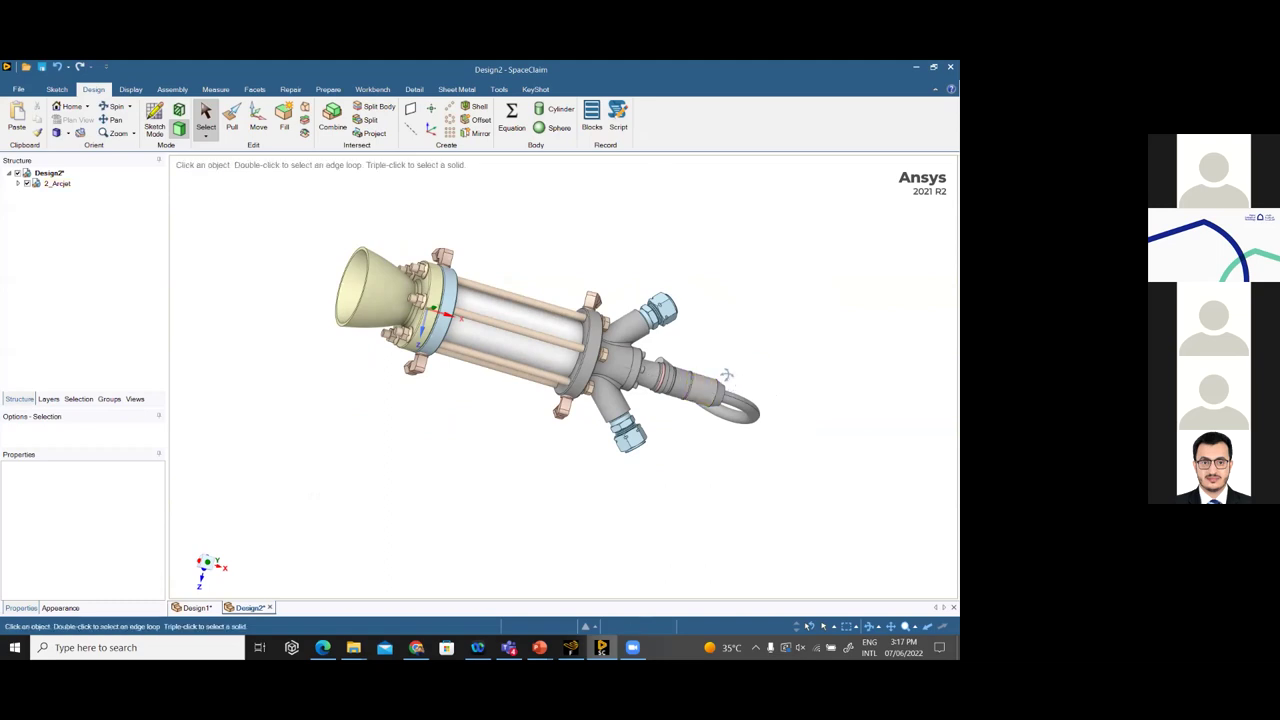
middle_click_drag(683, 317, 698, 356)
left_click(688, 368)
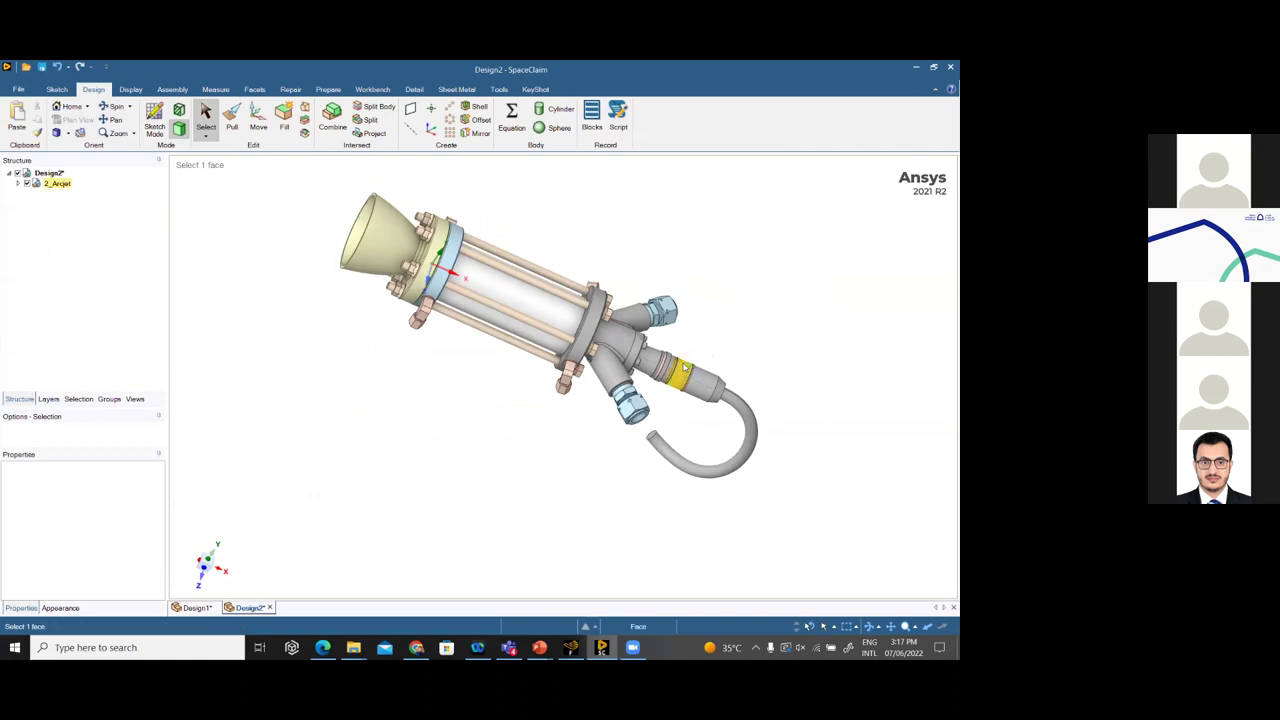
left_click(714, 366)
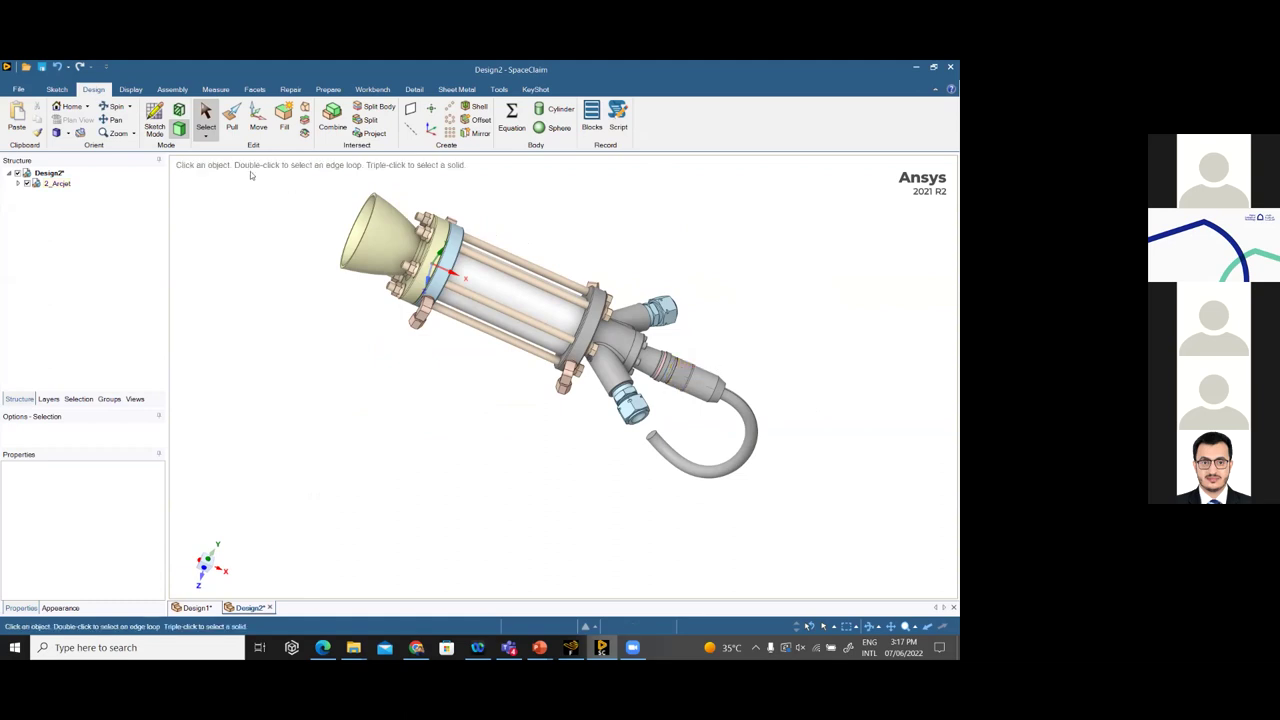
middle_click_drag(397, 318, 355, 264)
scroll(355, 264, "up", 2)
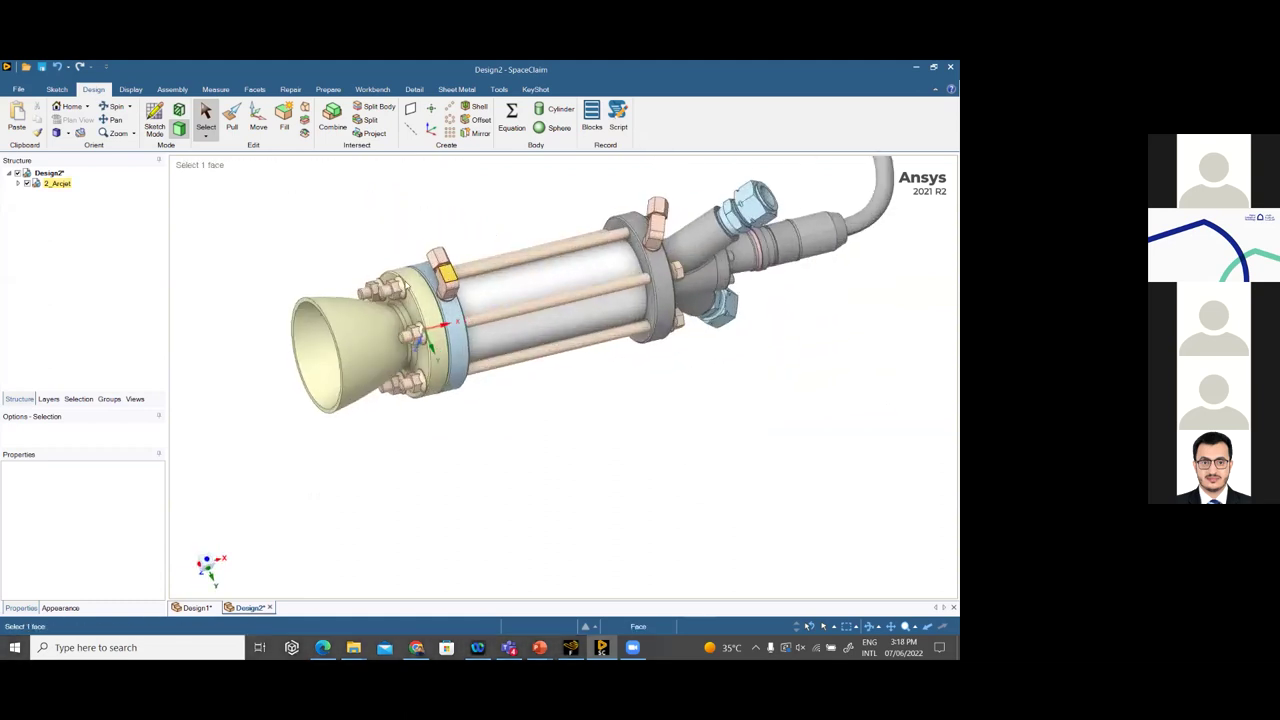
scroll(360, 290, "up", 3)
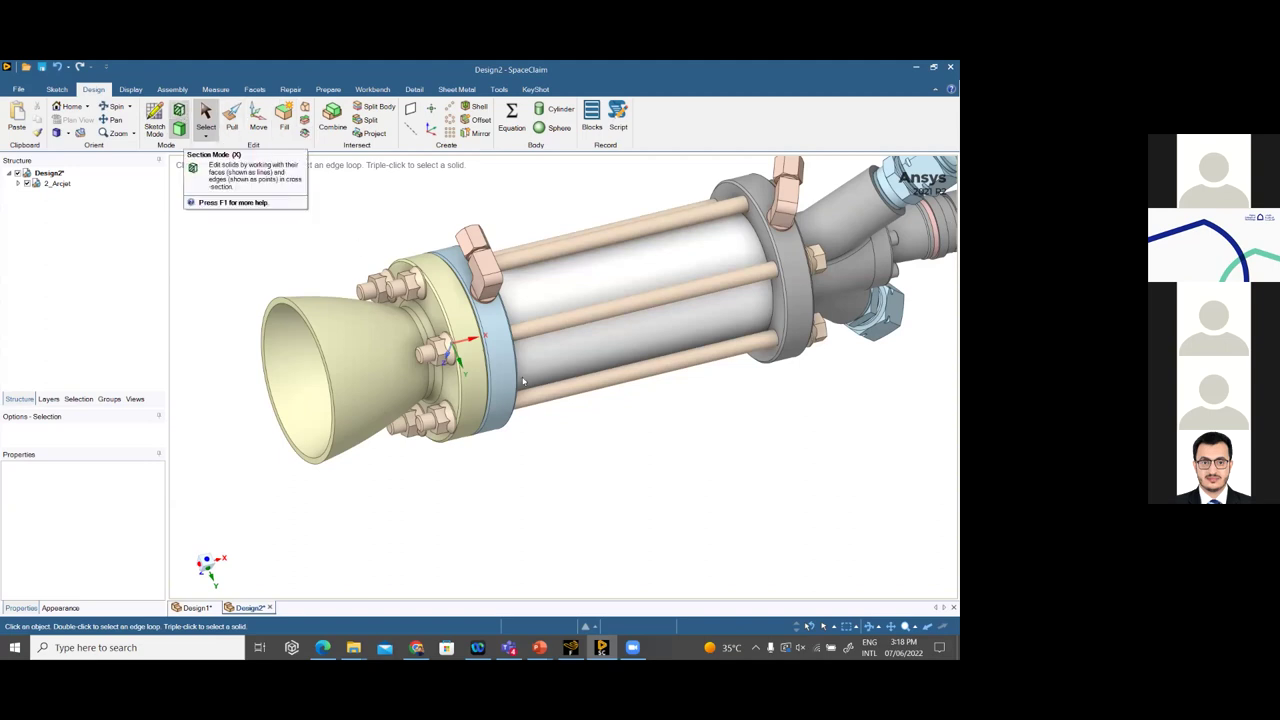
Section the arcjet assembly on the plane normal to the origin's Y axis and show the whole cut in plan view
left_click(460, 365)
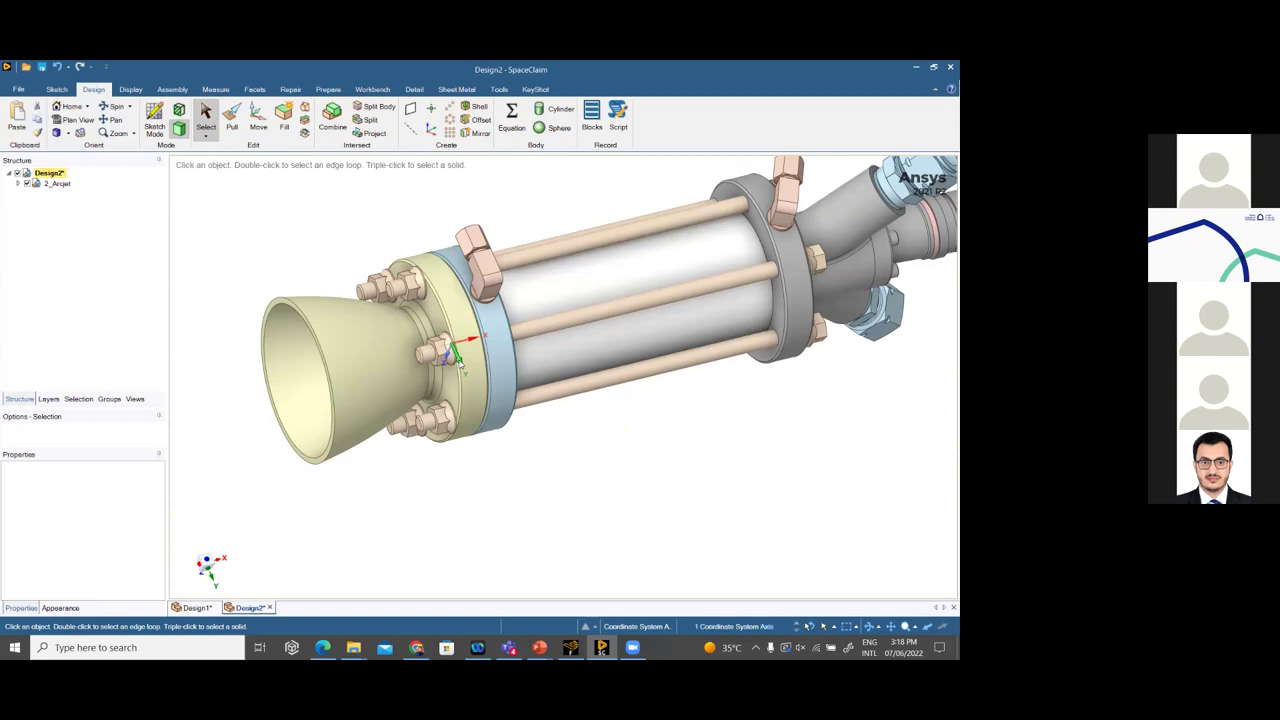
key("x")
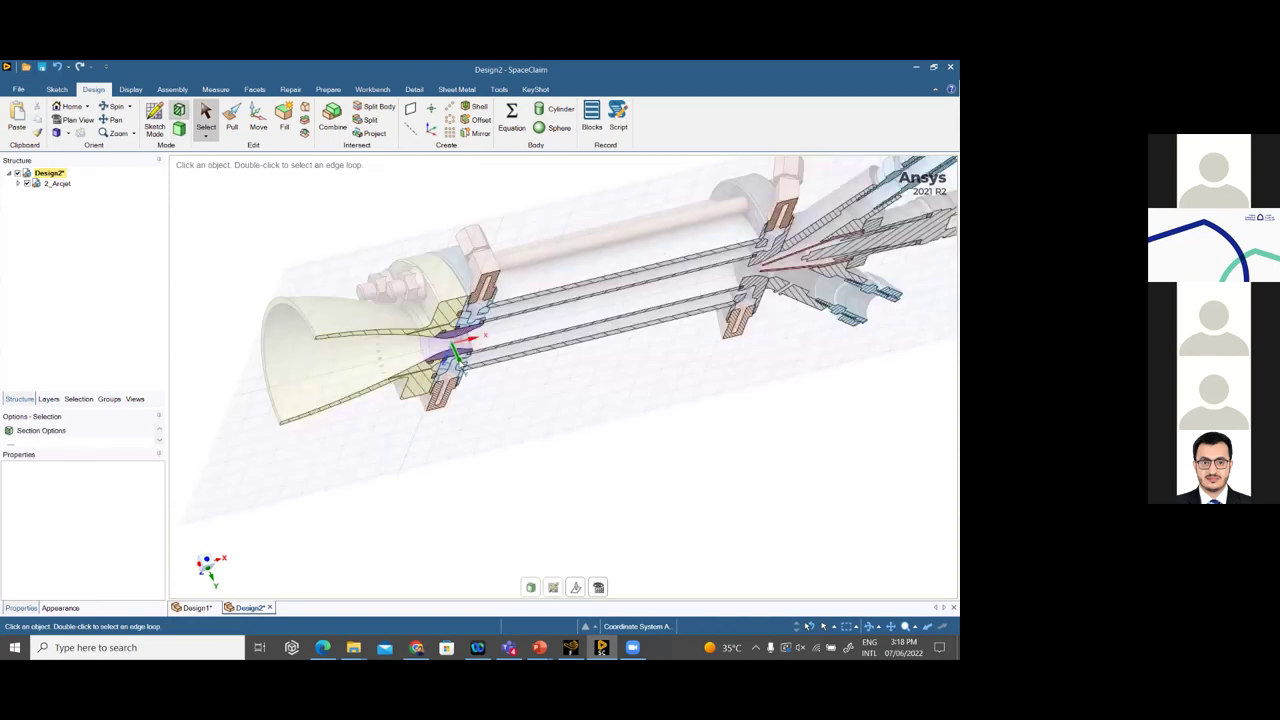
left_click(458, 364)
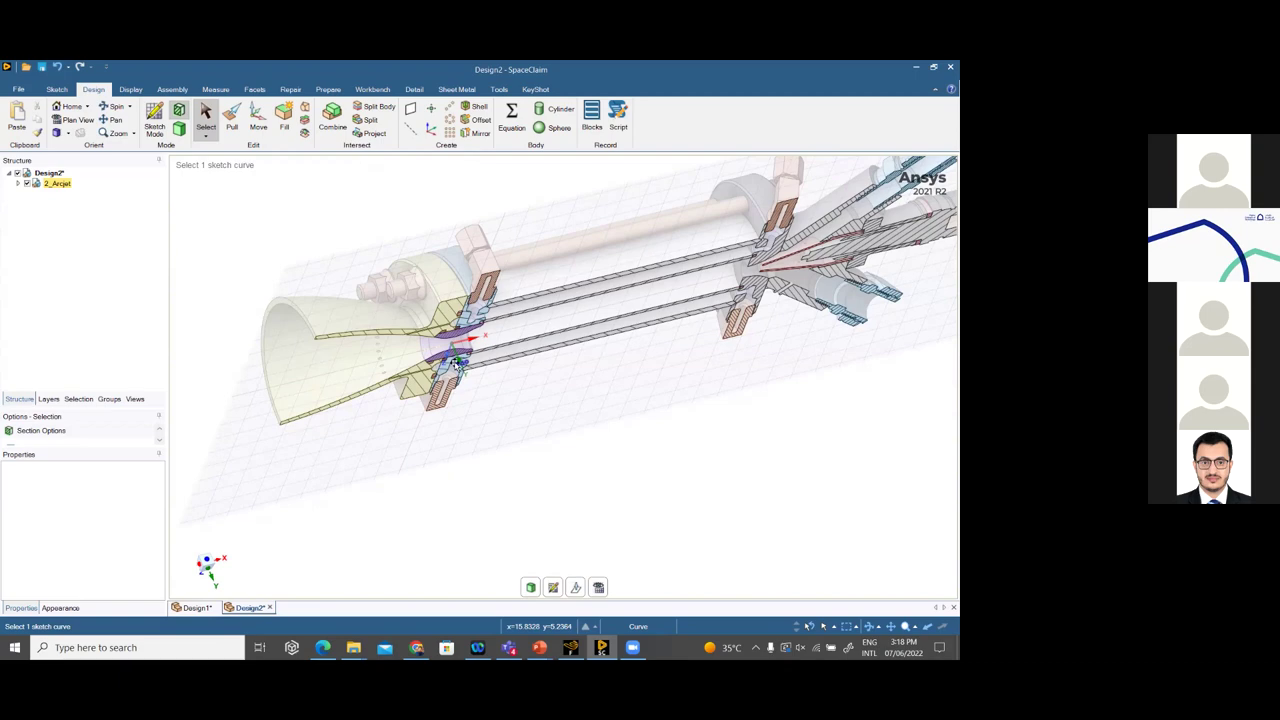
left_click(564, 577)
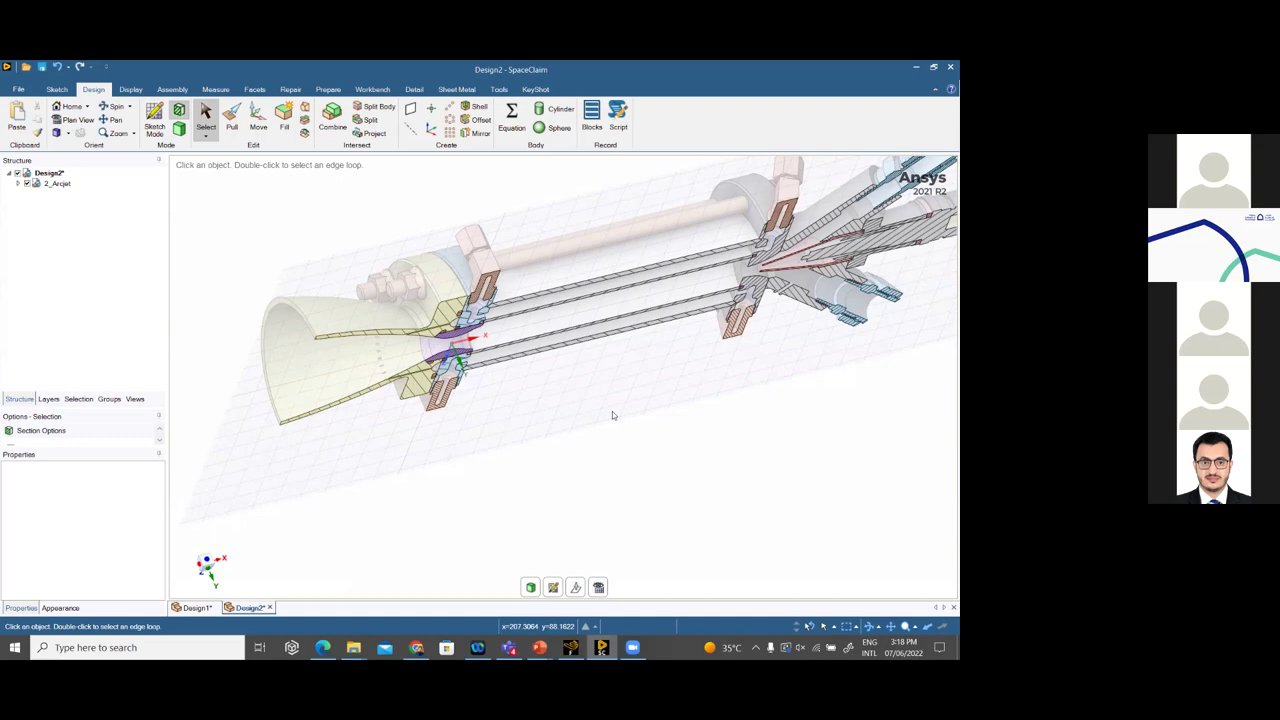
left_click(599, 587)
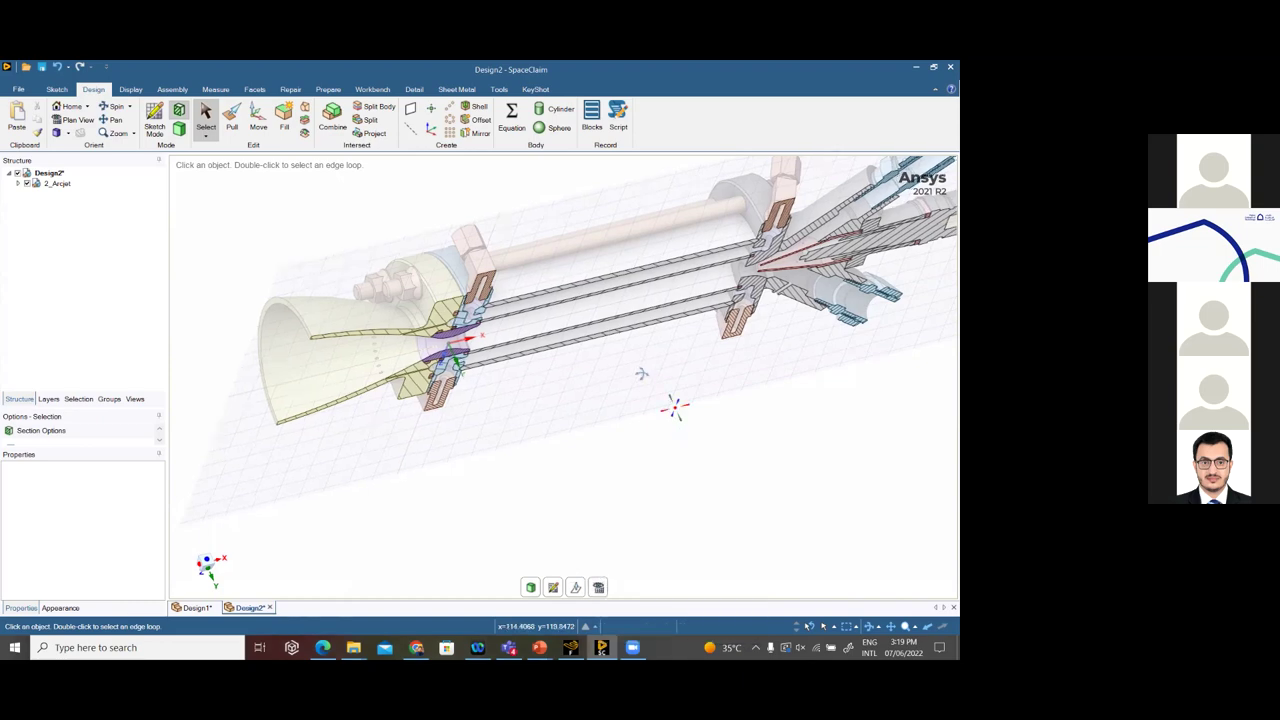
mouse_move(693, 337)
middle_mouse_down()
mouse_move(797, 371)
mouse_move(803, 420)
mouse_move(739, 397)
middle_mouse_up()
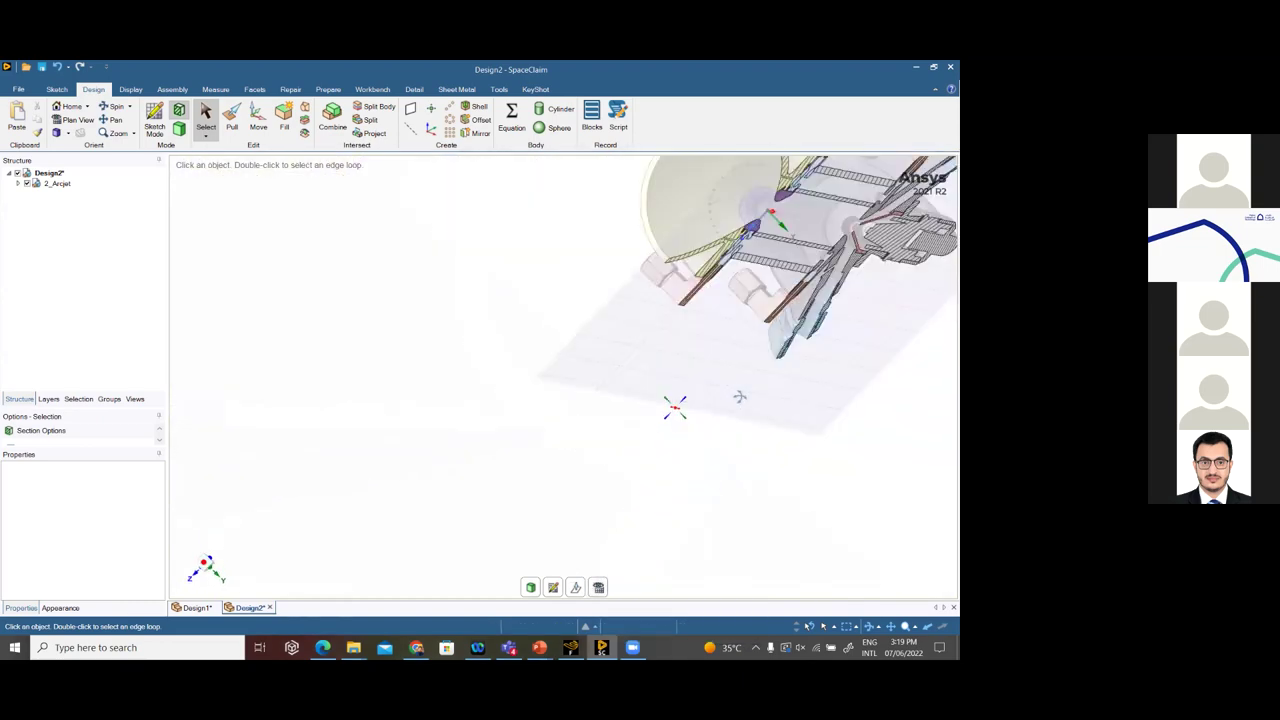
left_click(599, 587)
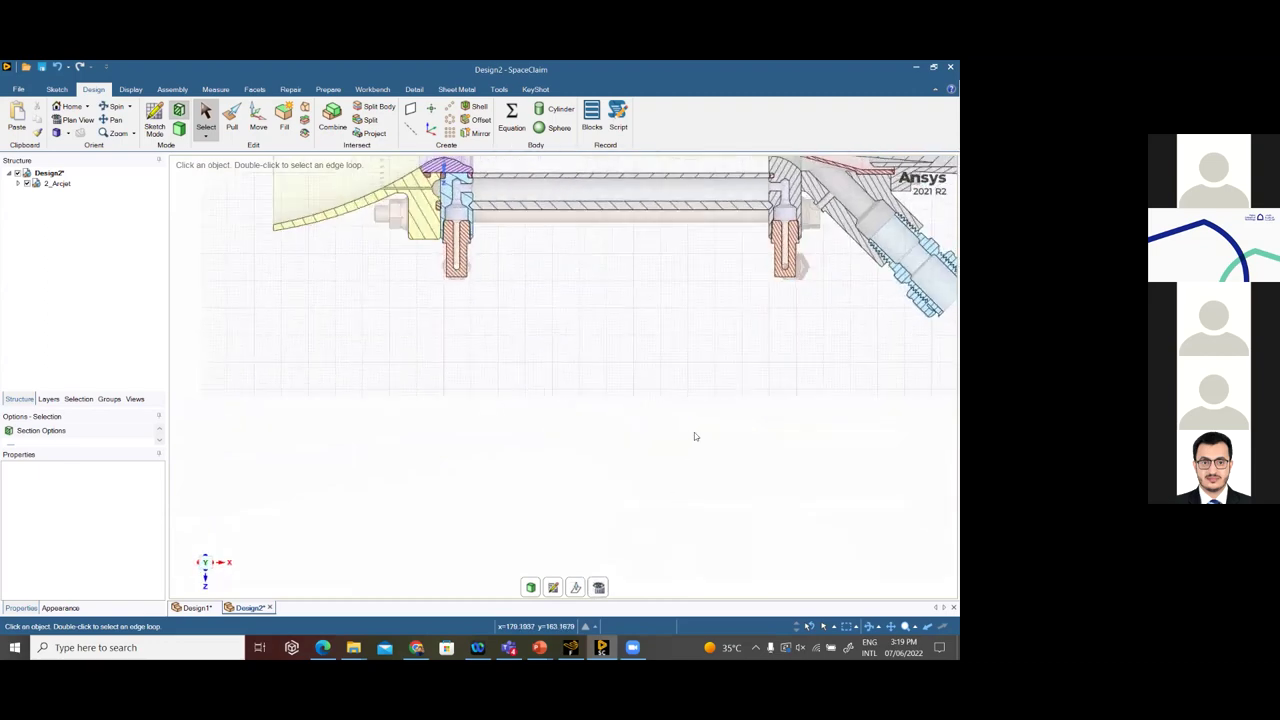
key("z")
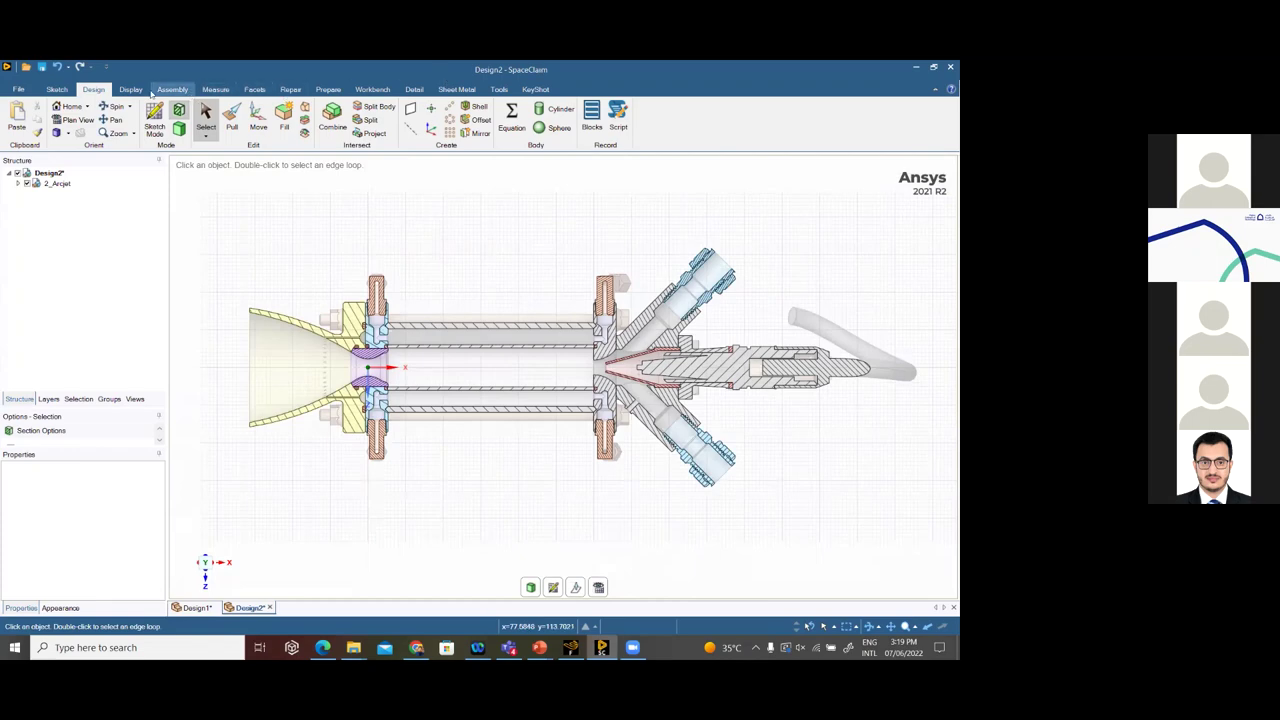
Hide the sketch grid in the arcjet's section view, then show it again
left_click(131, 89)
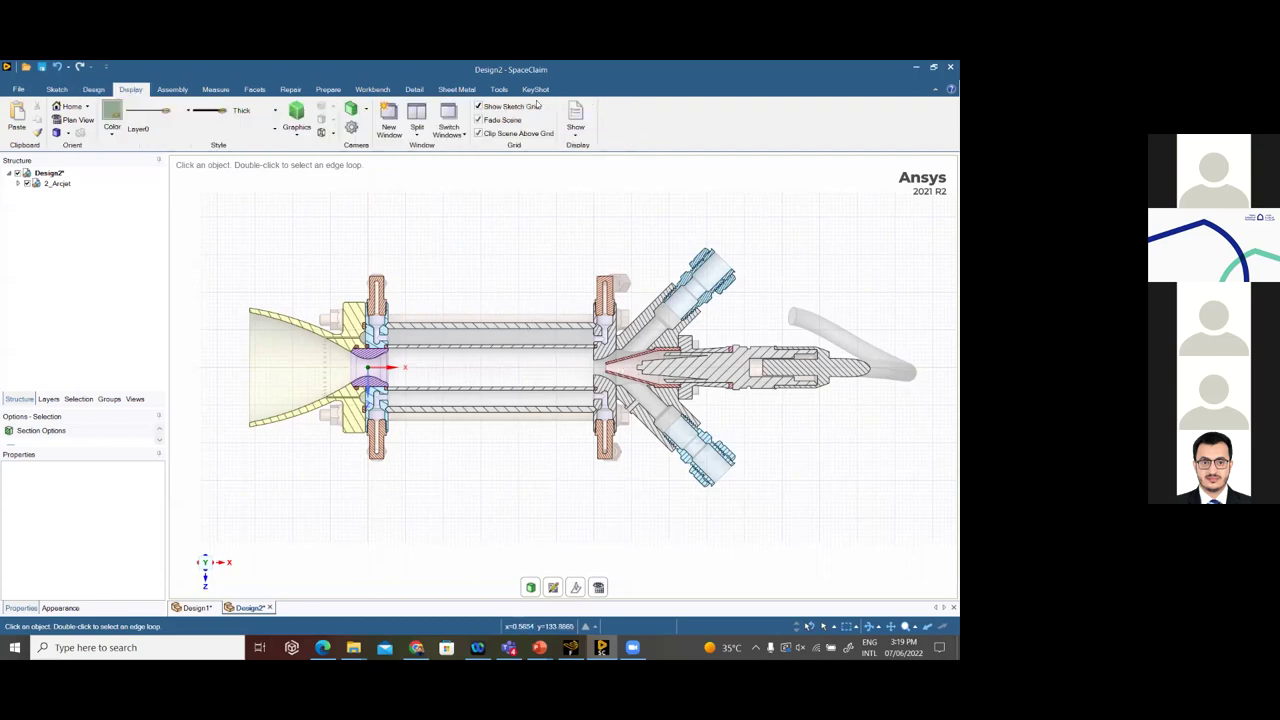
left_click(482, 108)
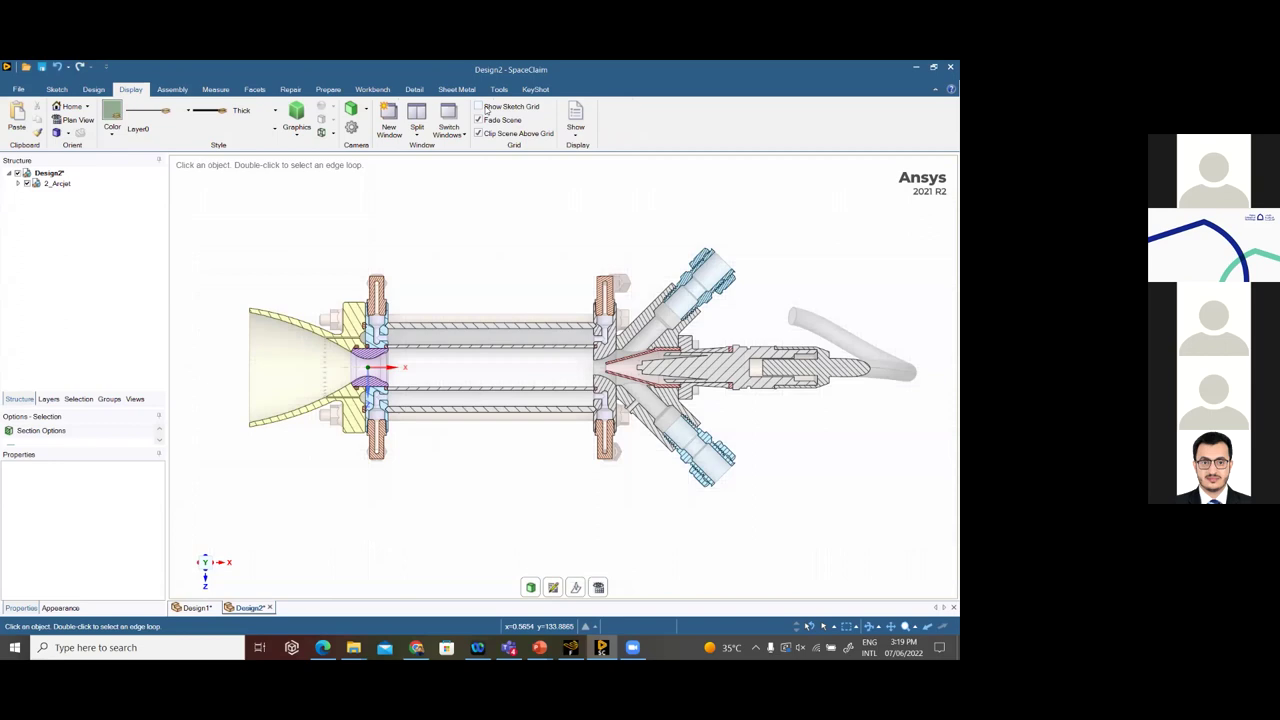
left_click(479, 107)
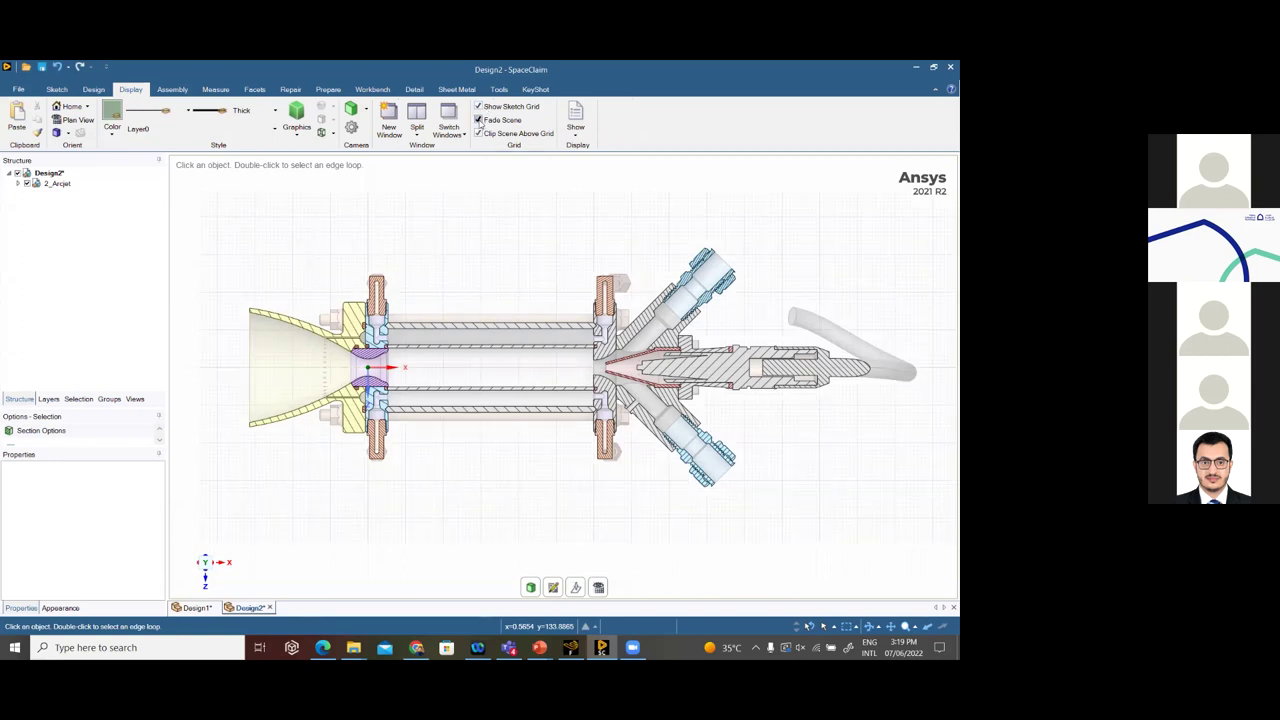
Turn off Fade Scene and Clip Scene Above Grid so the section view displays the full, unfaded arcjet
left_click(479, 120)
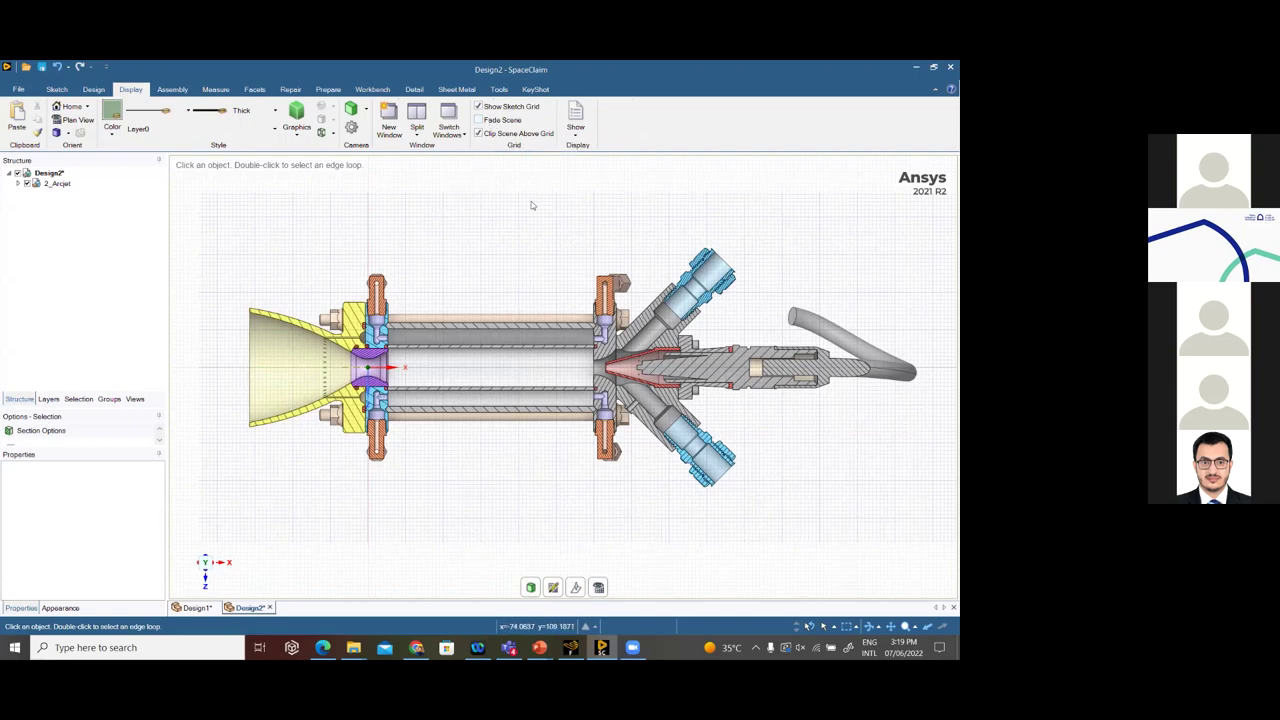
left_click(479, 134)
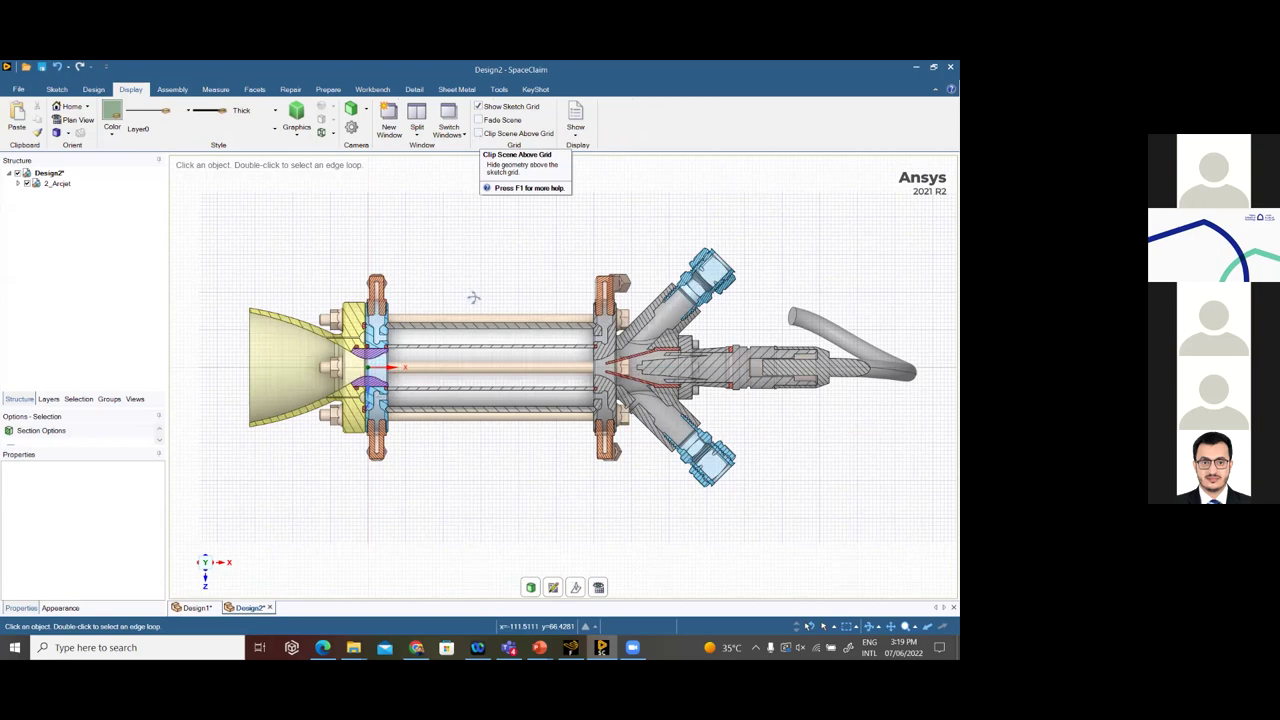
middle_click_drag(474, 297, 480, 348)
key("h")
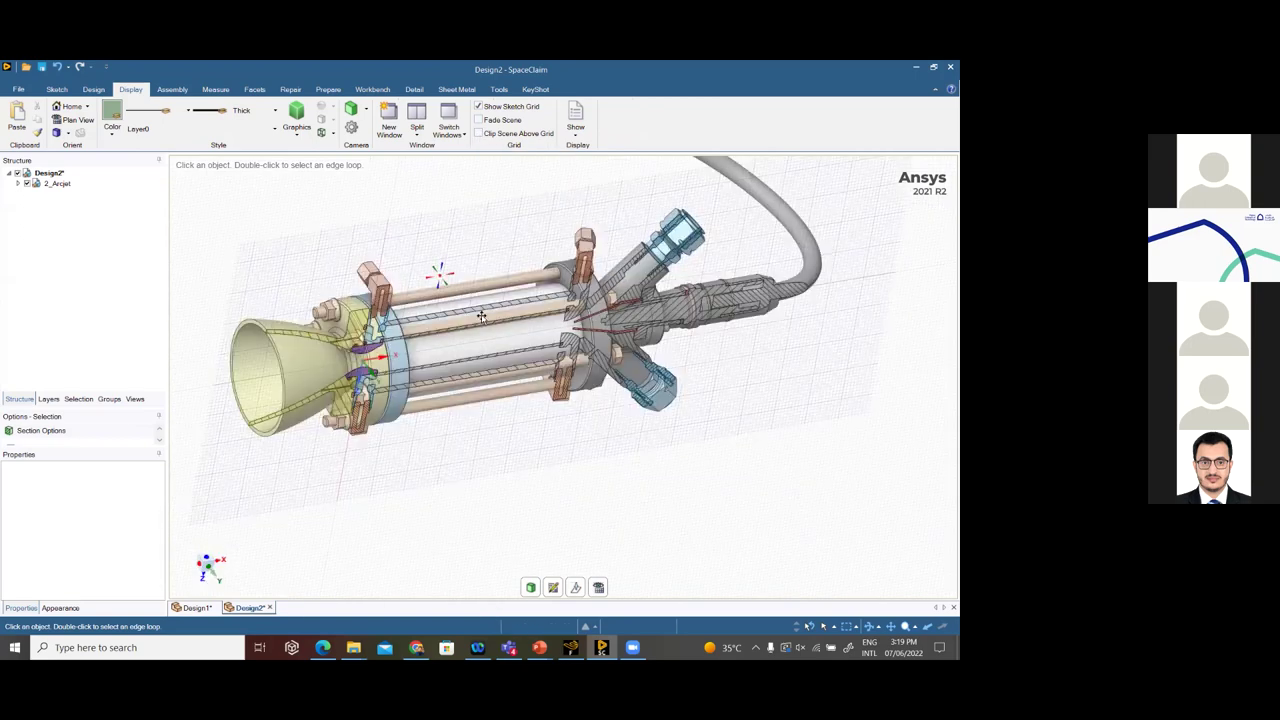
Turn Clip Scene Above Grid back on and show the arcjet's section in plan view
middle_click_drag(472, 322, 480, 200)
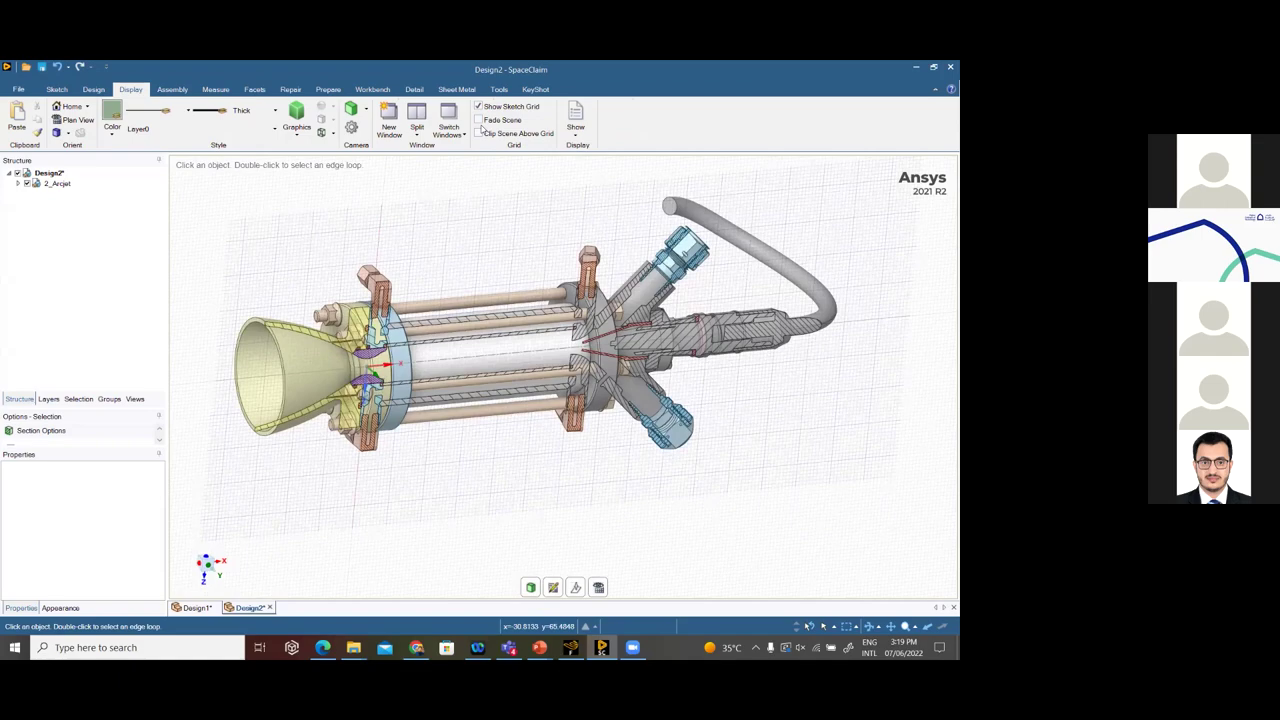
left_click(478, 133)
middle_click_drag(544, 276, 545, 284)
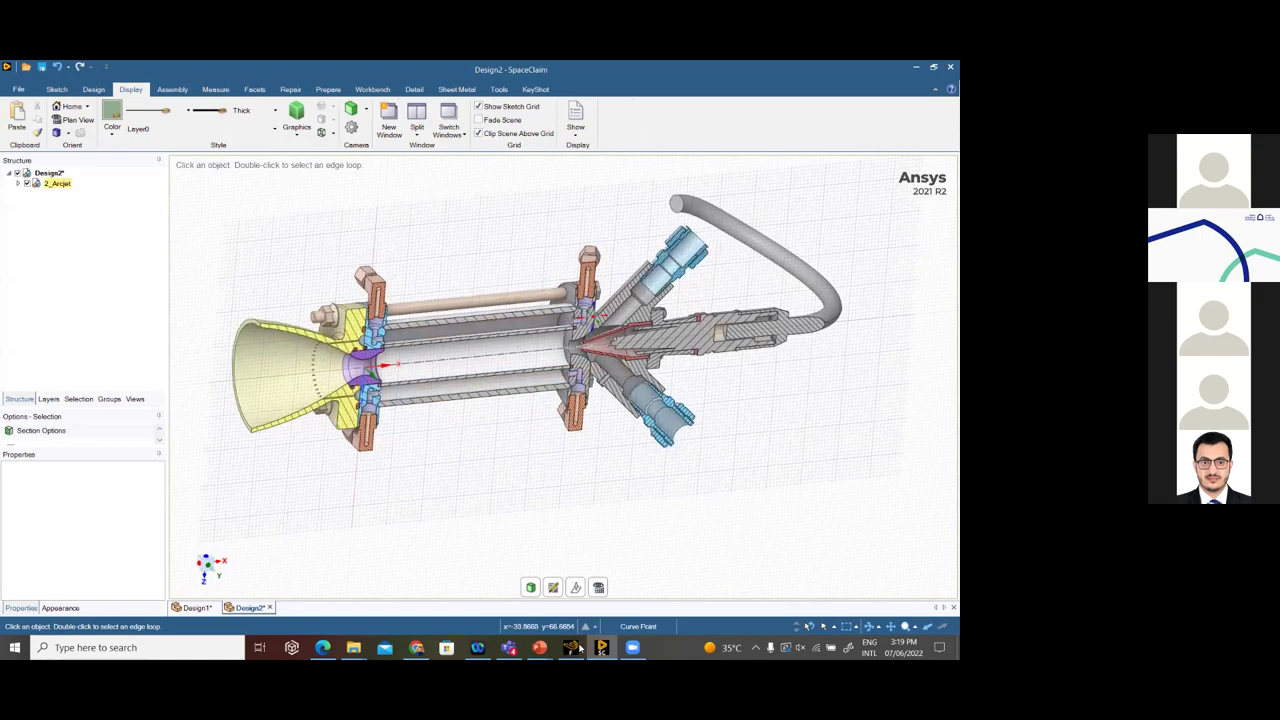
key("v")
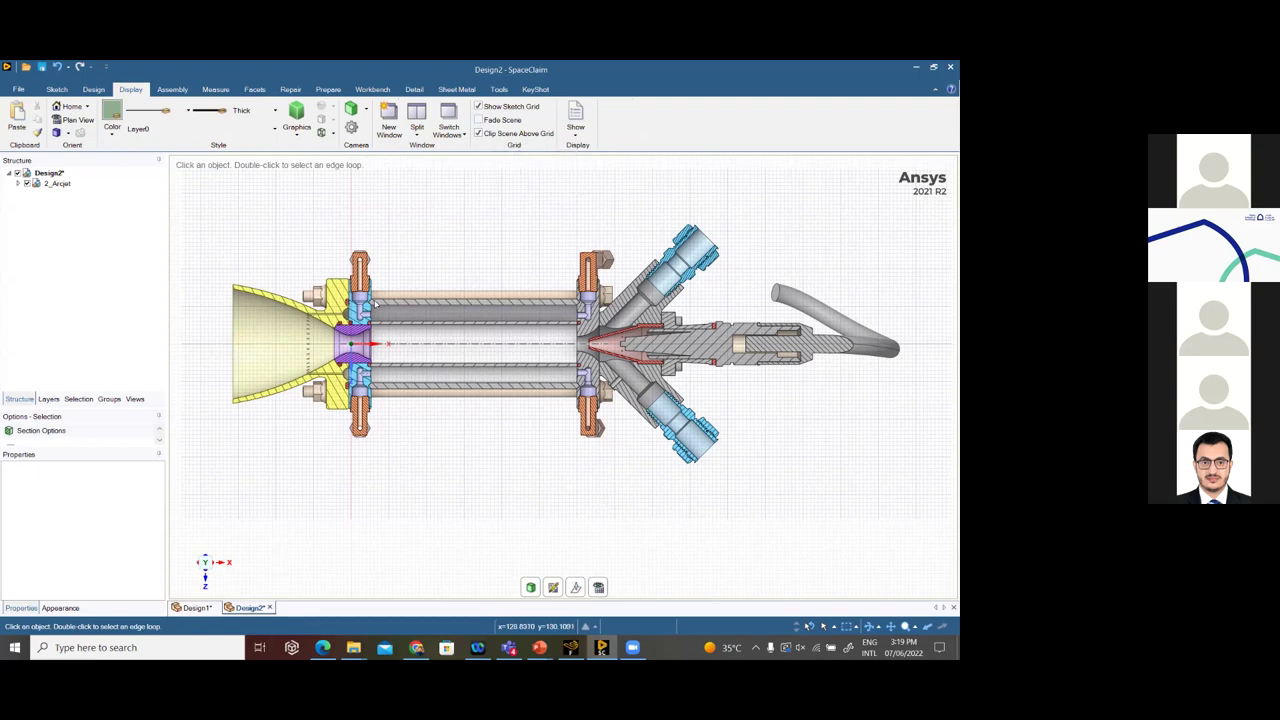
Examine the sectioned arcjet from the nozzle throat along the chamber to the inner cone, angled inlets and rear connector
middle_click_drag(300, 290, 320, 320)
middle_click_drag(191, 359, 280, 409, "shift")
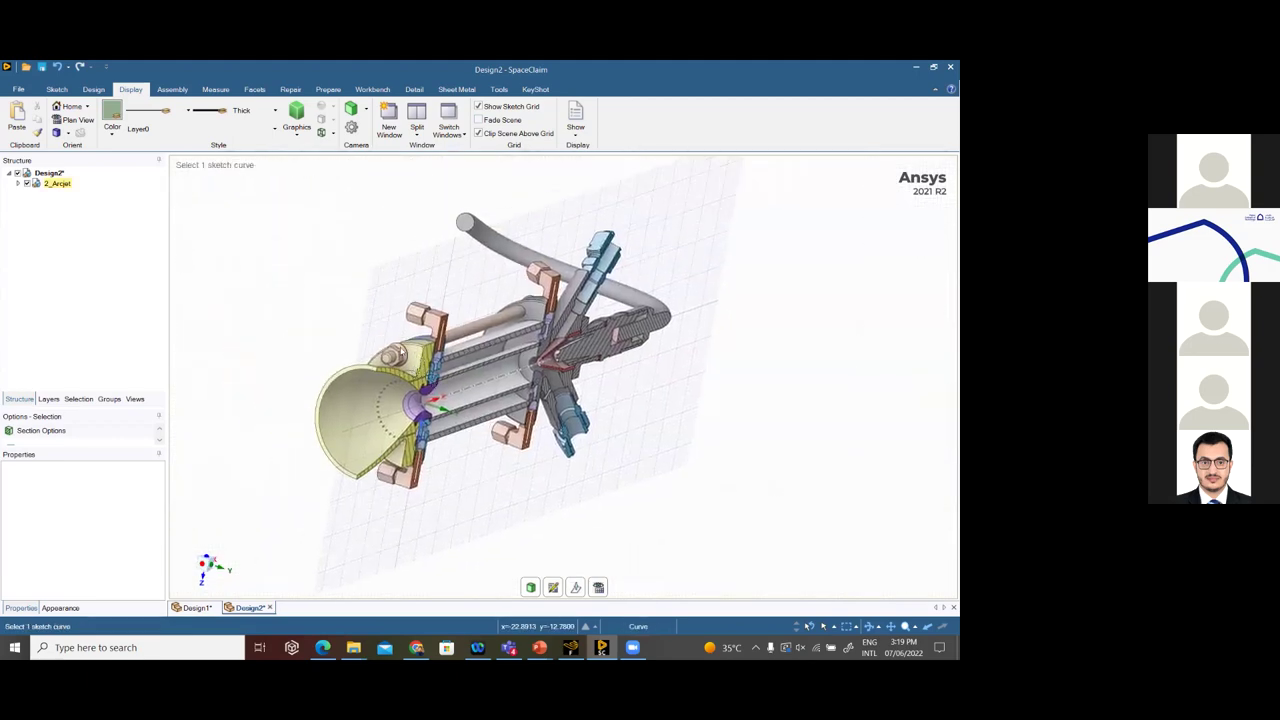
key("Escape")
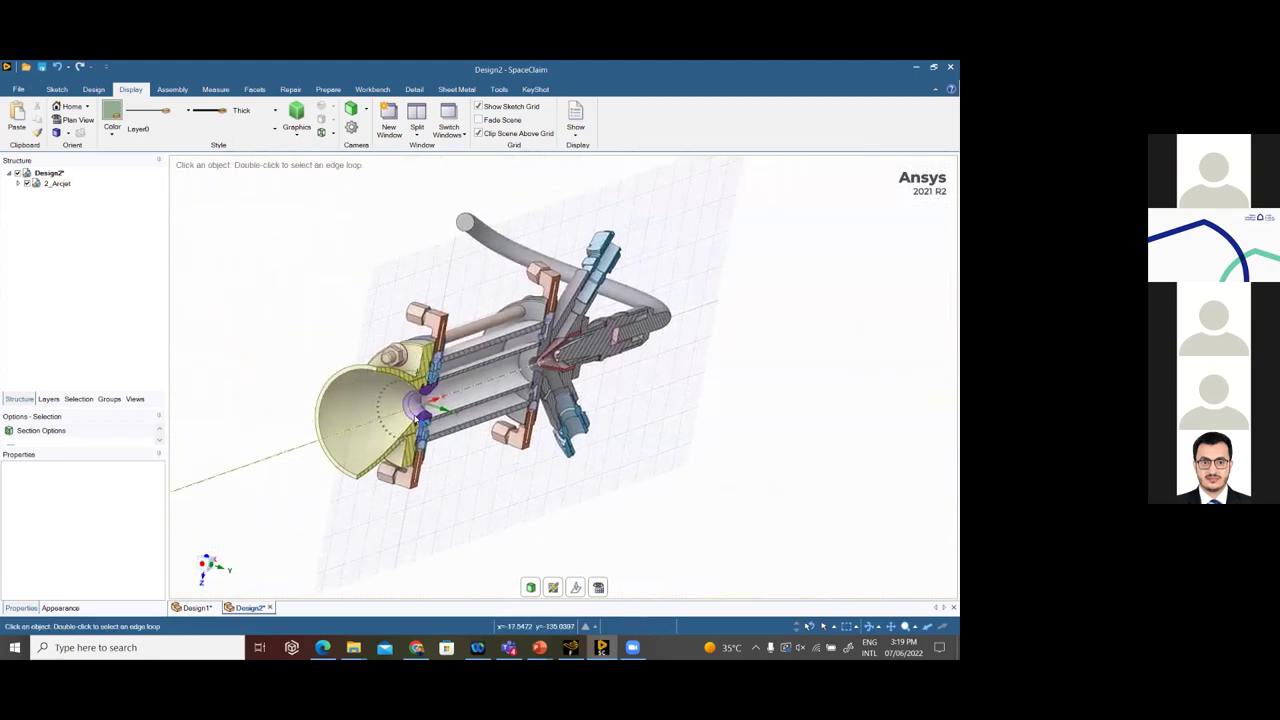
middle_click_drag(386, 398, 466, 412)
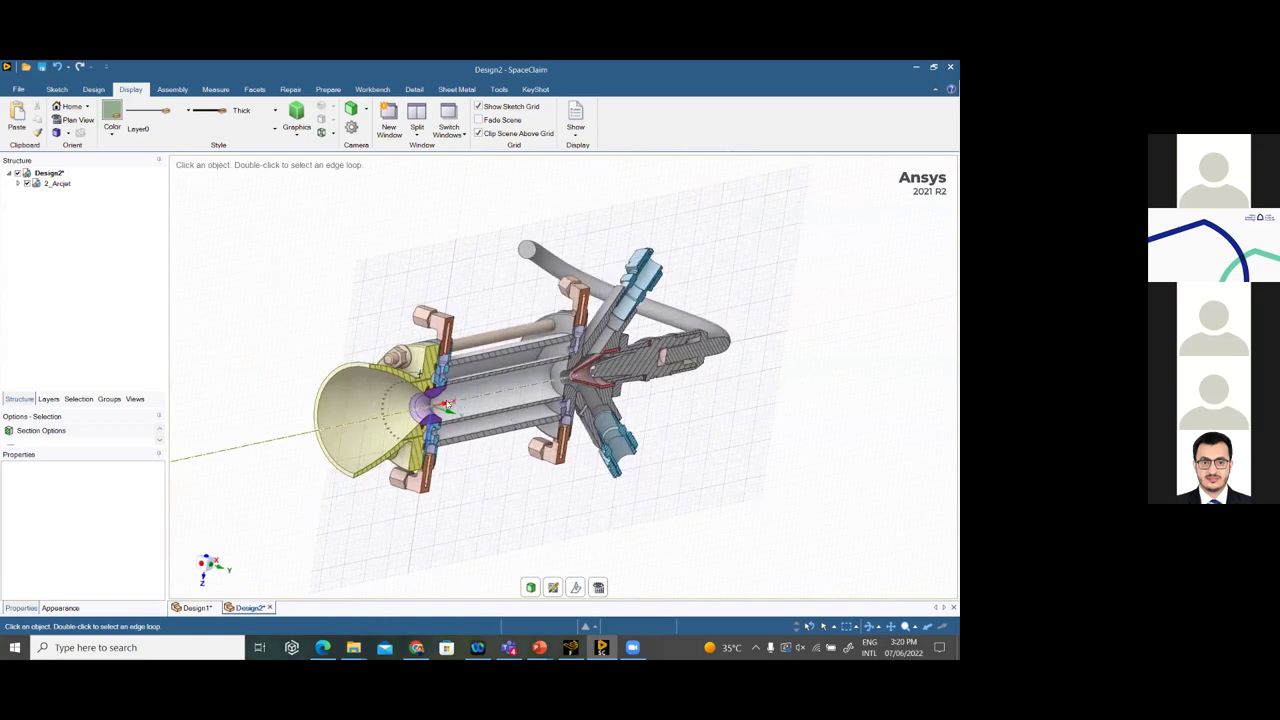
scroll(466, 412, "up", 5)
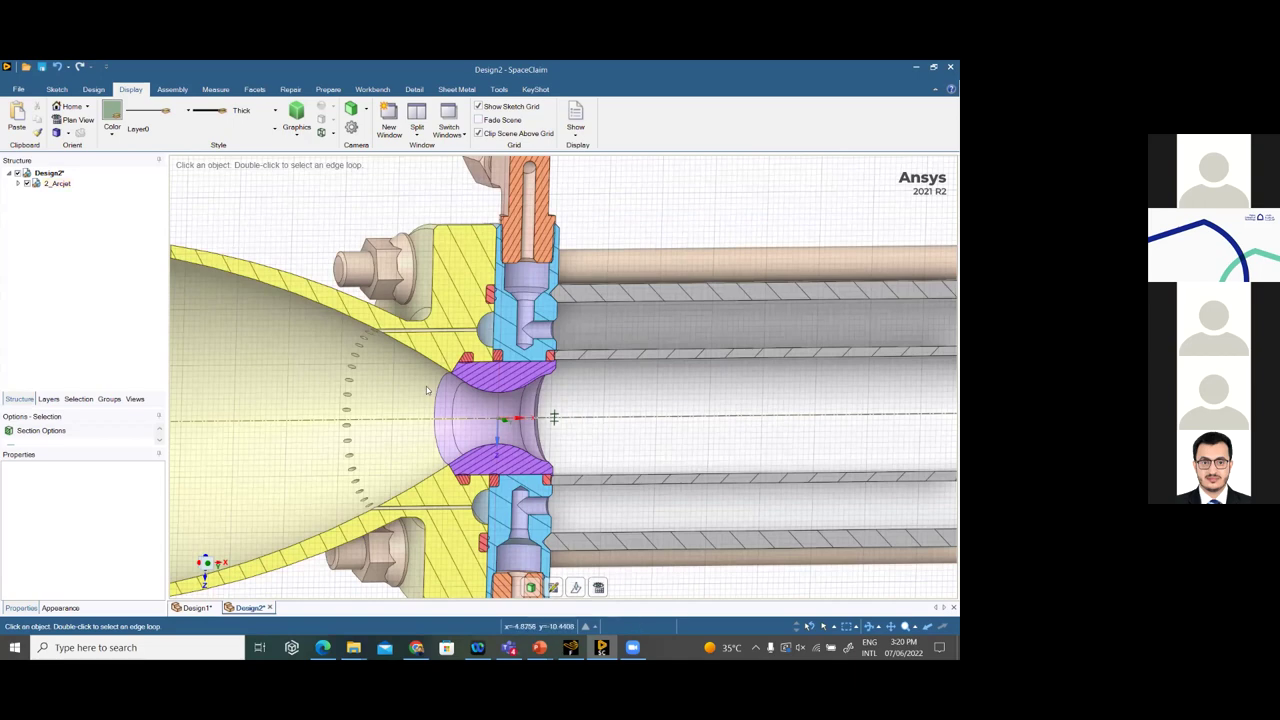
middle_click_drag(614, 420, 347, 315, "ctrl")
scroll(370, 316, "down", 2)
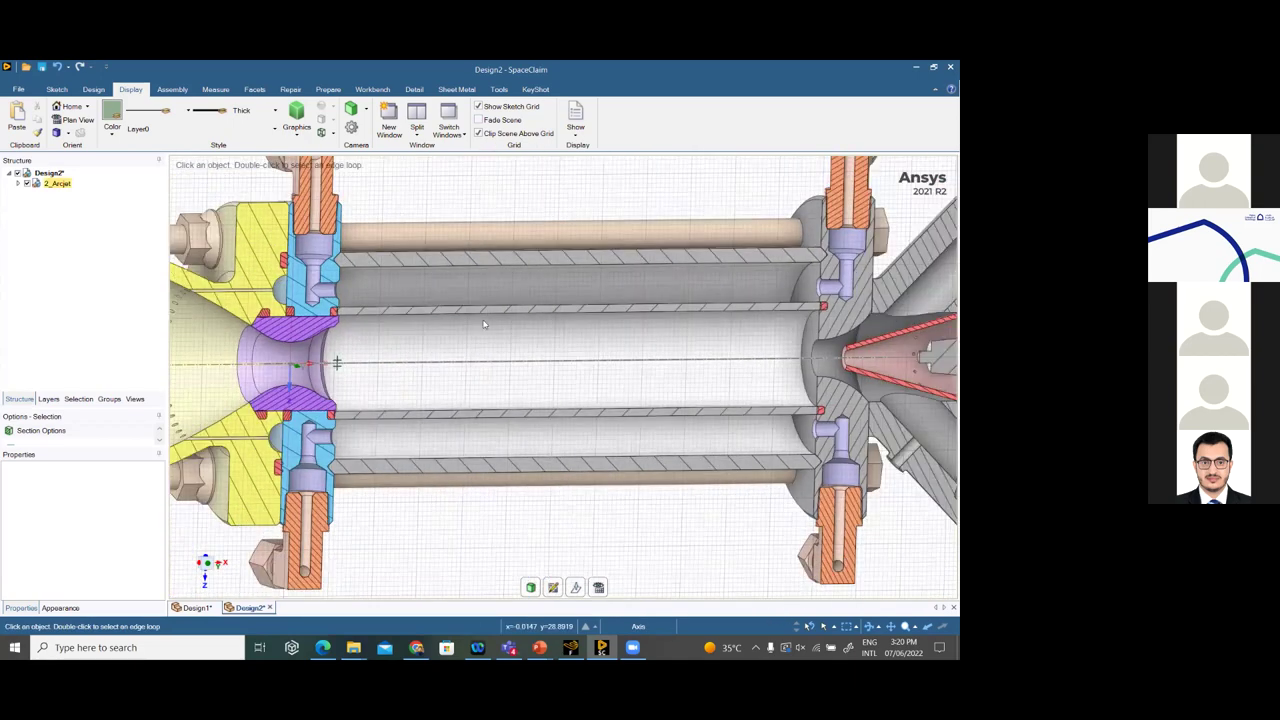
middle_click_drag(474, 371, 556, 373, "shift")
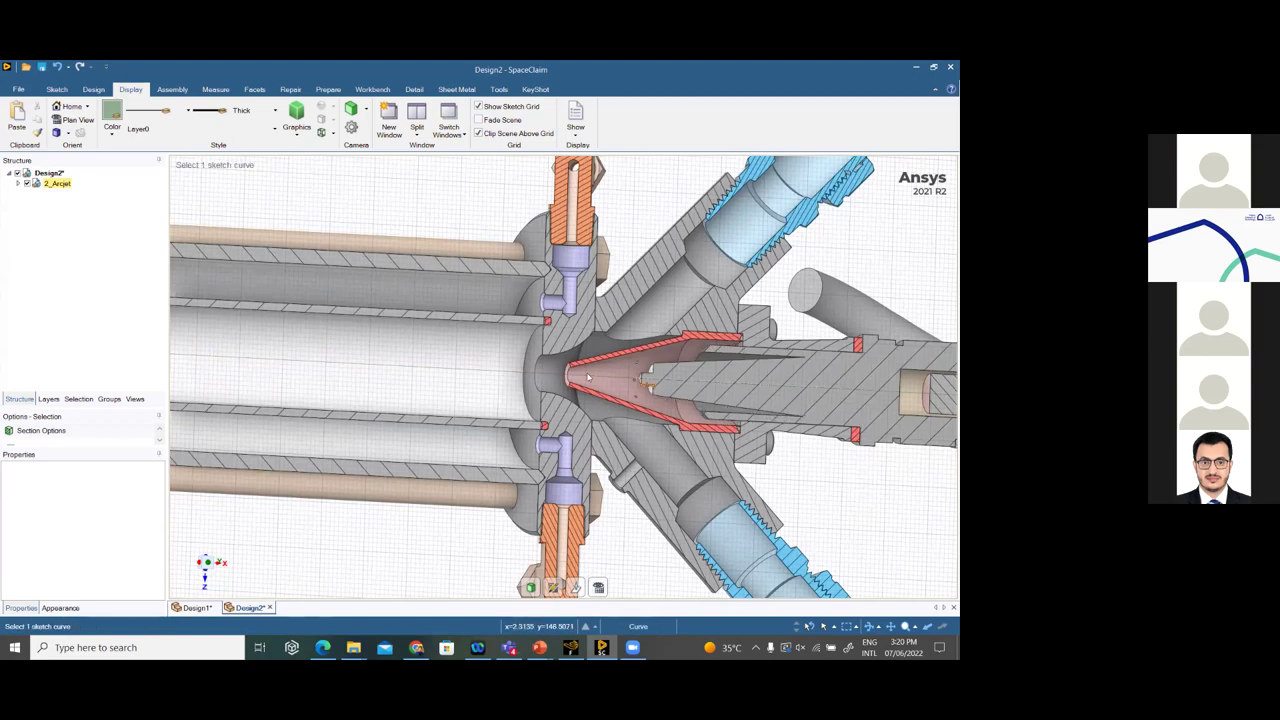
scroll(518, 379, "down", 2)
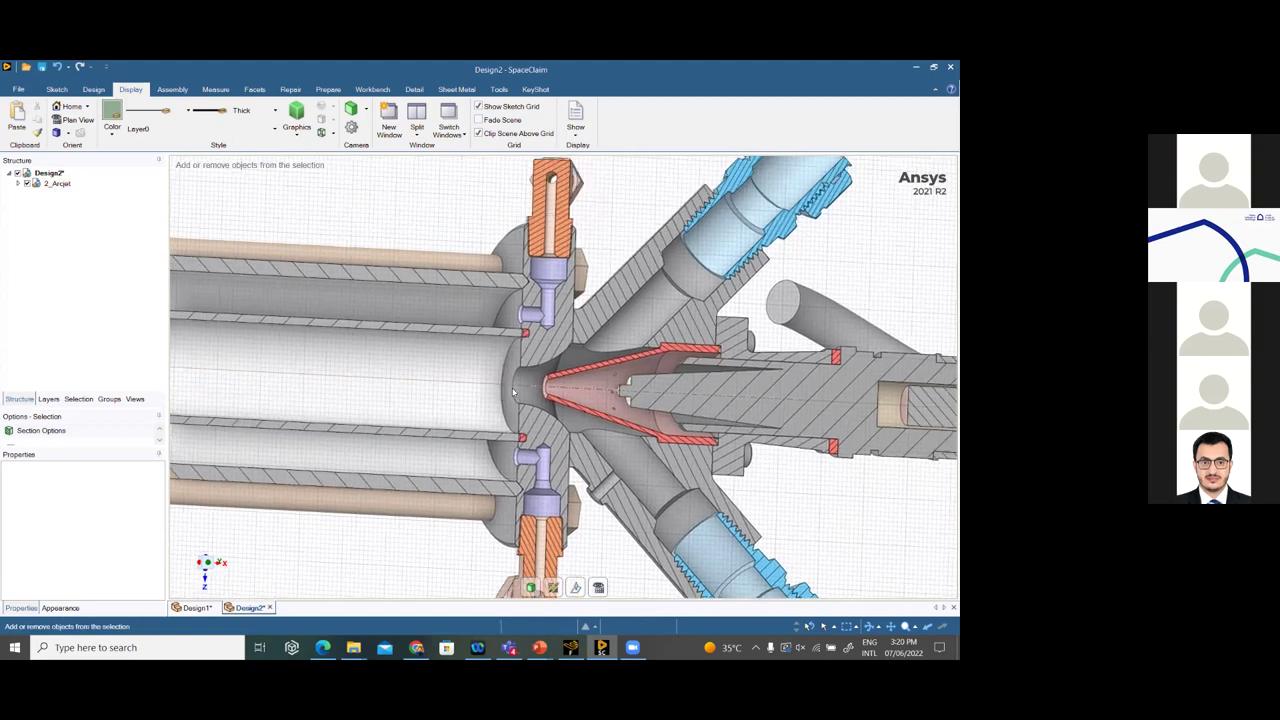
scroll(497, 396, "down", 3)
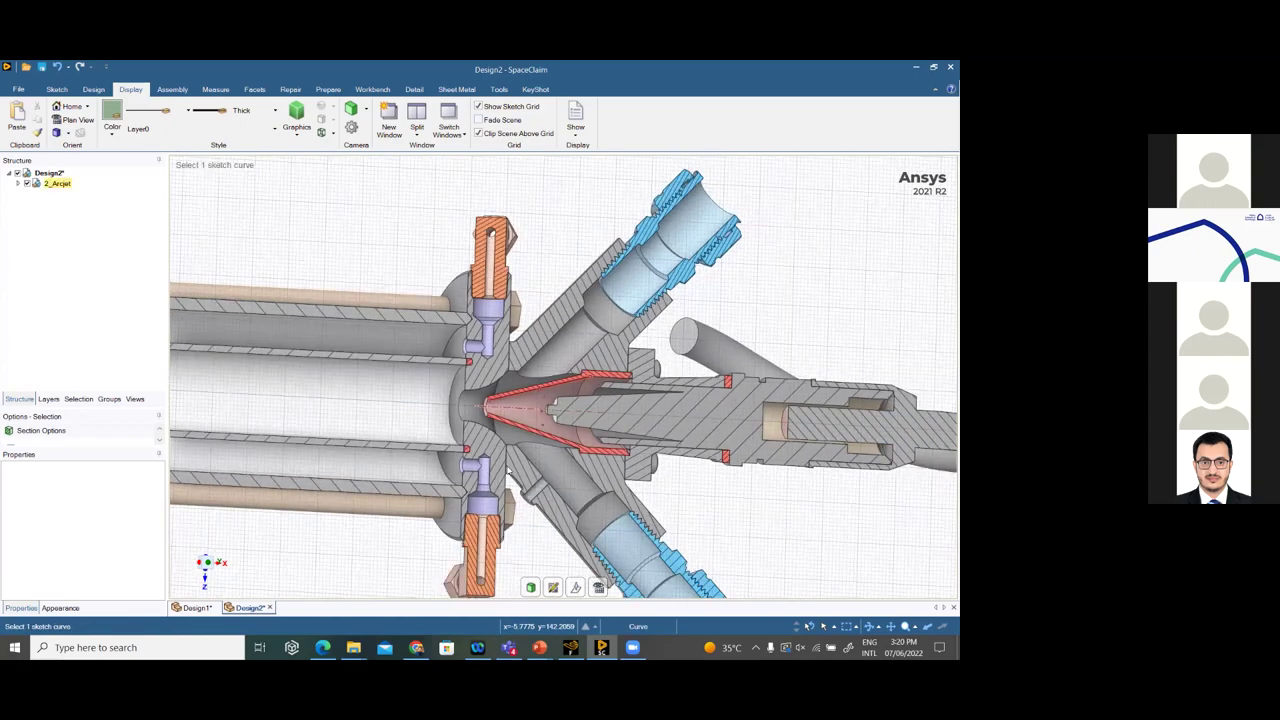
middle_click_drag(497, 396, 463, 333, "shift")
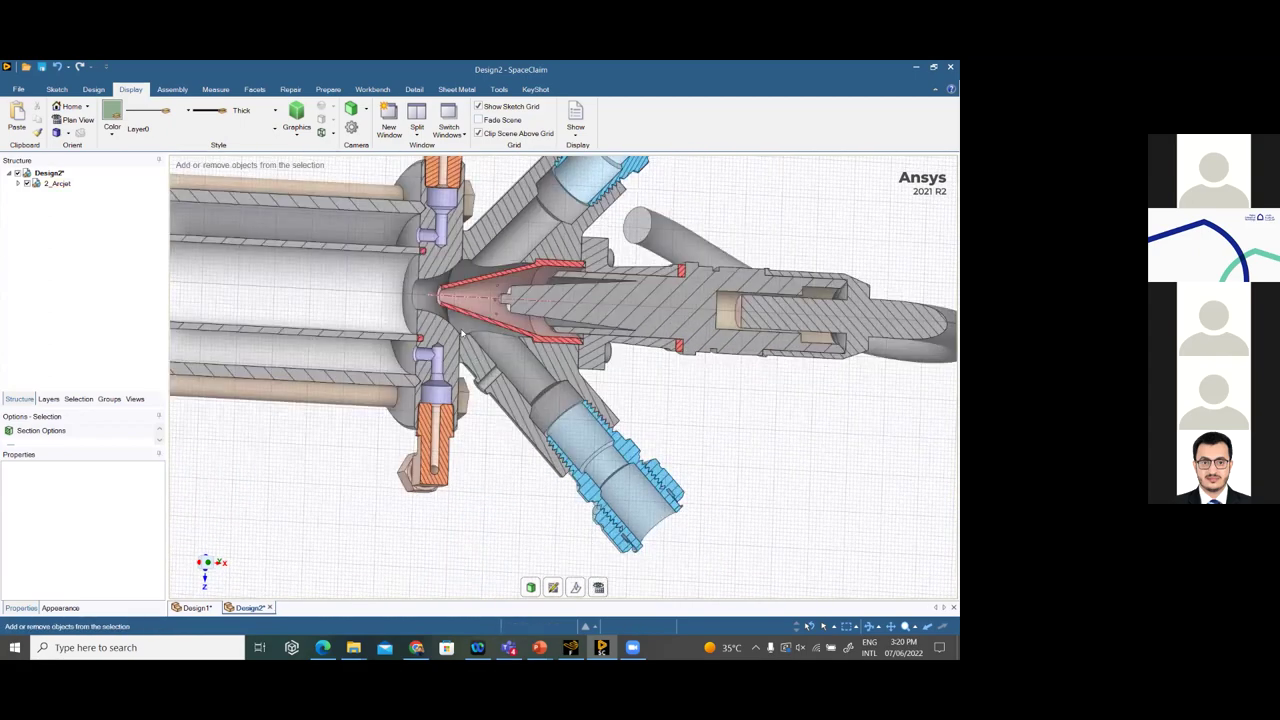
middle_click_drag(655, 456, 633, 442)
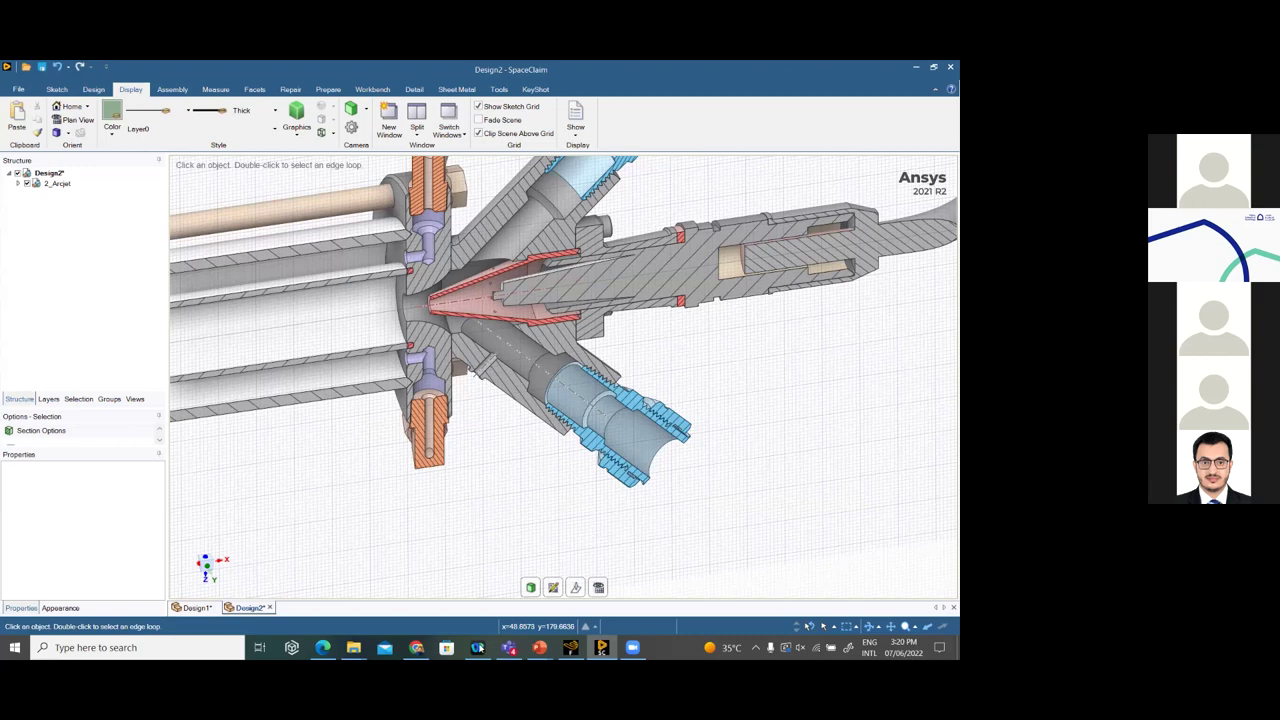
Leave the section view for the full 3D arcjet model by switching to the Pull tool
key("p")
left_click(594, 501)
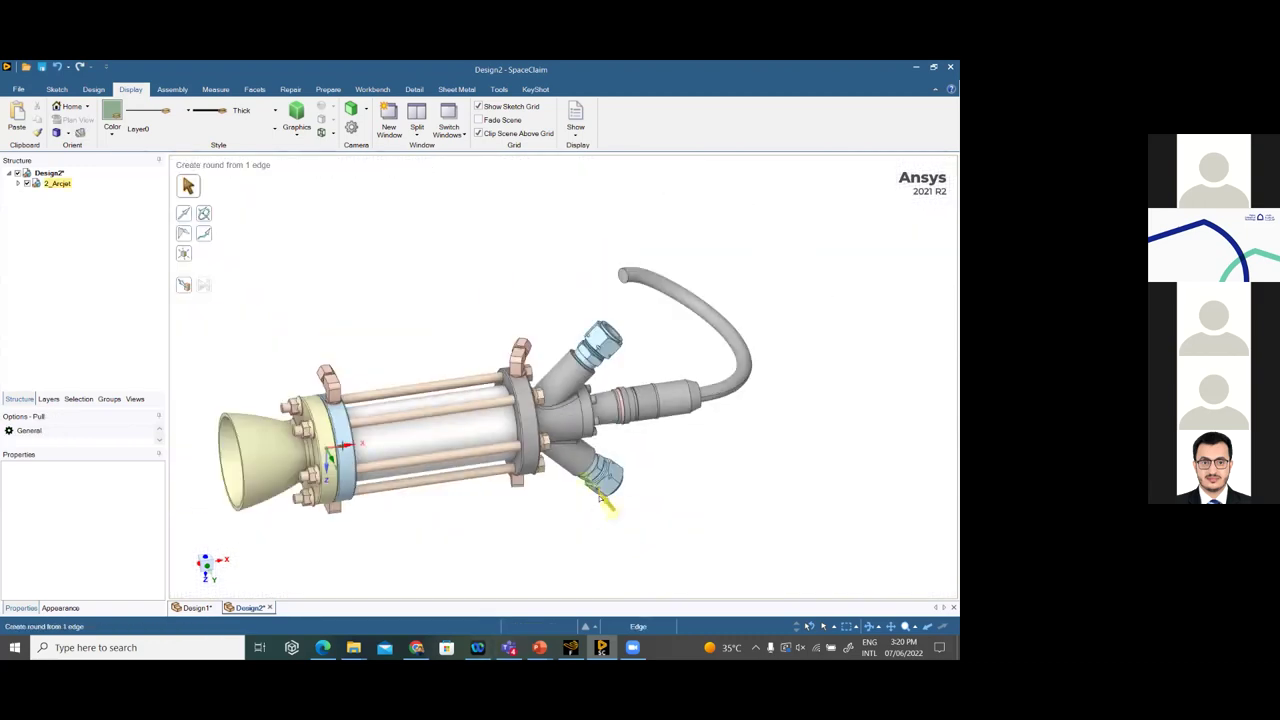
left_click(383, 313)
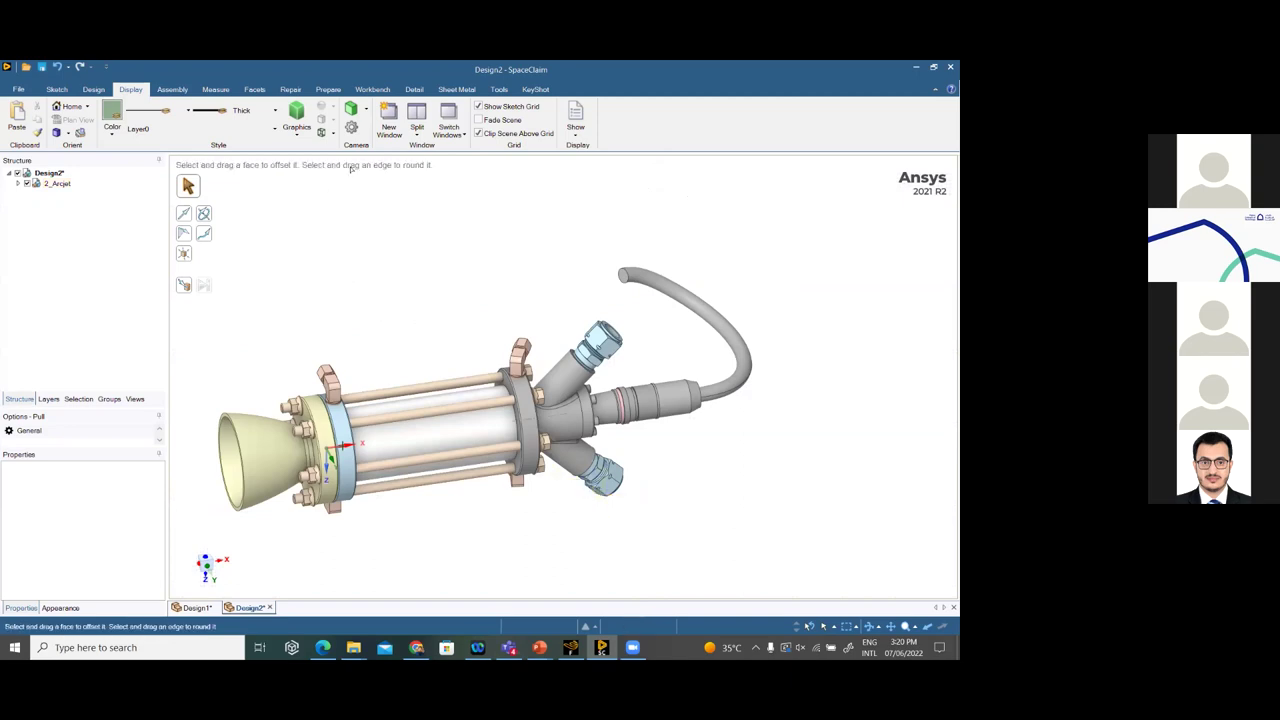
Start a Volume Extract by enclosing faces and select the nozzle's exit rim as the first boundary face
left_click(329, 89)
left_click(67, 117)
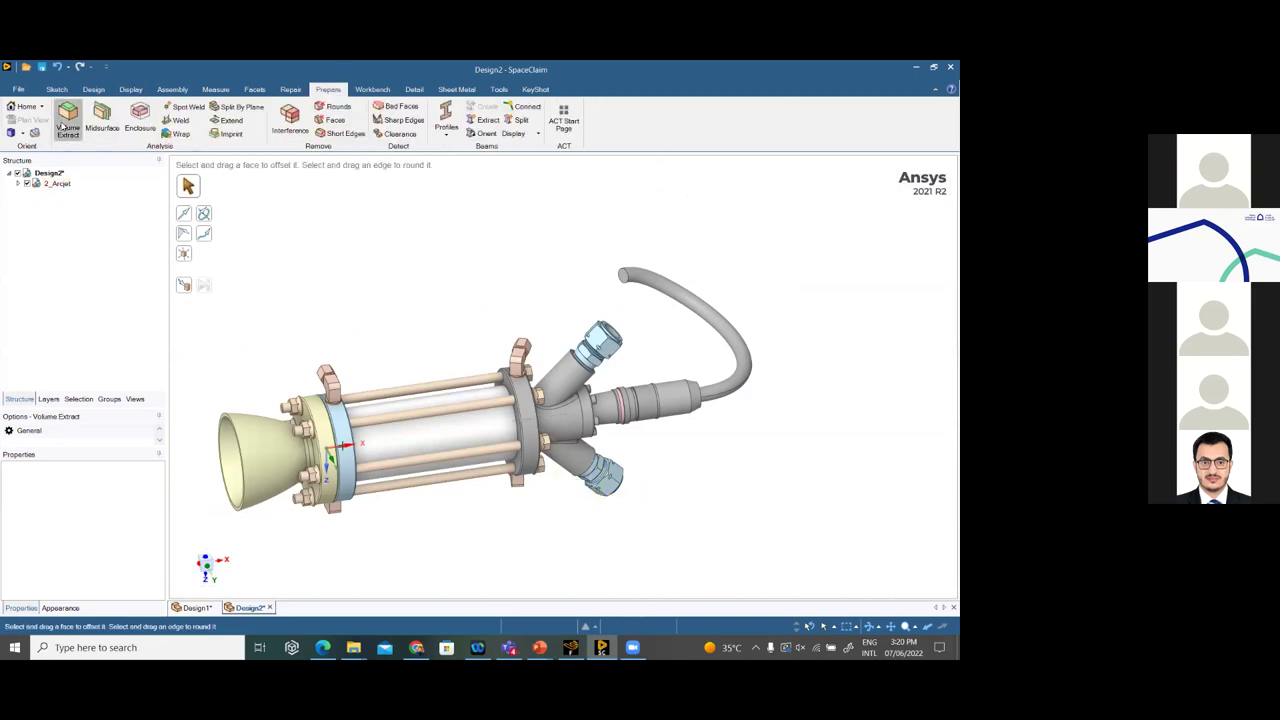
middle_click_drag(374, 354, 396, 278)
scroll(280, 386, "up", 3)
scroll(396, 278, "up", 5)
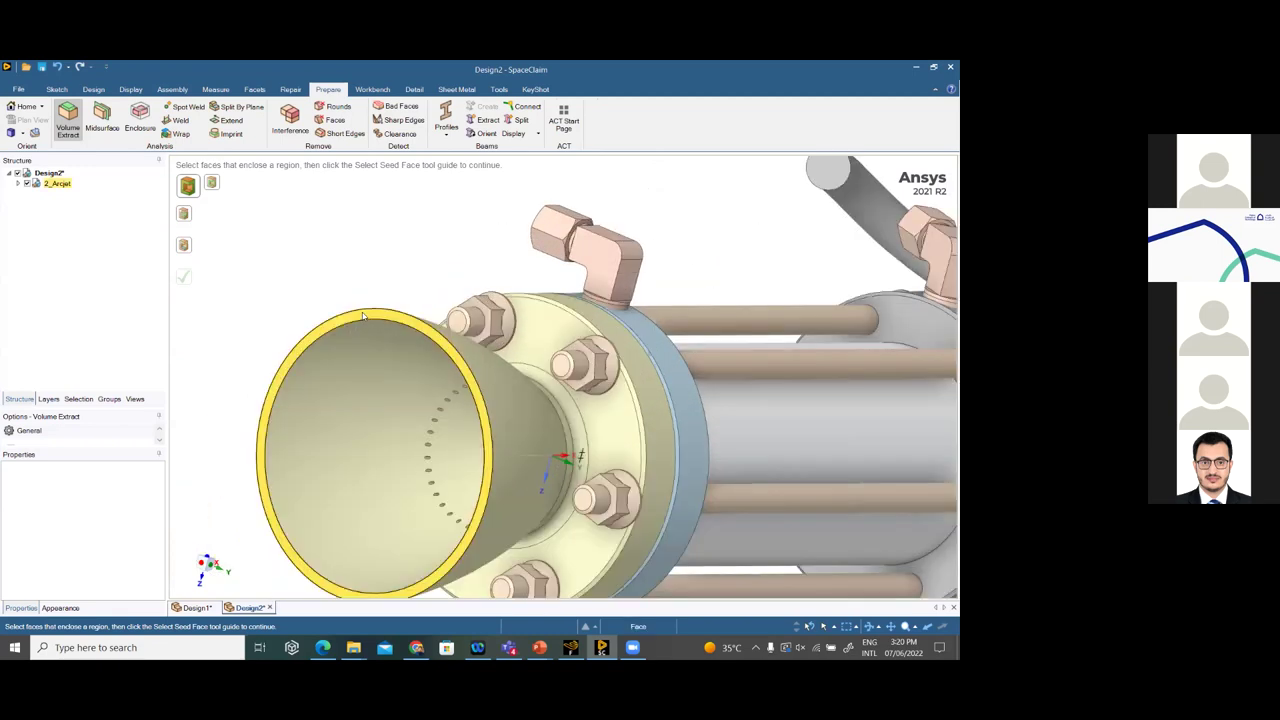
left_click(361, 318)
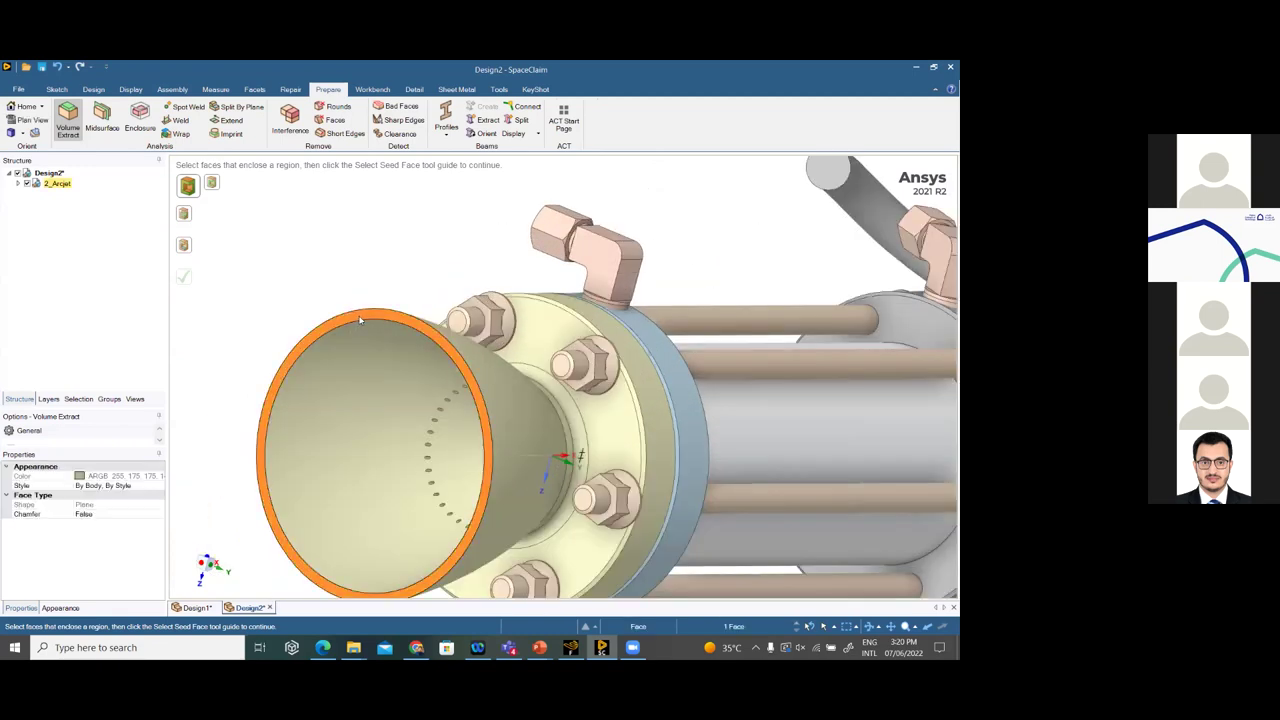
Add the annular end faces of both angled inlet fittings to the enclosing faces
scroll(358, 319, "down", 3)
middle_click_drag(372, 320, 421, 380)
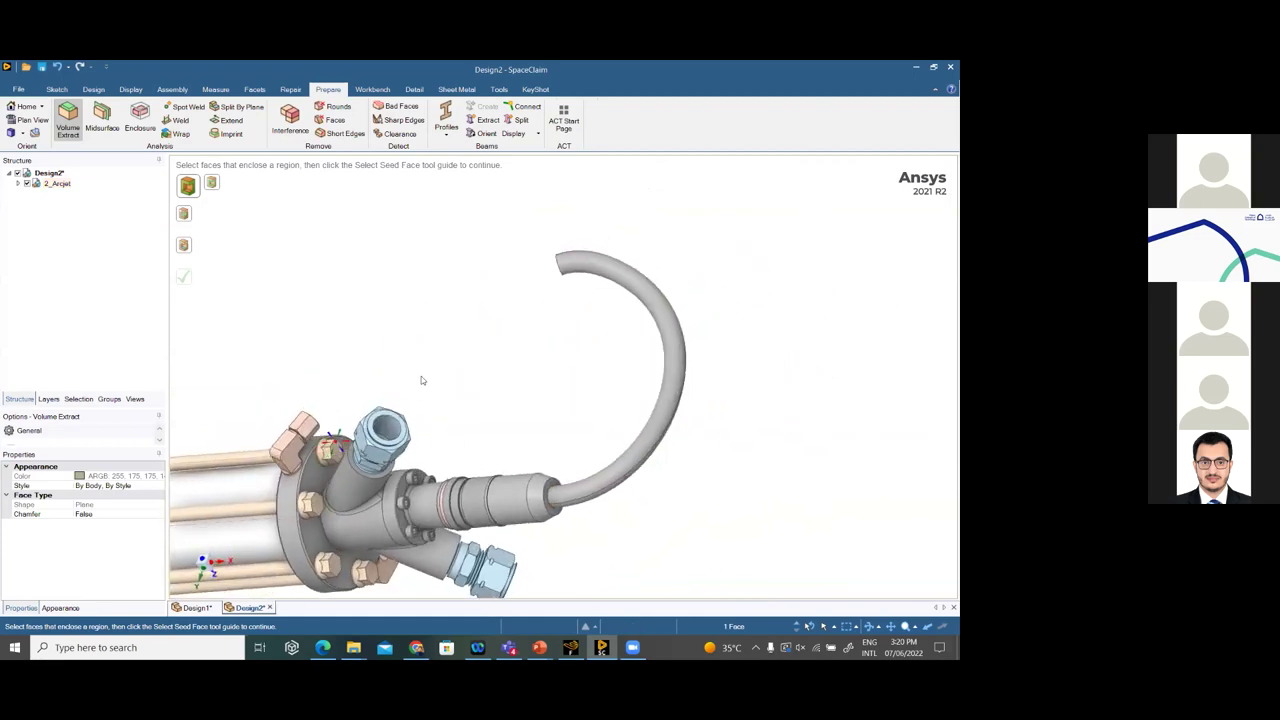
left_click(383, 428, "ctrl")
scroll(405, 415, "up", 5)
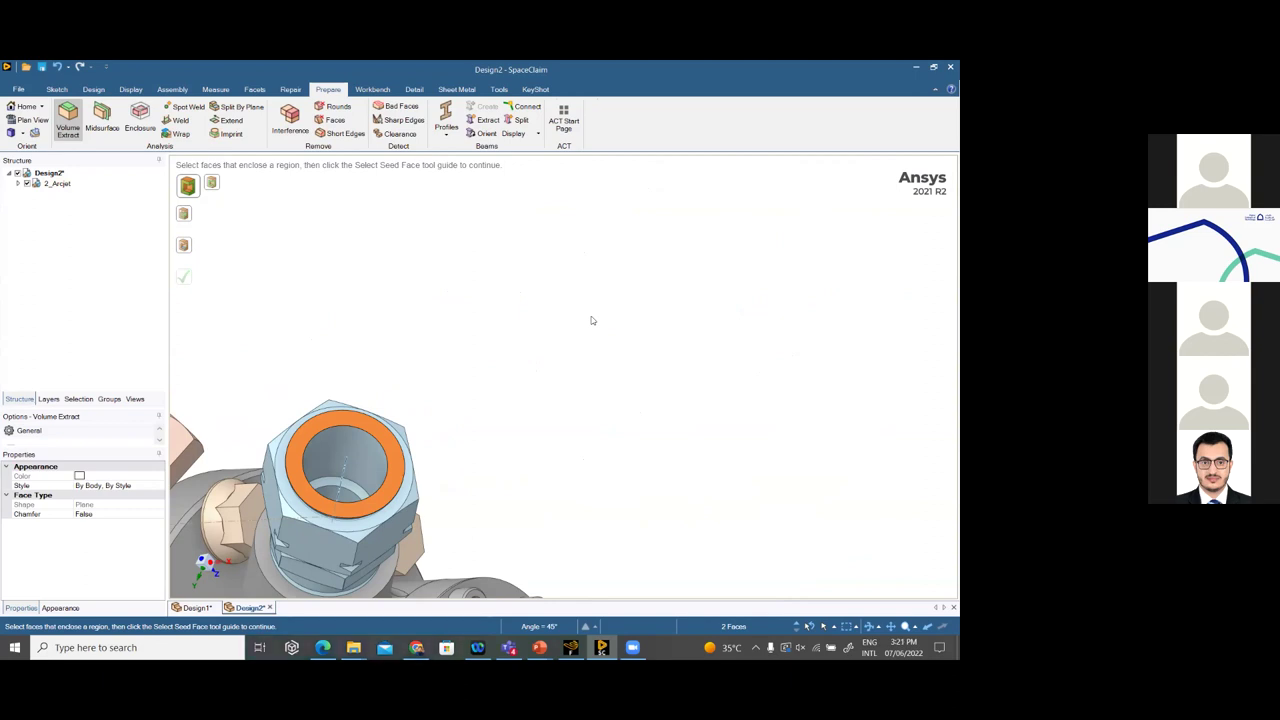
scroll(489, 448, "down", 5)
middle_click_drag(489, 448, 619, 399)
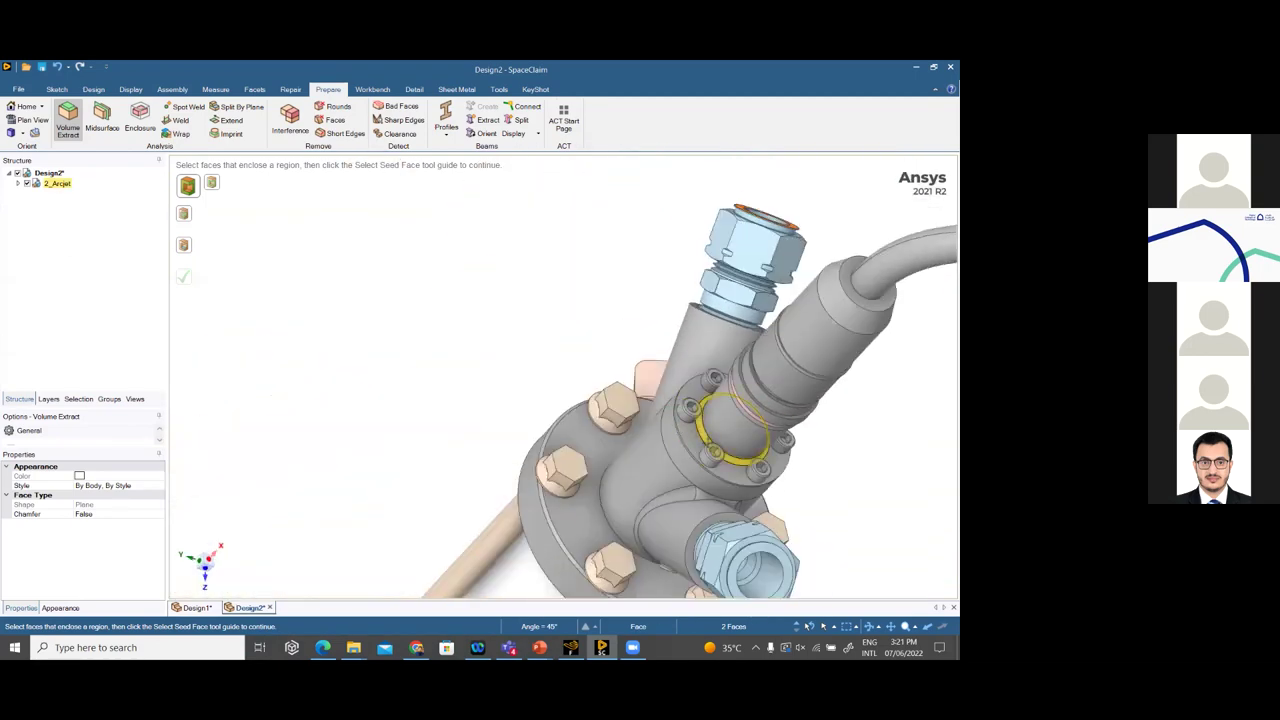
scroll(516, 398, "up", 4)
left_click(502, 394)
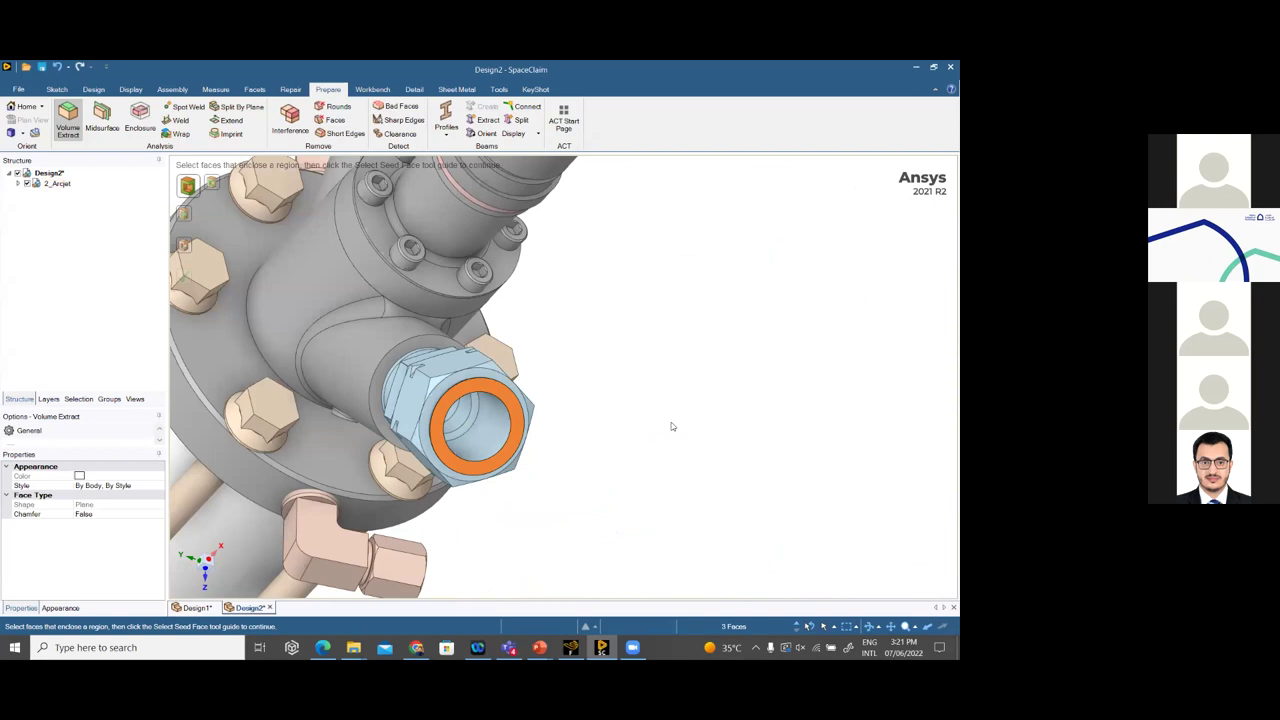
scroll(671, 422, "down", 5)
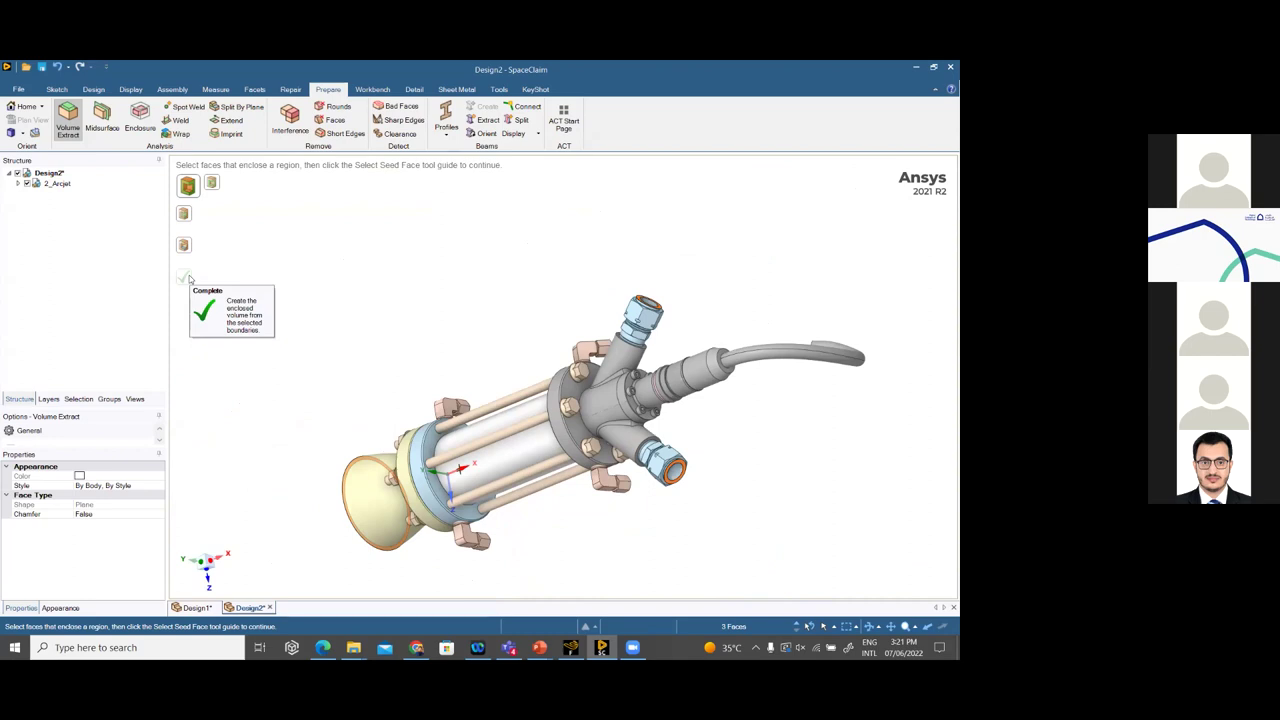
Set the nozzle's inner conical wall as the seed face of the volume extraction
middle_click_drag(456, 272, 475, 502)
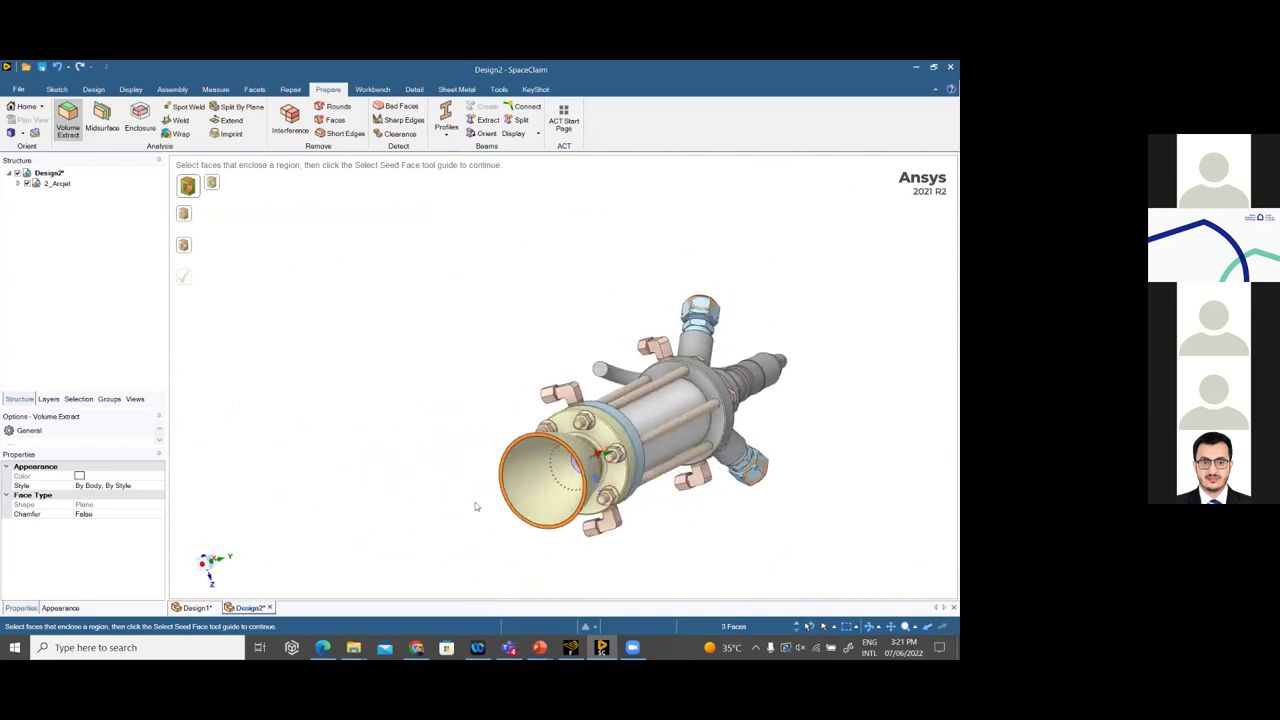
left_click(183, 245)
left_click(537, 472)
middle_click_drag(413, 415, 340, 385)
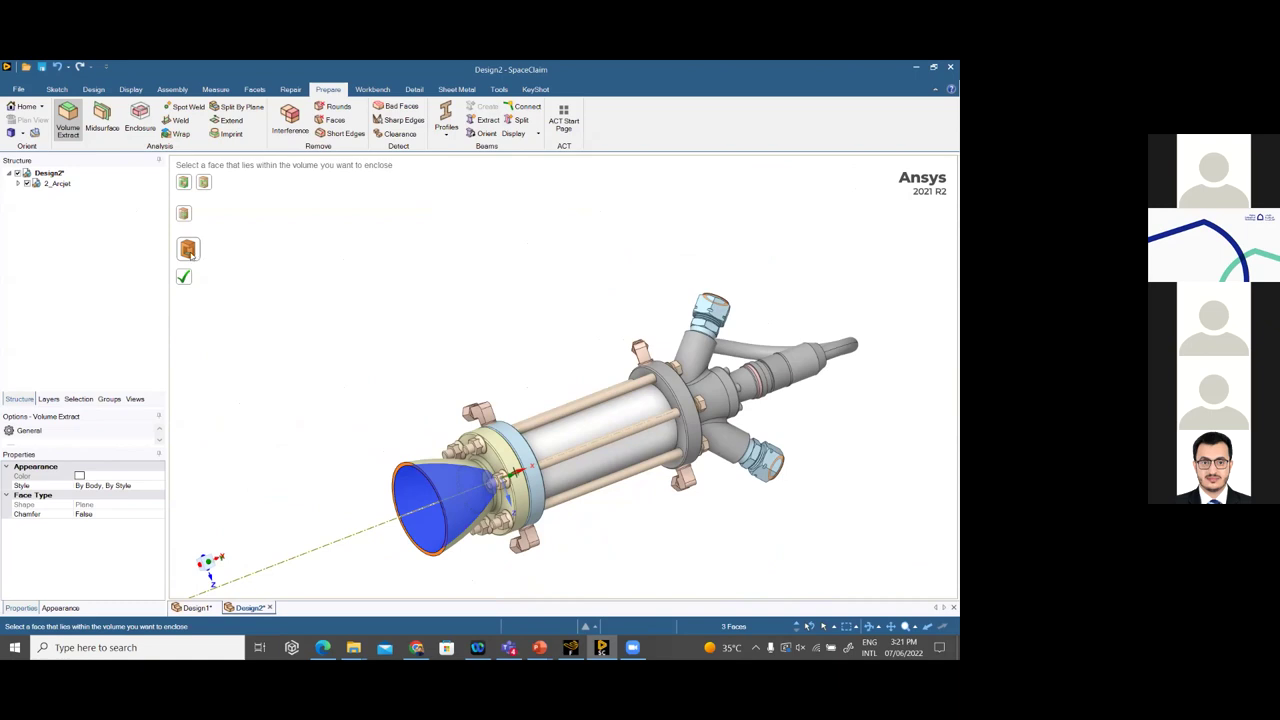
Enlarge the Volume Extract options area and enable Preview inside faces
scroll(440, 381, "down", 8)
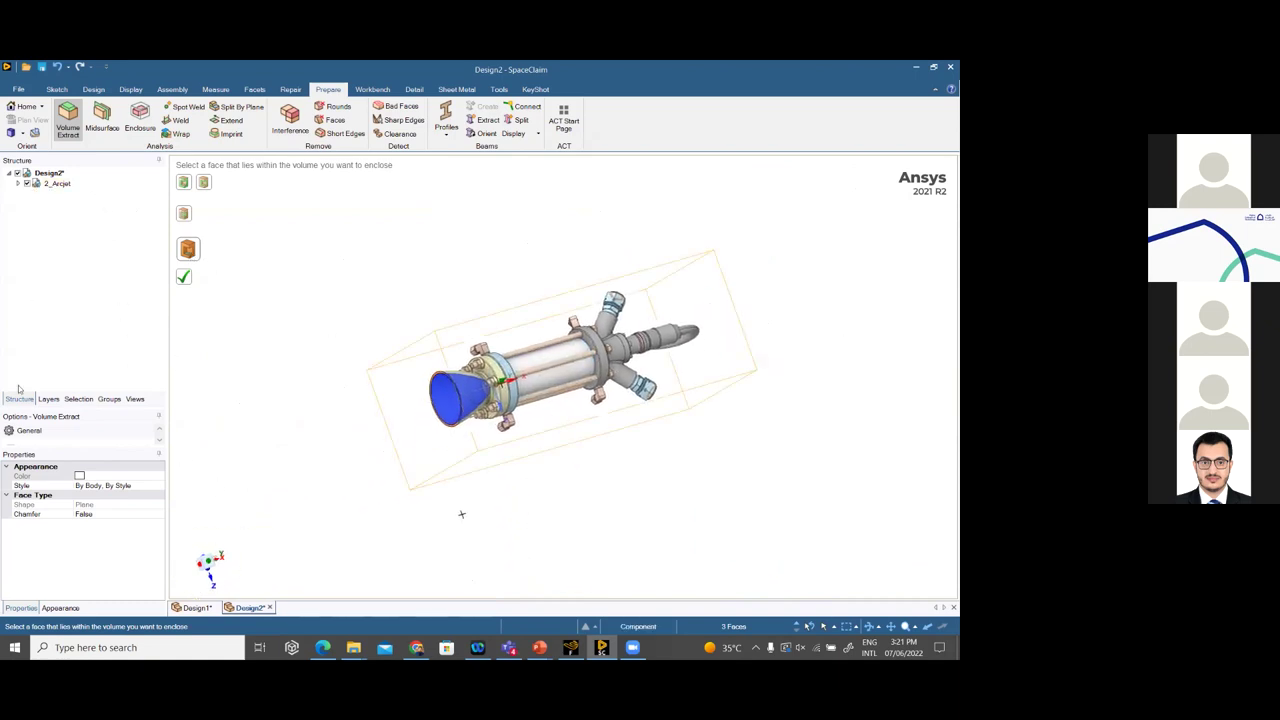
left_click(160, 441)
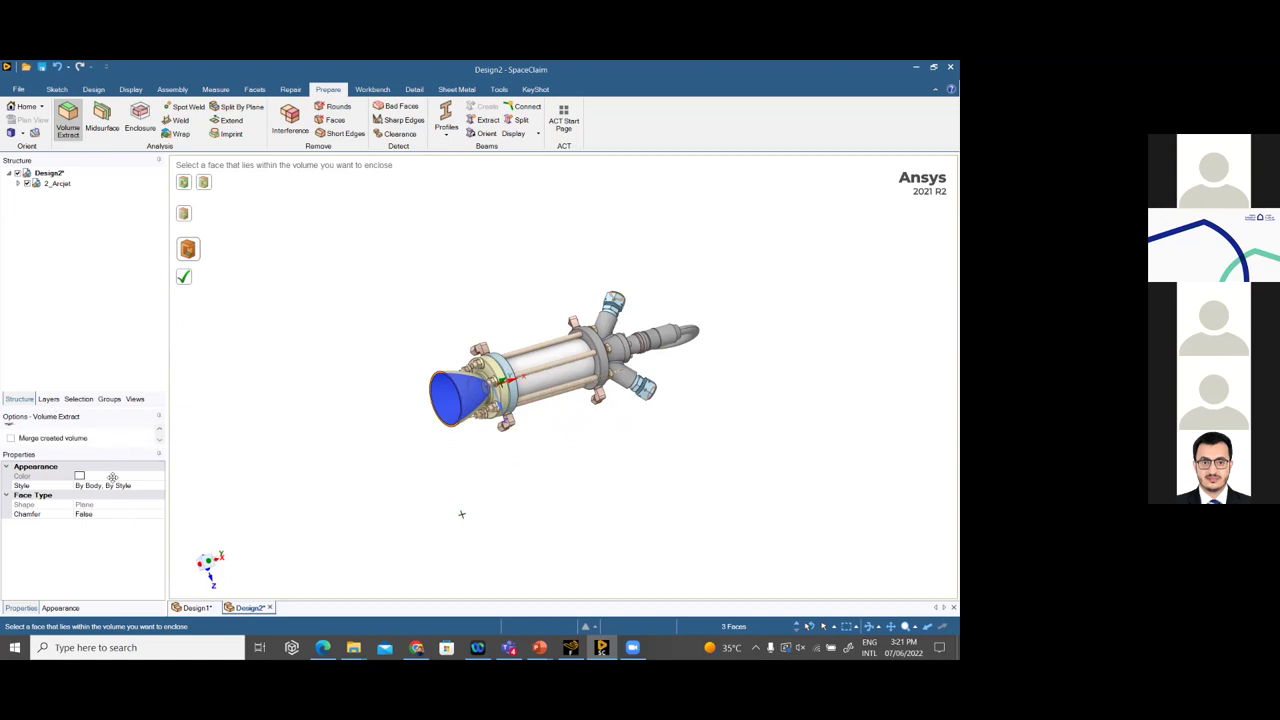
left_click_drag(117, 454, 130, 444)
left_click_drag(88, 488, 75, 289)
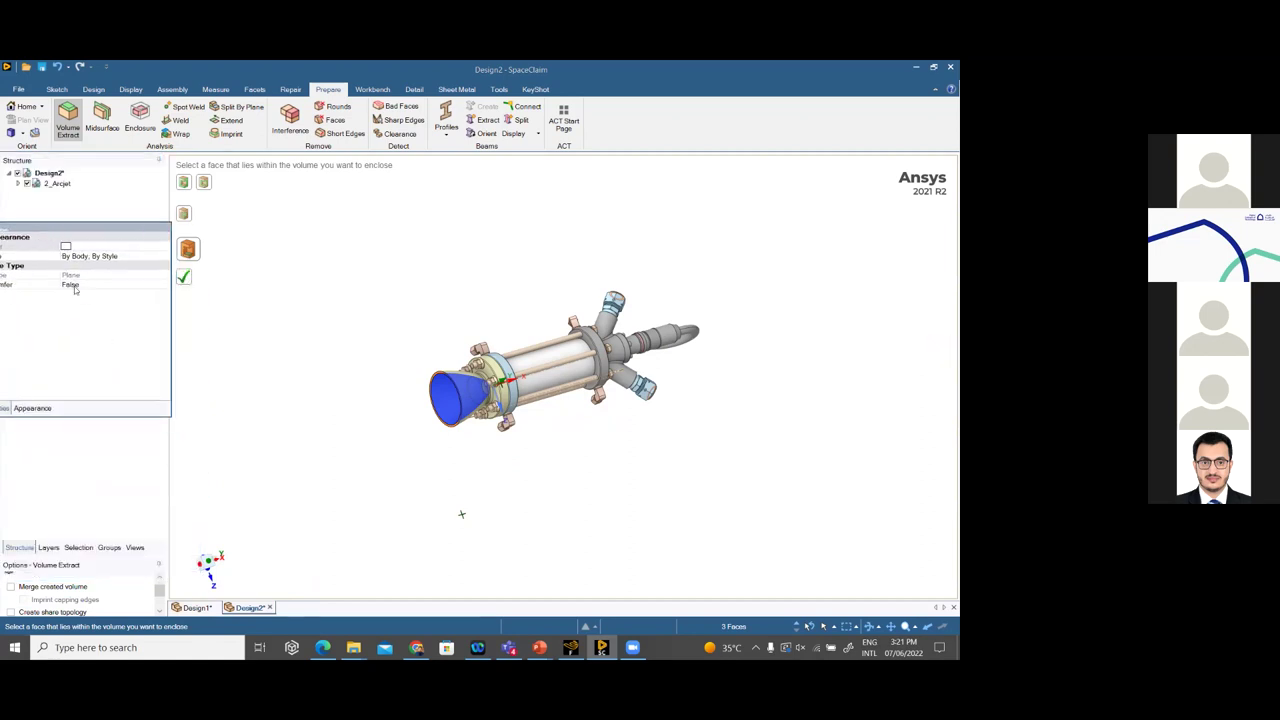
double_click(94, 230)
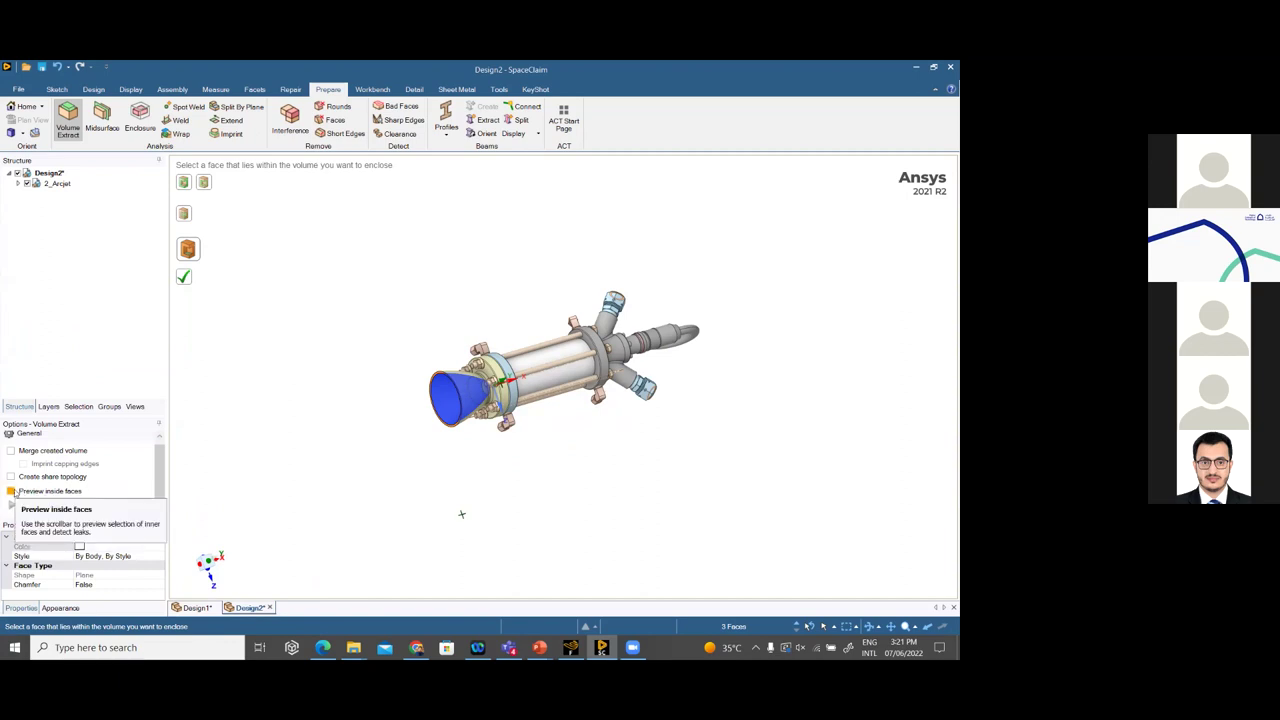
left_click(11, 491)
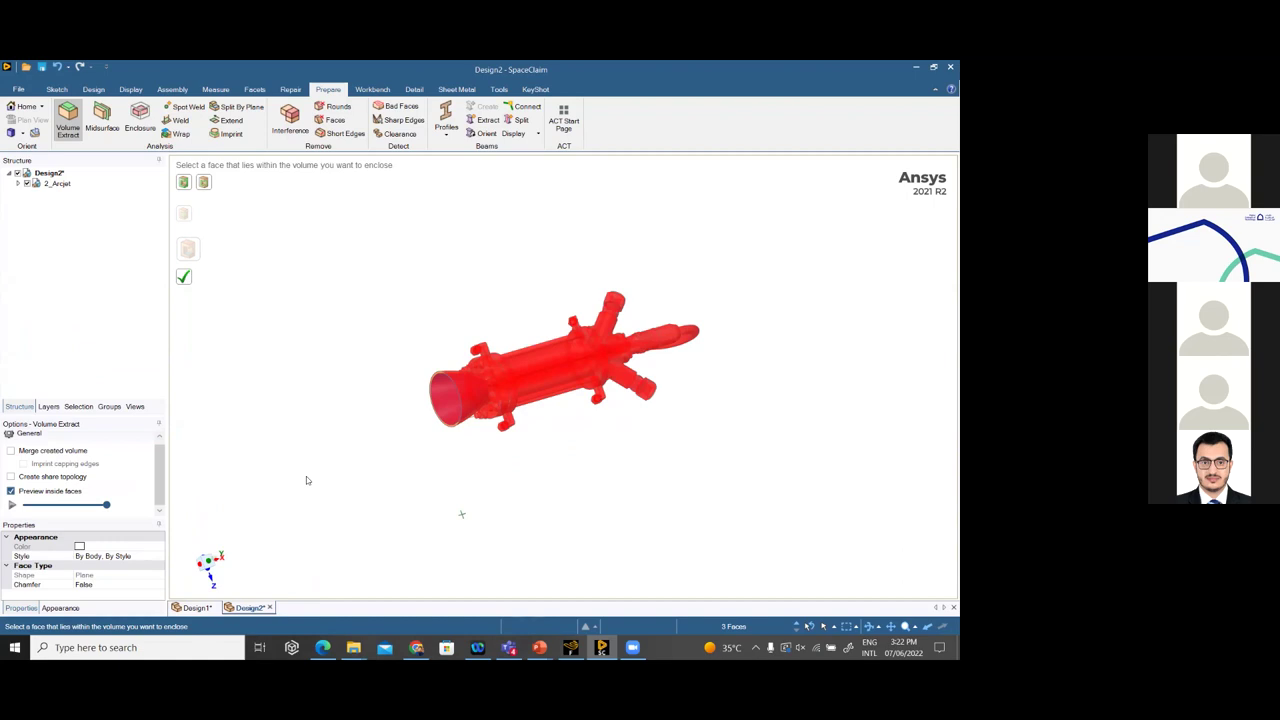
Move the inside-faces preview back to an early stage and examine its spread through the chamber and inlets
middle_click_drag(565, 424, 530, 445)
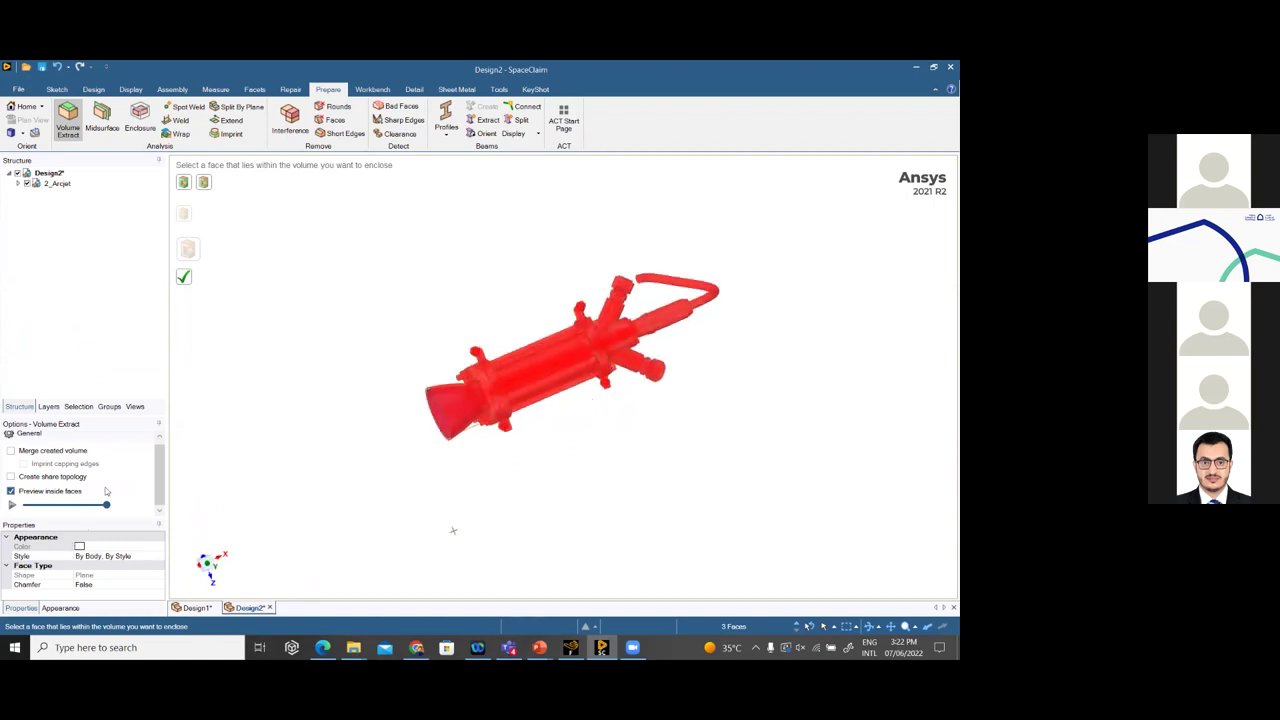
left_click_drag(108, 506, 36, 505)
scroll(674, 464, "up", 4)
scroll(690, 440, "down", 4)
middle_click_drag(692, 520, 729, 457)
scroll(267, 508, "up", 2)
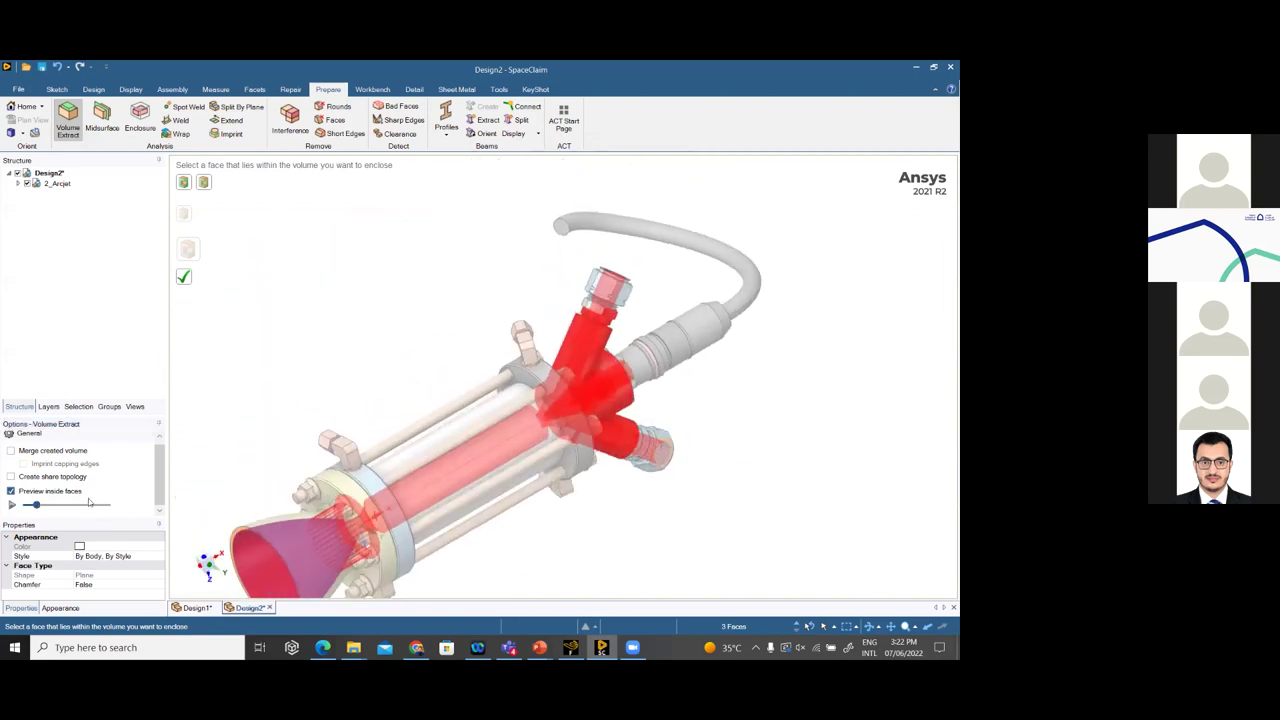
Advance the inside-faces preview slightly and inspect the inlet fitting and its junction with the rear body for leaks
left_click_drag(40, 507, 44, 510)
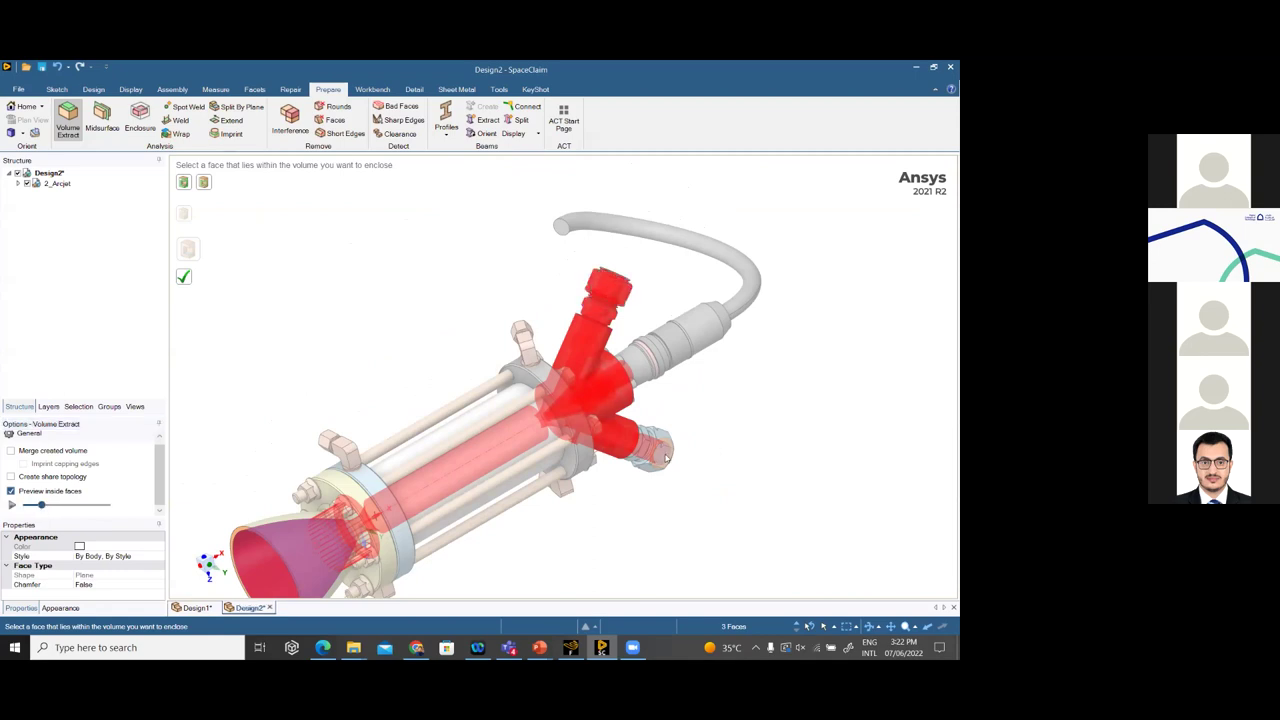
middle_click_drag(560, 230, 546, 278)
scroll(588, 376, "up", 8)
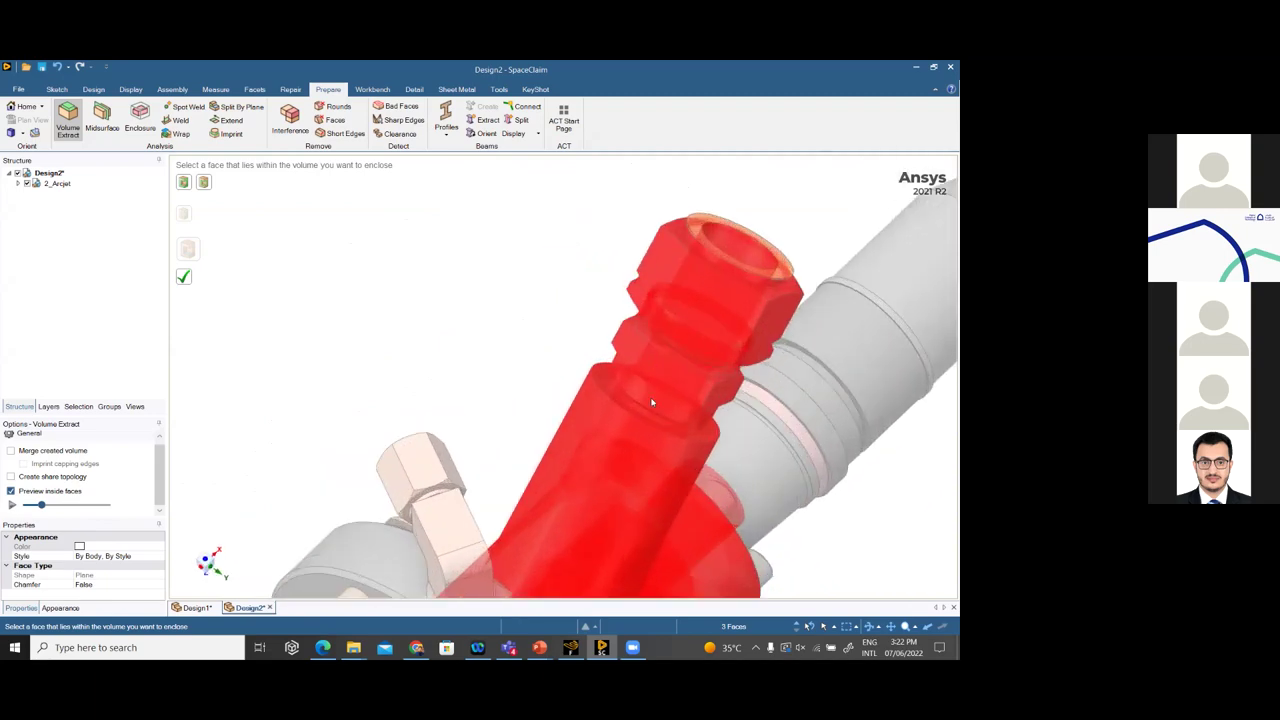
middle_click_drag(588, 376, 206, 558)
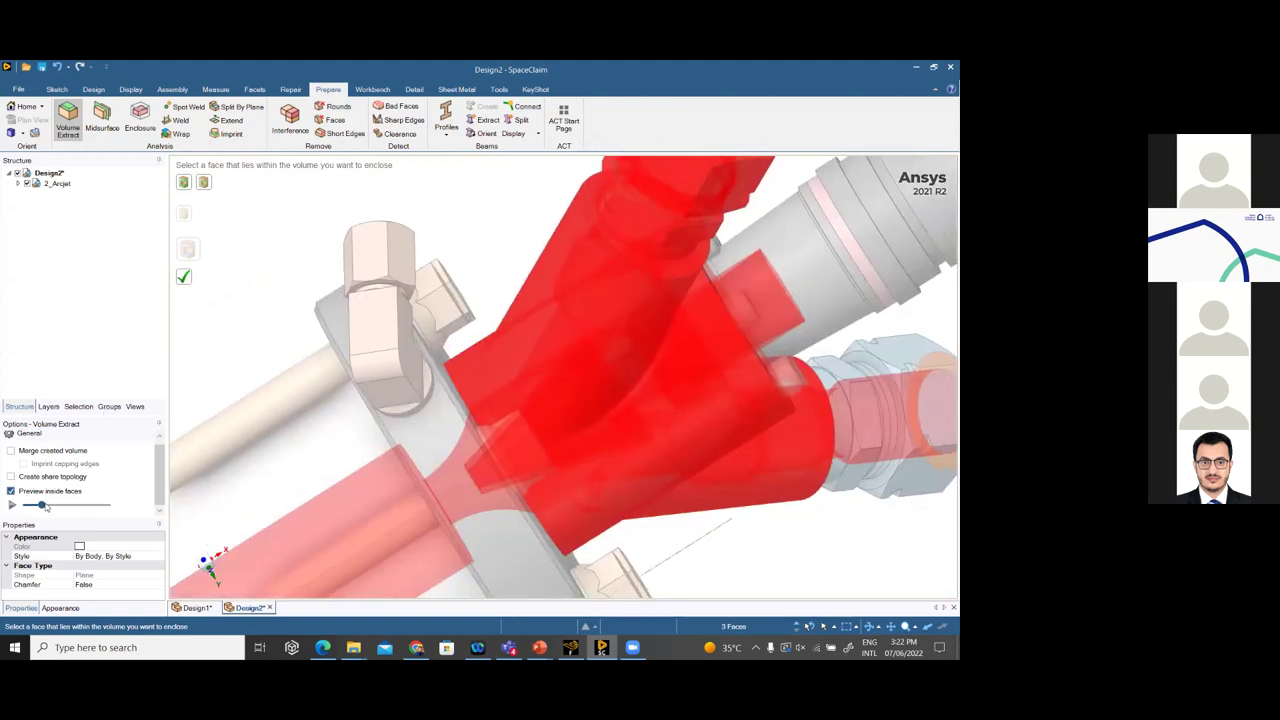
Move the inside-faces preview back to an earlier stage and examine its spread through the cone and inlet passages of the rear body
left_click_drag(44, 508, 32, 506)
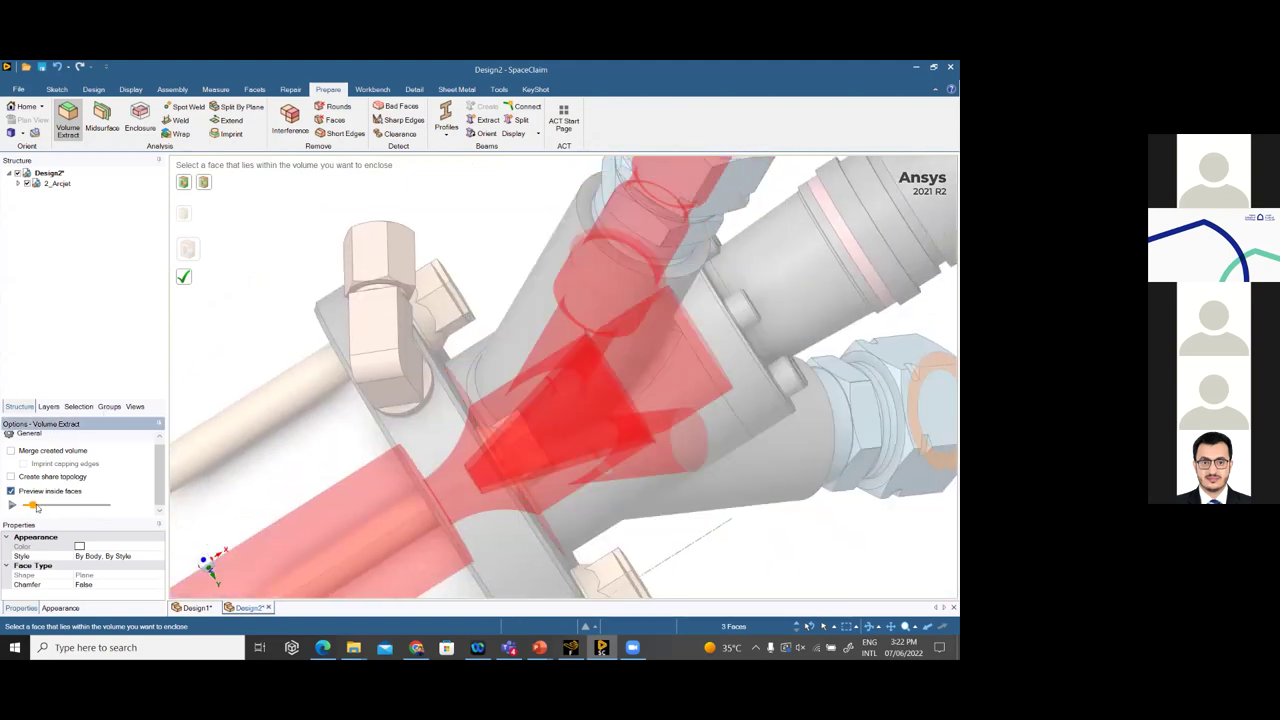
middle_click_drag(567, 377, 566, 372)
middle_click_drag(826, 431, 626, 437)
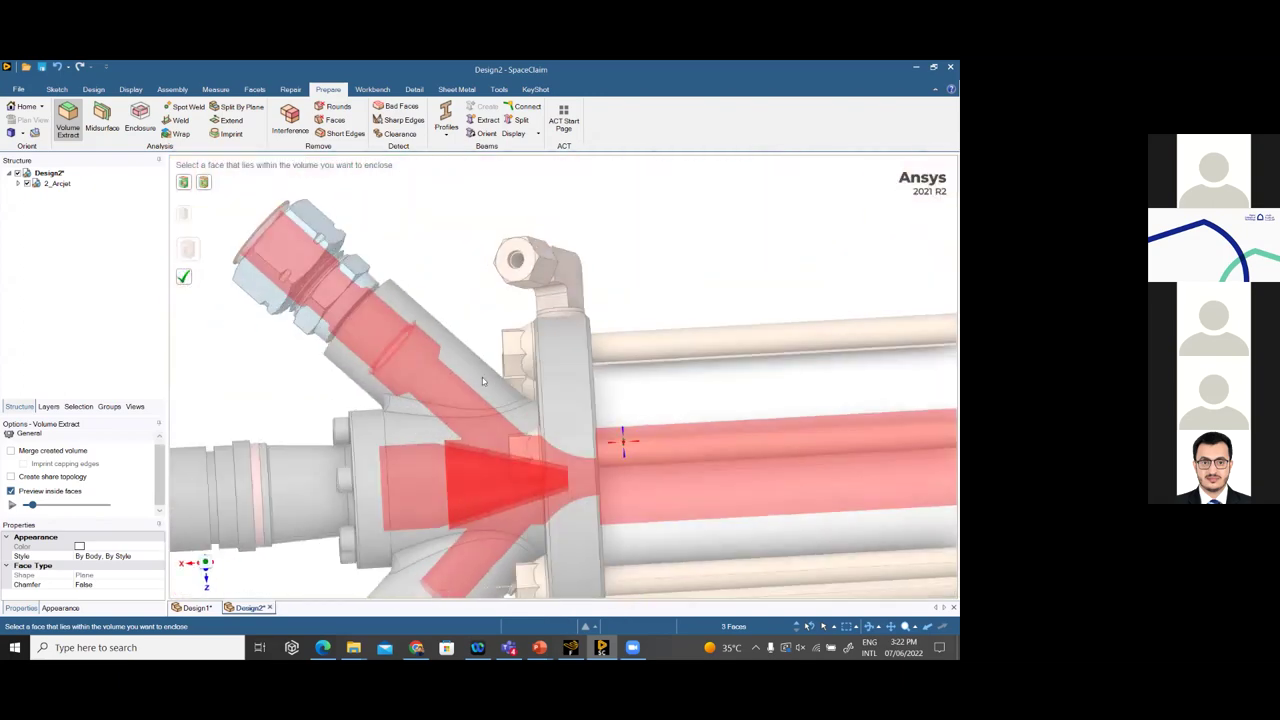
middle_click_drag(388, 333, 470, 340)
scroll(454, 335, "up", 5)
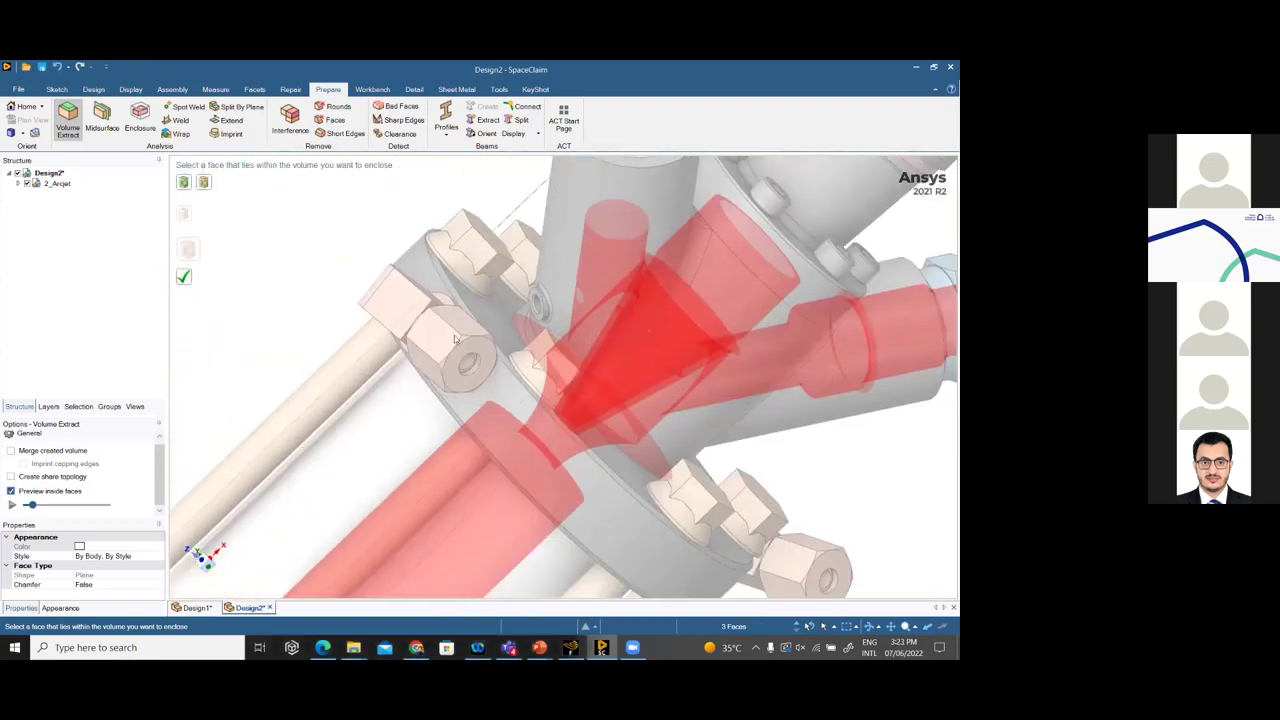
Advance the inside-faces preview in small increments and inspect the small port on the rear body's side for the leak
left_click(32, 505)
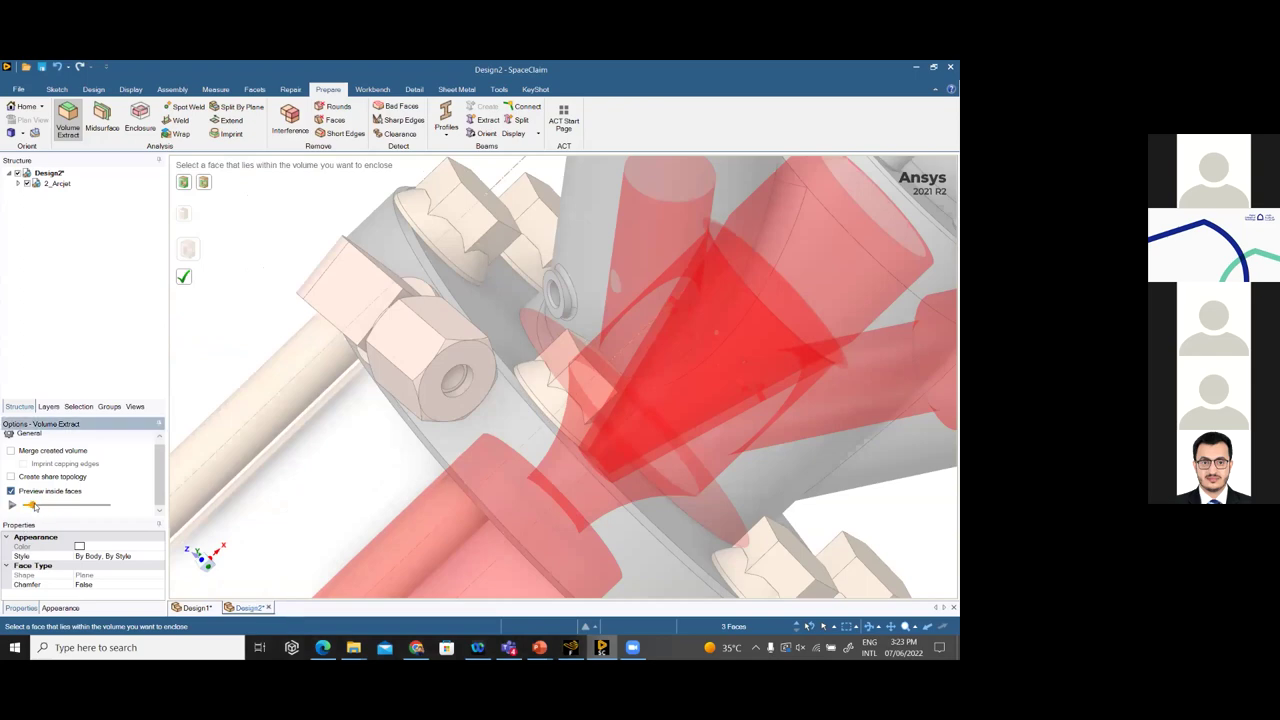
left_click_drag(33, 506, 36, 507)
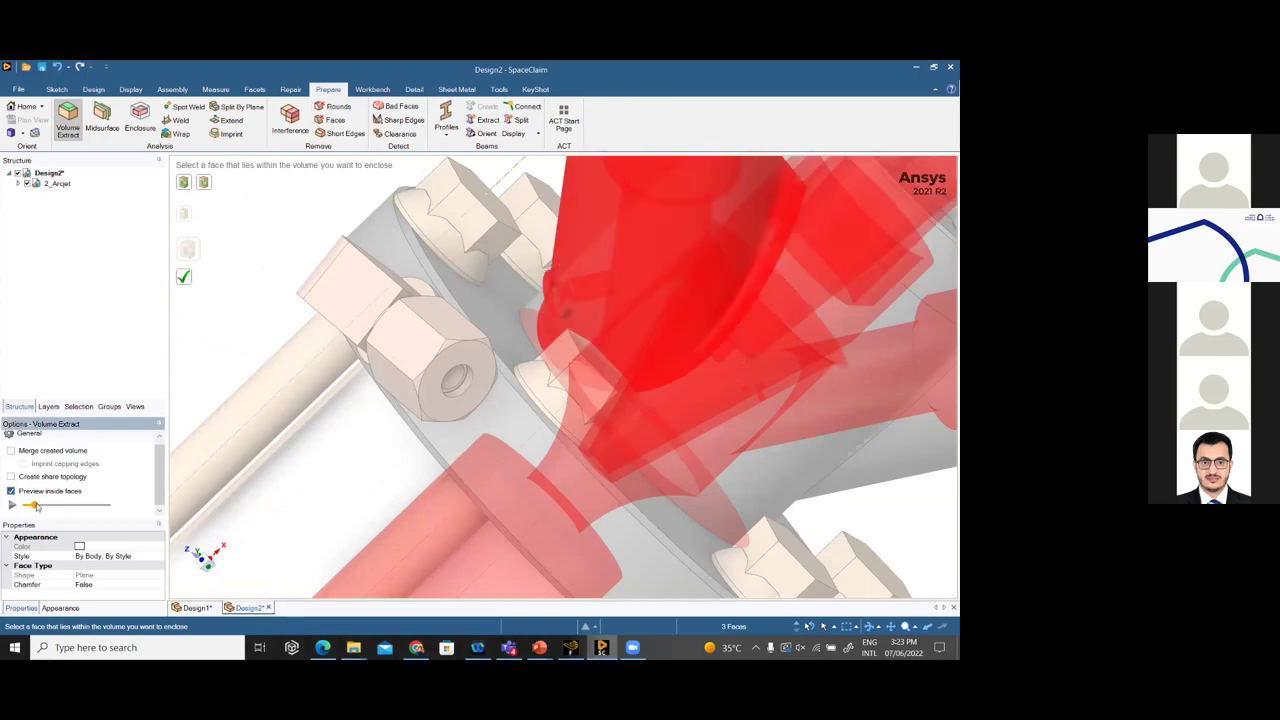
left_click_drag(36, 507, 35, 507)
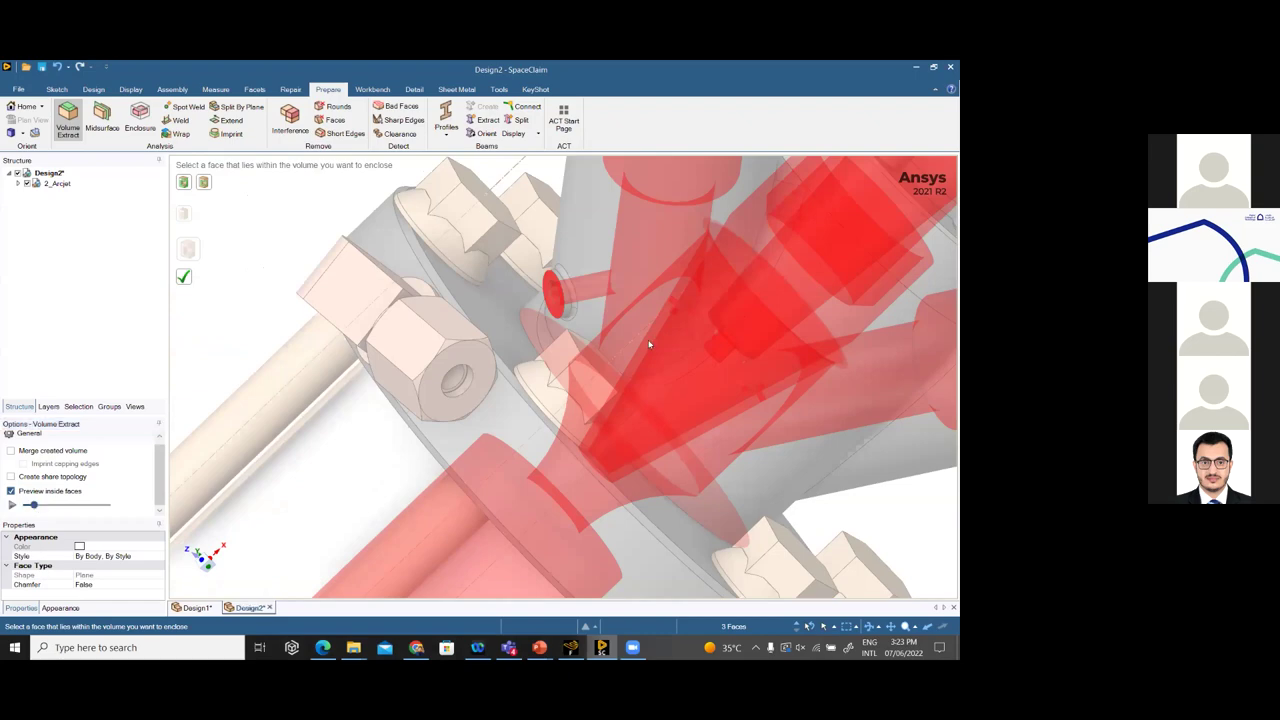
scroll(649, 345, "up", 5)
scroll(558, 294, "up", 3)
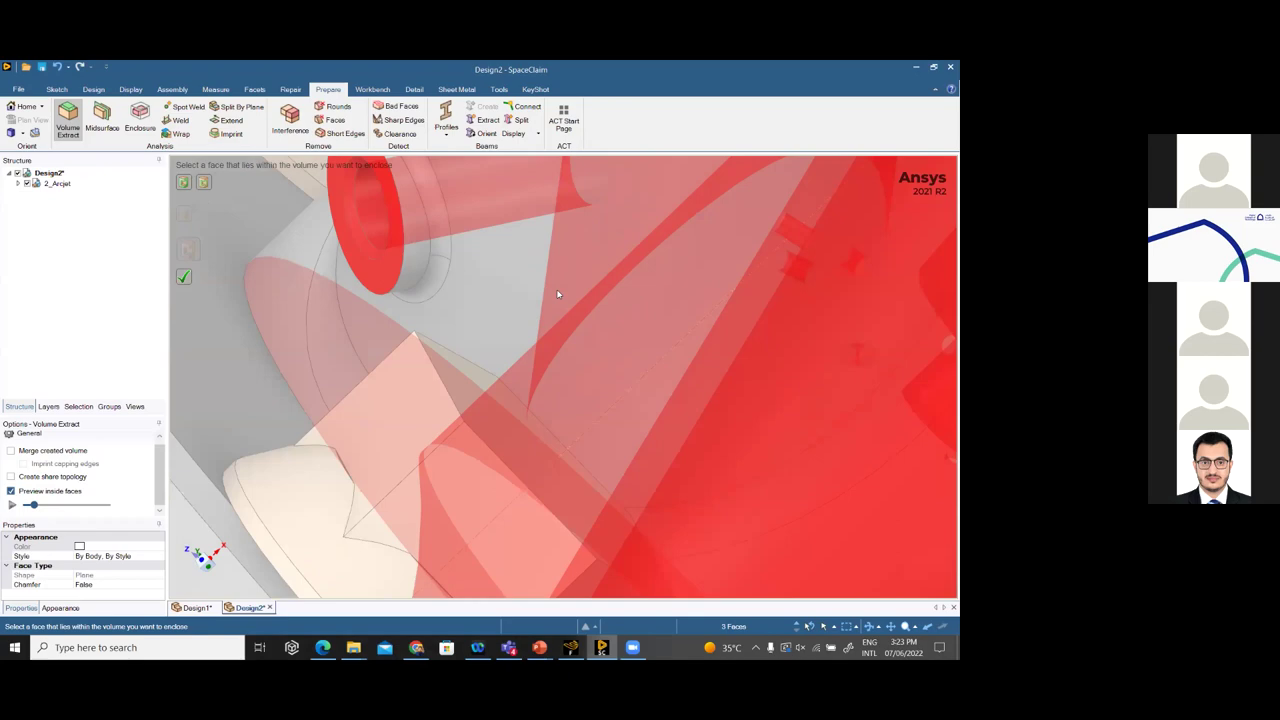
mouse_move(537, 336)
middle_mouse_down()
mouse_move(493, 317)
mouse_move(504, 336)
middle_mouse_up()
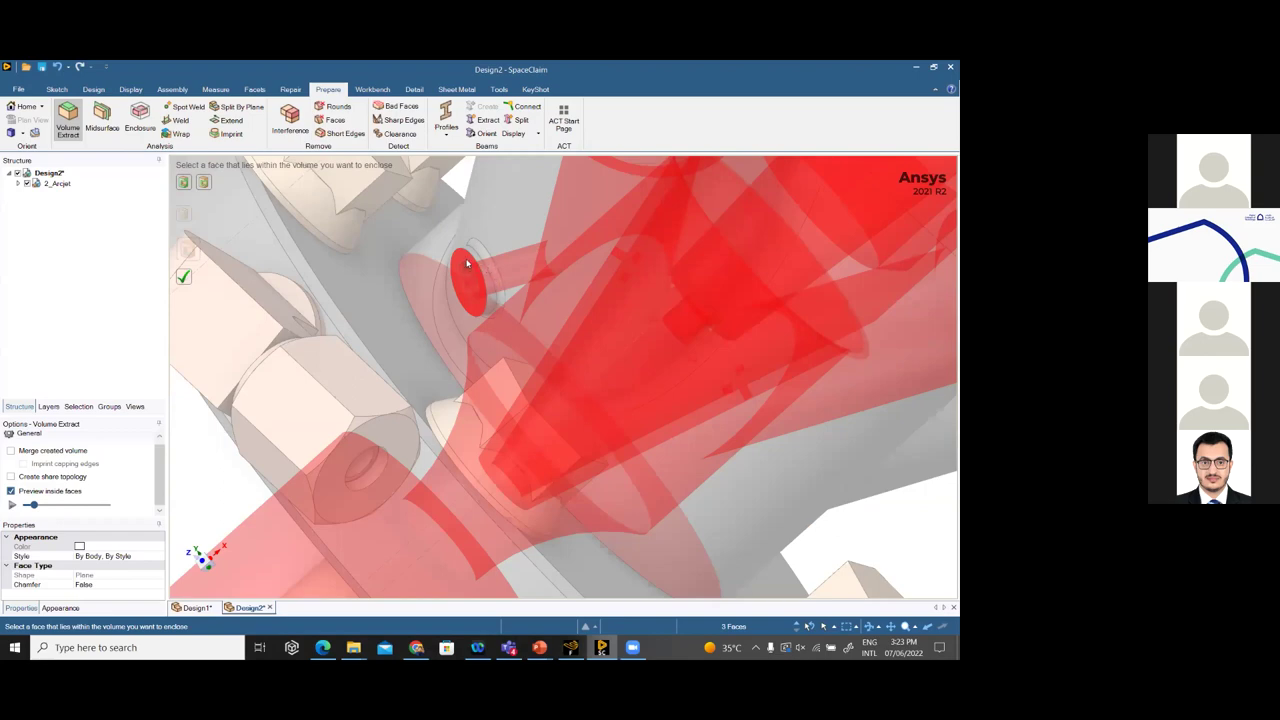
middle_click_drag(510, 300, 195, 192)
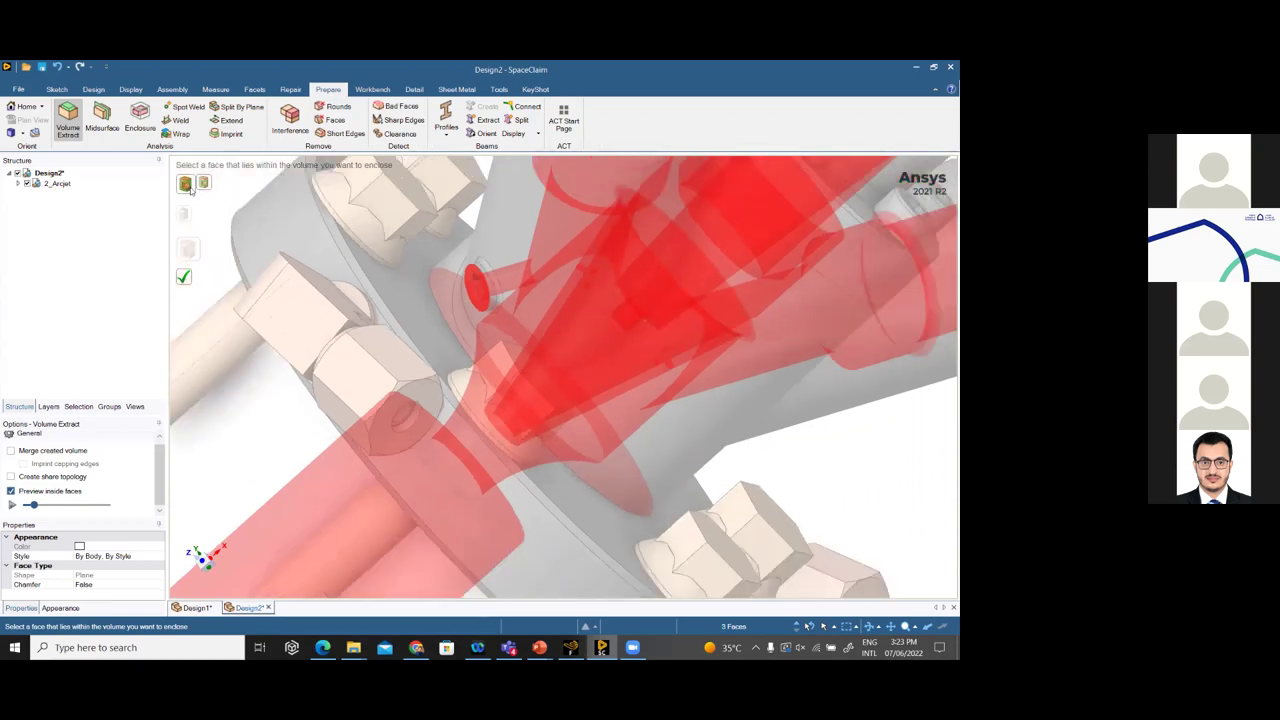
Add the small port's ring-shaped end face to the enclosing faces and enable Preview inside faces again
left_click(186, 184)
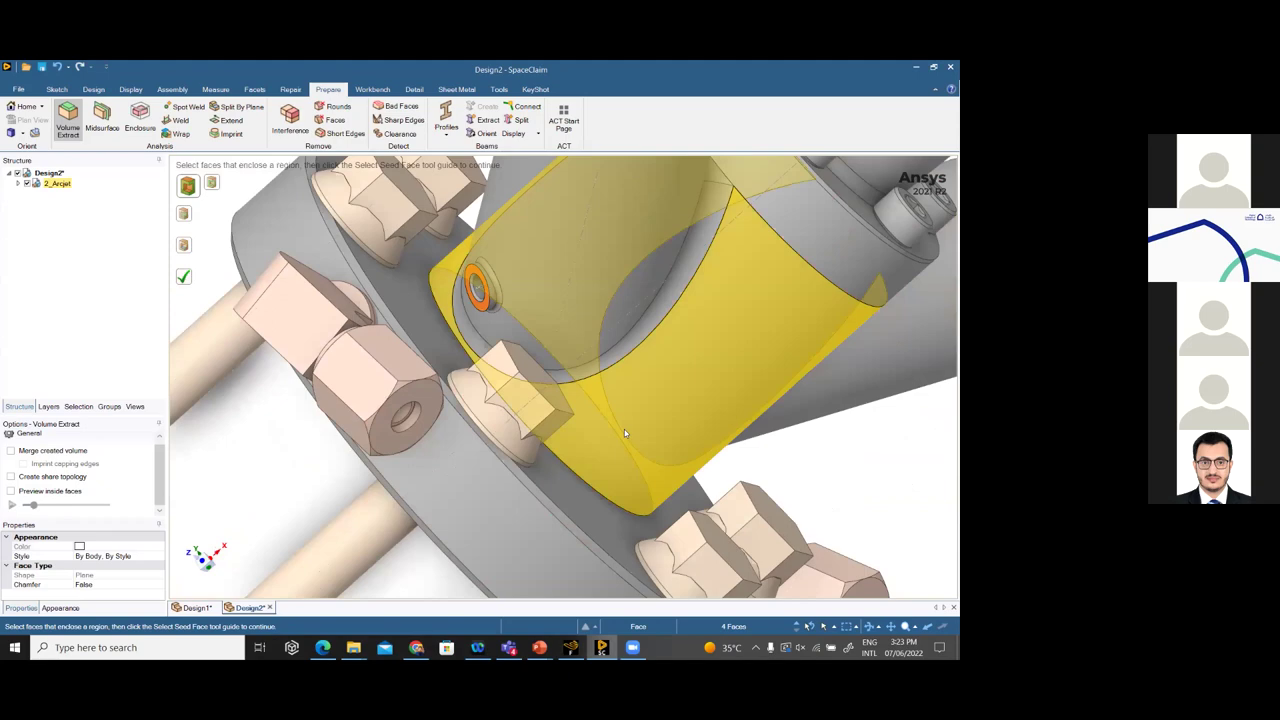
scroll(622, 431, "down", 10)
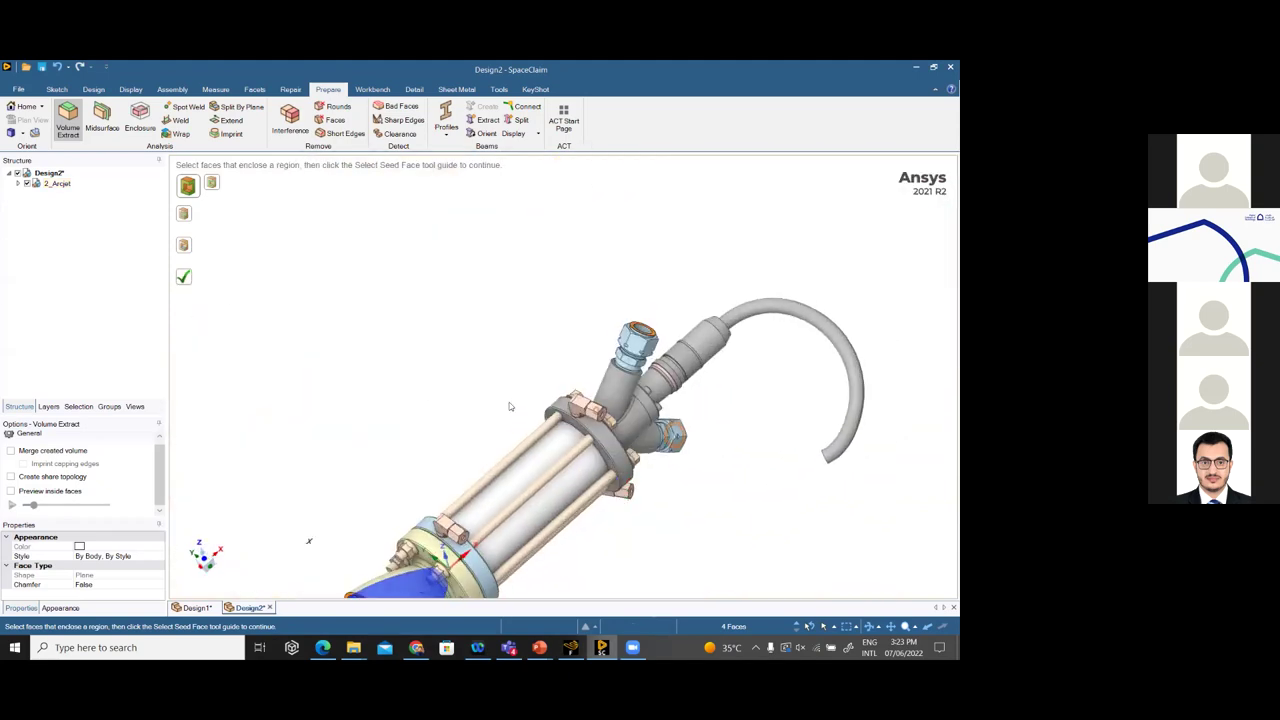
left_click(11, 491)
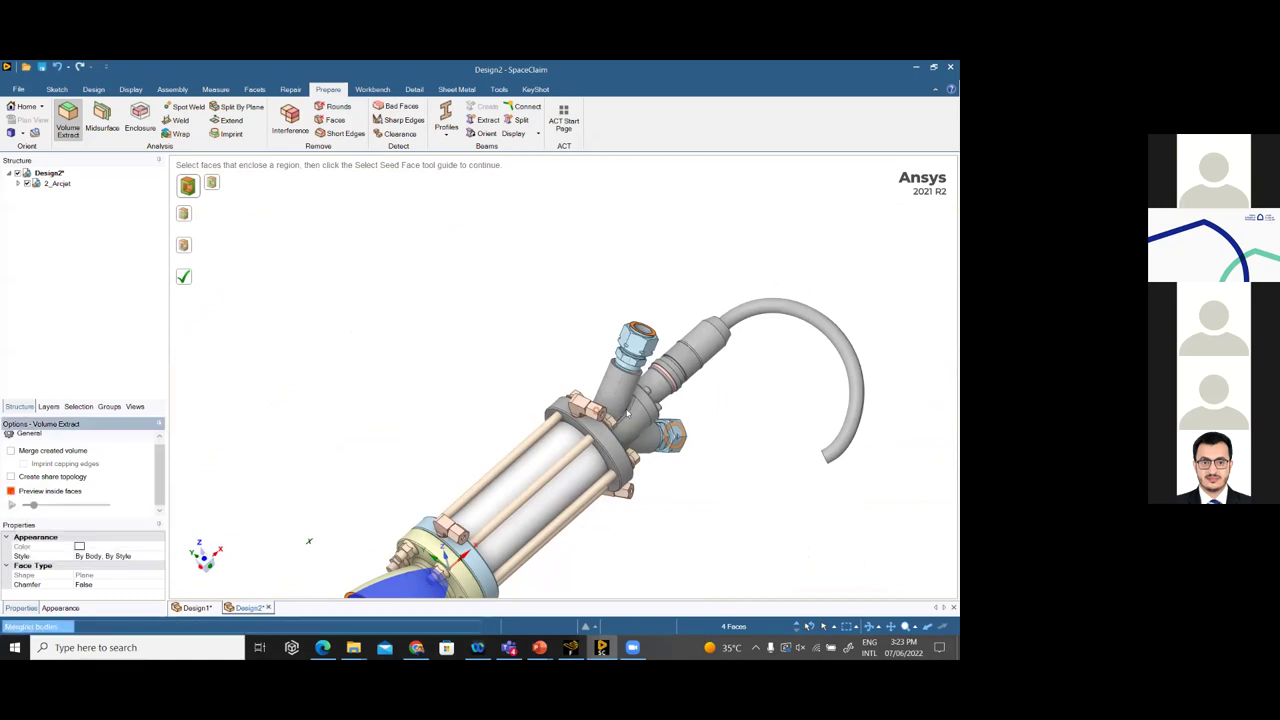
Check the full inside-faces preview across the whole arcjet and complete the volume extraction
scroll(627, 413, "down", 5)
scroll(534, 418, "up", 8)
middle_click_drag(534, 418, 420, 405)
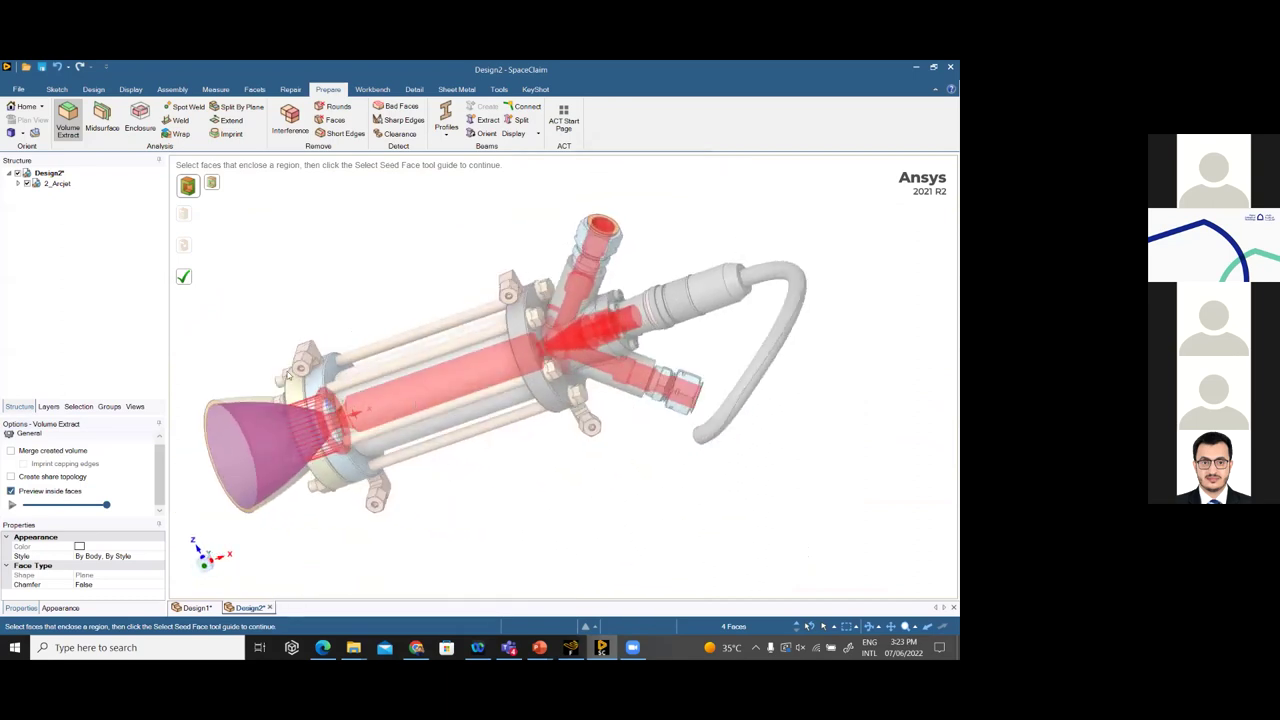
left_click(185, 280)
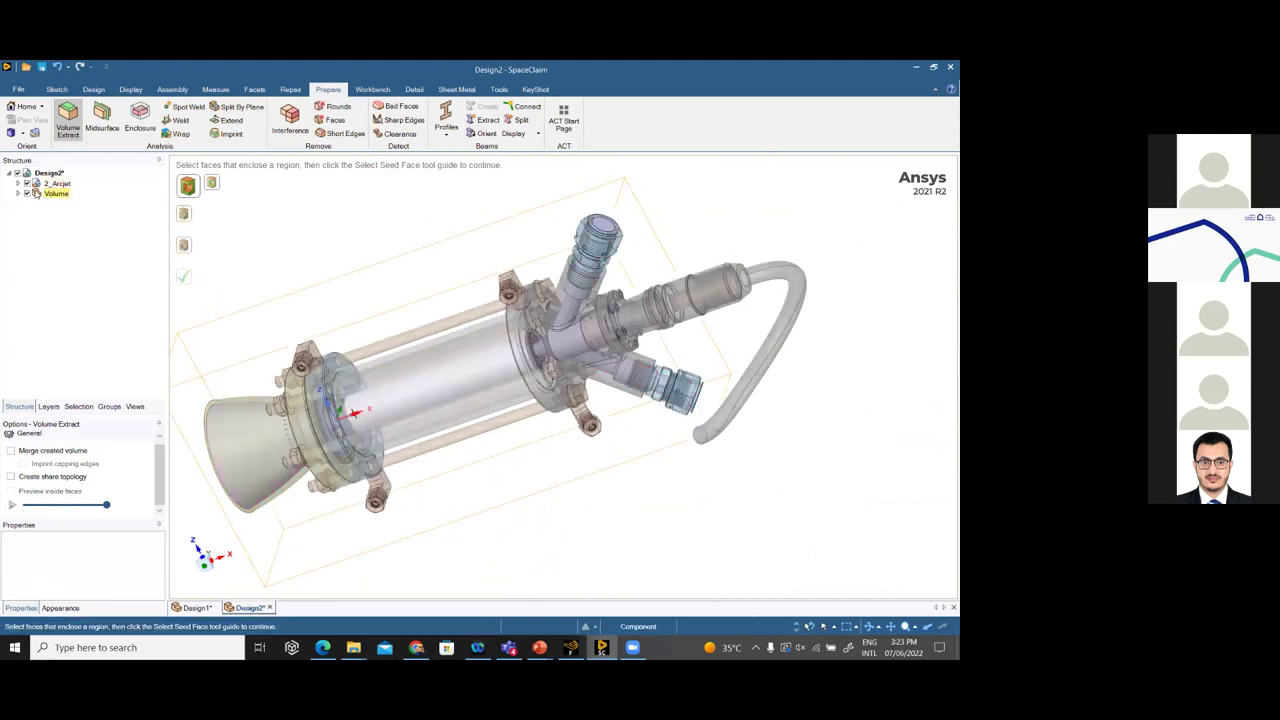
Leave Volume Extract and section the arcjet lengthwise using the coordinate system's Y axis, shown in plan view
middle_click_drag(483, 283, 771, 414)
left_click(490, 390)
middle_click_drag(233, 235, 857, 371)
left_click(605, 445)
middle_click_drag(605, 445, 724, 360)
left_click(598, 378)
scroll(598, 378, "up", 10)
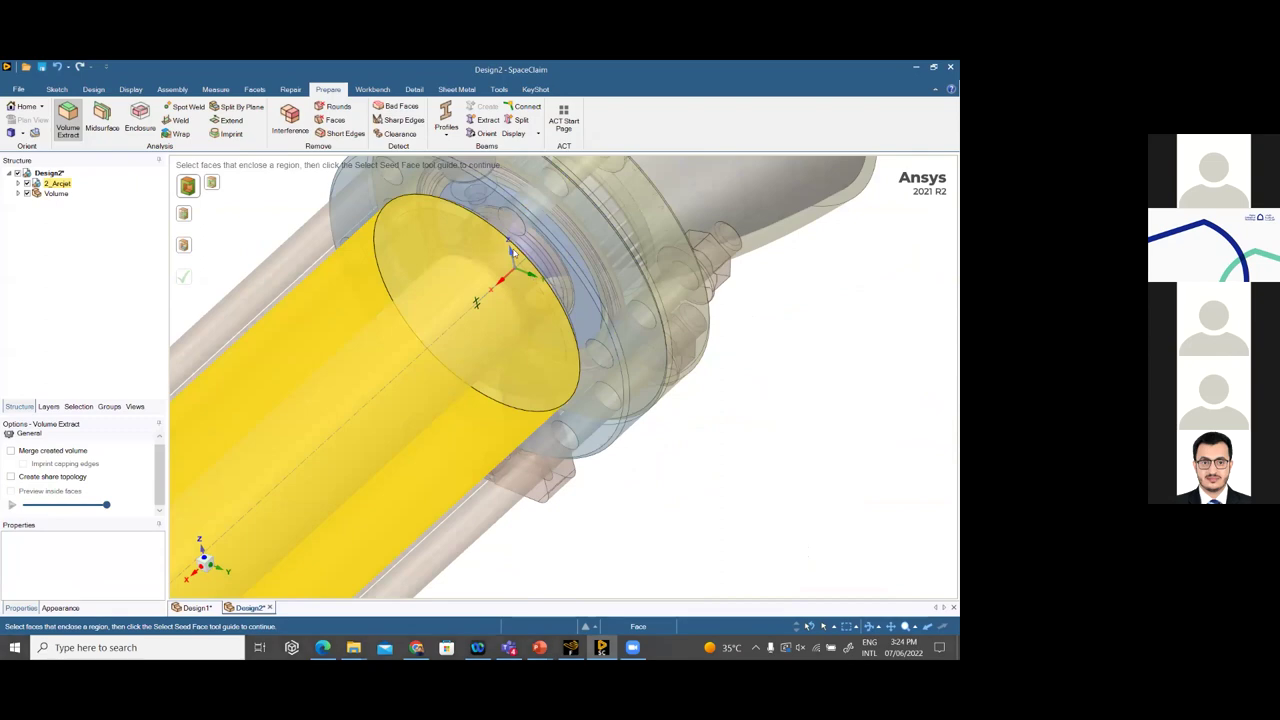
key("Escape")
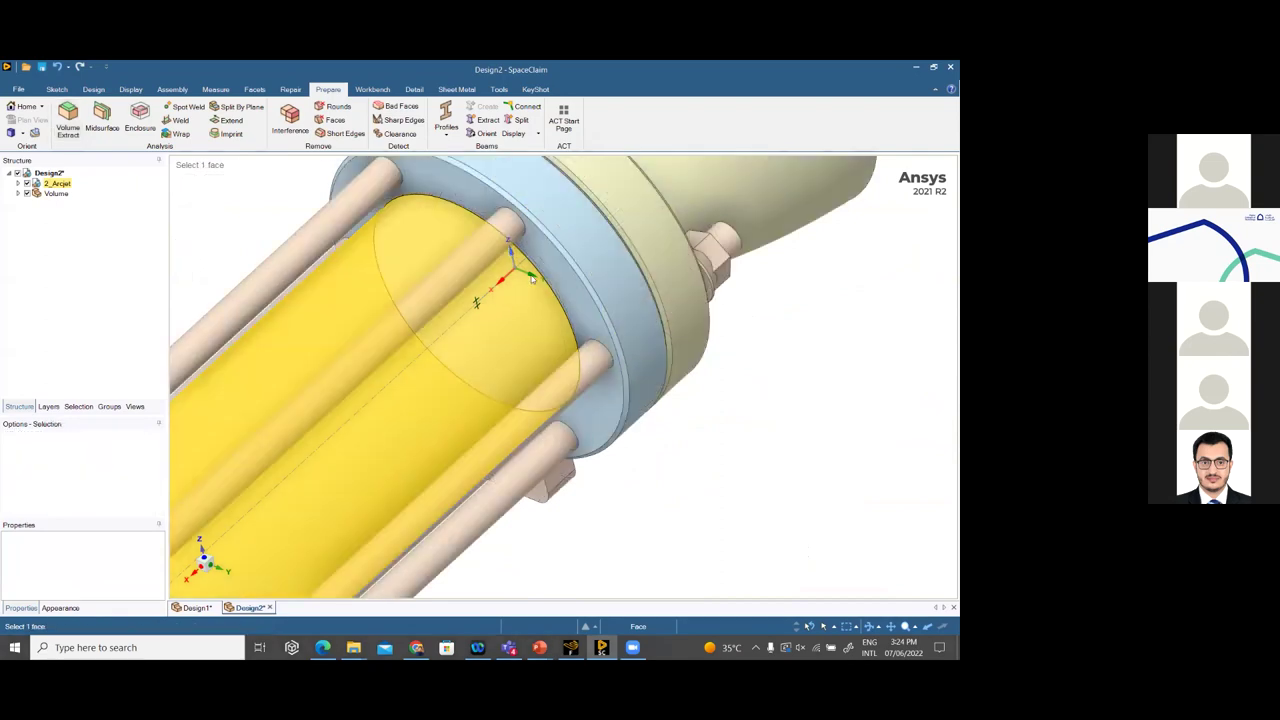
left_click(532, 278)
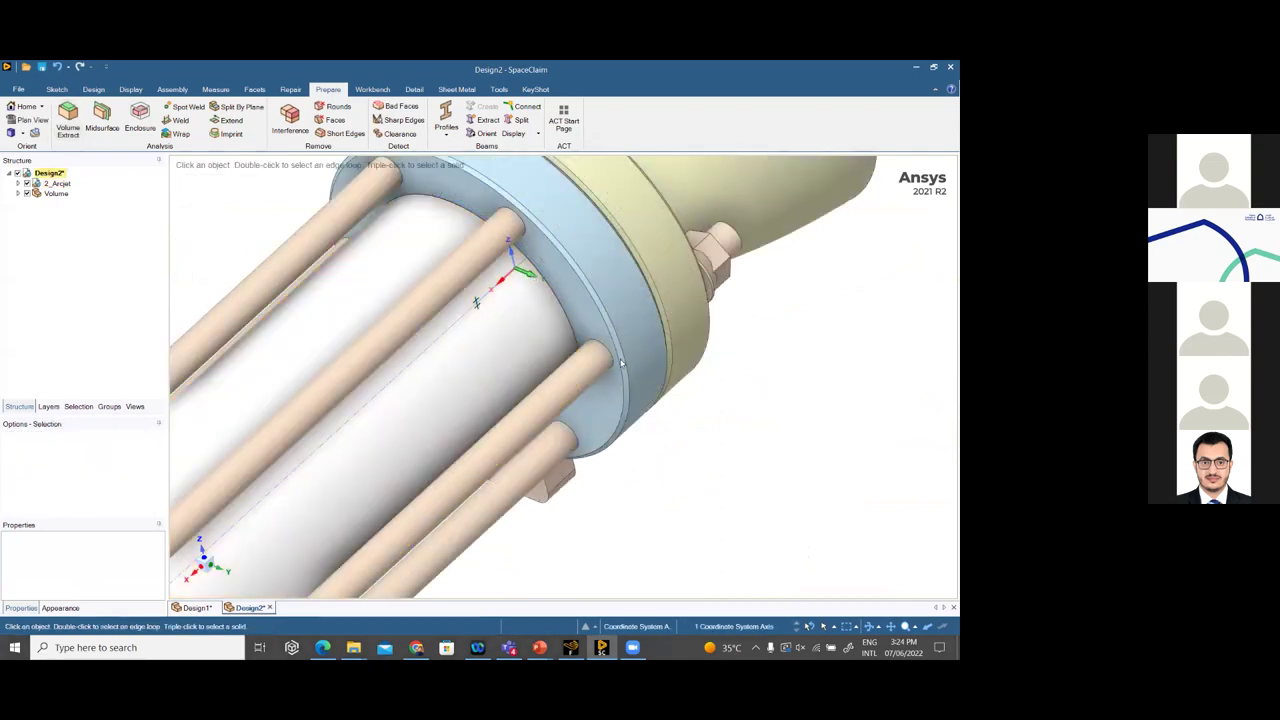
key("x")
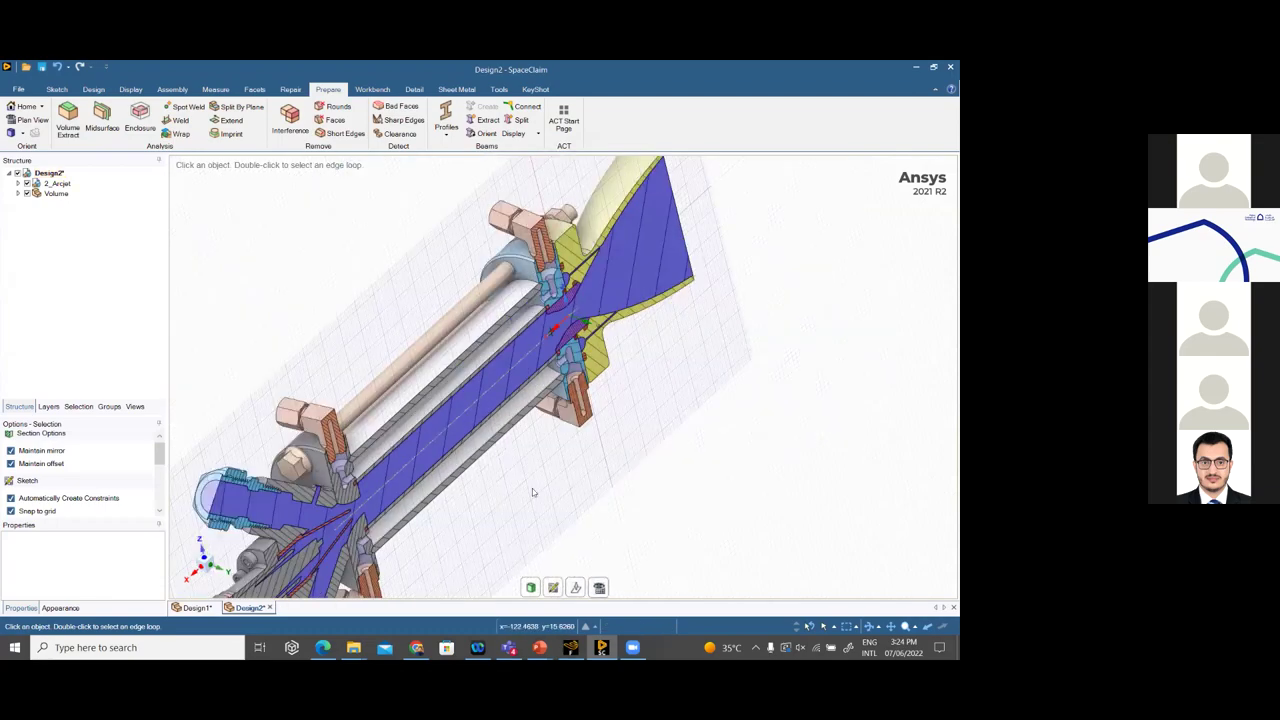
middle_click_drag(532, 488, 711, 406)
key("v")
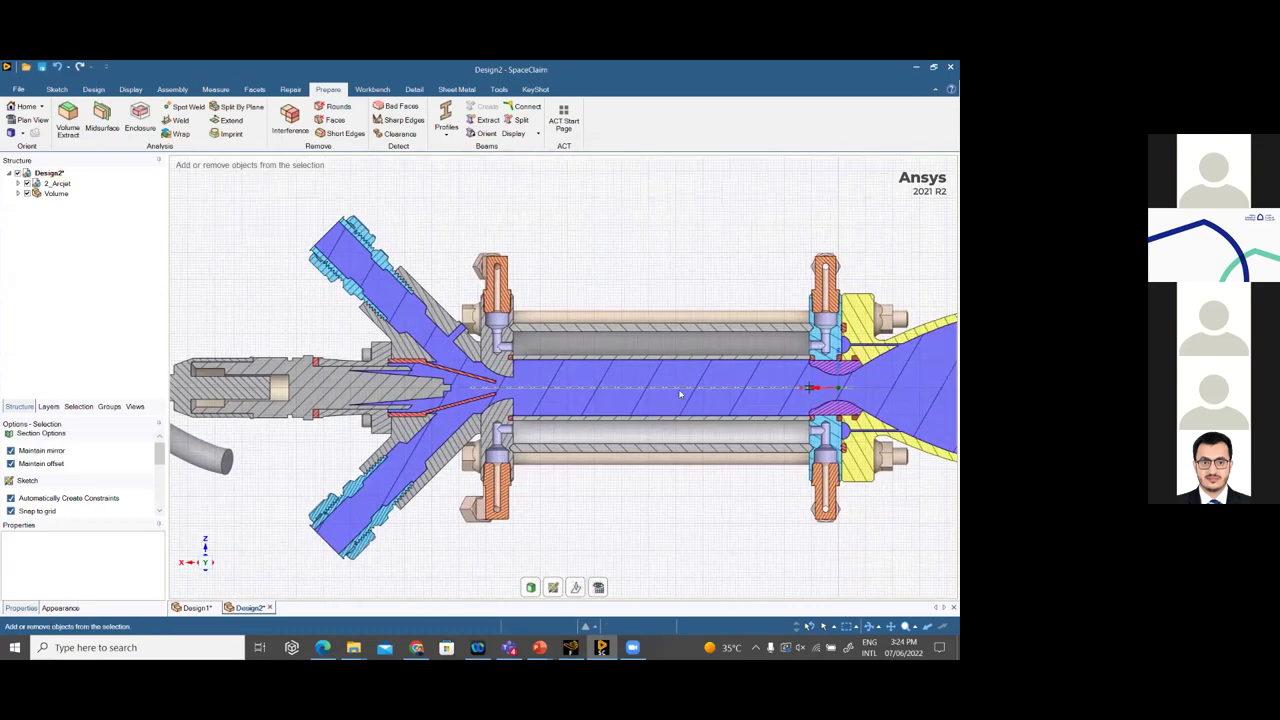
Leave the section view and hide the 2_Arcjet component to examine the extracted fluid volume on its own
scroll(679, 393, "down", 2)
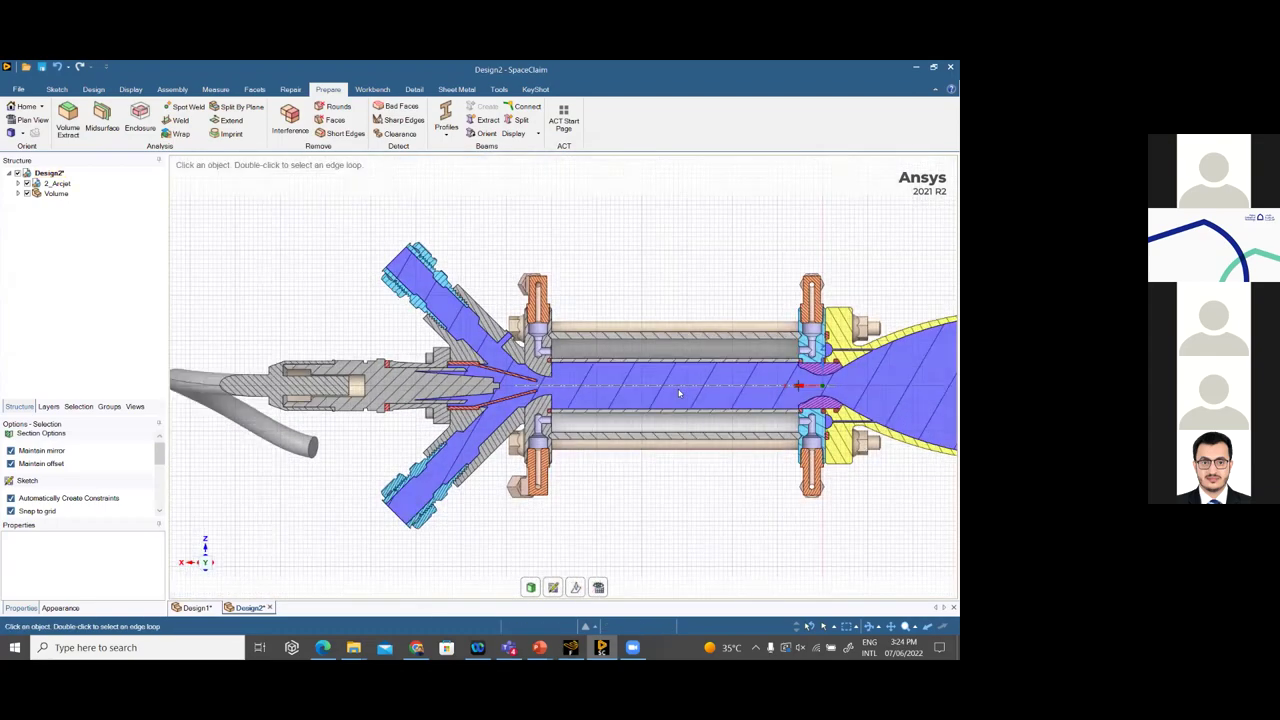
scroll(681, 391, "down", 1)
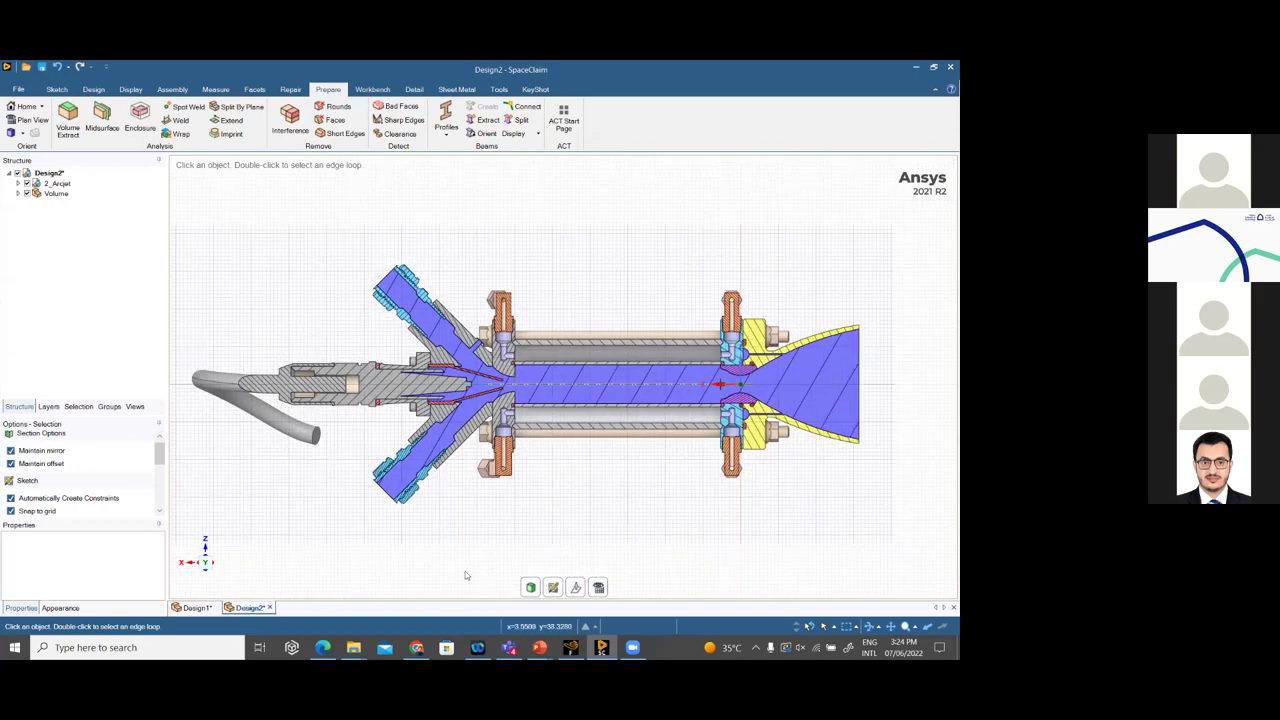
left_click(530, 587)
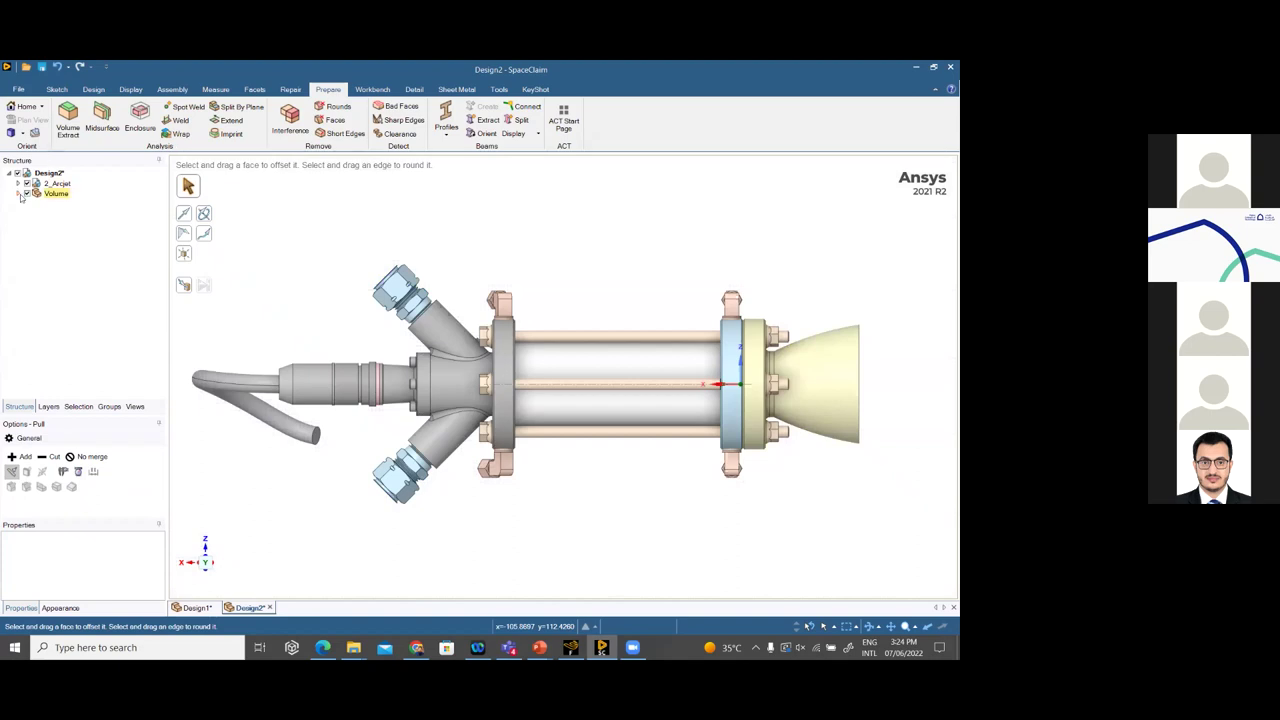
key("ctrl+h")
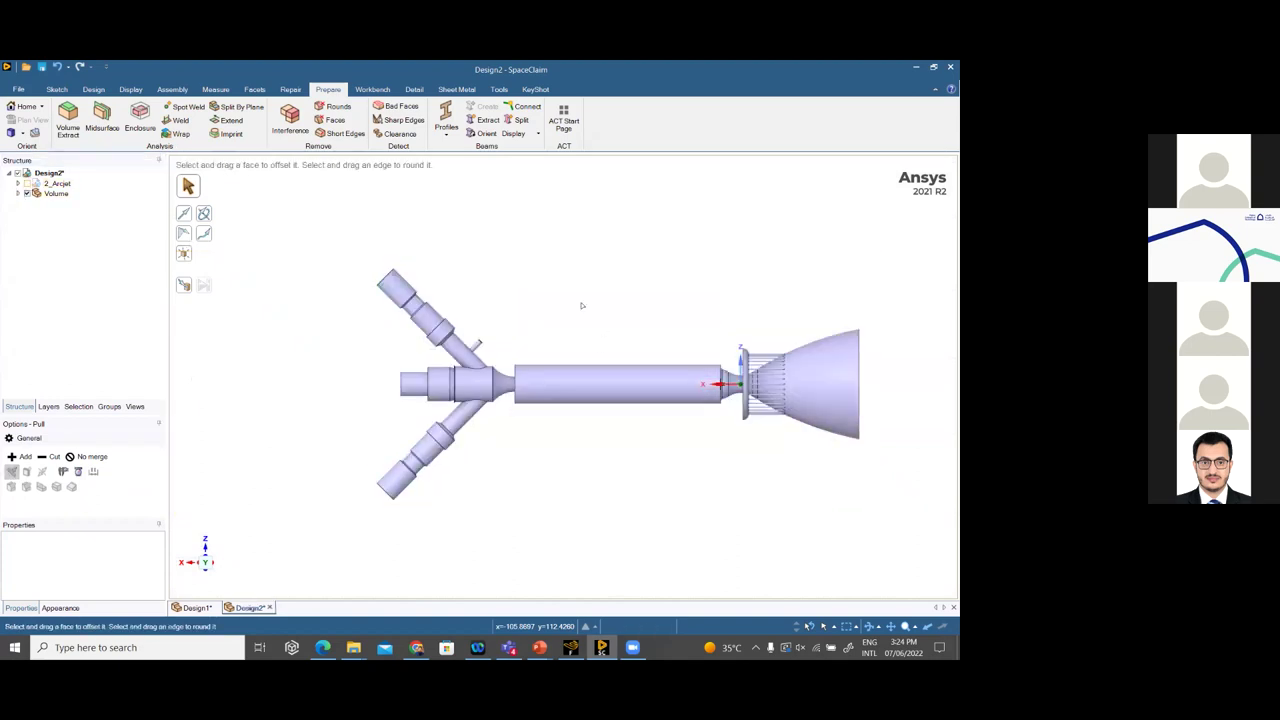
middle_click_drag(549, 314, 665, 416)
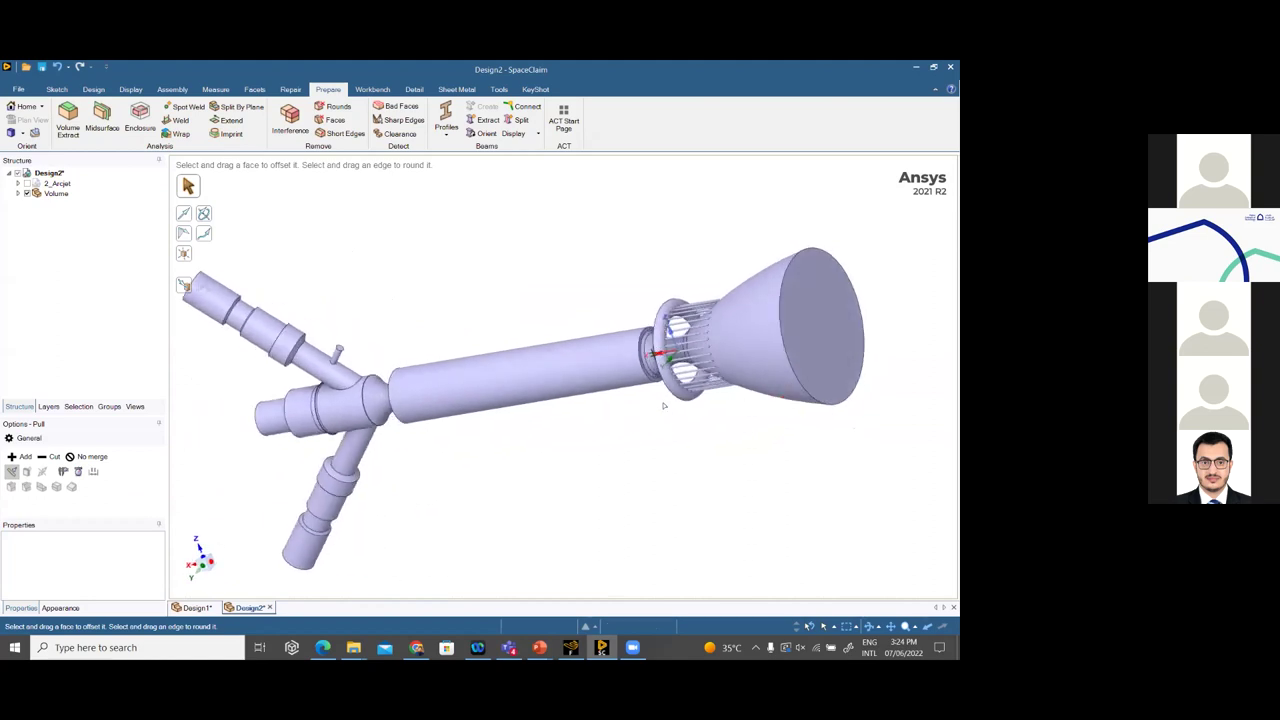
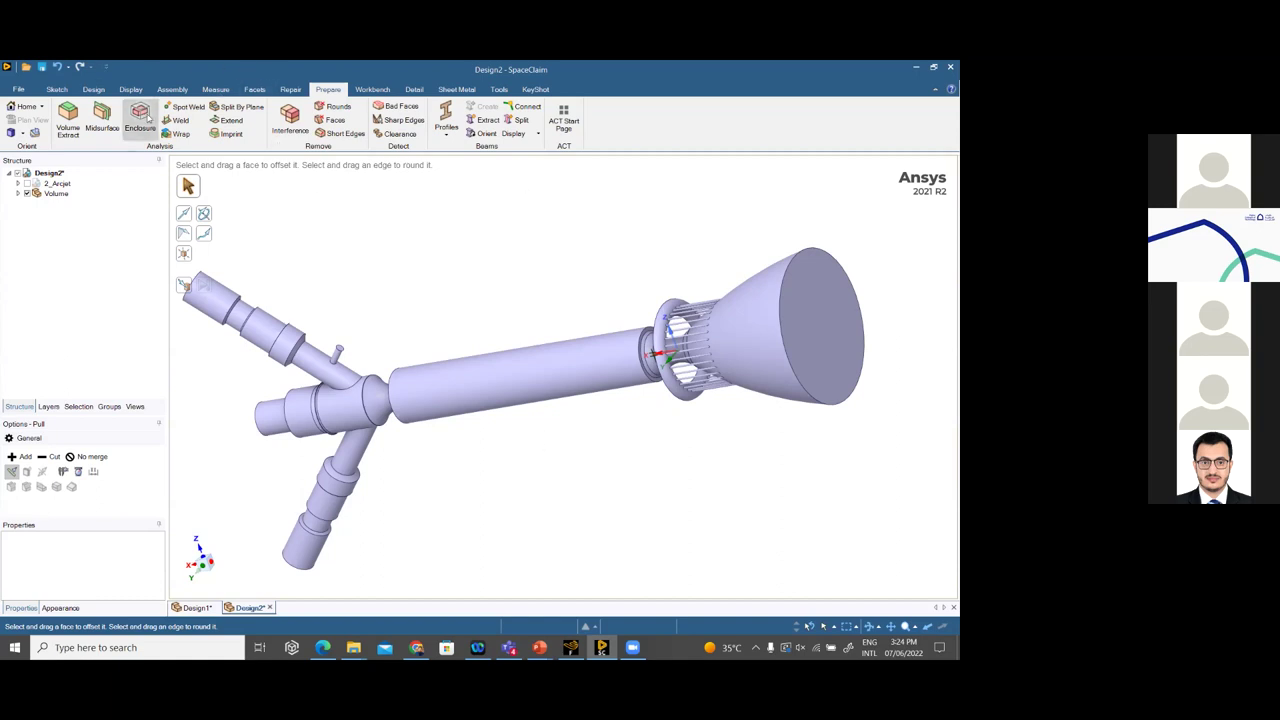
Create a new empty design document
left_click(18, 90)
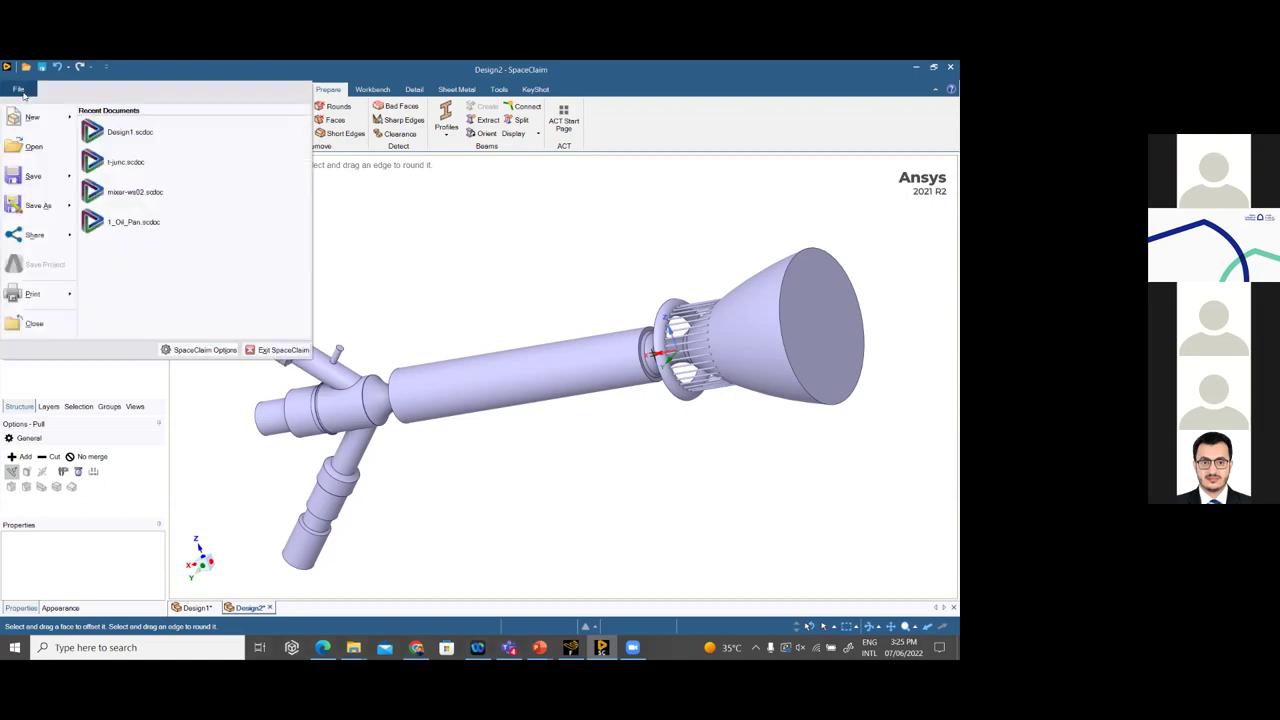
mouse_move(50, 118)
left_click(112, 127)
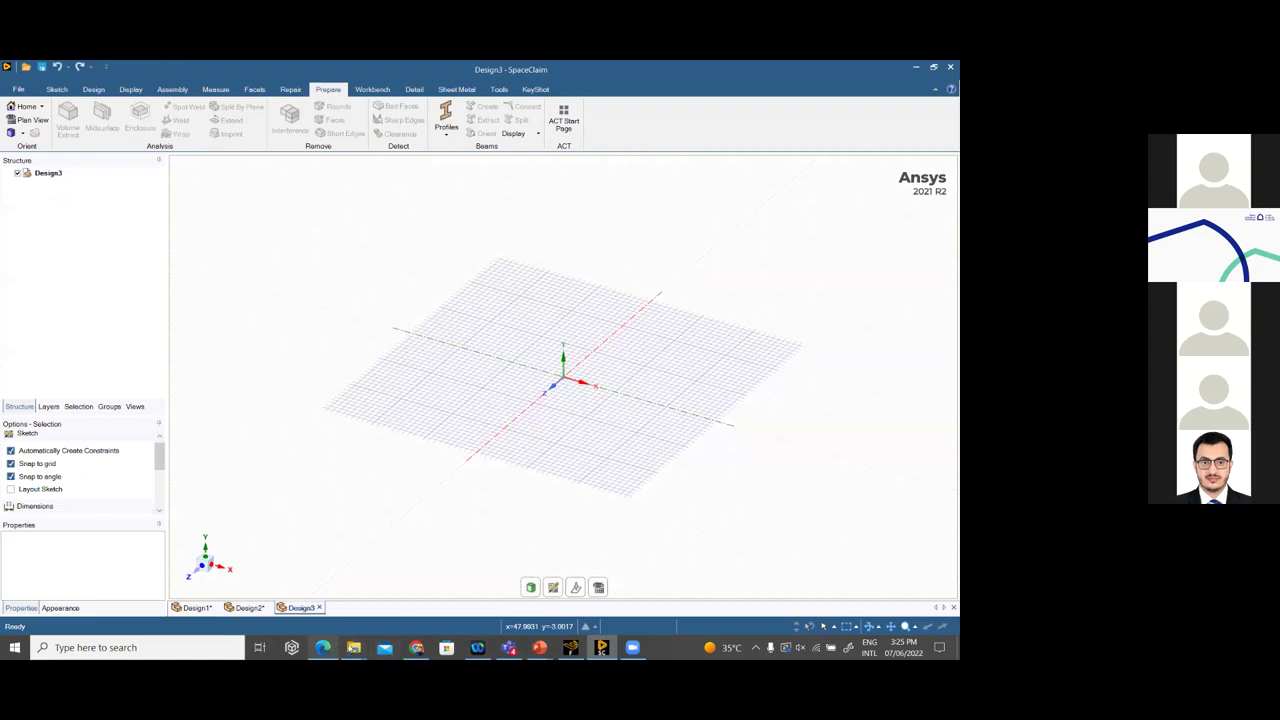
Insert the cooling_block file from the Module05 Volume_Enclosure folder into the new design and clear its selection
mouse_move(353, 647)
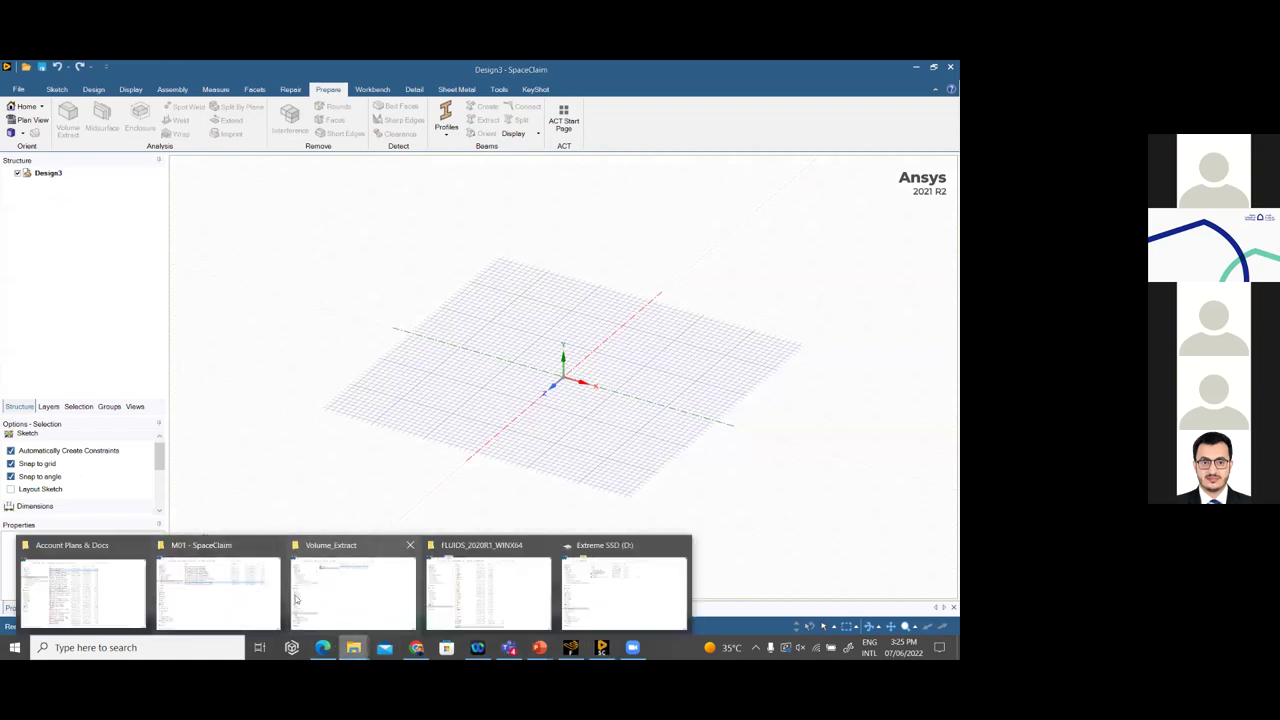
left_click(326, 595)
left_click_drag(745, 358, 481, 238)
left_click(598, 273)
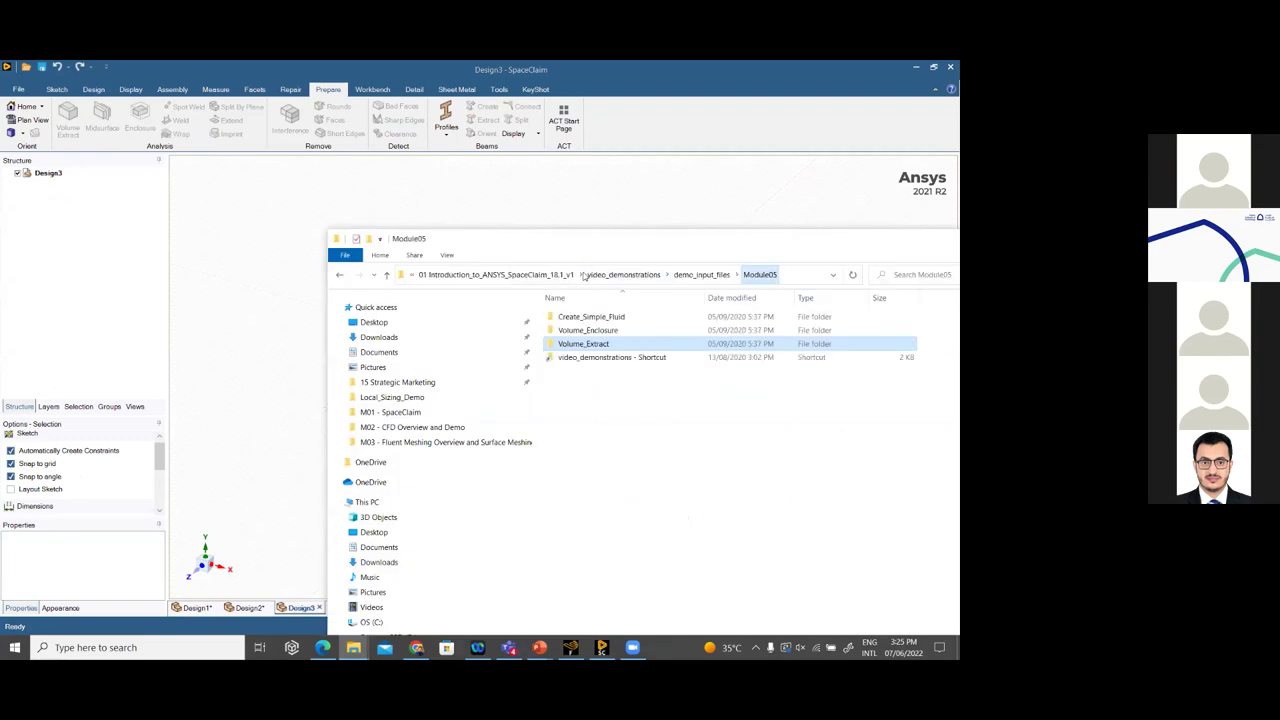
left_click(578, 333)
double_click(580, 331)
left_click(586, 318)
left_click_drag(253, 303, 253, 303)
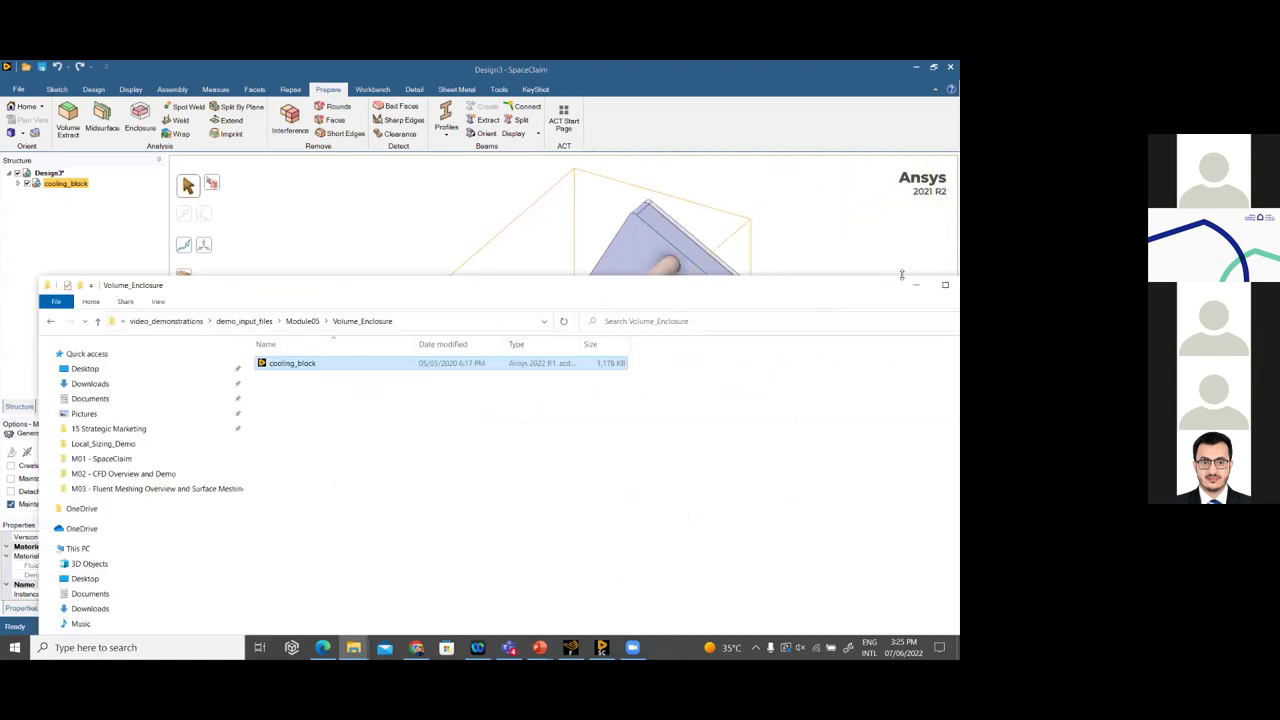
left_click(692, 308)
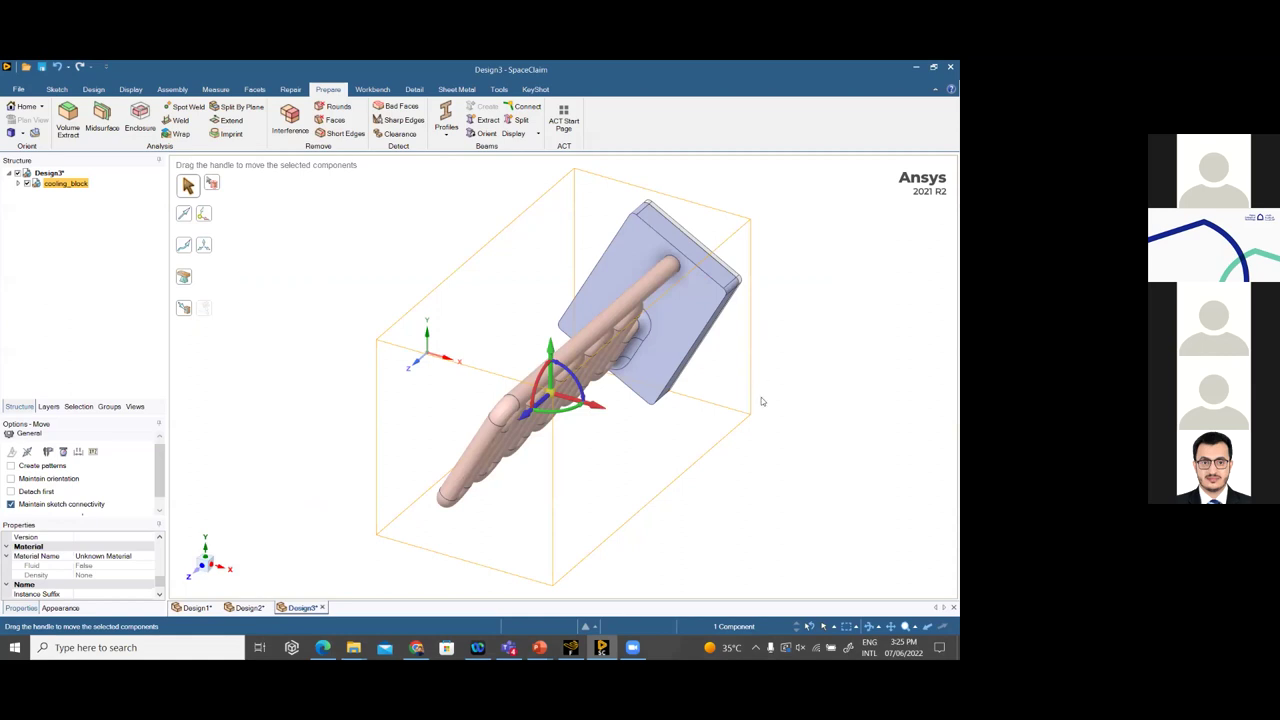
middle_click_drag(800, 397, 635, 363)
key("Escape")
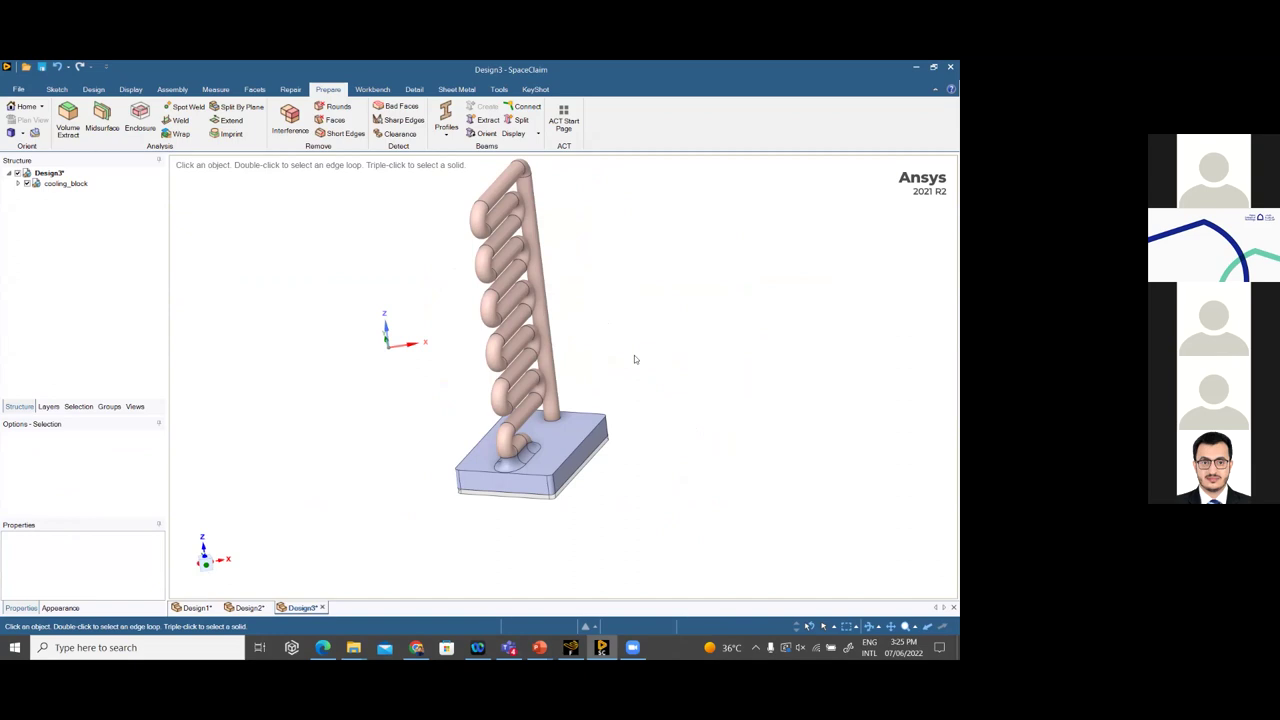
left_click(514, 272)
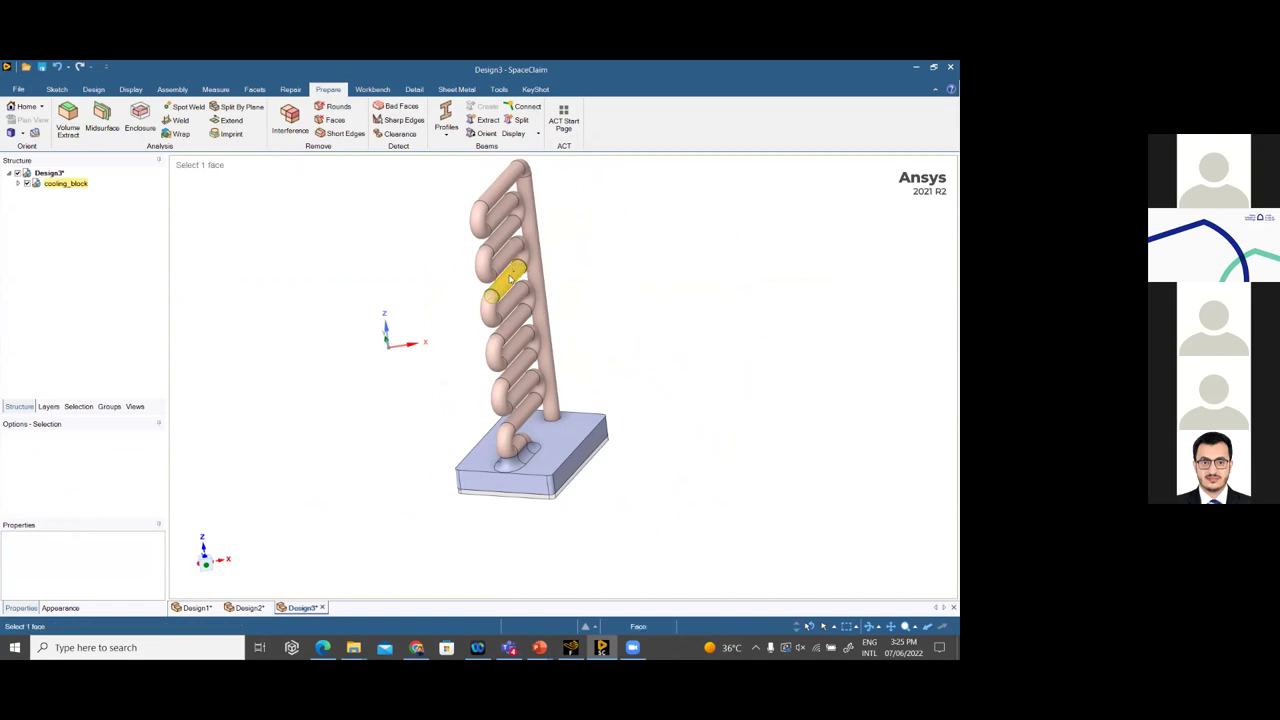
left_click(472, 346)
scroll(600, 415, "down", 3)
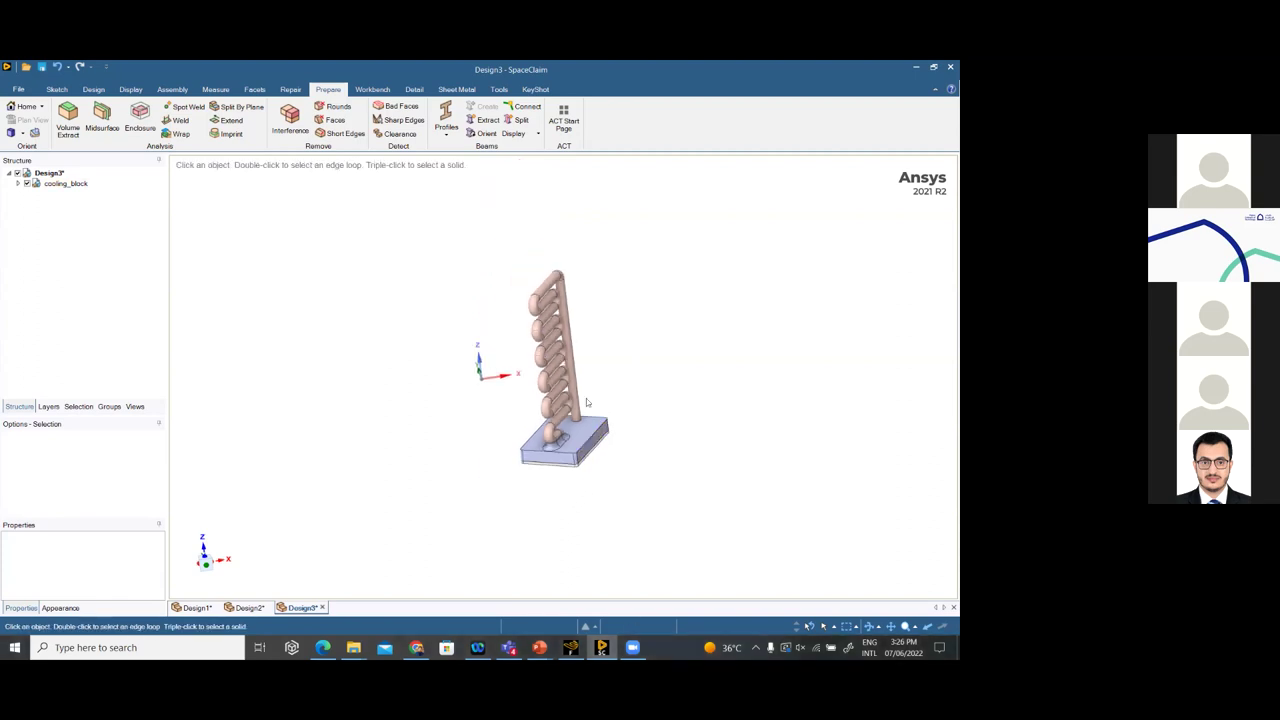
middle_click_drag(691, 380, 646, 403)
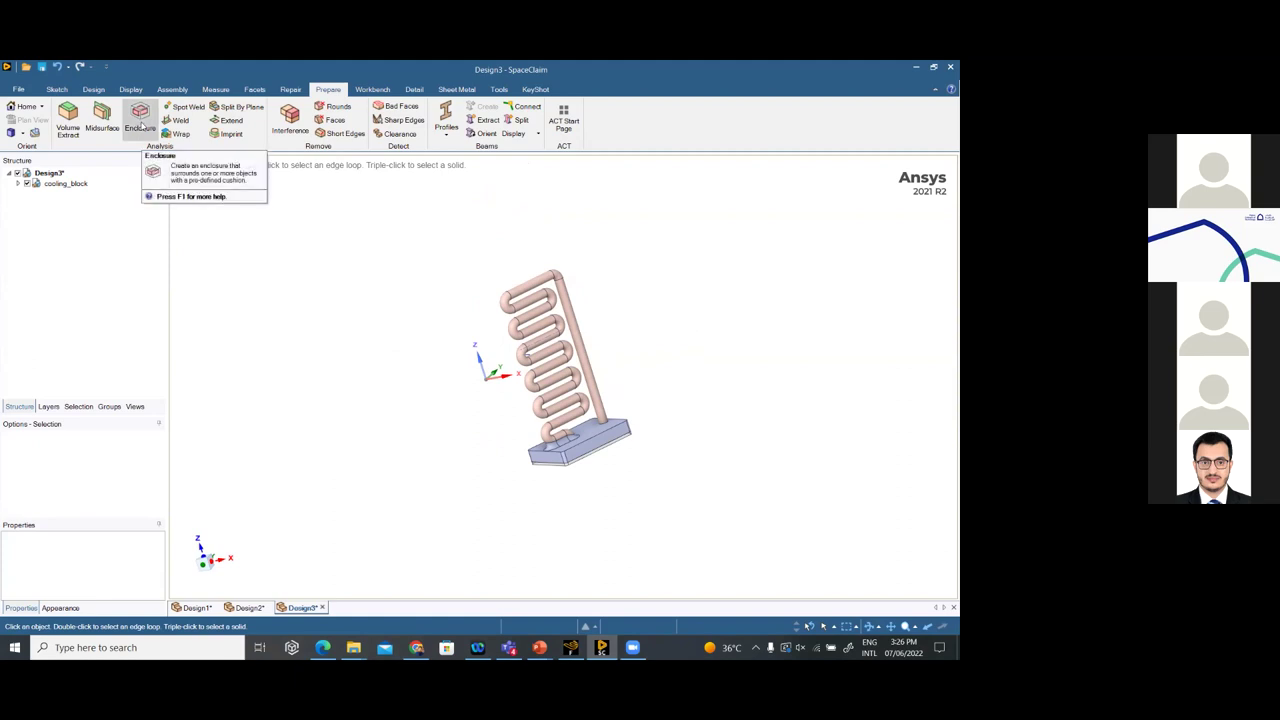
left_click(141, 125)
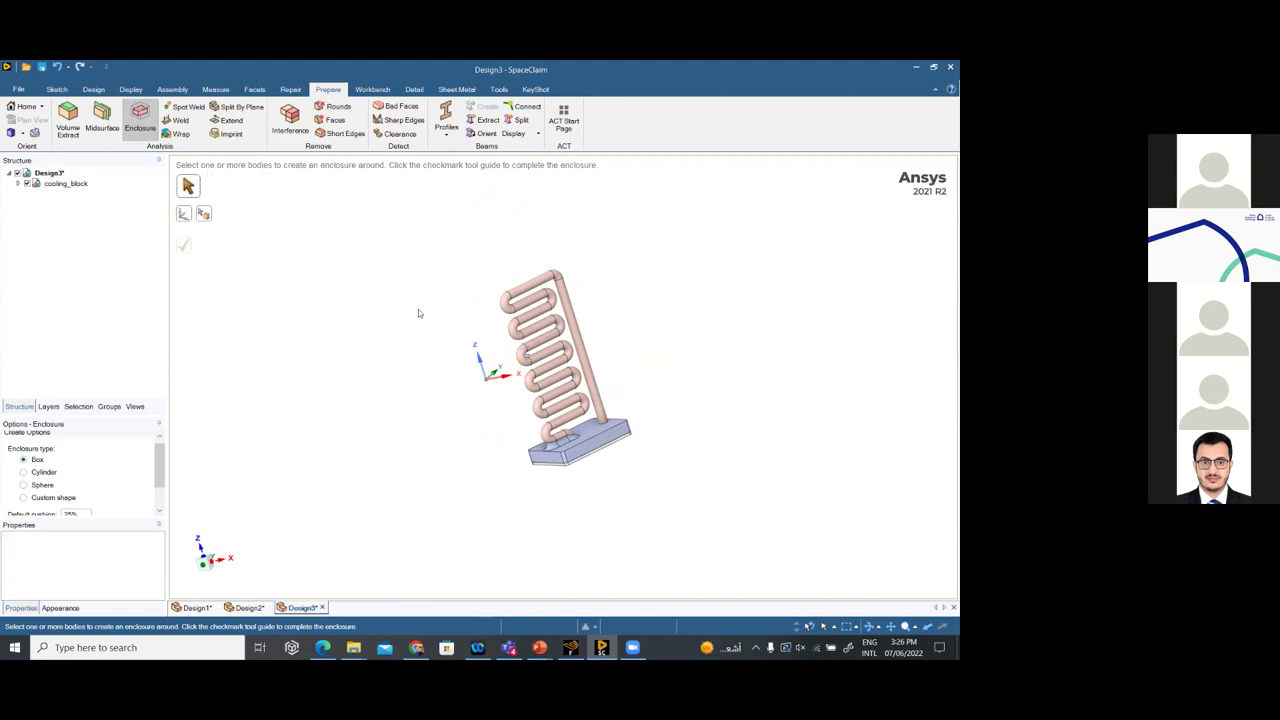
scroll(417, 309, "down", 2)
left_click(18, 184)
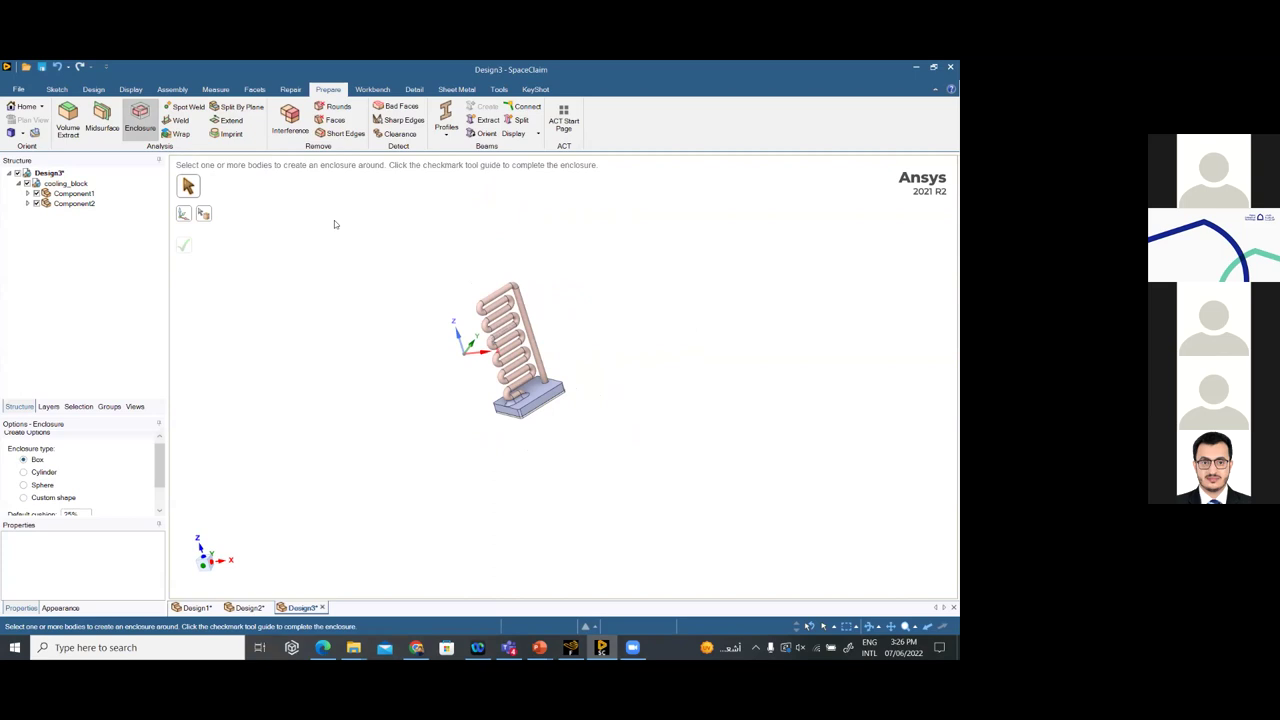
left_click_drag(369, 219, 640, 442)
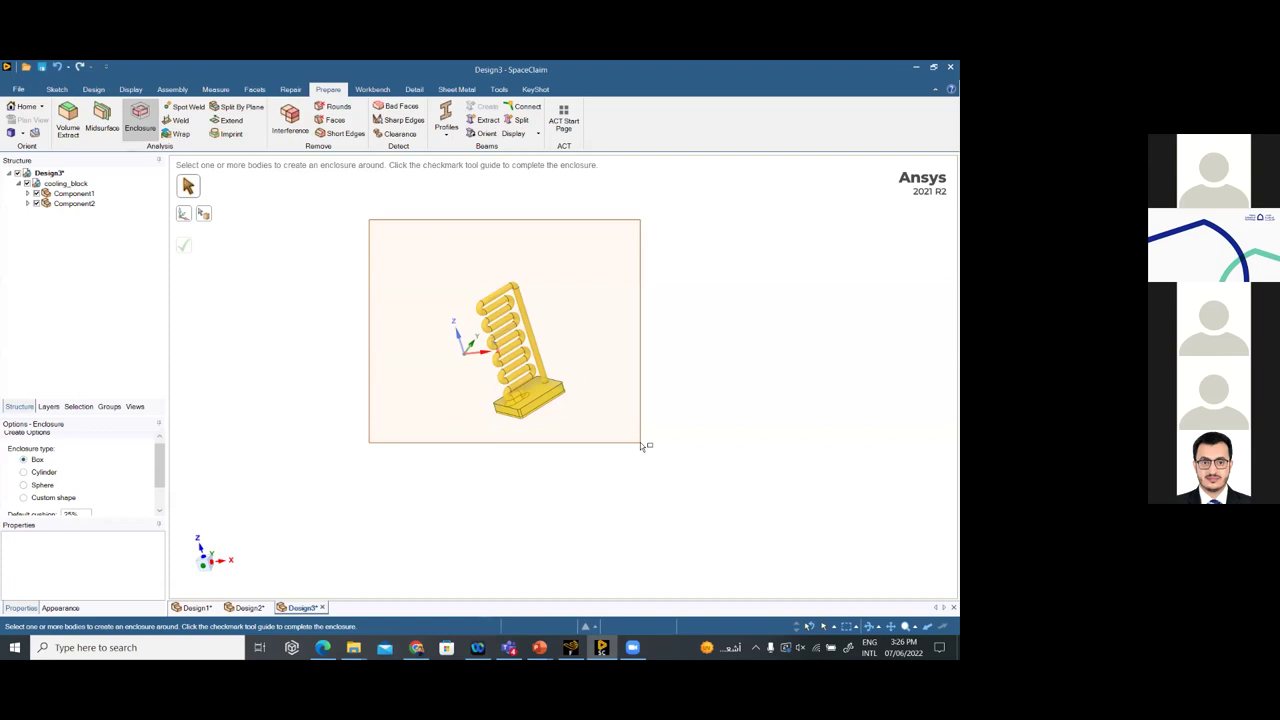
left_click_drag(640, 442, 568, 360)
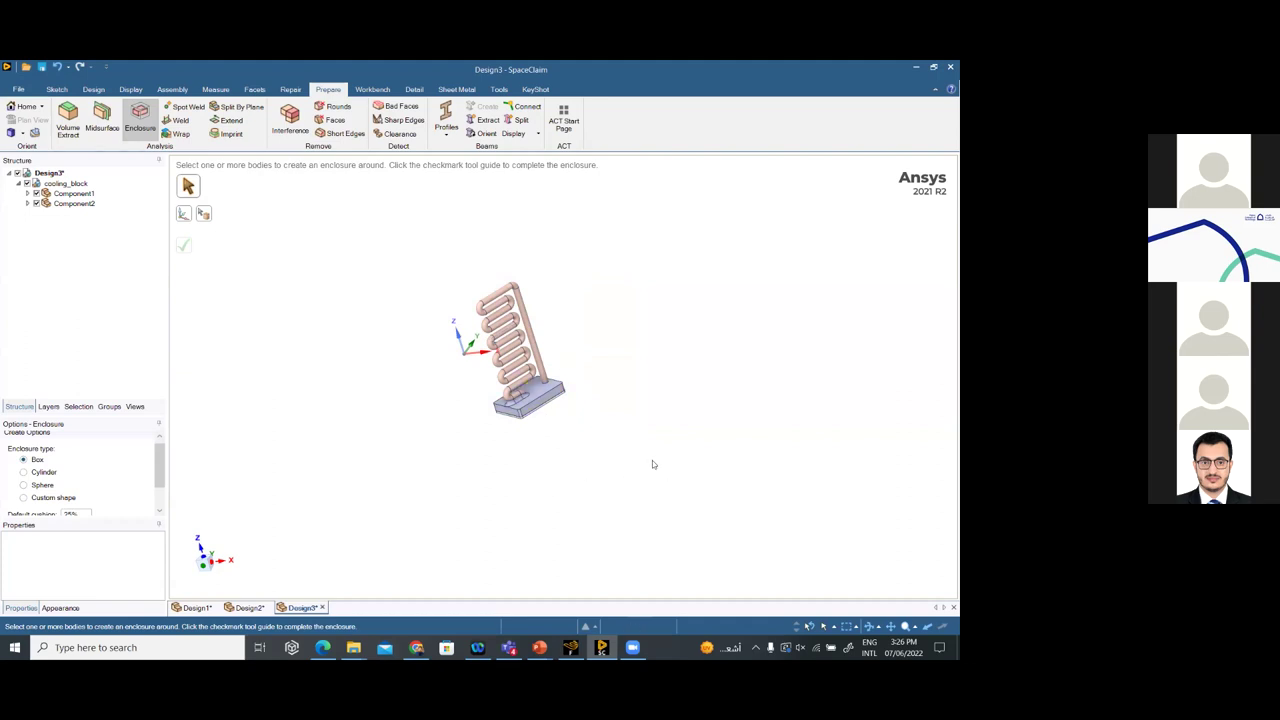
left_click_drag(613, 434, 494, 366)
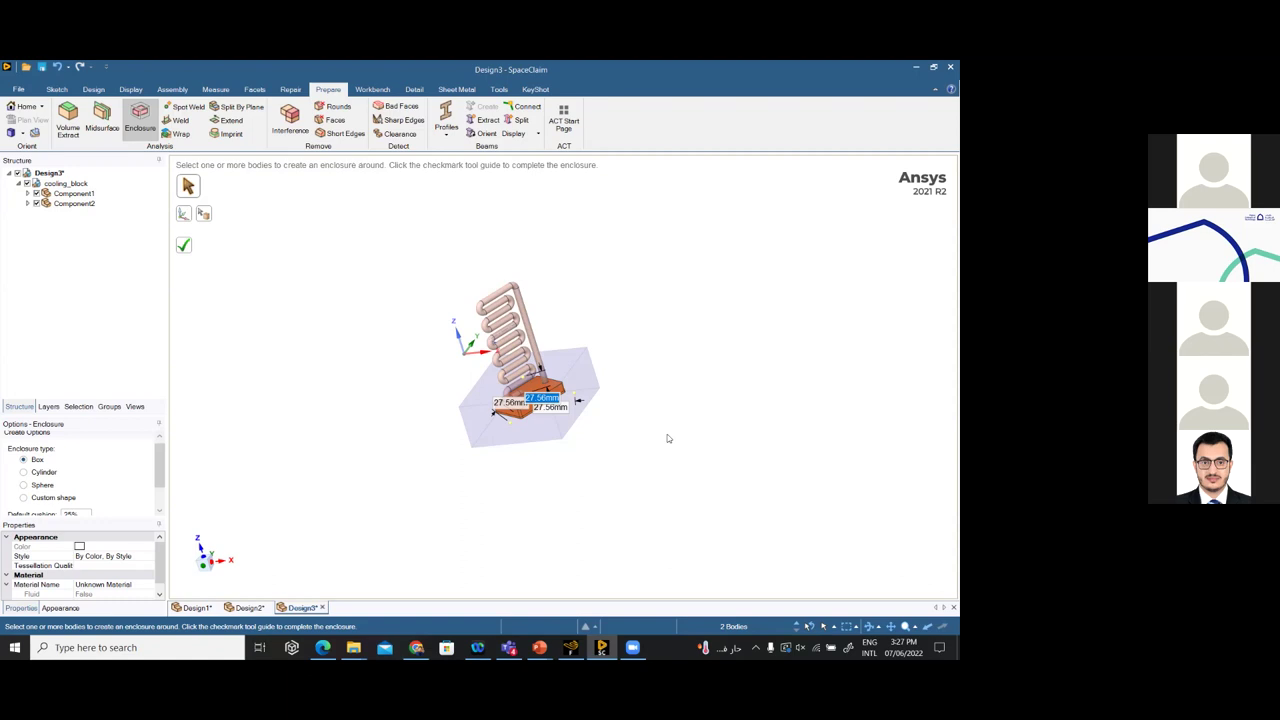
key("Escape")
Box-select the whole cooling block, try a window over only part of it, and clear each selection
left_click_drag(428, 256, 651, 495)
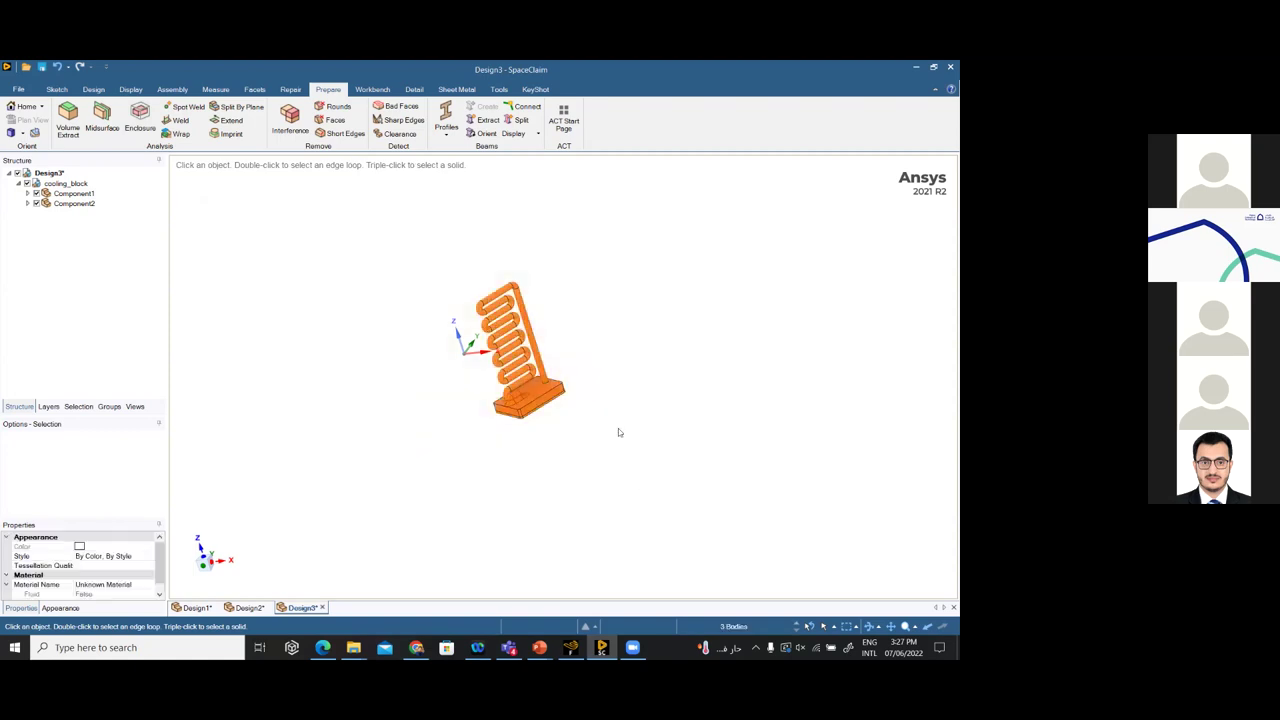
left_click(347, 180)
left_click_drag(381, 266, 511, 367)
left_click(789, 537)
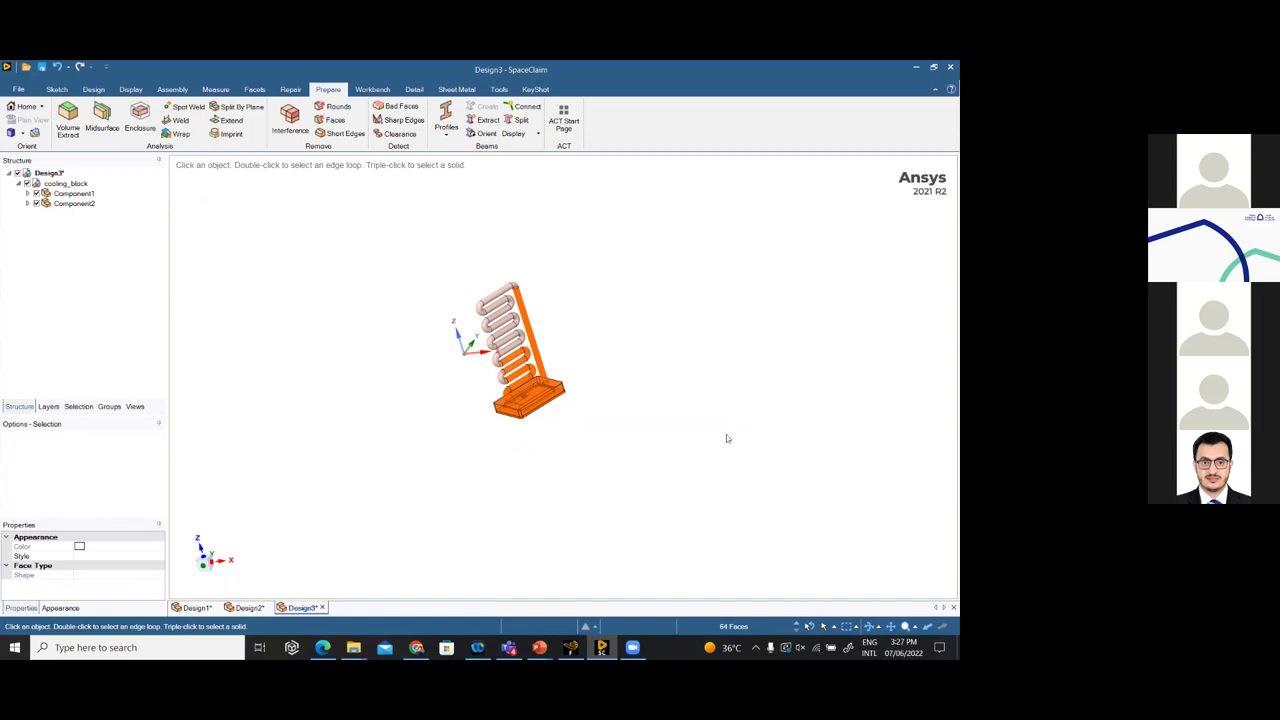
left_click(727, 438)
Box-select different portions of the coil and base to compare which bodies and faces are picked, clearing the selections
left_click(507, 292)
left_click(559, 365)
middle_click_drag(507, 292, 585, 462)
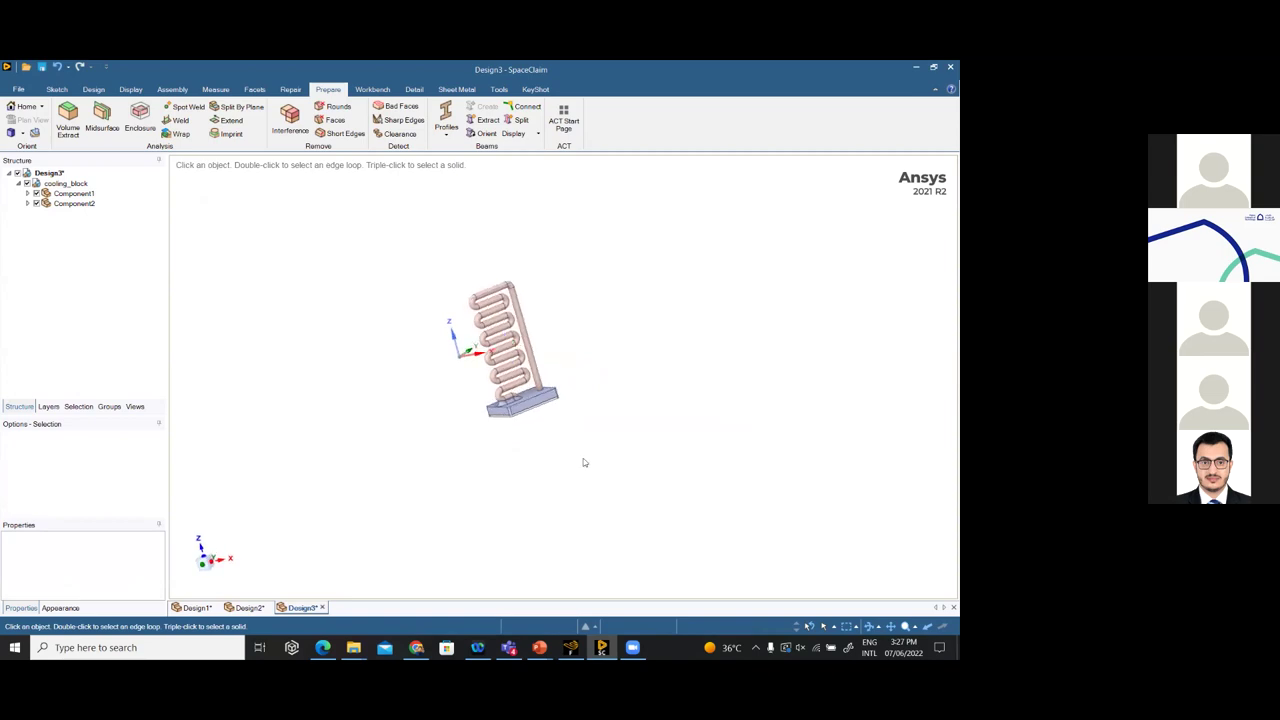
left_click(456, 325)
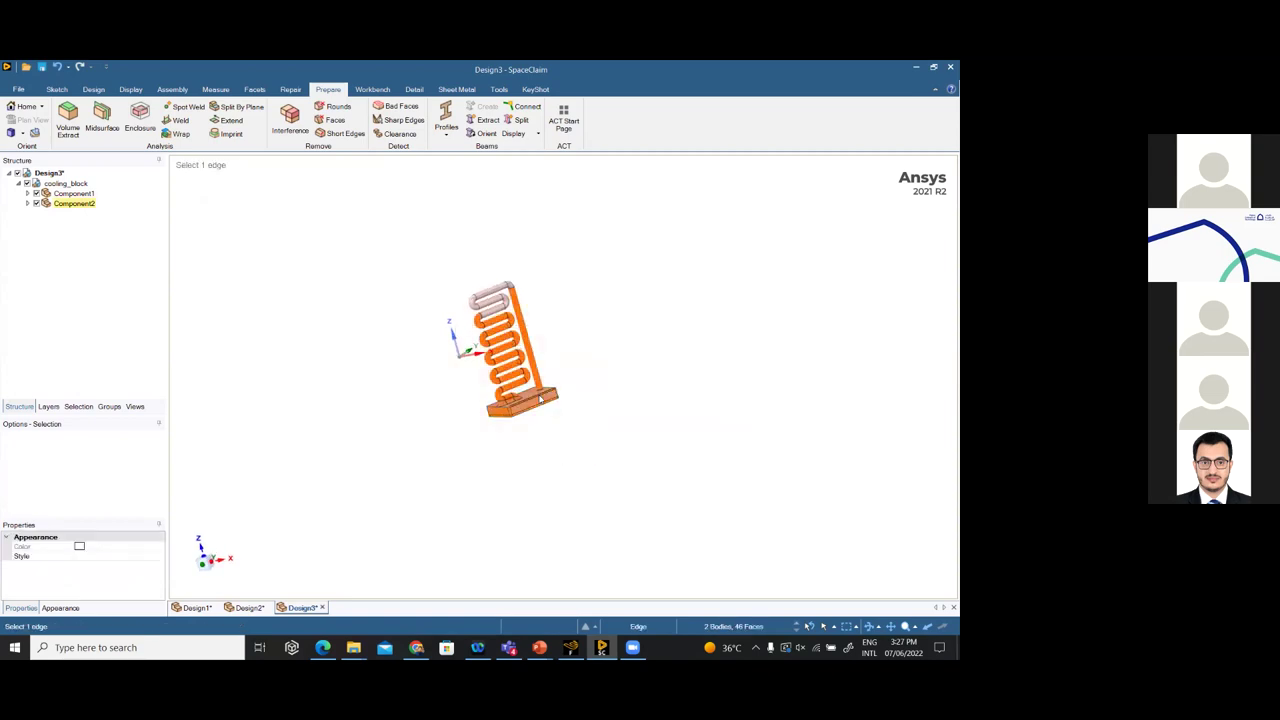
key("Escape")
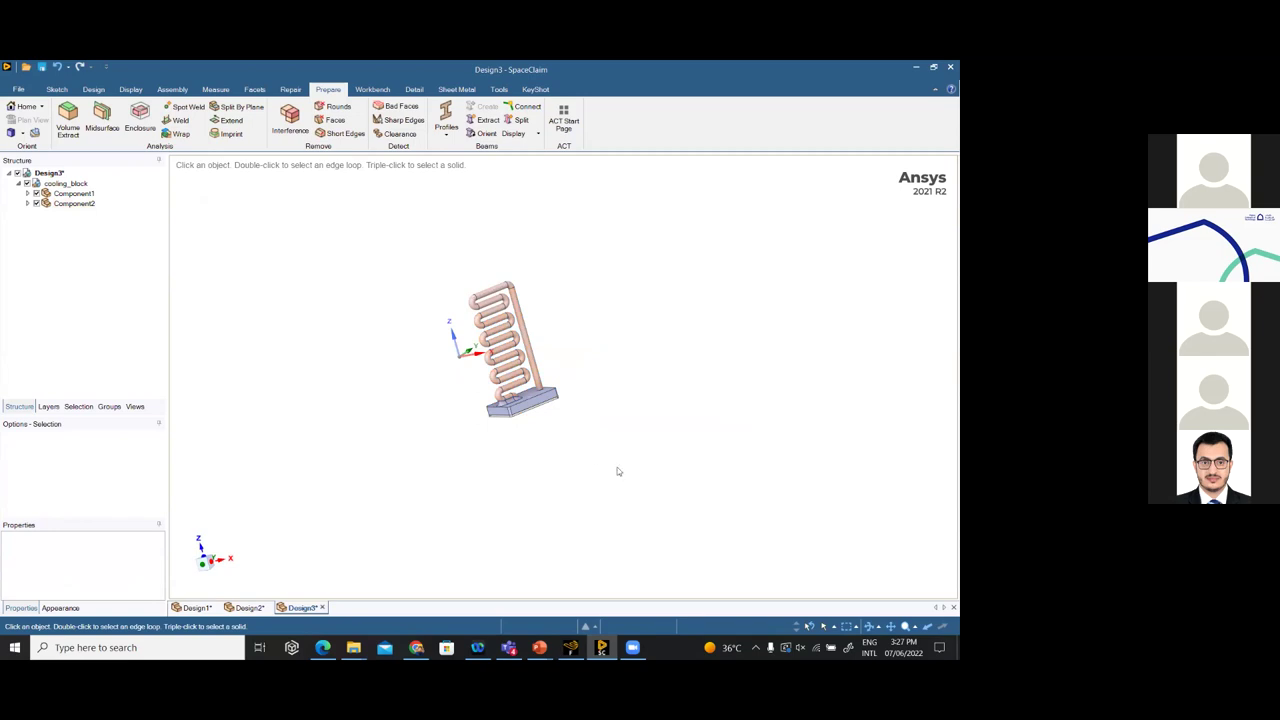
left_click_drag(613, 464, 502, 410)
mouse_move(731, 630)
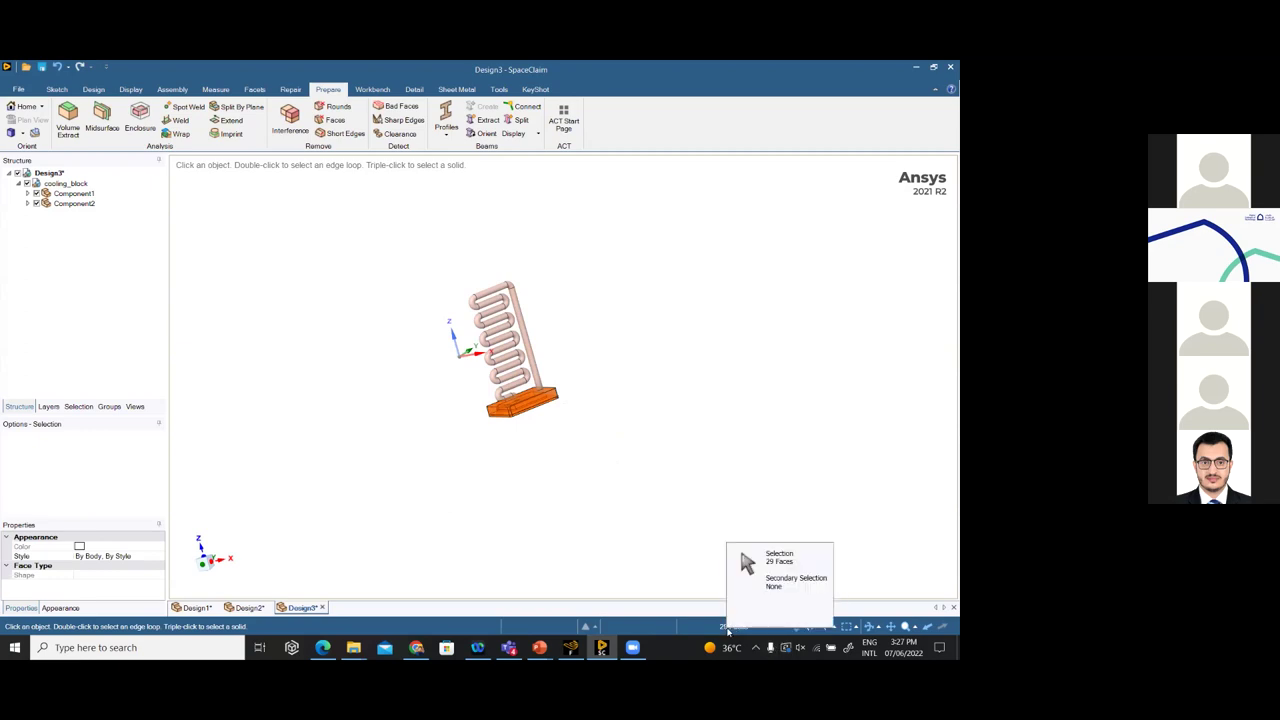
left_click_drag(636, 460, 460, 370)
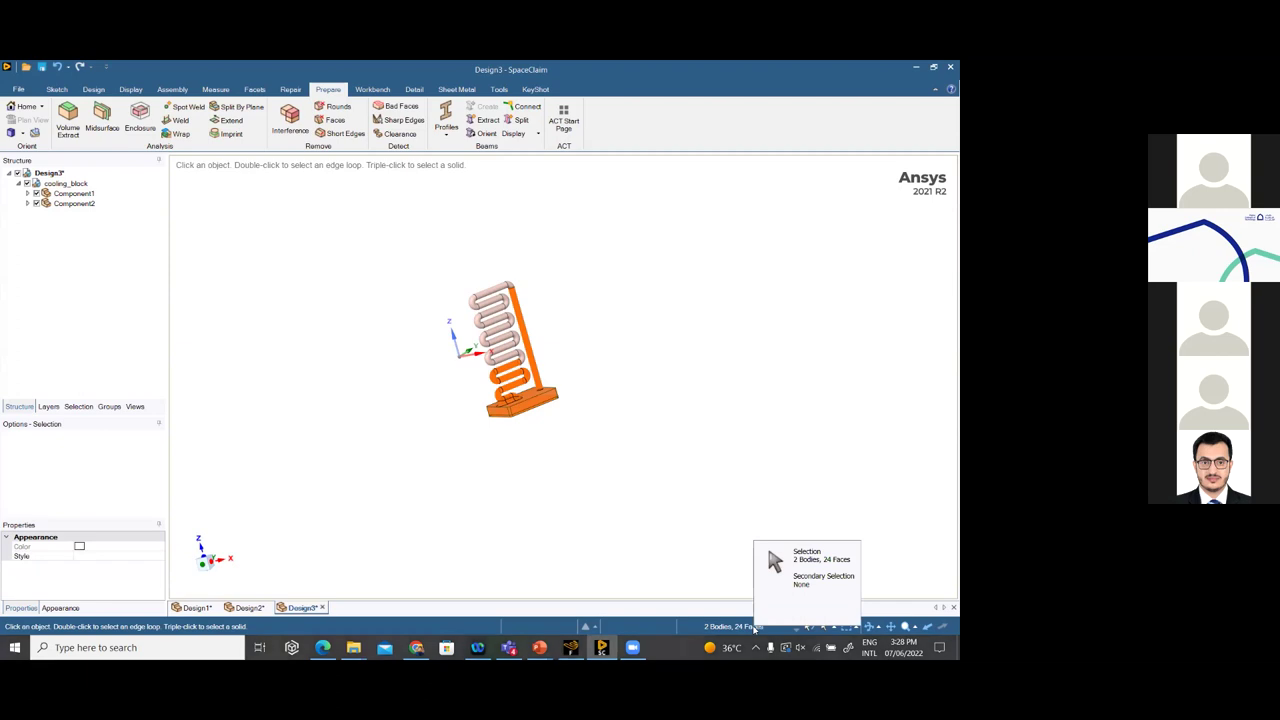
left_click(617, 371)
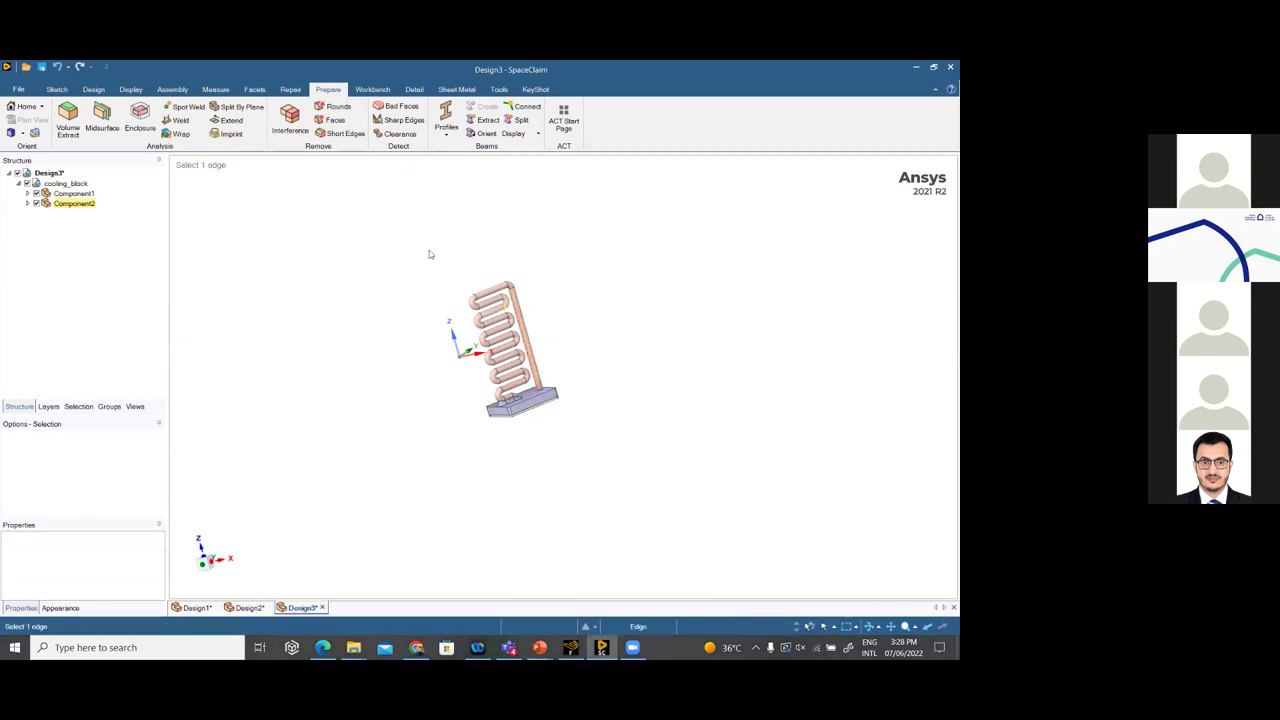
left_click_drag(429, 256, 583, 454)
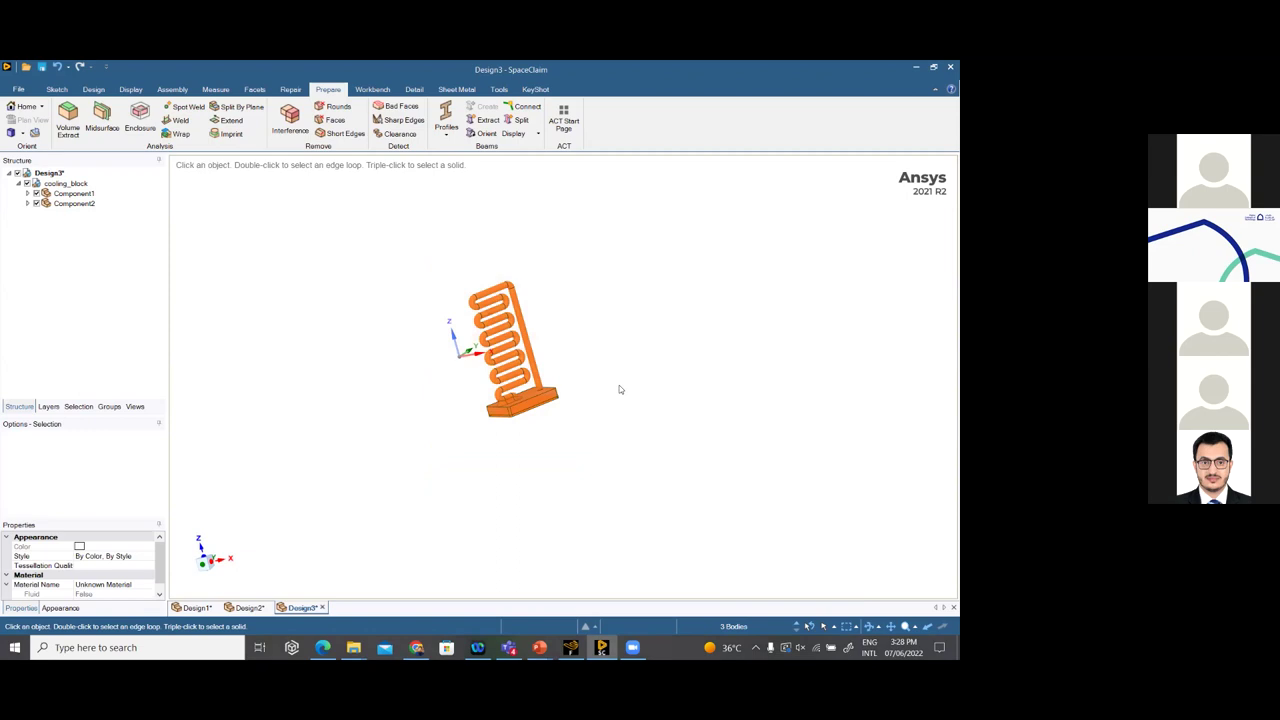
middle_click_drag(606, 333, 669, 309)
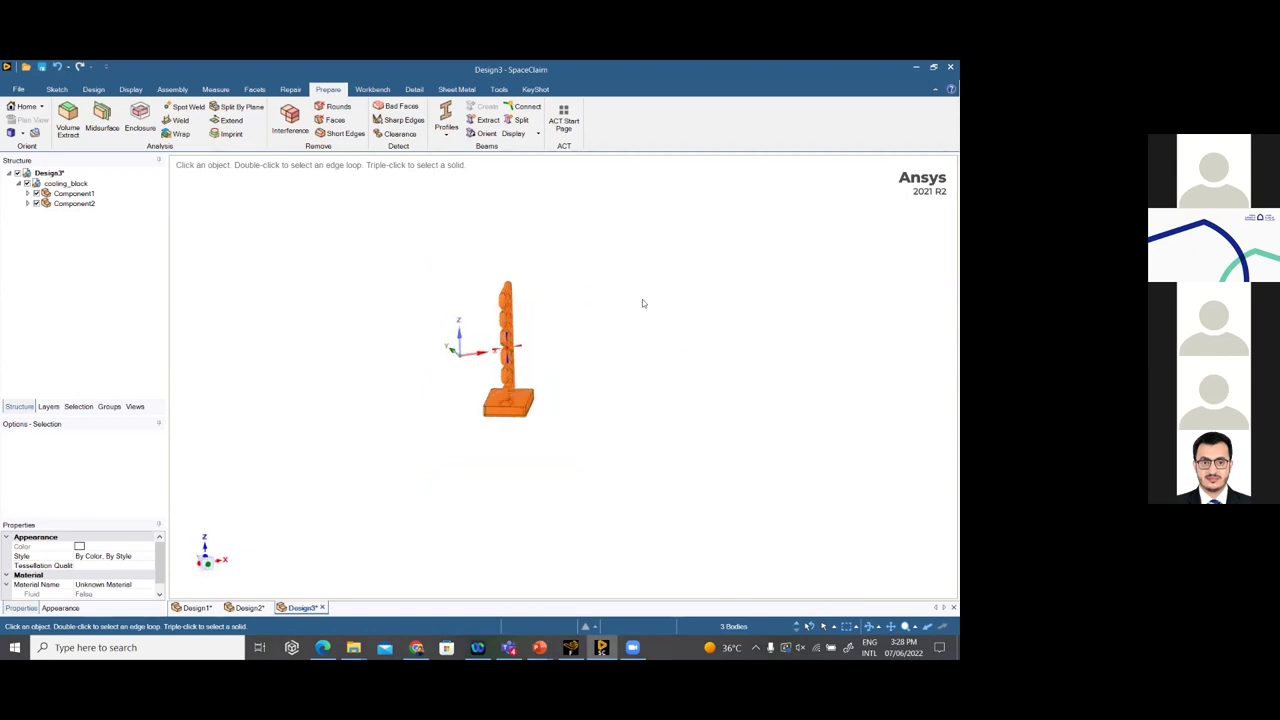
left_click(140, 118)
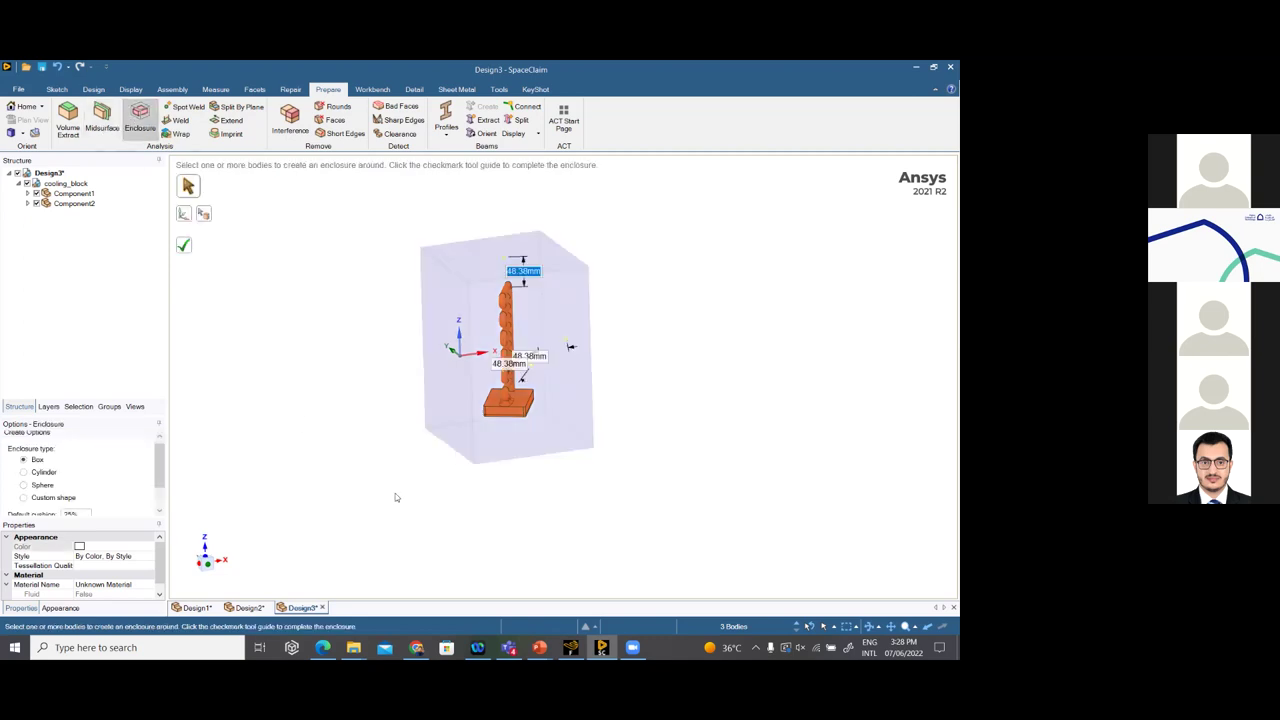
key("Escape")
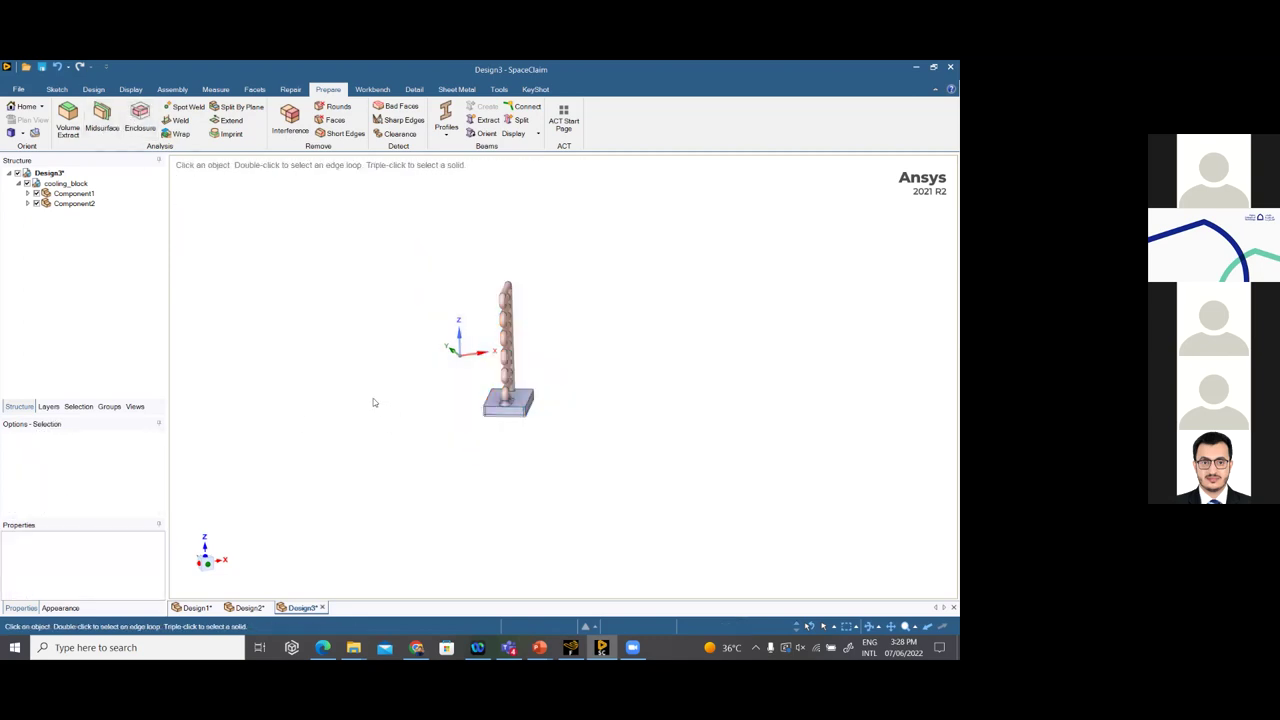
Start a box enclosure around all bodies of the cooling block and inspect its preview from several angles
left_click(140, 116)
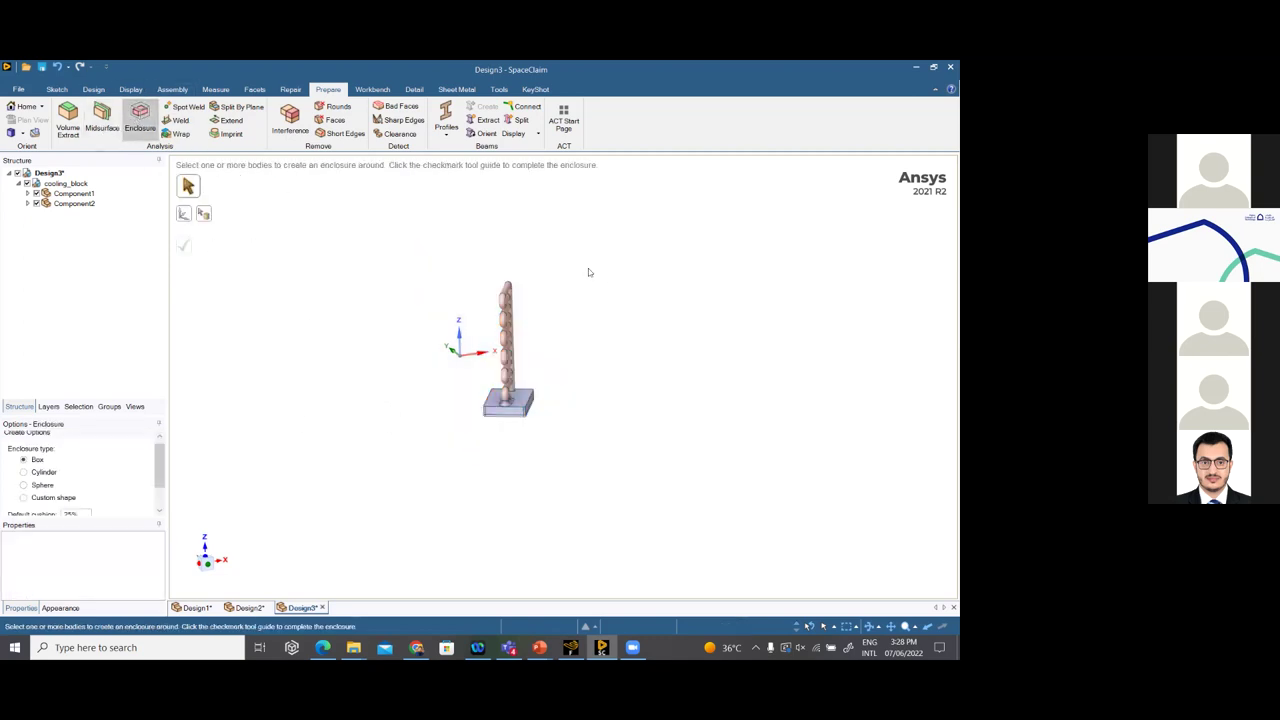
left_click_drag(391, 233, 751, 557)
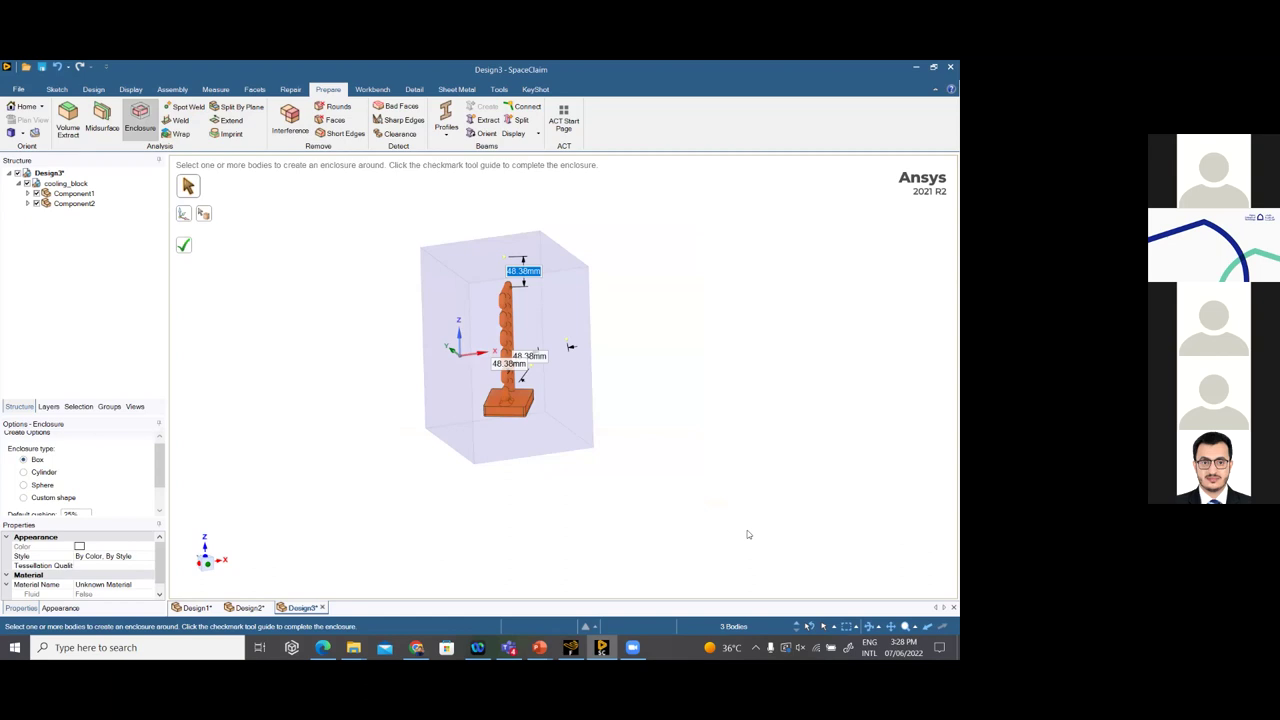
middle_click_drag(694, 391, 674, 472)
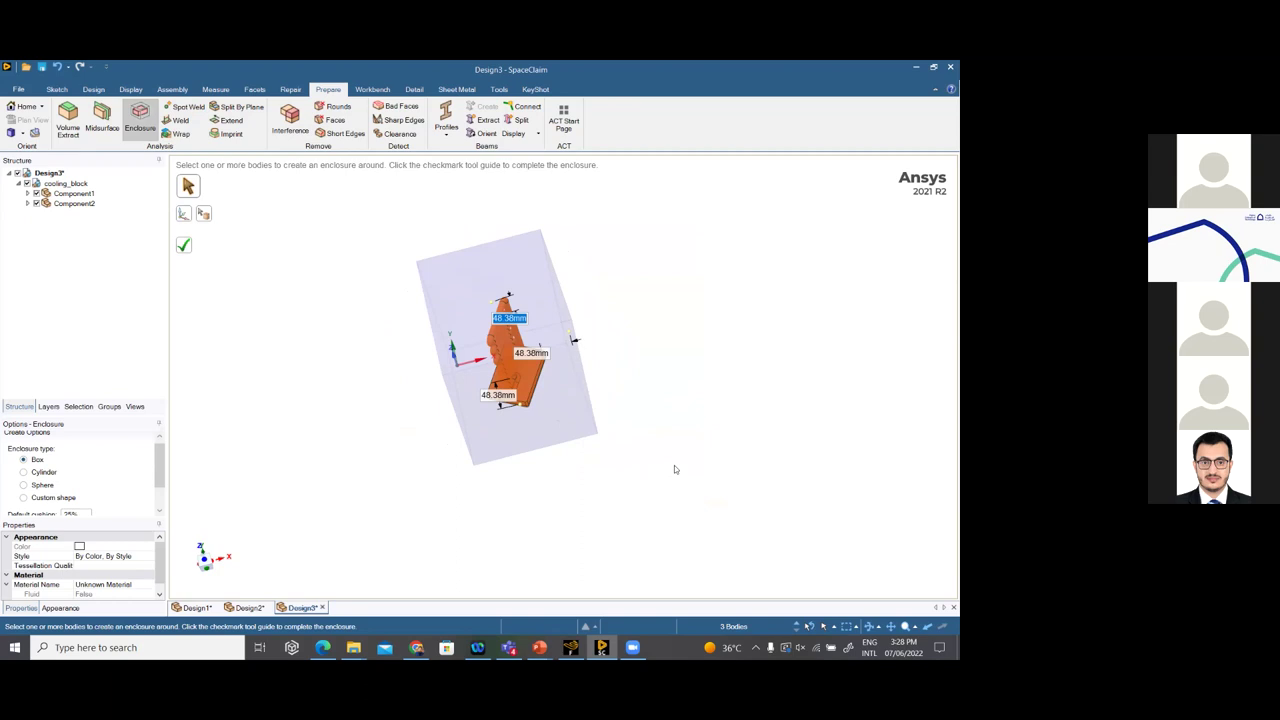
middle_click_drag(661, 434, 709, 332)
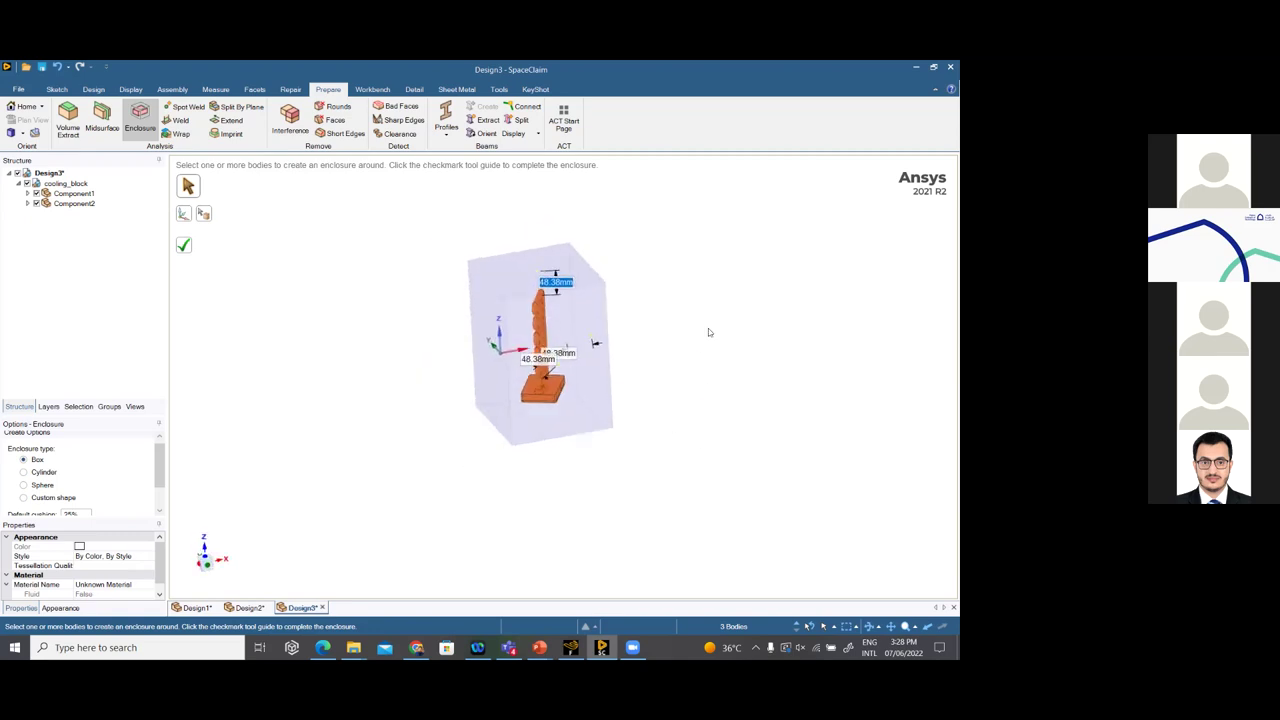
middle_click_drag(629, 384, 631, 481)
middle_click_drag(643, 384, 658, 414)
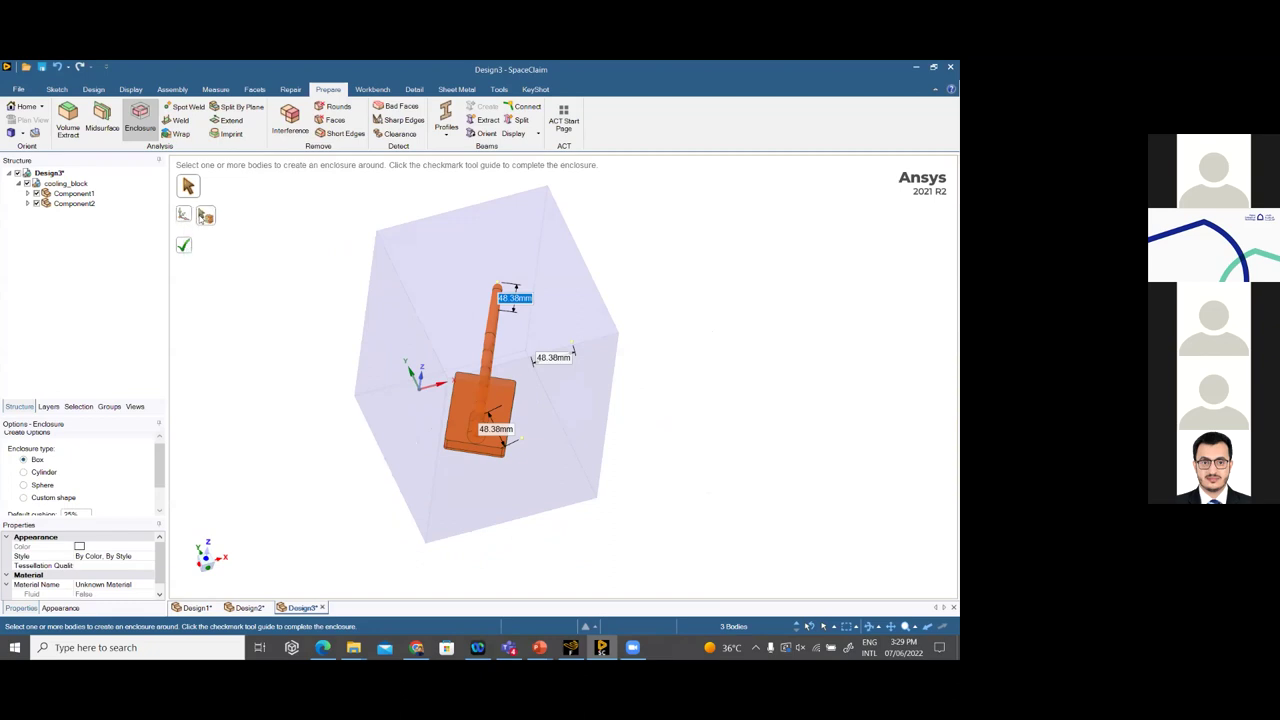
Orient the previewed box enclosure along the long upper edge of the base block
left_click(186, 217)
middle_click_drag(667, 430, 653, 393)
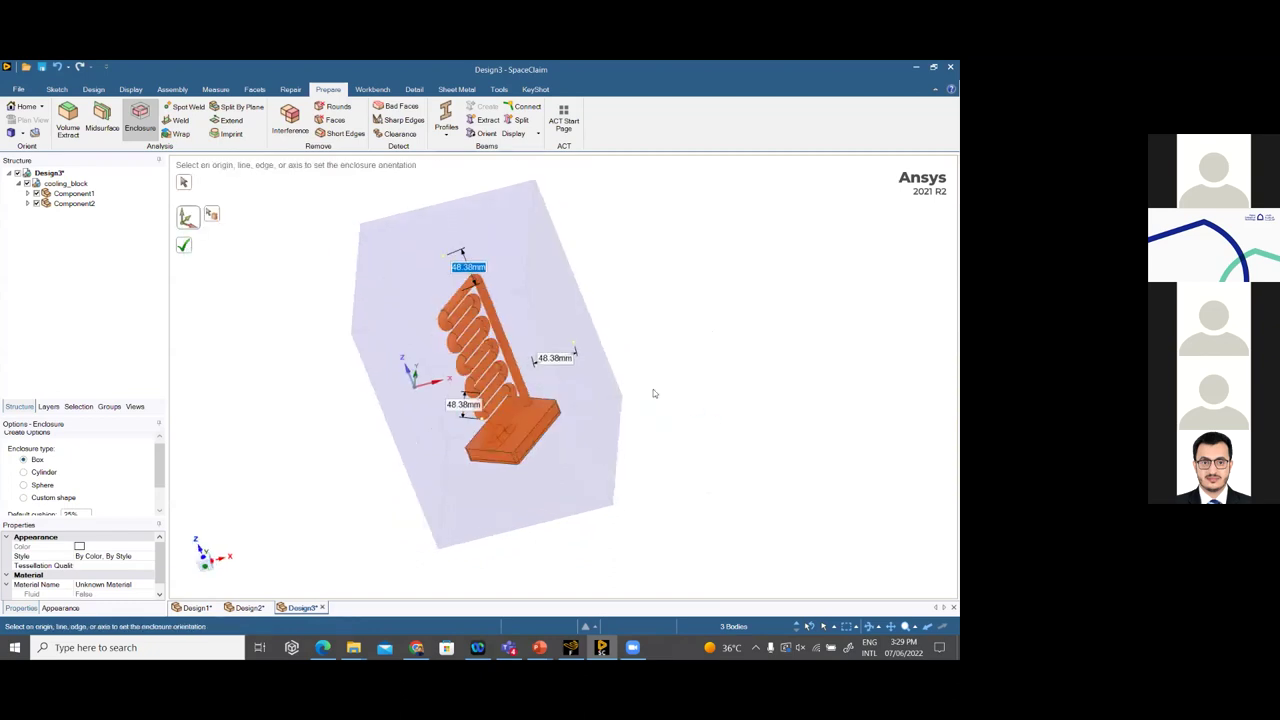
left_click(531, 440)
middle_click_drag(798, 437, 629, 440)
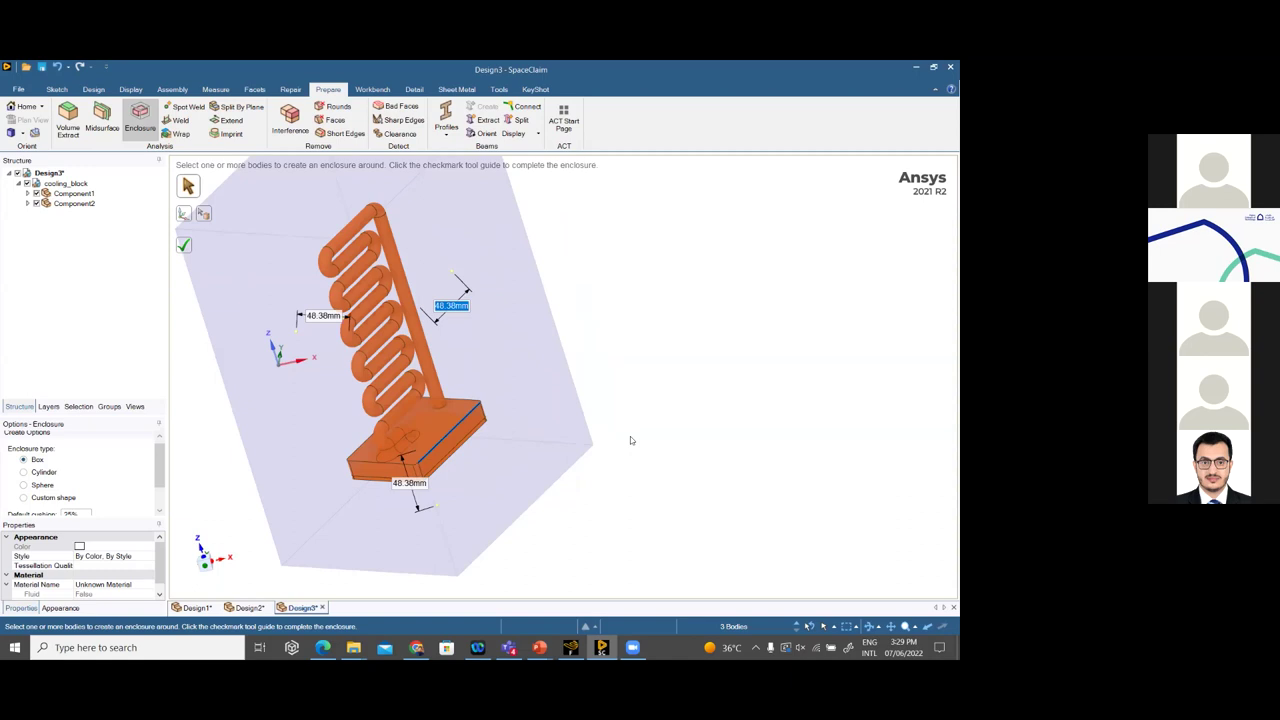
Set the enclosure's two horizontal clearance distances from the cooling block to 100 mm each
type("100")
key("Tab")
type("100")
key("Tab")
key("Tab")
key("Tab")
key("Tab")
key("Tab")
key("Tab")
key("Tab")
key("Tab")
key("Tab")
key("Tab")
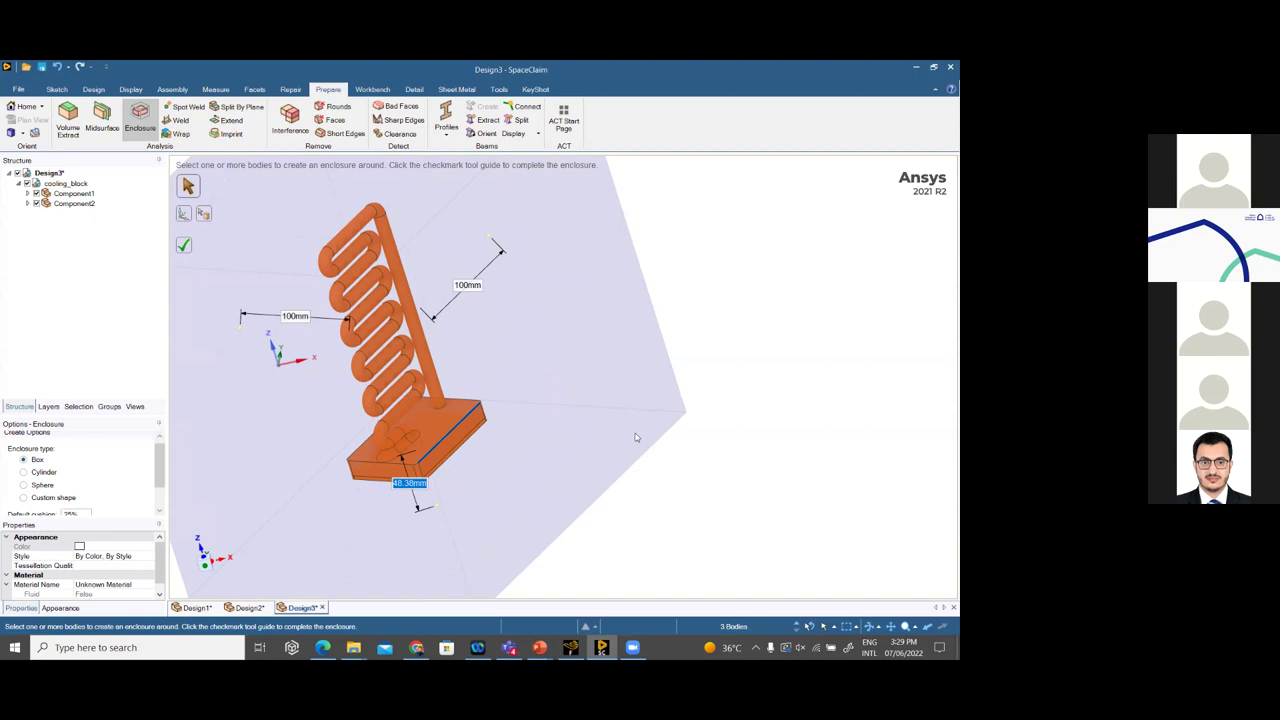
key("Tab")
key("Tab")
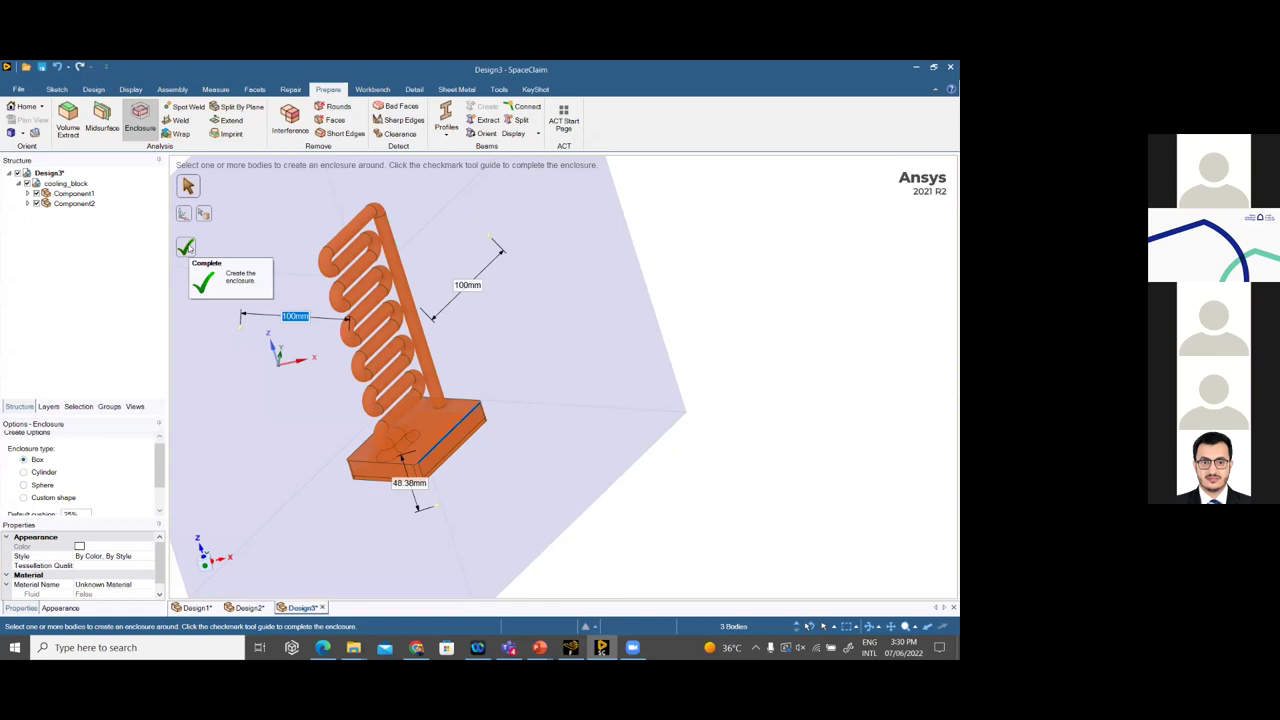
Set the enclosure's vertical clearance distance at the base to 100 mm as well
scroll(778, 381, "down", 4)
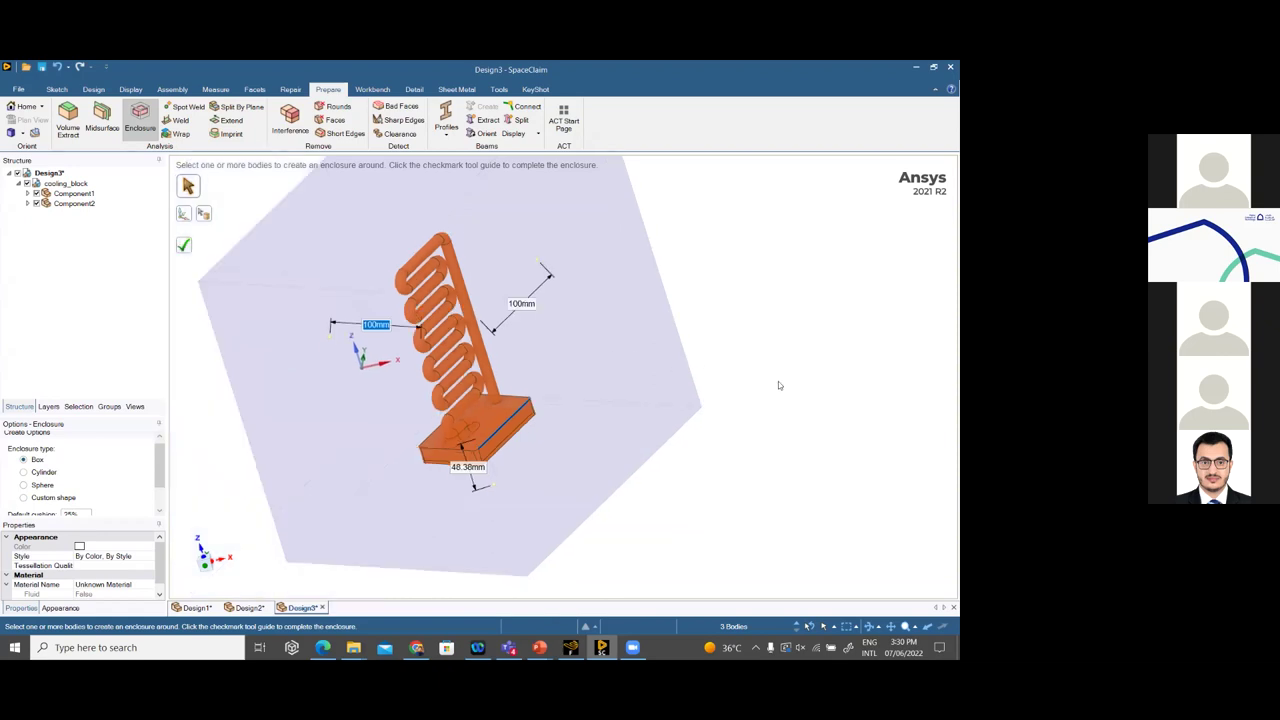
middle_click_drag(755, 398, 776, 393)
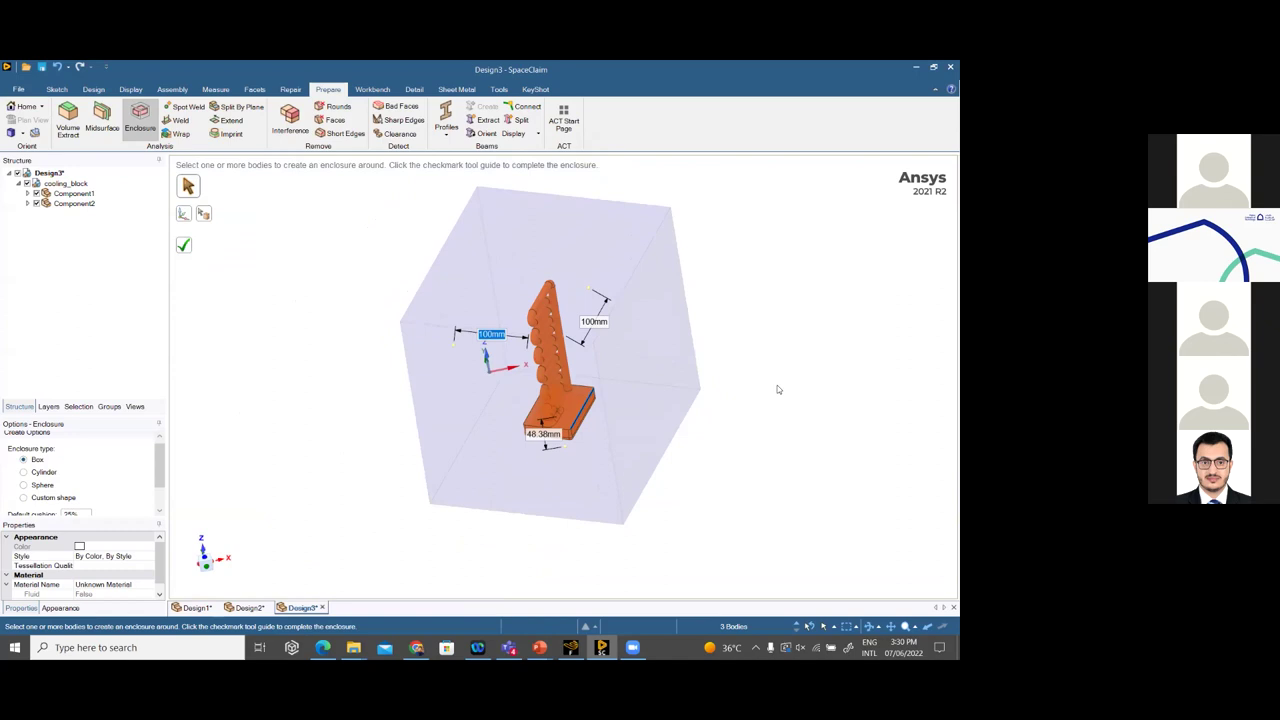
mouse_move(720, 474)
middle_mouse_down()
mouse_move(728, 505)
mouse_move(729, 465)
middle_mouse_up()
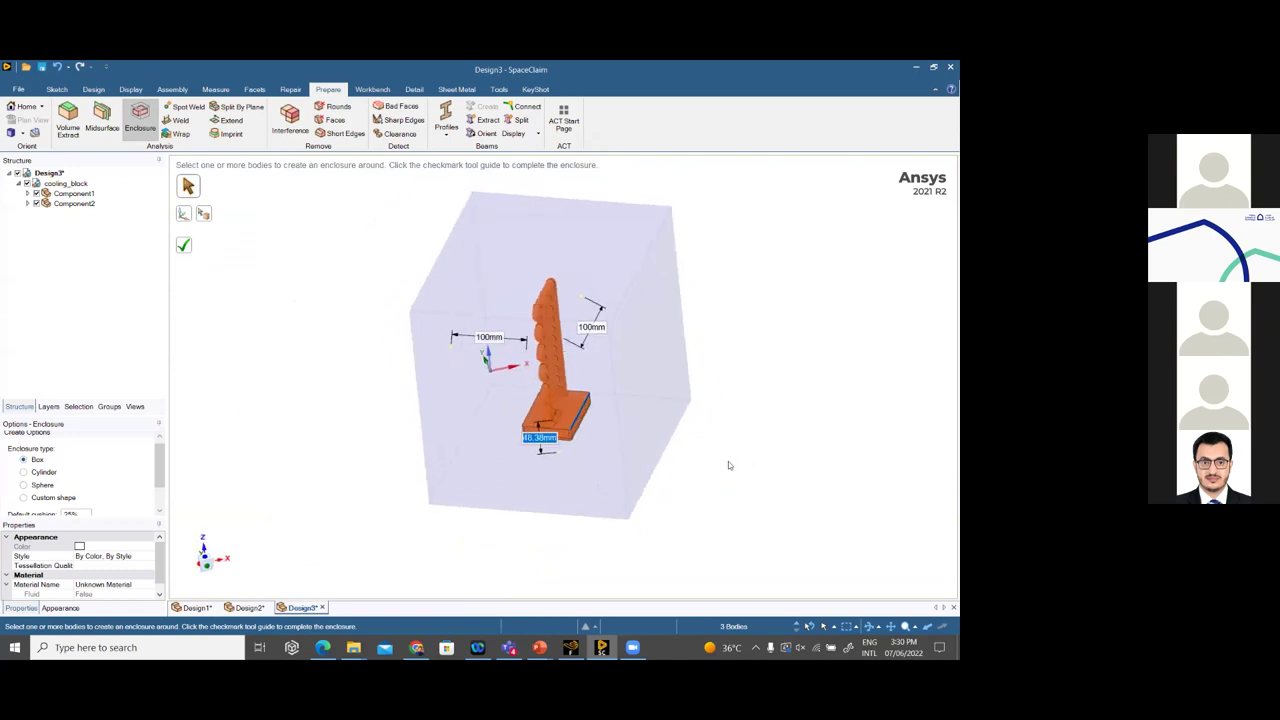
type("100")
key("Tab")
middle_click_drag(767, 412, 751, 383)
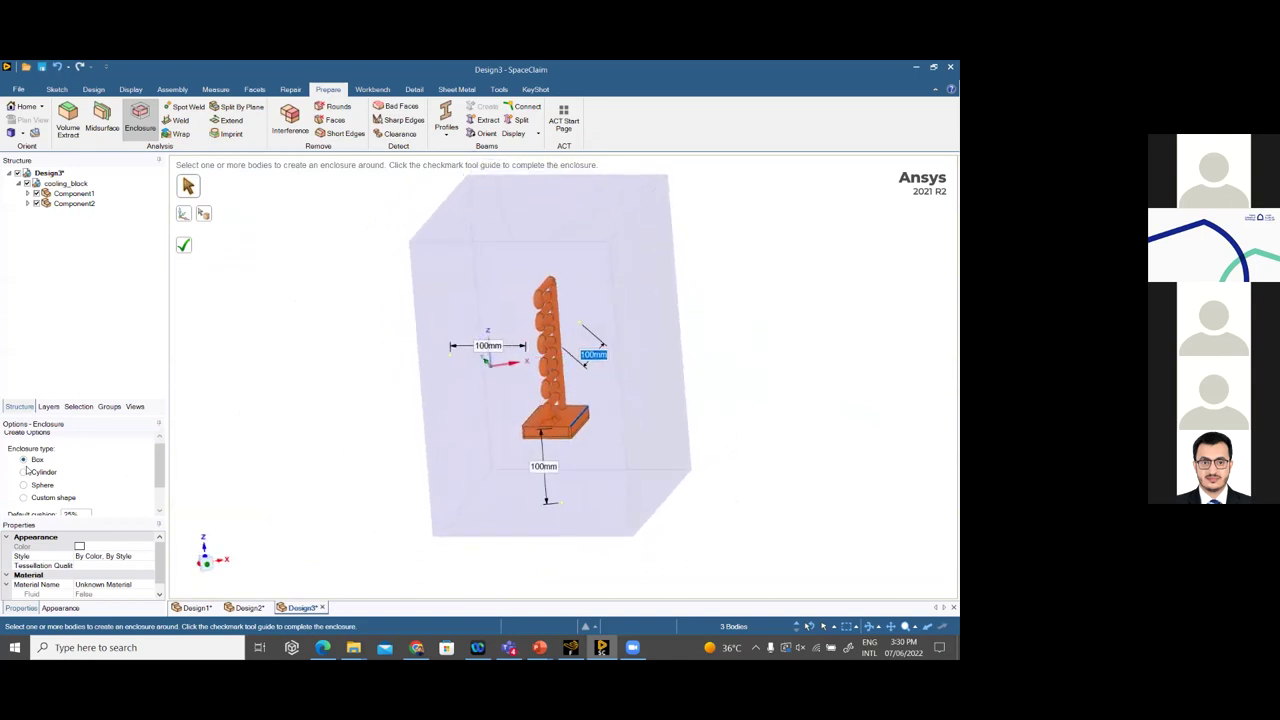
Turn symmetric dimensions off to compare the enclosure preview with independent side distances, and turn them back on
left_click_drag(157, 472, 156, 494)
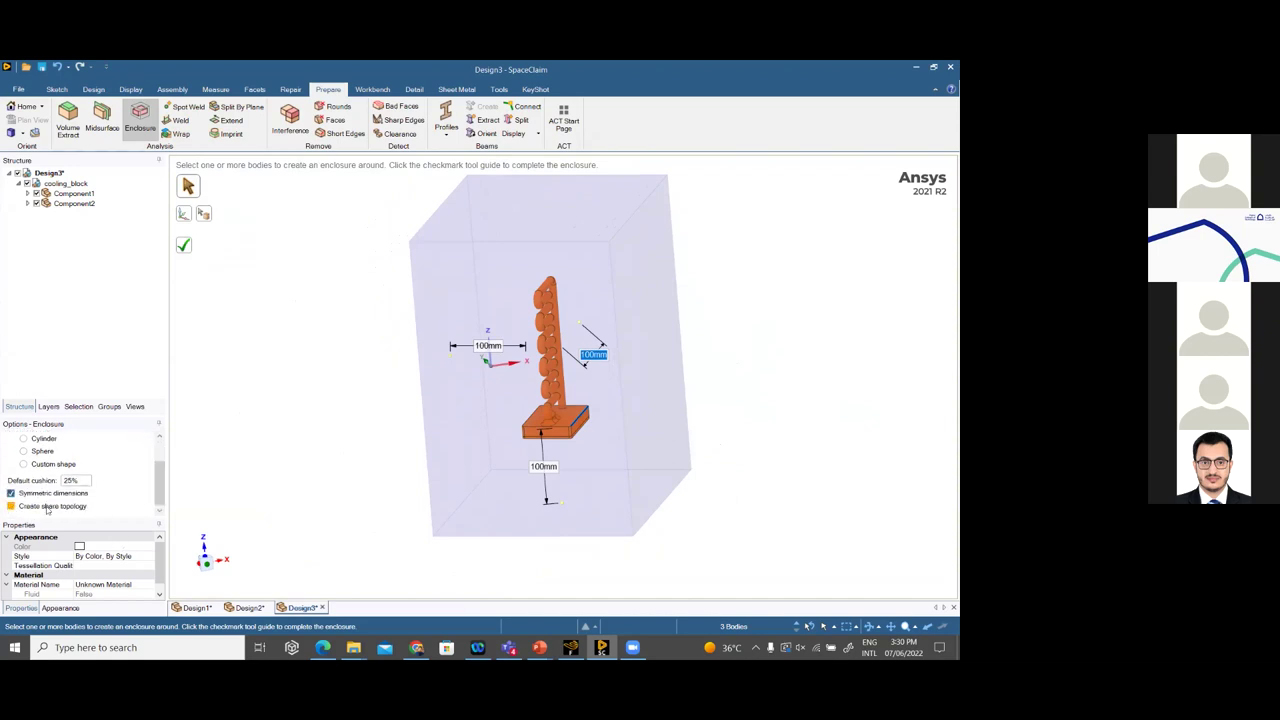
middle_click_drag(644, 401, 637, 442)
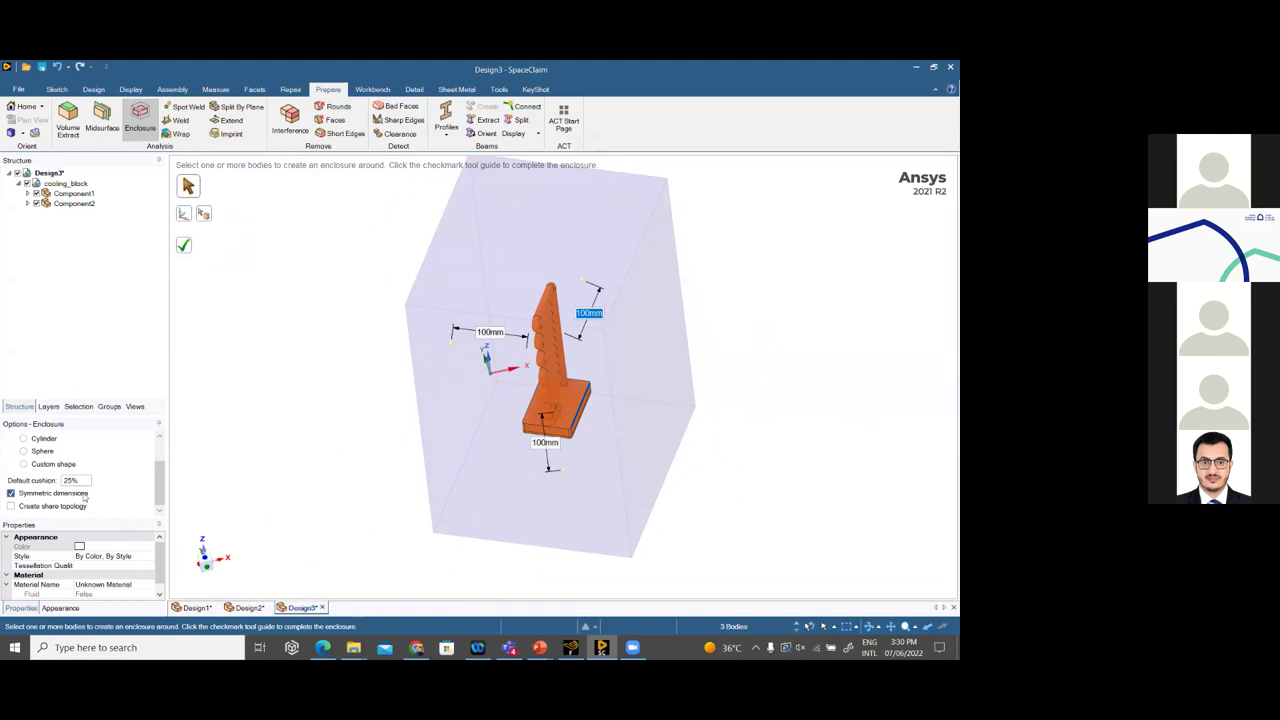
left_click(10, 493)
middle_click_drag(722, 431, 746, 377)
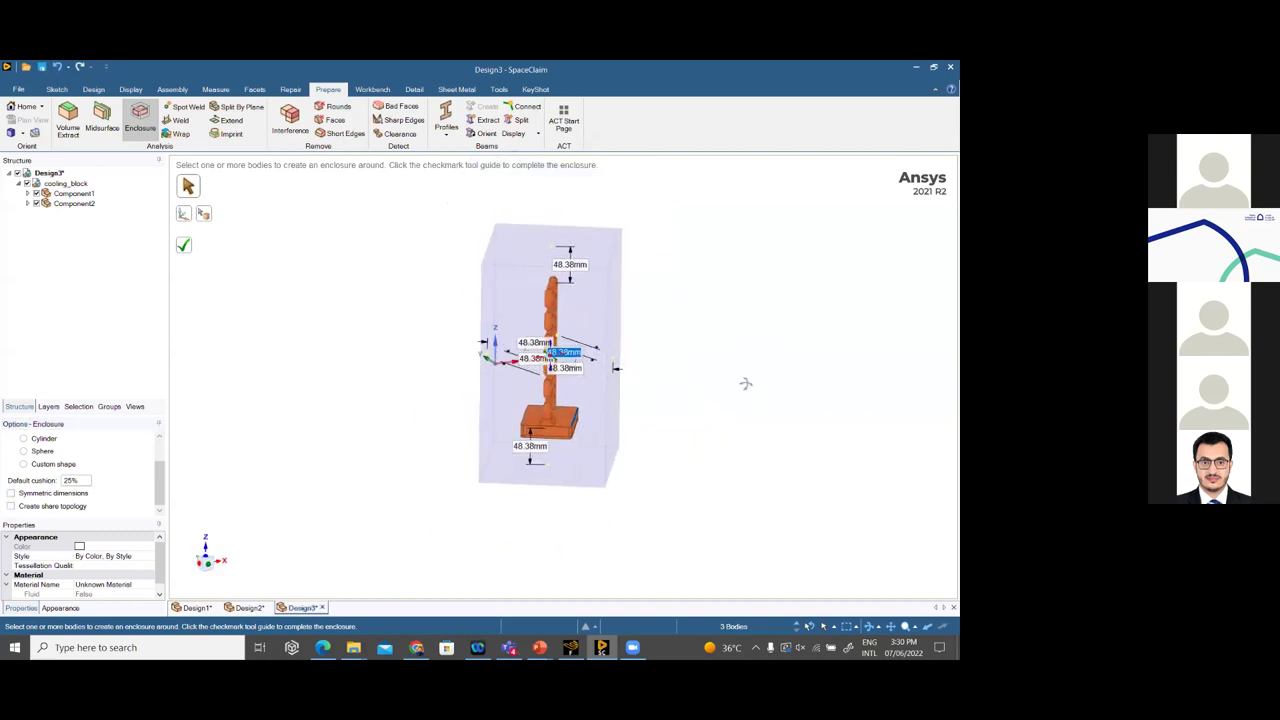
left_click(10, 493)
middle_click_drag(672, 442, 540, 480)
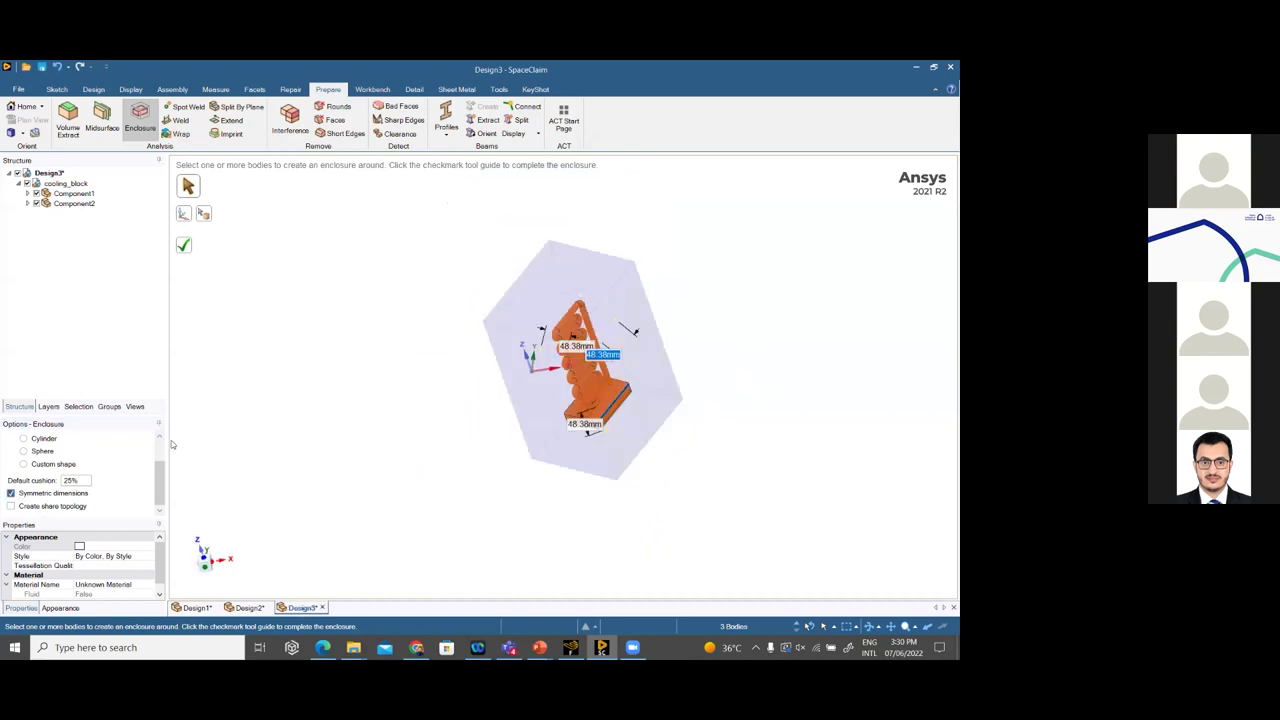
Preview the enclosure as a cylinder, as a sphere and as a custom shape to compare the types
left_click(24, 438)
middle_click_drag(675, 394, 765, 368)
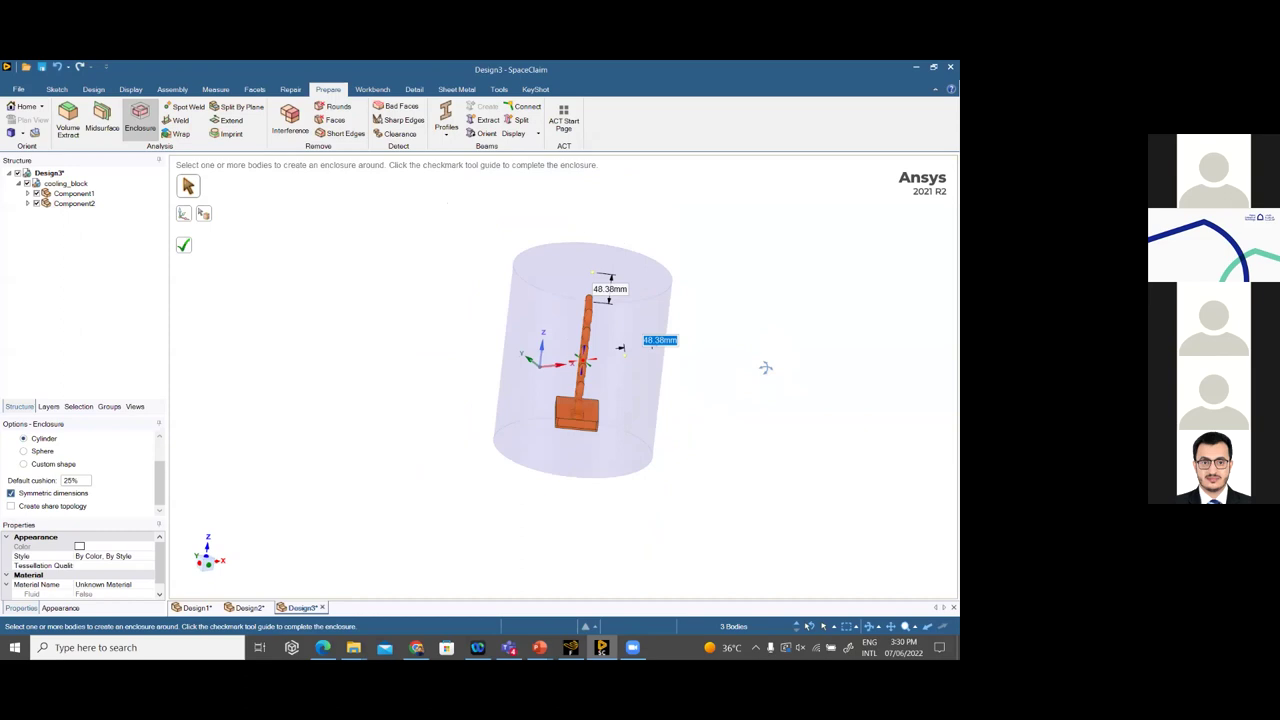
left_click(24, 451)
middle_click_drag(789, 400, 749, 449)
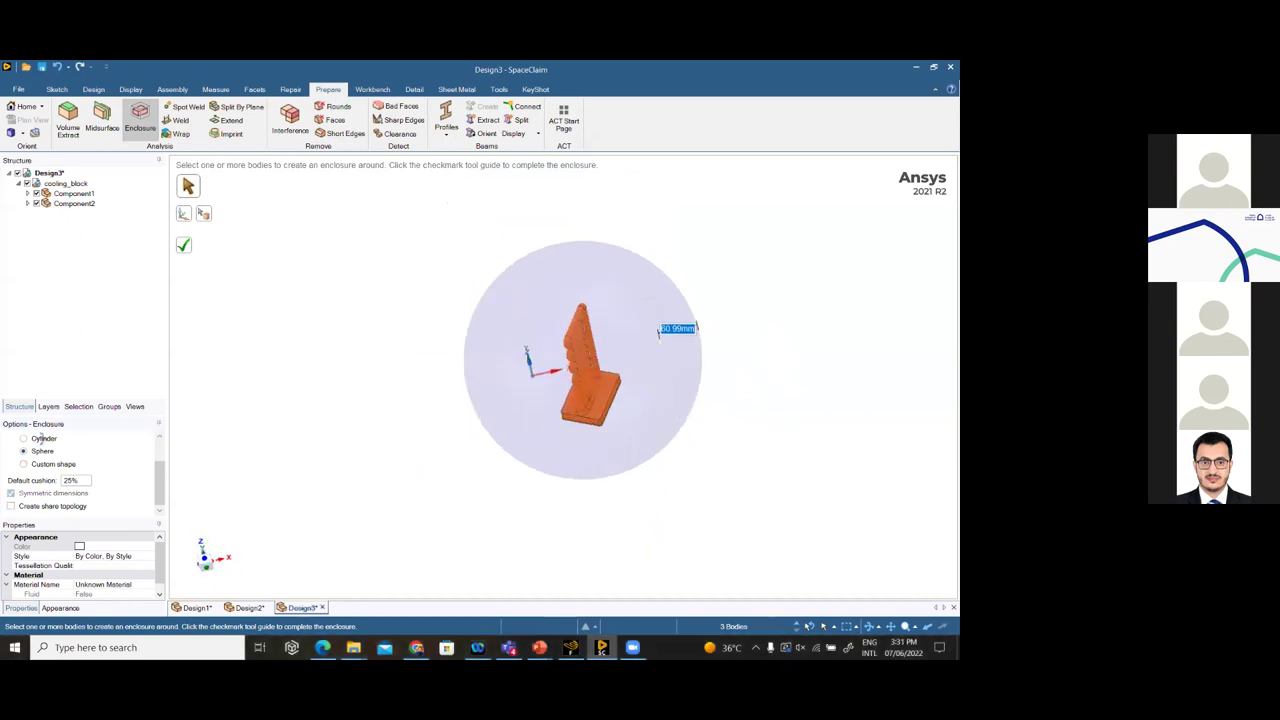
left_click(24, 464)
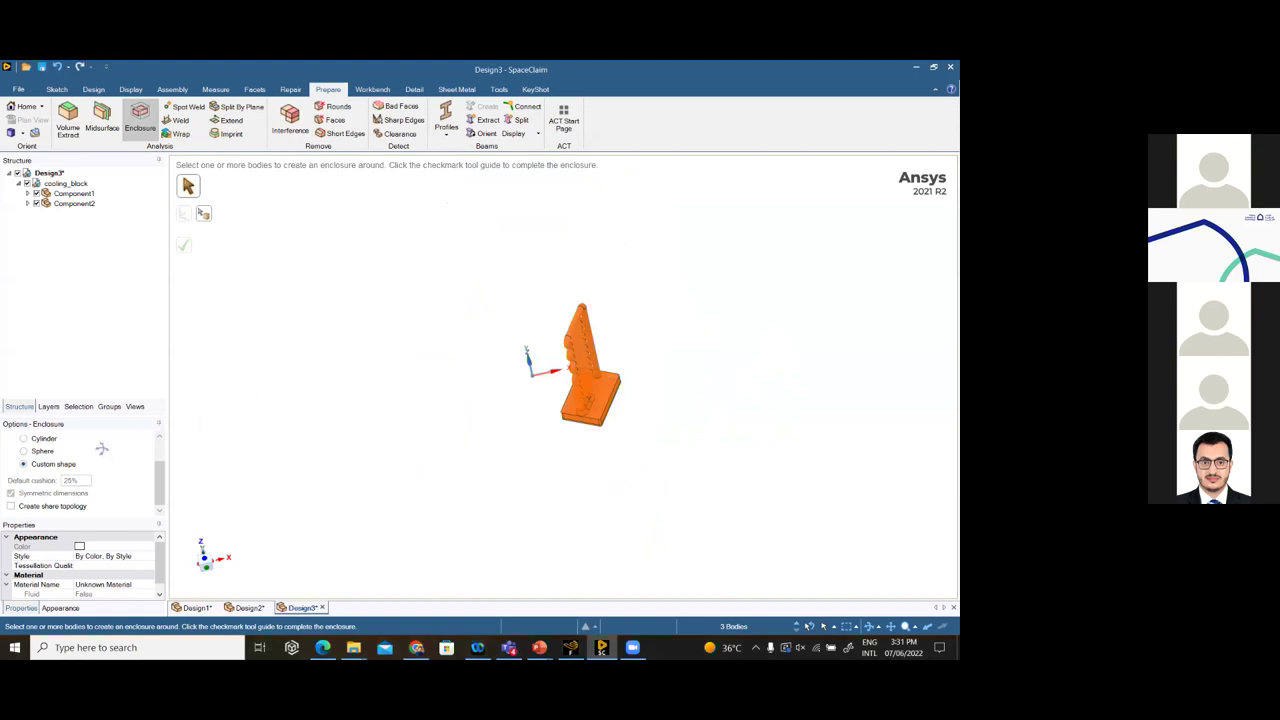
Return to the sphere enclosure type and set the default cushion to 80%
left_click(42, 451)
left_click(88, 481)
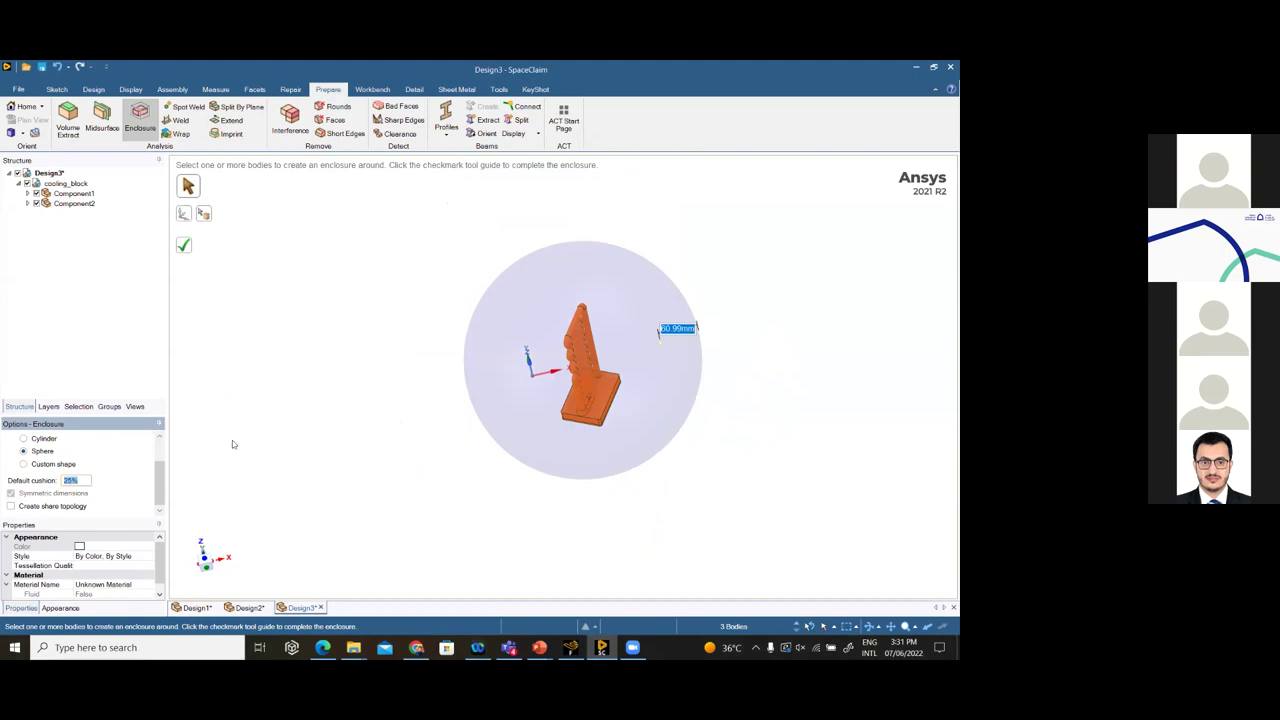
type("80")
key("Return")
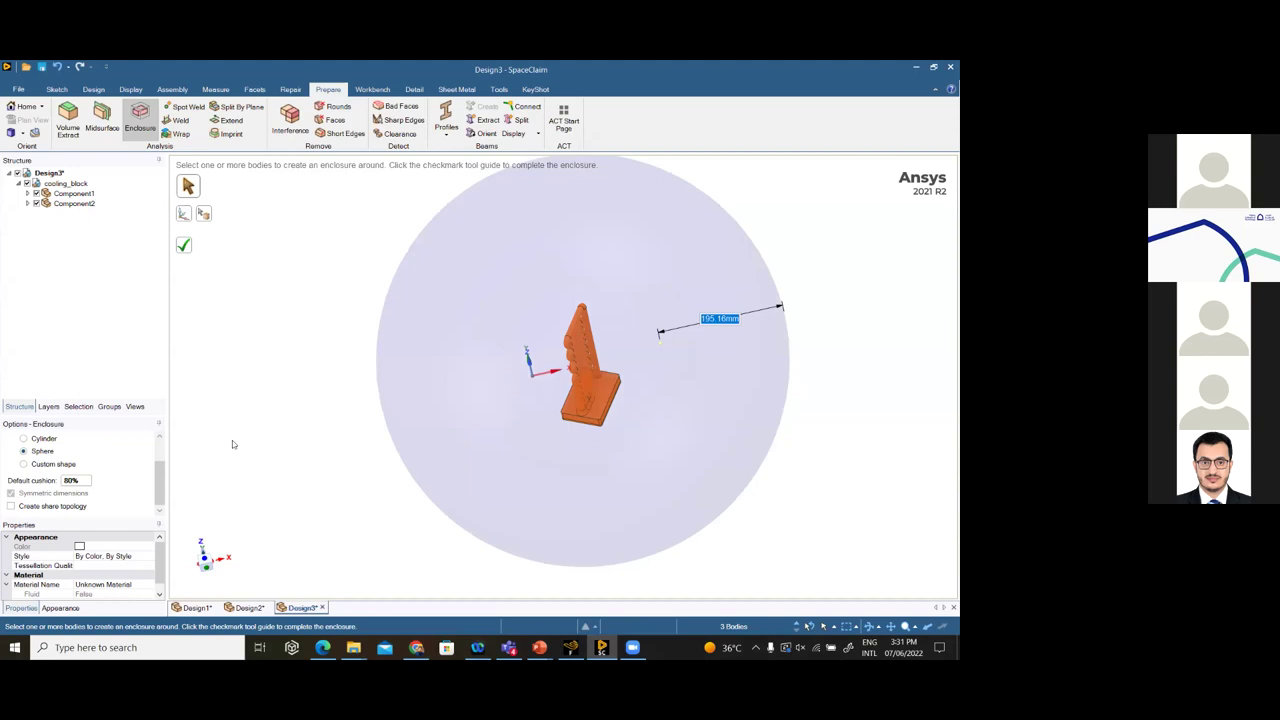
Change the enclosure type back to a box around the cooling block
scroll(32, 447, "up", 1)
left_click(23, 464)
middle_click_drag(686, 389, 483, 382)
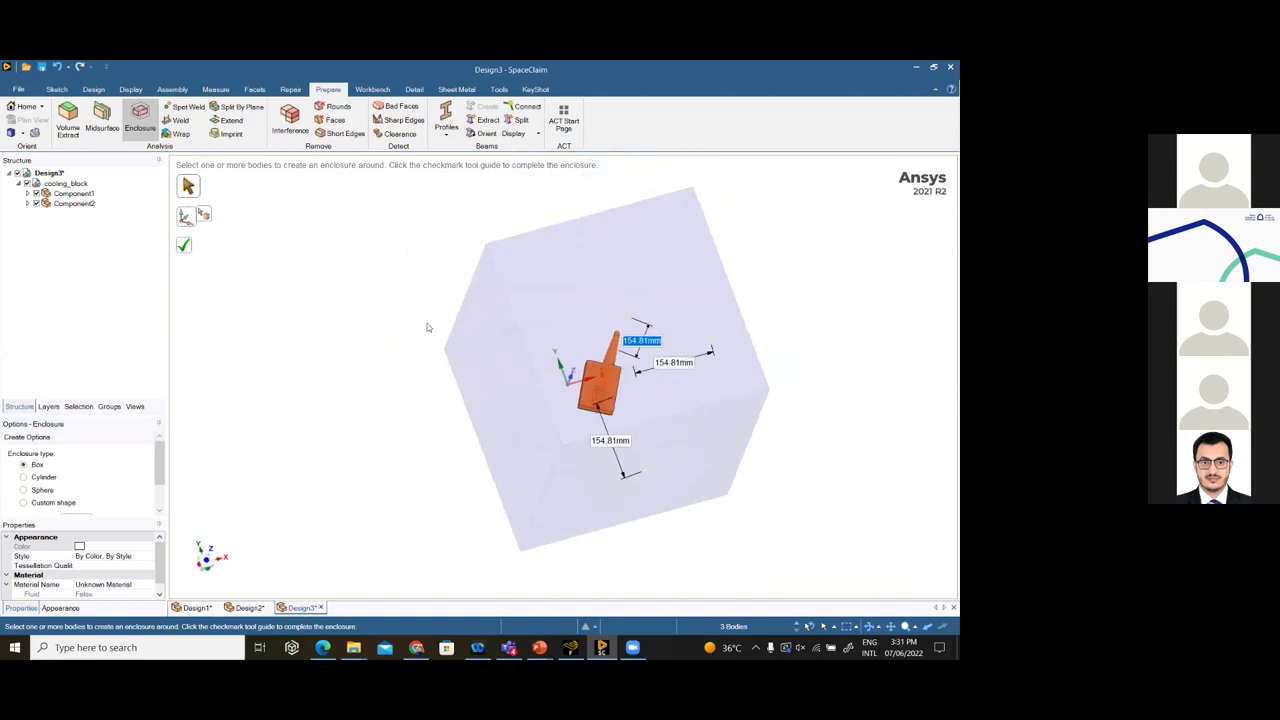
left_click(629, 407)
middle_click_drag(629, 407, 347, 545)
left_click(188, 246)
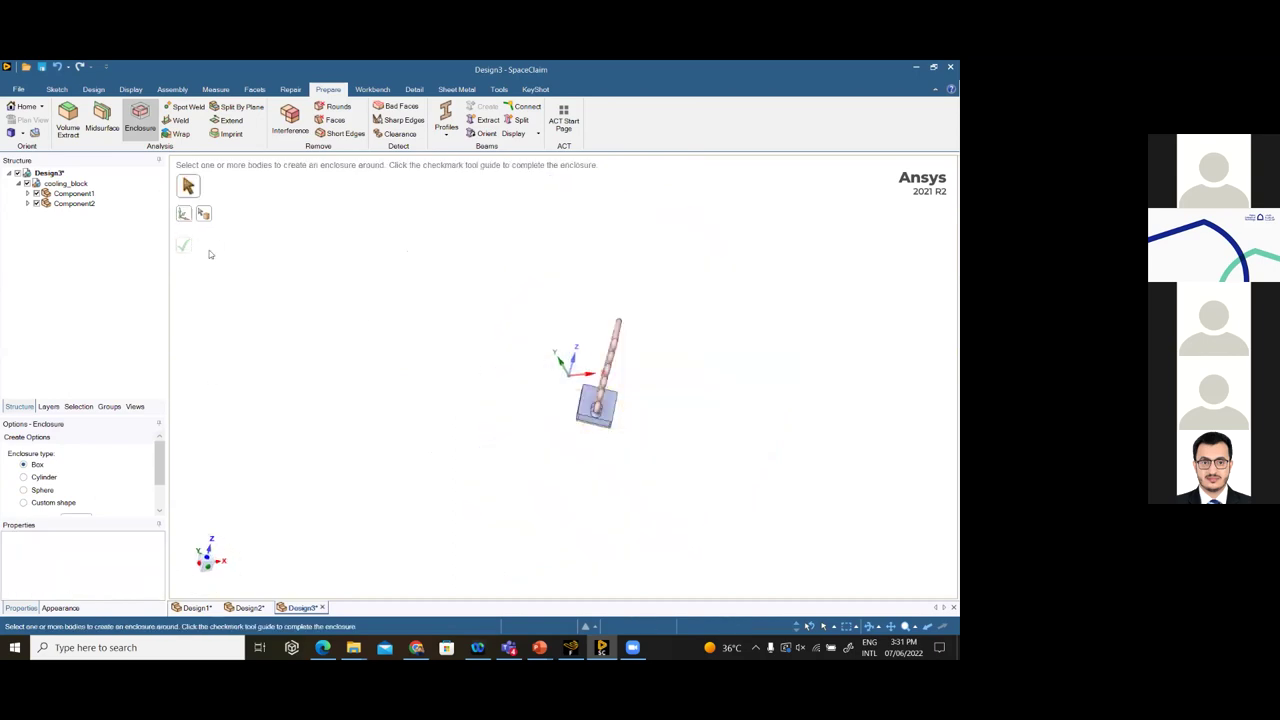
Select all bodies of the cooling block again for the box enclosure
middle_click_drag(437, 374, 522, 285)
left_click_drag(522, 285, 714, 507)
middle_click_drag(523, 477, 67, 239)
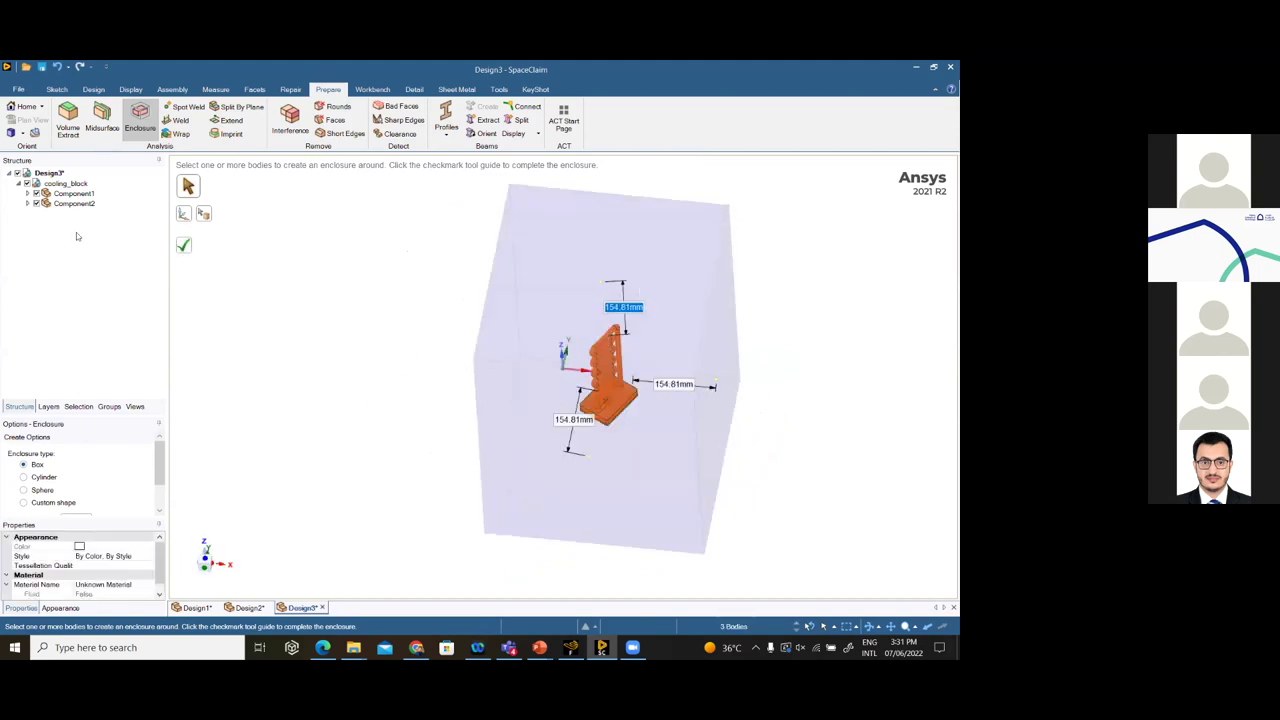
Orient the box enclosure along the base block's upper edge and create it
left_click(184, 214)
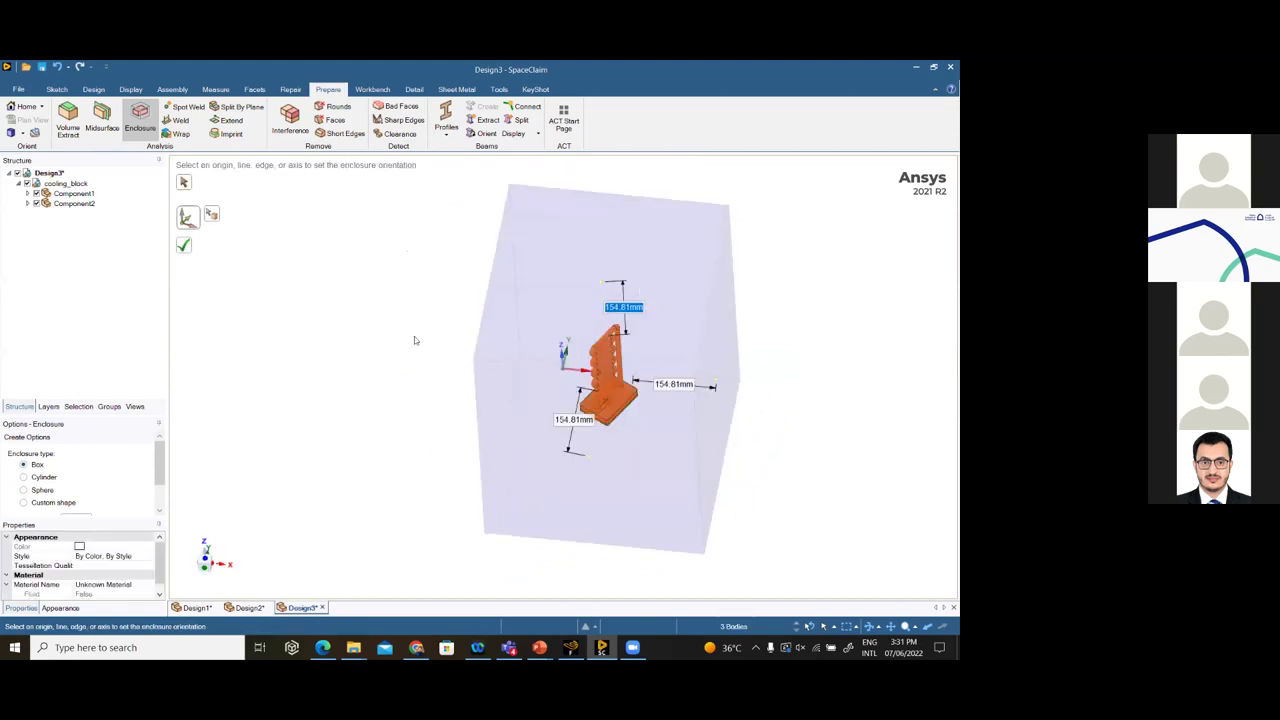
left_click(621, 406)
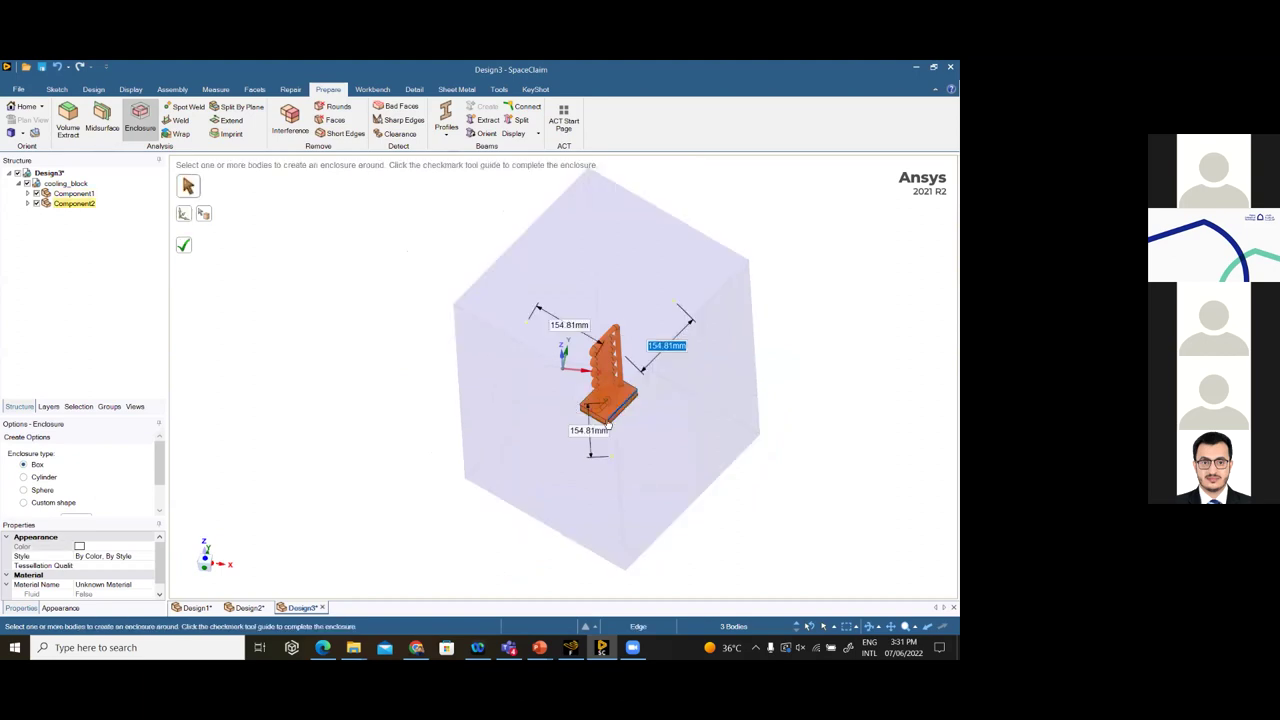
left_click(187, 249)
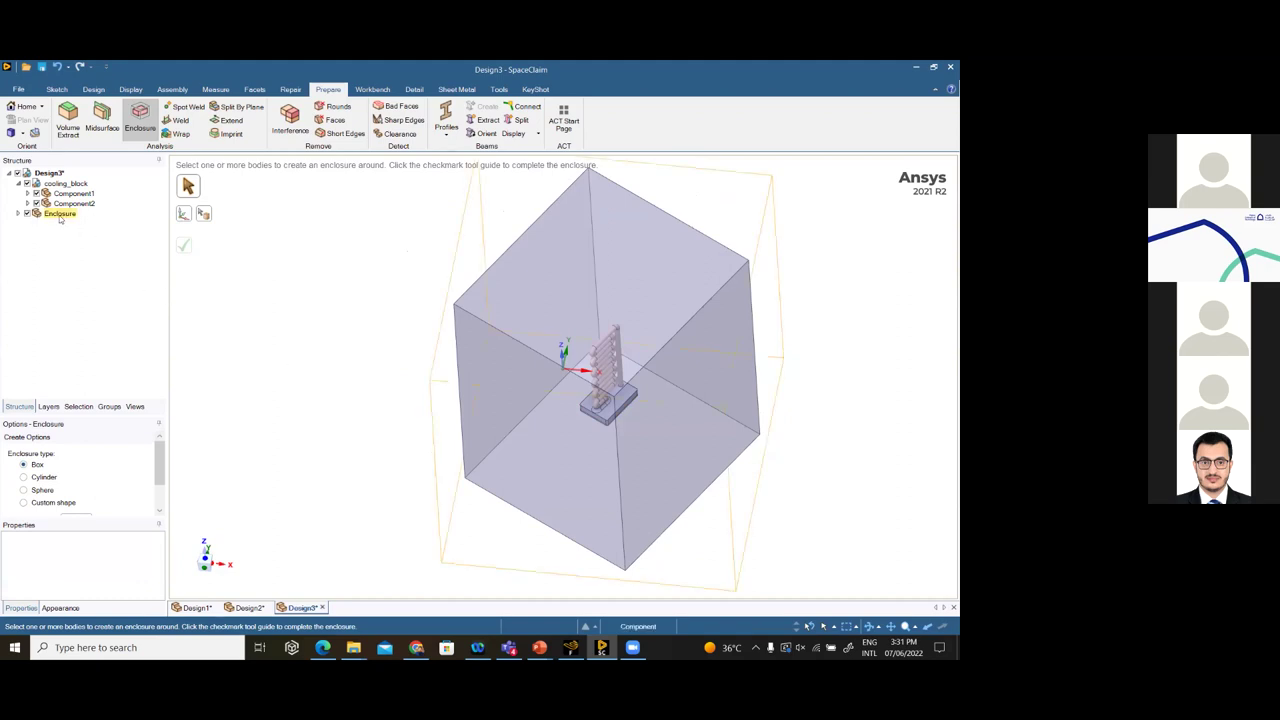
Hide the cooling_block component and inspect the hollow it leaves inside the enclosure
left_click(27, 183)
middle_click_drag(504, 488, 625, 485)
scroll(658, 485, "up", 5)
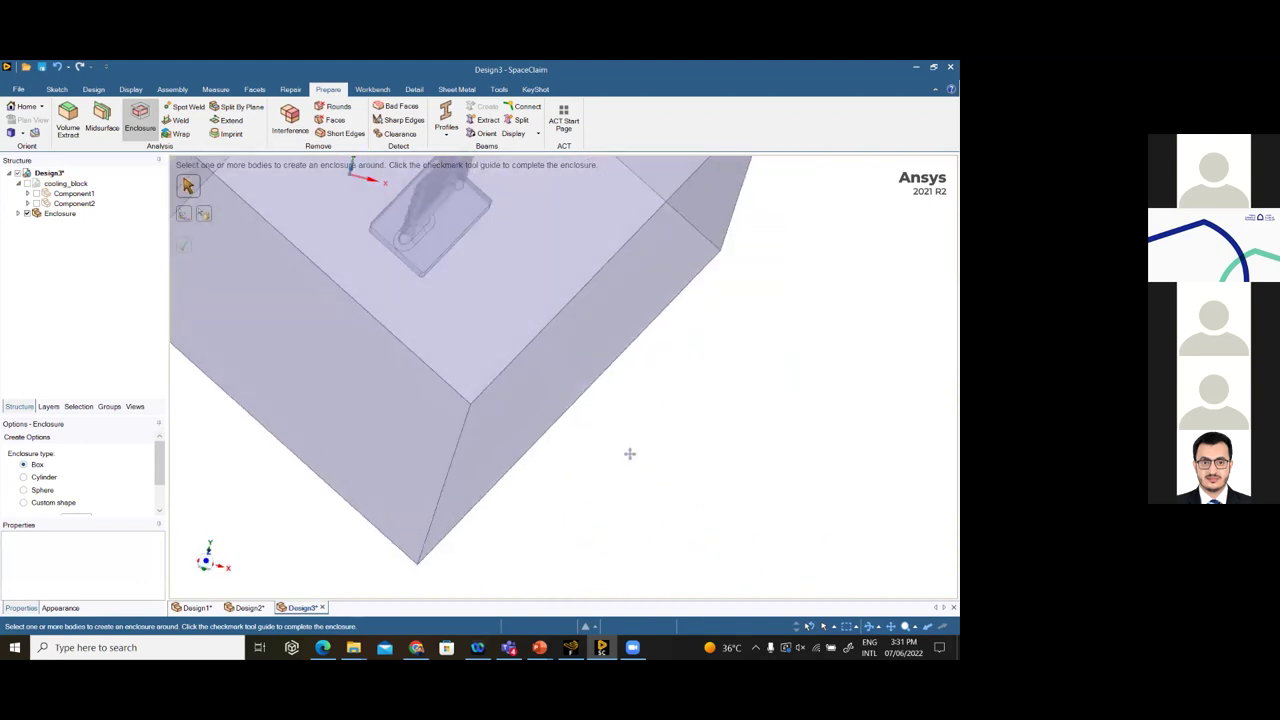
scroll(671, 503, "down", 5)
scroll(670, 502, "up", 2)
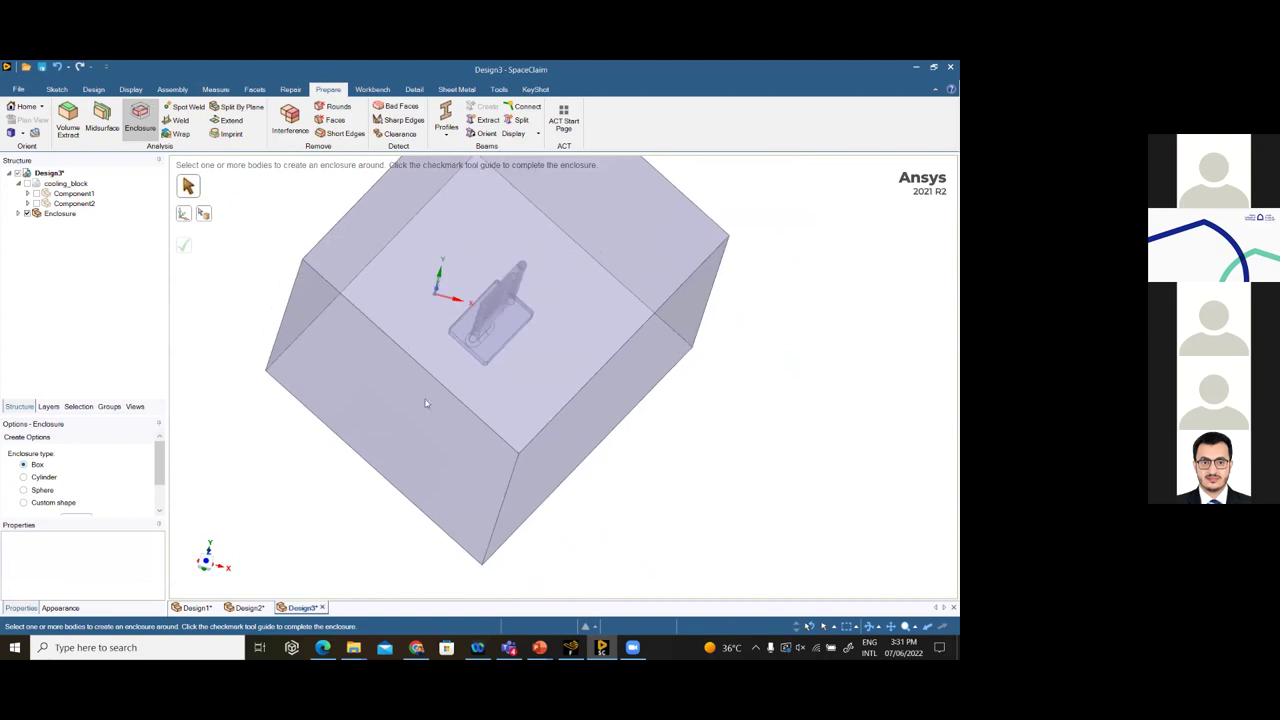
Section the enclosure on a vertical plane through the coil and base, and examine the cavities cut from the fluid domain
left_click(93, 89)
left_click(154, 118)
mouse_move(502, 463)
middle_mouse_down()
mouse_move(476, 501)
mouse_move(483, 480)
middle_mouse_up()
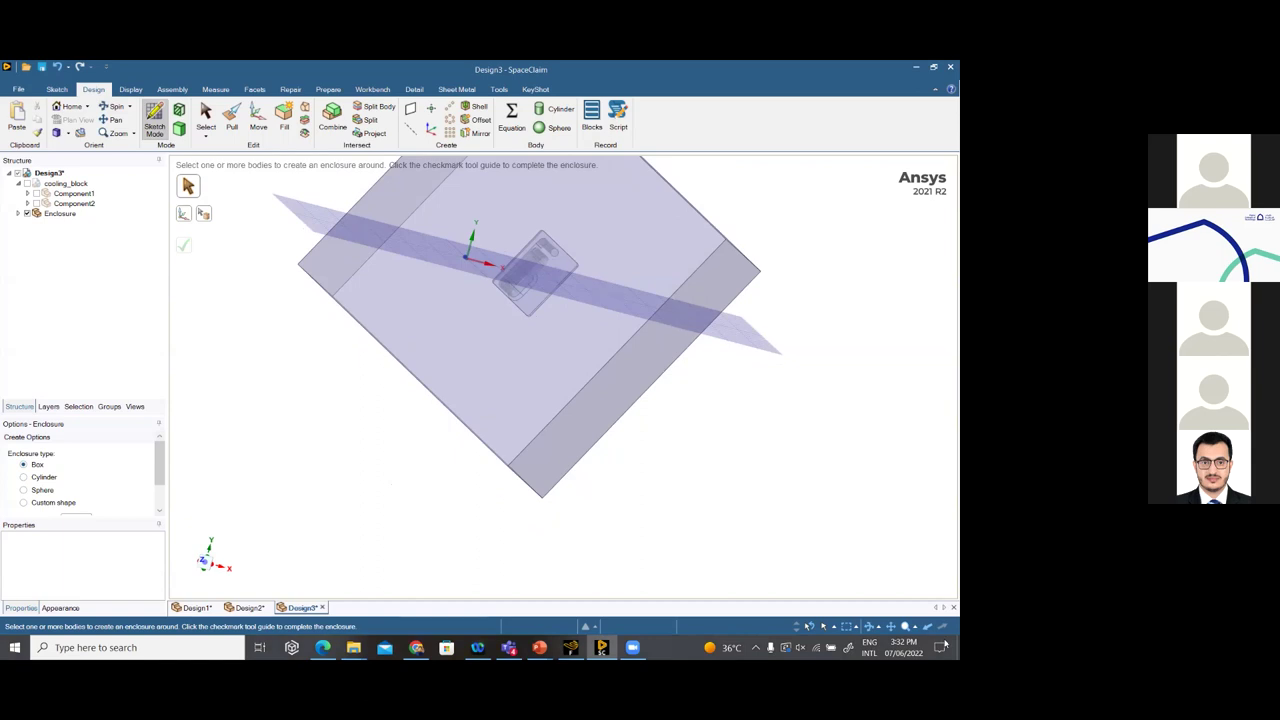
key("d")
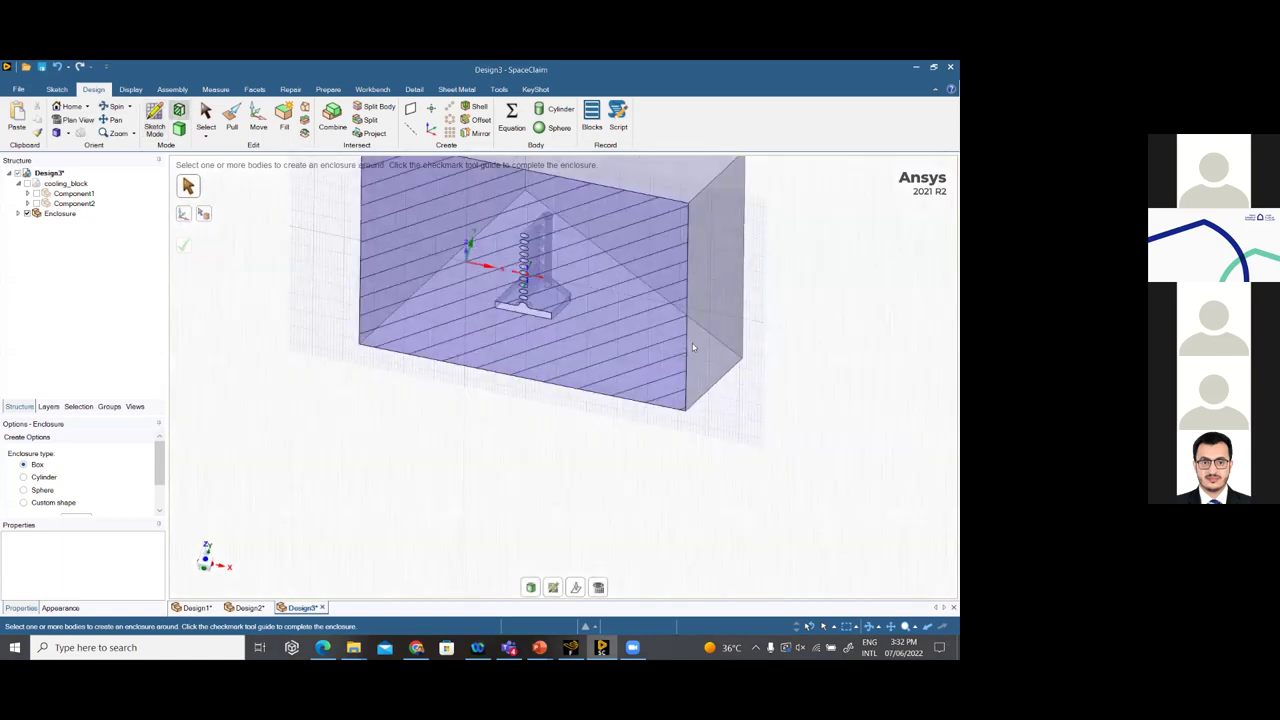
scroll(612, 346, "up", 5)
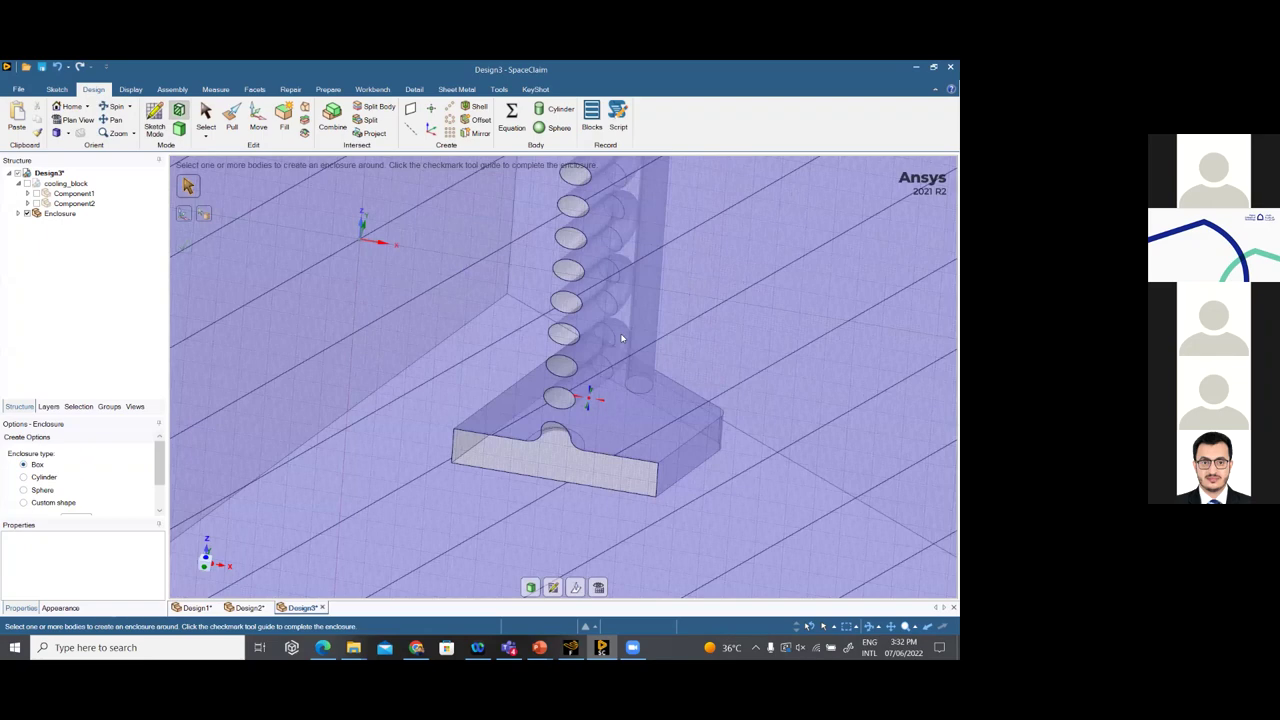
middle_click_drag(624, 338, 621, 338)
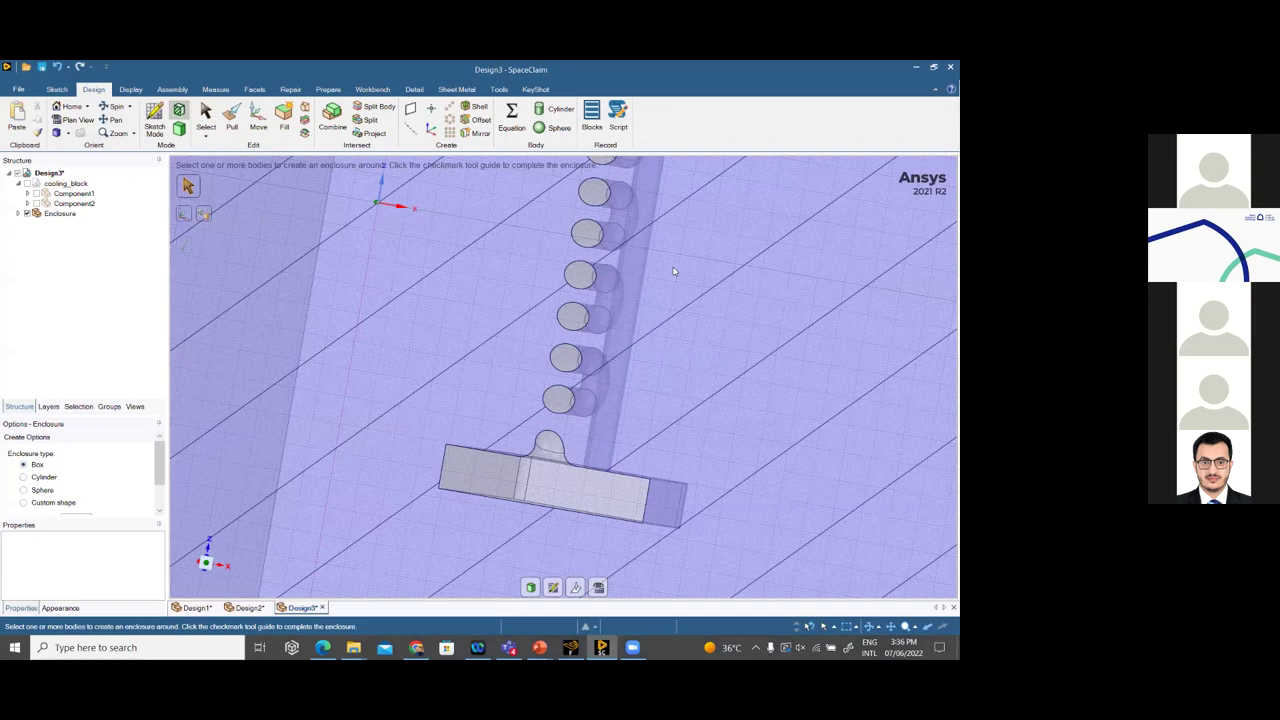
scroll(686, 263, "down", 1)
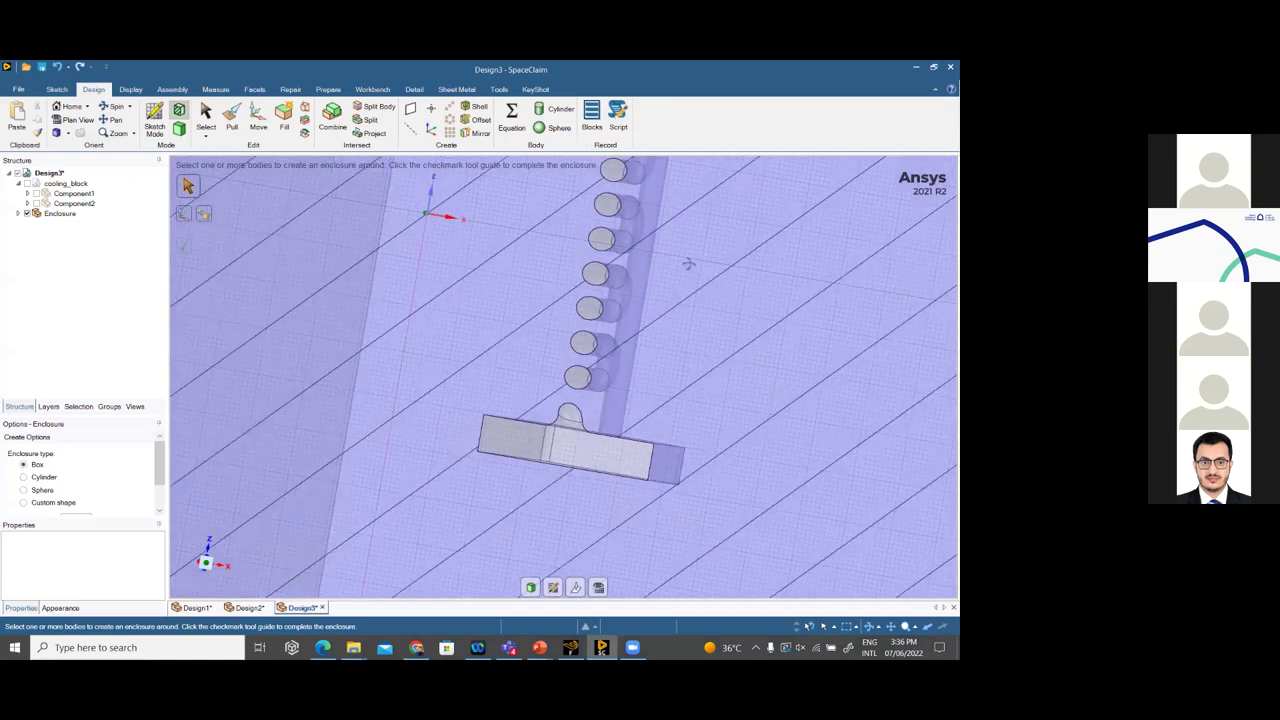
Leave the section view and inspect the whole enclosure, selecting two of its outer faces with the Pull tool
key("h")
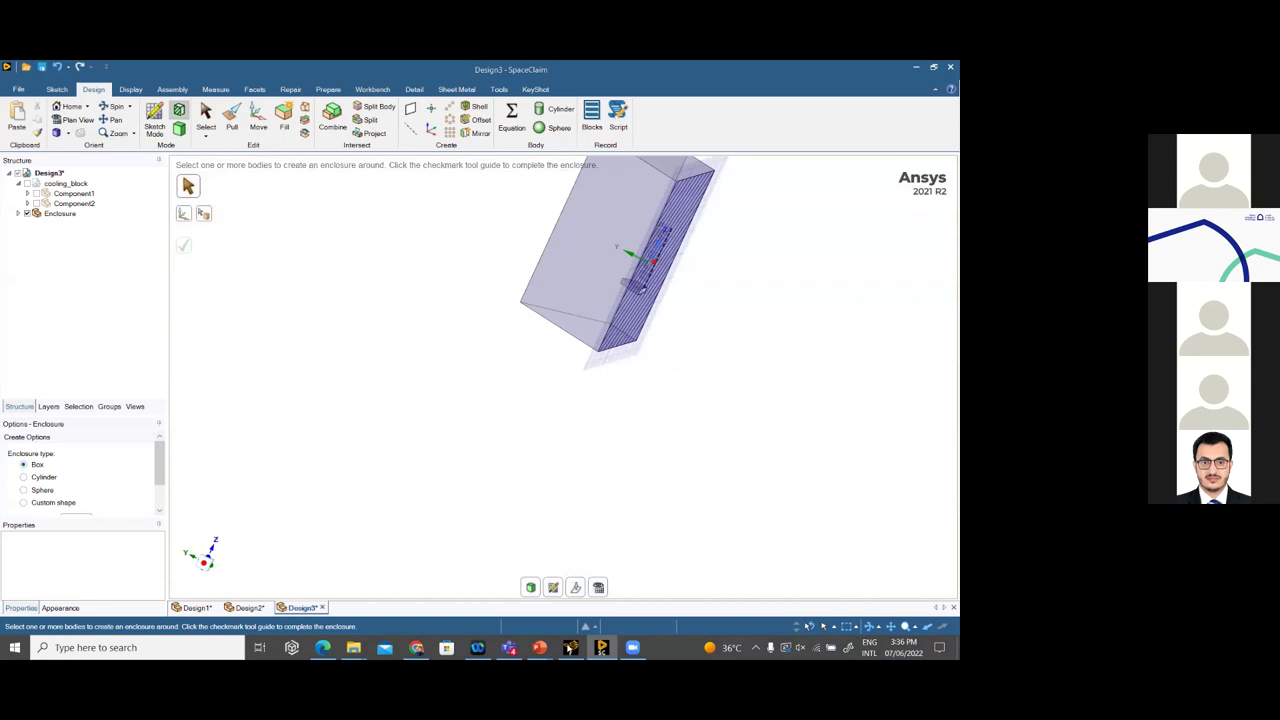
key("p")
left_click(708, 319)
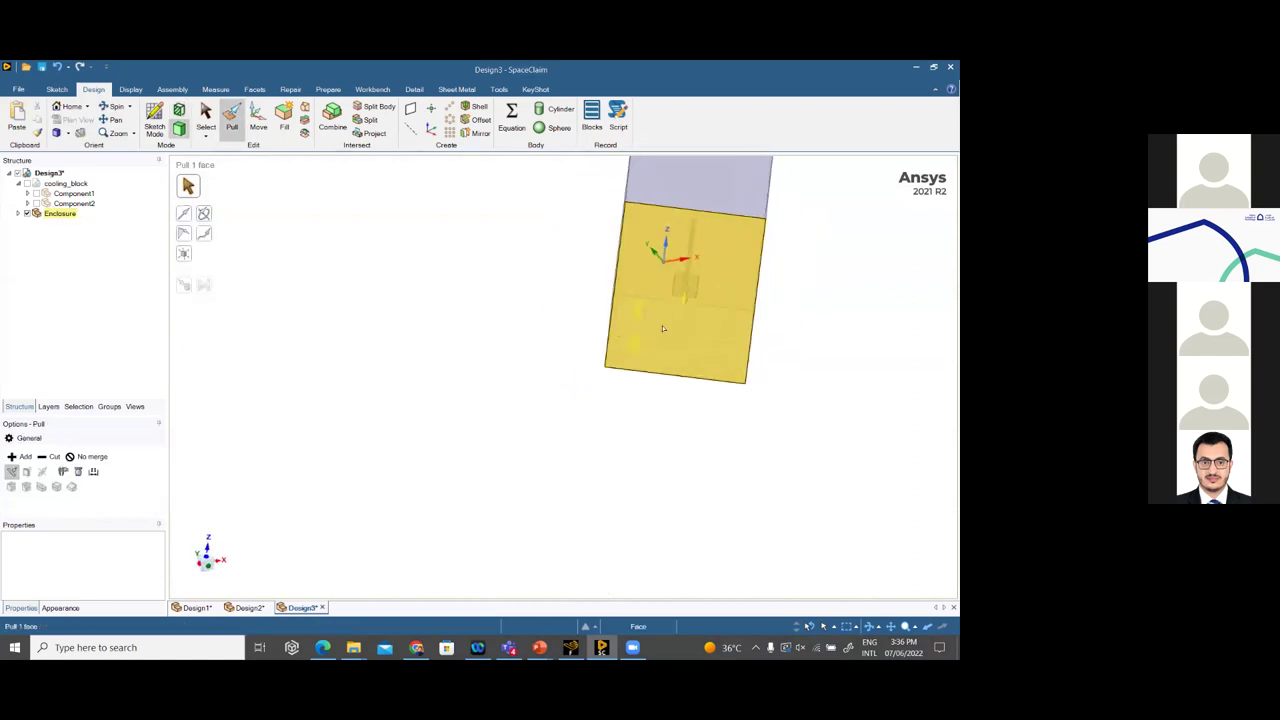
middle_click_drag(716, 337, 617, 409)
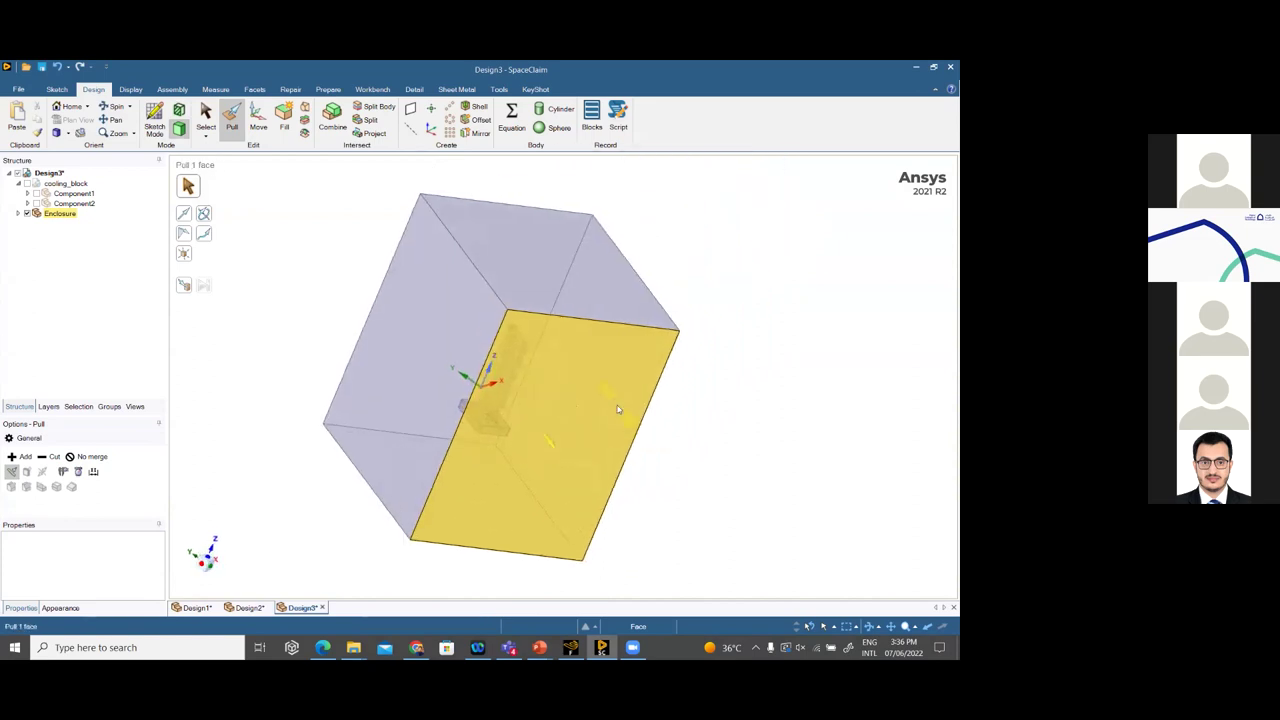
left_click(475, 263)
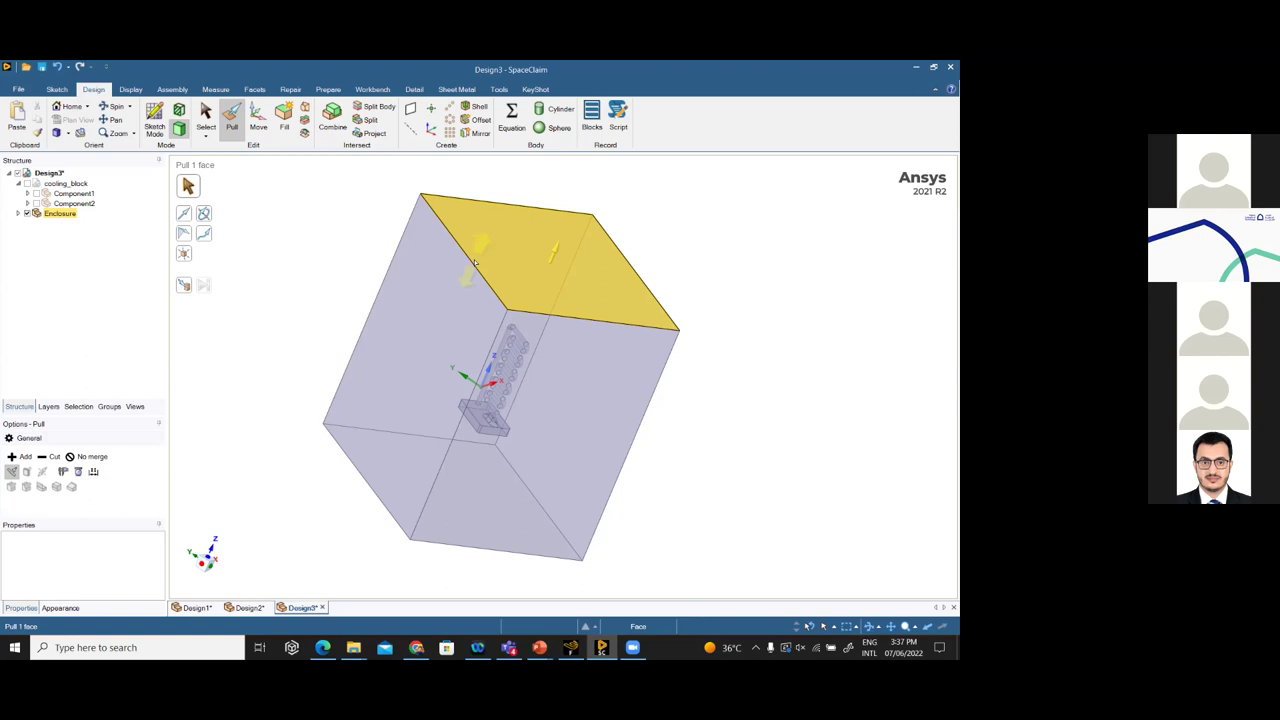
key("Escape")
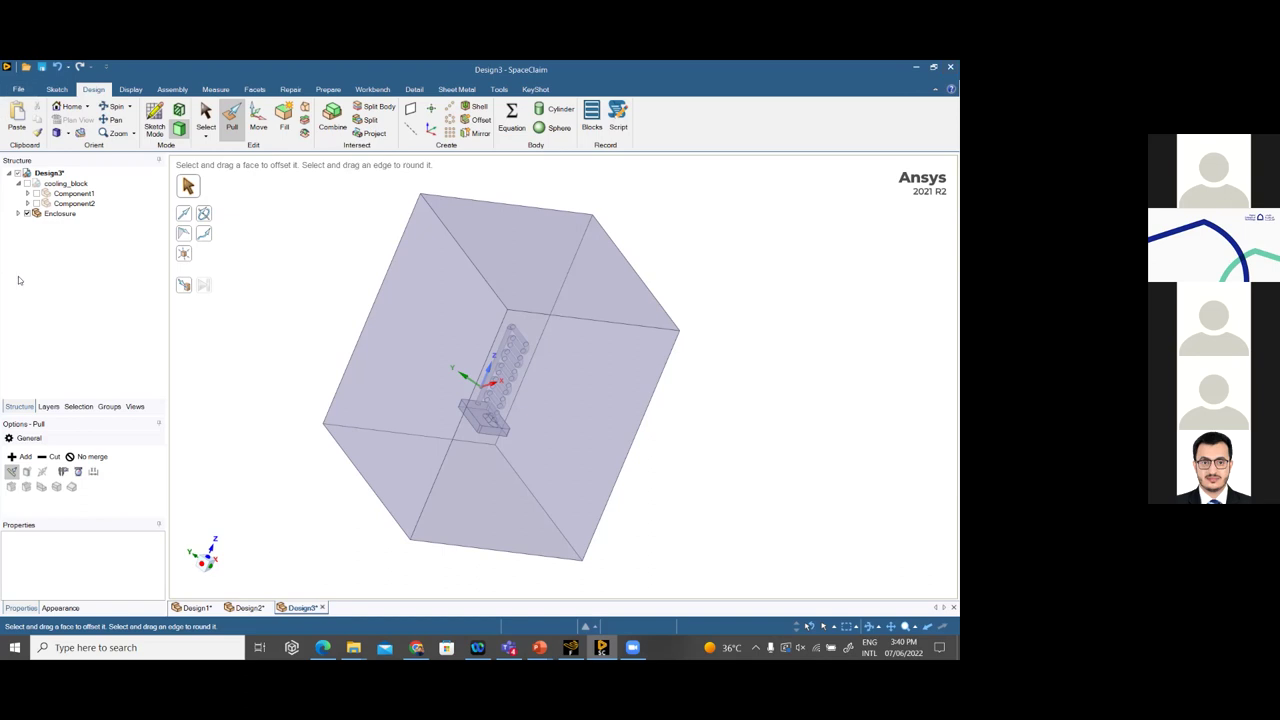
Review the Enclosure component's analysis, file, material and sheet metal properties
left_click(58, 213)
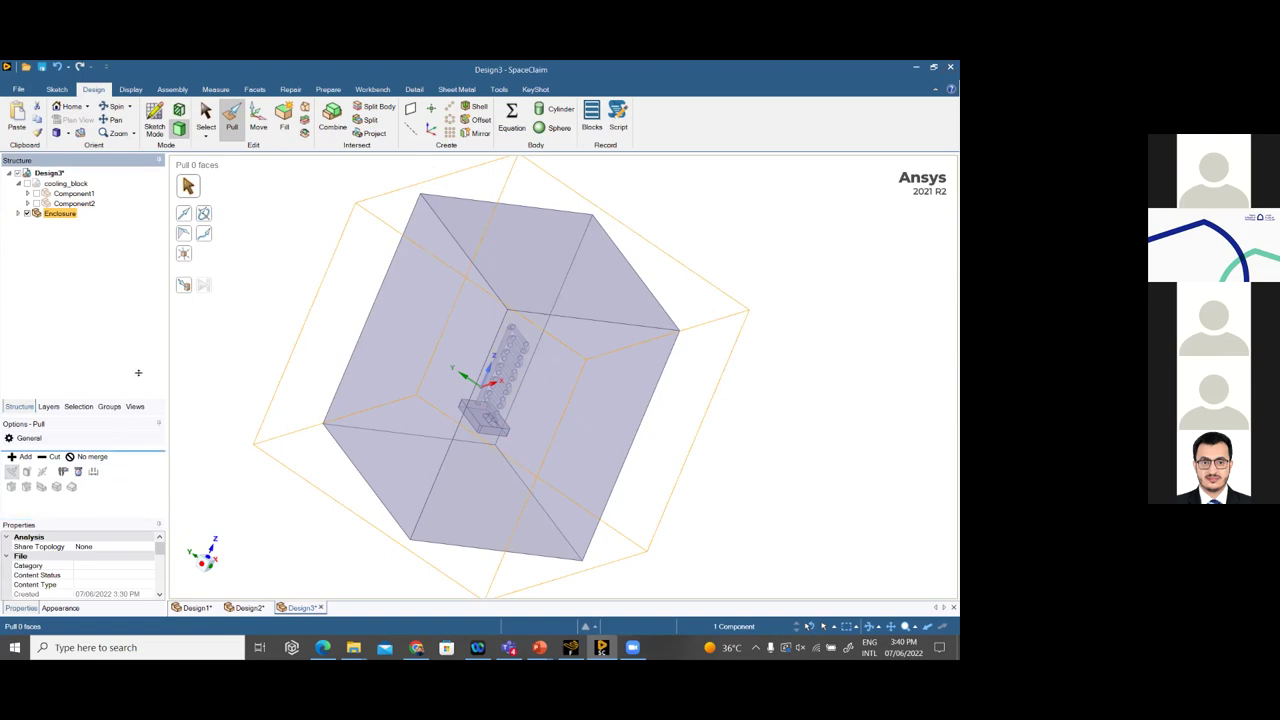
left_click_drag(137, 383, 137, 385)
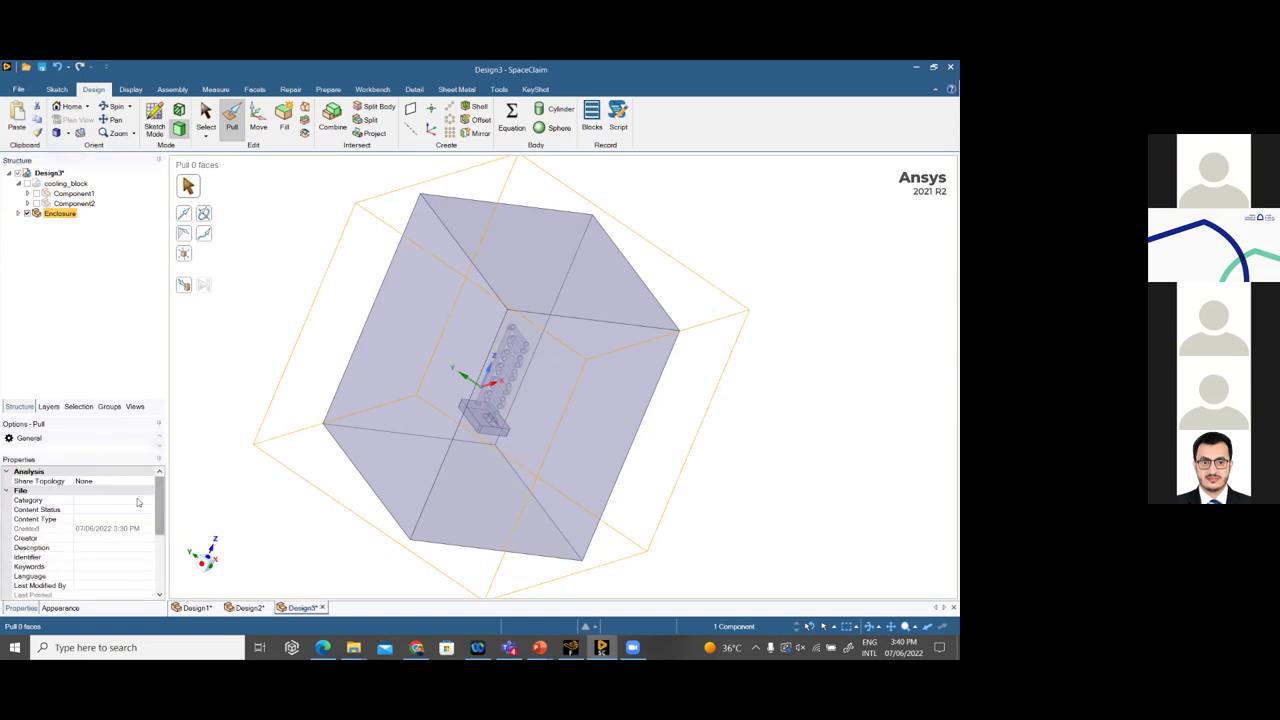
left_click_drag(154, 502, 153, 567)
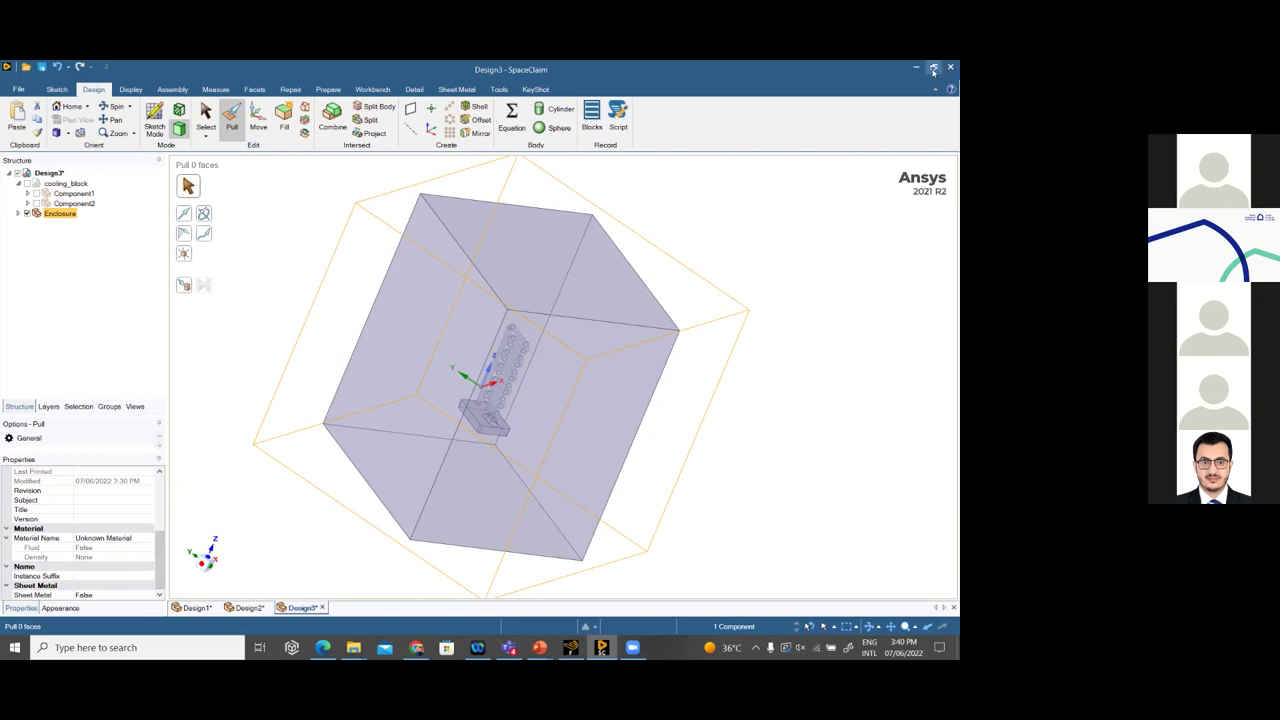
key("super+d")
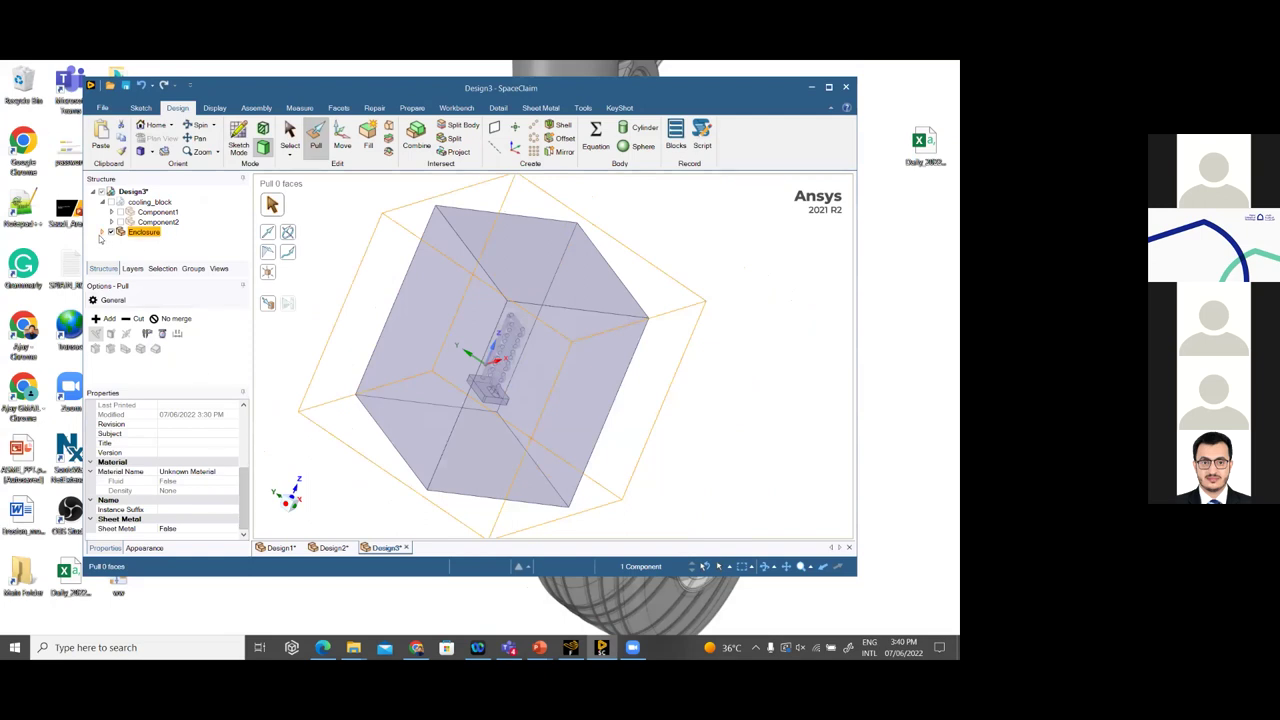
Review the cushion and material properties of the body inside the Enclosure component, recheck the component's properties, and maximize the window
left_click(143, 231)
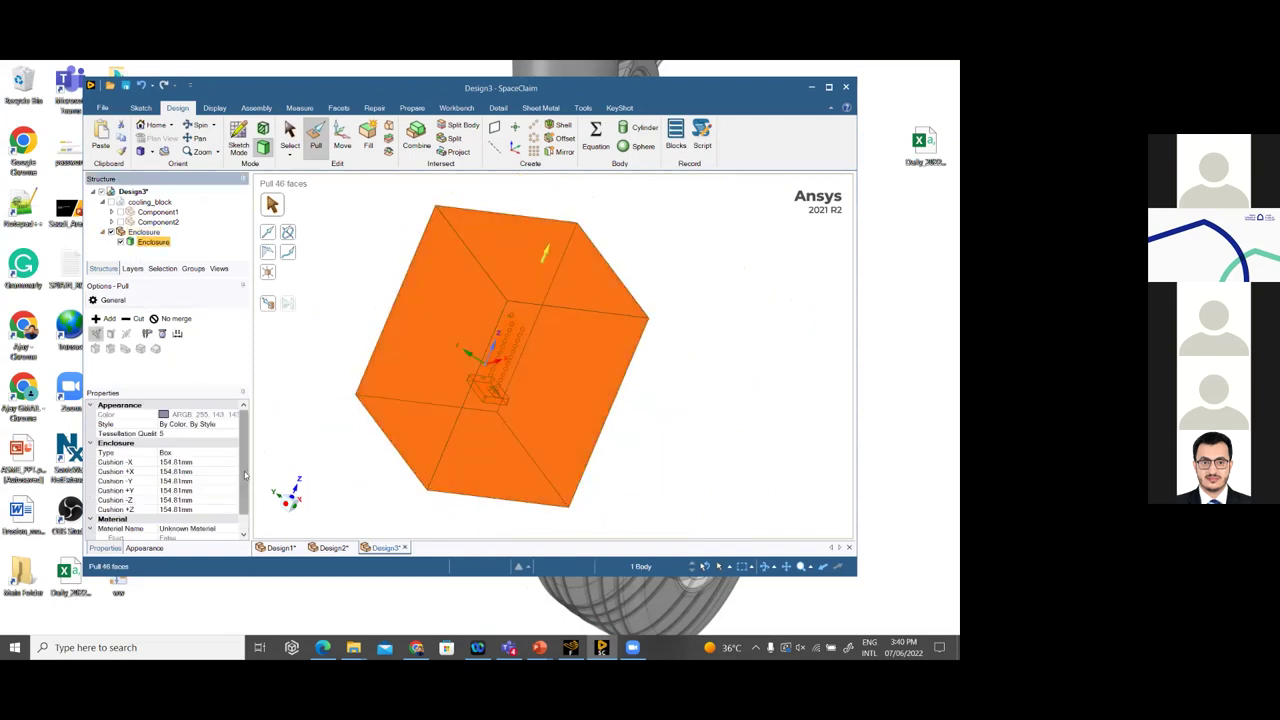
scroll(237, 519, "down", 1)
scroll(237, 519, "up", 1)
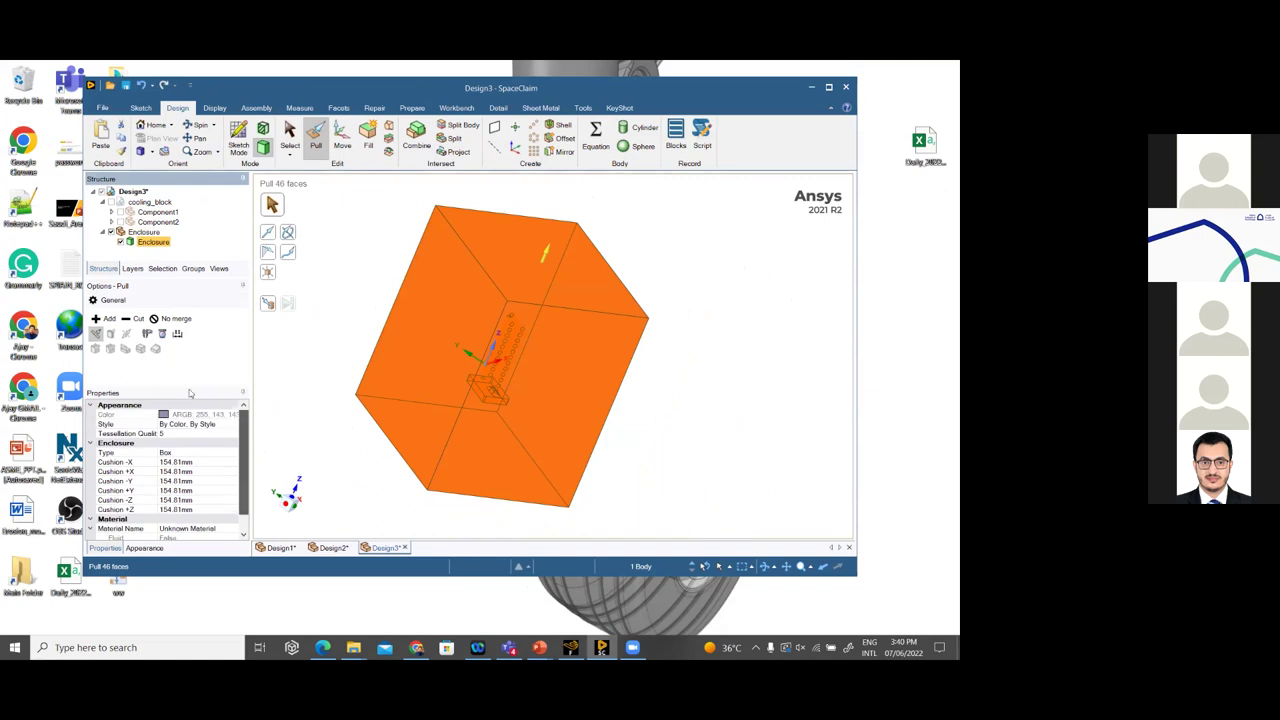
left_click(143, 231)
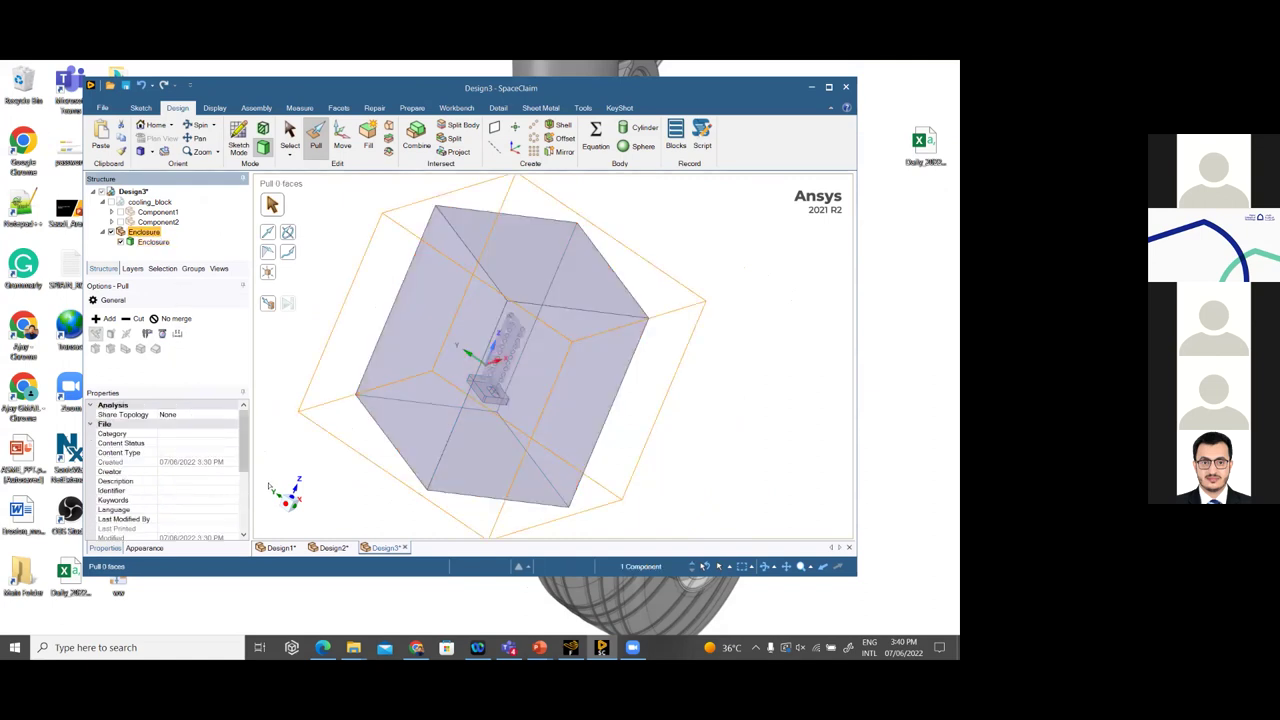
left_click_drag(246, 448, 240, 511)
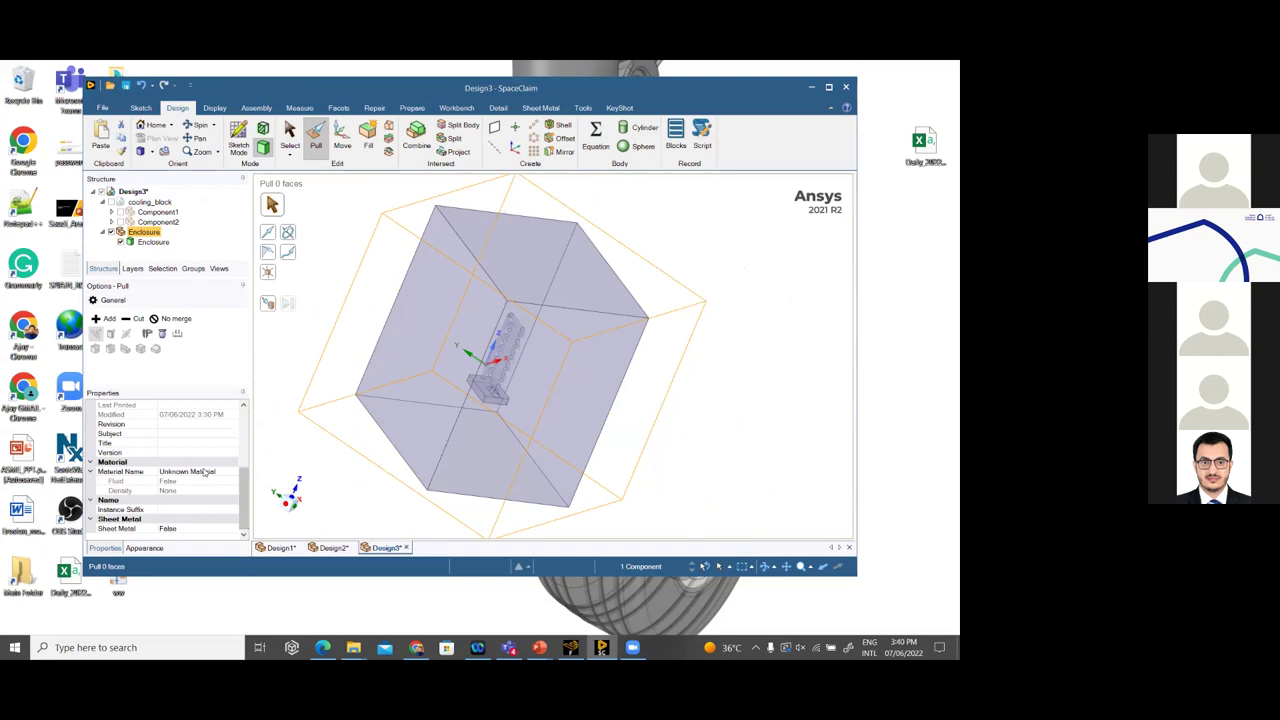
scroll(200, 482, "up", 5)
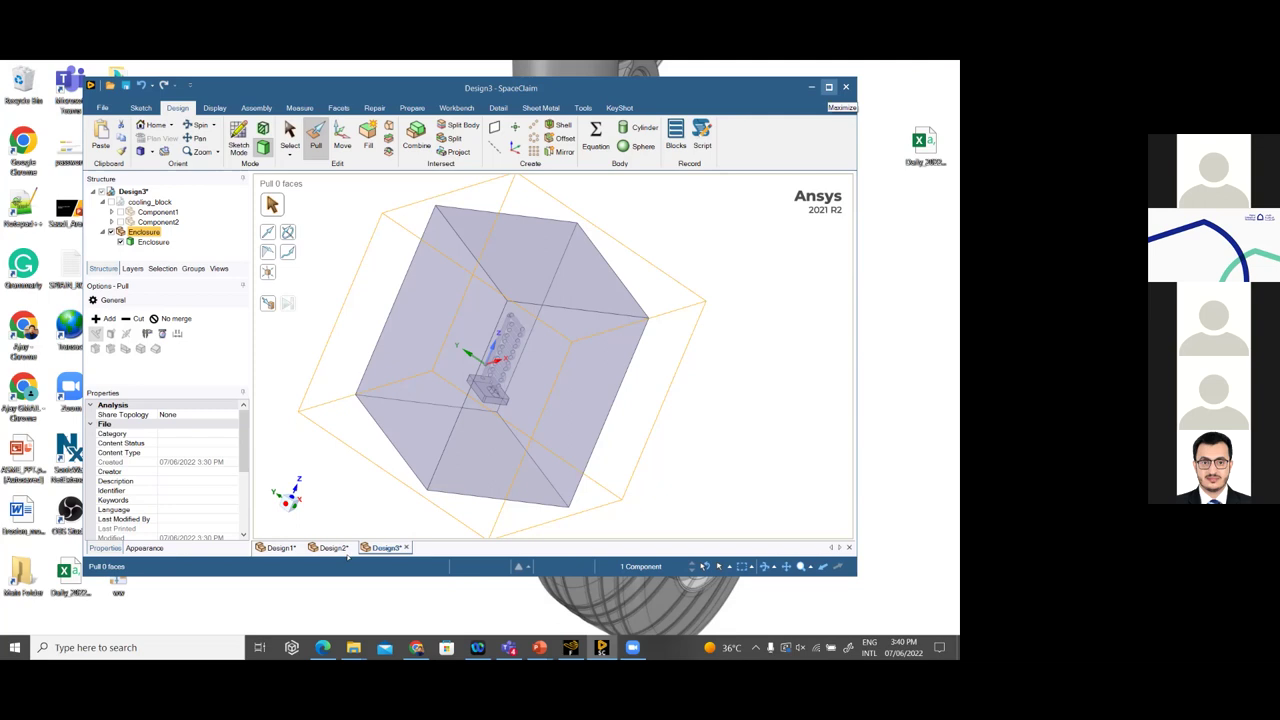
left_click(828, 87)
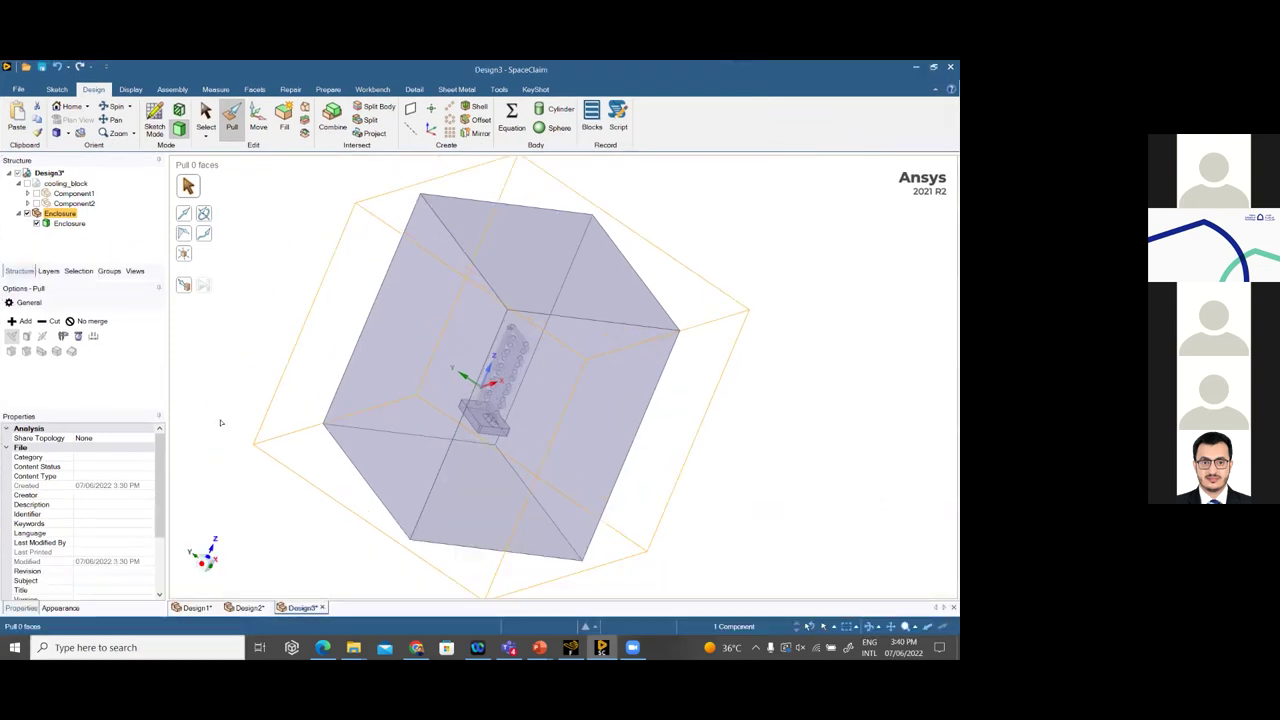
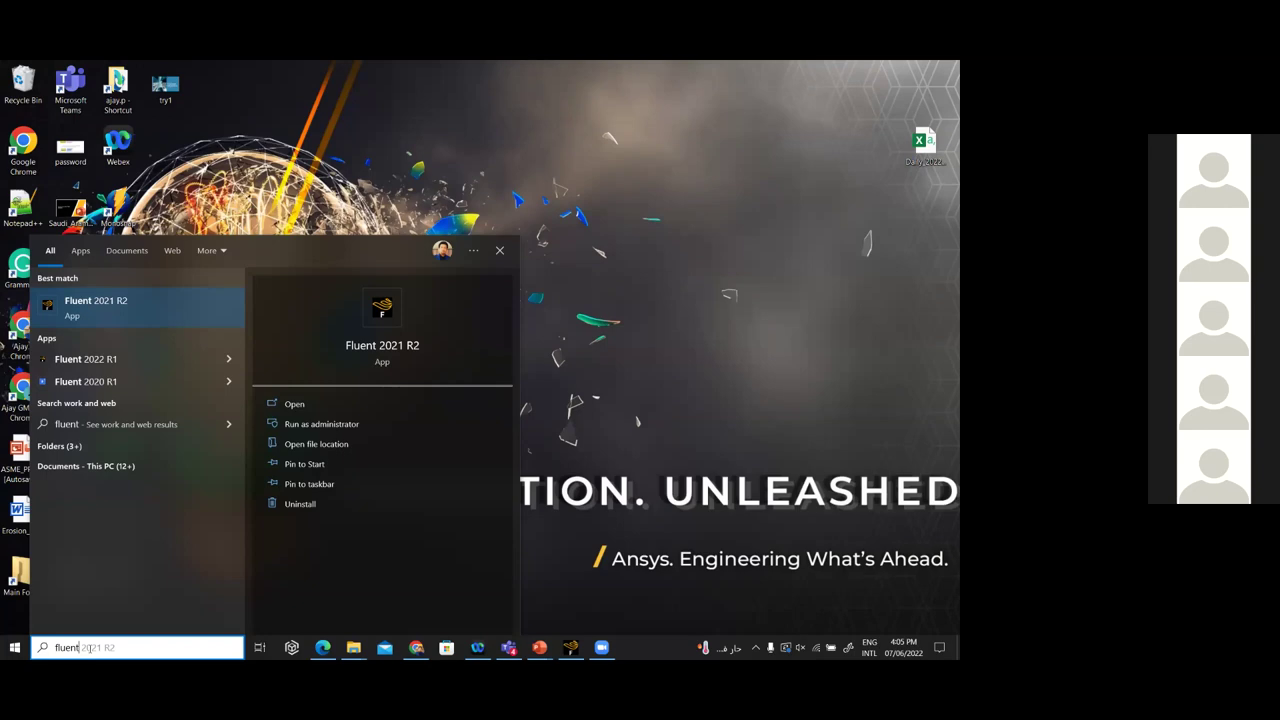
Launch Fluent 2021 R2, compare the launcher's Solution options, and select Meshing mode
key("Return")
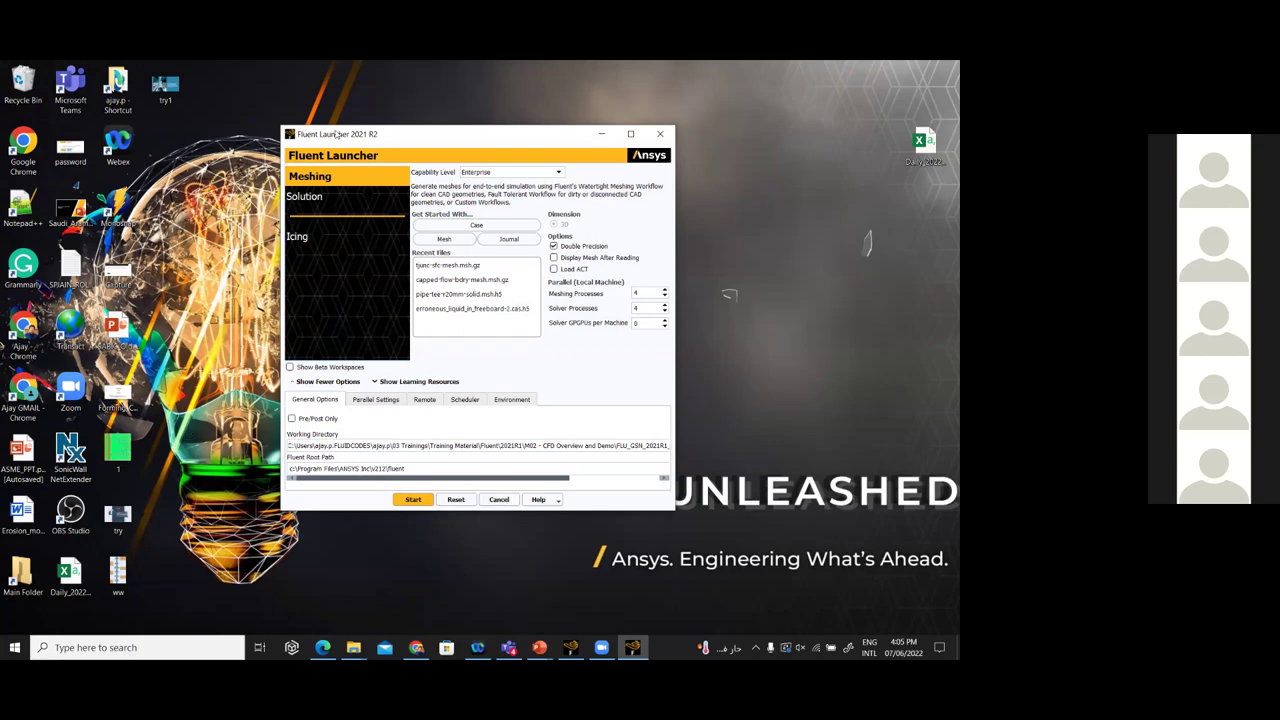
left_click_drag(338, 134, 272, 130)
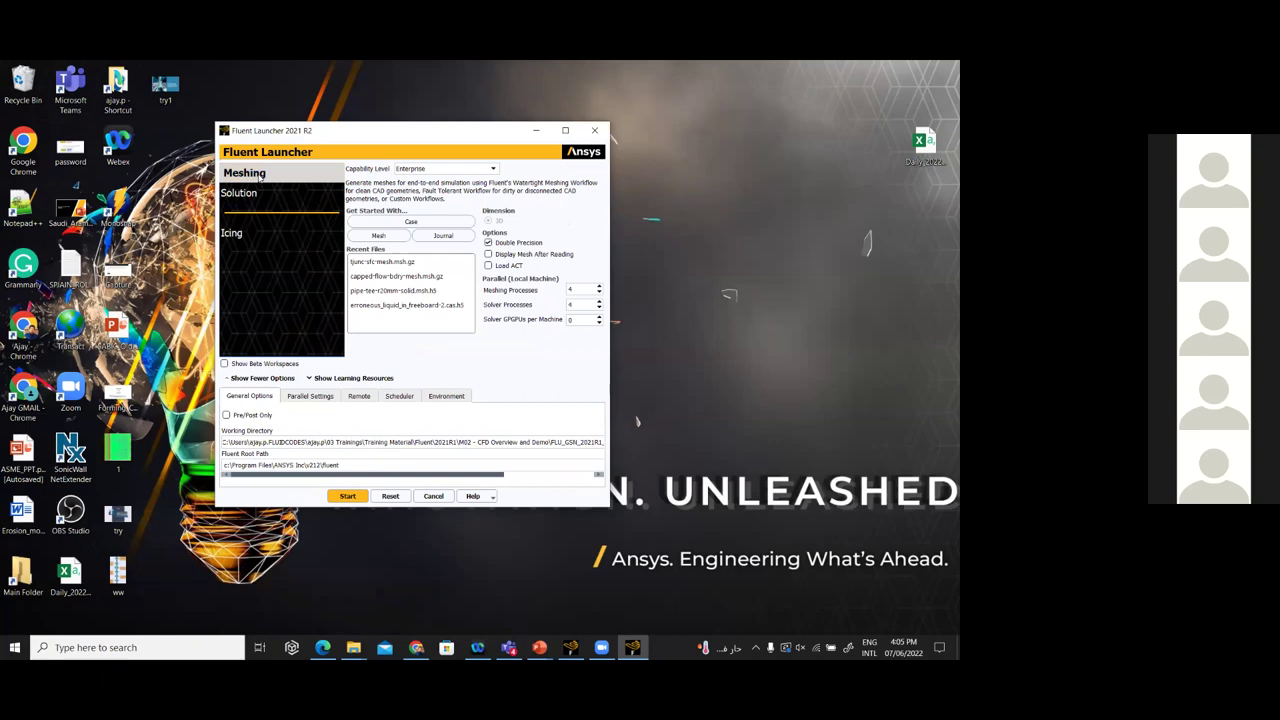
left_click(236, 195)
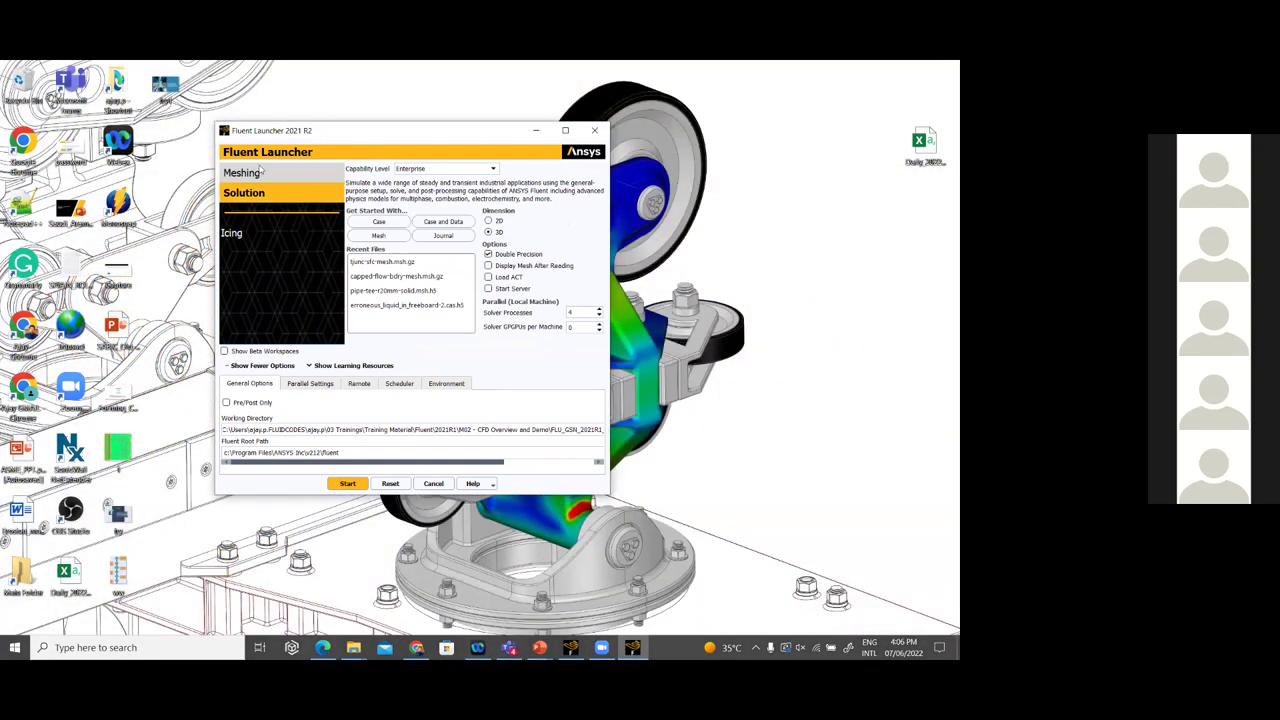
left_click(279, 170)
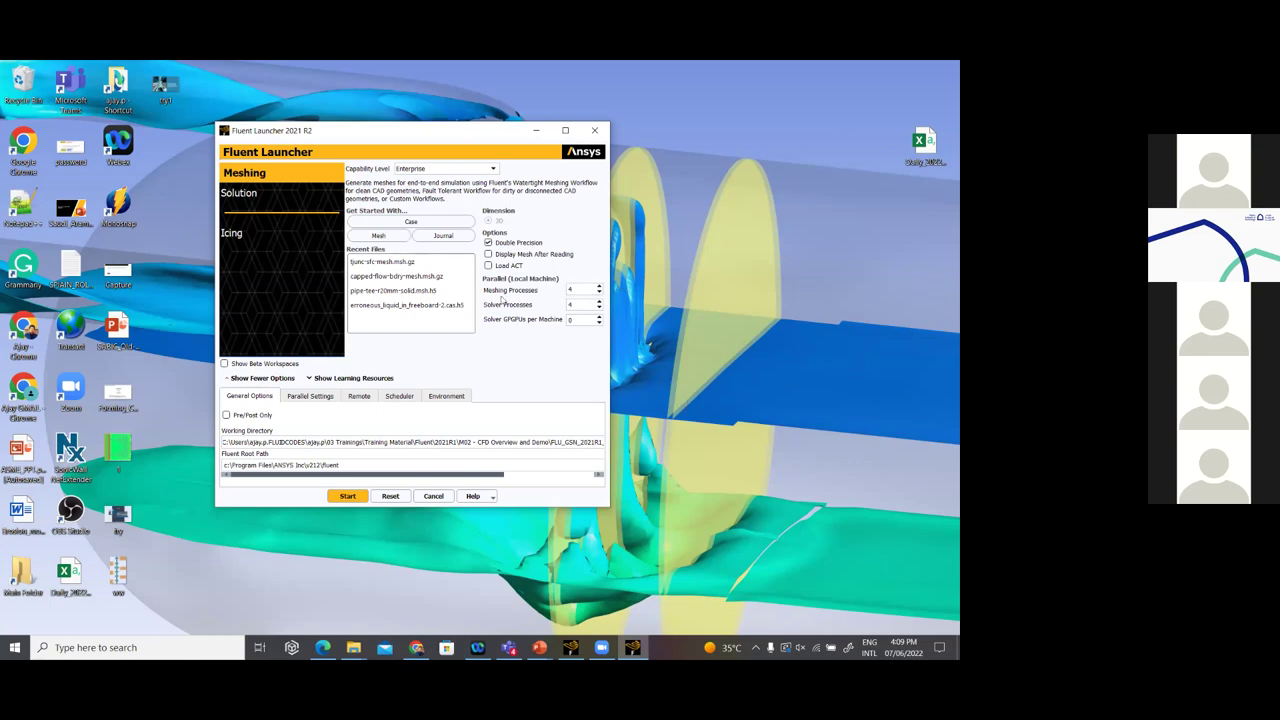
Review the process count, parallel settings and working directory, and start Fluent Meshing with 4 meshing processes
double_click(575, 292)
type("8")
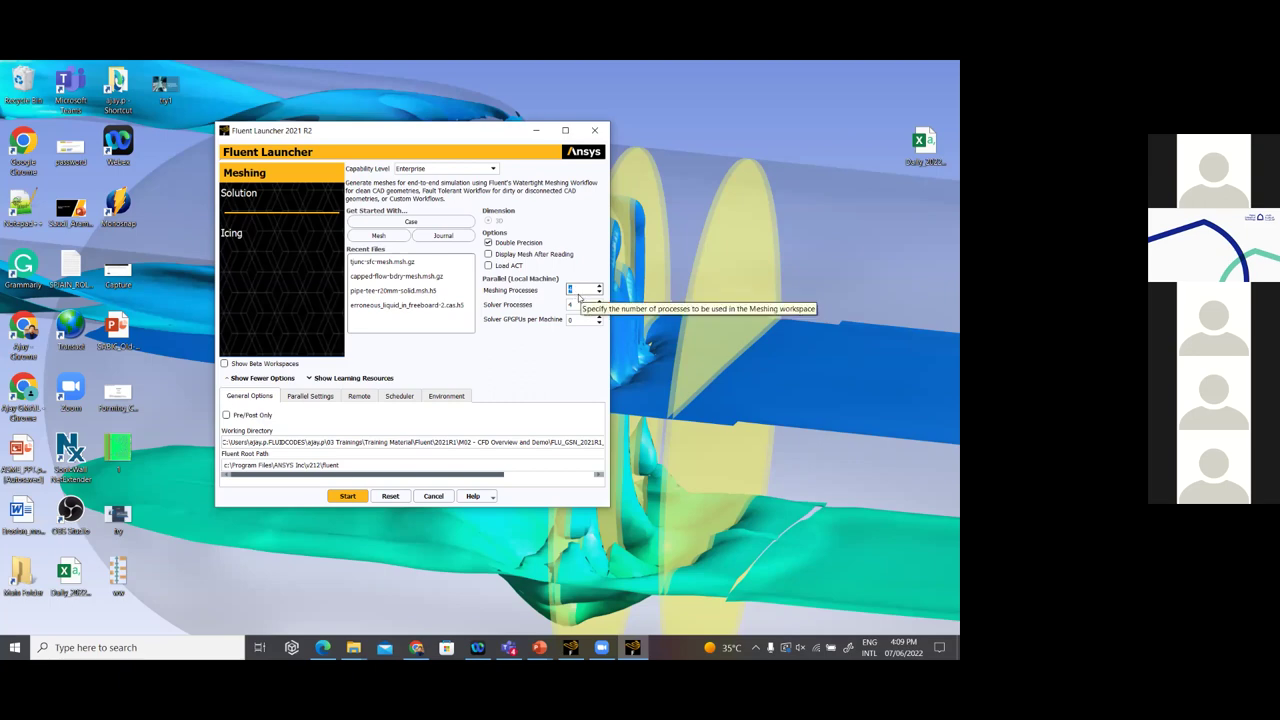
left_click(306, 399)
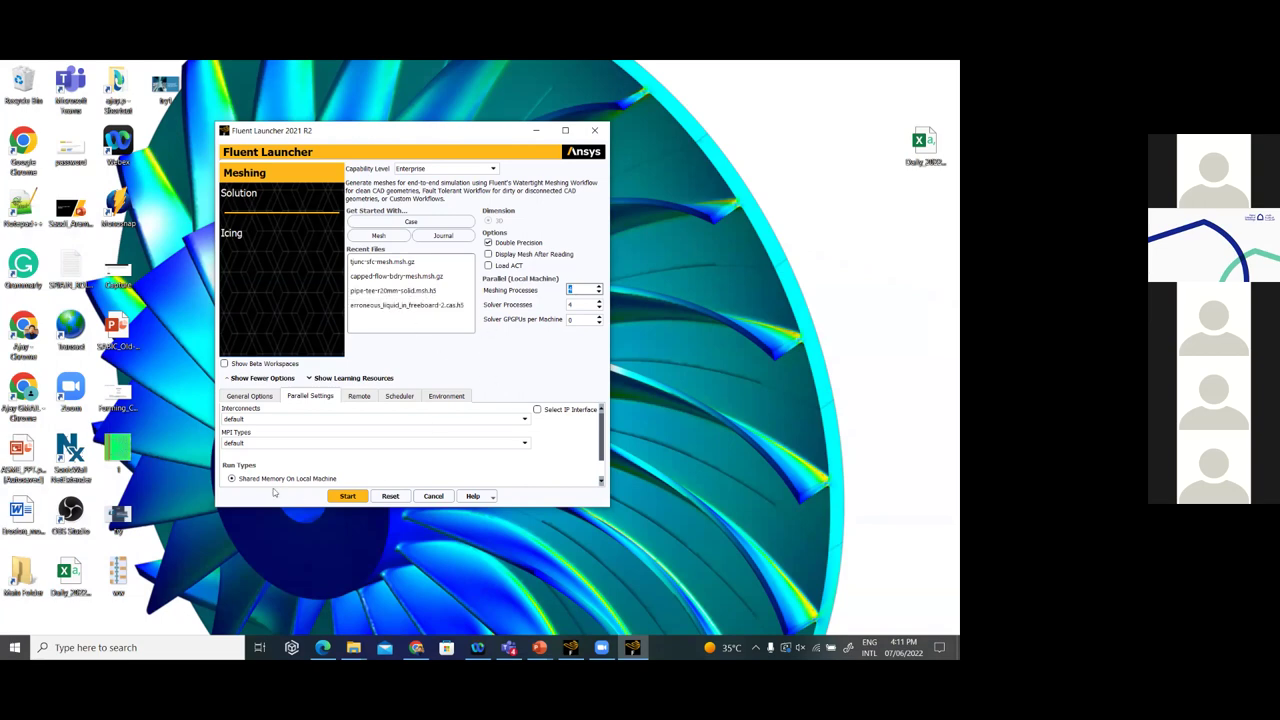
left_click(274, 397)
left_click_drag(518, 442, 610, 443)
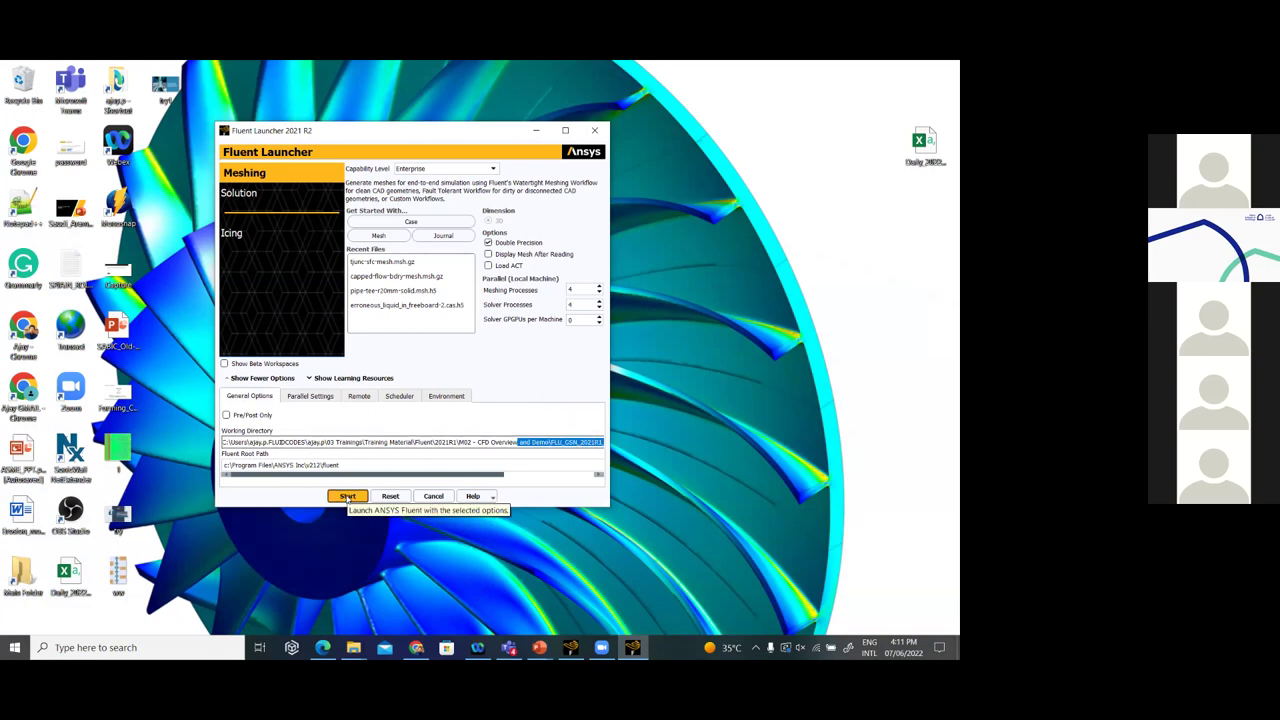
left_click(346, 495)
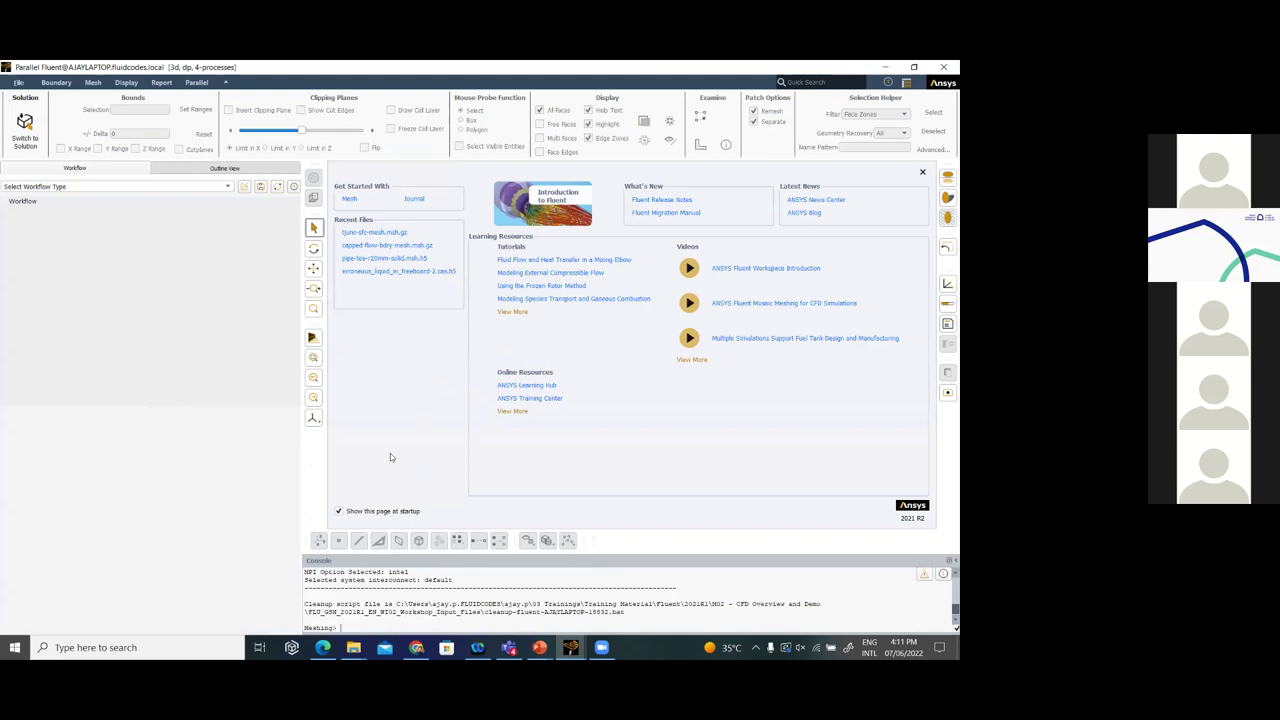
Load the Watertight Geometry workflow and import the CAD file pipe-tee-r20mm-solid.scdoc in mm
left_click(58, 187)
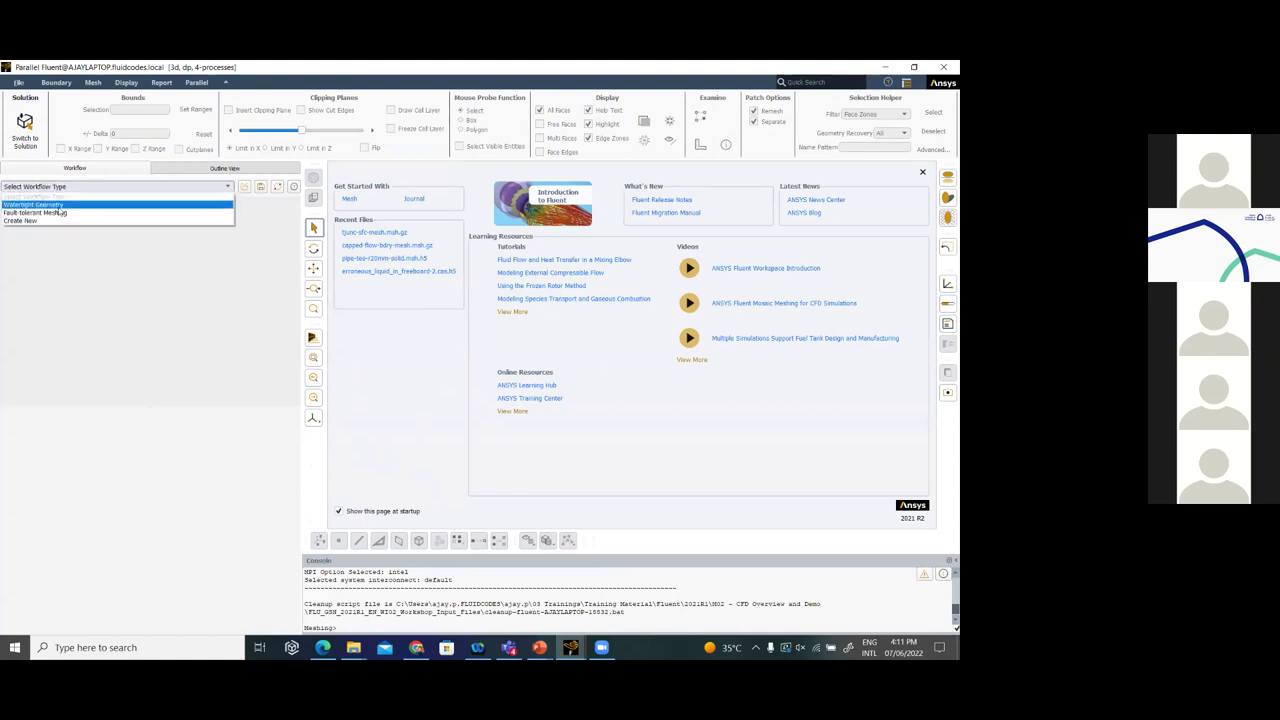
left_click(58, 210)
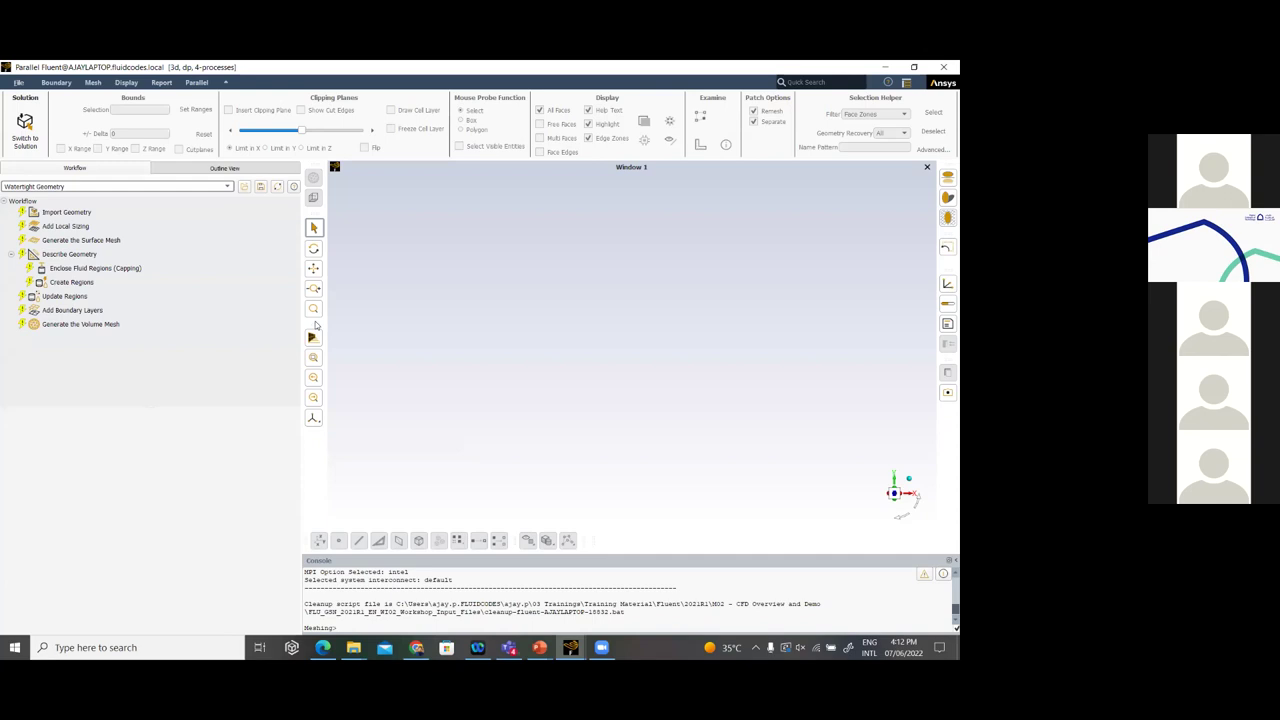
left_click(99, 214)
left_click(292, 470)
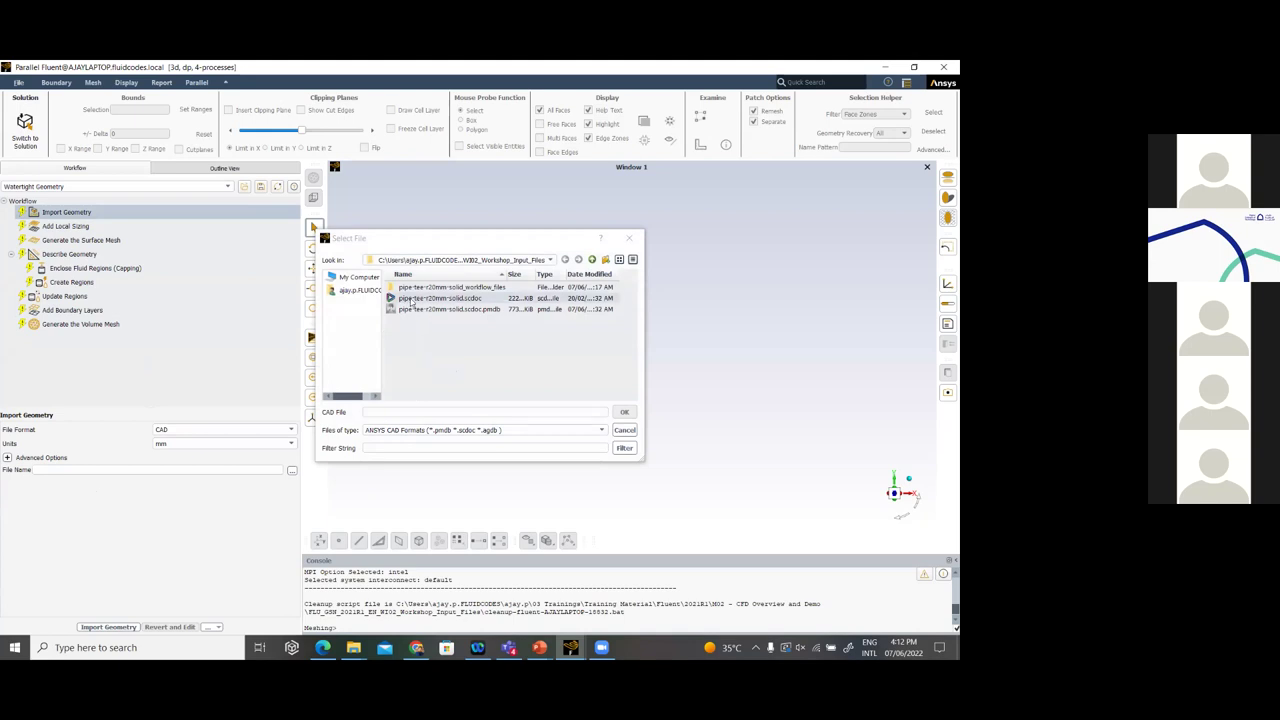
left_click(440, 298)
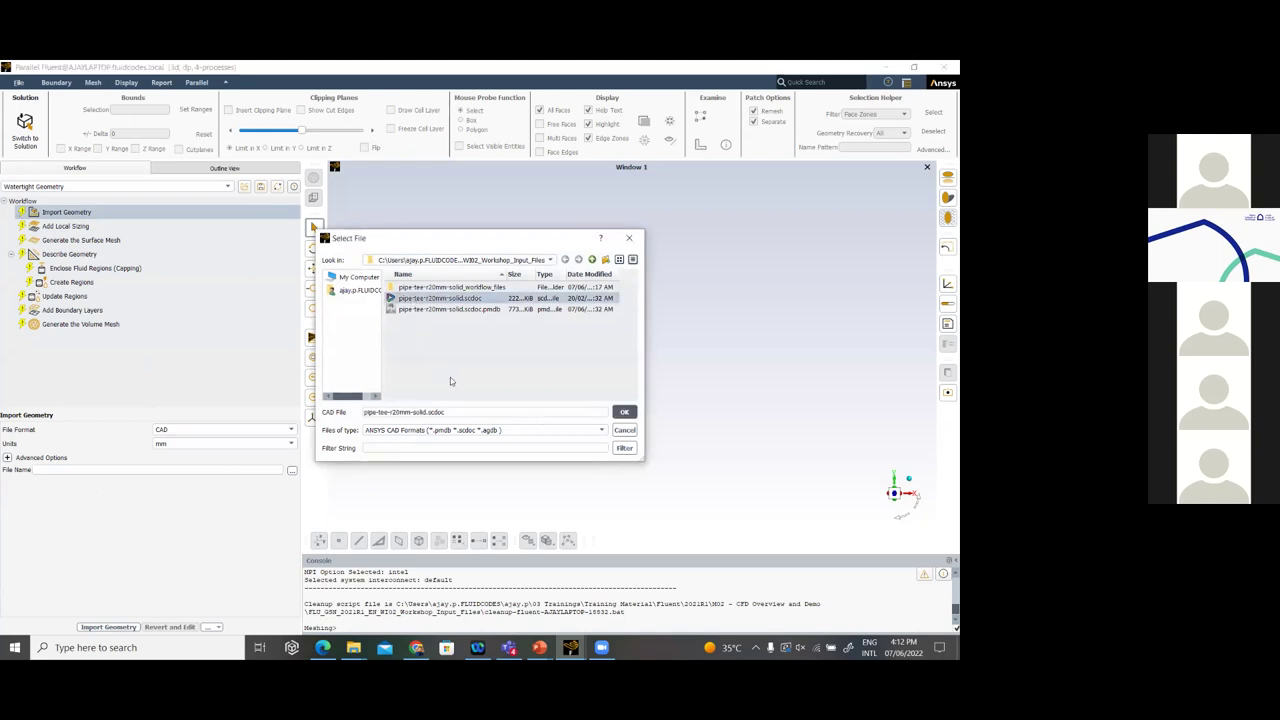
left_click(456, 431)
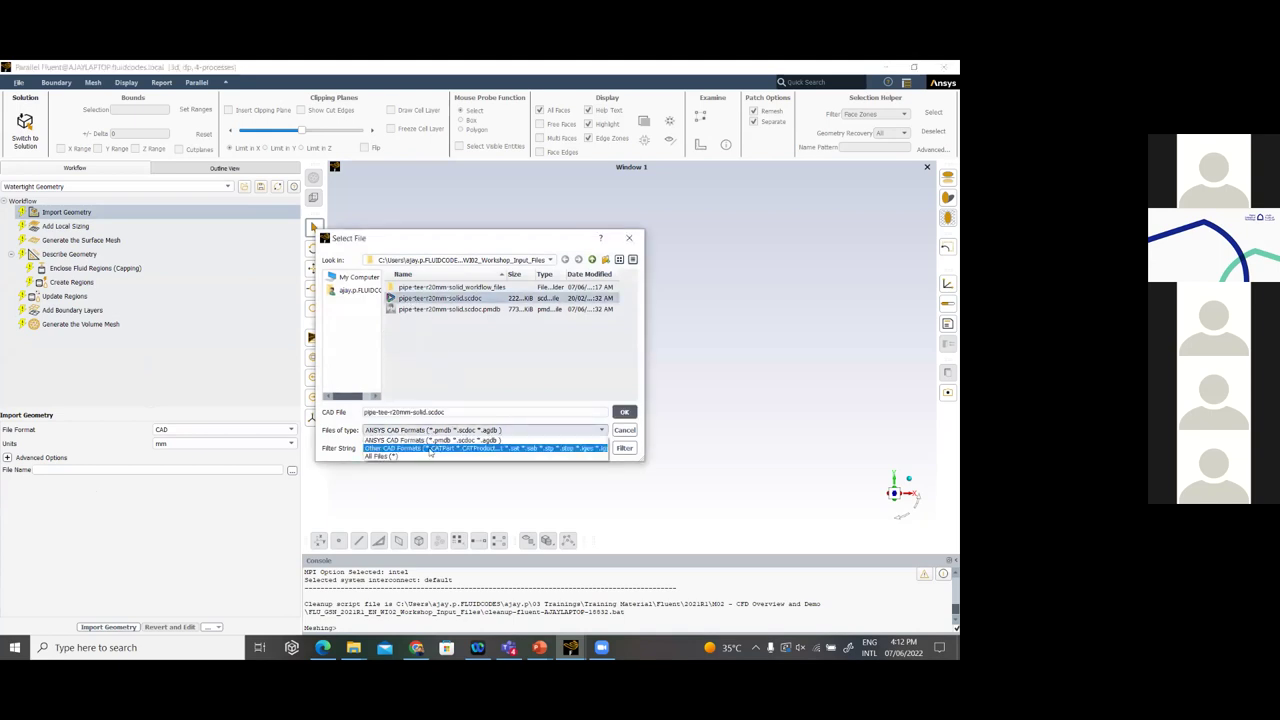
left_click(432, 440)
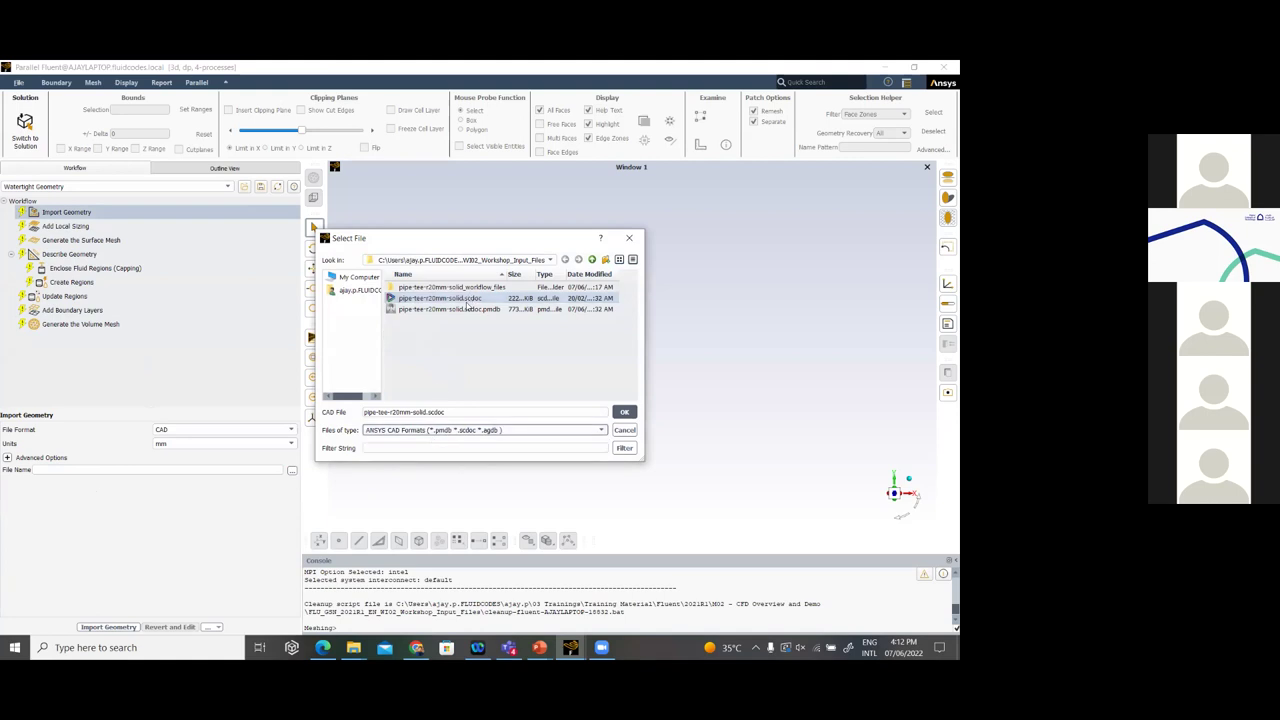
left_click(624, 411)
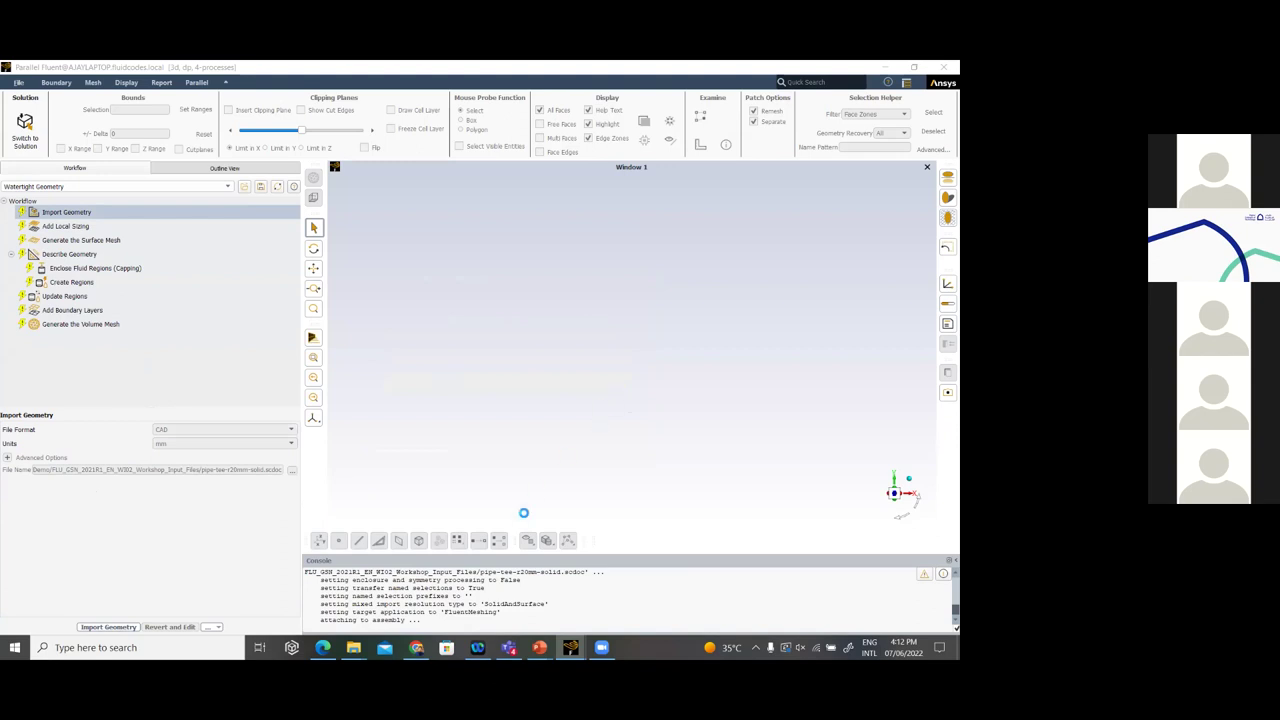
View the cooling-jacket volume mesh in the other Fluent session and return to the pipe-tee session
mouse_move(571, 648)
left_click(505, 590)
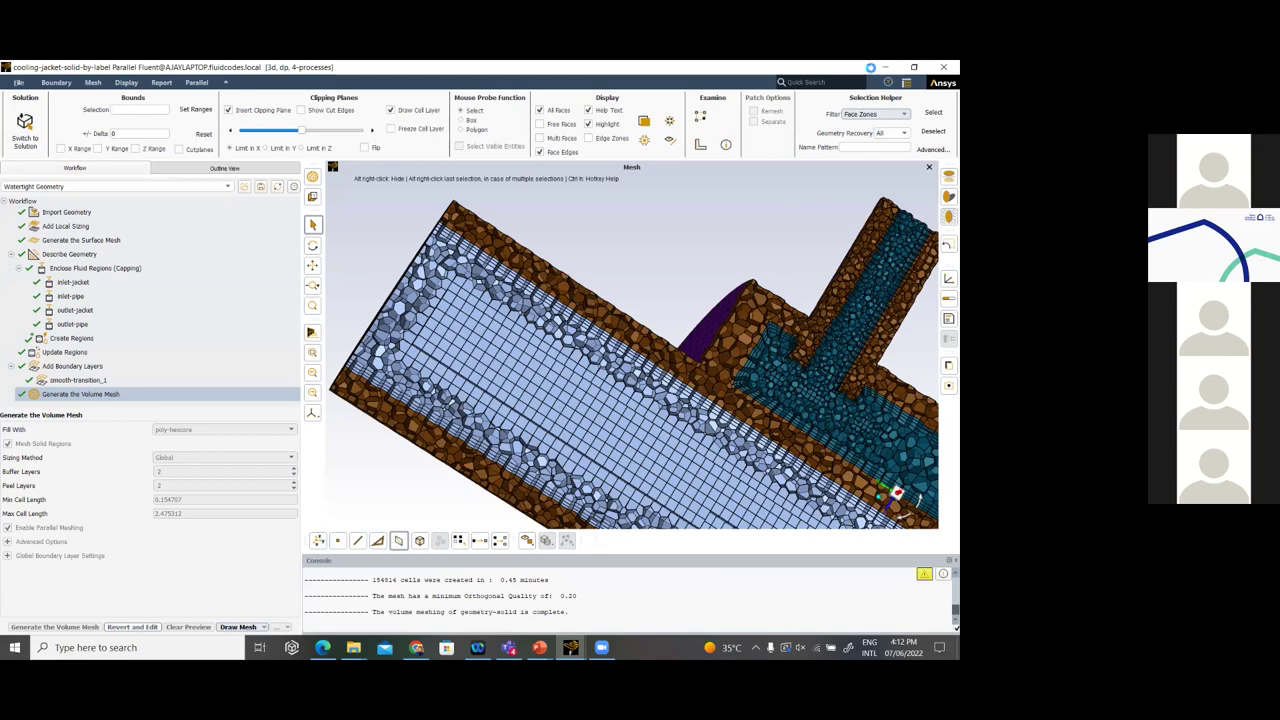
left_click(503, 645)
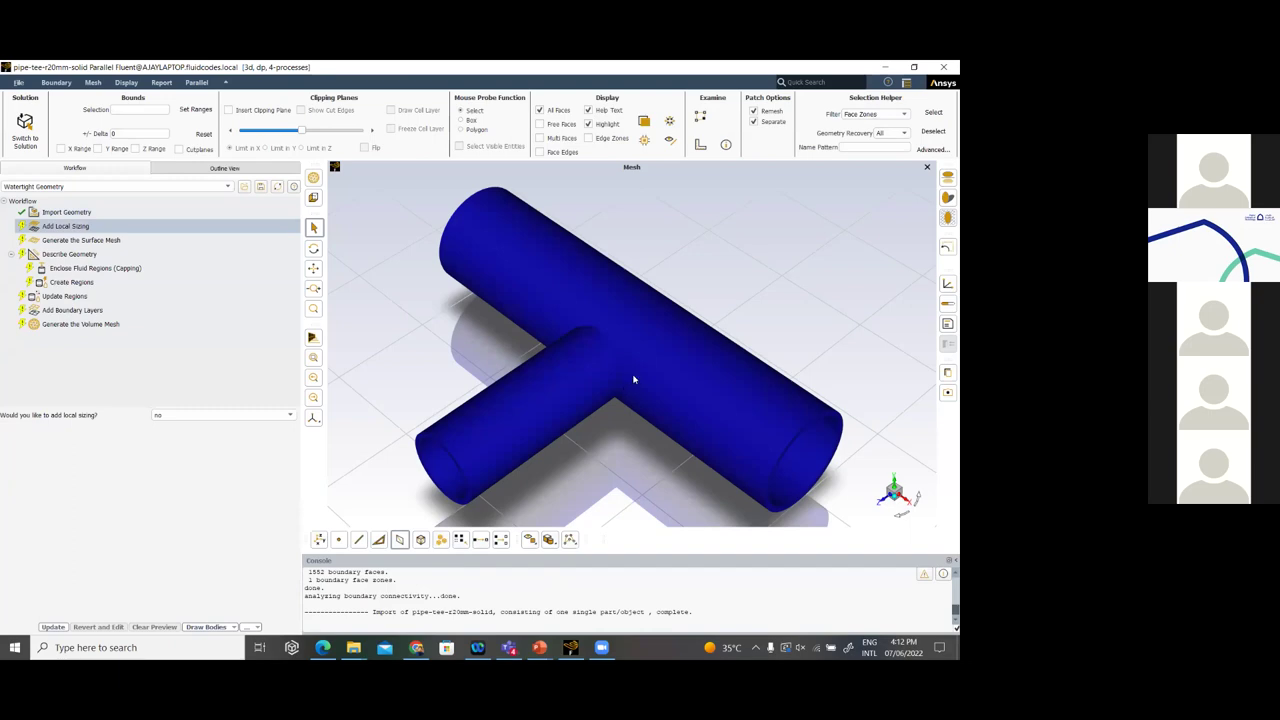
Turn off the reflections and the ground grid in the pipe-tee geometry display
left_click_drag(673, 386, 720, 320)
left_click(948, 178)
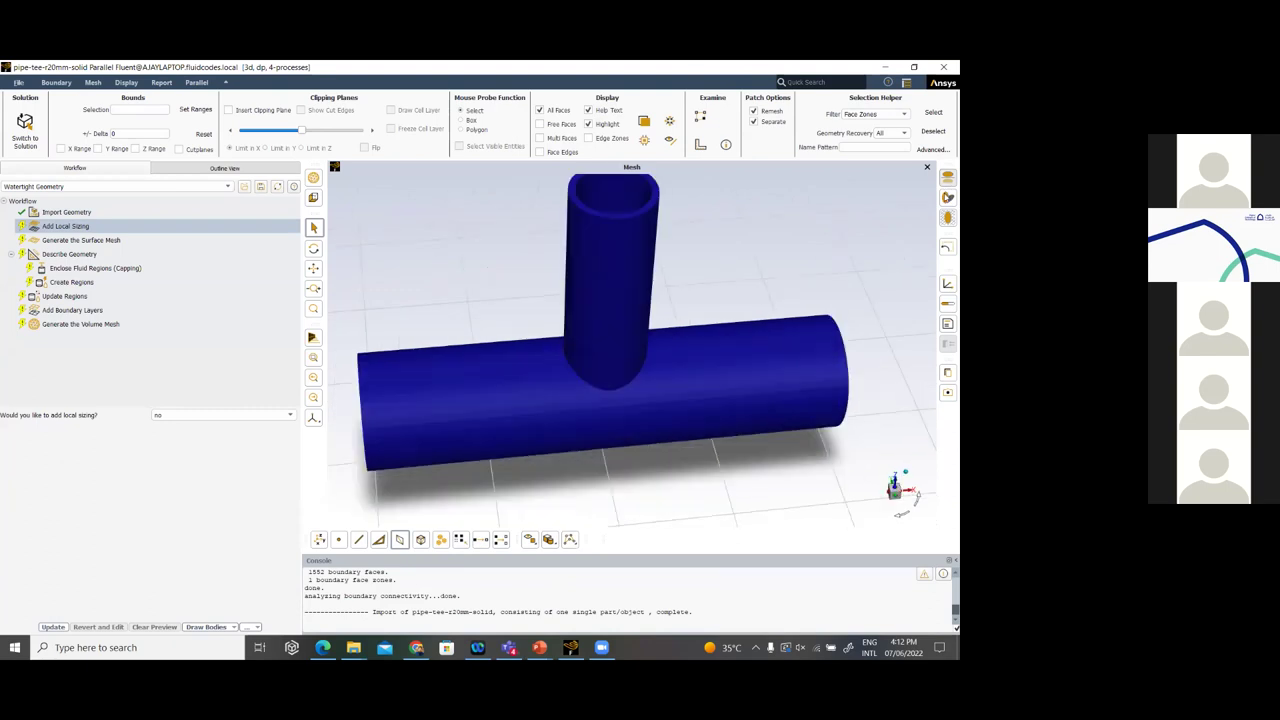
left_click(947, 218)
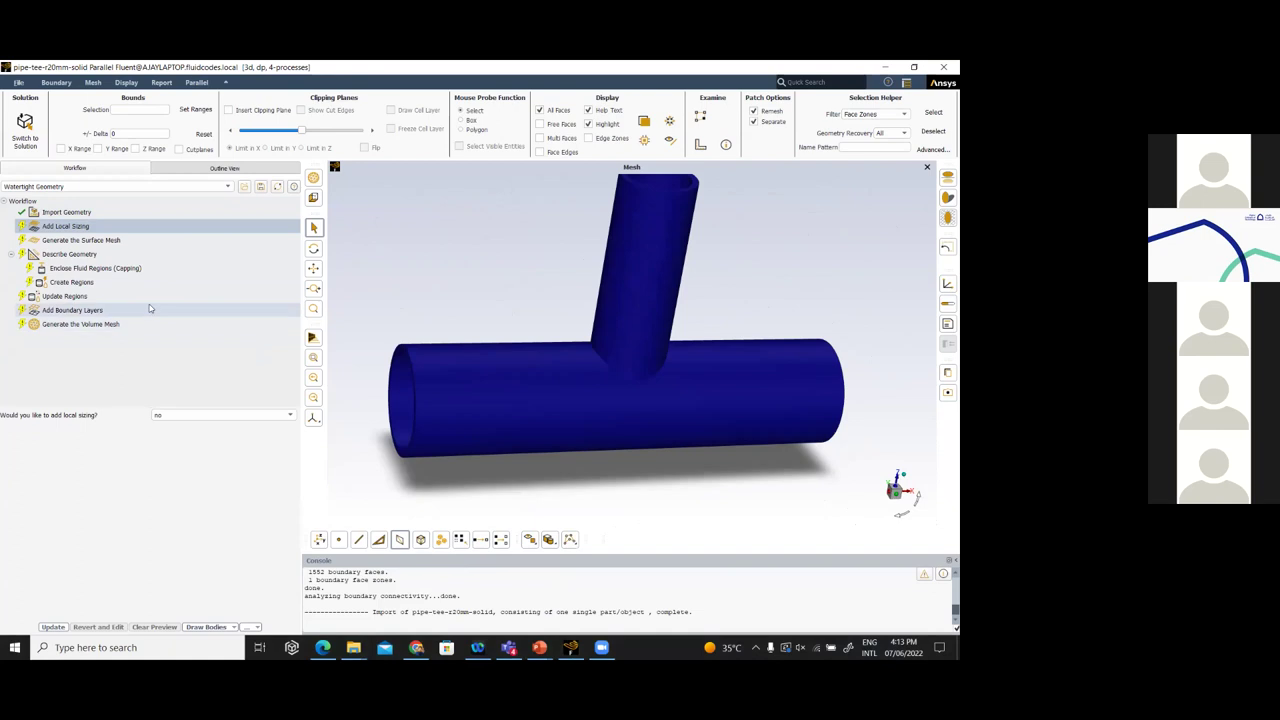
Complete the local sizing task without adding any sizing, and generate the pipe-tee's surface mesh with the default size settings
left_click(80, 227)
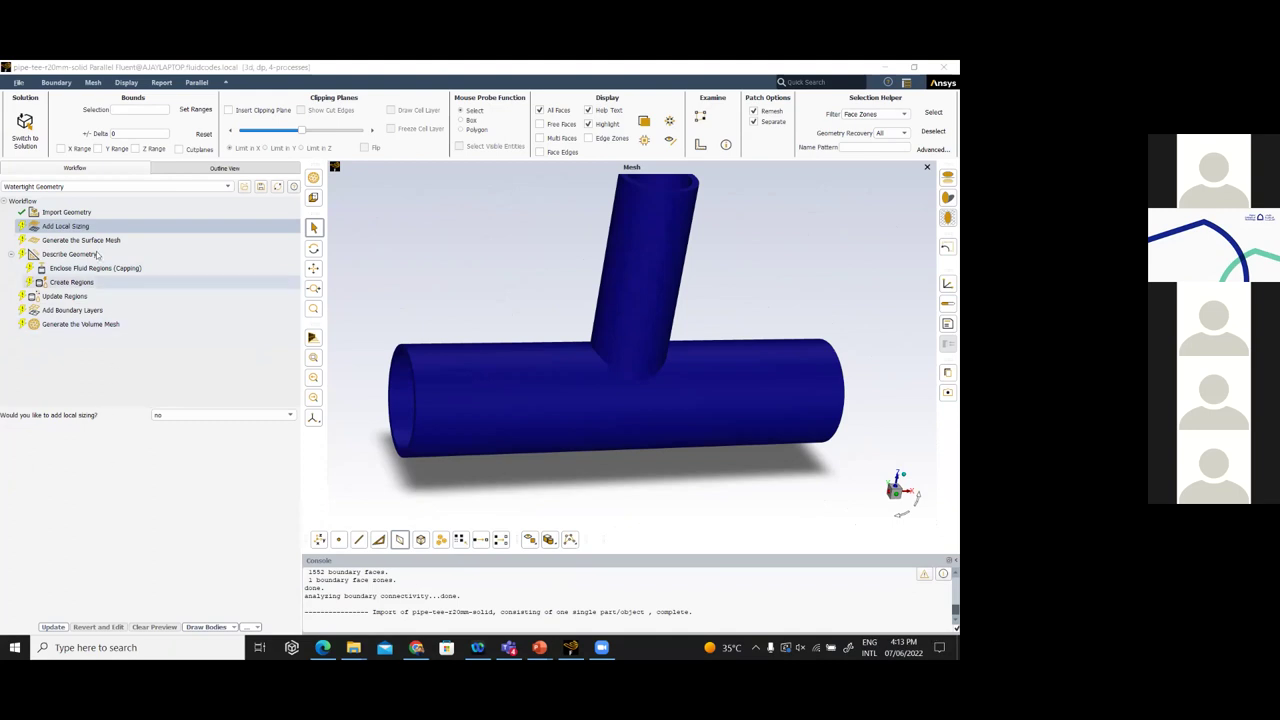
left_click(52, 626)
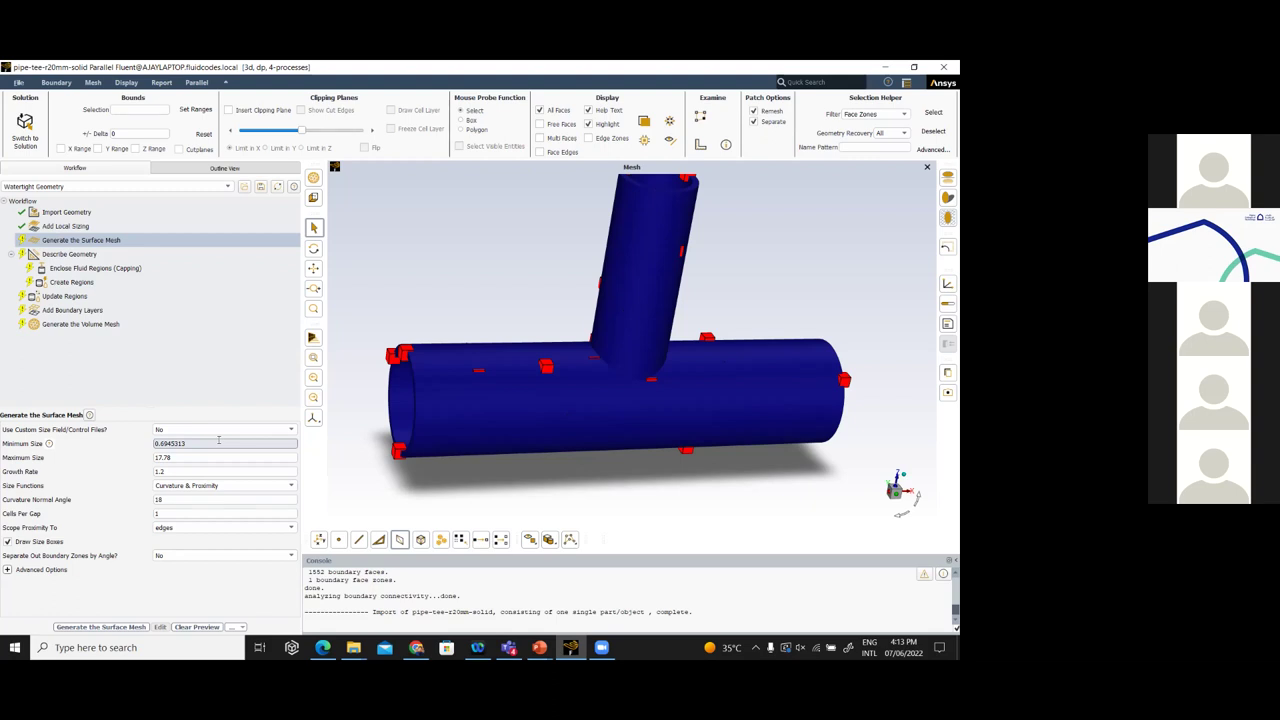
left_click(94, 627)
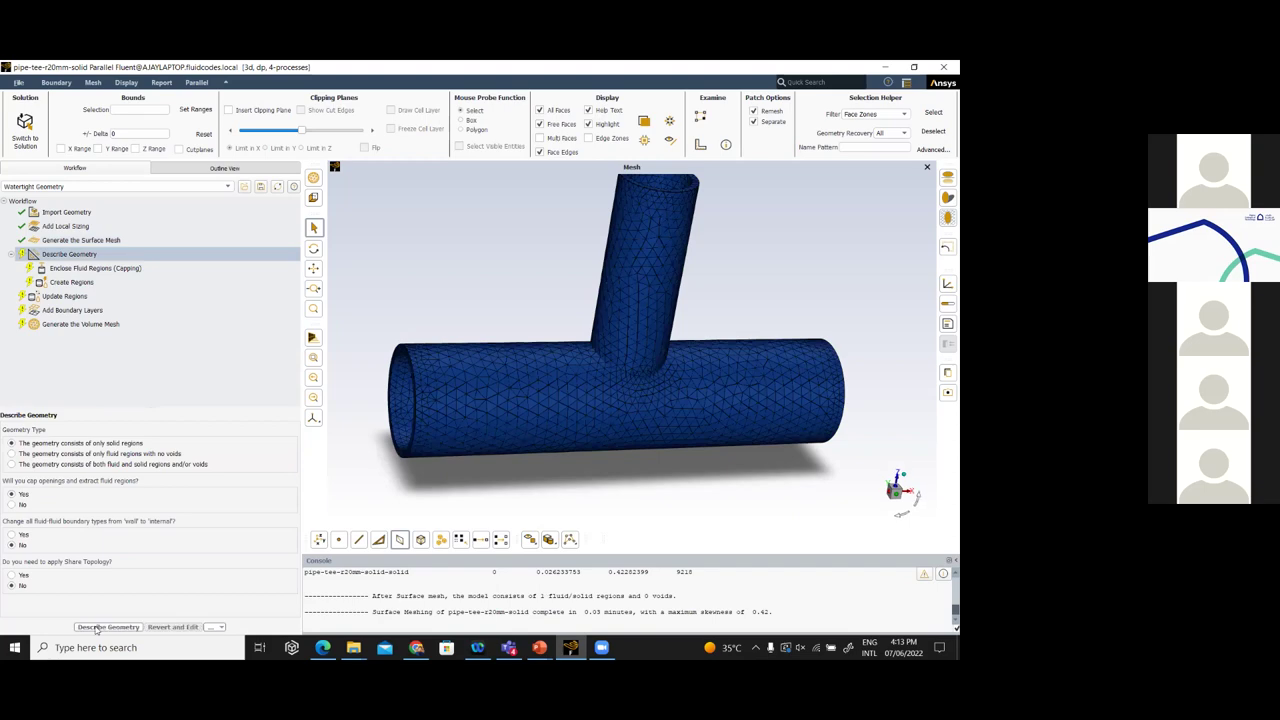
left_click_drag(512, 427, 360, 302)
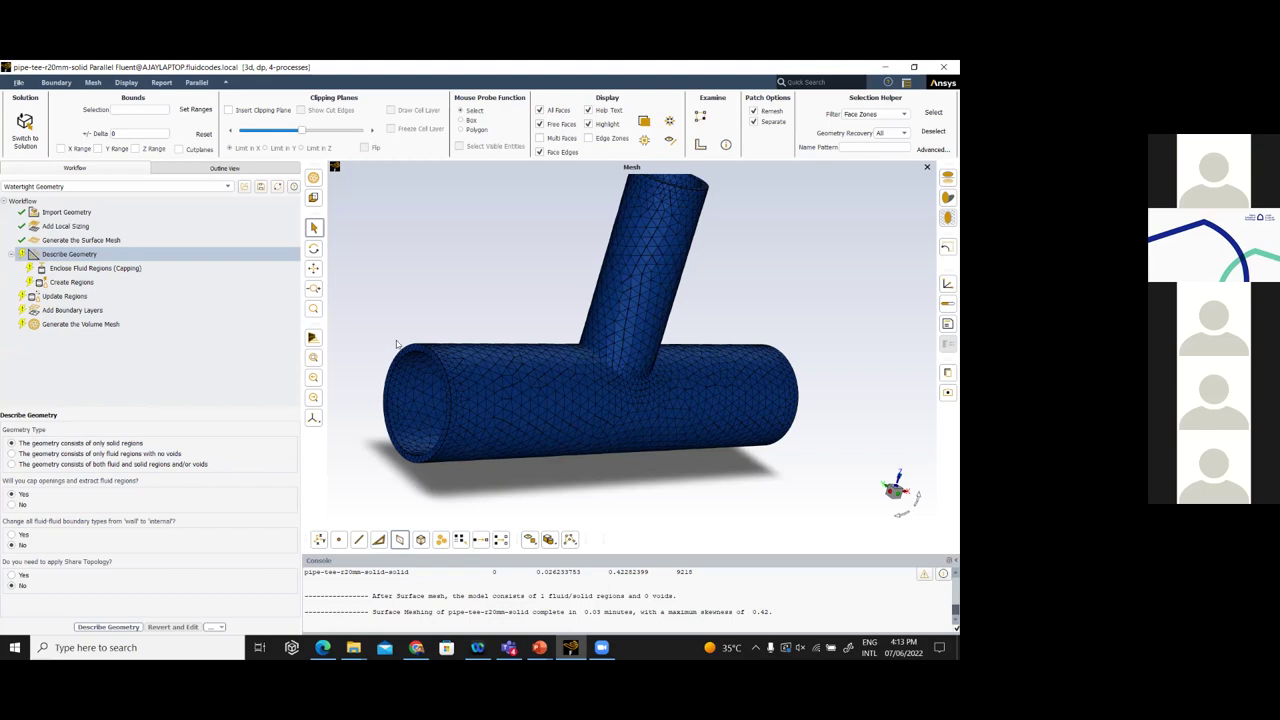
left_click_drag(490, 418, 482, 481)
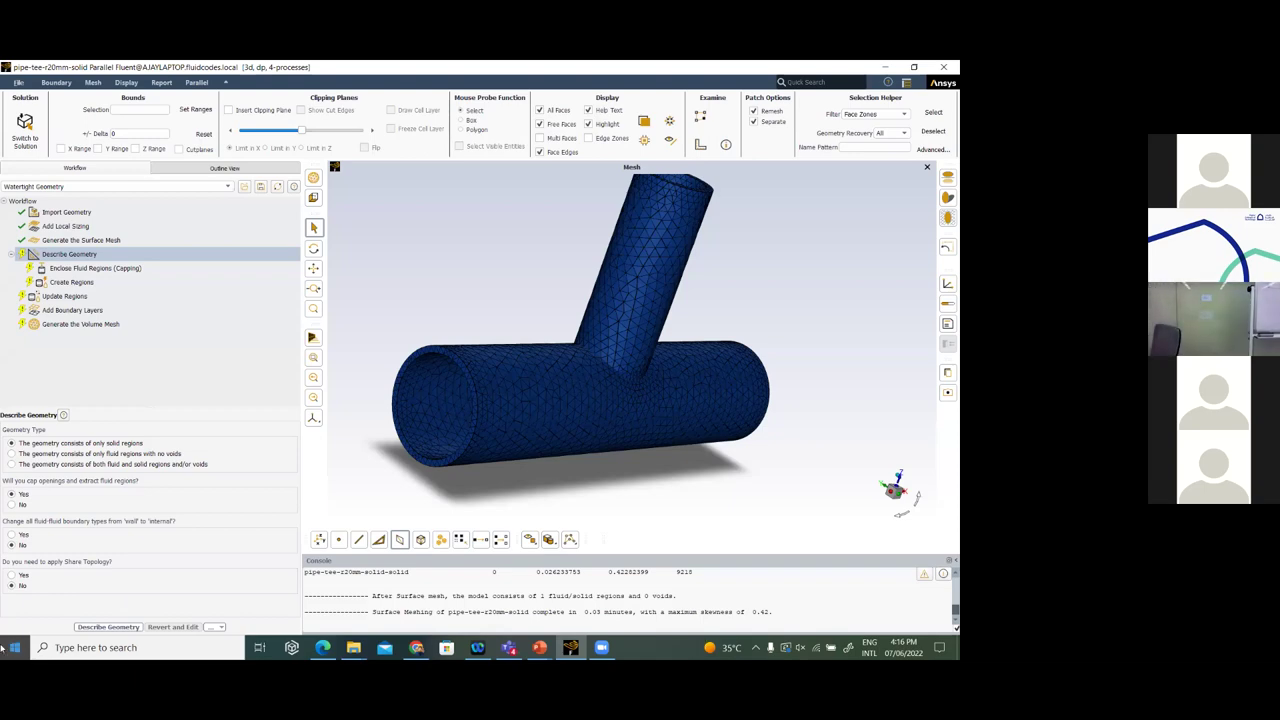
Switch to PowerPoint, create a blank presentation, and delete the title and subtitle placeholders from its first slide
left_click(180, 647)
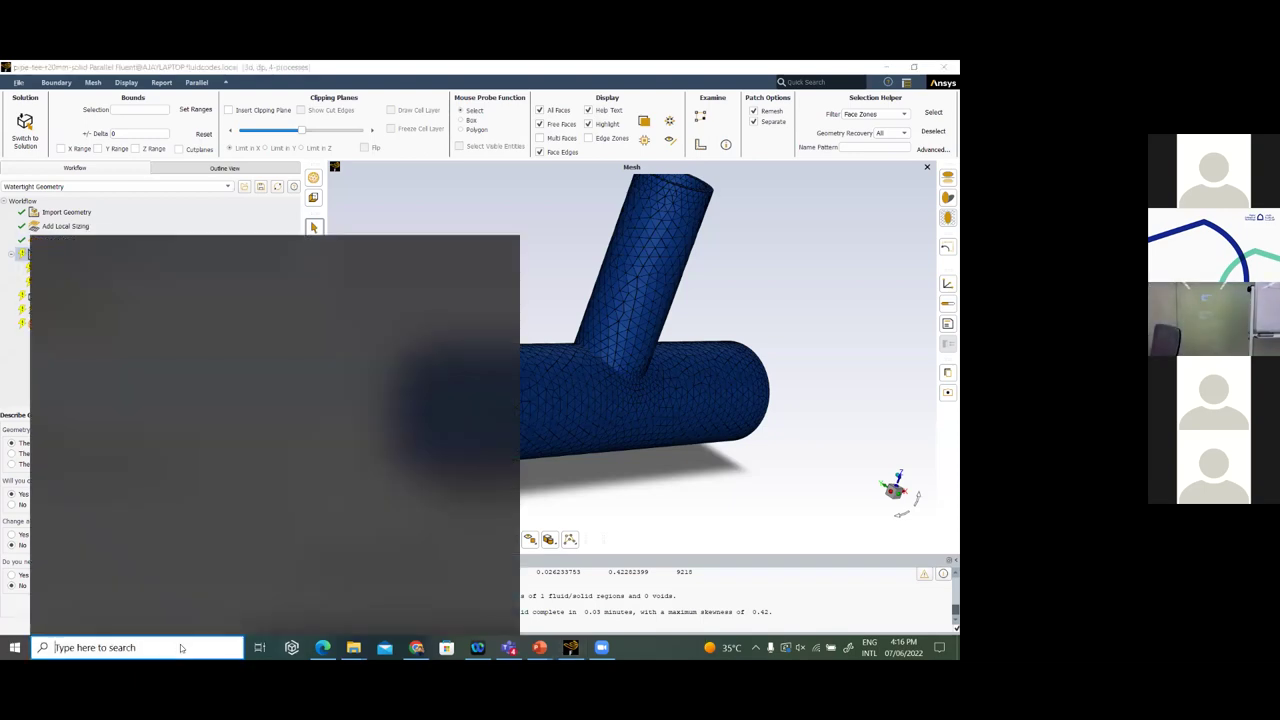
type("sn")
key("BackSpace")
key("BackSpace")
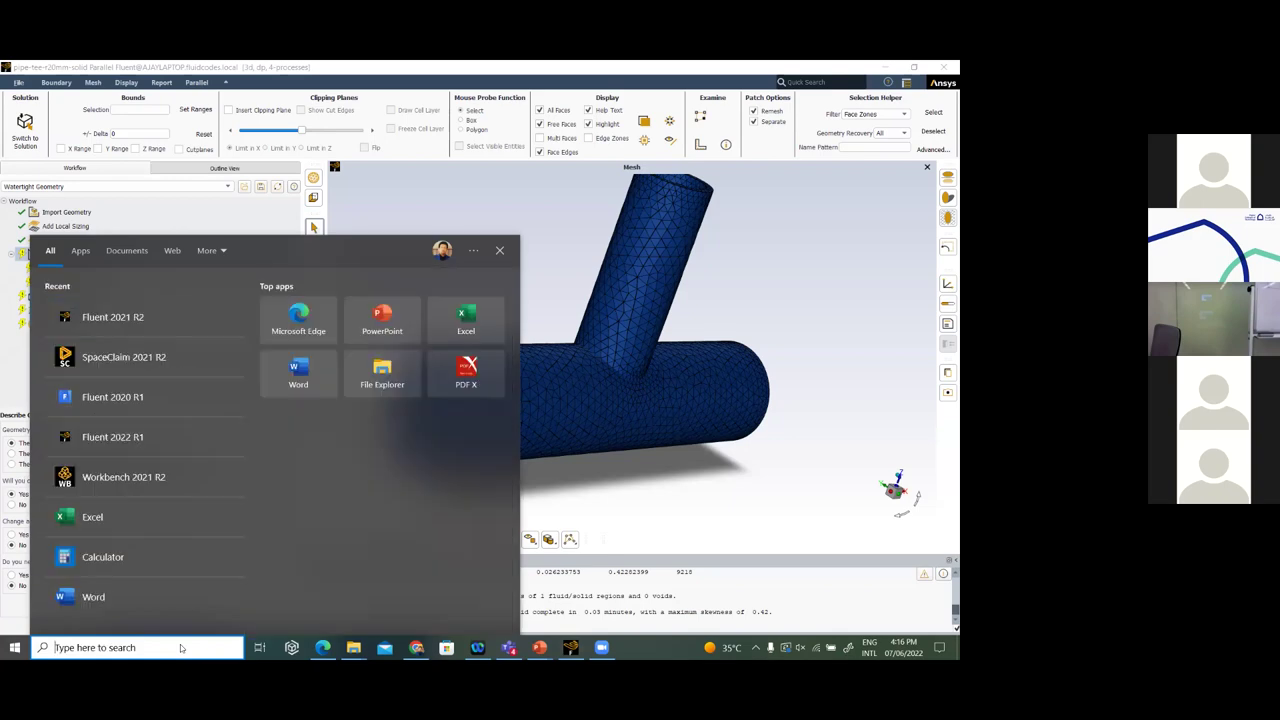
left_click(395, 322)
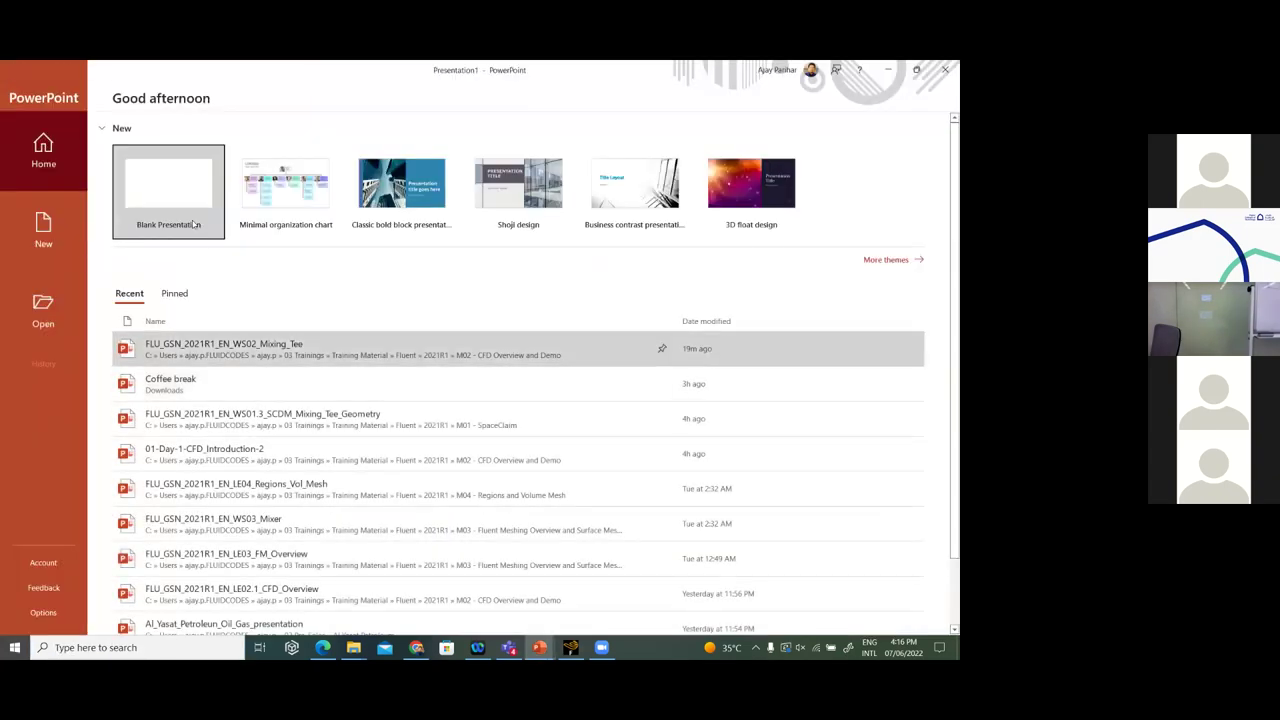
left_click(194, 224)
left_click(431, 244)
left_click(434, 245)
key("Delete")
left_click(419, 396)
key("Delete")
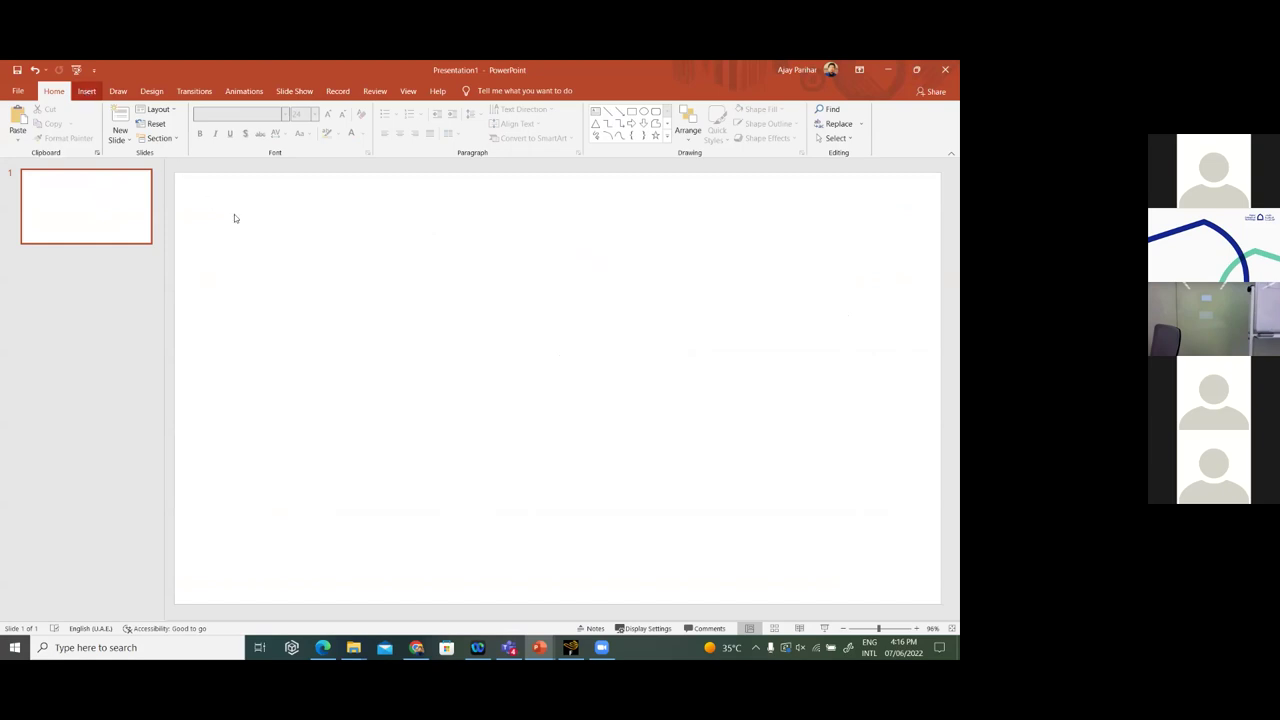
left_click(87, 91)
left_click(197, 125)
left_click(229, 180)
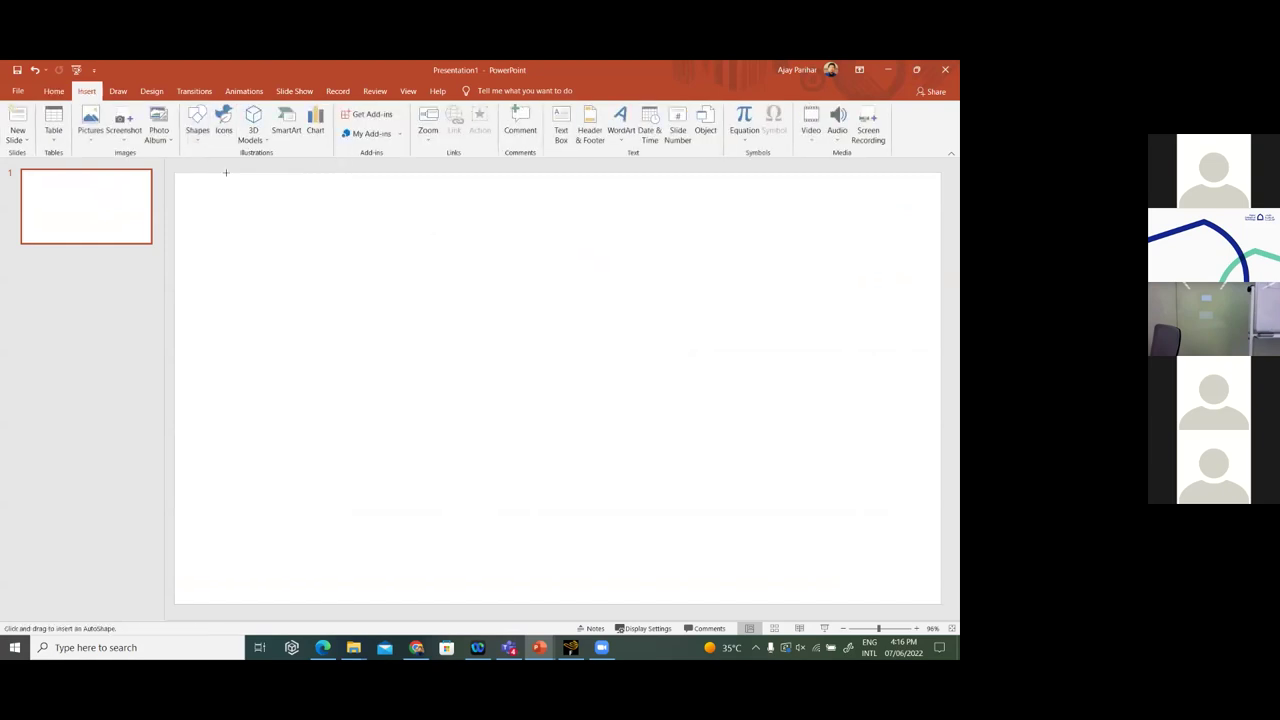
left_click(197, 125)
left_click(225, 168)
left_click_drag(214, 294, 542, 448)
key("Escape")
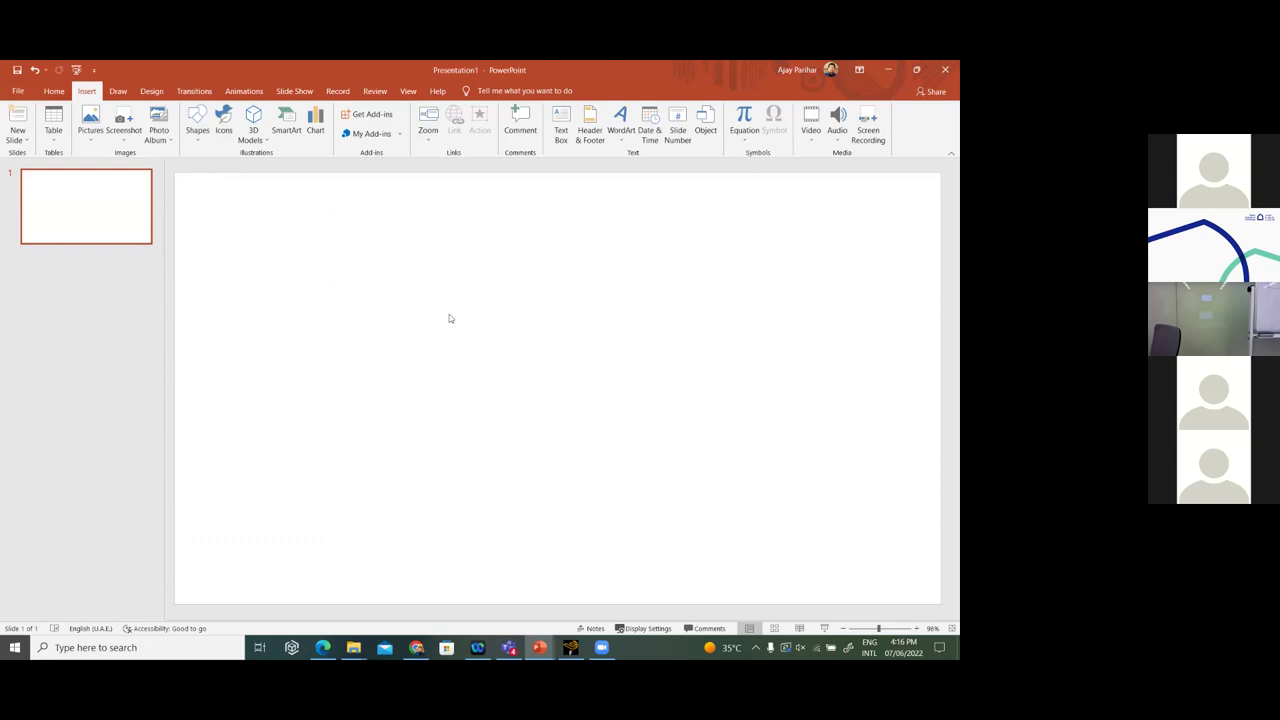
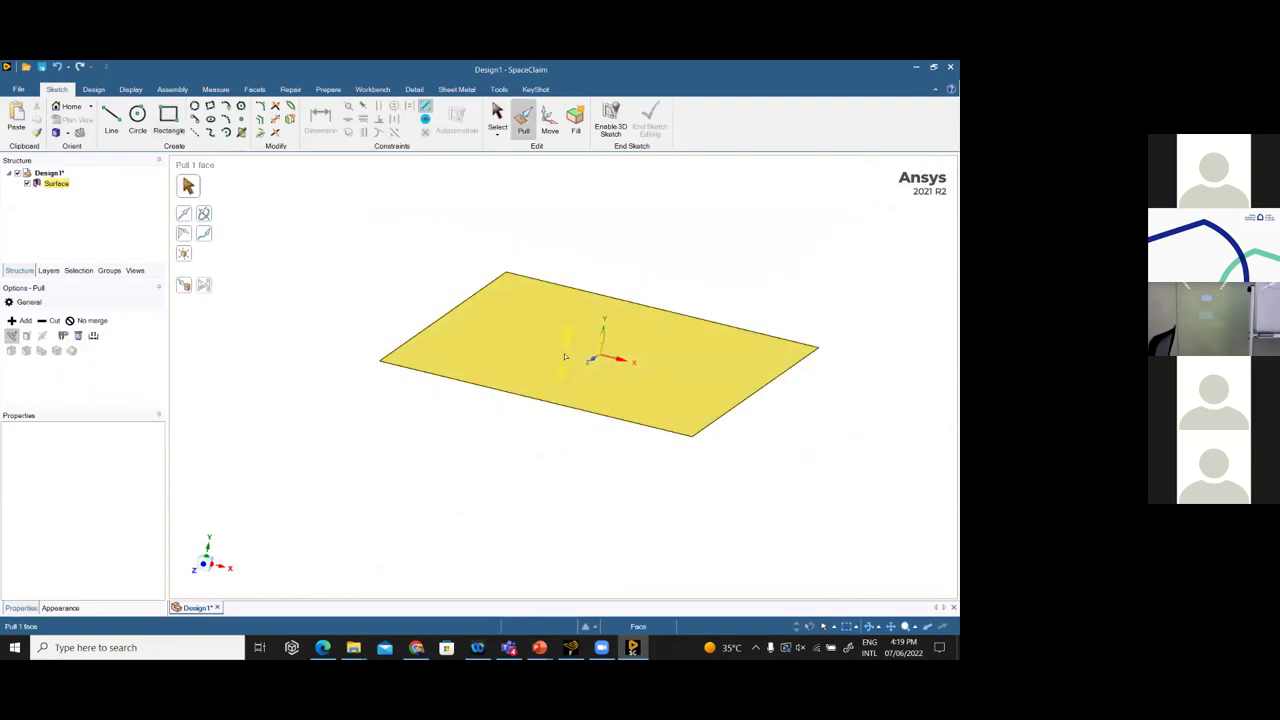
Pull the rectangular surface into a solid block in SpaceClaim
left_click_drag(620, 300, 698, 286)
middle_click_drag(698, 286, 487, 364)
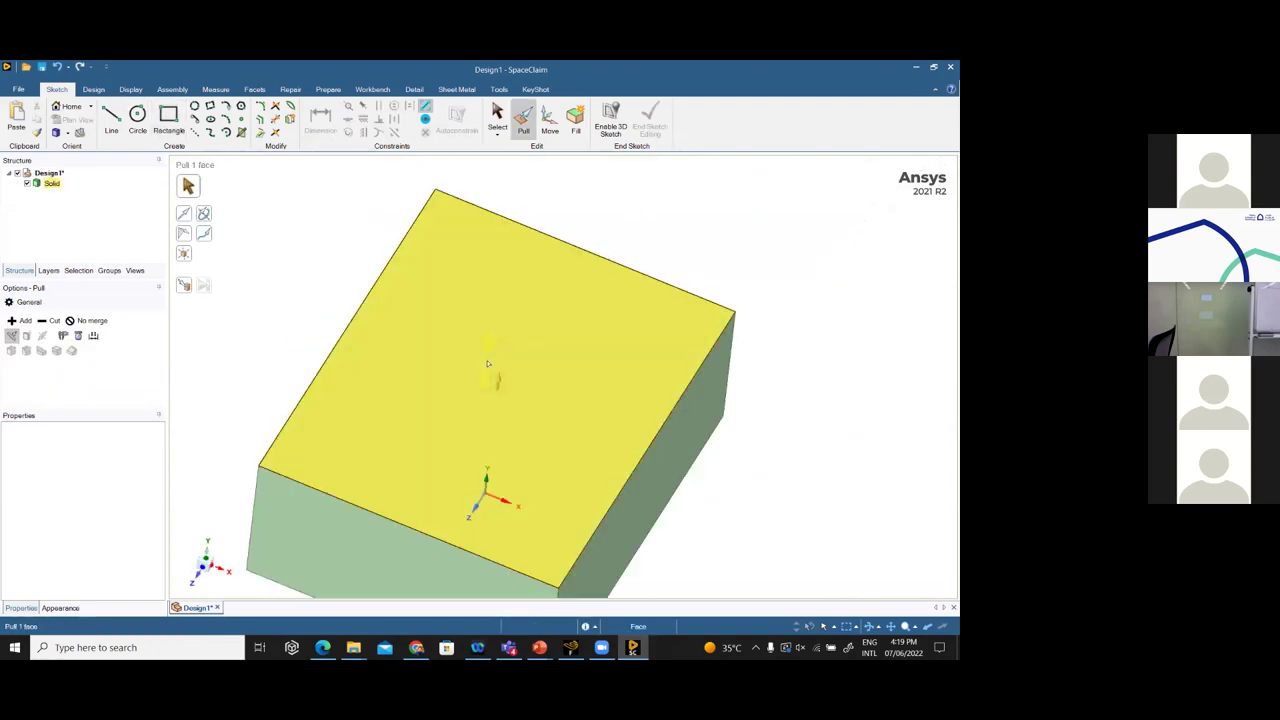
key("s")
Start a sketch on the block's top face and draw a circle centred on that face
left_click(517, 397)
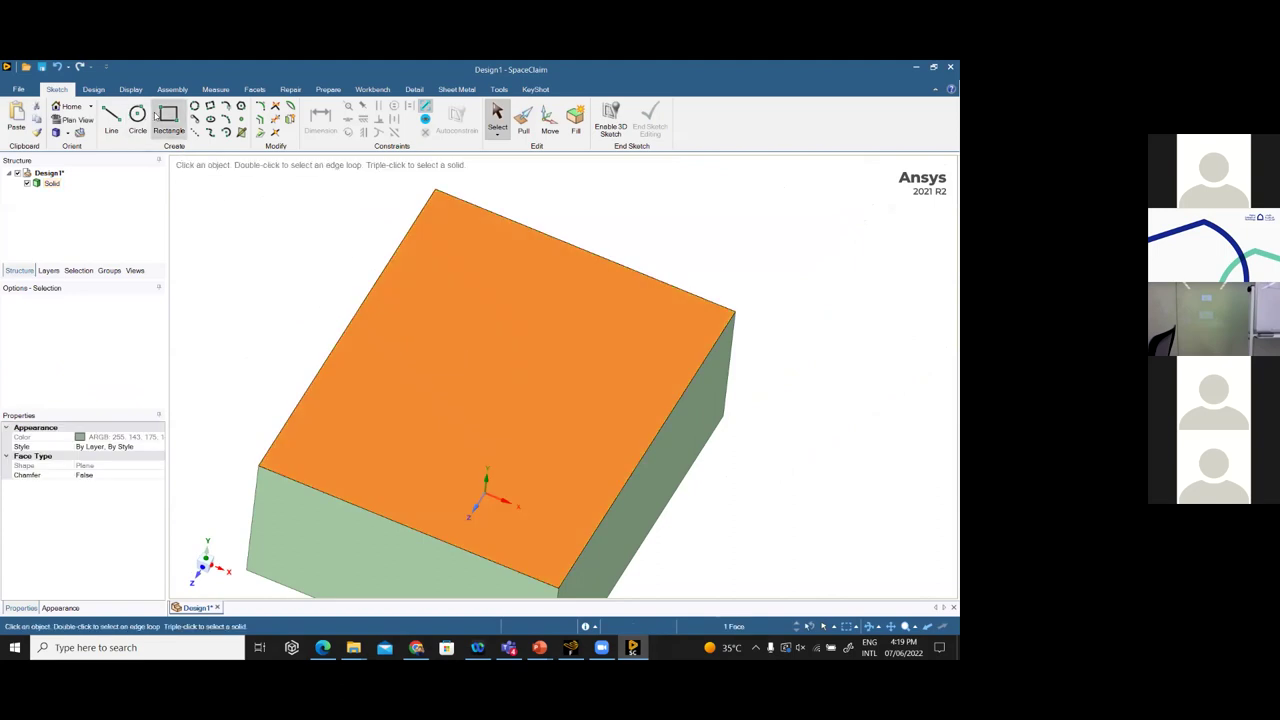
left_click(93, 89)
left_click(154, 118)
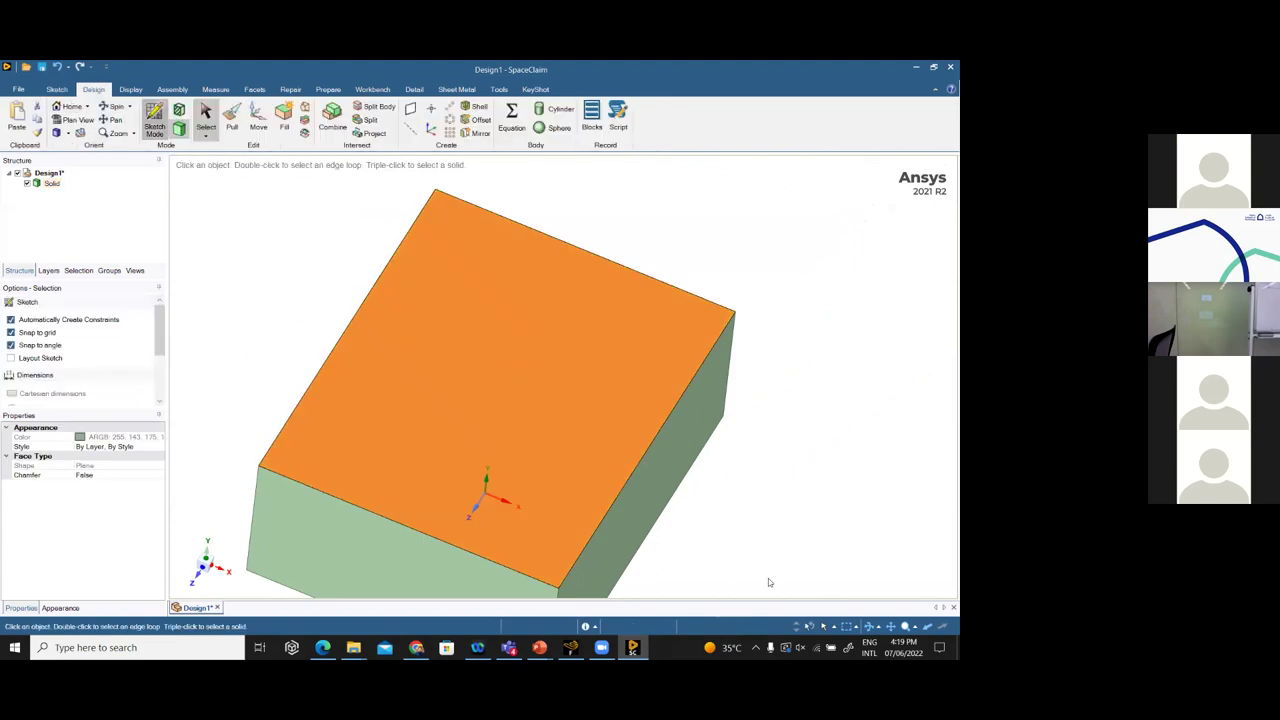
left_click(150, 128)
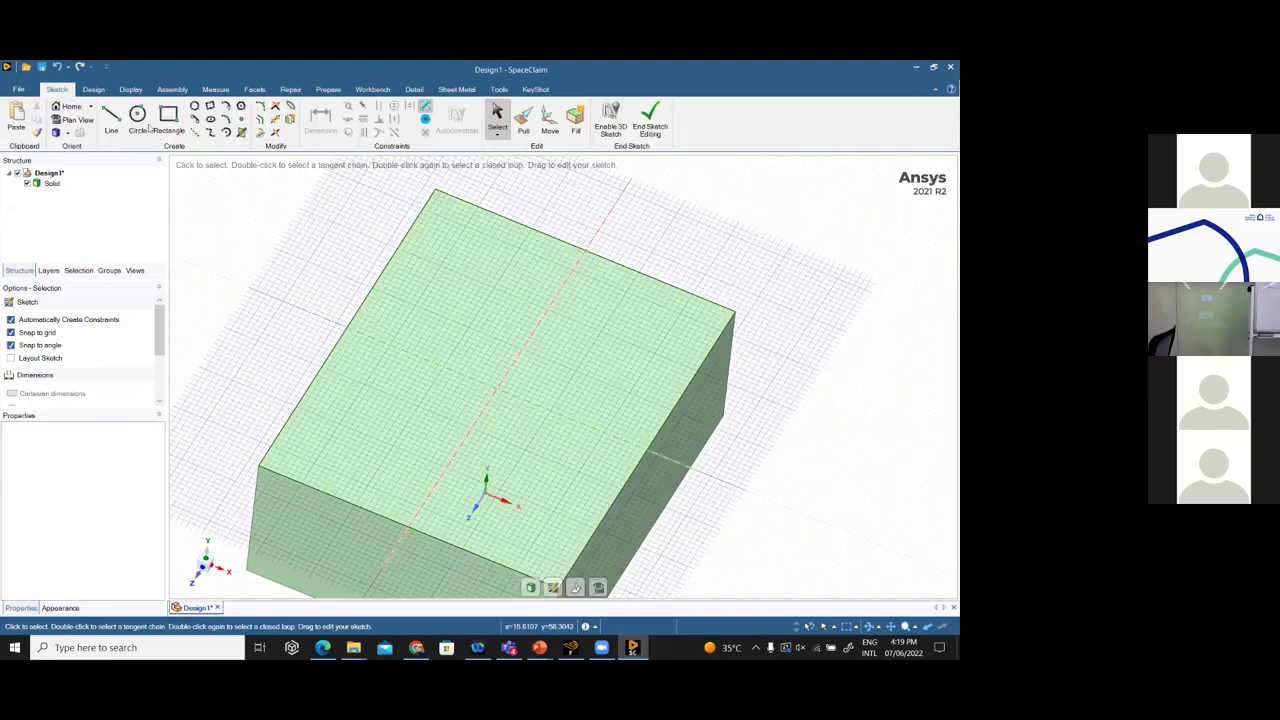
key("c")
left_click(544, 449)
key("Escape")
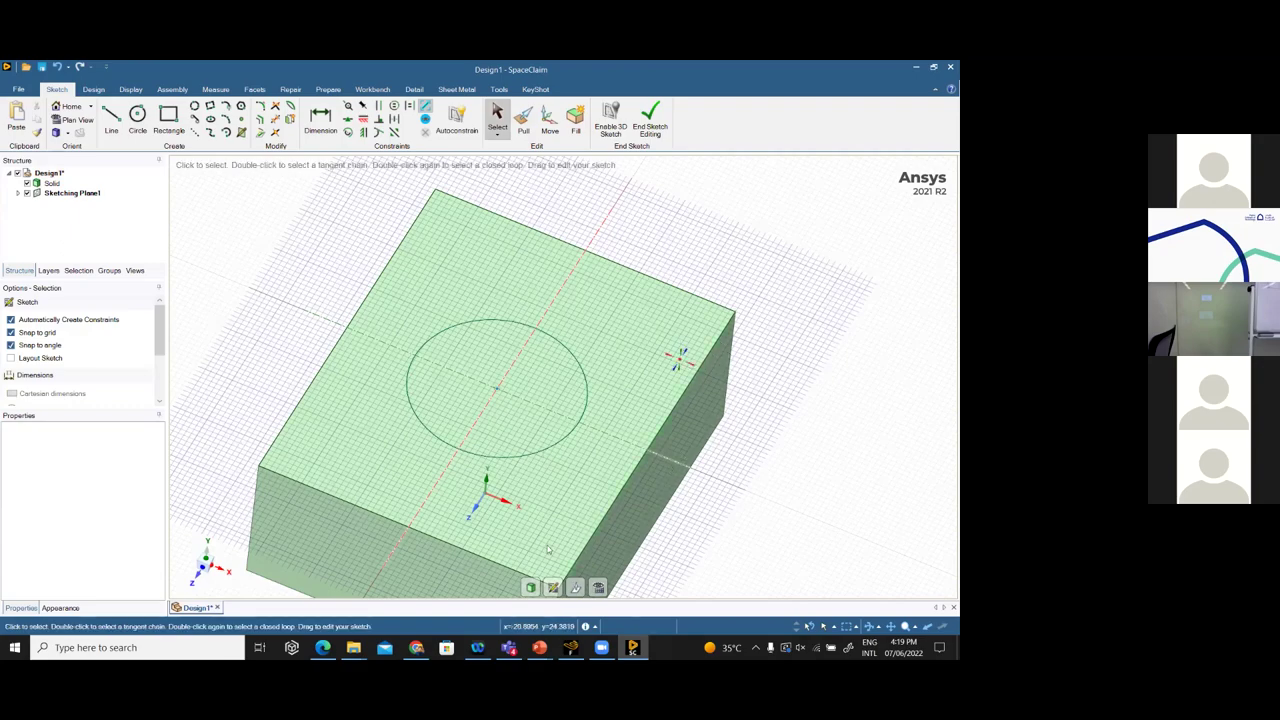
Pull the circular region outward from the block's top face into a cylinder about 40 mm tall
key("p")
left_click(499, 357)
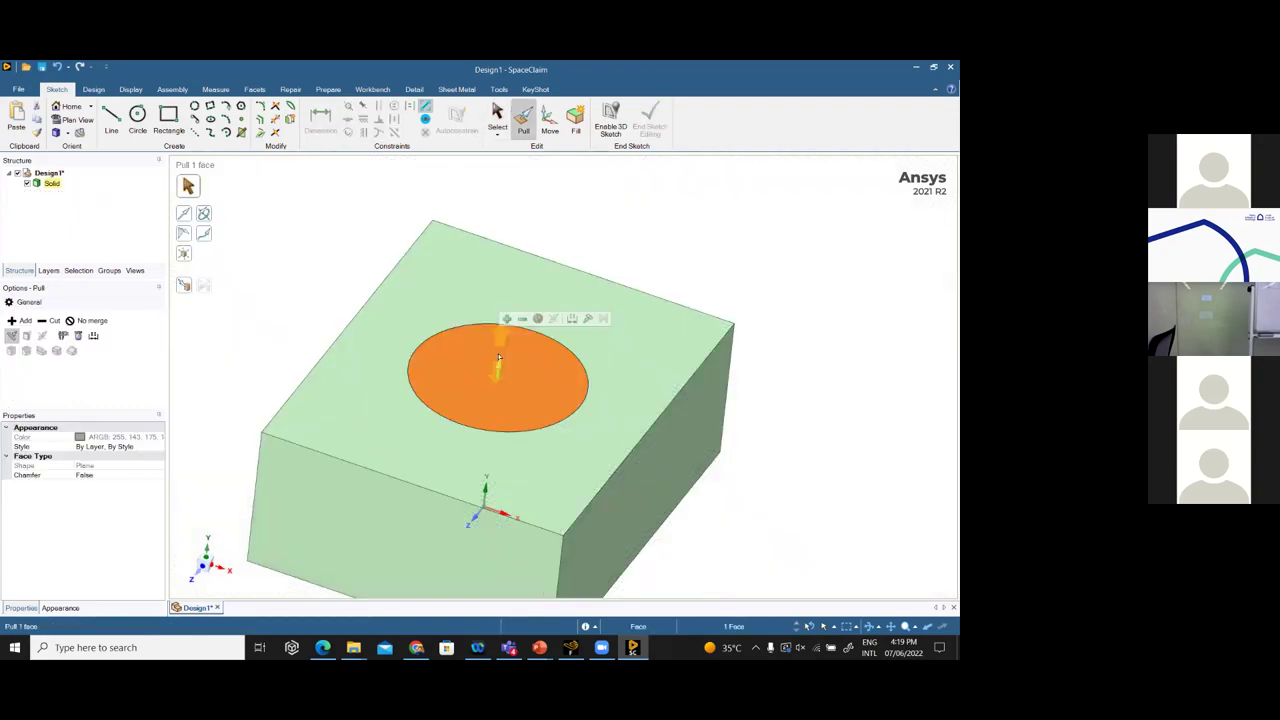
left_click_drag(497, 368, 783, 277)
middle_click_drag(783, 277, 640, 363)
scroll(771, 395, "up", 3)
key("s")
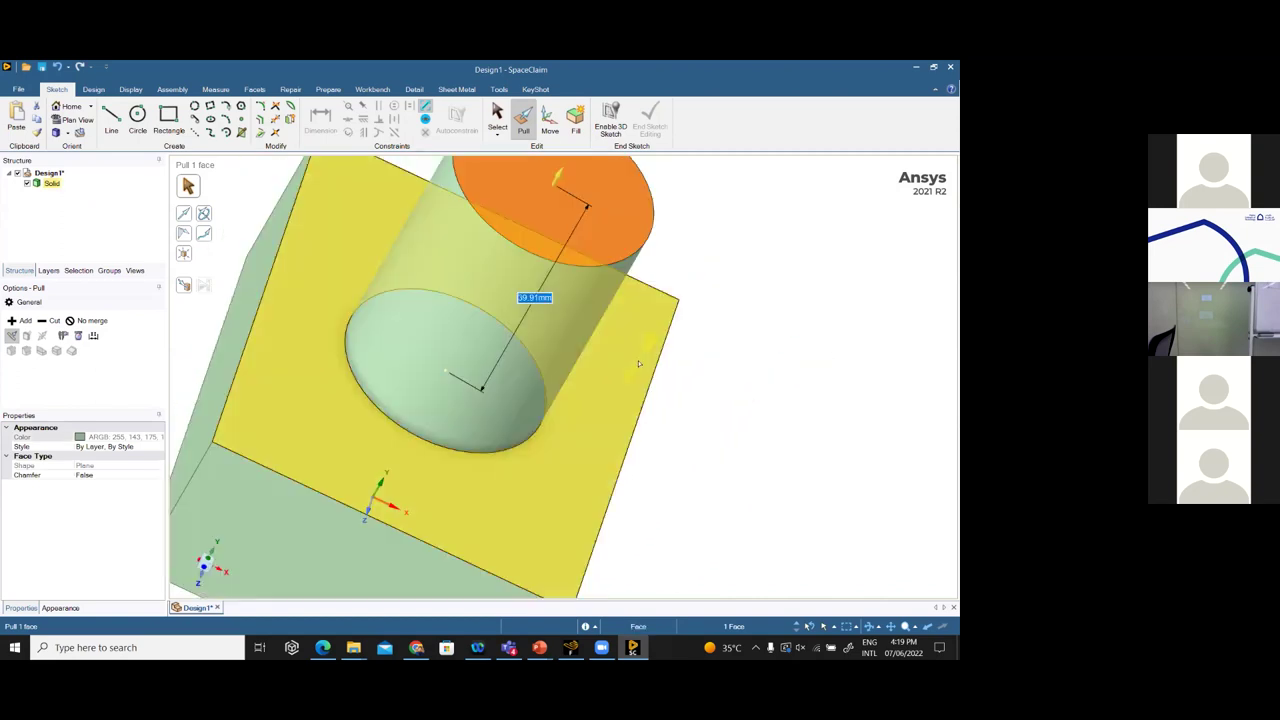
scroll(717, 421, "down", 3)
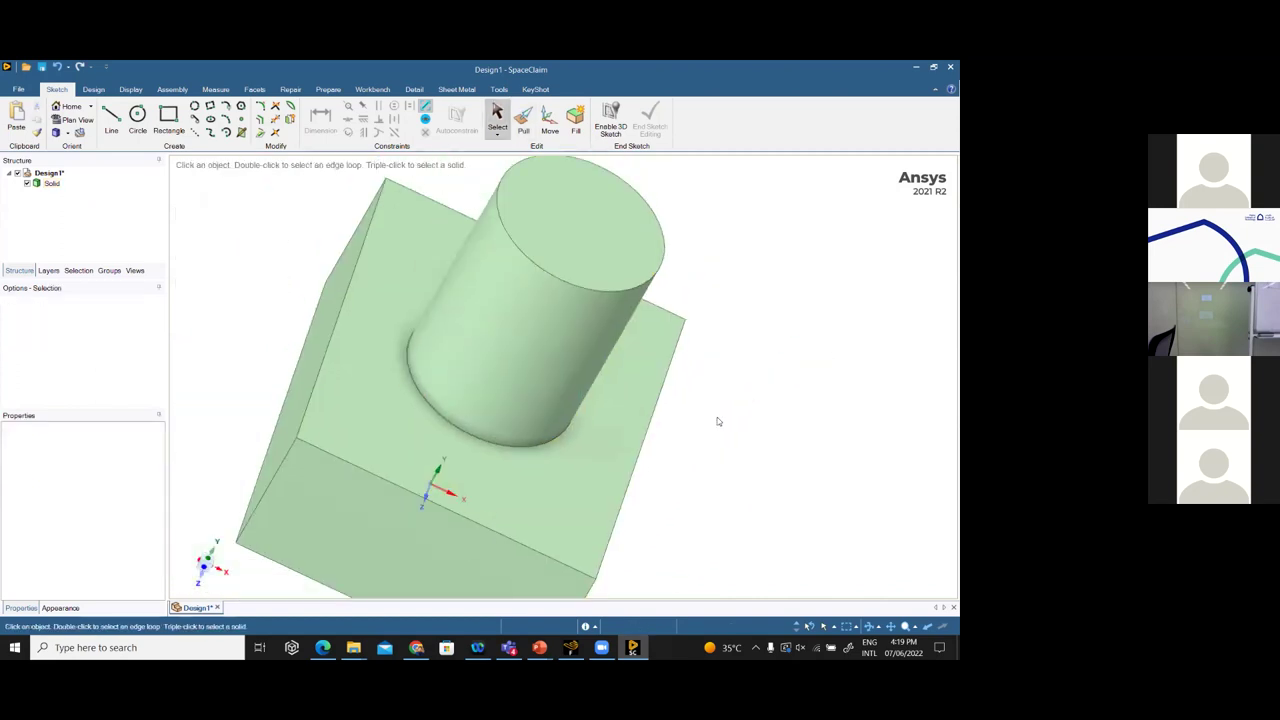
Split the solid along the block's top face so that the block and the cylinder are separate bodies
left_click(94, 89)
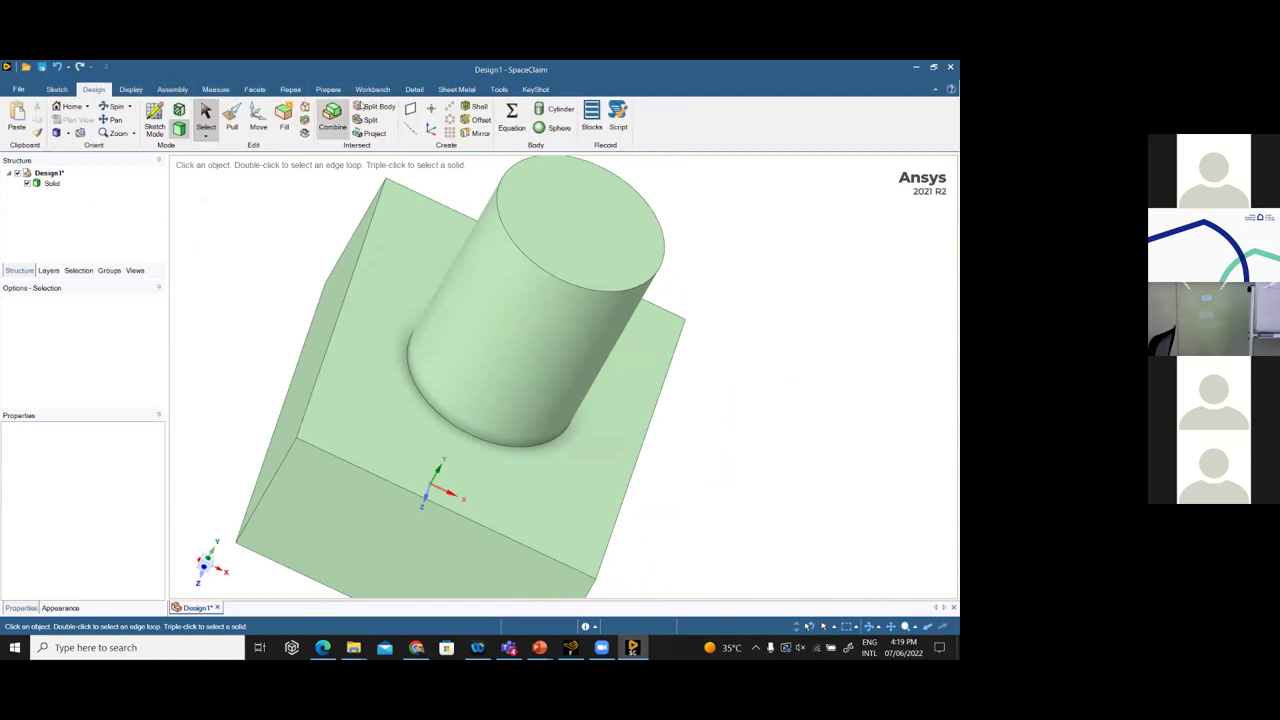
left_click(378, 107)
left_click(406, 294)
left_click(390, 291)
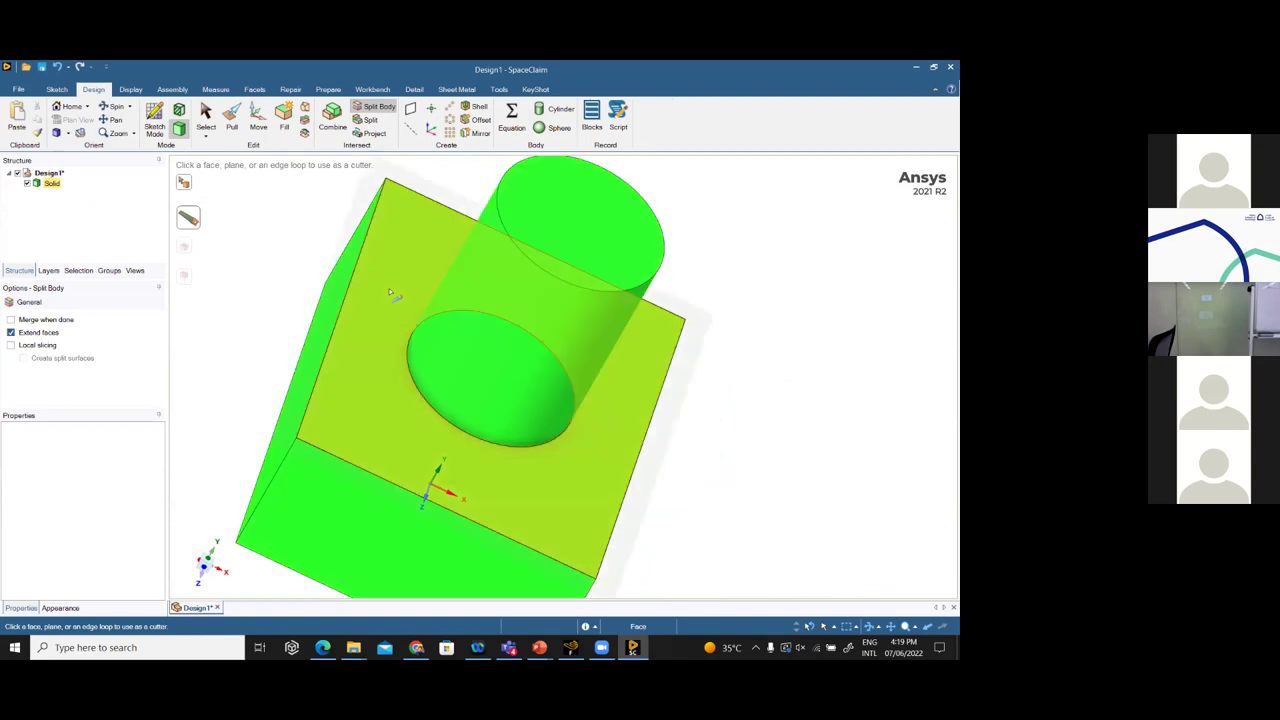
key("Escape")
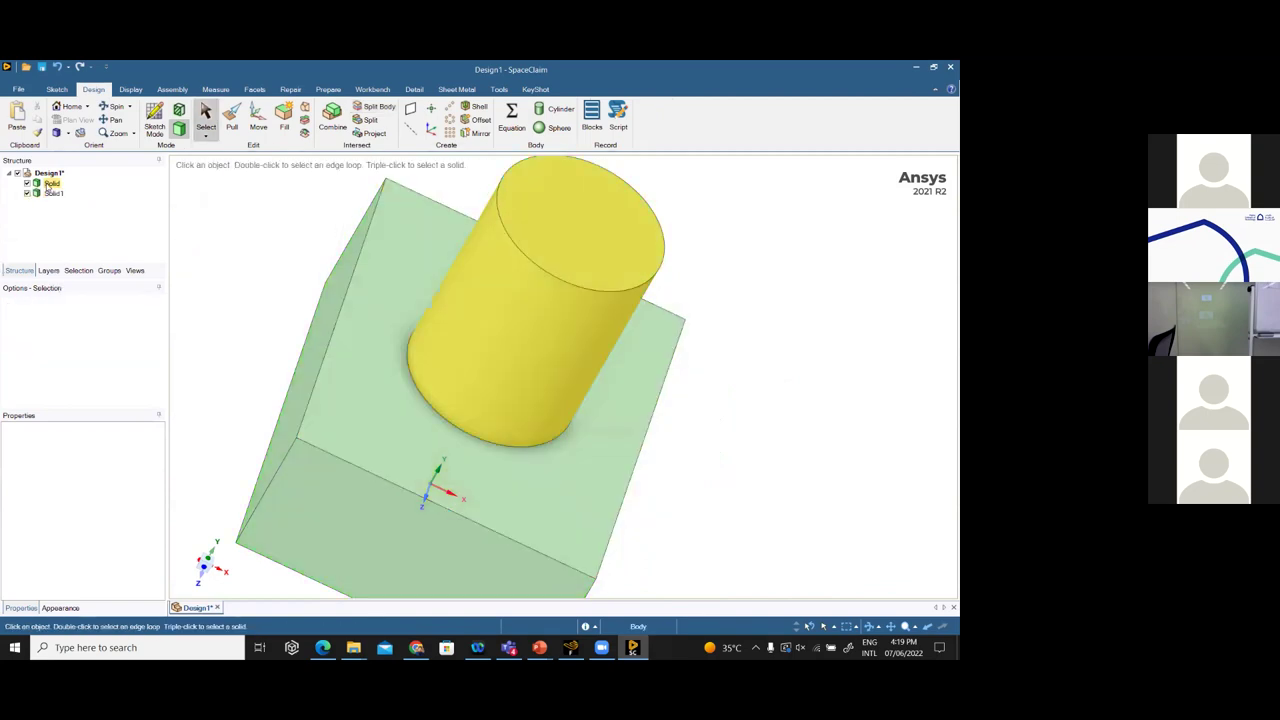
left_click(52, 193)
middle_click_drag(590, 230, 526, 384)
left_click(353, 388)
mouse_move(802, 382)
middle_mouse_down()
mouse_move(662, 404)
mouse_move(571, 251)
mouse_move(831, 386)
mouse_move(857, 374)
mouse_move(848, 359)
mouse_move(735, 359)
middle_mouse_up()
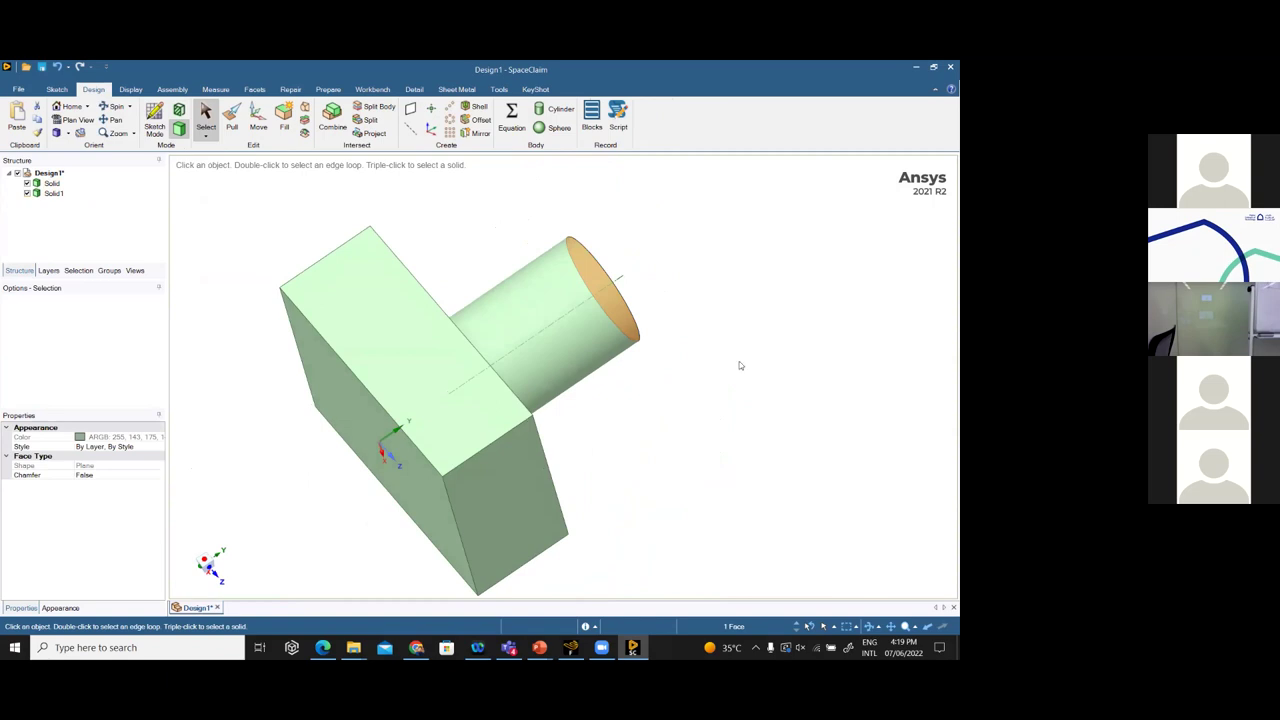
middle_click_drag(737, 407, 677, 418)
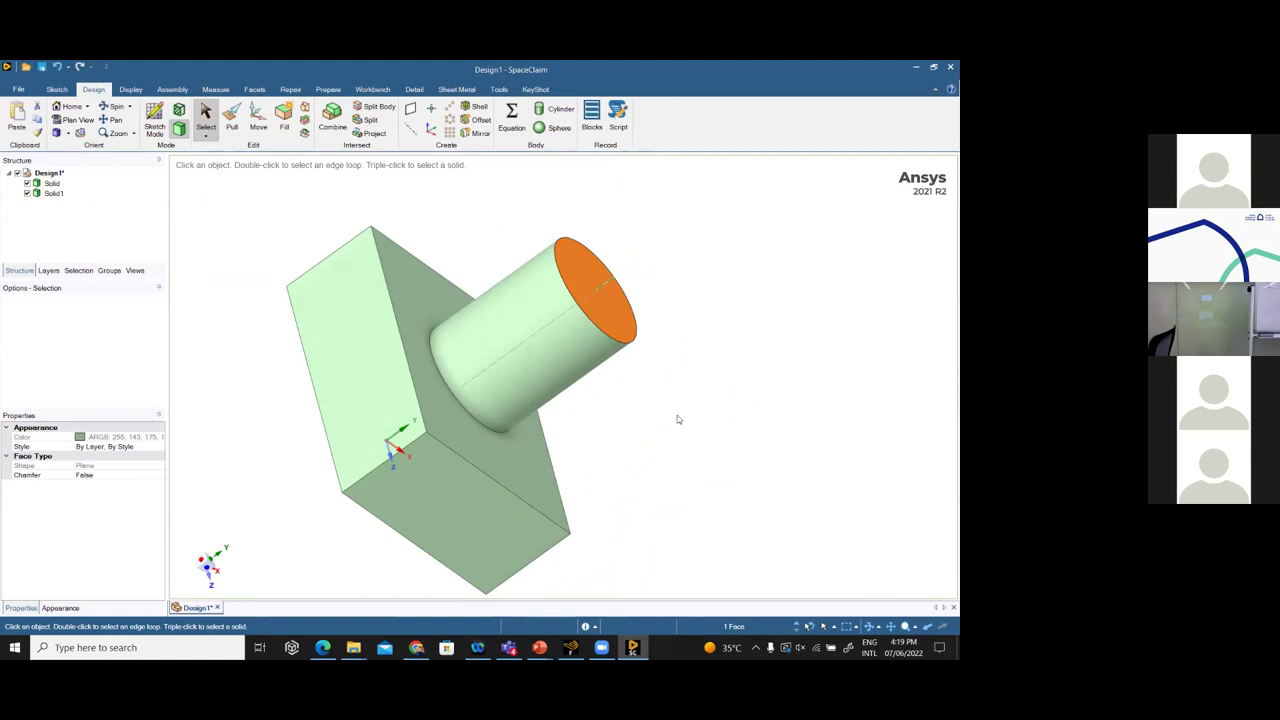
Preview the coincident face and edge between the block and the cylinder with the Share tool, without applying it
left_click(360, 91)
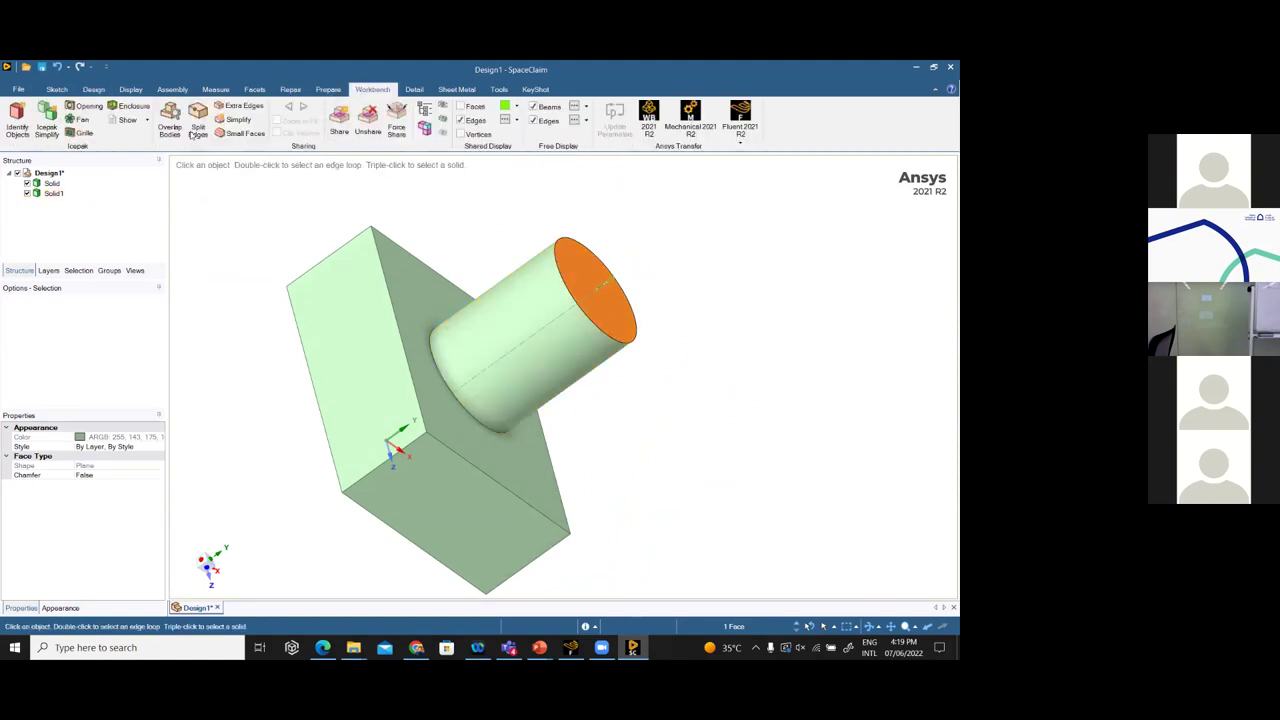
left_click(338, 122)
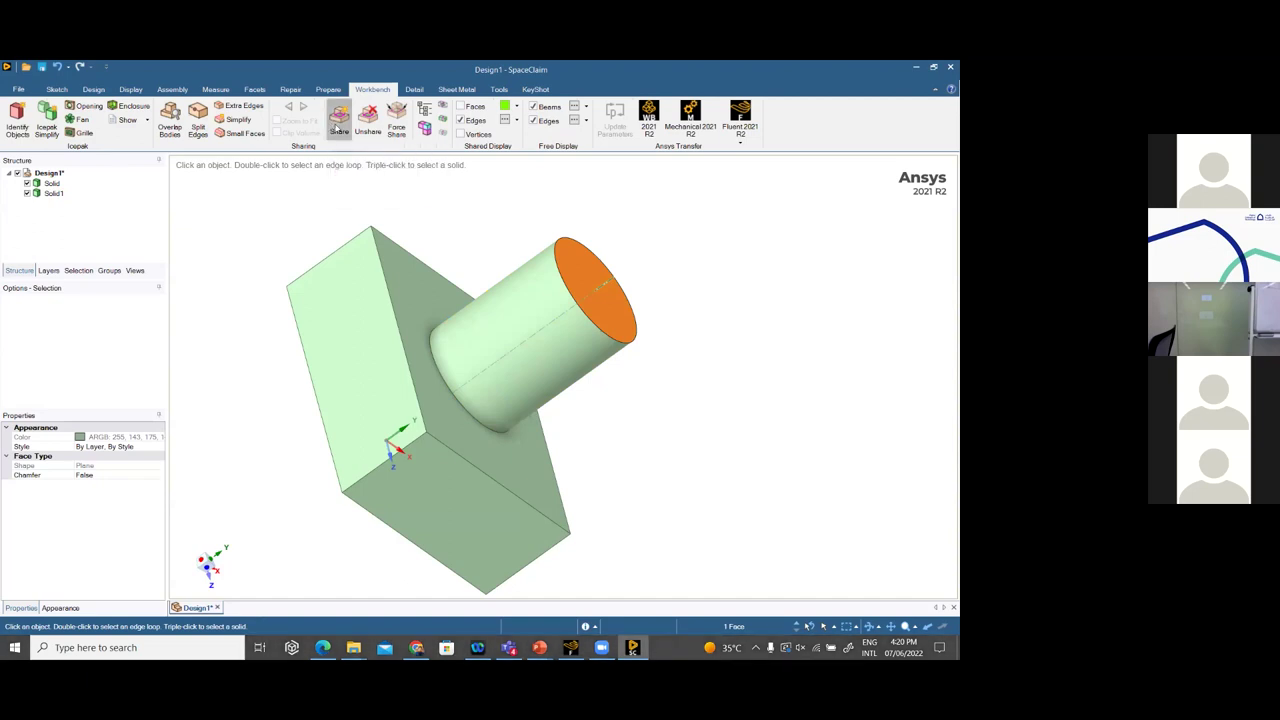
middle_click_drag(488, 360, 507, 293)
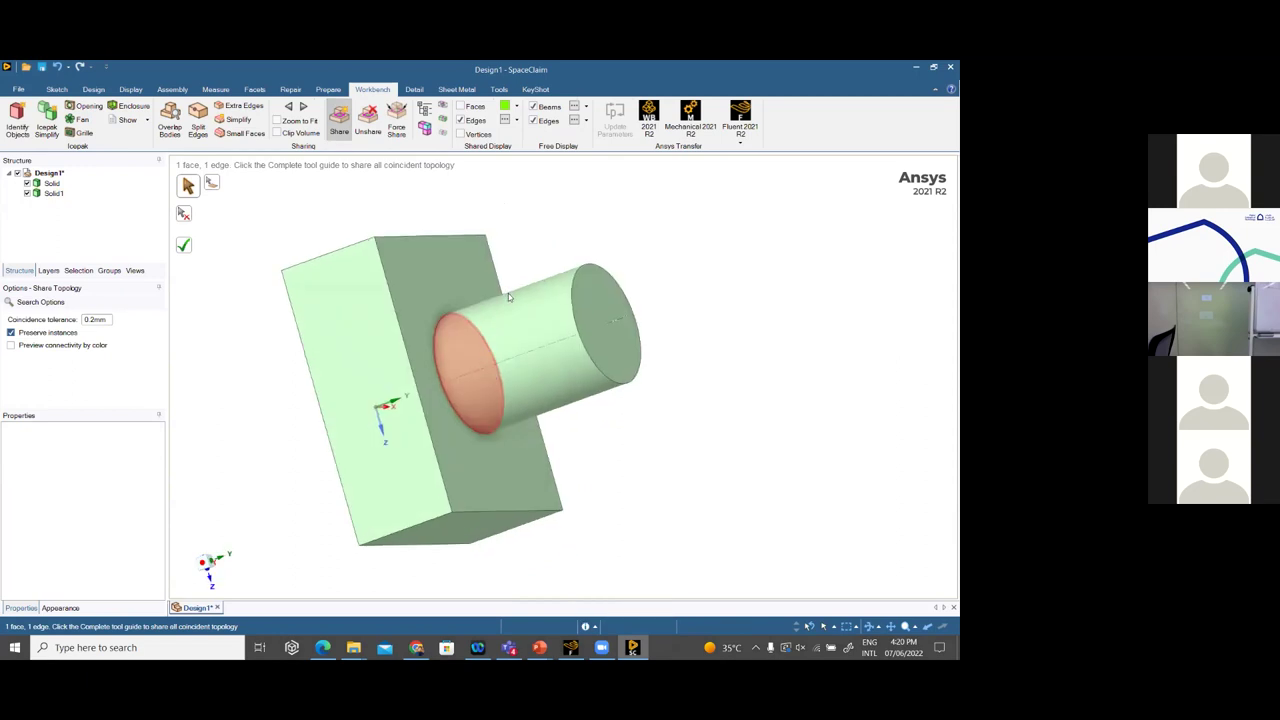
mouse_move(608, 317)
middle_mouse_down()
mouse_move(650, 330)
mouse_move(619, 311)
middle_mouse_up()
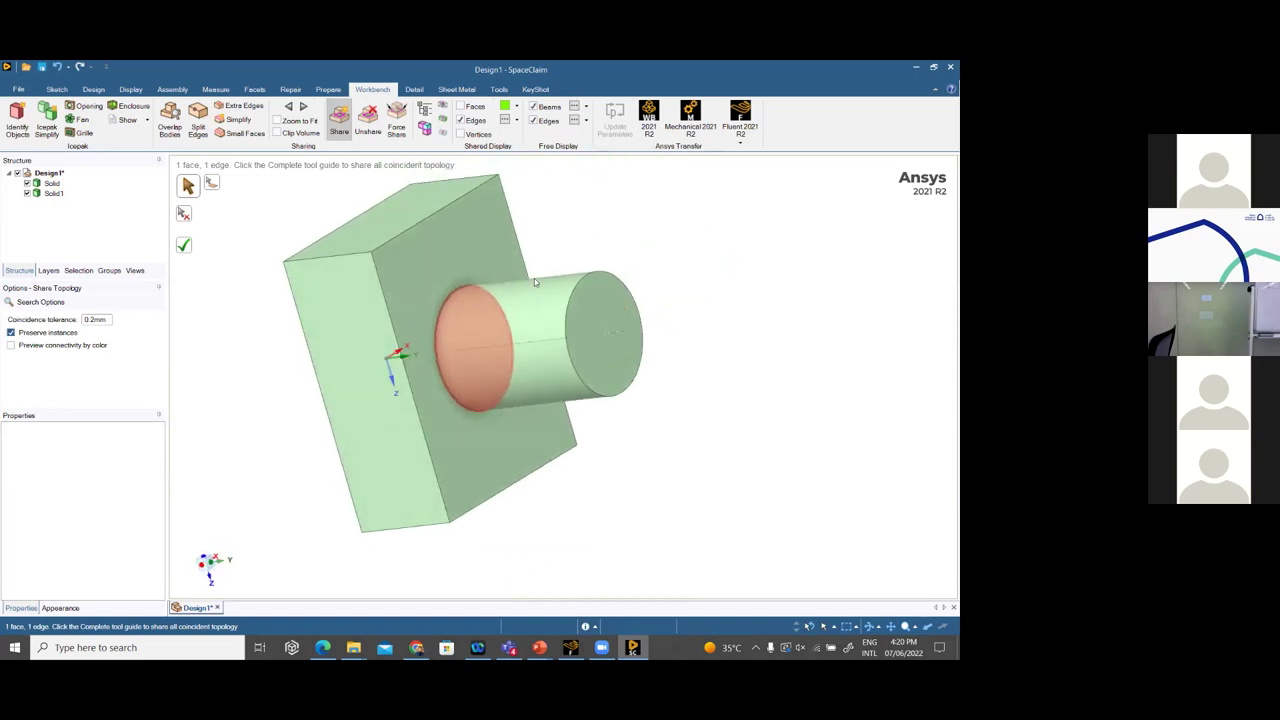
key("Escape")
Share the coincident topology between the block and the cylinder, and highlight the block body to check the shared interface
left_click(420, 254)
mouse_move(745, 319)
middle_mouse_down()
mouse_move(777, 346)
mouse_move(660, 335)
mouse_move(429, 277)
middle_mouse_up()
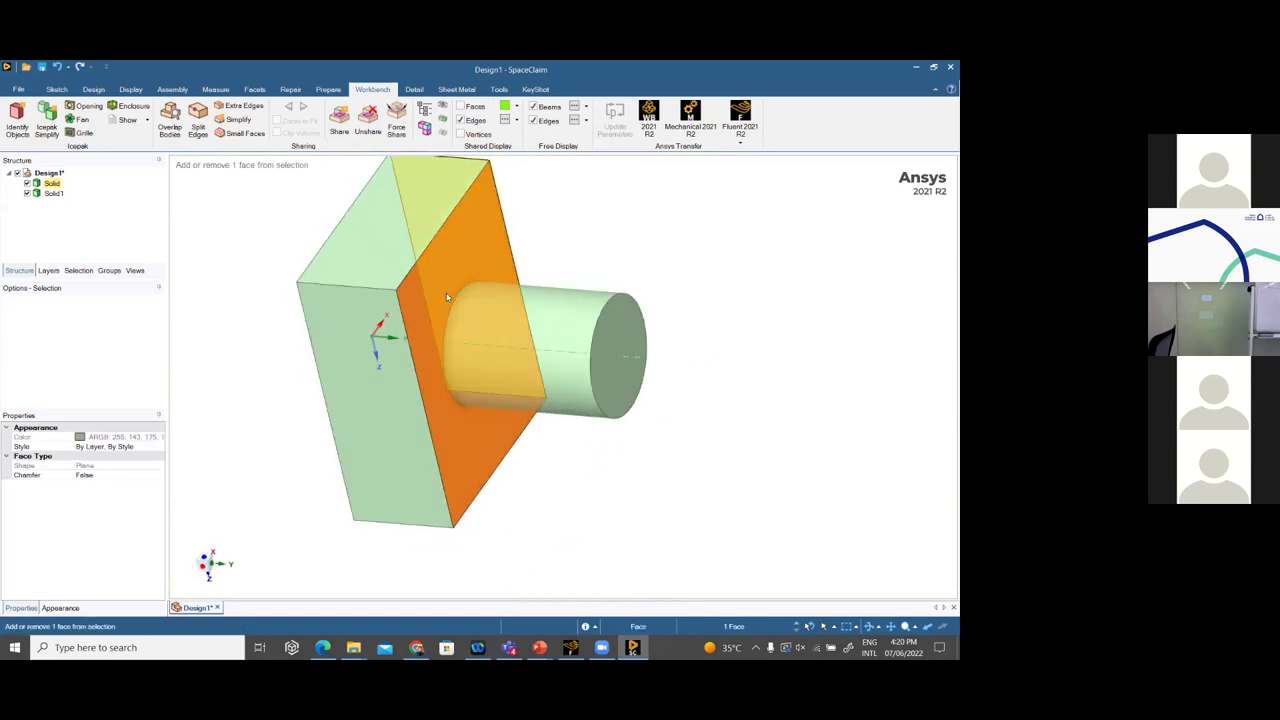
left_click(722, 262)
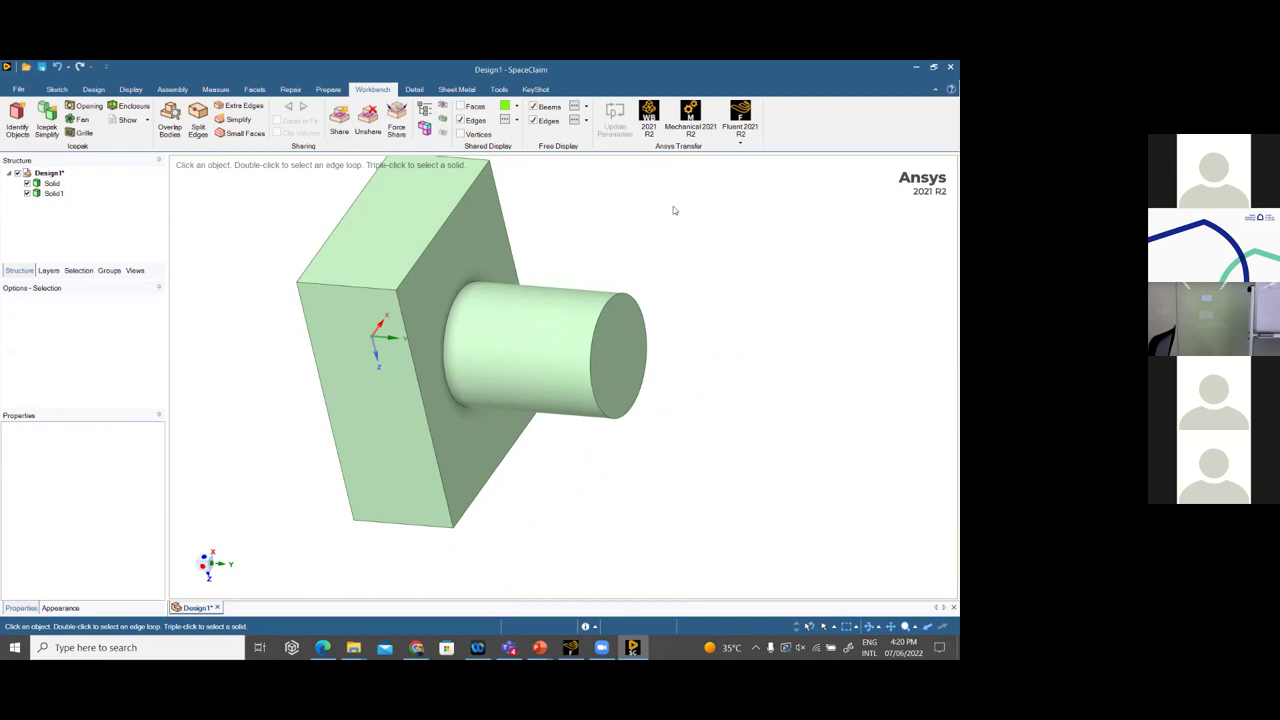
left_click(341, 122)
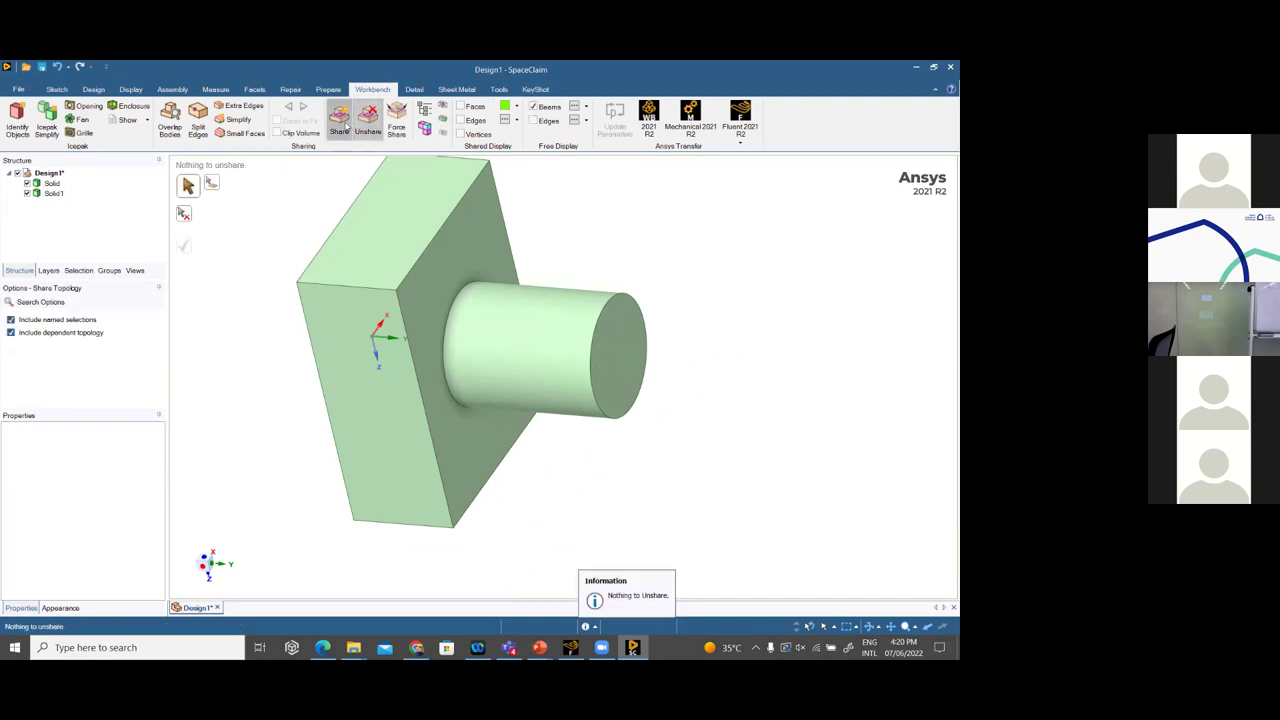
middle_click_drag(574, 282, 200, 250)
left_click(183, 245)
left_click(20, 181)
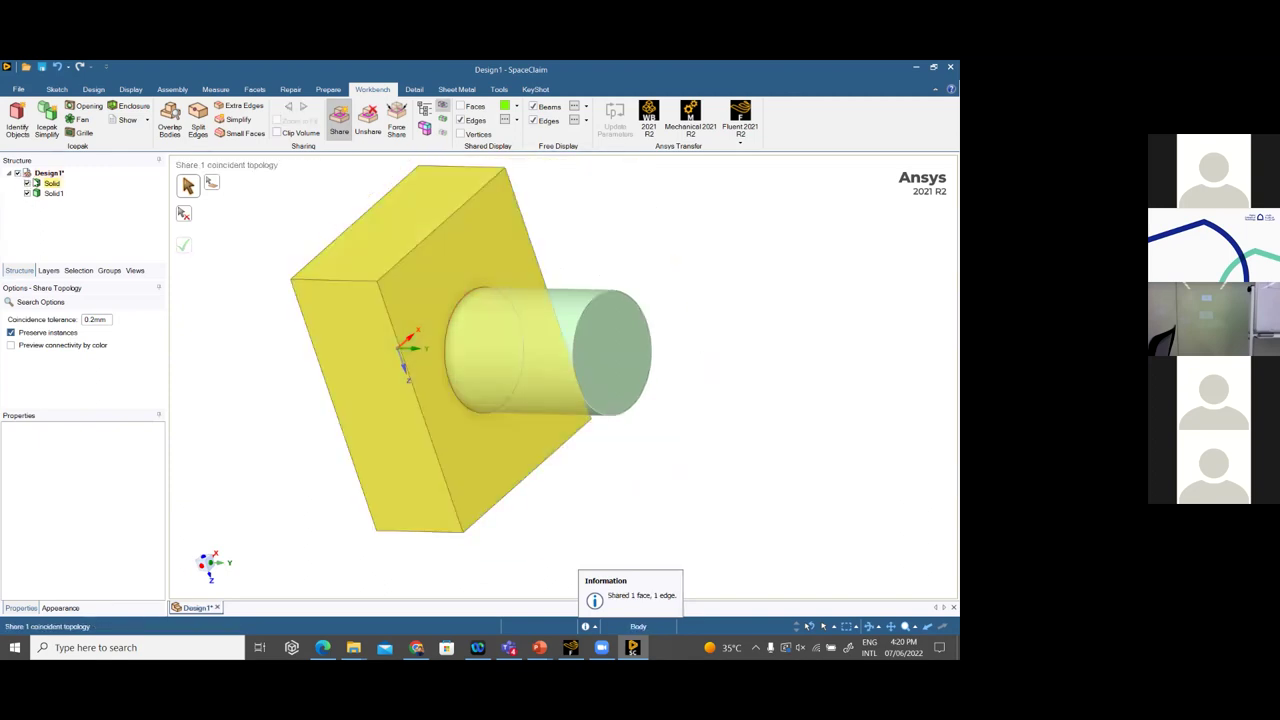
left_click(46, 174)
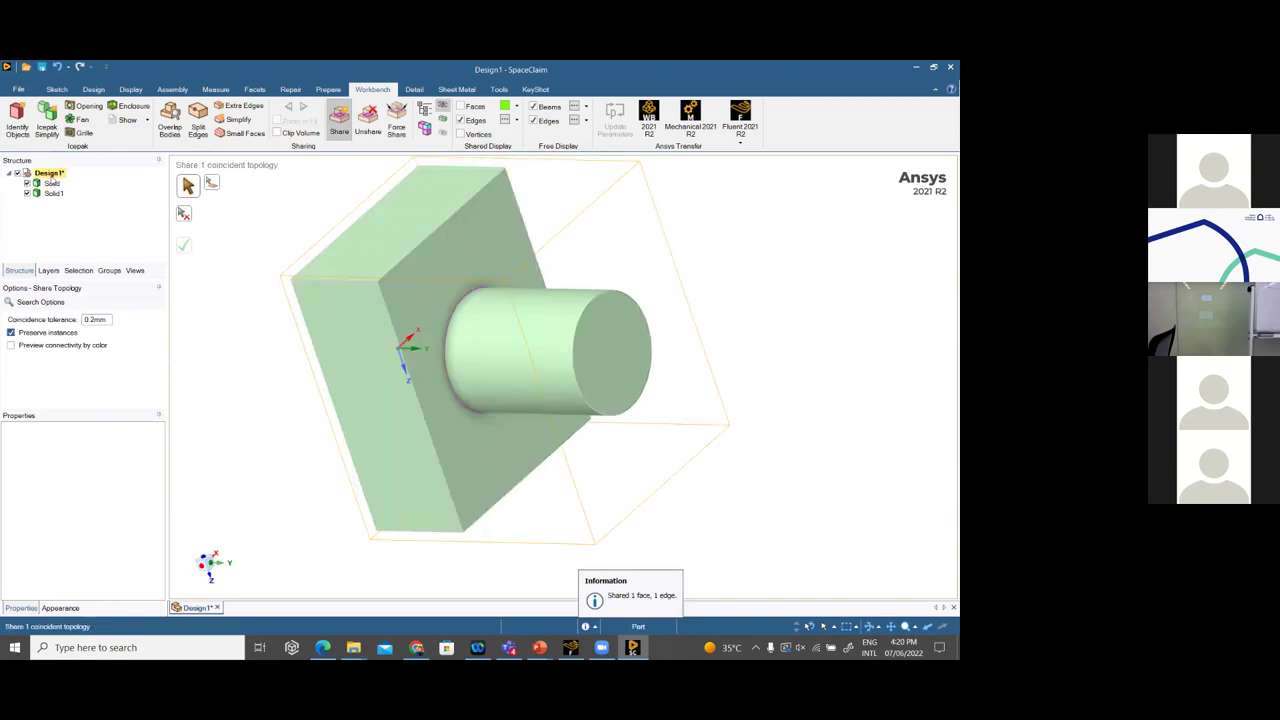
left_click(53, 183)
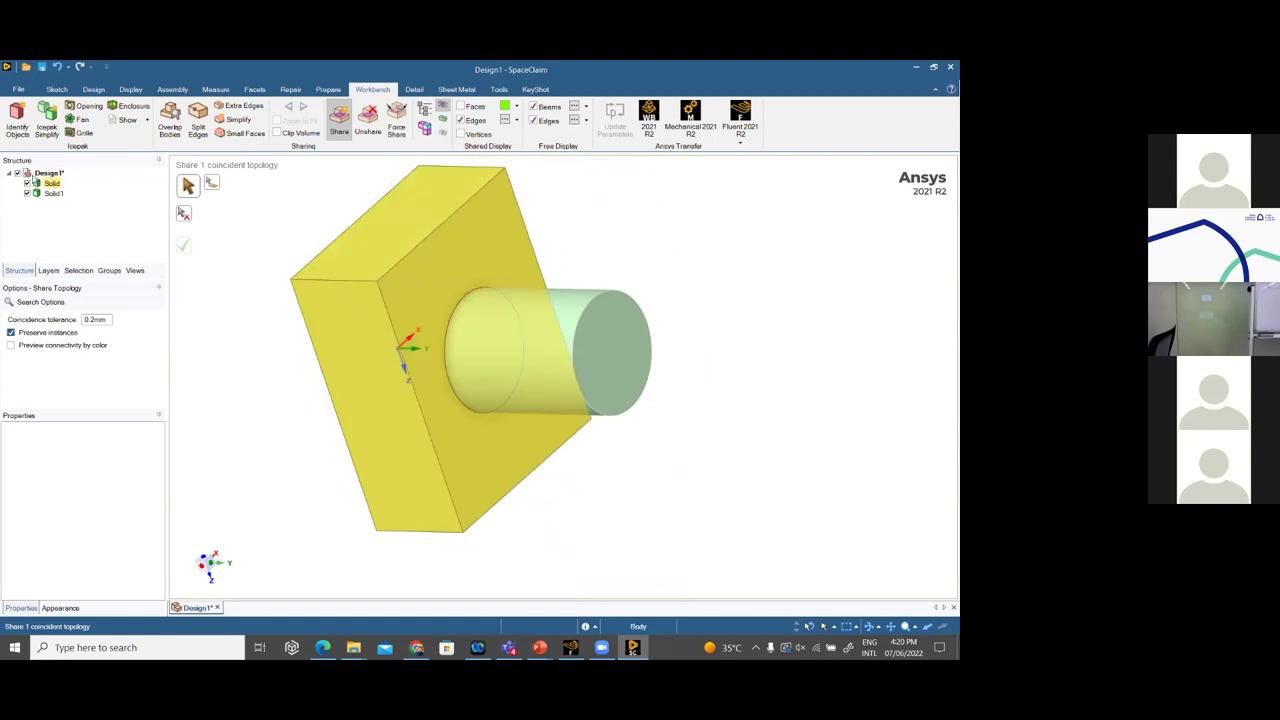
Clear the body highlight, switch to Fluent Meshing, and describe the geometry as solid regions only, with openings capped and no share topology
left_click(36, 174)
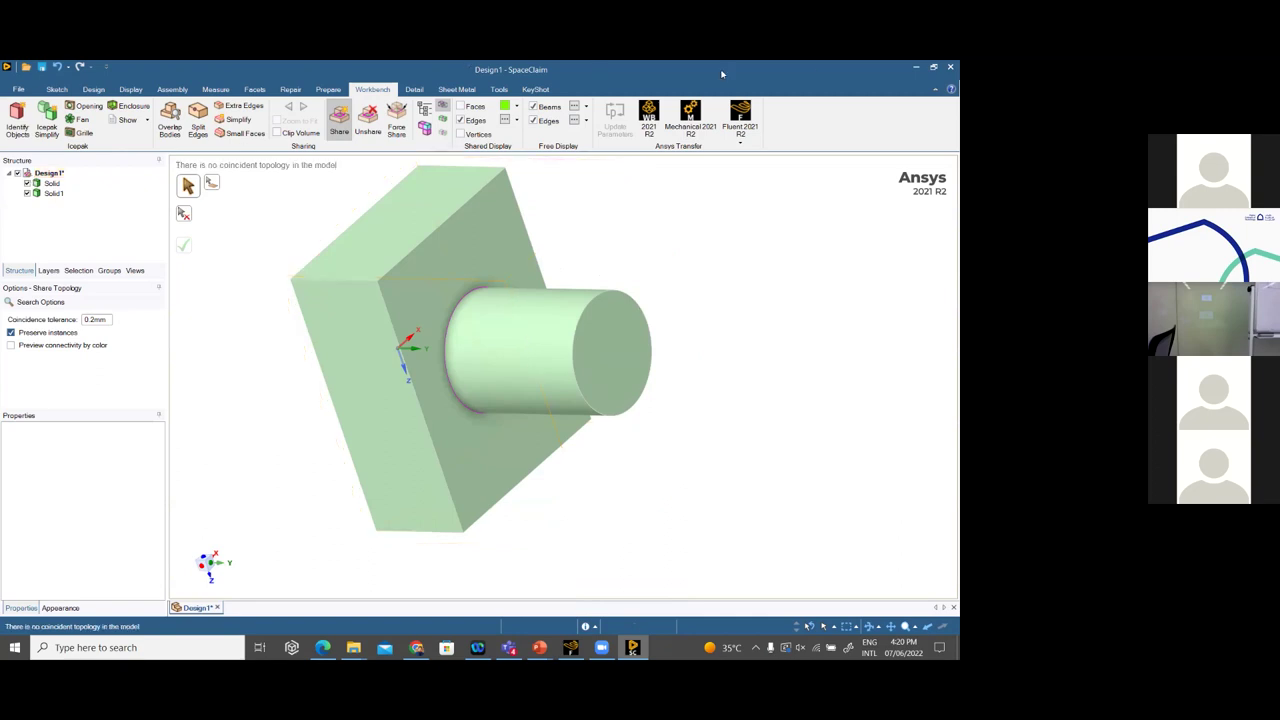
left_click(916, 67)
left_click(890, 68)
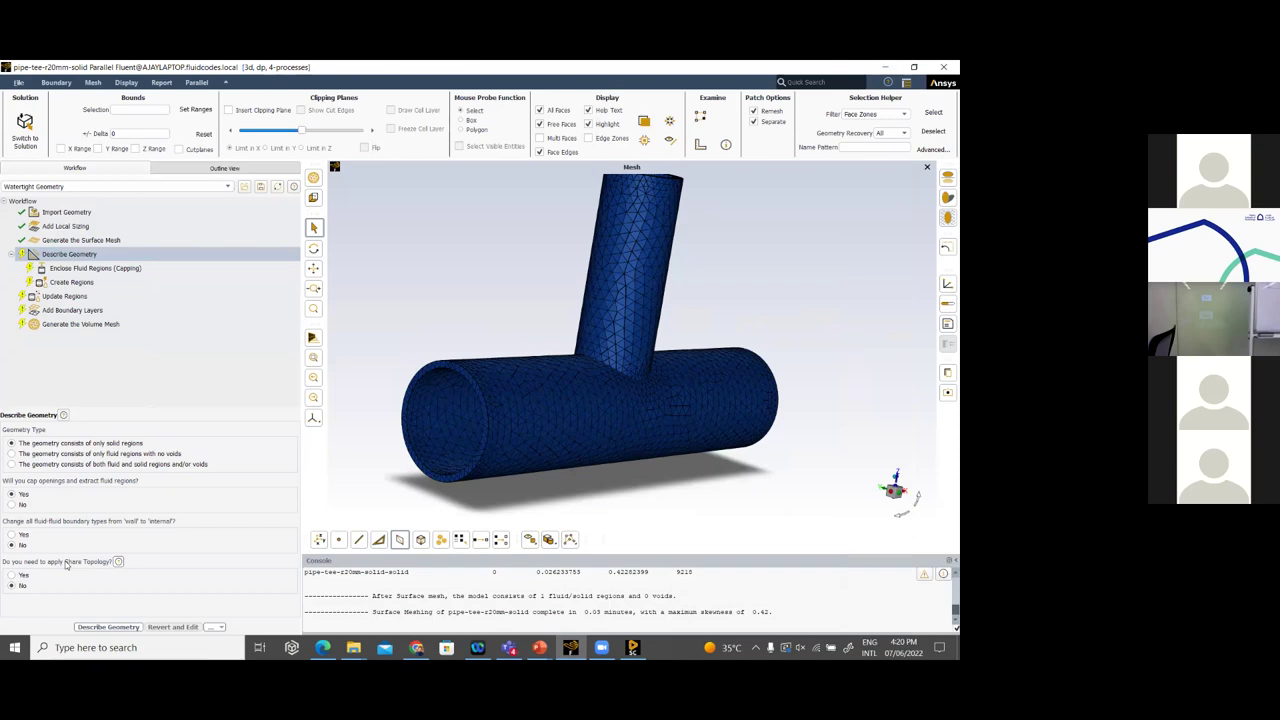
left_click(108, 627)
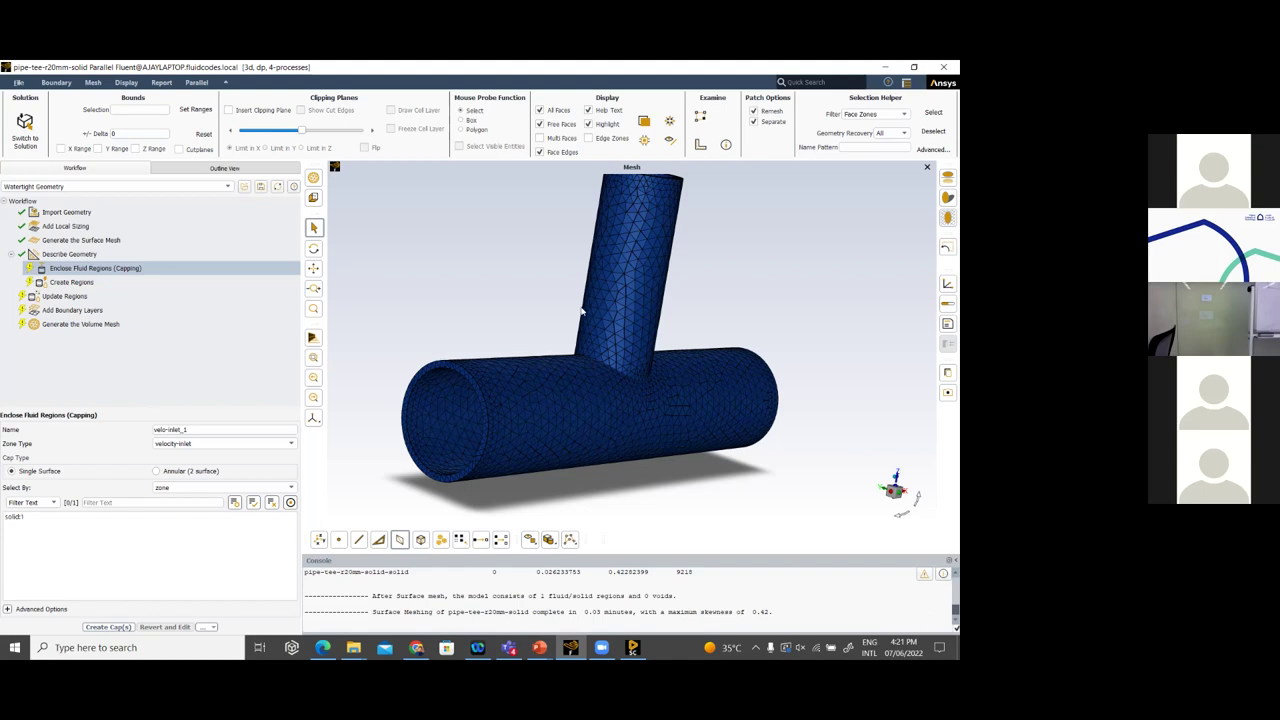
Compare the label and zone selection modes for the cap, and try to pick the main pipe's end ring as a zone
left_click_drag(511, 375, 523, 395)
left_click_drag(534, 339, 525, 355)
left_click(290, 487)
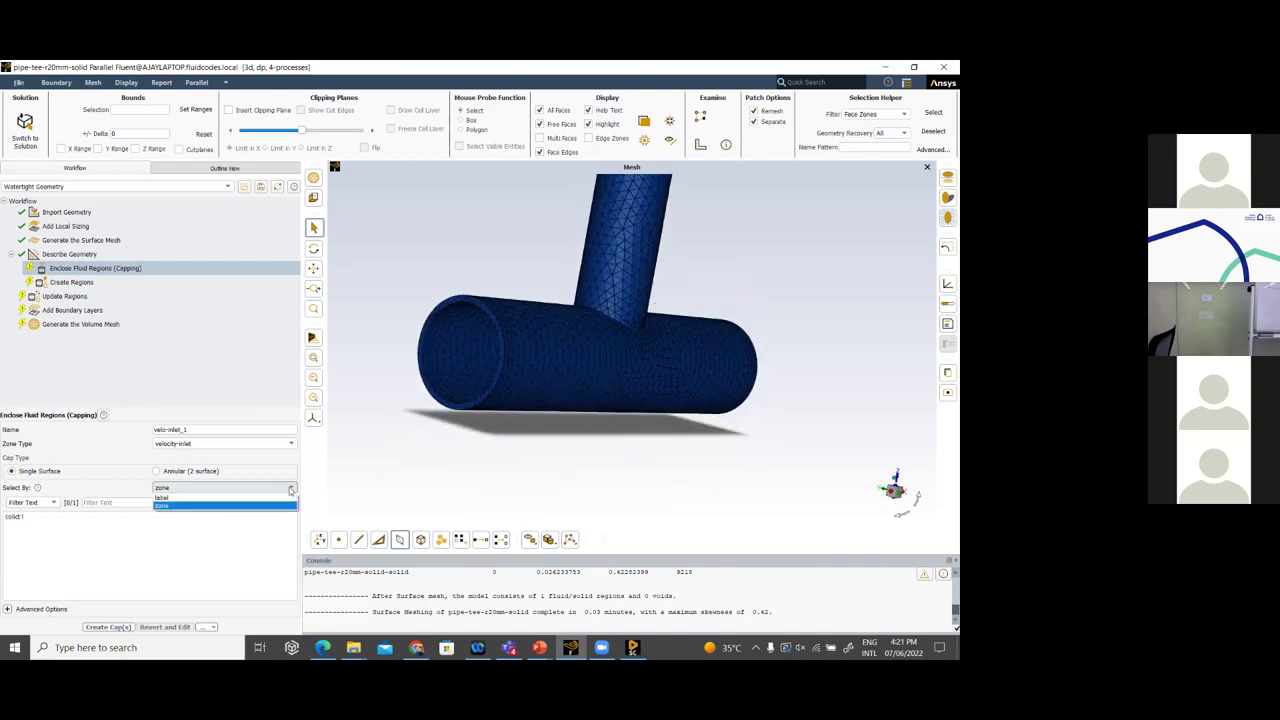
left_click(200, 496)
left_click(205, 487)
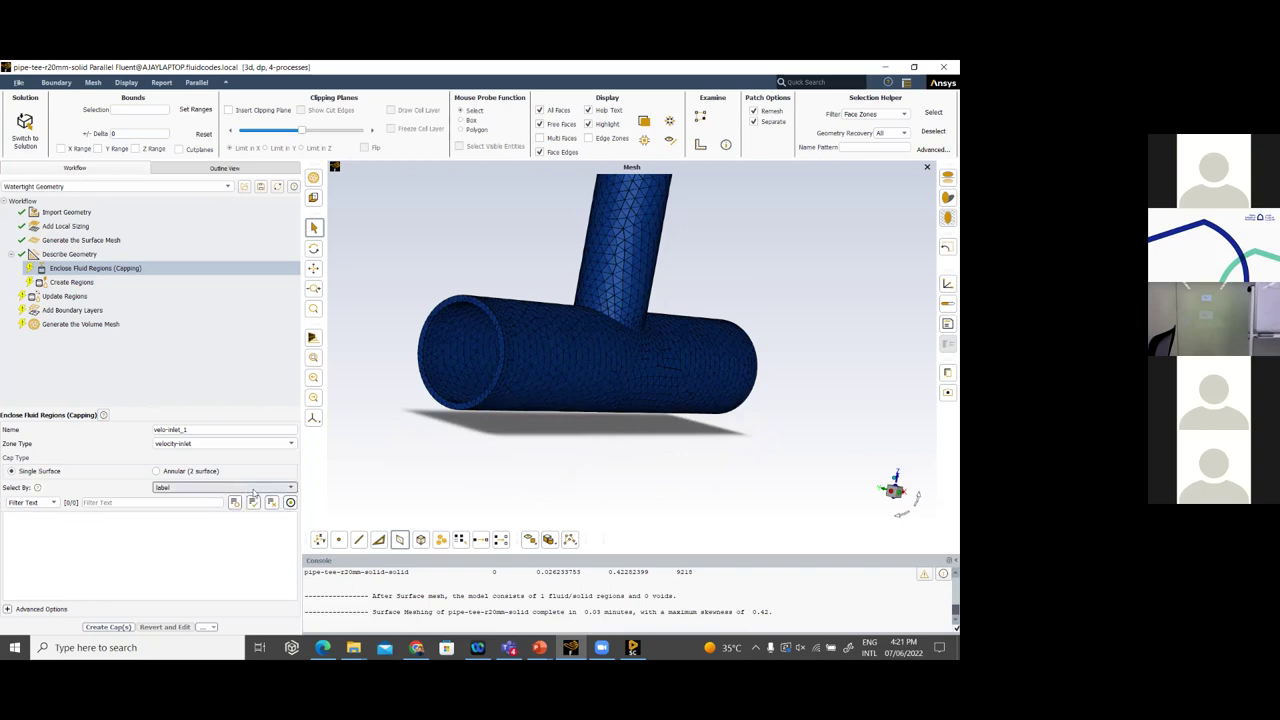
left_click(217, 506)
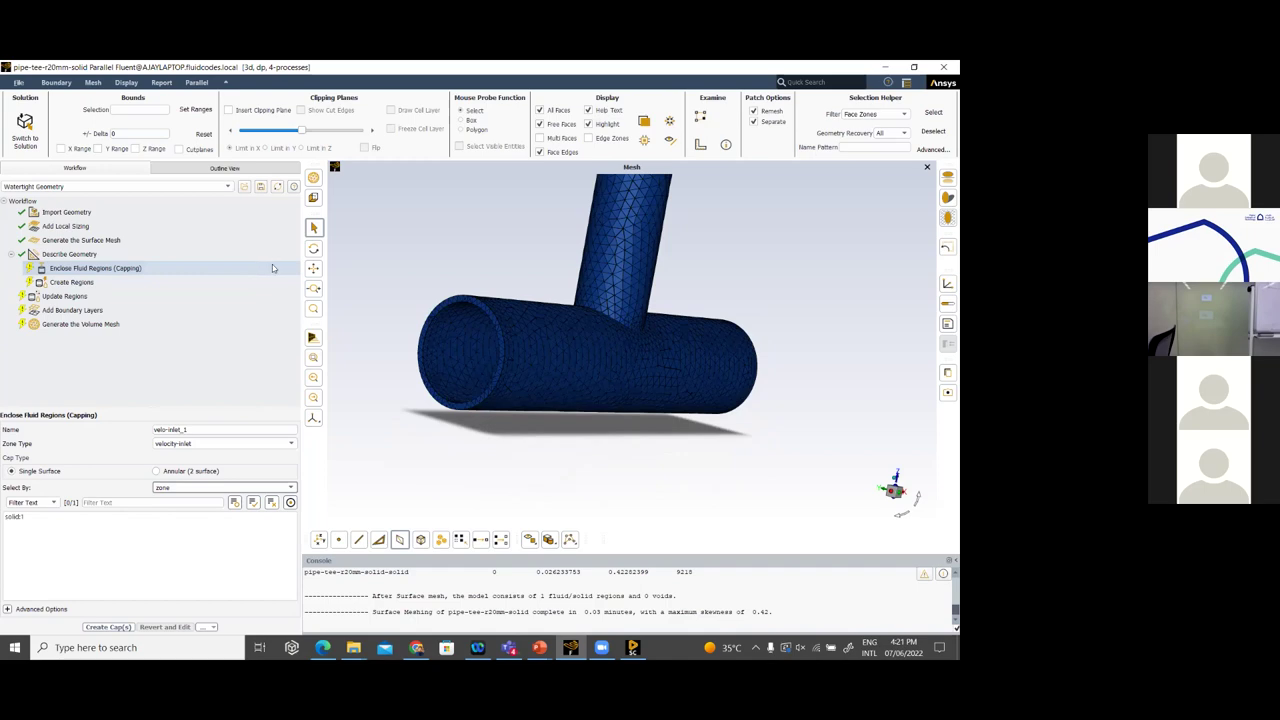
left_click_drag(457, 362, 466, 320)
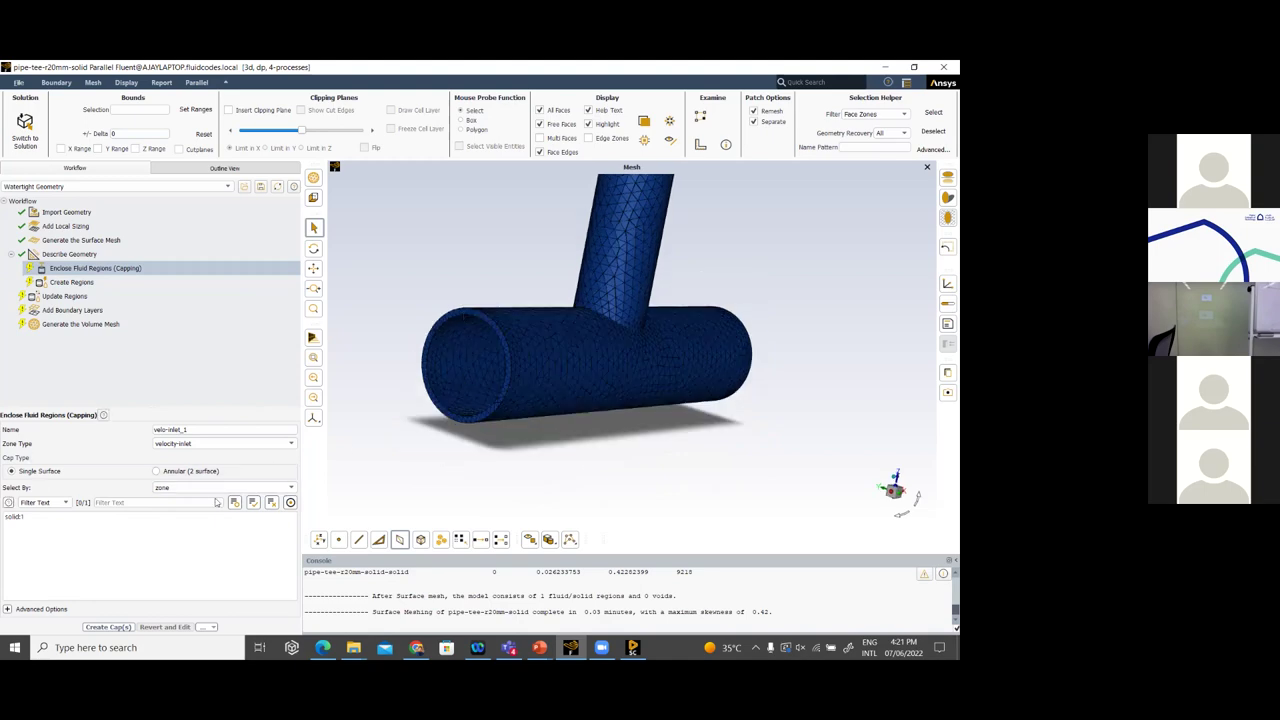
left_click(492, 326)
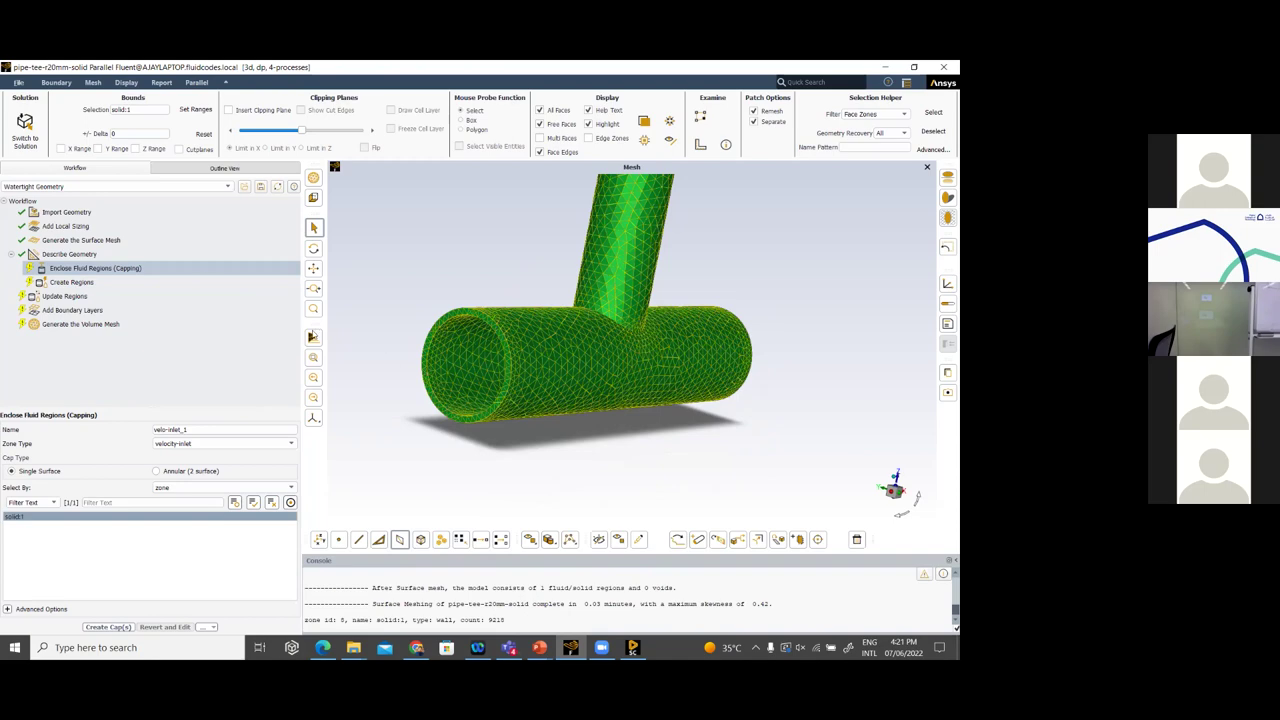
Update the surface mesh with boundary zones separated by a 40 degree angle, and rerun Describe Geometry
left_click(80, 241)
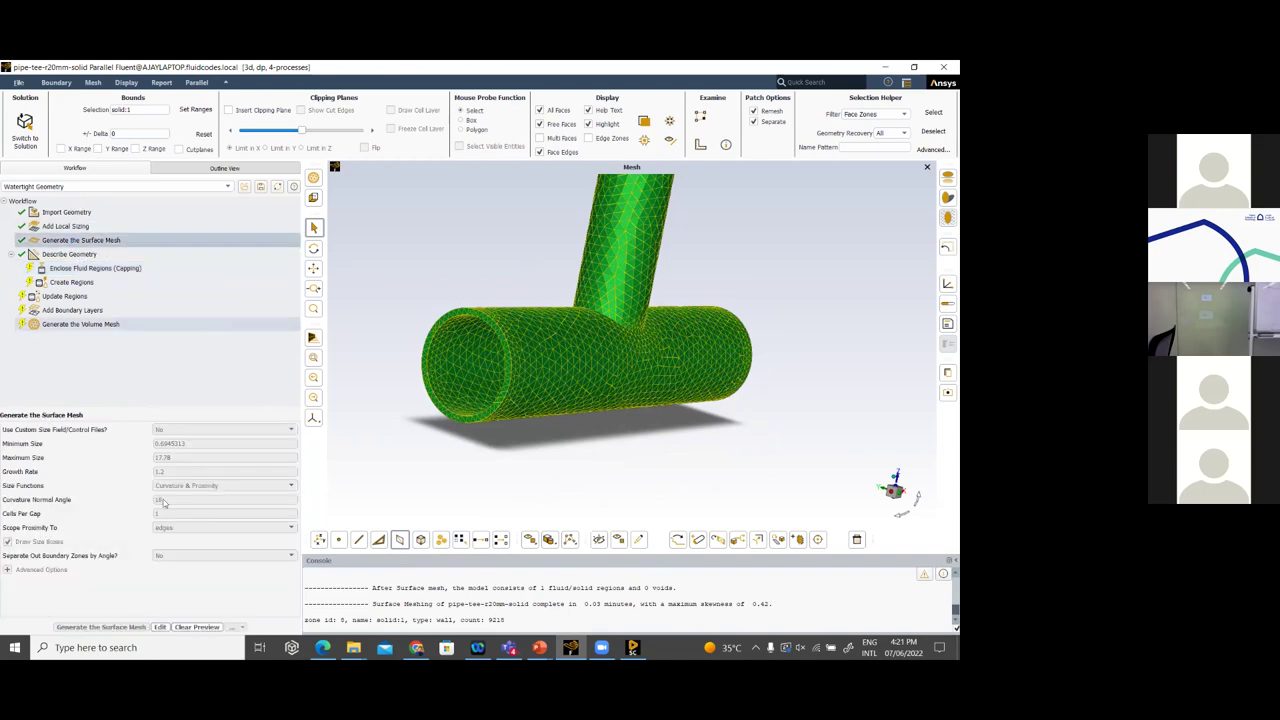
right_click(103, 244)
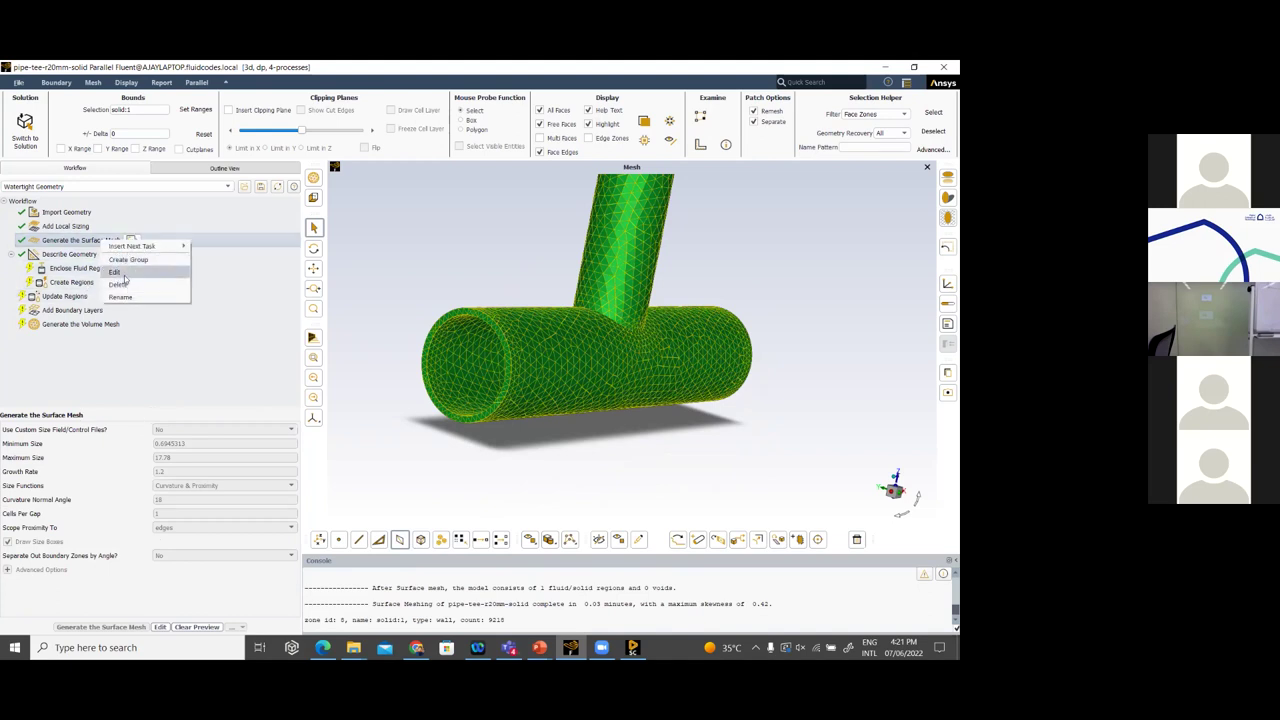
left_click(119, 272)
left_click(158, 556)
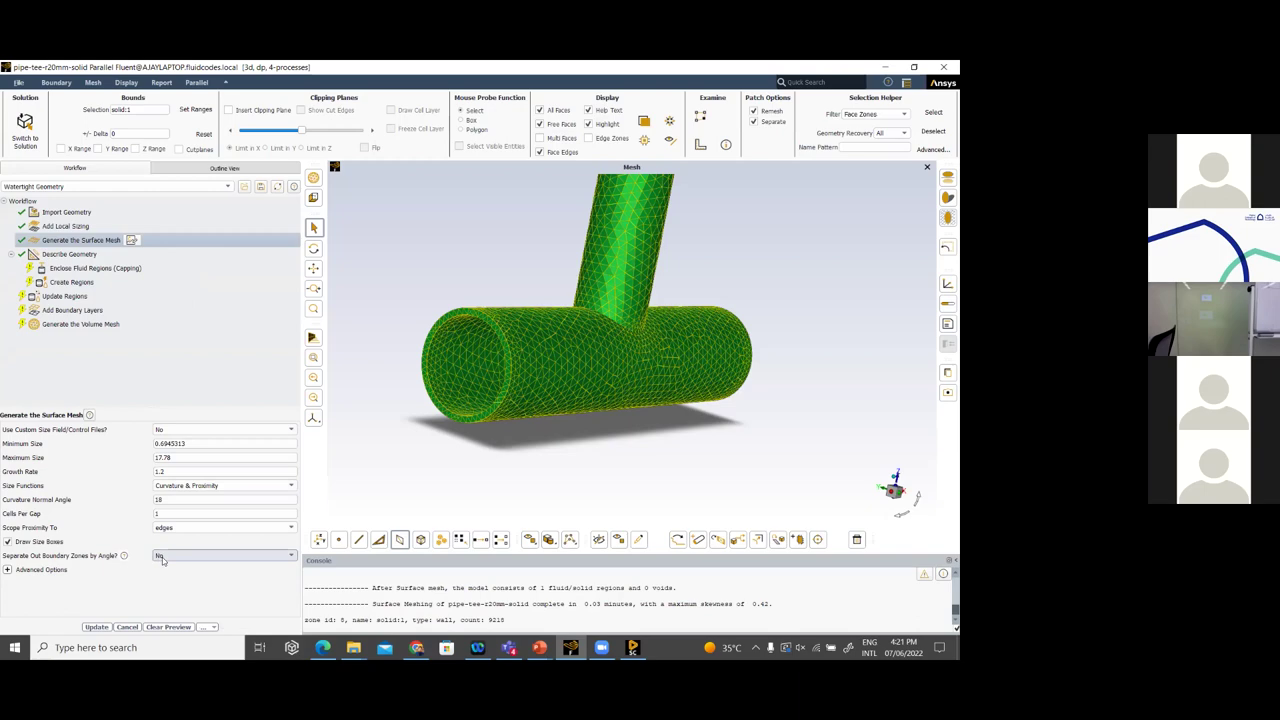
left_click(163, 566)
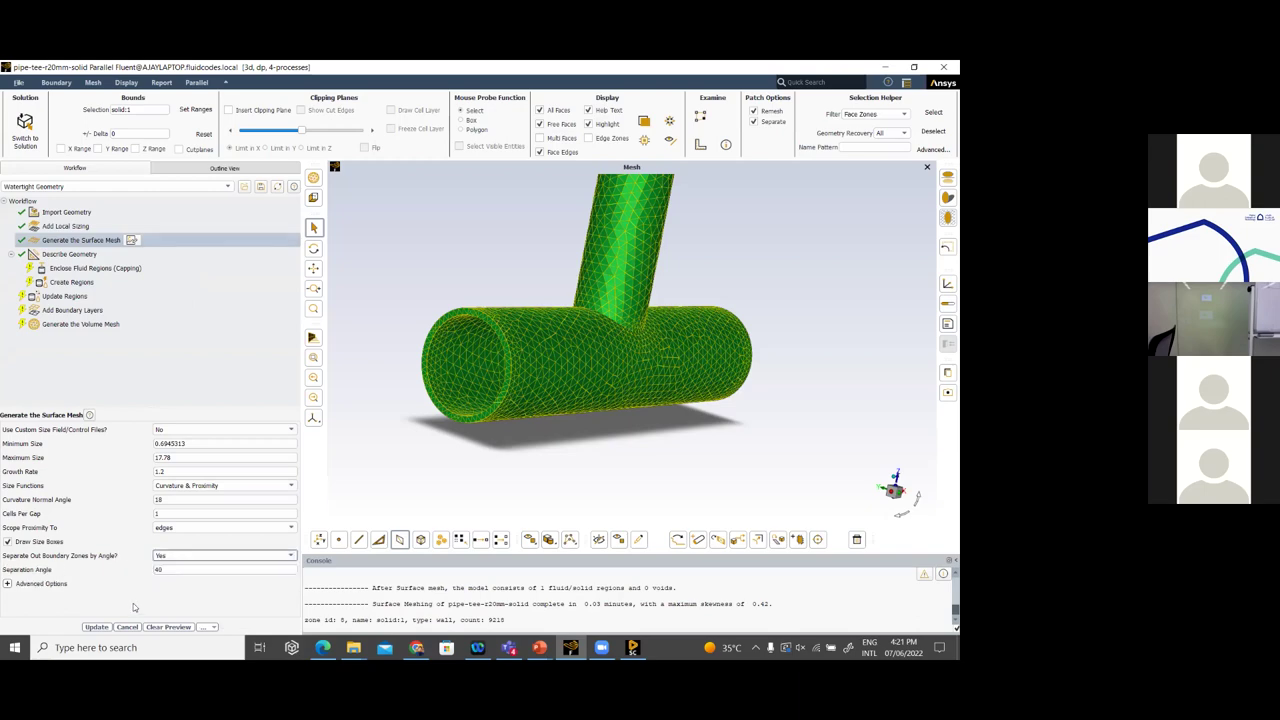
left_click(97, 627)
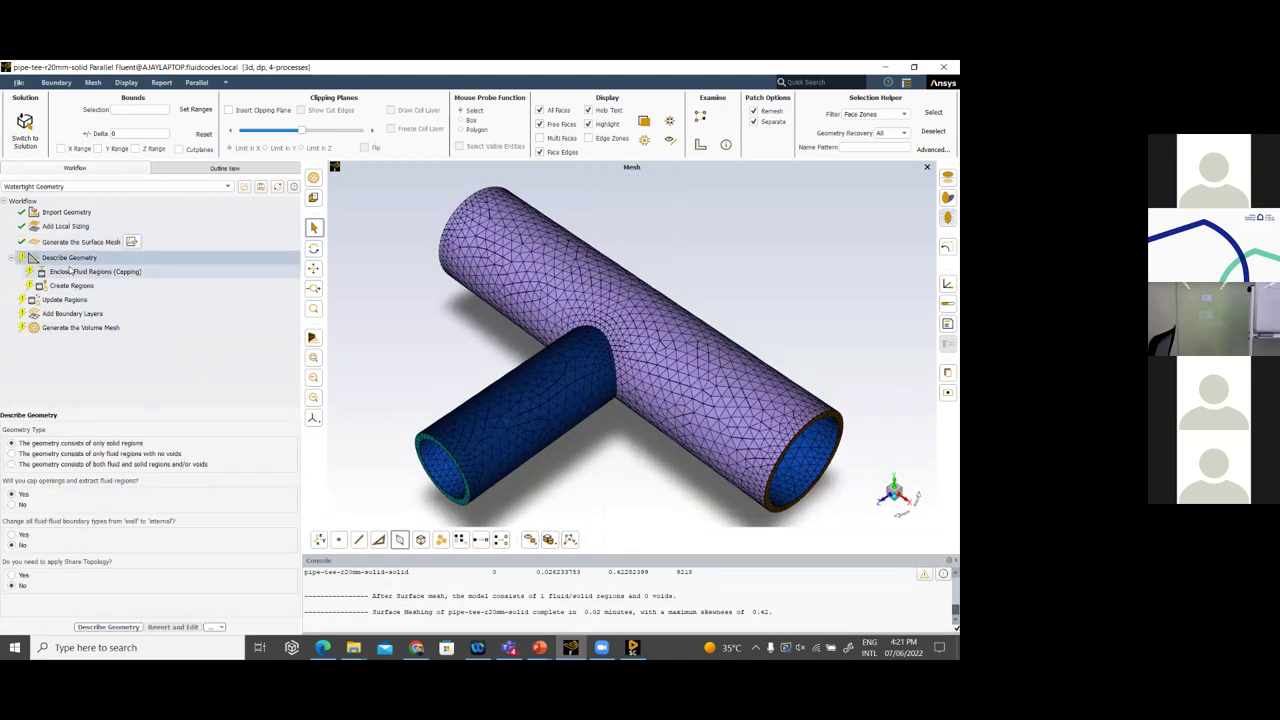
left_click(107, 627)
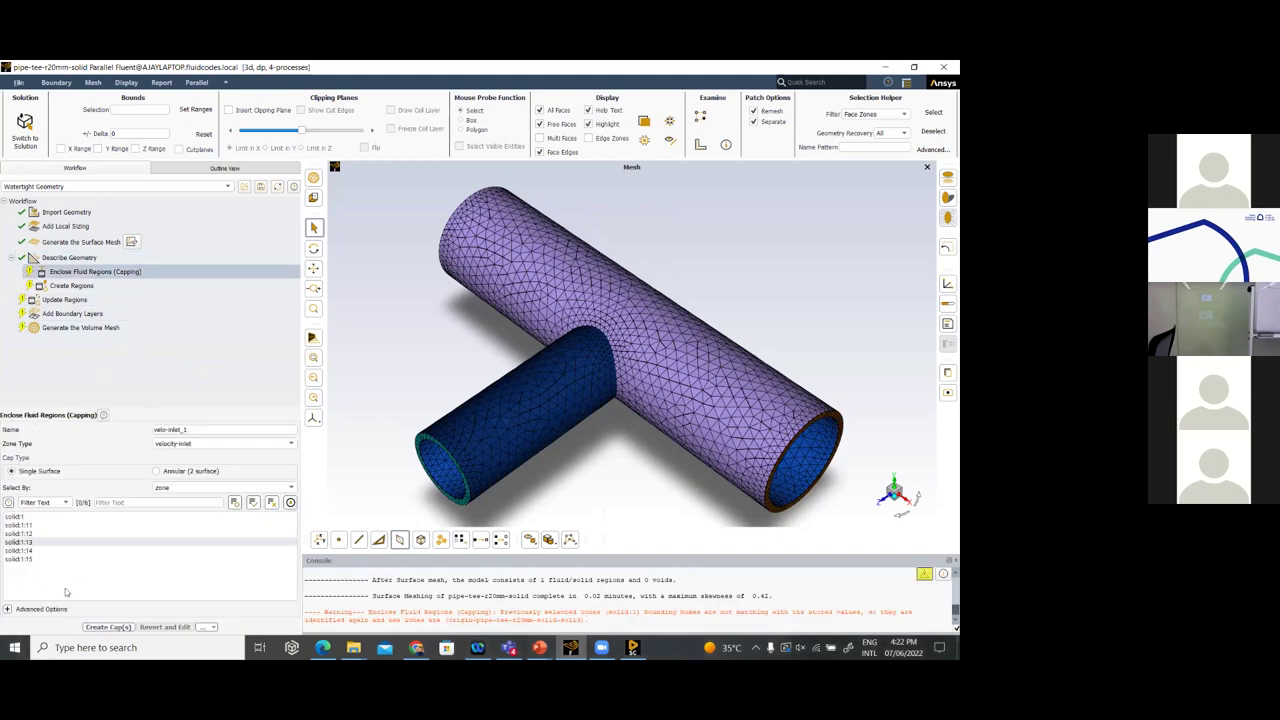
Select the end rings of all three pipe openings together for capping, and clear the selection
left_click_drag(602, 447, 706, 438)
left_click_drag(569, 333, 477, 366)
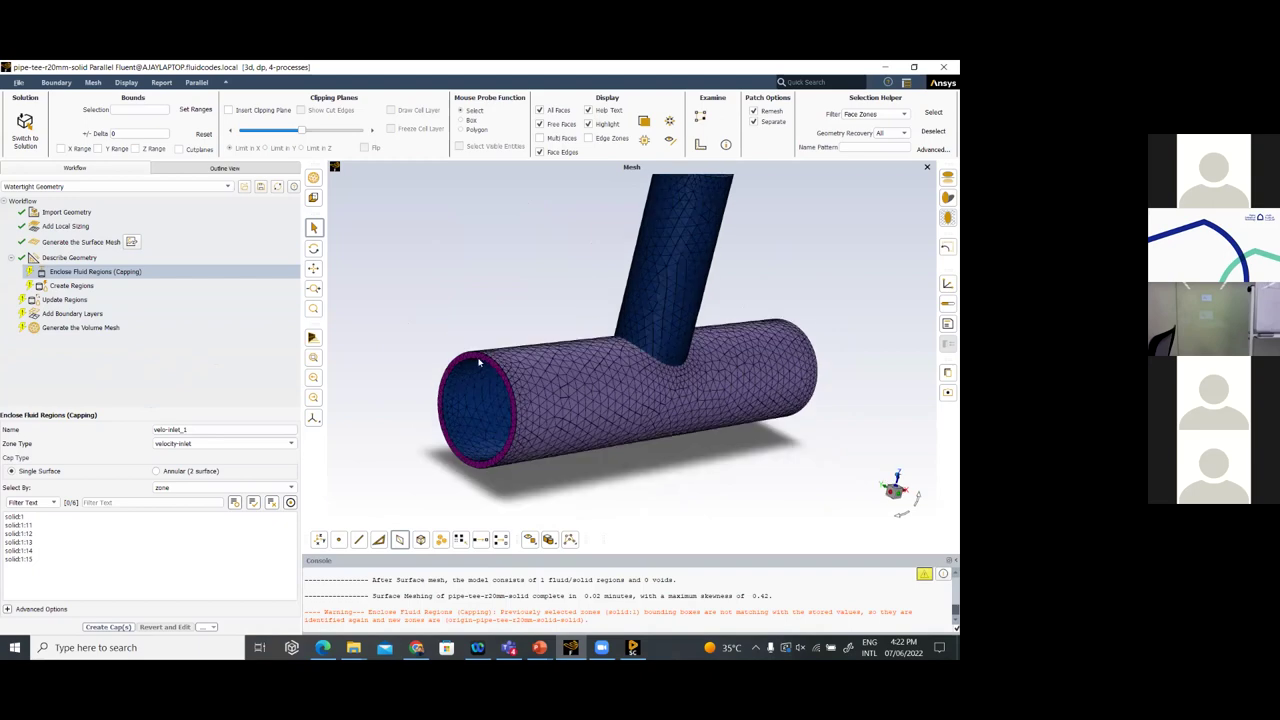
right_click(478, 410)
left_click_drag(478, 410, 786, 283)
right_click(620, 277)
right_click(786, 283)
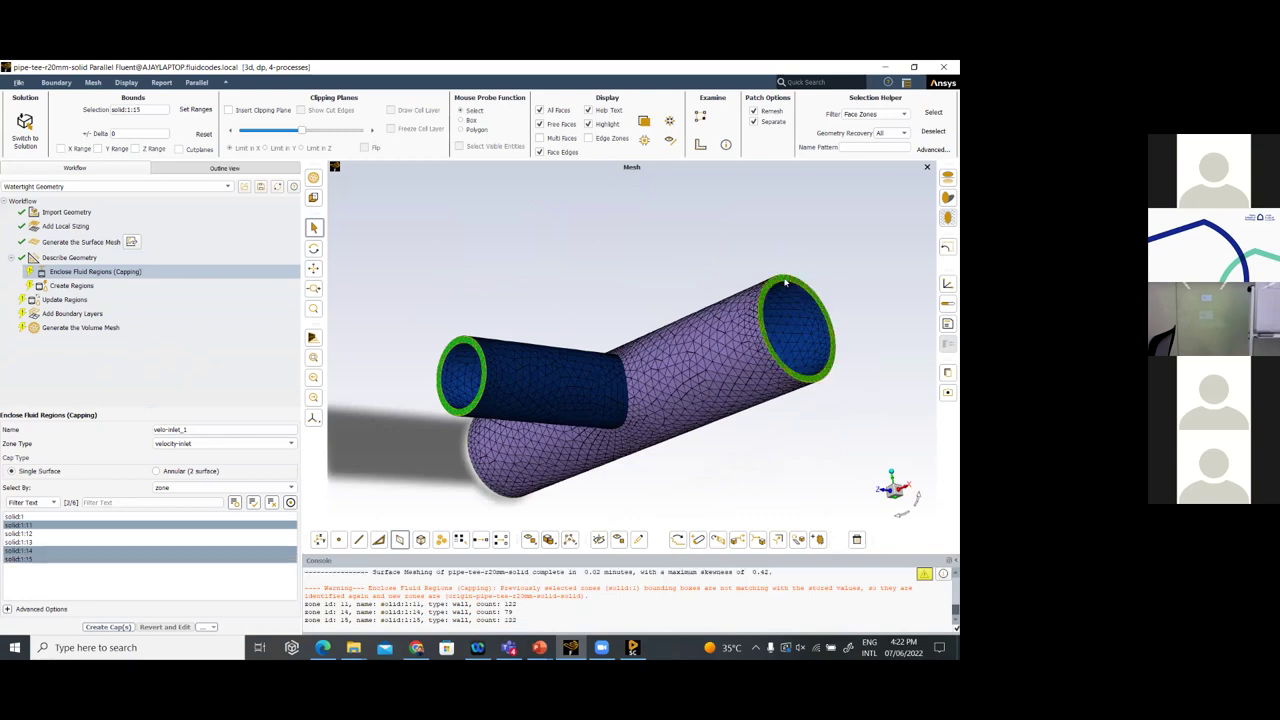
left_click_drag(577, 297, 691, 322)
left_click_drag(678, 395, 695, 388)
left_click_drag(556, 449, 455, 400)
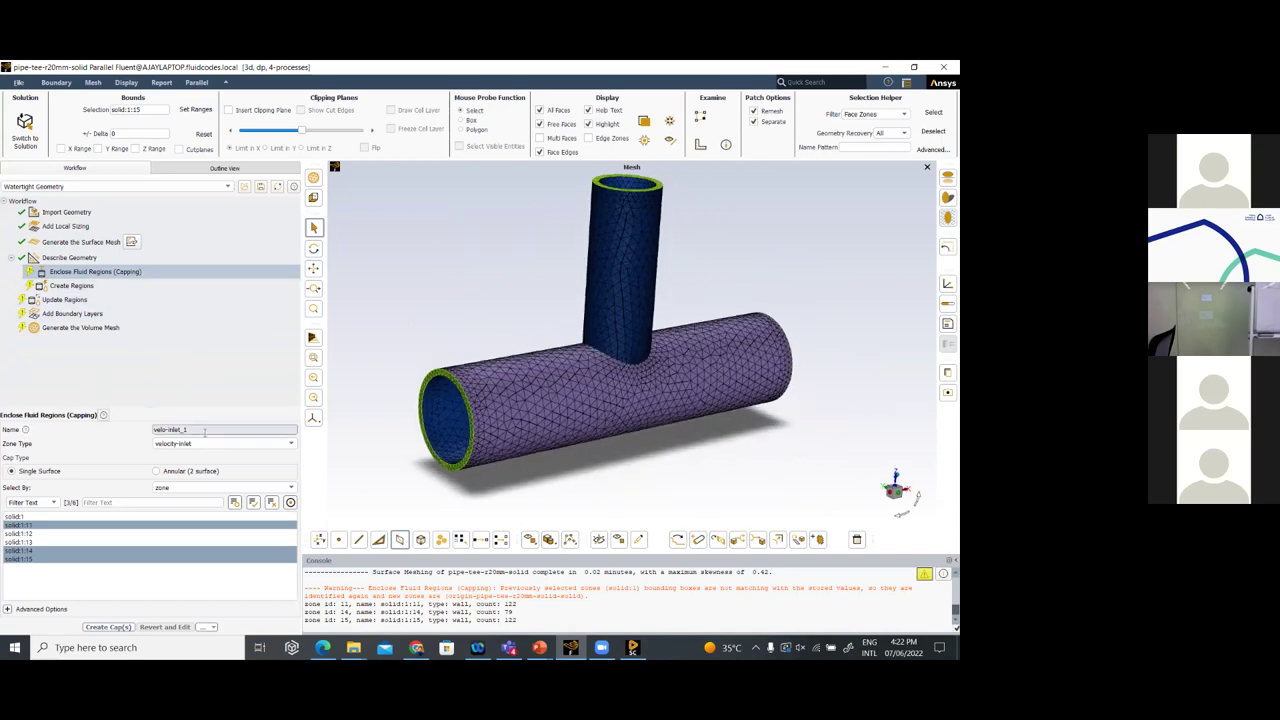
left_click(271, 502)
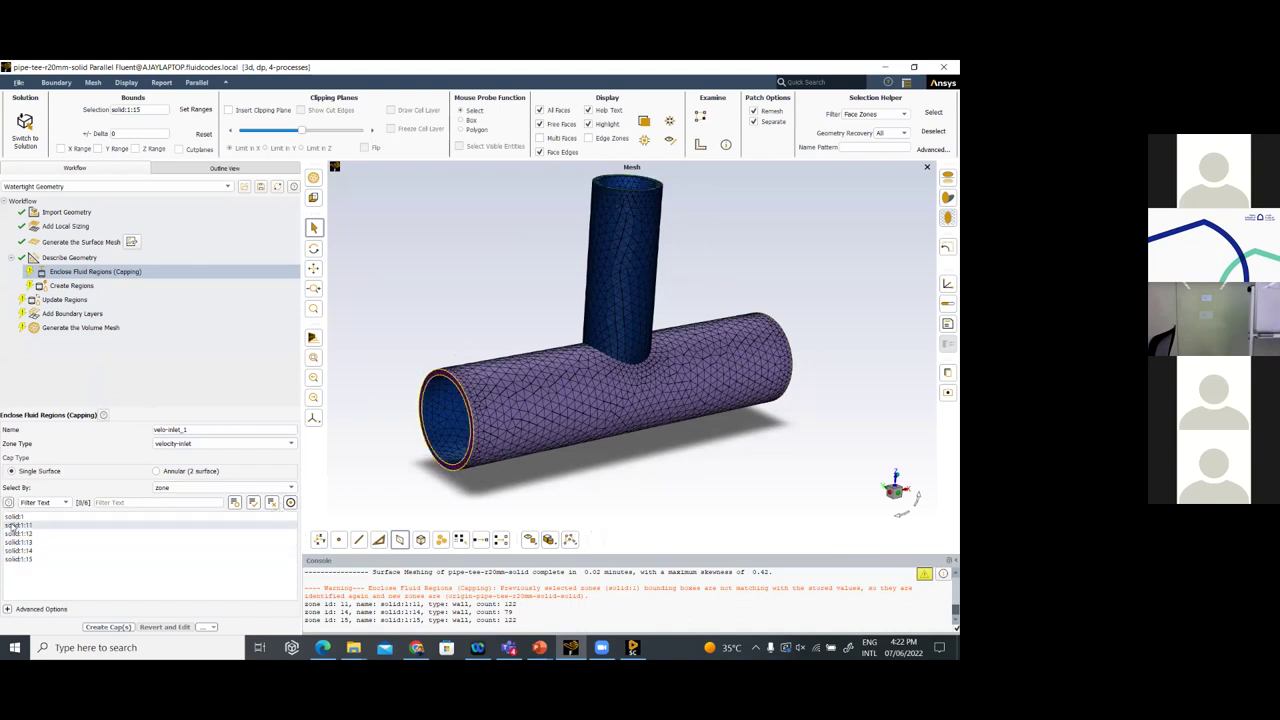
Select the main pipe's near end ring, zone solid:1:11, and name the cap inlet-large
left_click_drag(625, 378, 372, 366)
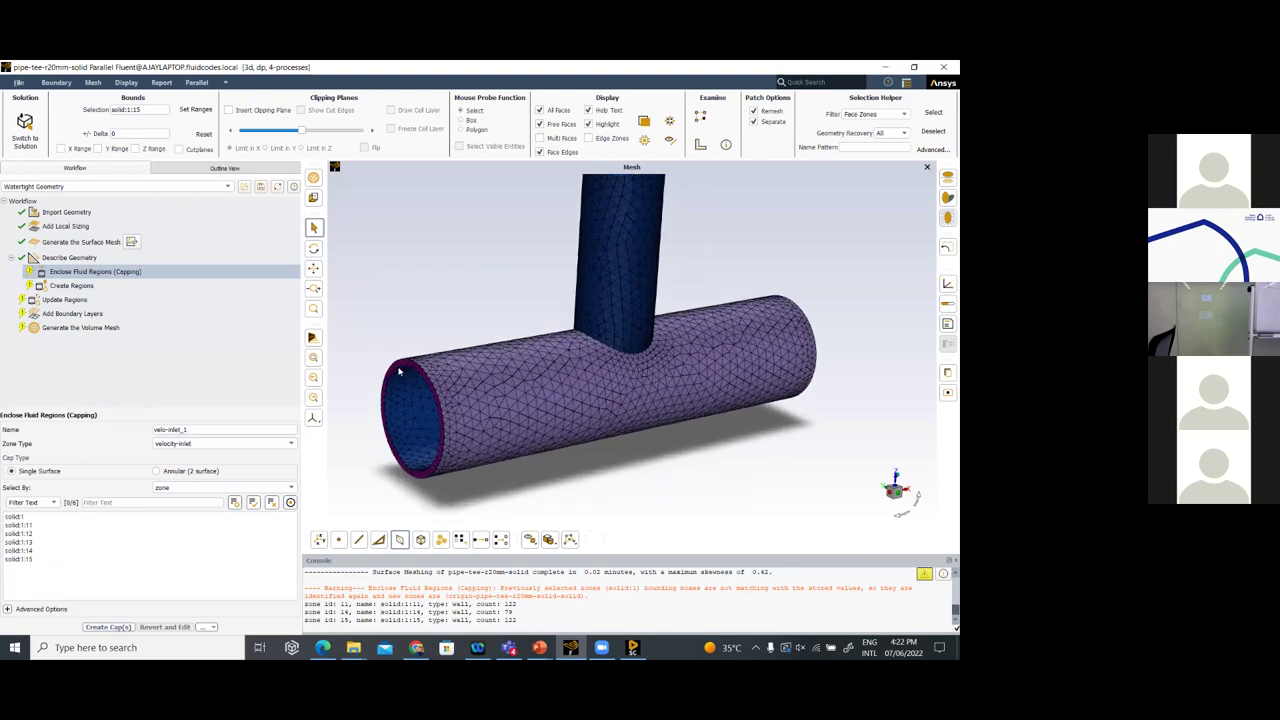
left_click(412, 370)
left_click_drag(594, 291, 444, 440)
left_click(598, 249)
left_click(501, 540)
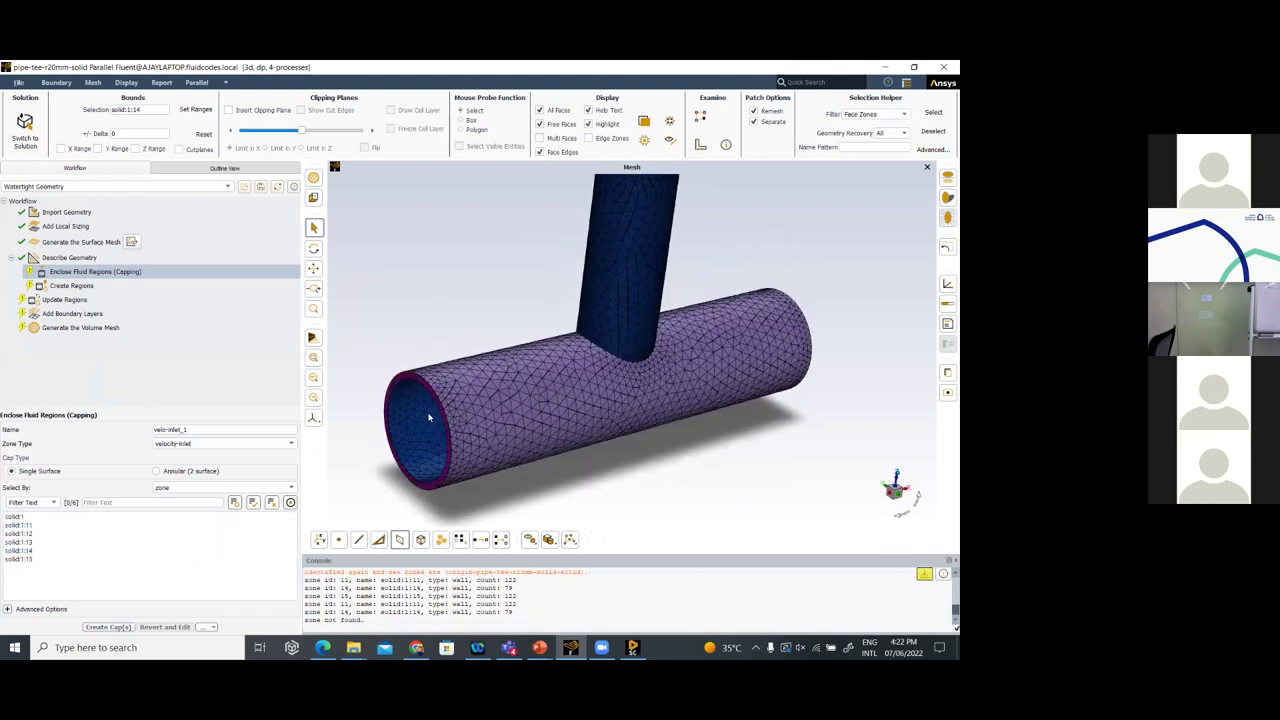
left_click(406, 378)
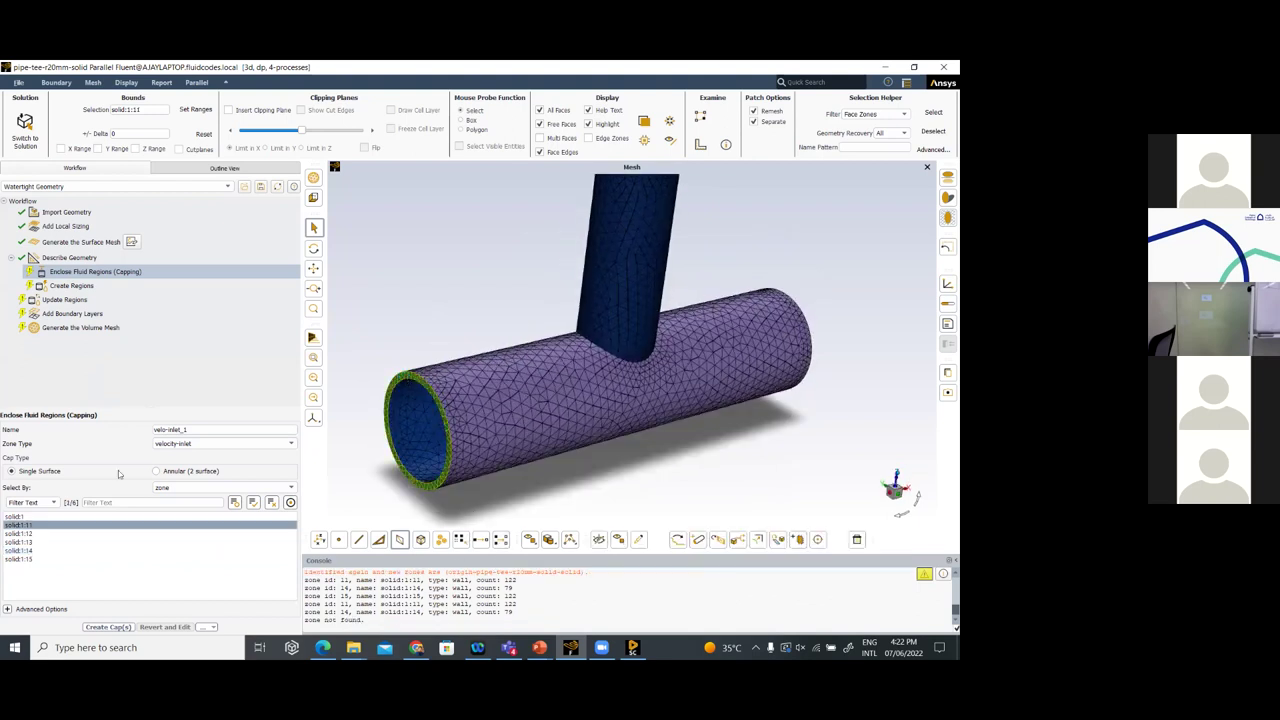
double_click(198, 428)
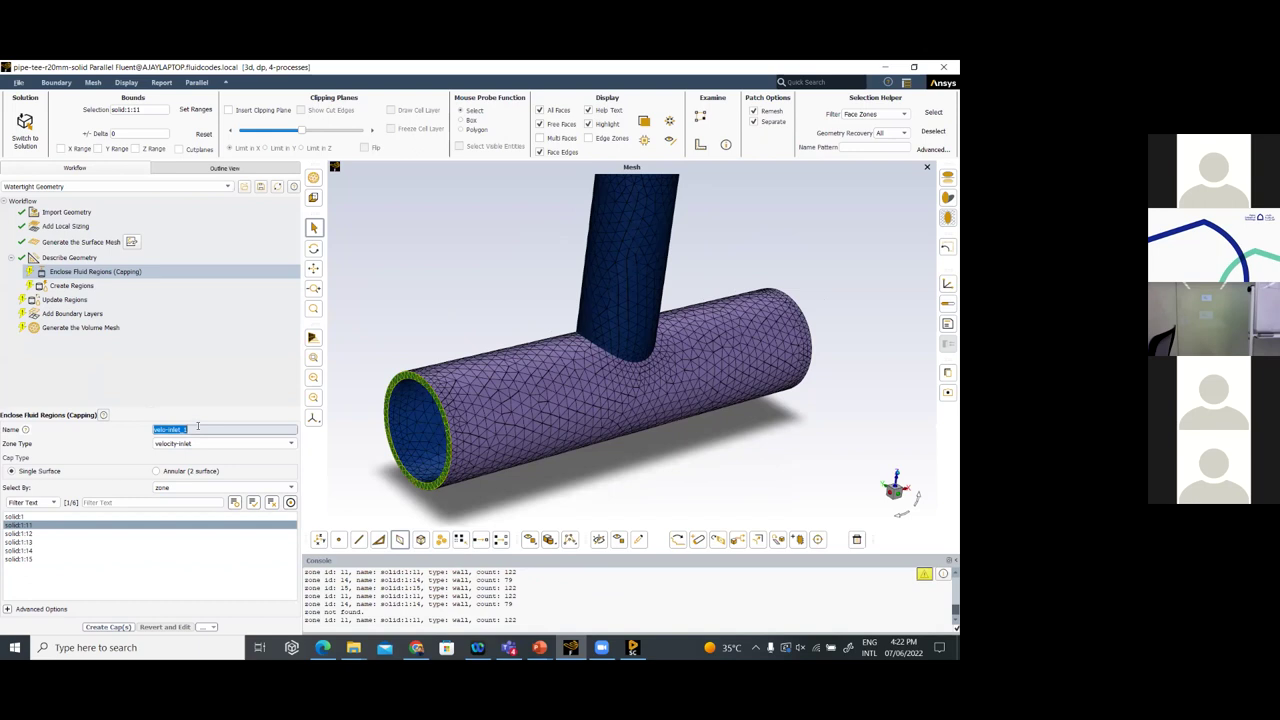
key("BackSpace")
type("inlet-large")
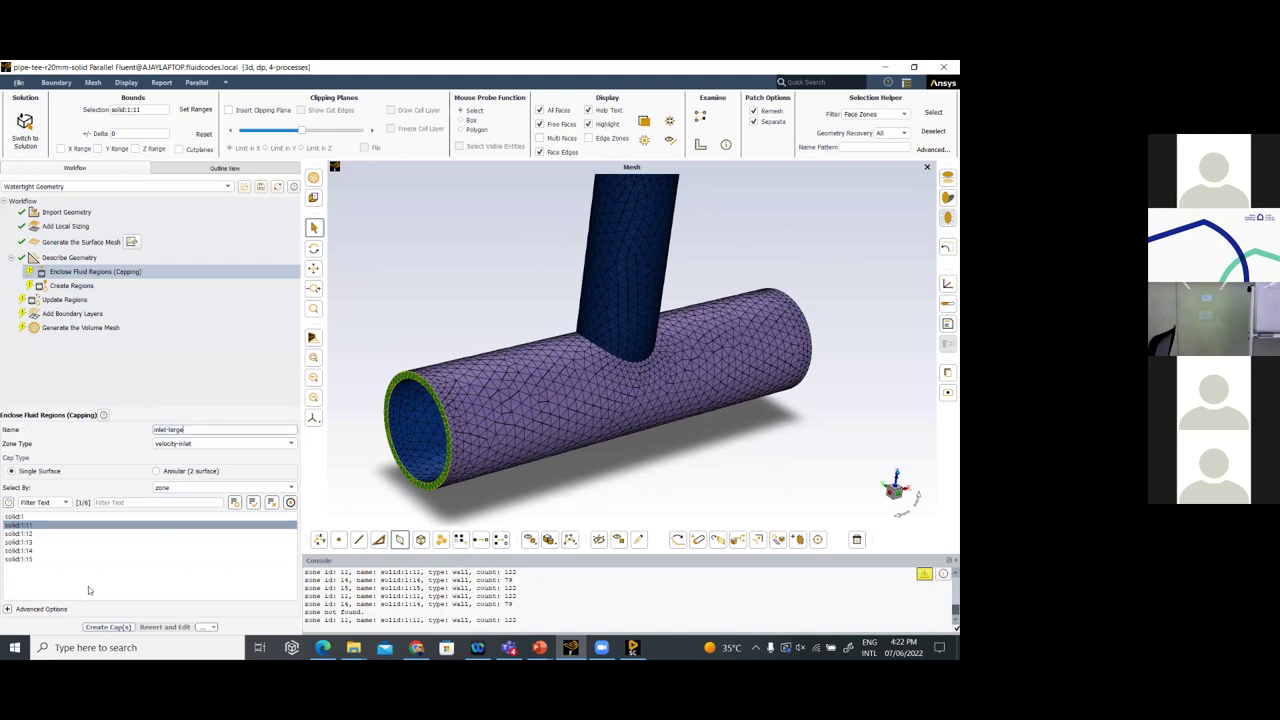
Try to create the inlet-large cap with the selection mode set to label
left_click(198, 488)
left_click(182, 498)
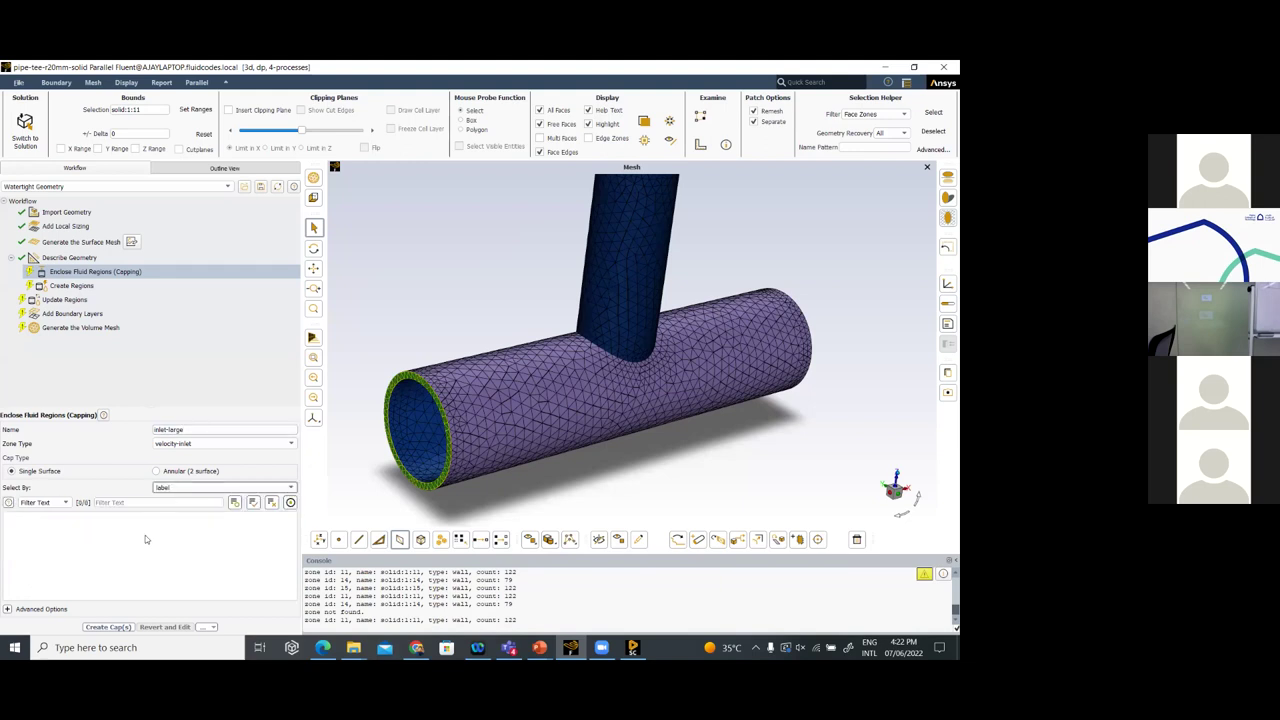
left_click(116, 626)
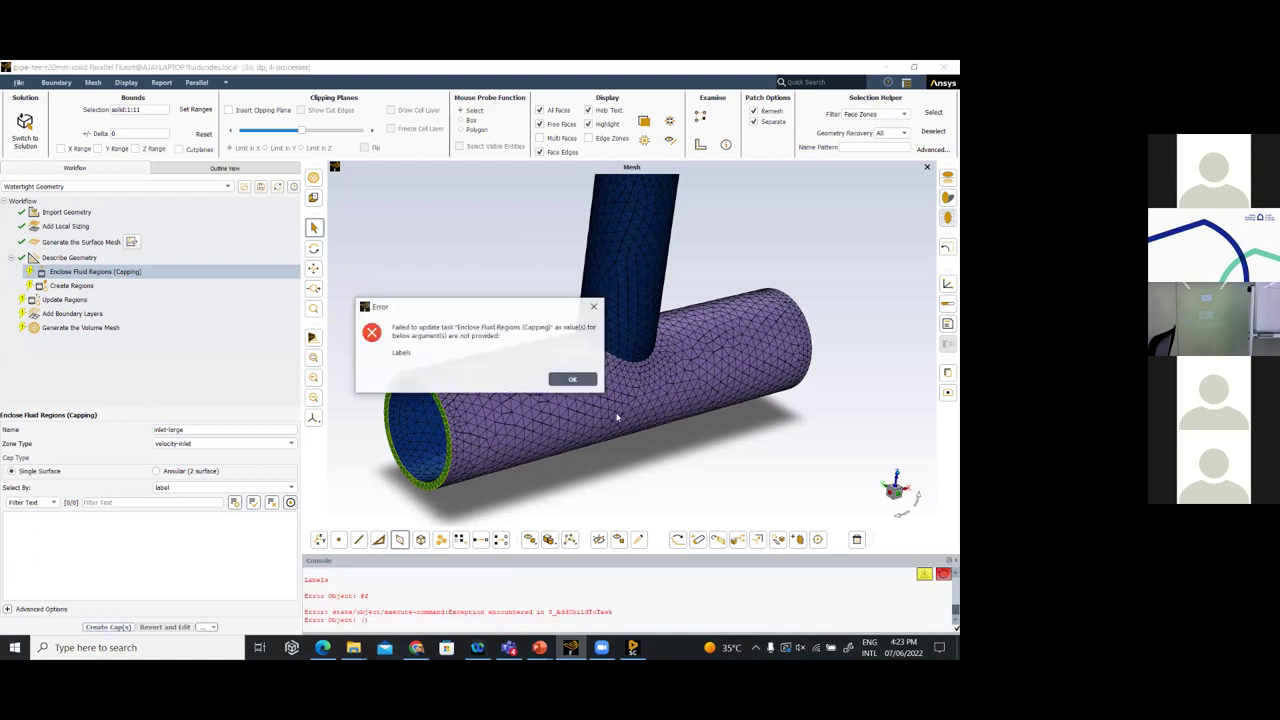
left_click(572, 379)
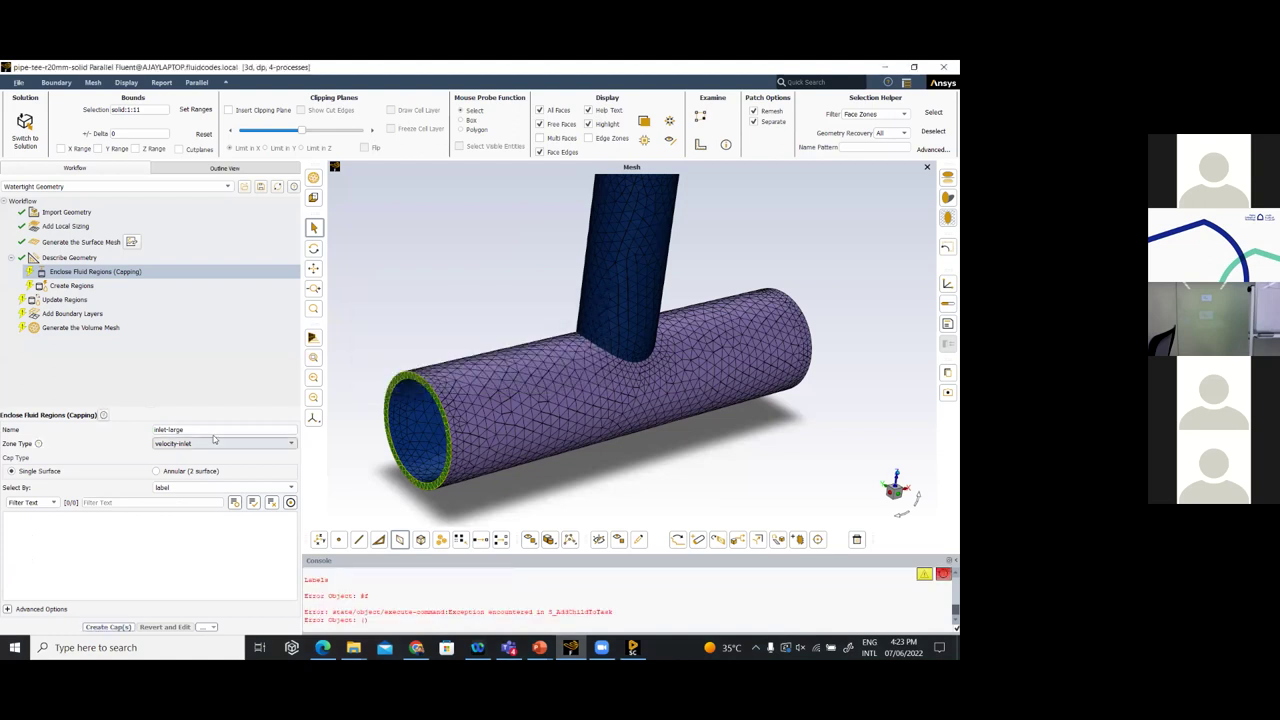
Set the selection mode to zone, reselect solid:1:11, and create the inlet-large velocity-inlet cap
left_click(178, 488)
left_click(162, 505)
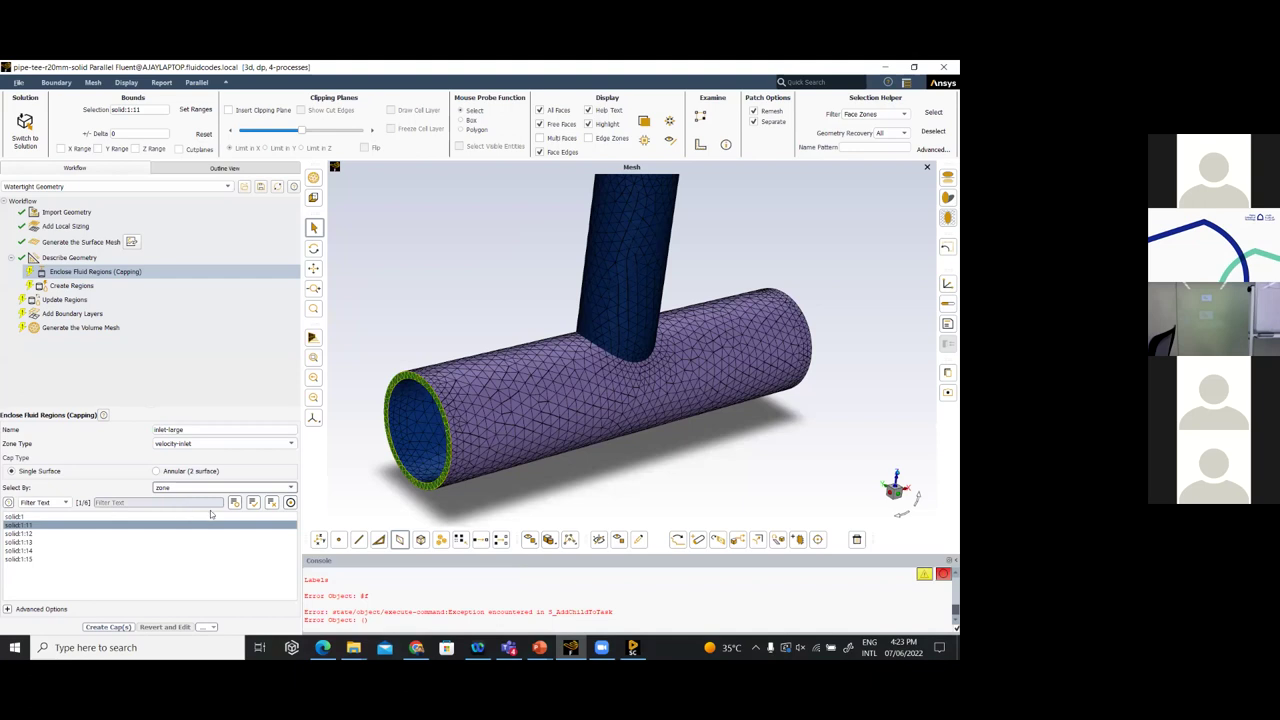
left_click(112, 627)
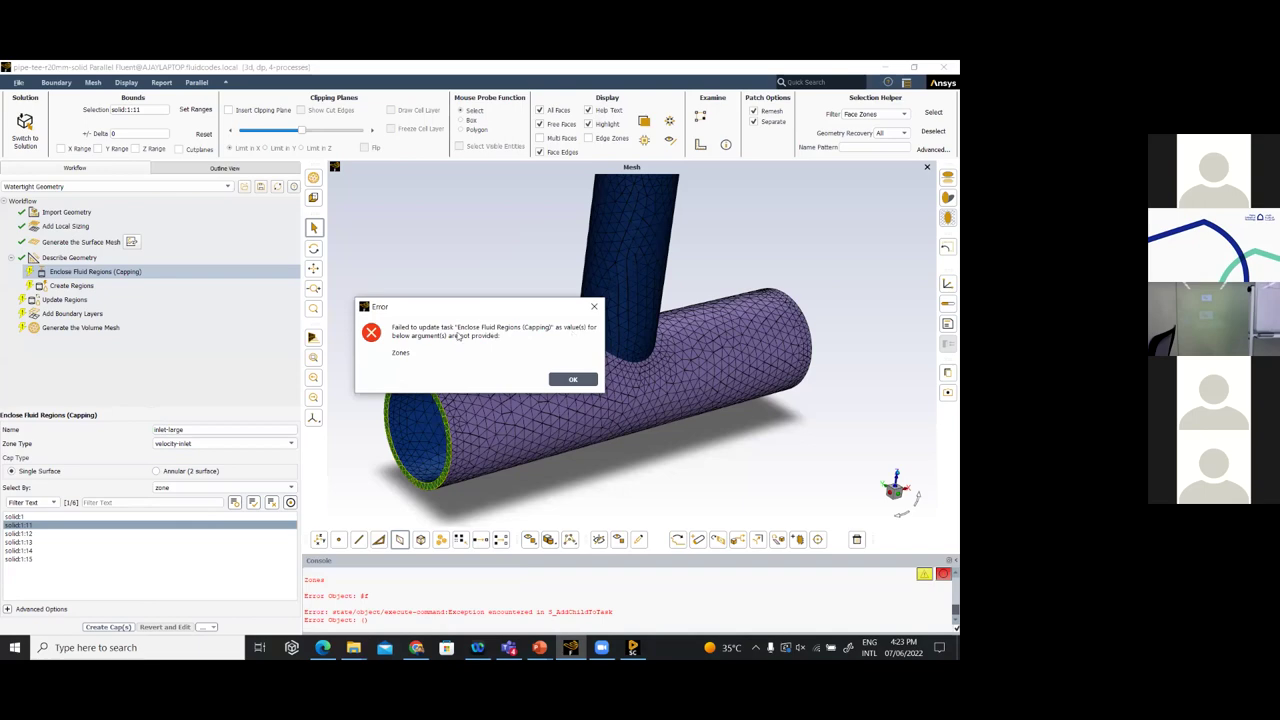
left_click(573, 379)
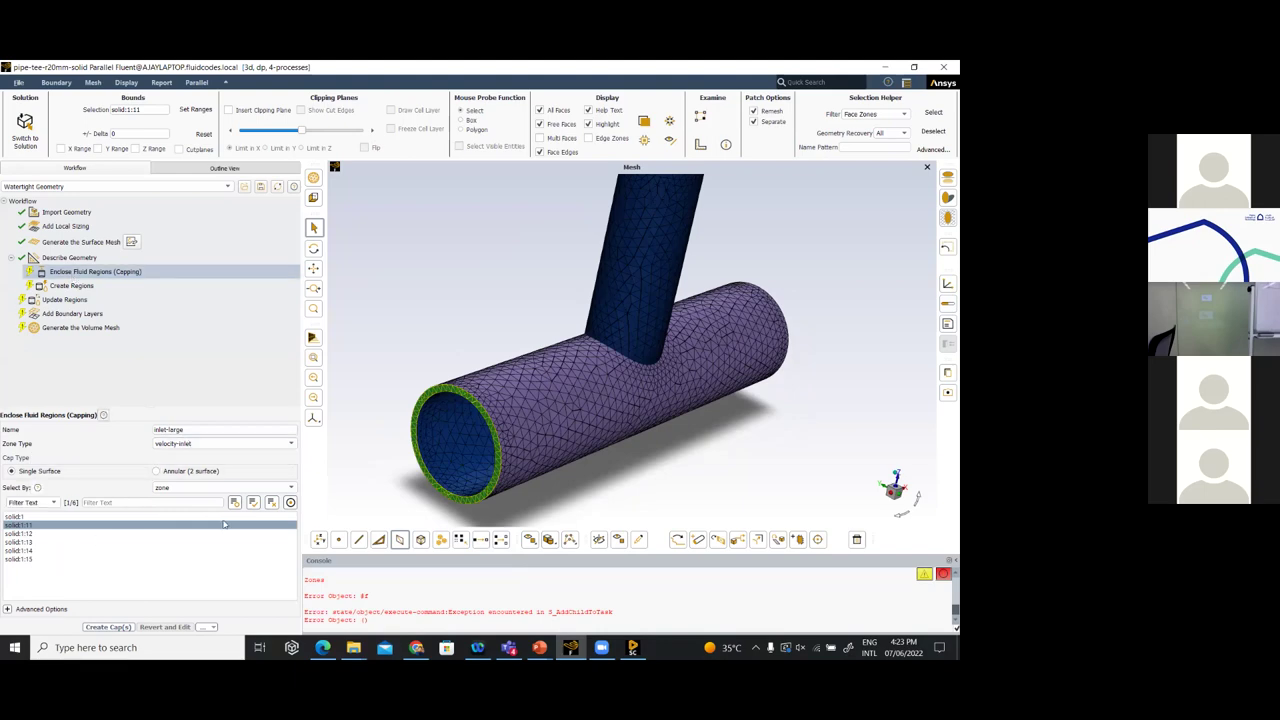
left_click(18, 525)
left_click(18, 525)
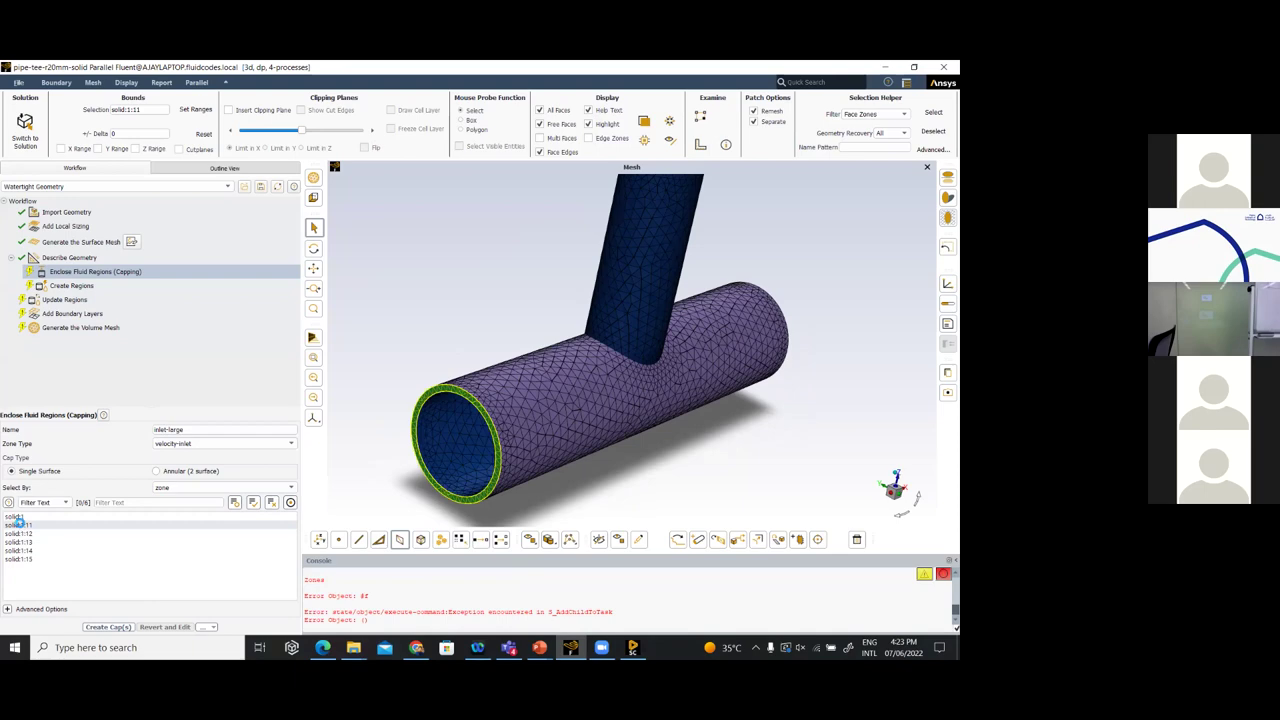
left_click(97, 626)
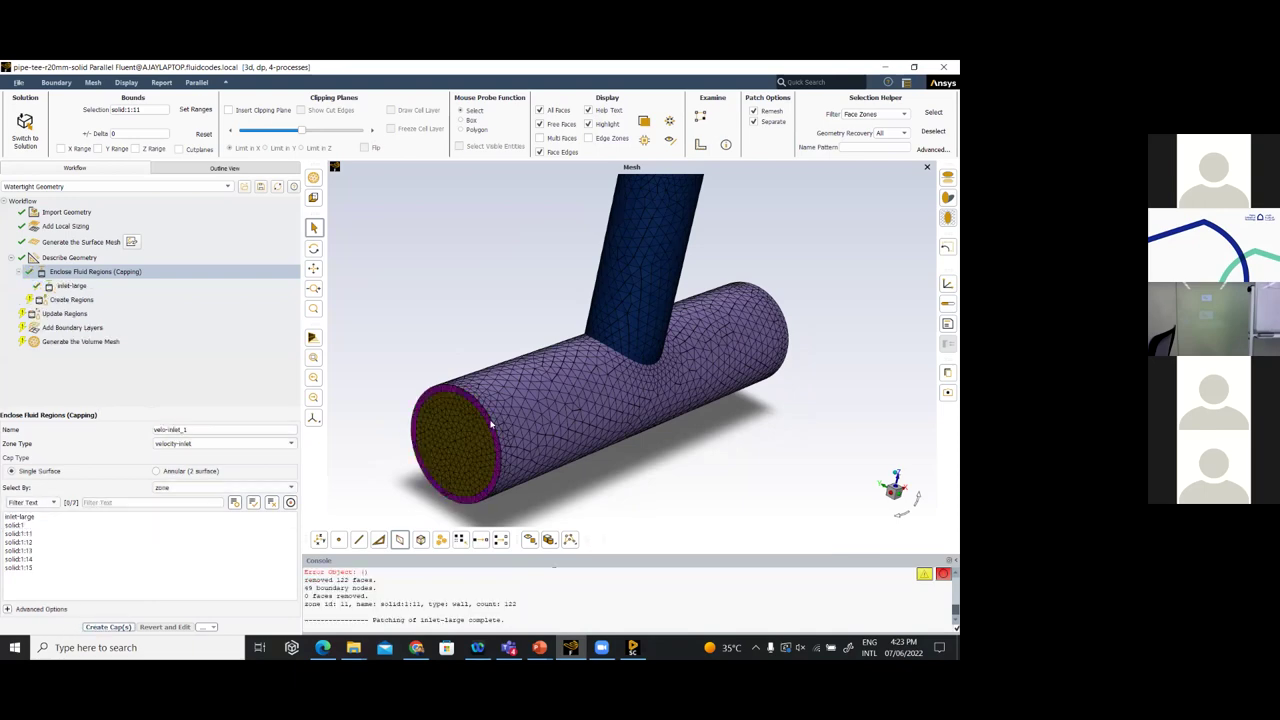
Select the branch pipe's end ring, zone solid:1:14, and create a velocity-inlet cap named inlet-small
left_click_drag(503, 387, 519, 369)
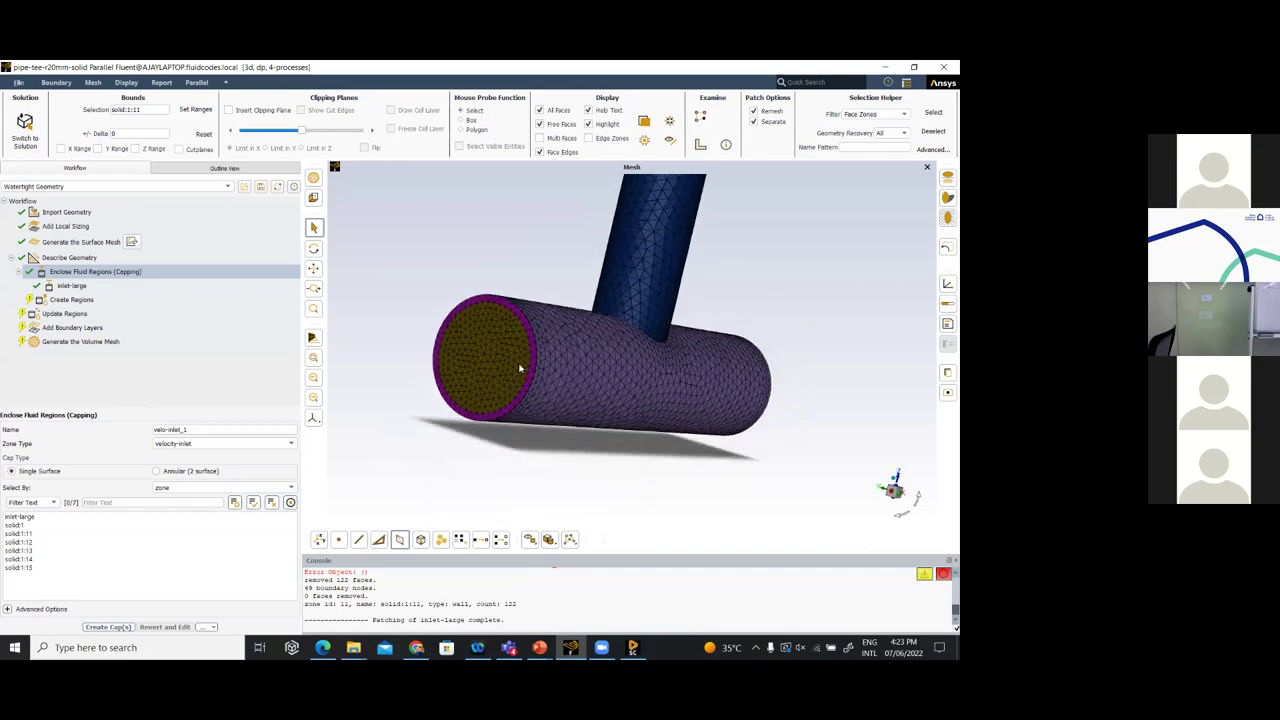
left_click_drag(566, 364, 480, 415)
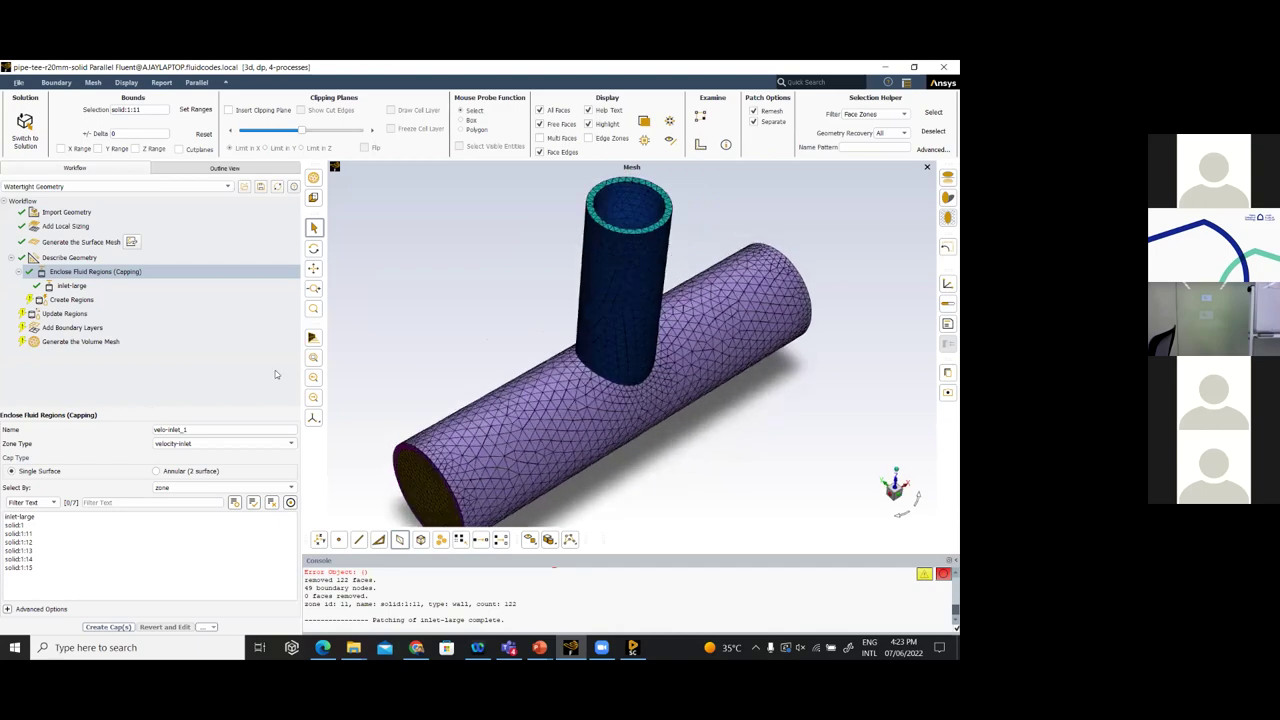
left_click(618, 181)
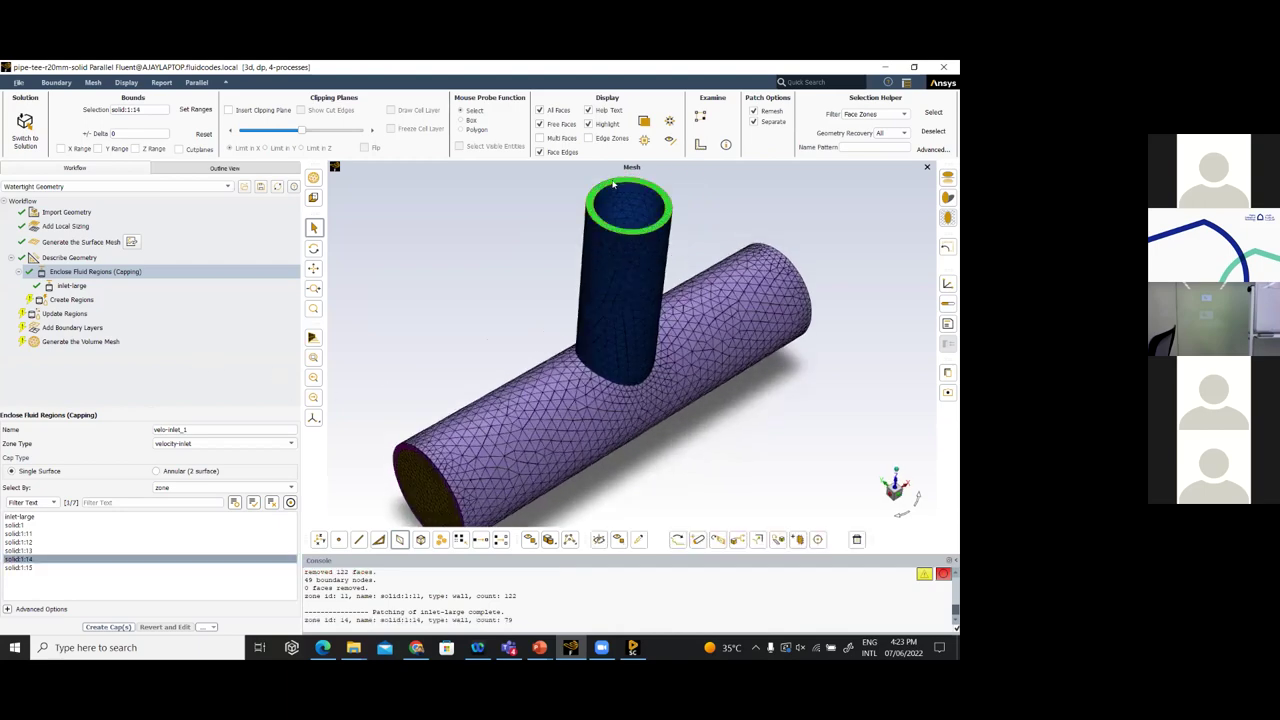
left_click(195, 429)
triple_click(195, 429)
type("in")
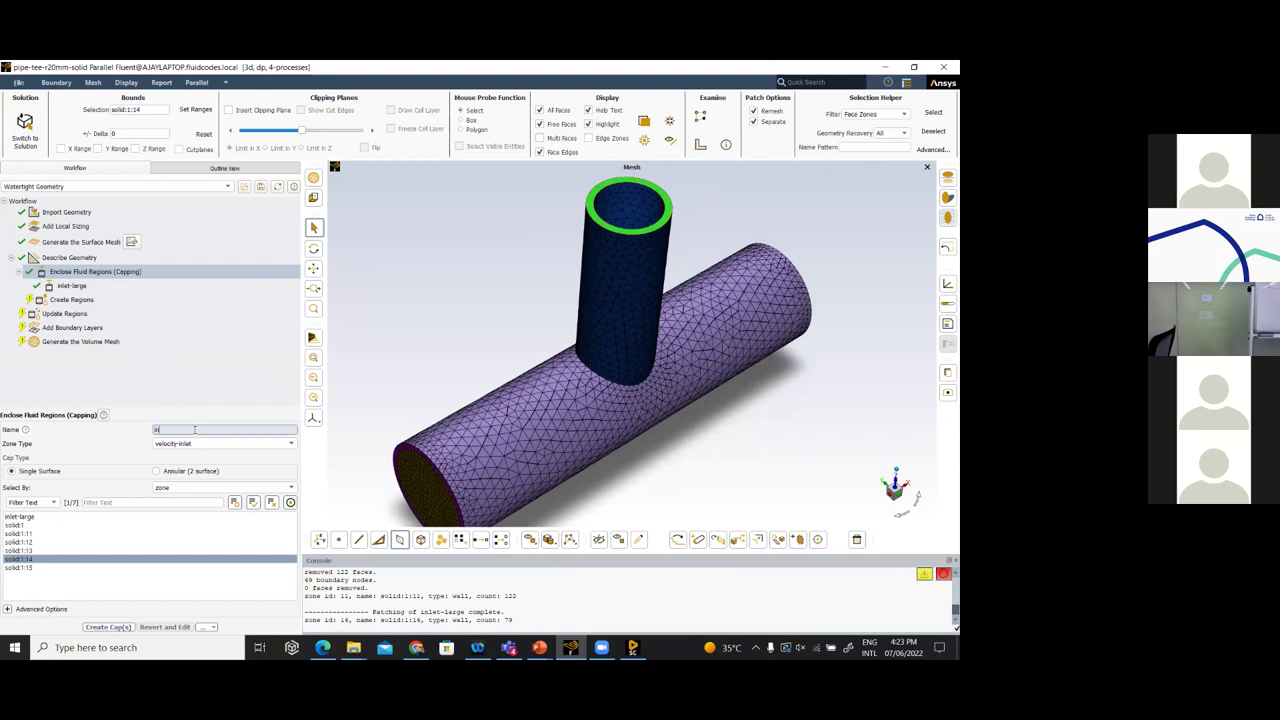
type("let-small")
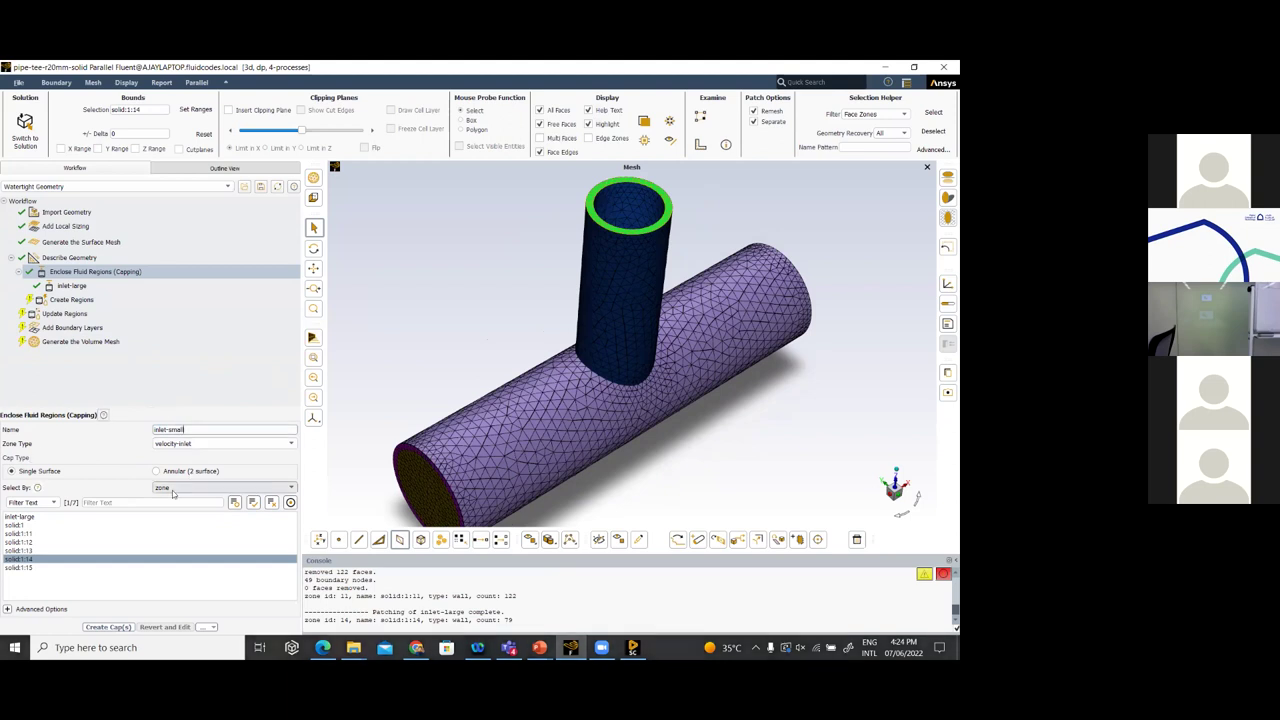
left_click(121, 627)
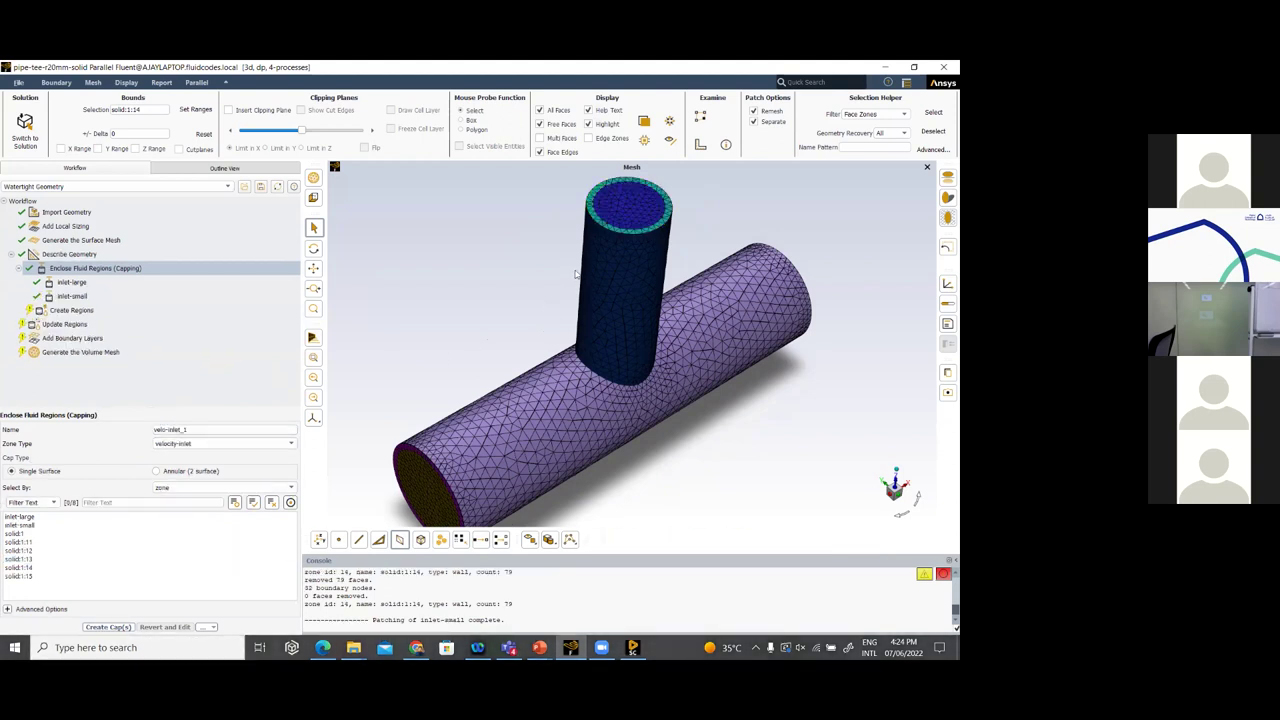
Select the main pipe's far end ring, zone solid:1:15, and create a pressure-outlet cap named outlet
left_click_drag(509, 371, 775, 305)
scroll(609, 240, "up", 3)
scroll(609, 240, "up", 1)
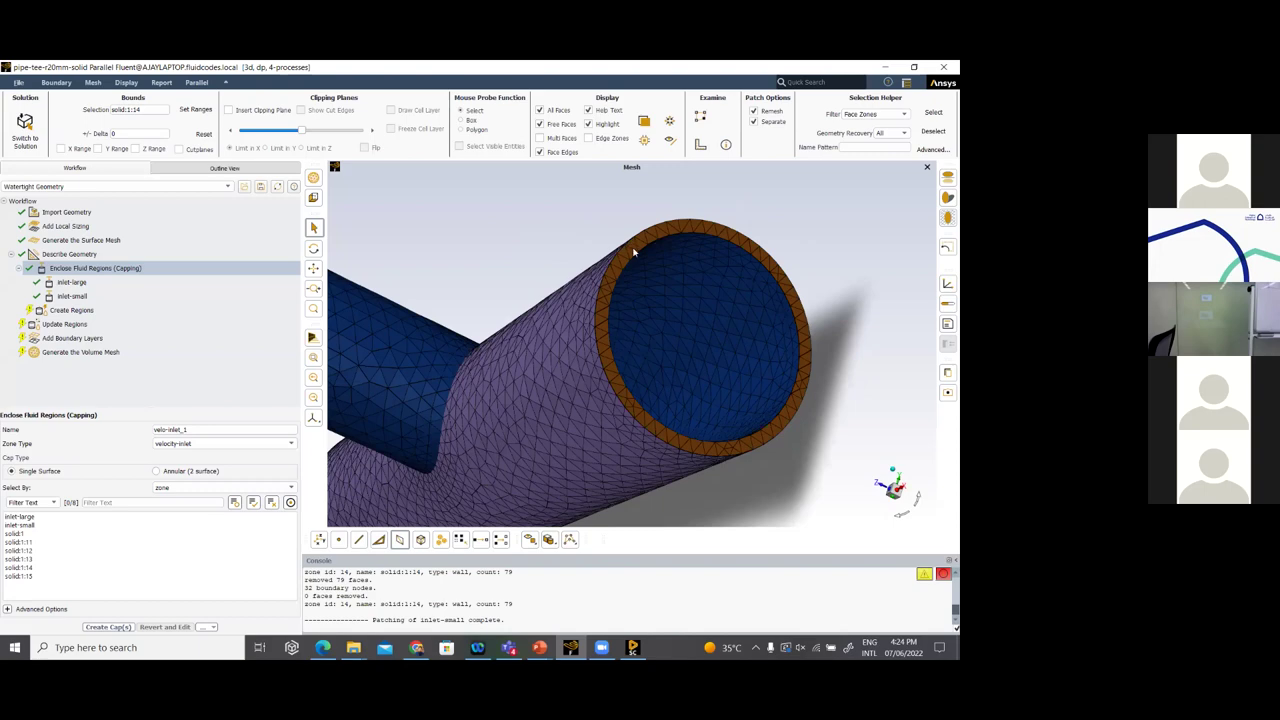
left_click(633, 252)
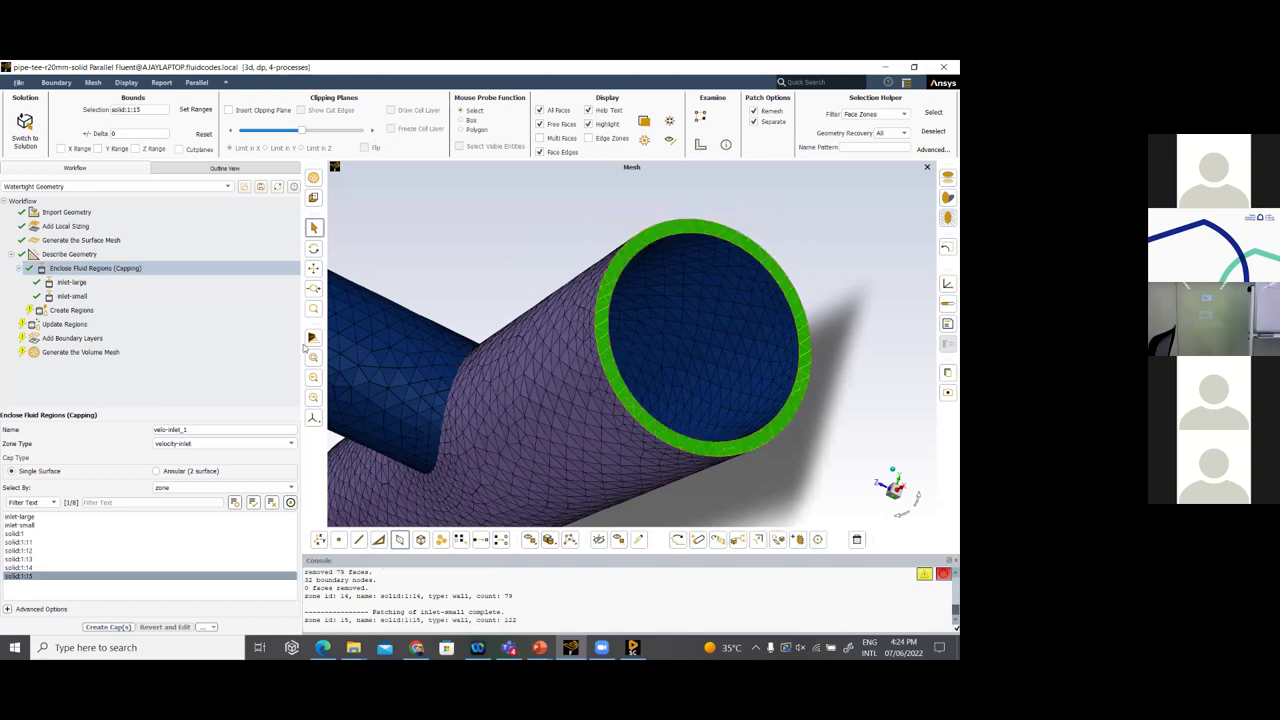
triple_click(215, 431)
type("outlet")
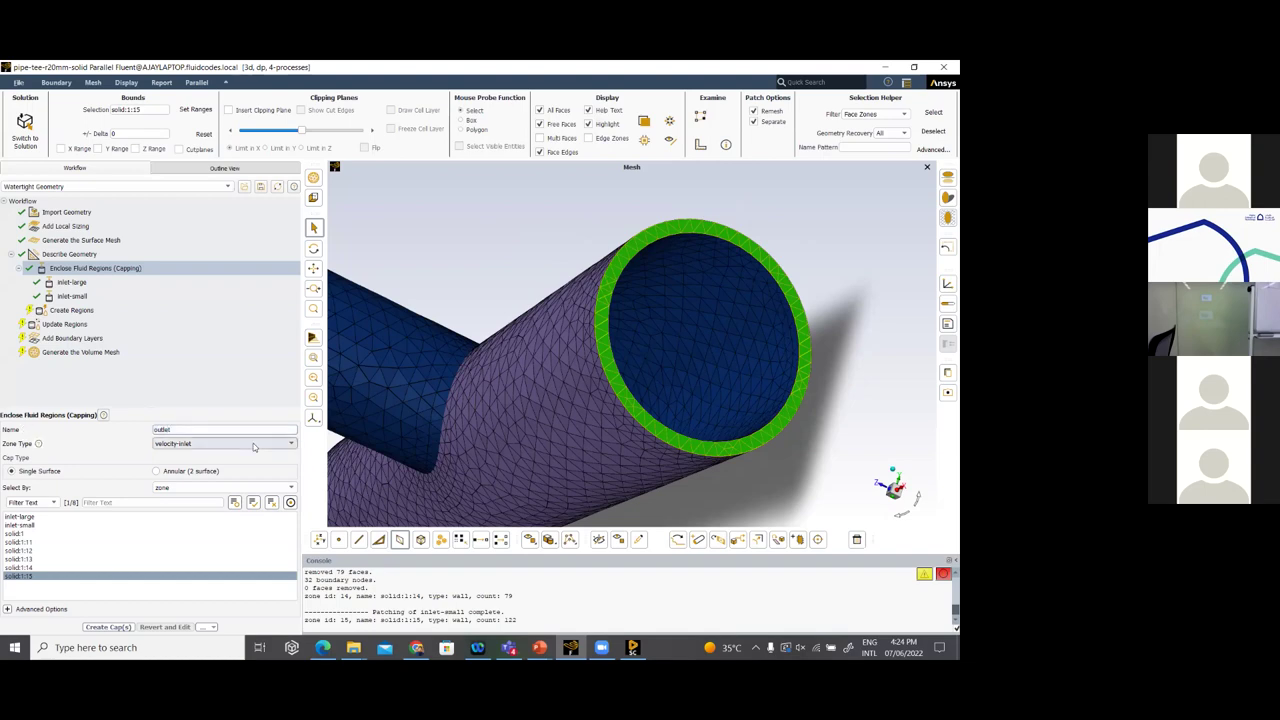
left_click(253, 443)
left_click(223, 459)
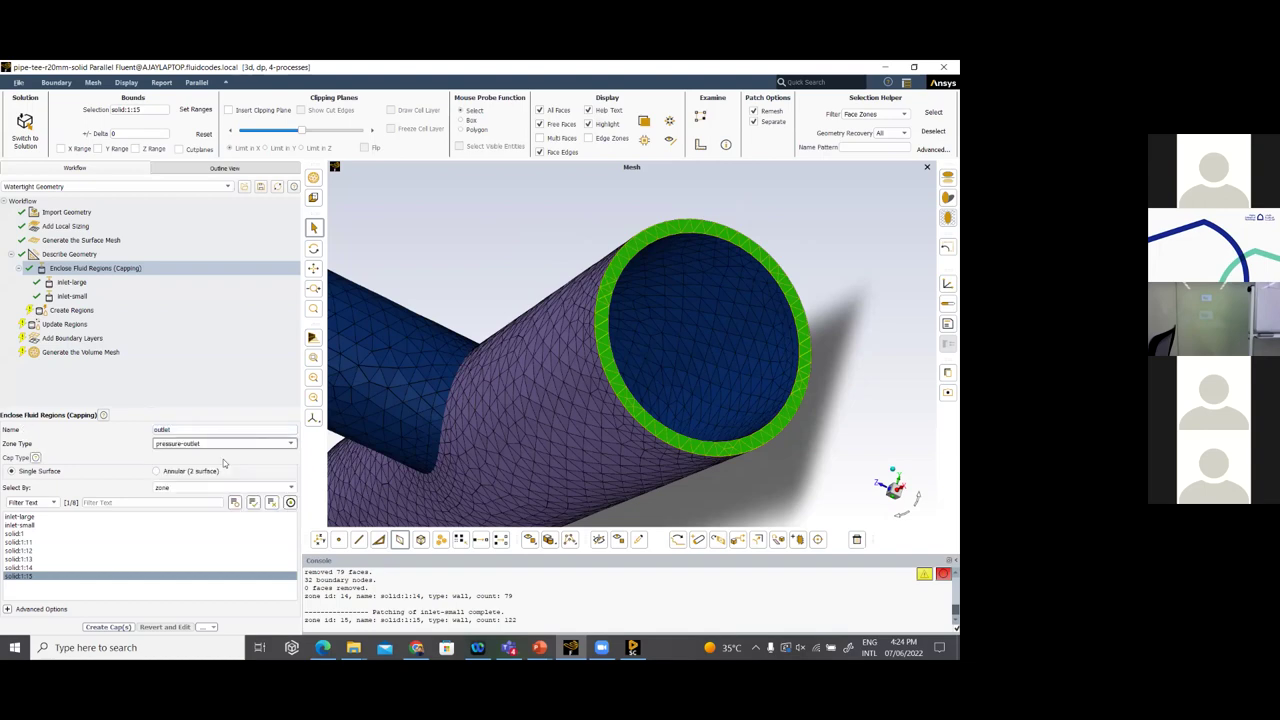
left_click(102, 625)
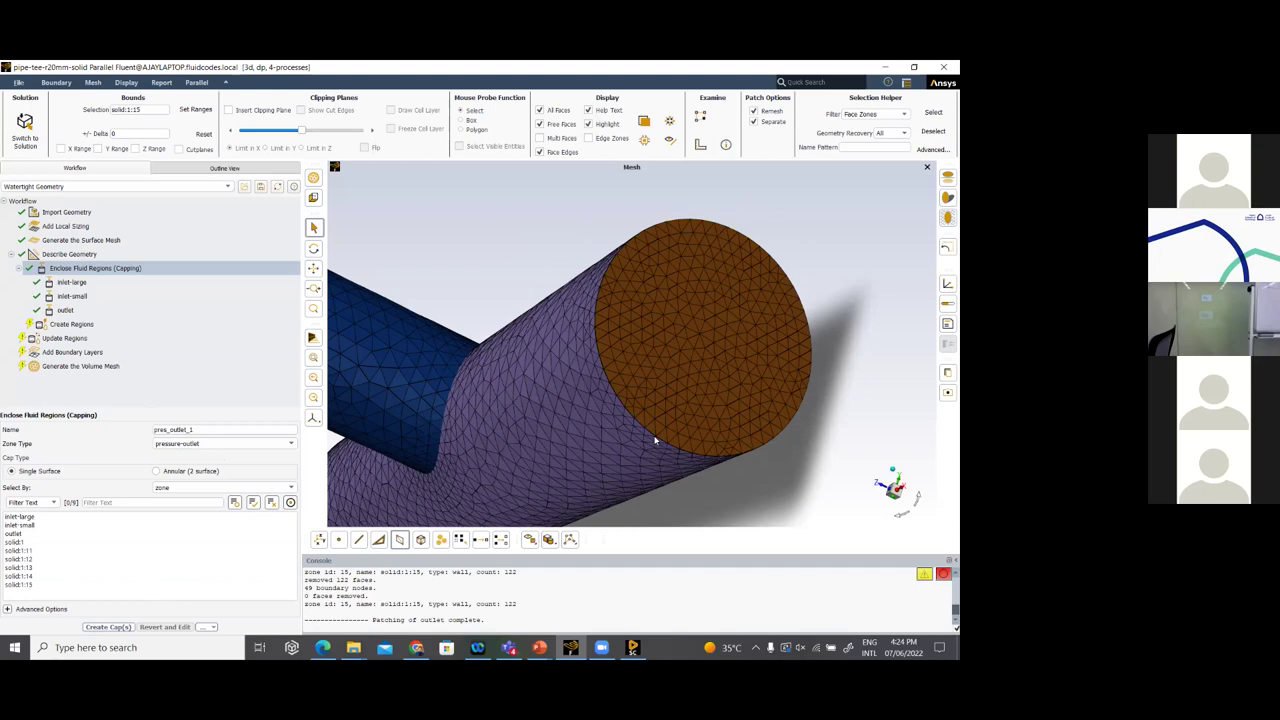
Create the regions with an estimated number of fluid regions of 1
left_click_drag(655, 440, 575, 443)
scroll(570, 444, "down", 6)
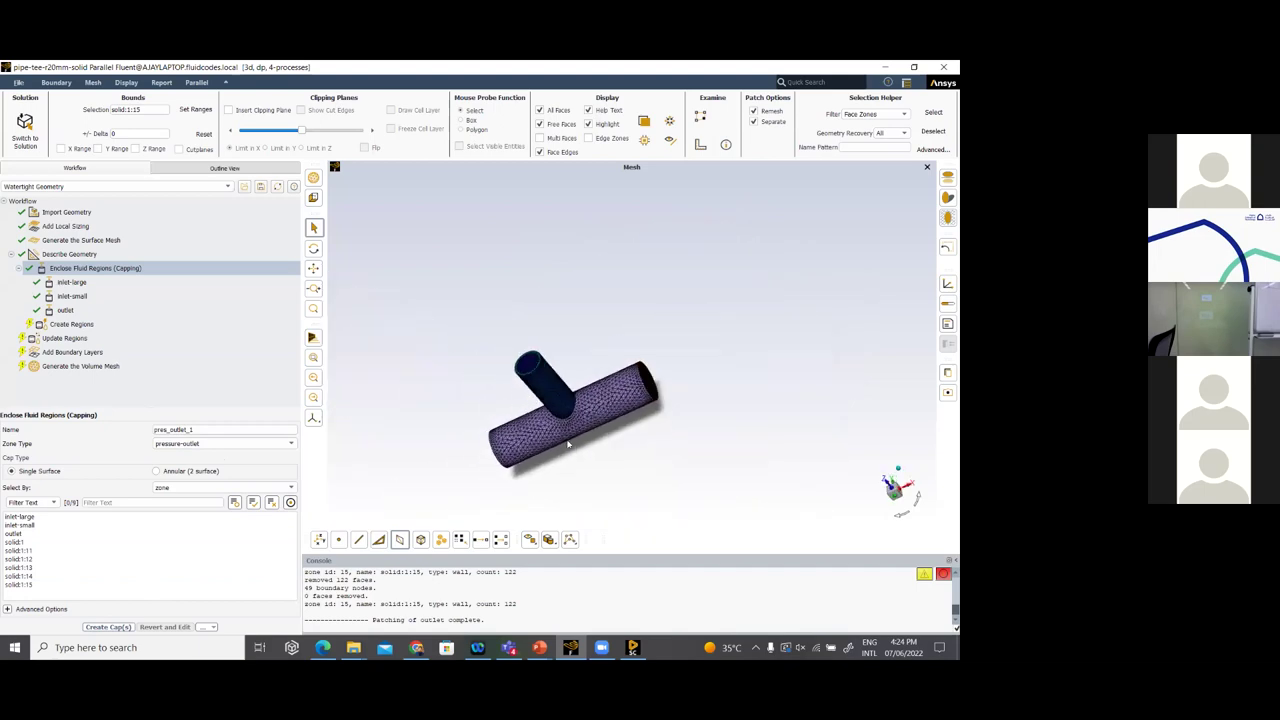
scroll(567, 444, "up", 5)
left_click(184, 324)
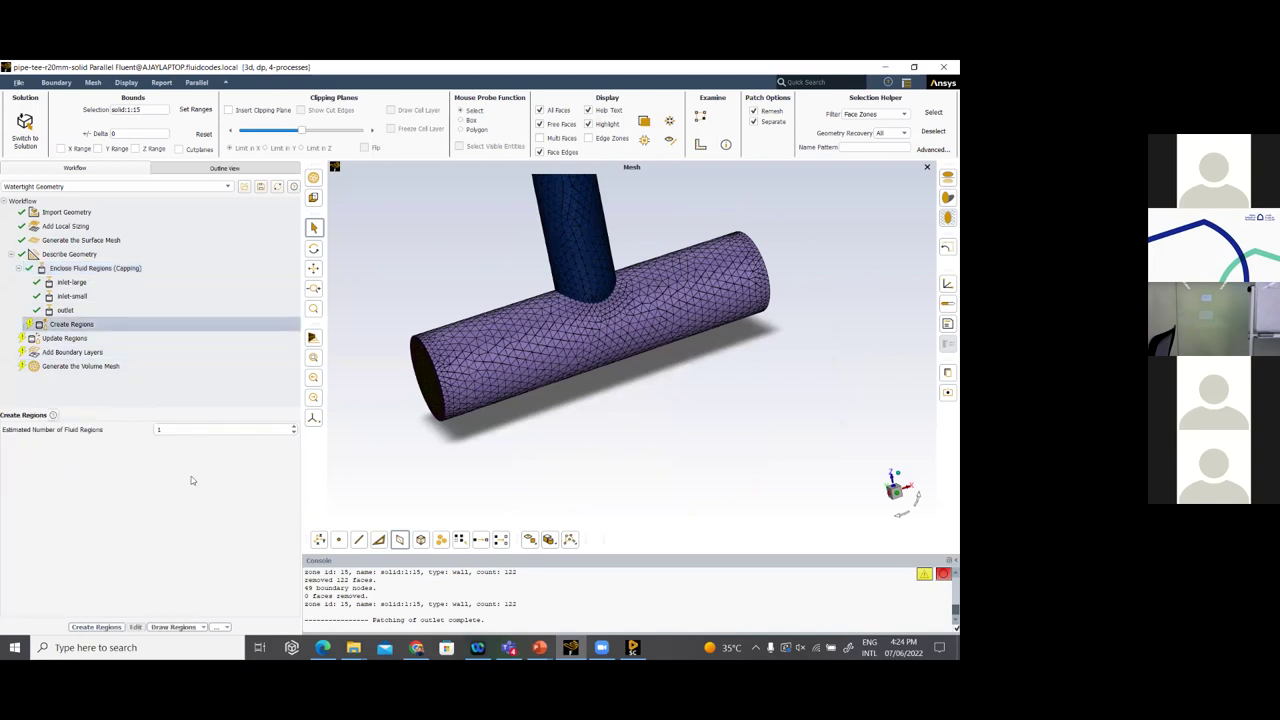
left_click(96, 627)
left_click_drag(533, 339, 640, 305)
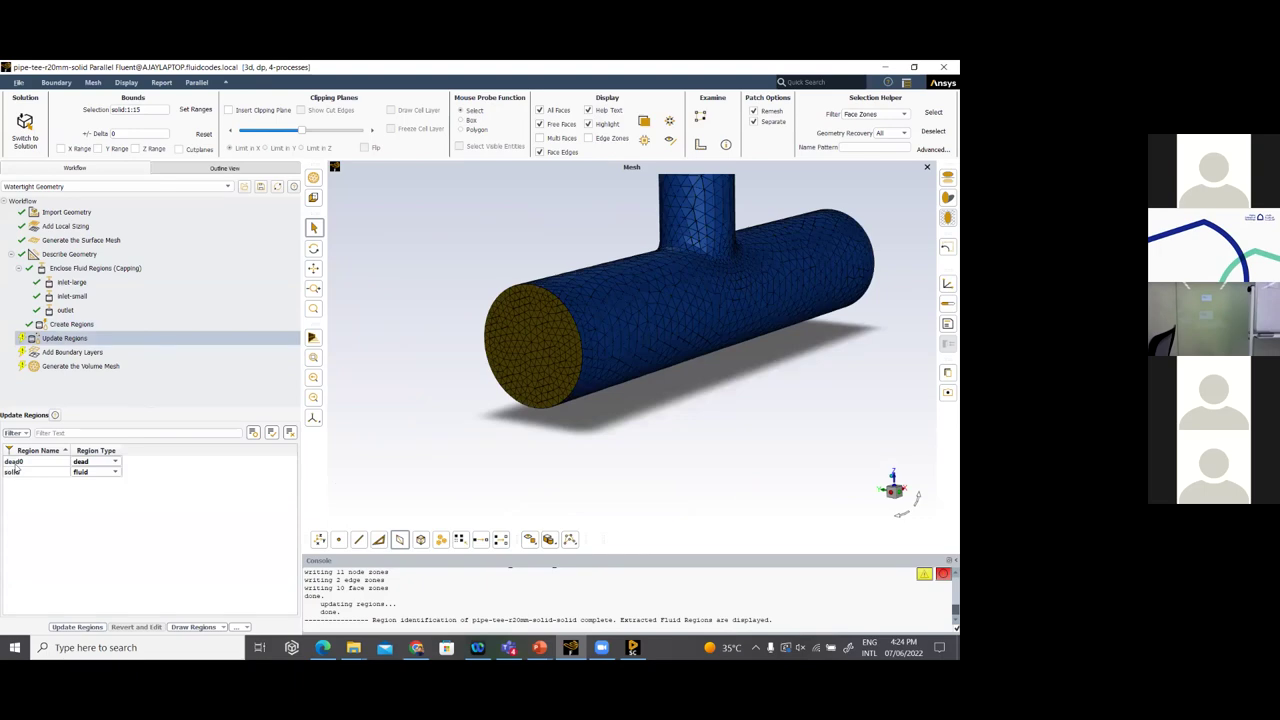
Set the dead0 region's type to solid and try to rename the region as solid
mouse_move(78, 478)
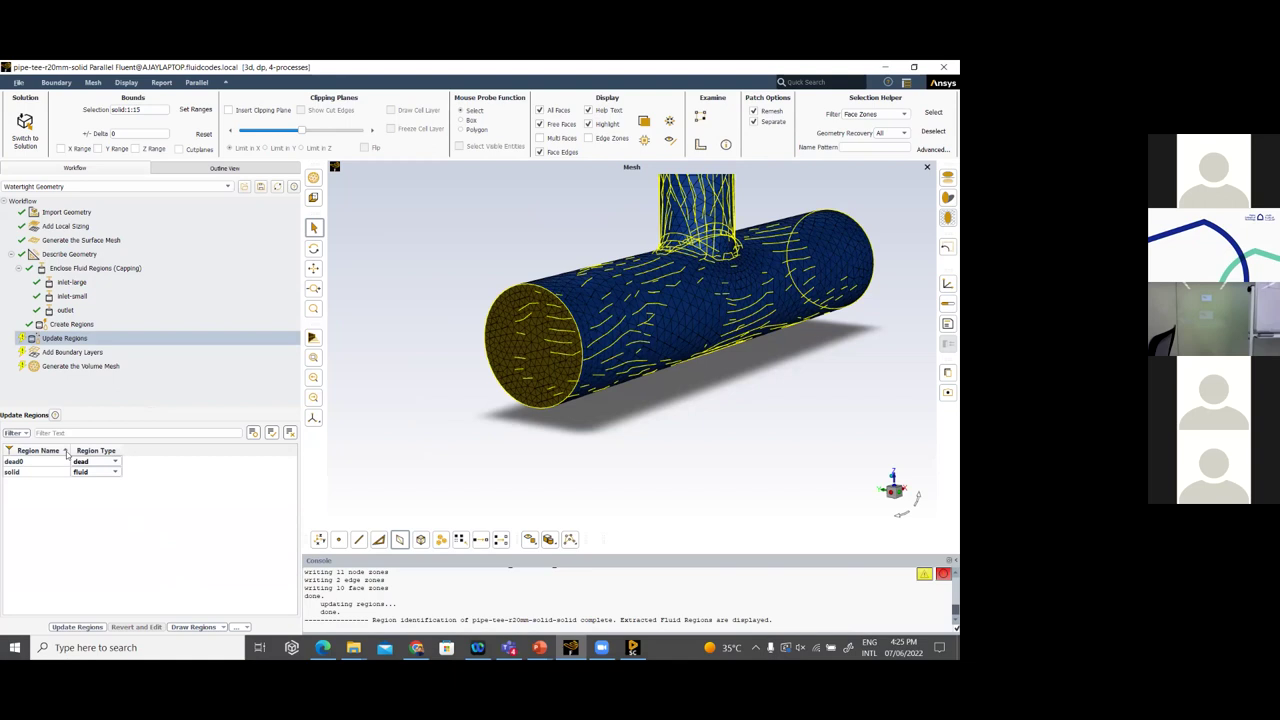
left_click(95, 461)
left_click(90, 480)
left_click(27, 464)
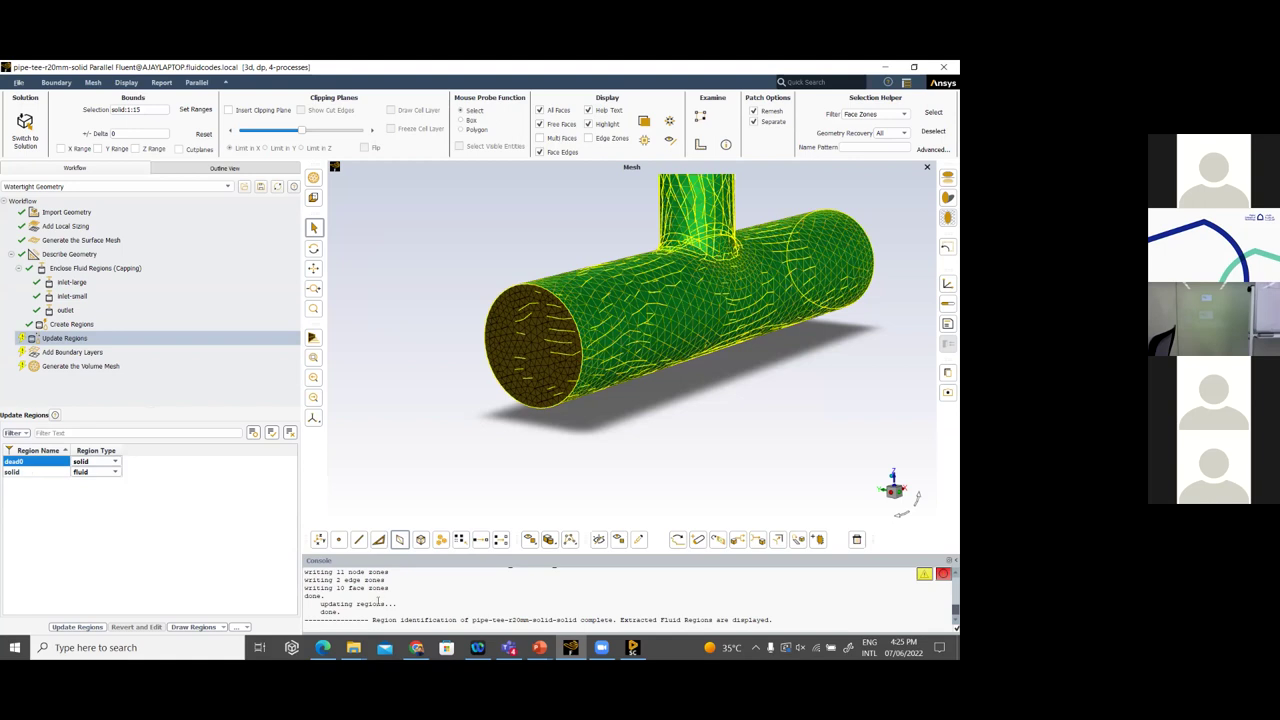
type("solid")
key("Return")
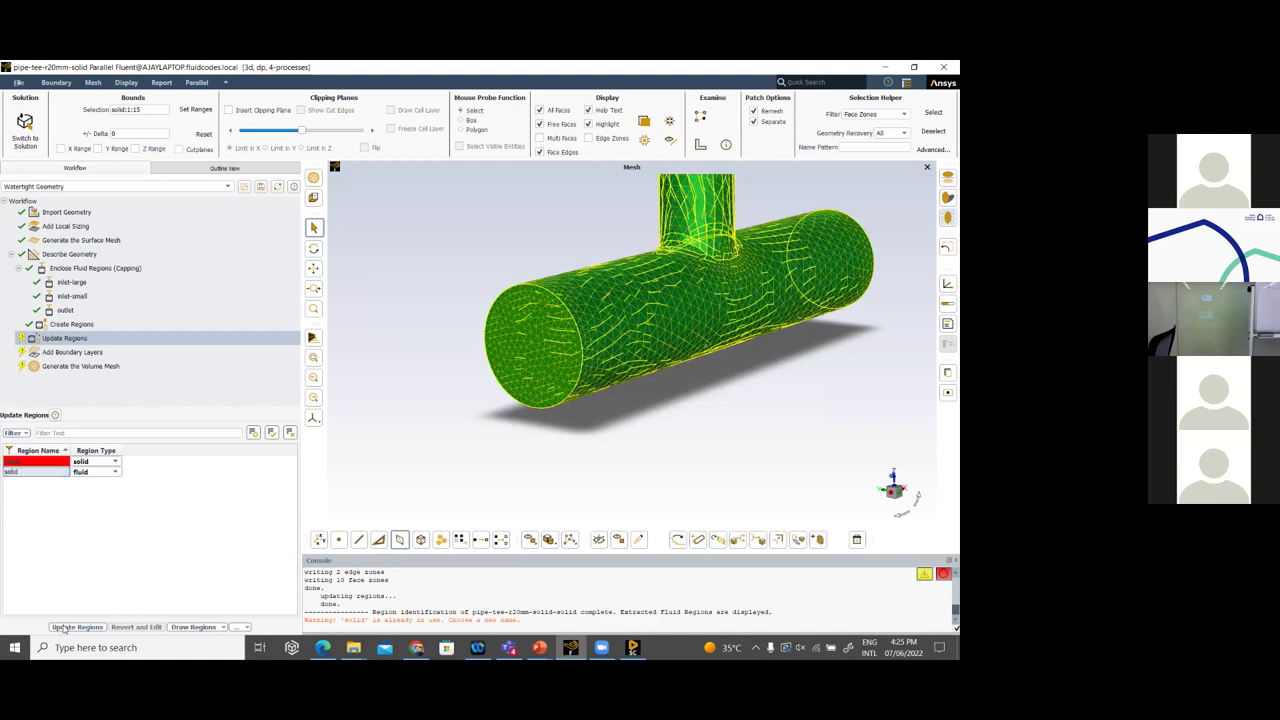
Rename the fluid-type region as fluid and the other as solid with type dead, and update the regions
left_click(36, 471)
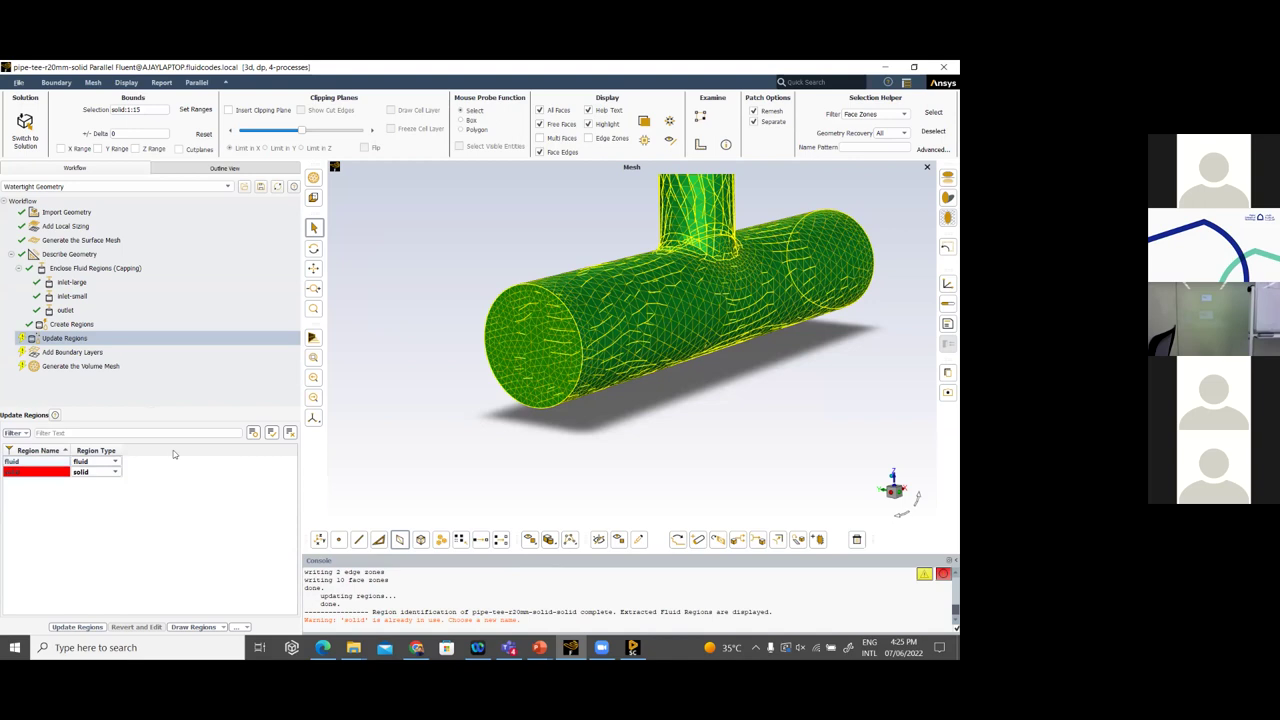
key("Down")
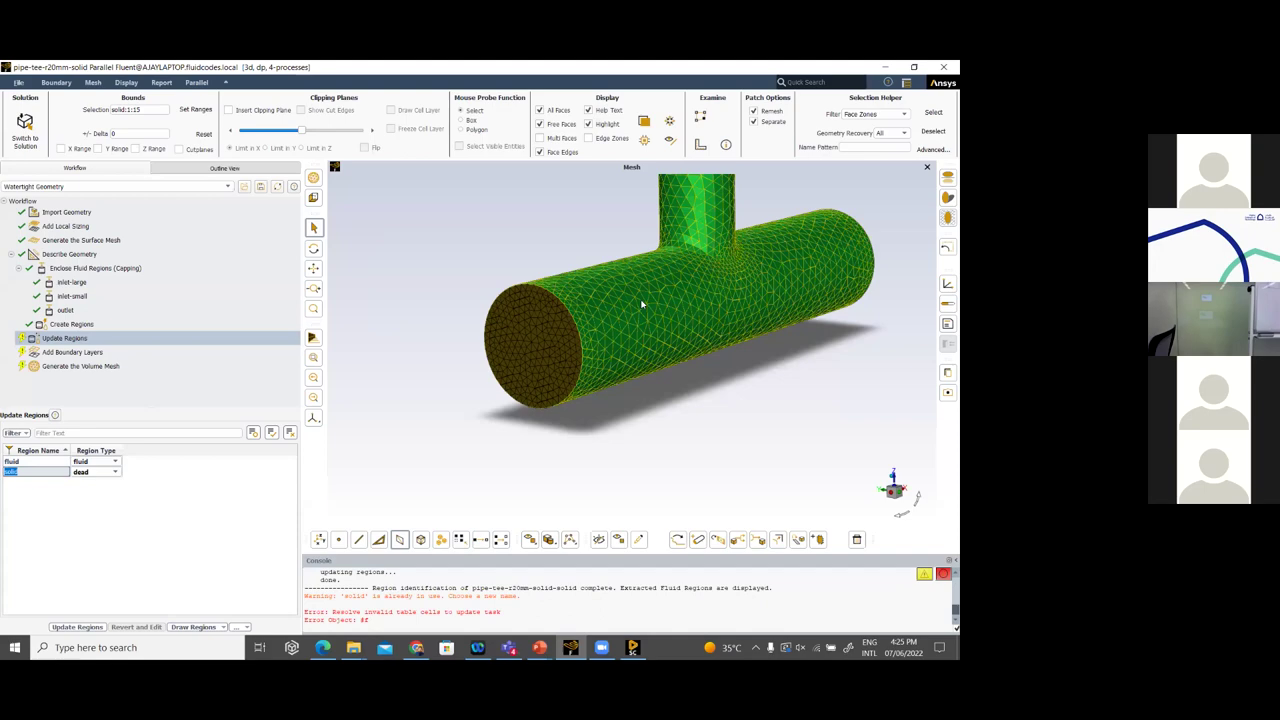
key("Return")
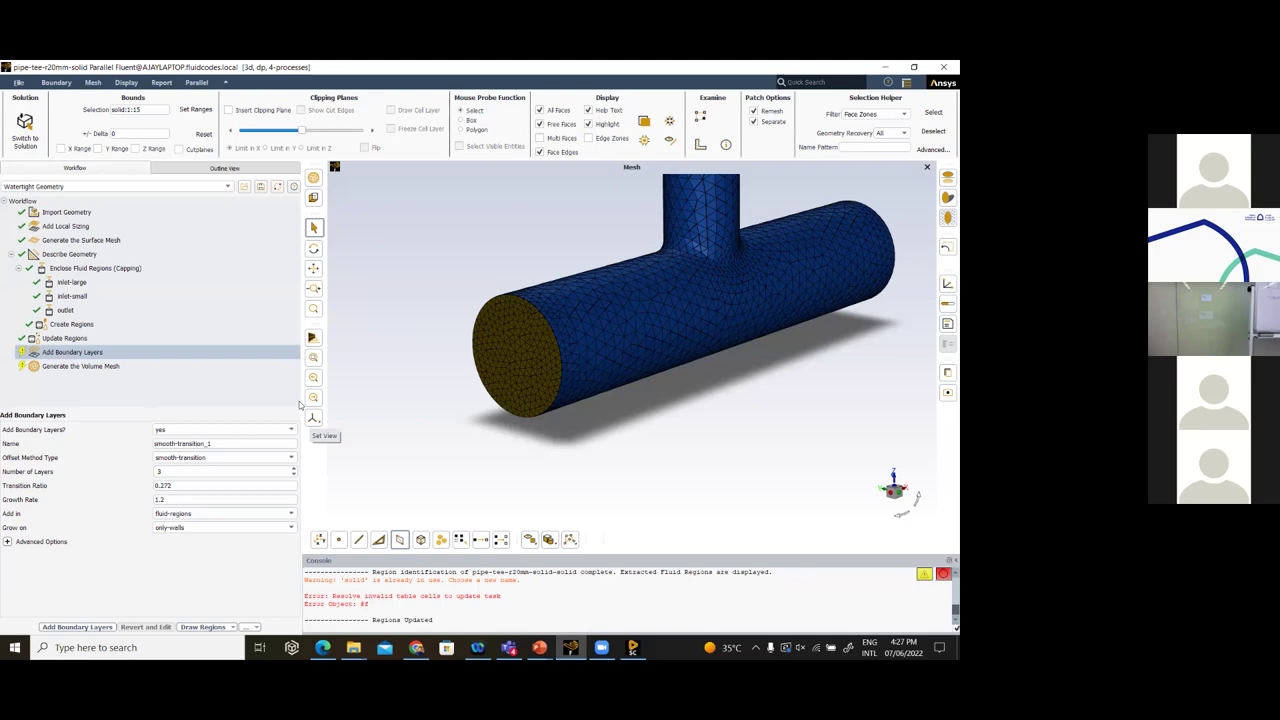
Add 3 smooth-transition boundary layers on the fluid region's walls with growth rate 1.2, and generate the polyhedra volume mesh
left_click(77, 627)
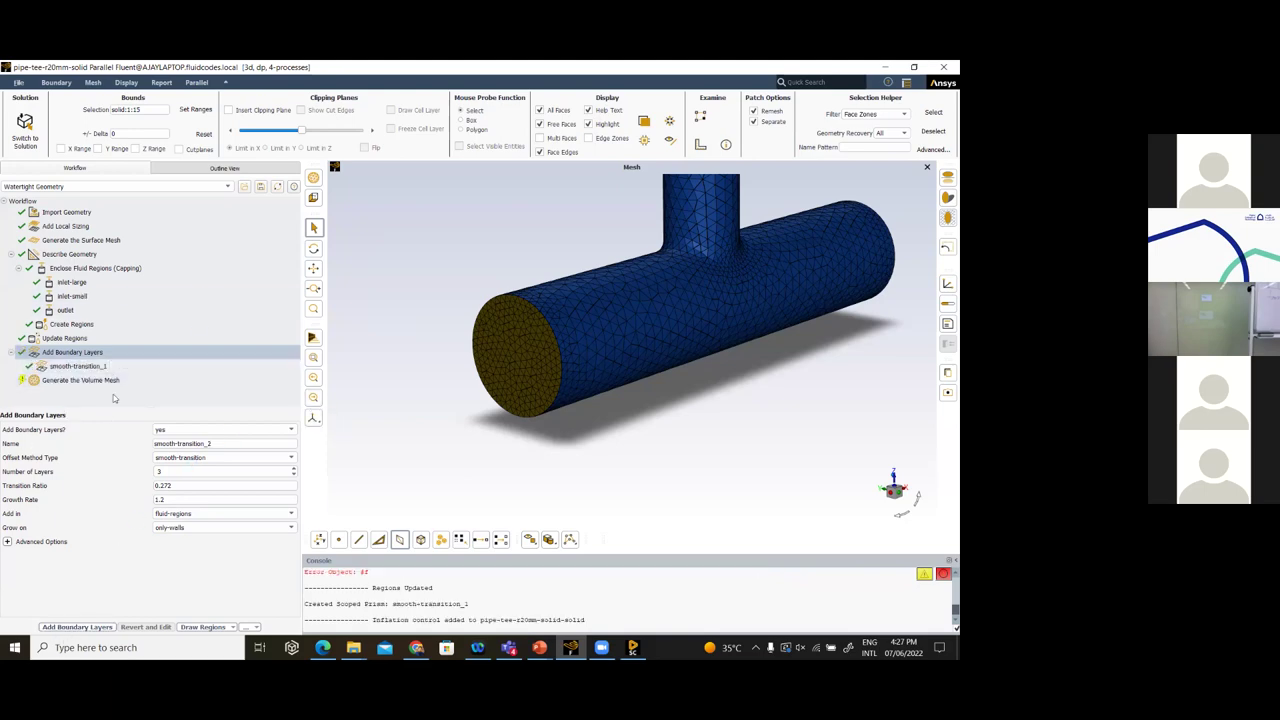
left_click(82, 379)
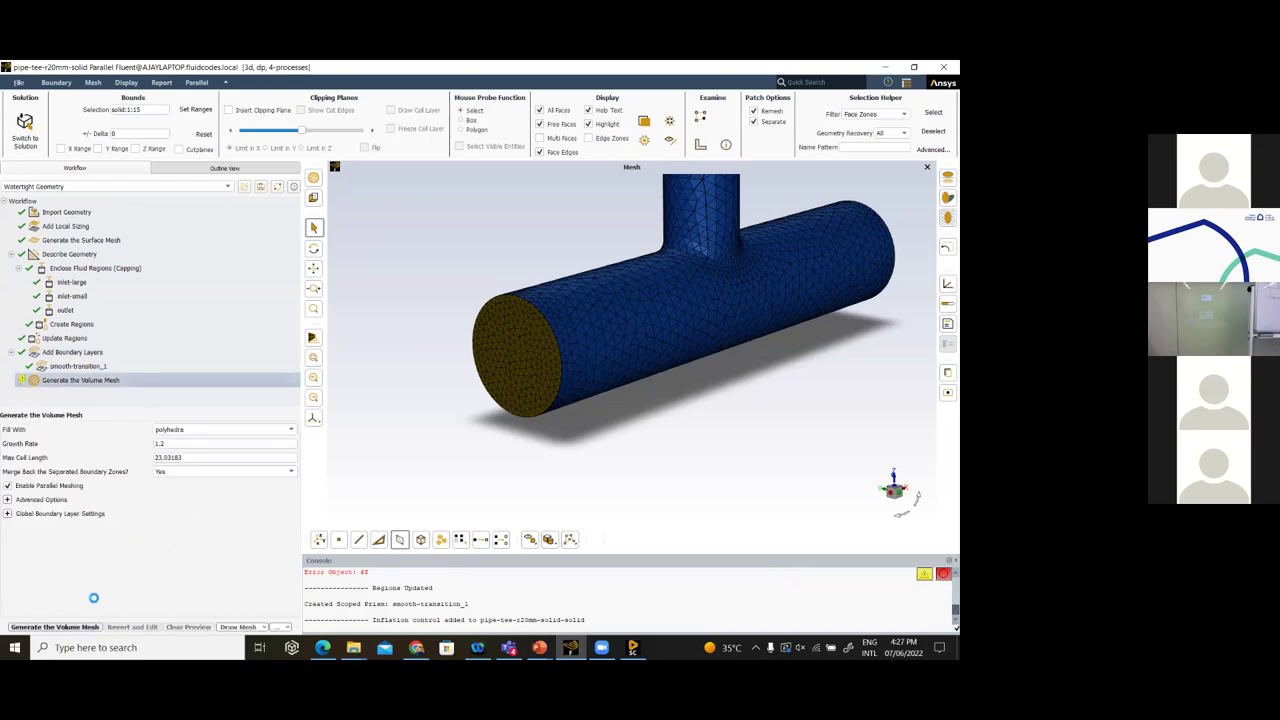
left_click(57, 627)
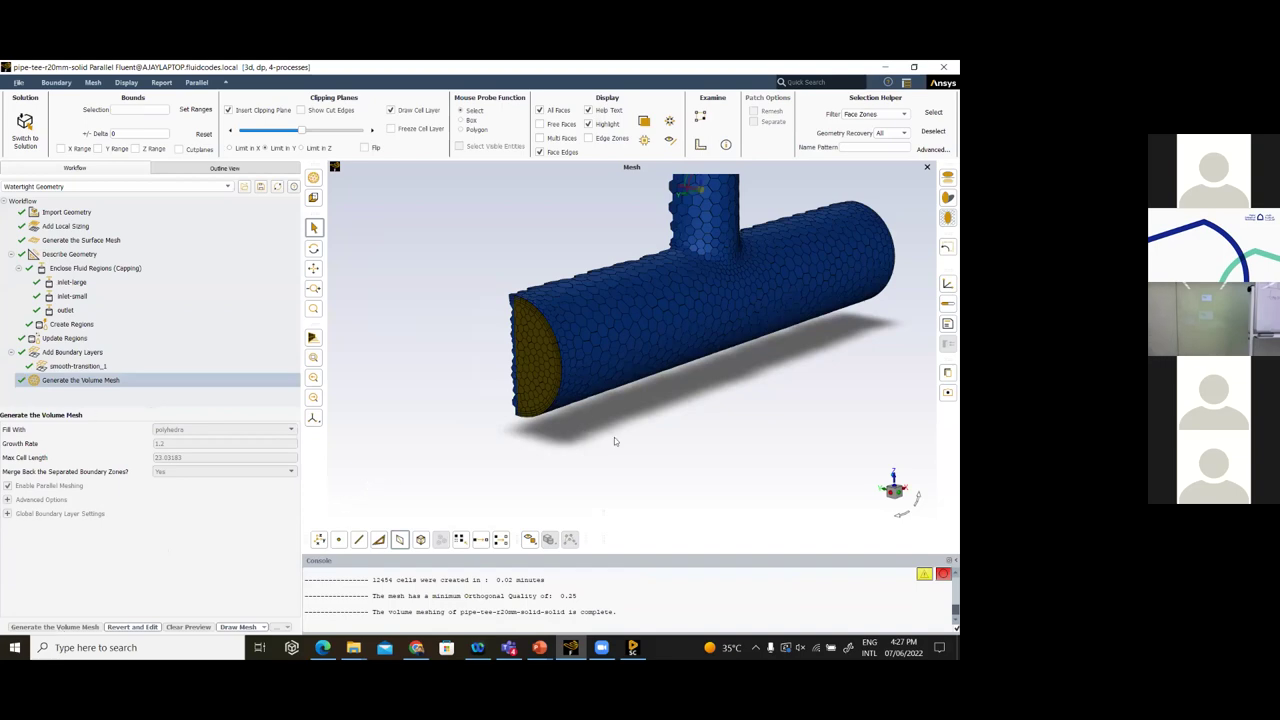
Examine the boundary layers along the pipe wall and the polyhedral core cells in the clipped mesh section
left_click_drag(819, 371, 595, 366)
scroll(632, 362, "up", 2)
scroll(452, 294, "up", 2)
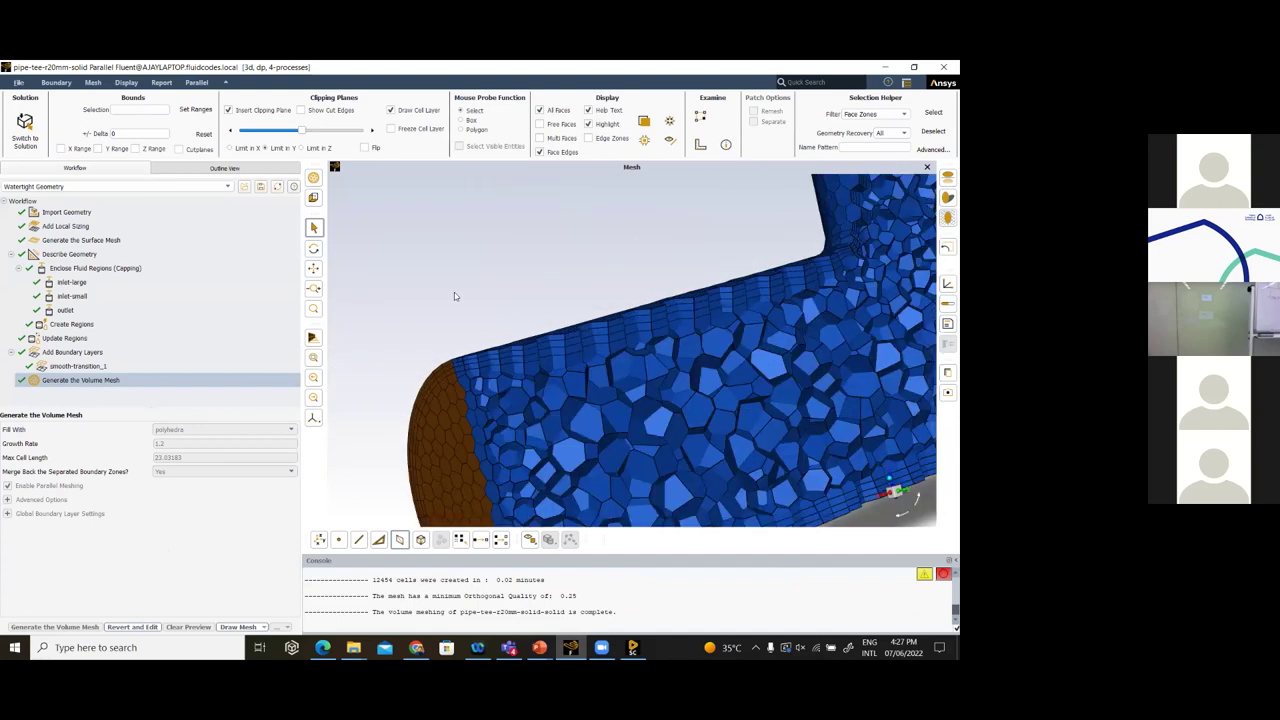
scroll(446, 301, "up", 4)
scroll(587, 353, "up", 1)
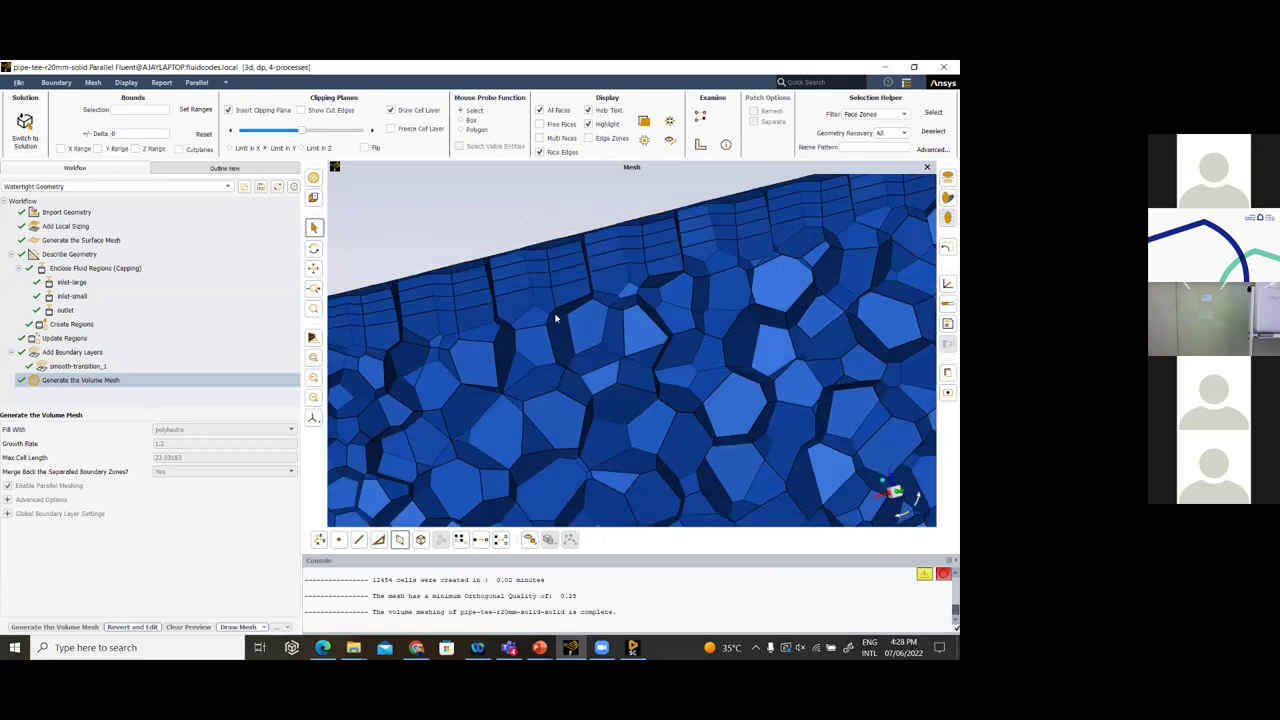
scroll(560, 320, "up", 2)
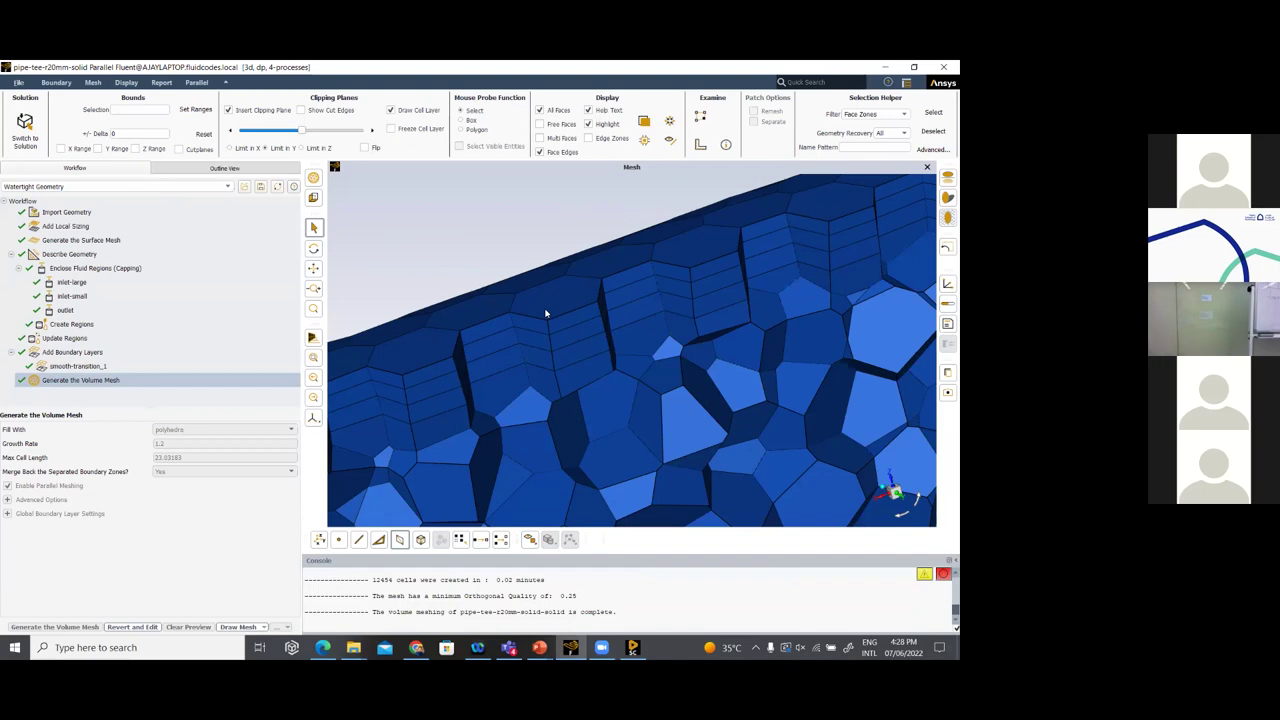
left_click_drag(592, 407, 754, 448)
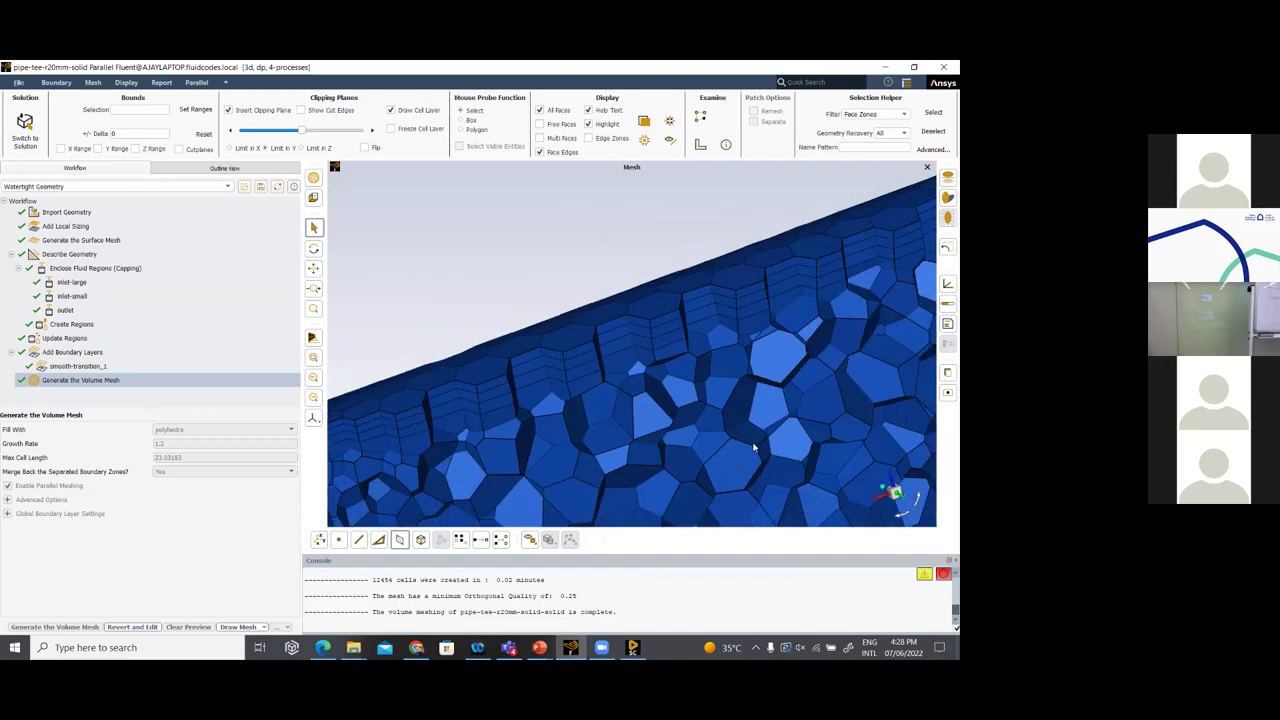
scroll(600, 390, "down", 5)
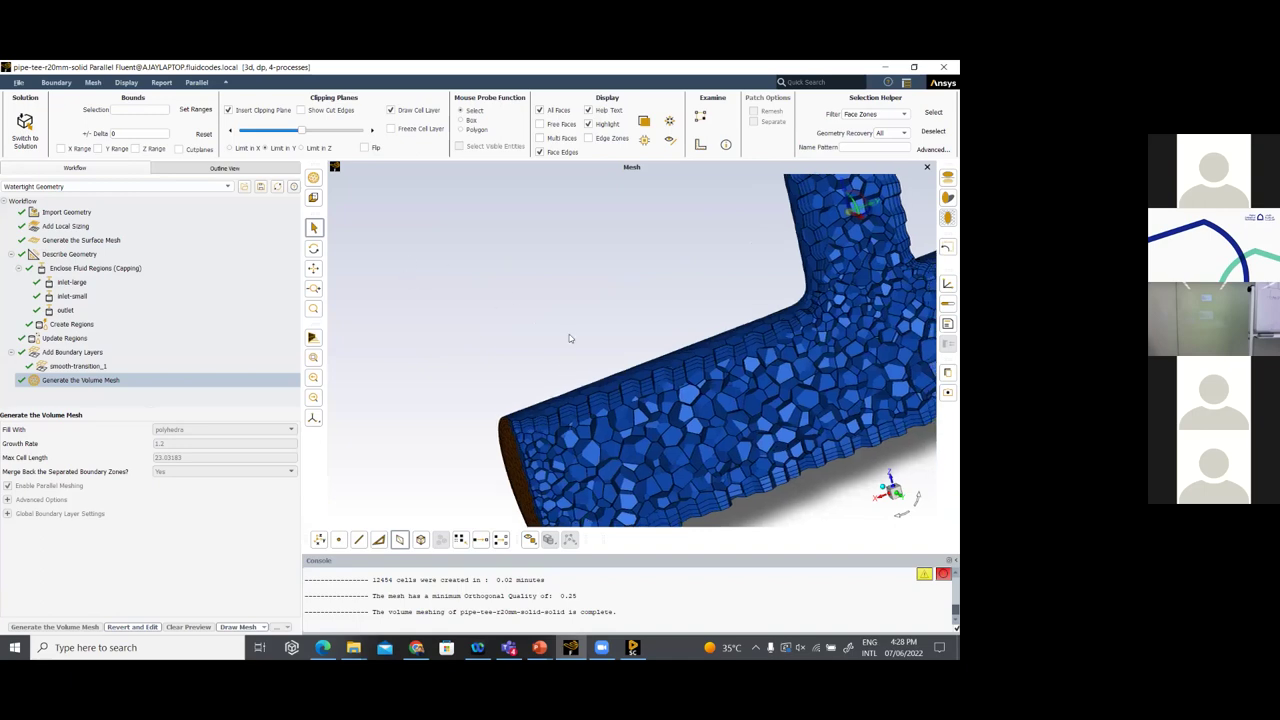
scroll(540, 310, "down", 3)
left_click_drag(526, 296, 110, 270)
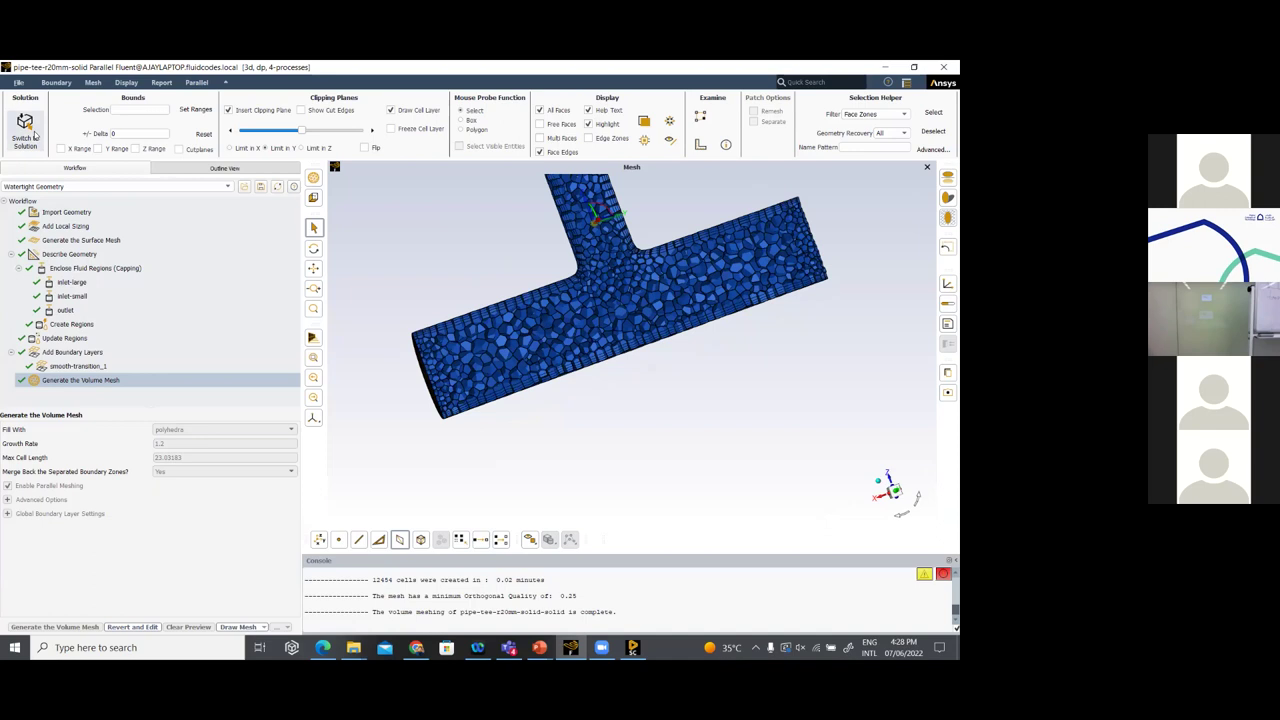
Turn off the clipping plane to display the complete volume mesh
left_click(248, 111)
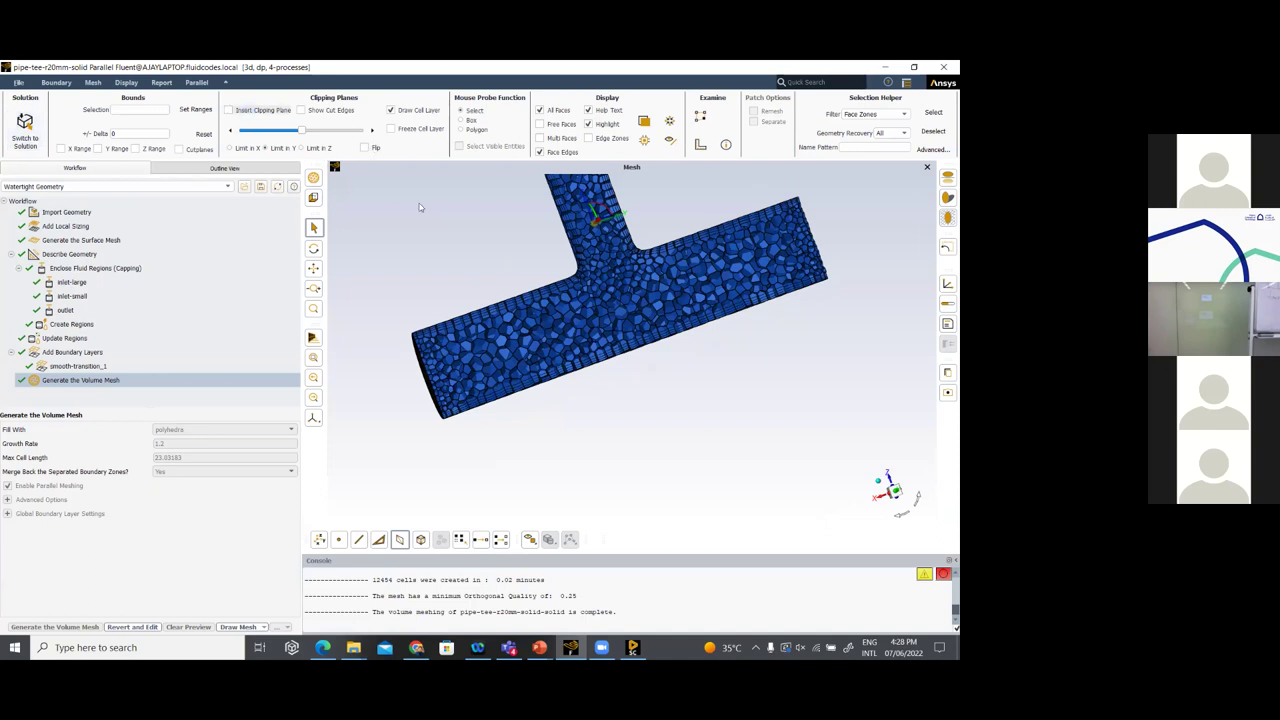
left_click_drag(680, 318, 586, 306)
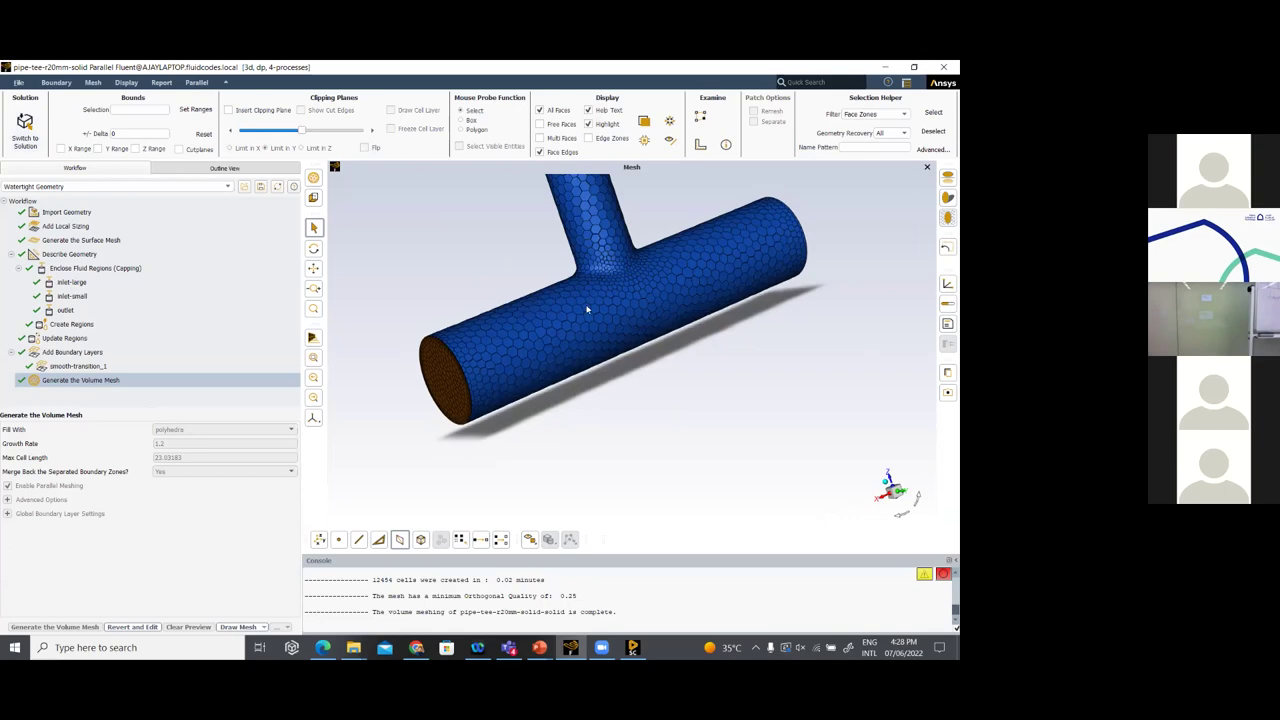
scroll(543, 319, "down", 3)
scroll(520, 326, "up", 3)
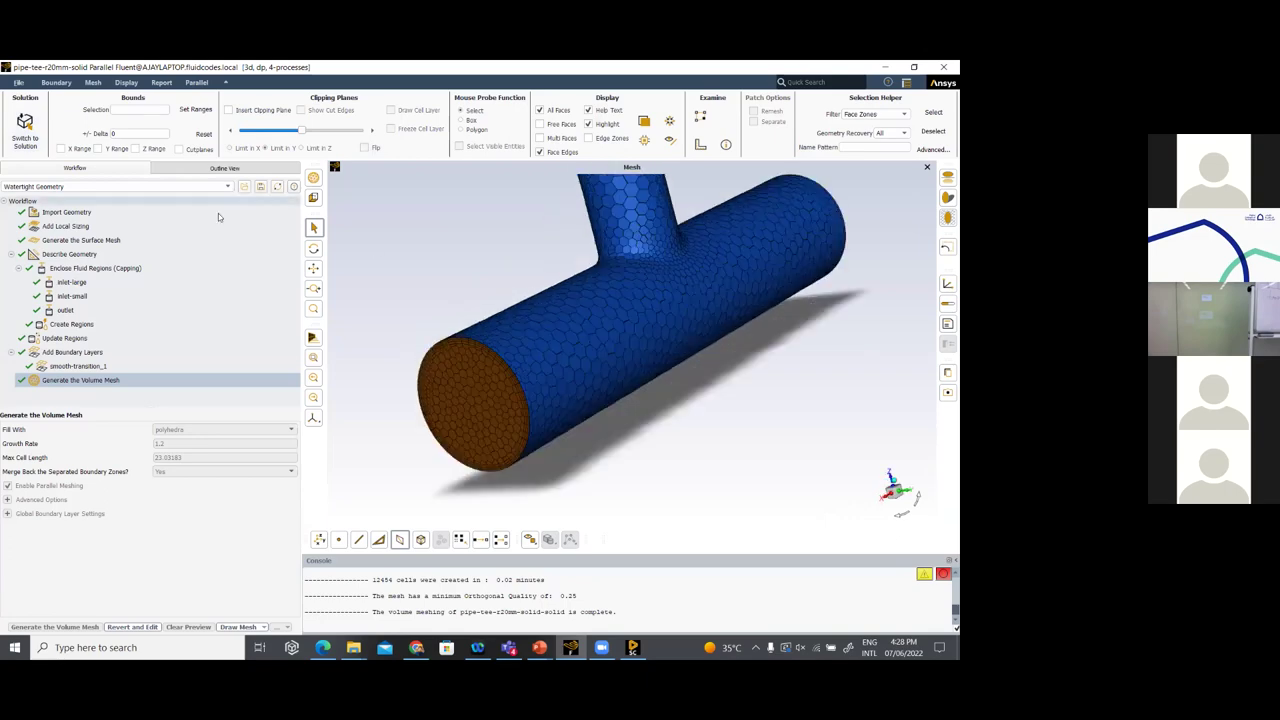
Review the settings of the boundary layer and volume mesh tasks, and inspect the meshed pipe end
left_click(83, 354)
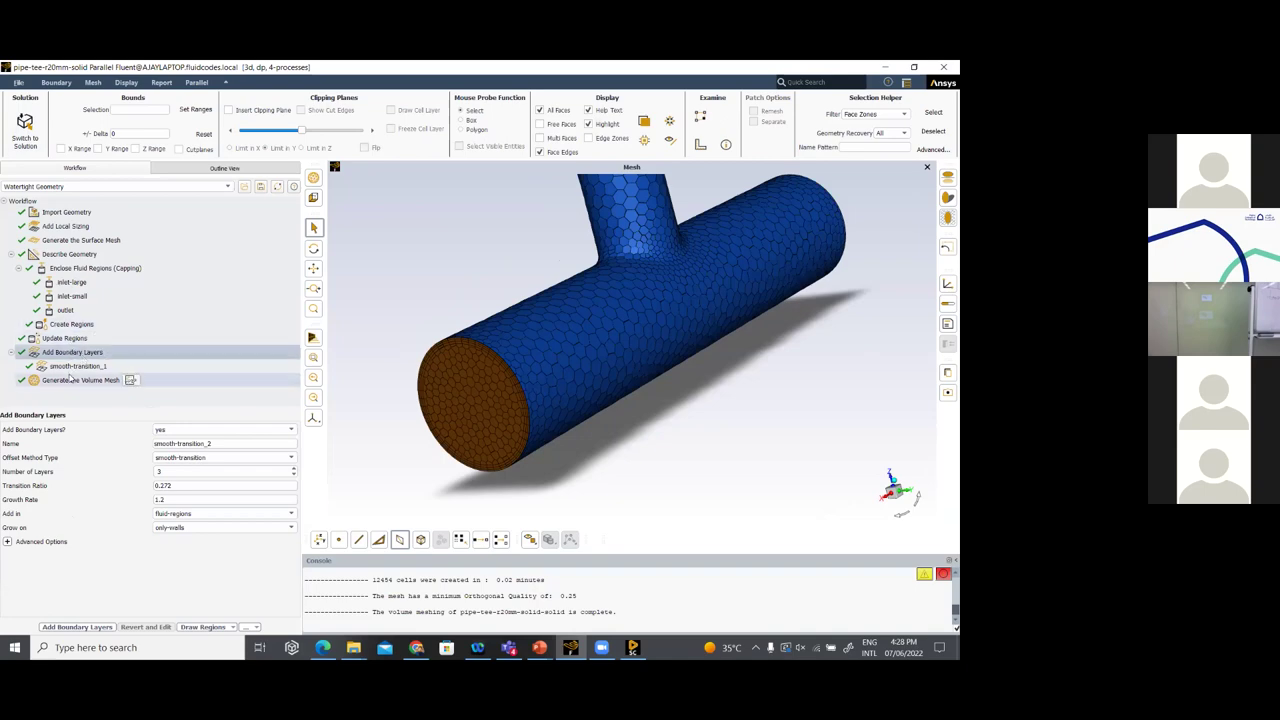
left_click(70, 378)
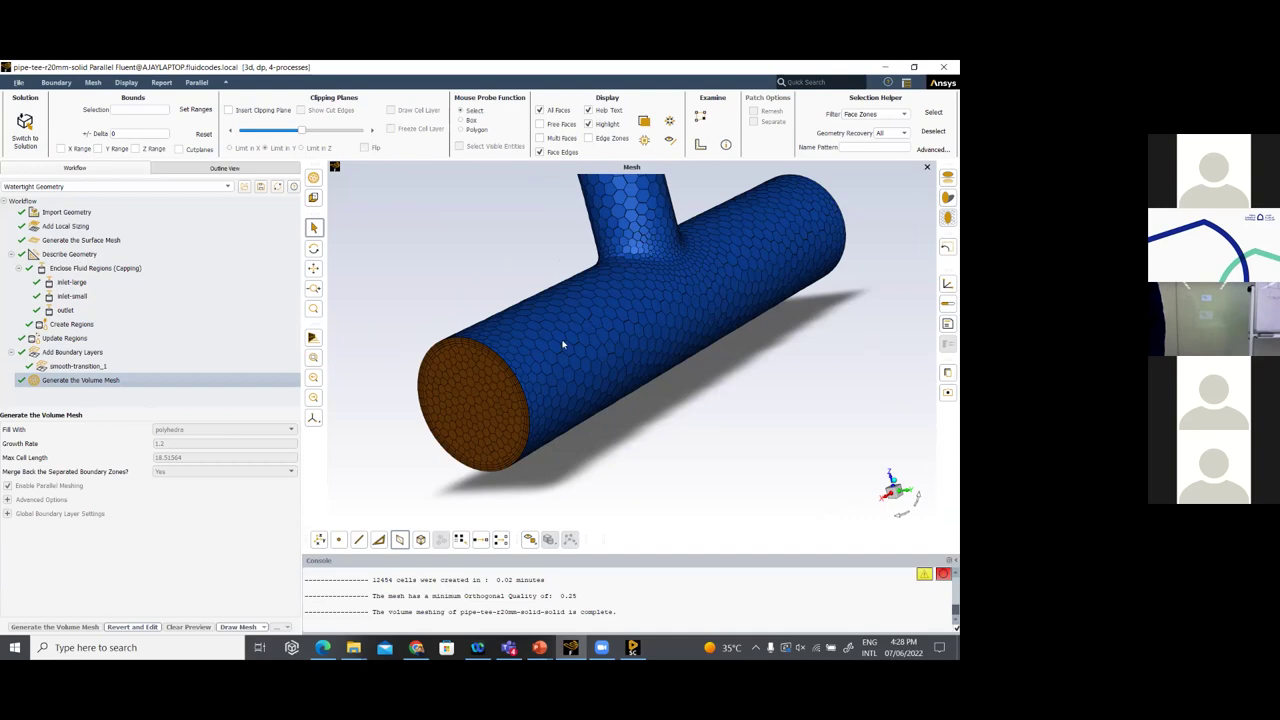
left_click_drag(601, 396, 629, 352)
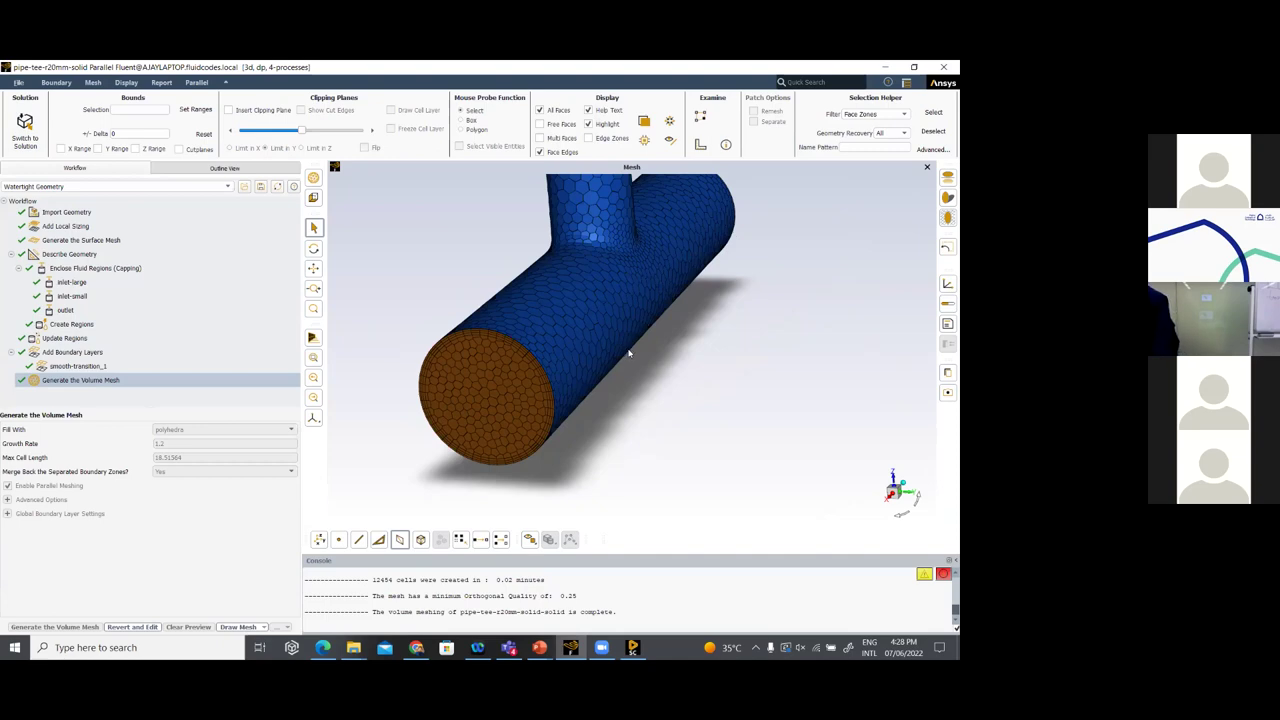
Switch the finished pipe-tee mesh from meshing mode to solution mode and confirm the switch
left_click_drag(610, 382, 601, 325)
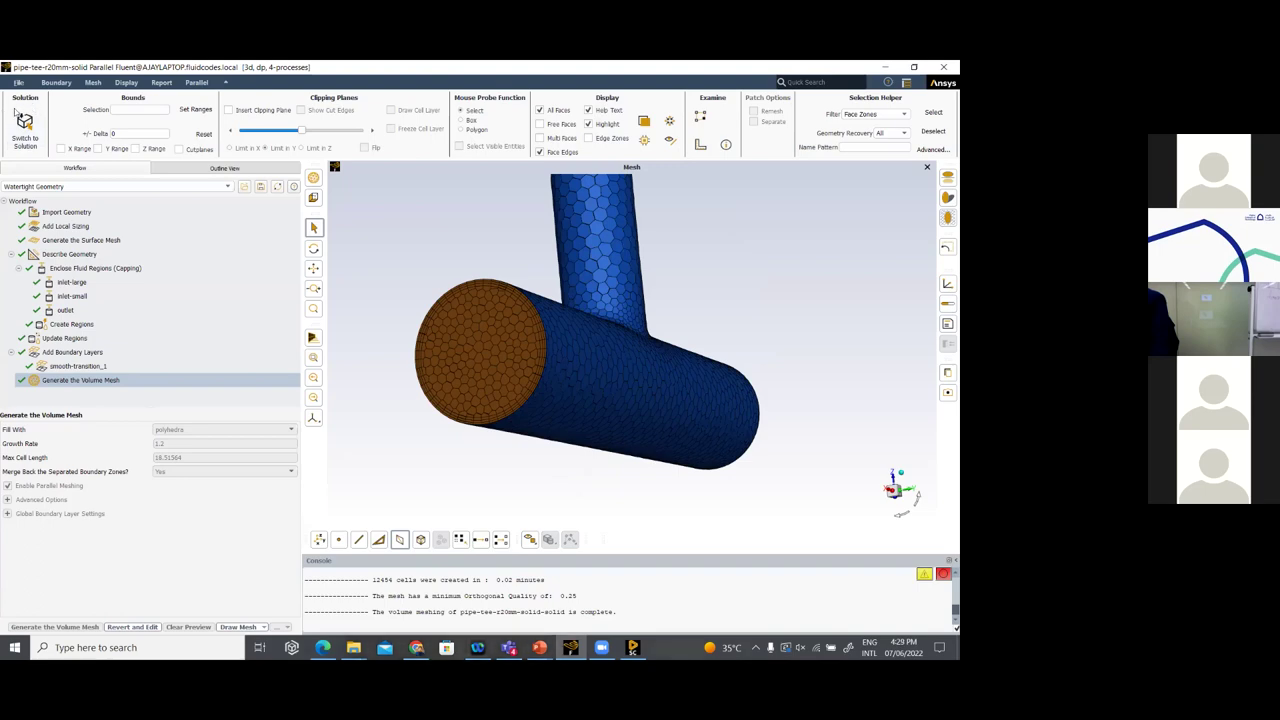
left_click(22, 130)
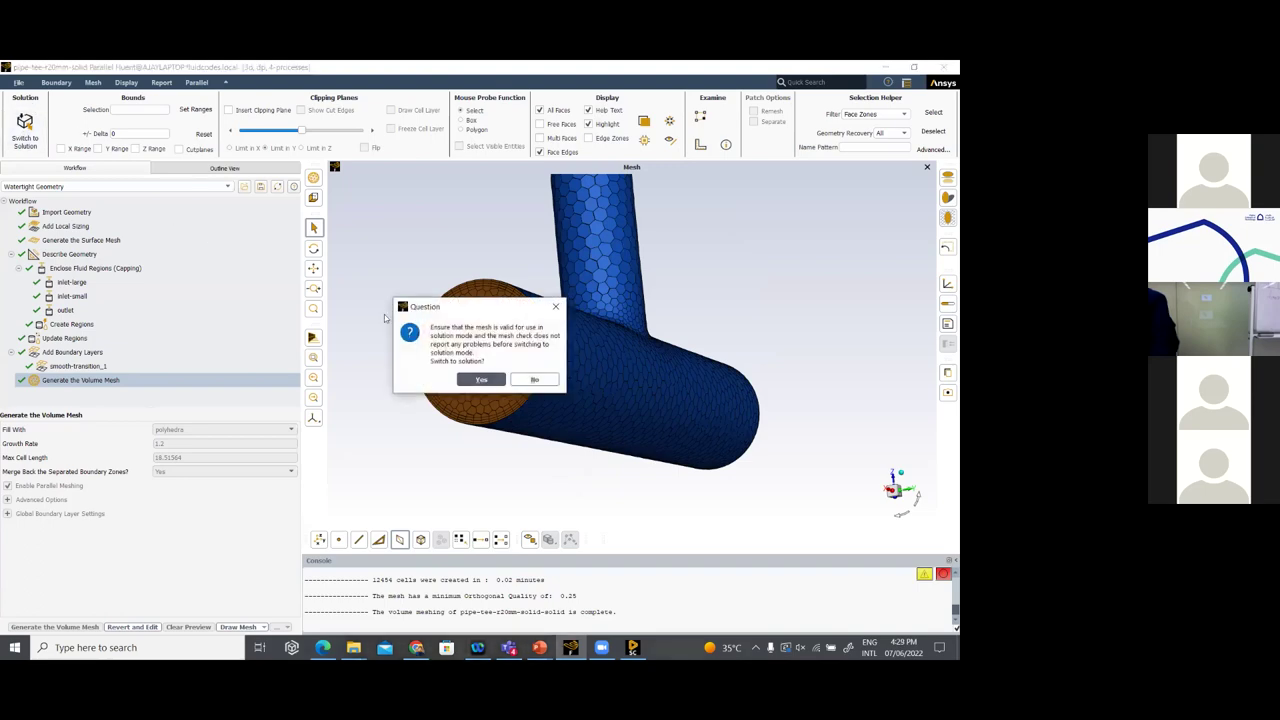
left_click(478, 379)
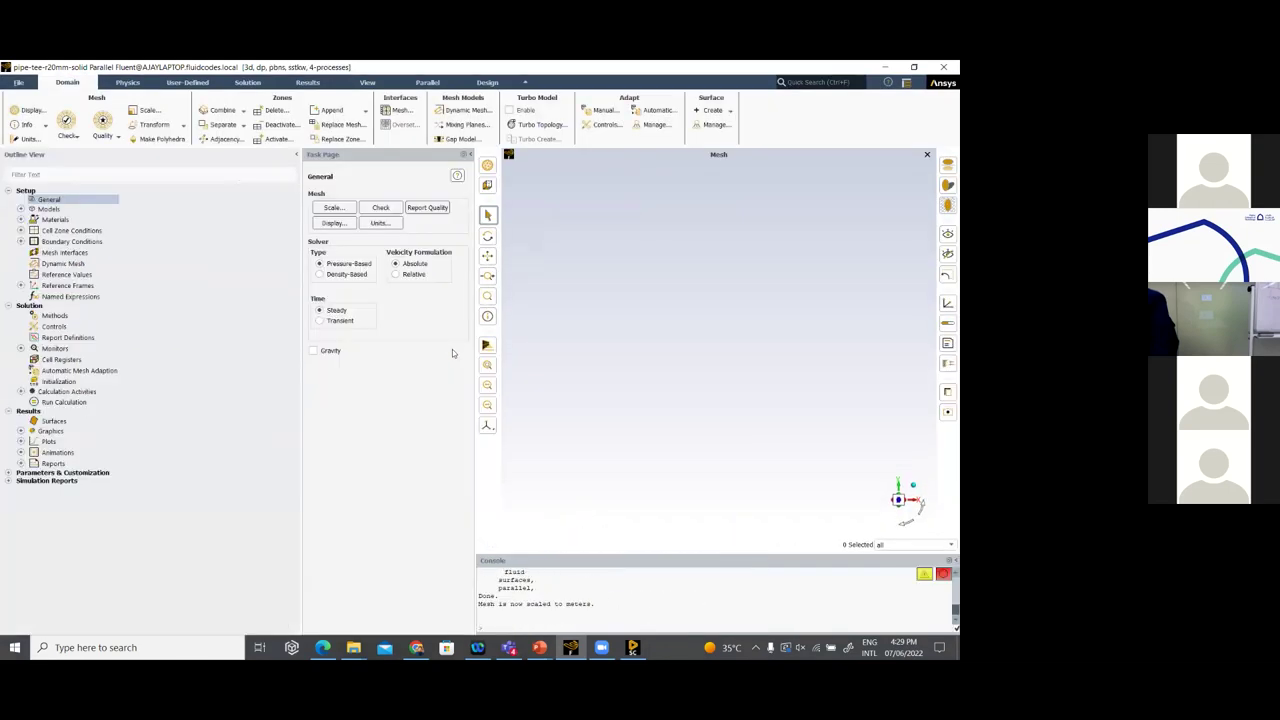
Switch to the Mixing Tee PowerPoint deck, consult the inlet and outlet conditions on the Problem Description slide, and return to Fluent
mouse_move(539, 647)
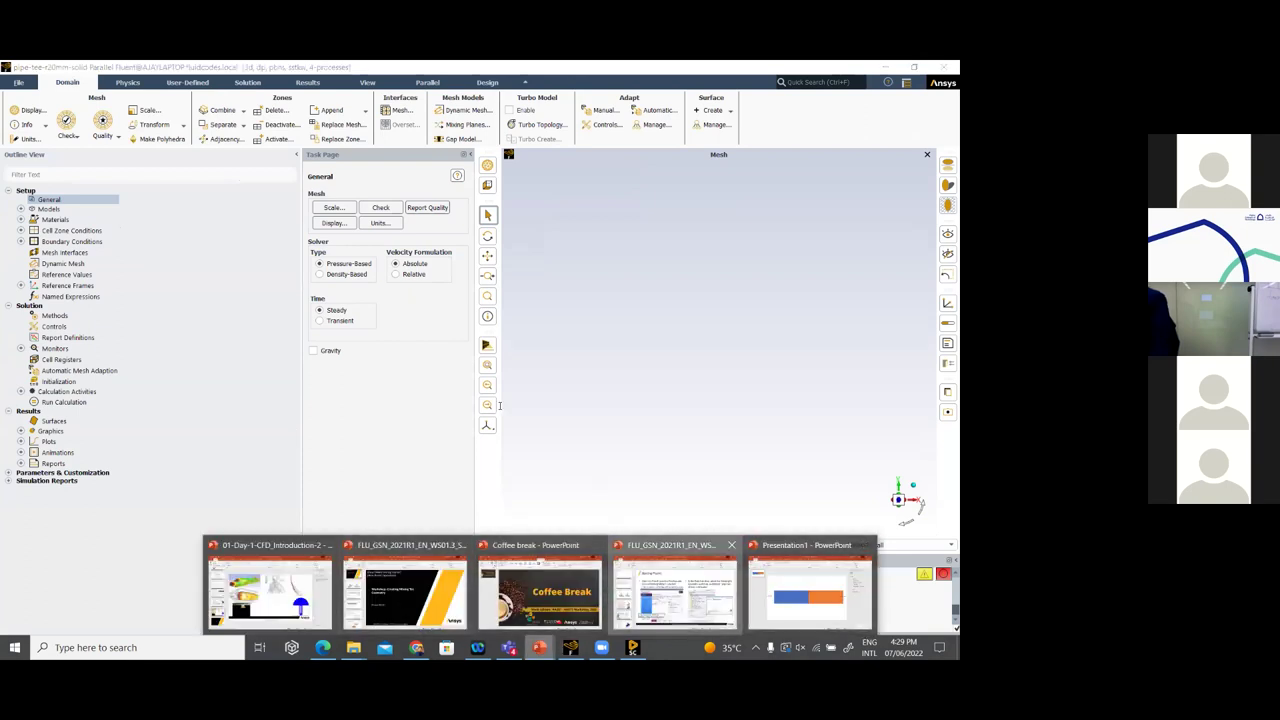
left_click(675, 590)
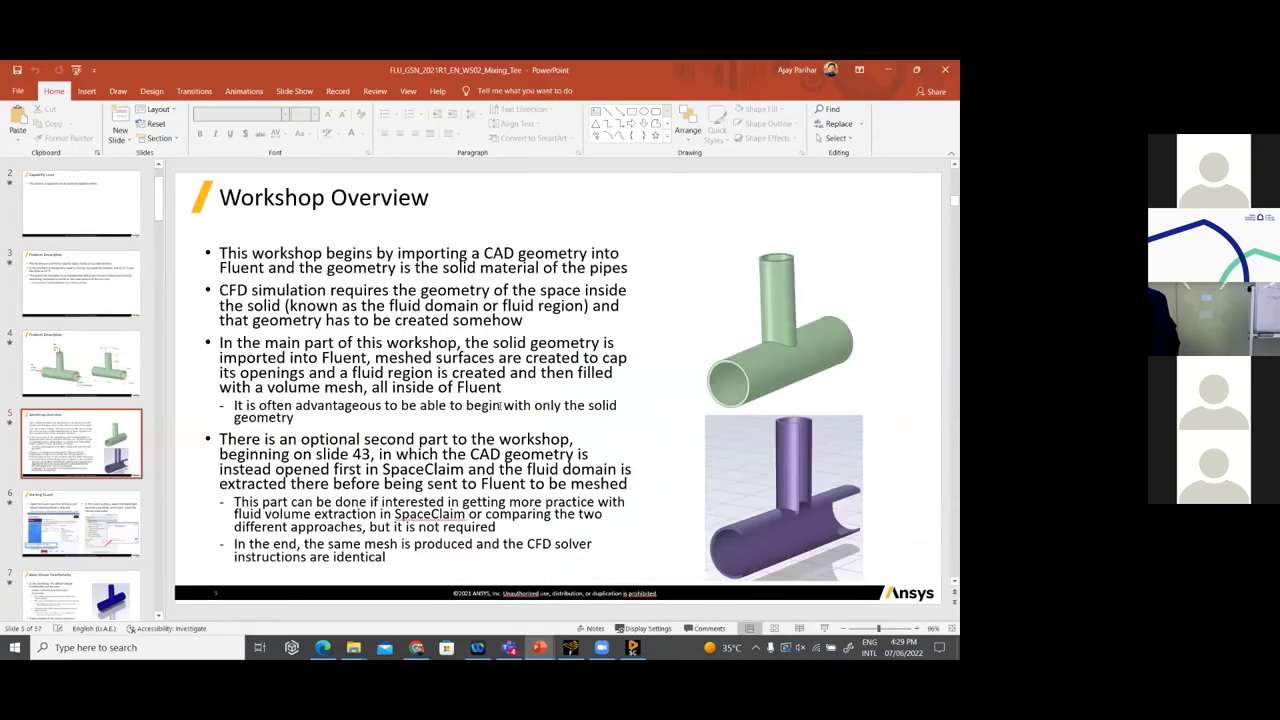
scroll(500, 405, "up", 1)
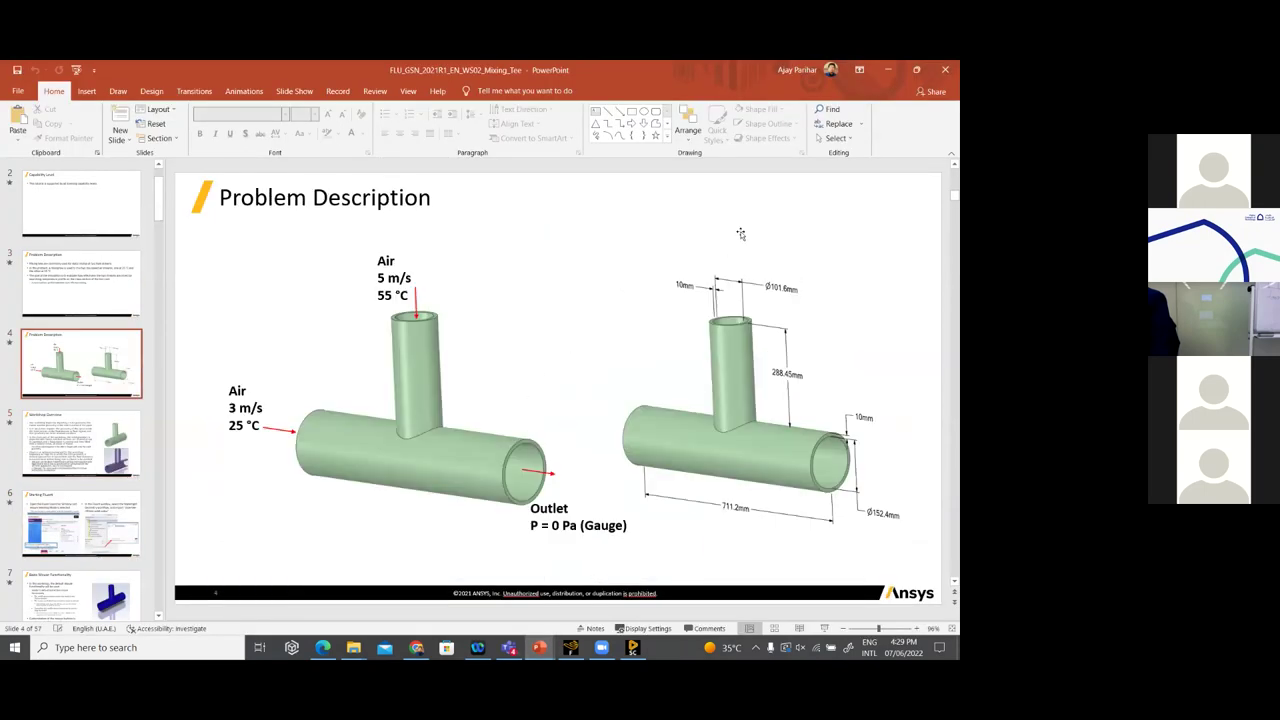
left_click(890, 77)
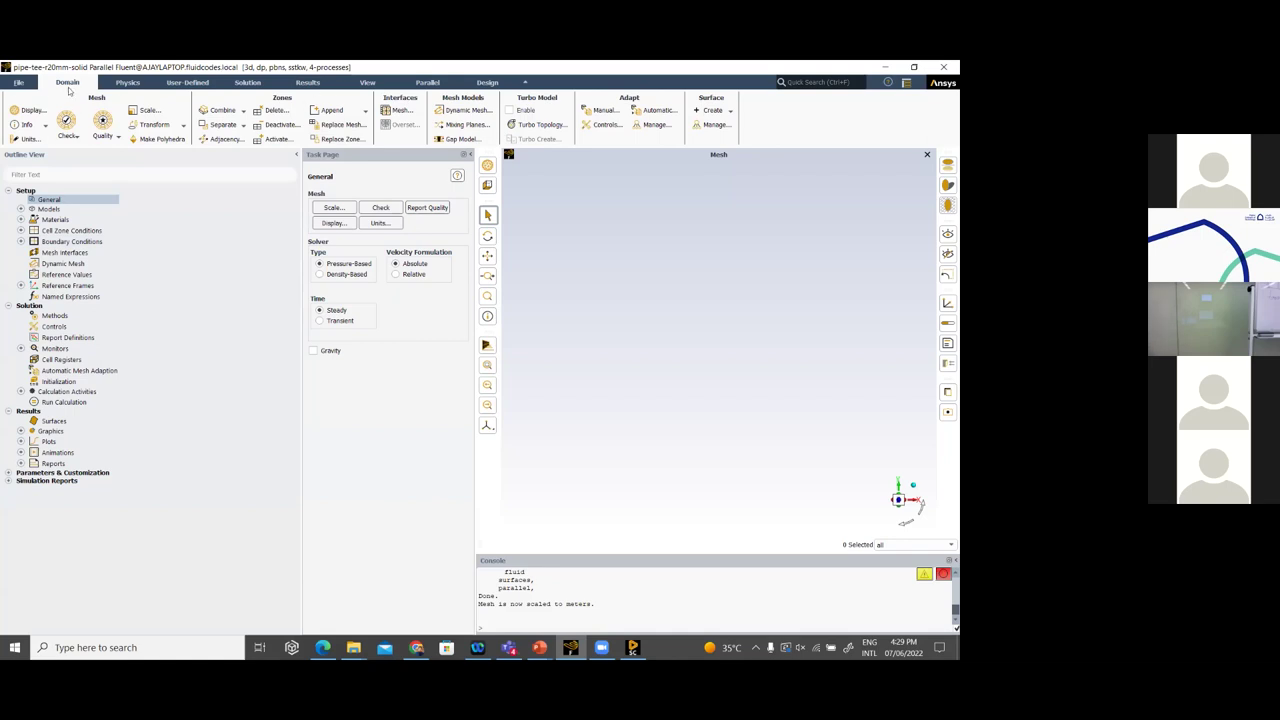
left_click(127, 82)
left_click(67, 82)
left_click(127, 82)
left_click(187, 82)
left_click(247, 82)
left_click(307, 82)
left_click(367, 82)
left_click(247, 82)
left_click(190, 82)
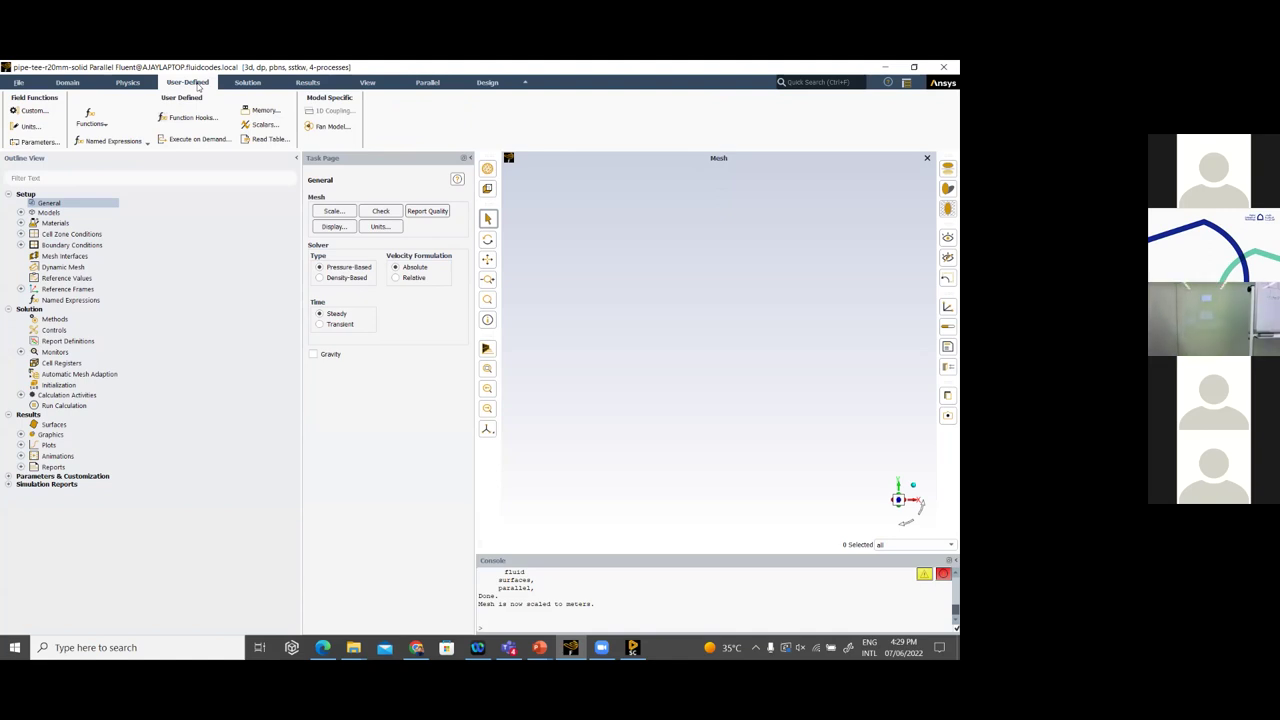
left_click(66, 83)
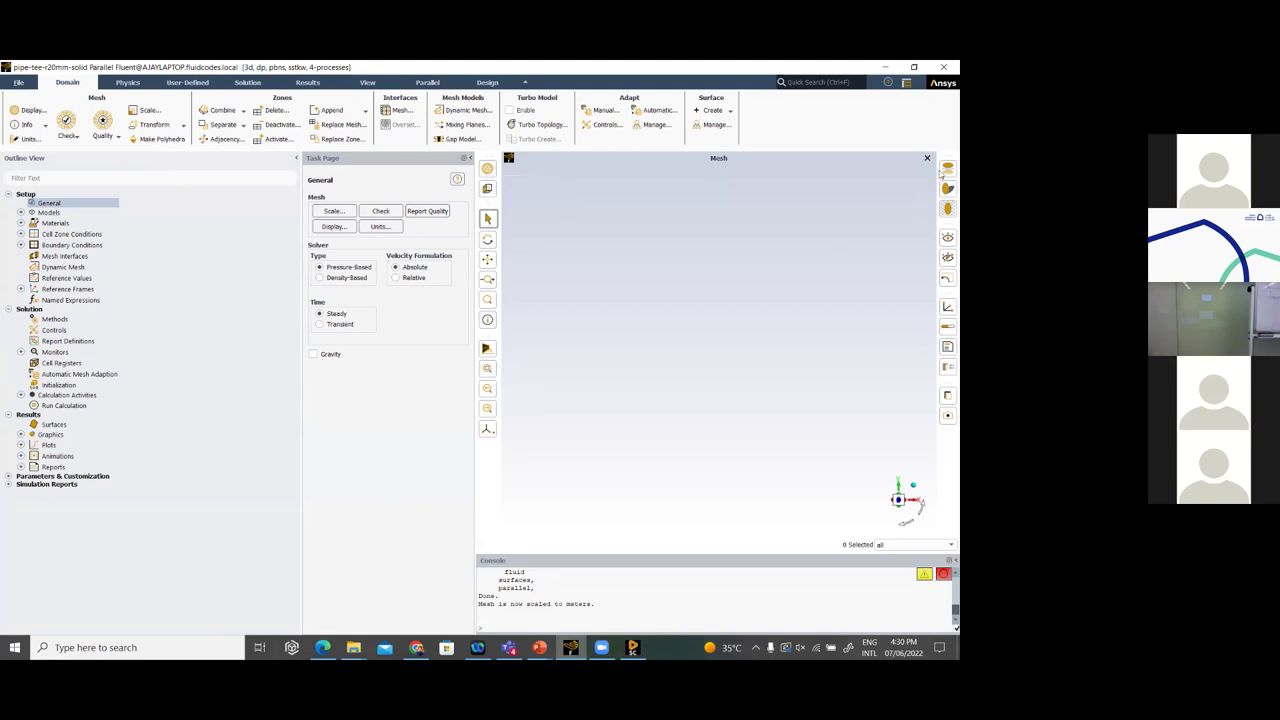
Display the faces of the inlet-large, inlet-small, outlet and solid surfaces in the mesh view
left_click(487, 168)
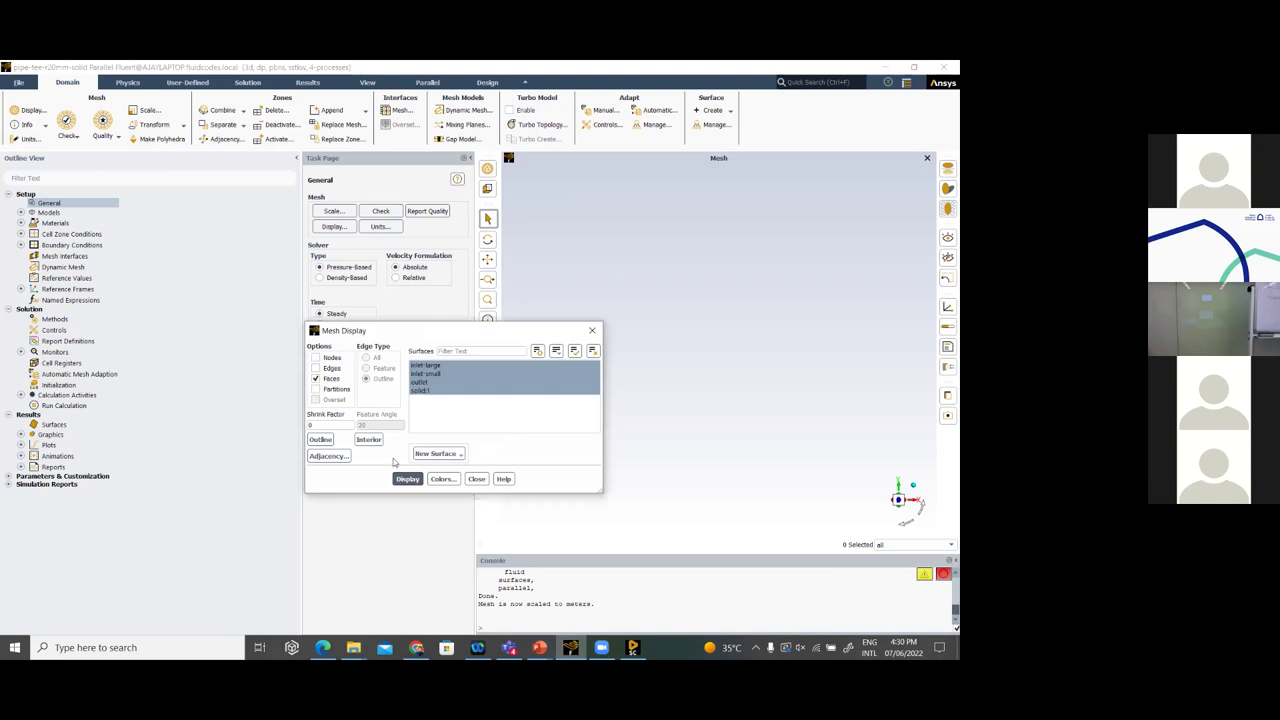
left_click(400, 478)
left_click(476, 478)
mouse_move(700, 330)
left_mouse_down()
mouse_move(748, 288)
mouse_move(694, 384)
left_mouse_up()
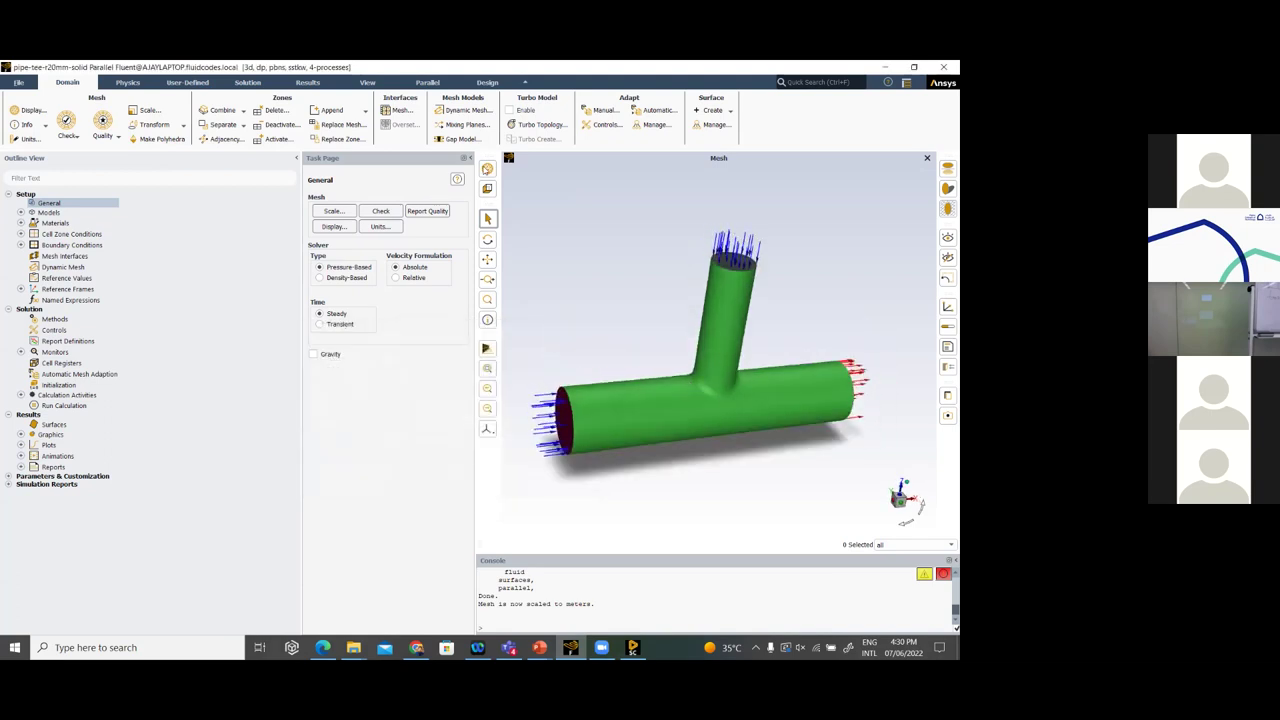
Redisplay the mesh on all surfaces with both edges and faces shown, using edge type All
left_click(487, 168)
left_click_drag(401, 331, 196, 301)
left_click(110, 338)
left_click(111, 348)
left_click(111, 348)
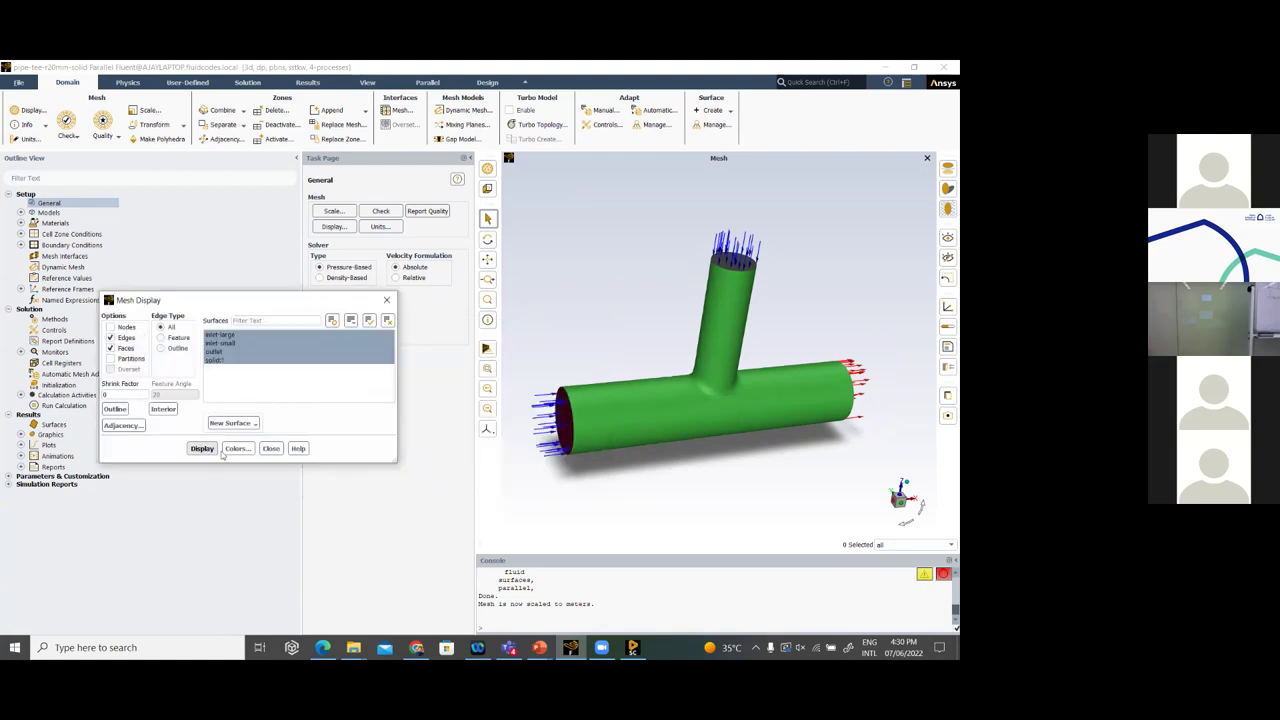
left_click(202, 448)
mouse_move(760, 400)
left_mouse_down()
mouse_move(793, 403)
mouse_move(745, 420)
left_mouse_up()
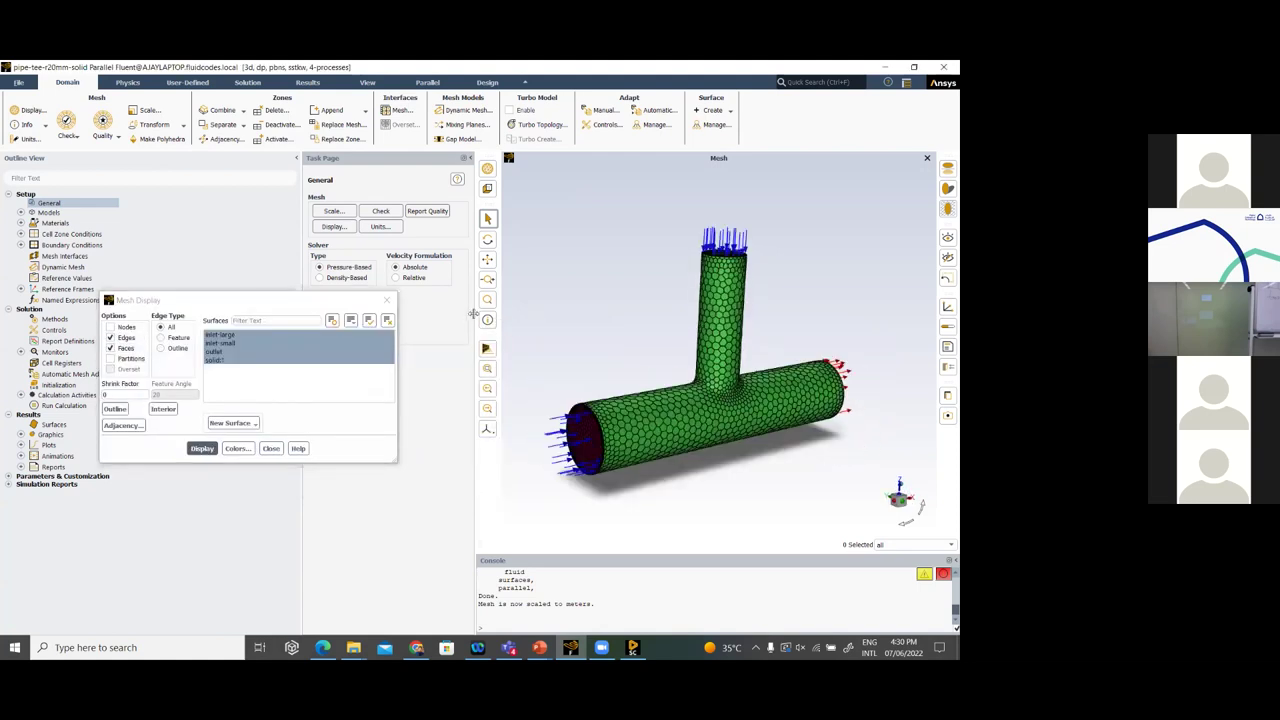
Enlarge the graphics area, inspect the inlet and outlet ends of the meshed tee, and close the mesh display settings
left_click_drag(478, 317, 415, 318)
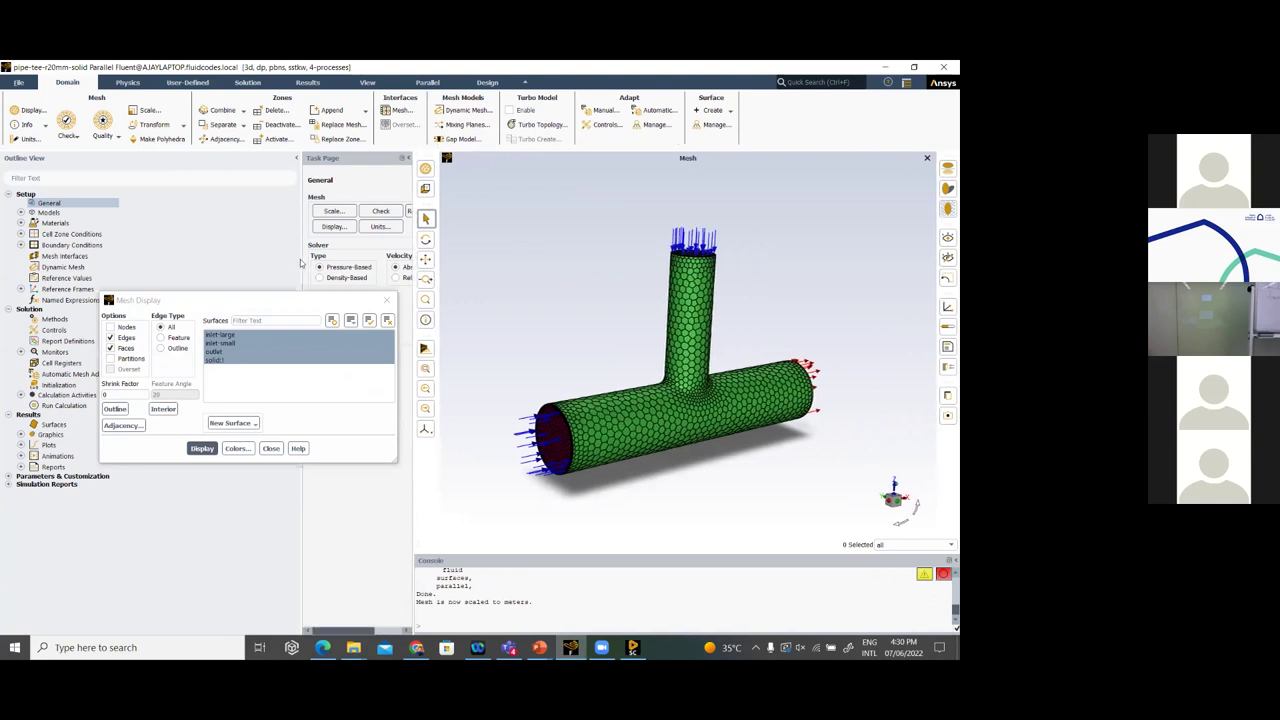
left_click_drag(413, 254, 332, 254)
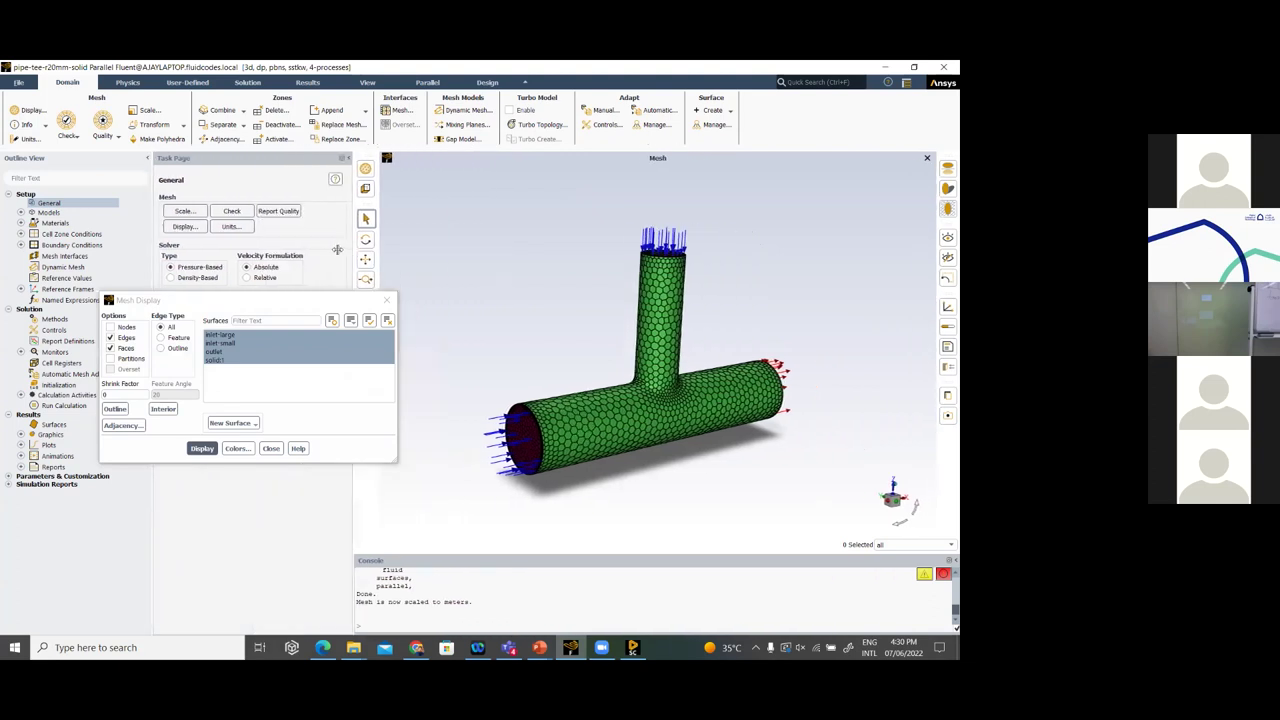
scroll(757, 402, "up", 2)
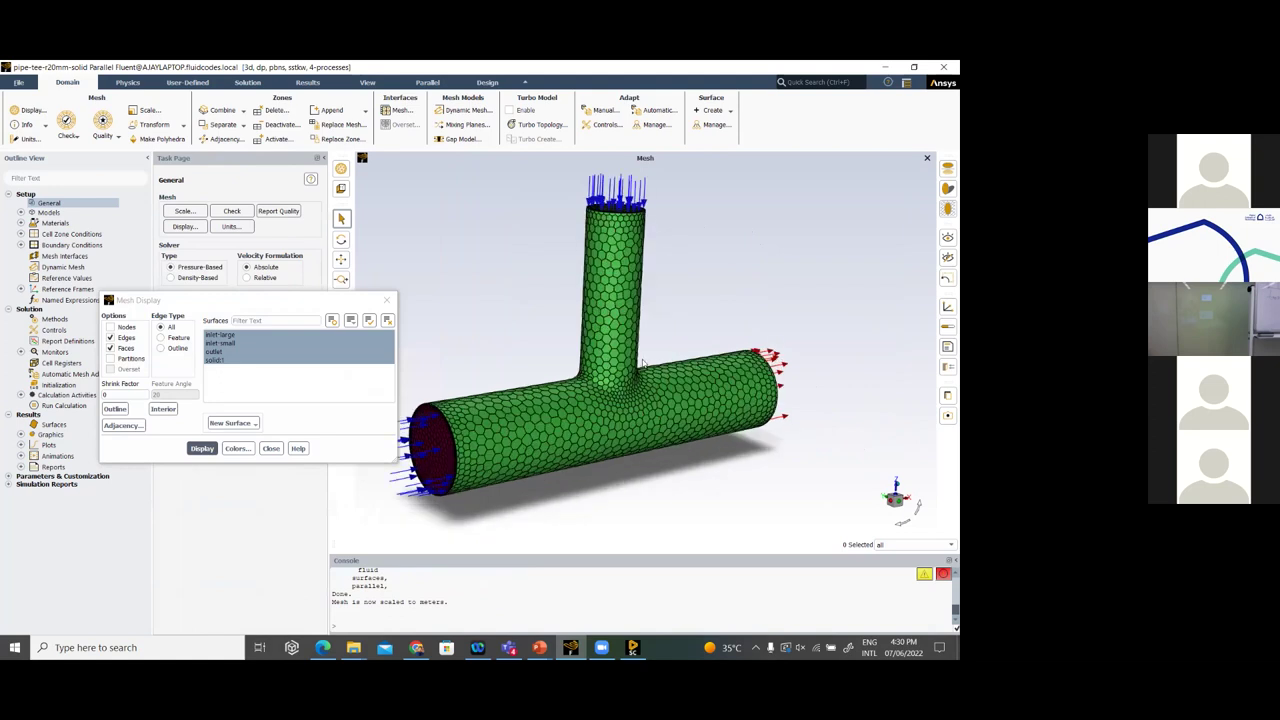
scroll(691, 346, "down", 2)
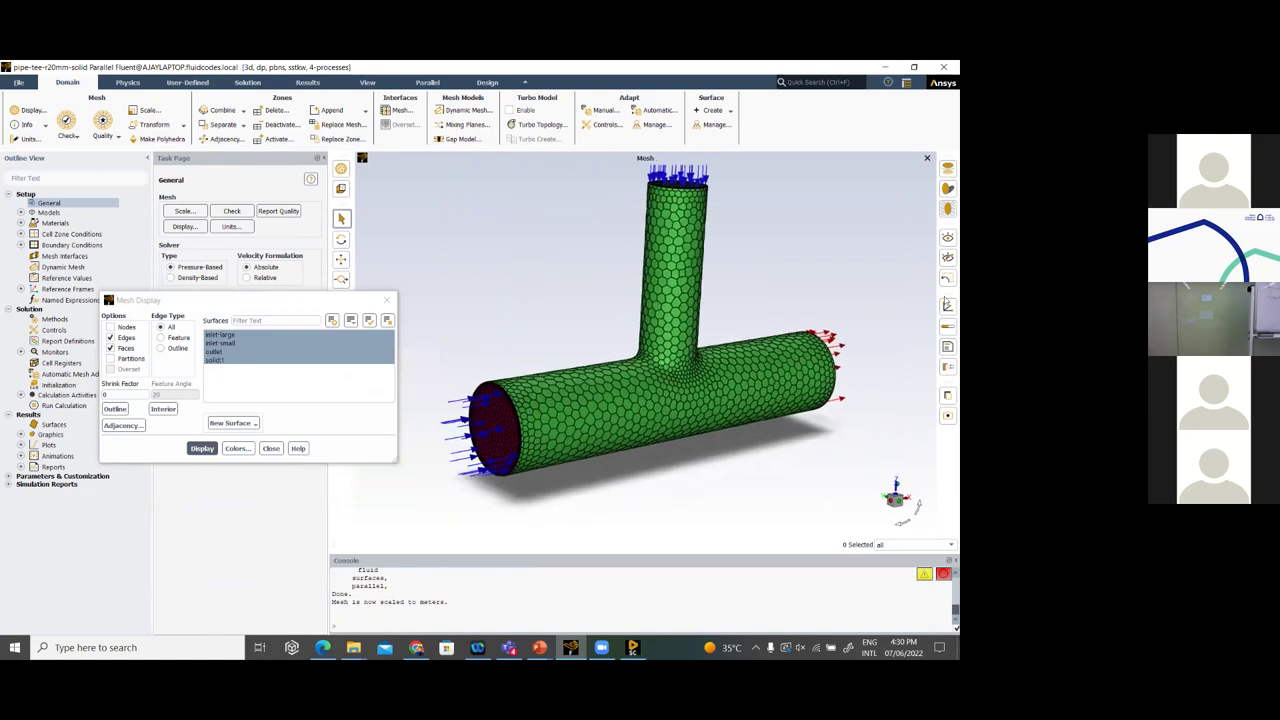
left_click_drag(725, 271, 714, 298)
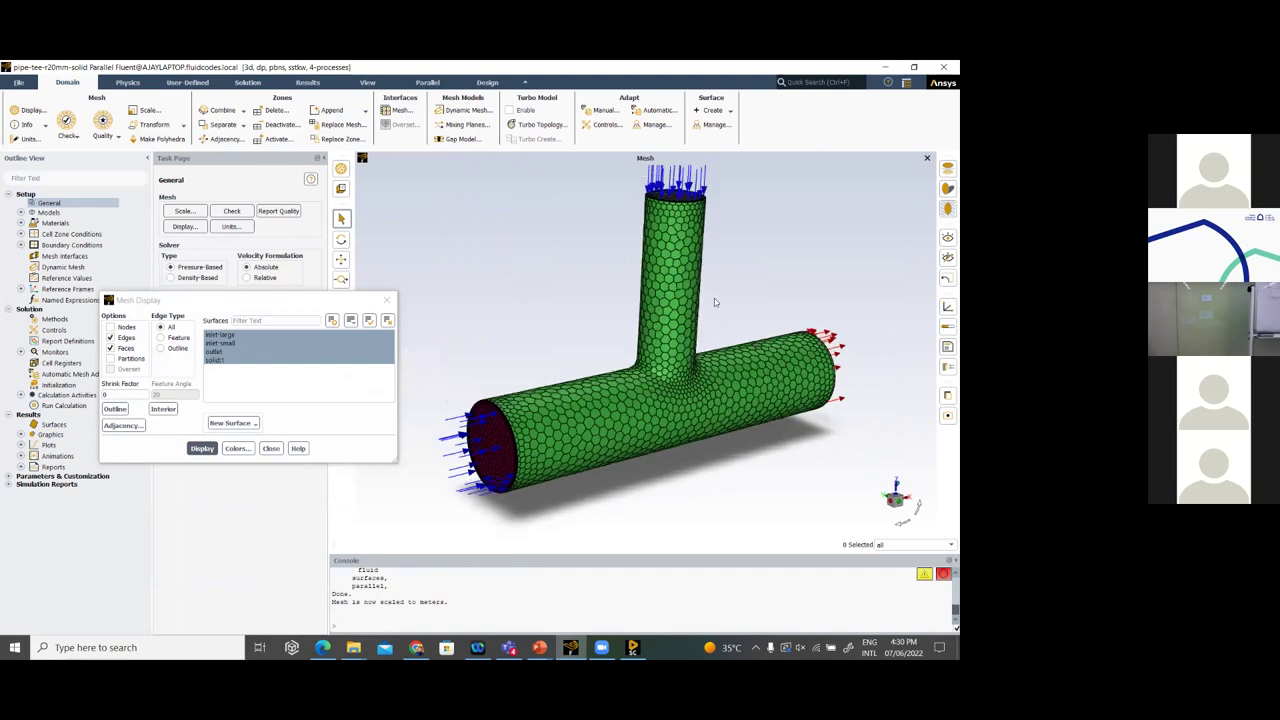
left_click_drag(683, 196, 480, 417)
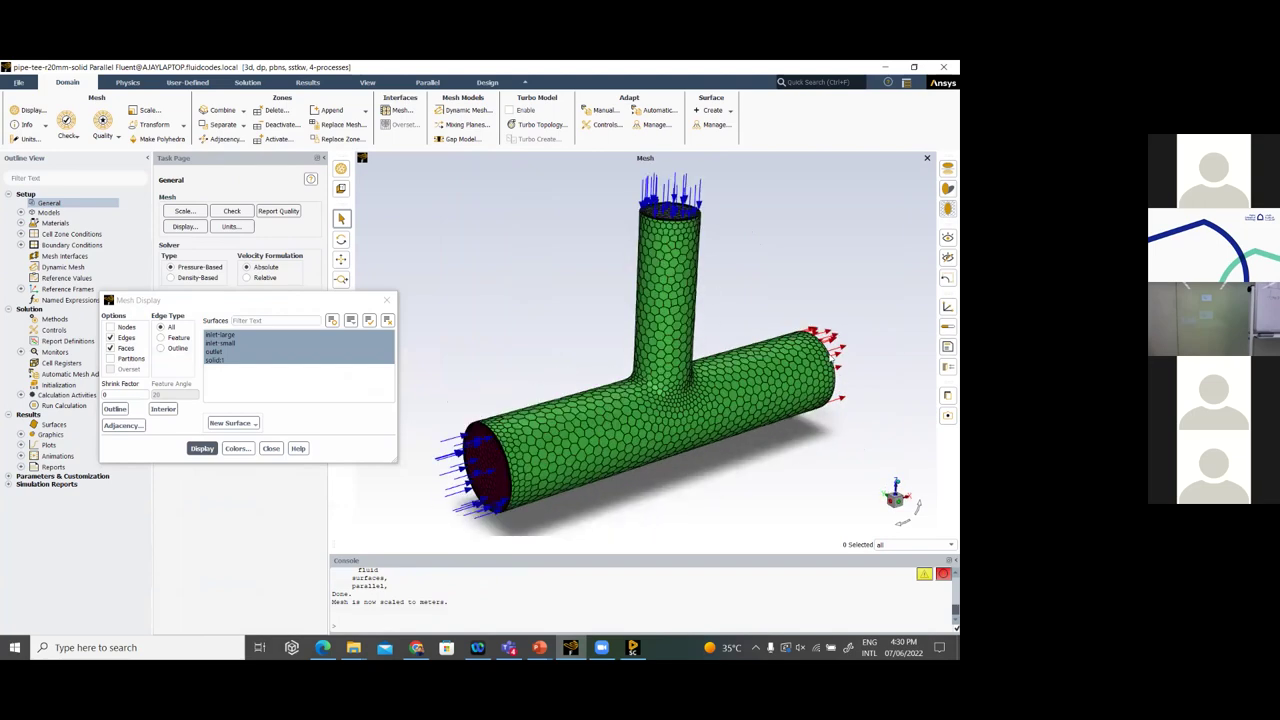
left_click_drag(428, 325, 396, 305)
left_click(387, 300)
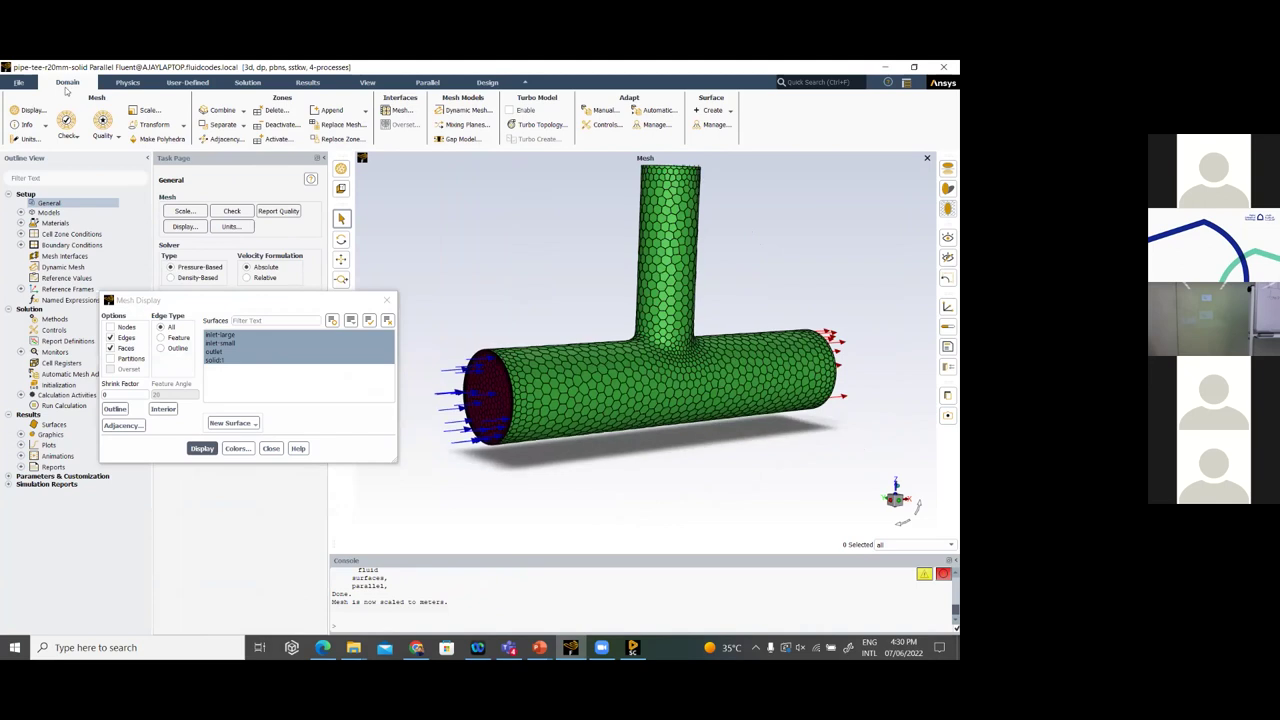
Set the temperature unit to C in the solver's unit settings
left_click(28, 124)
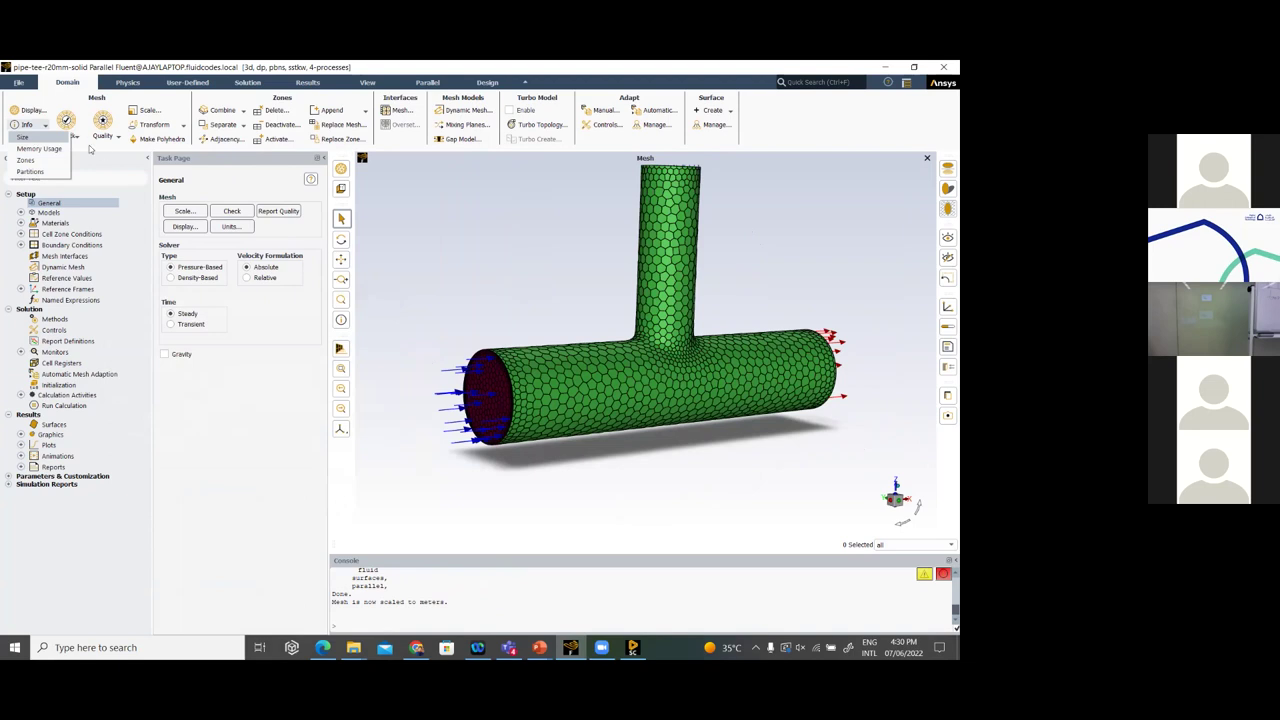
left_click(30, 138)
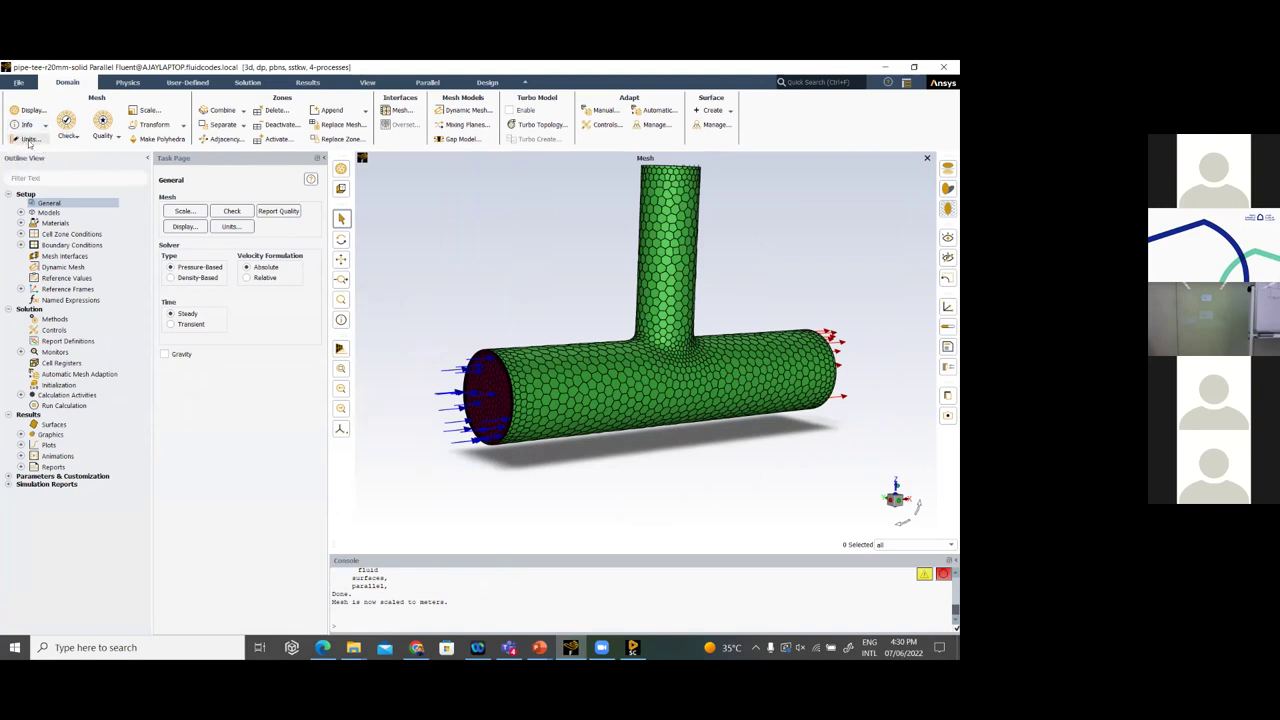
left_click(29, 140)
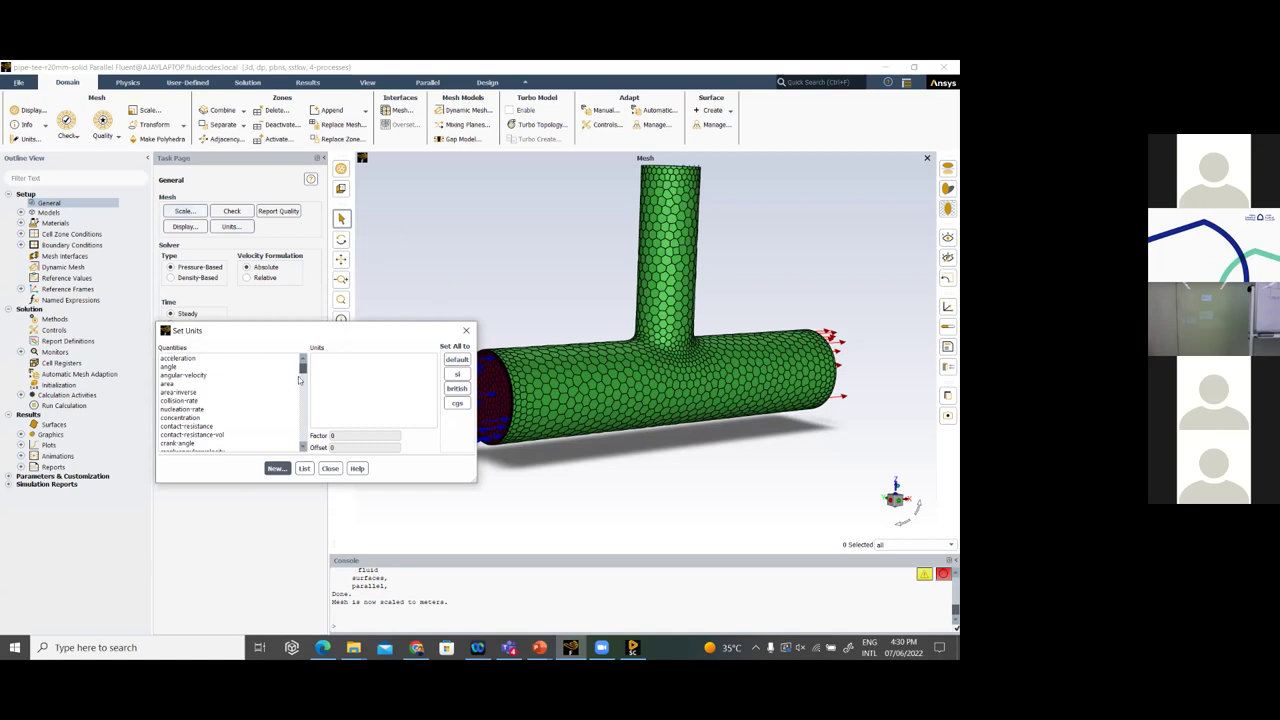
left_click_drag(304, 372, 305, 388)
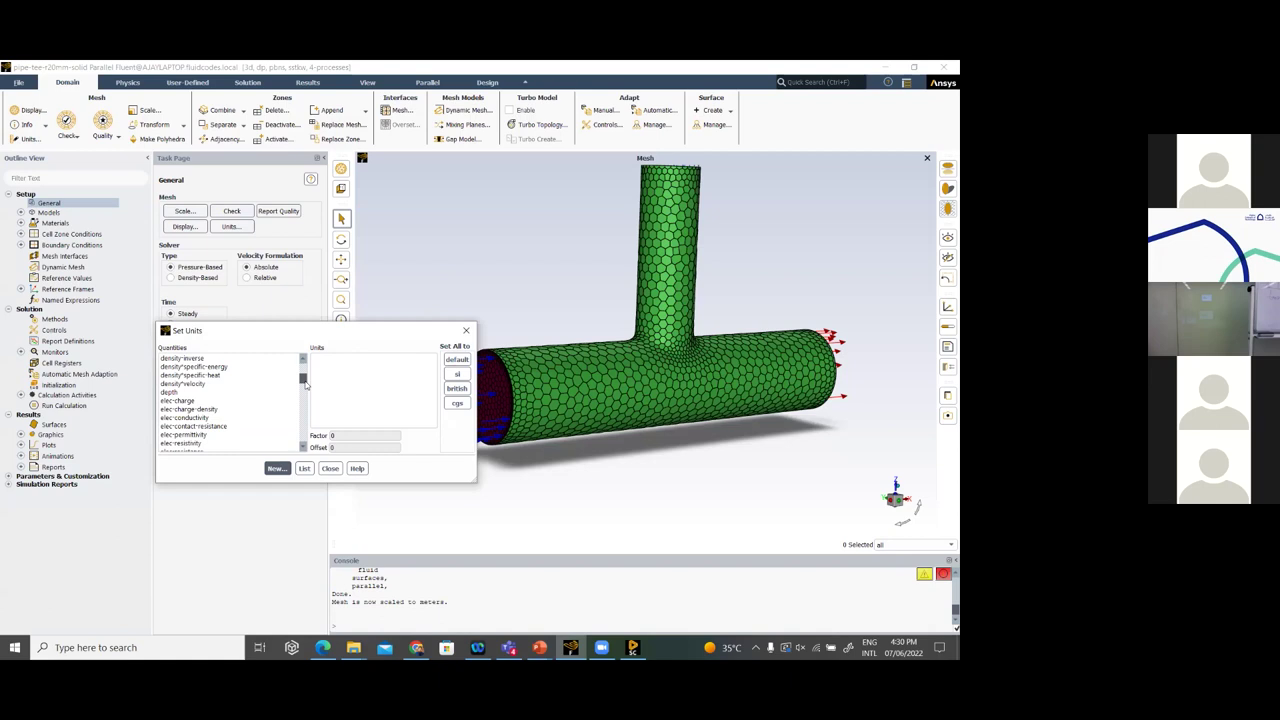
left_click_drag(305, 385, 301, 438)
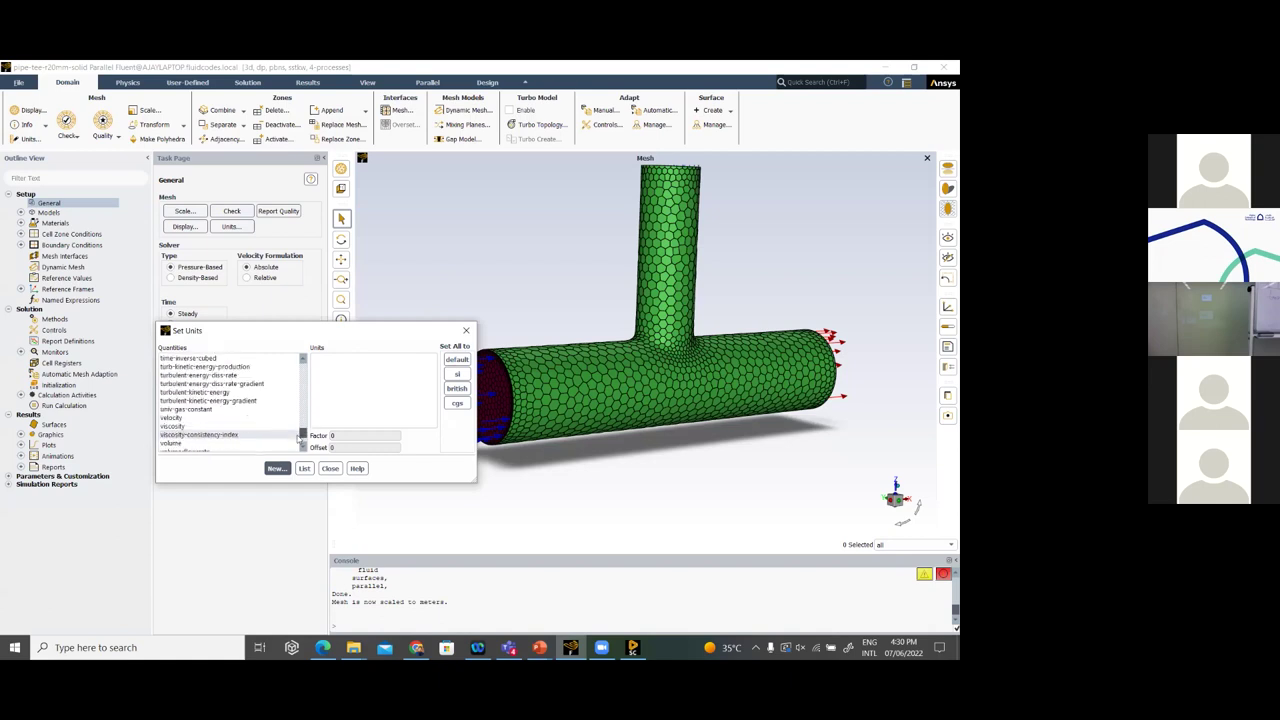
left_click(226, 400)
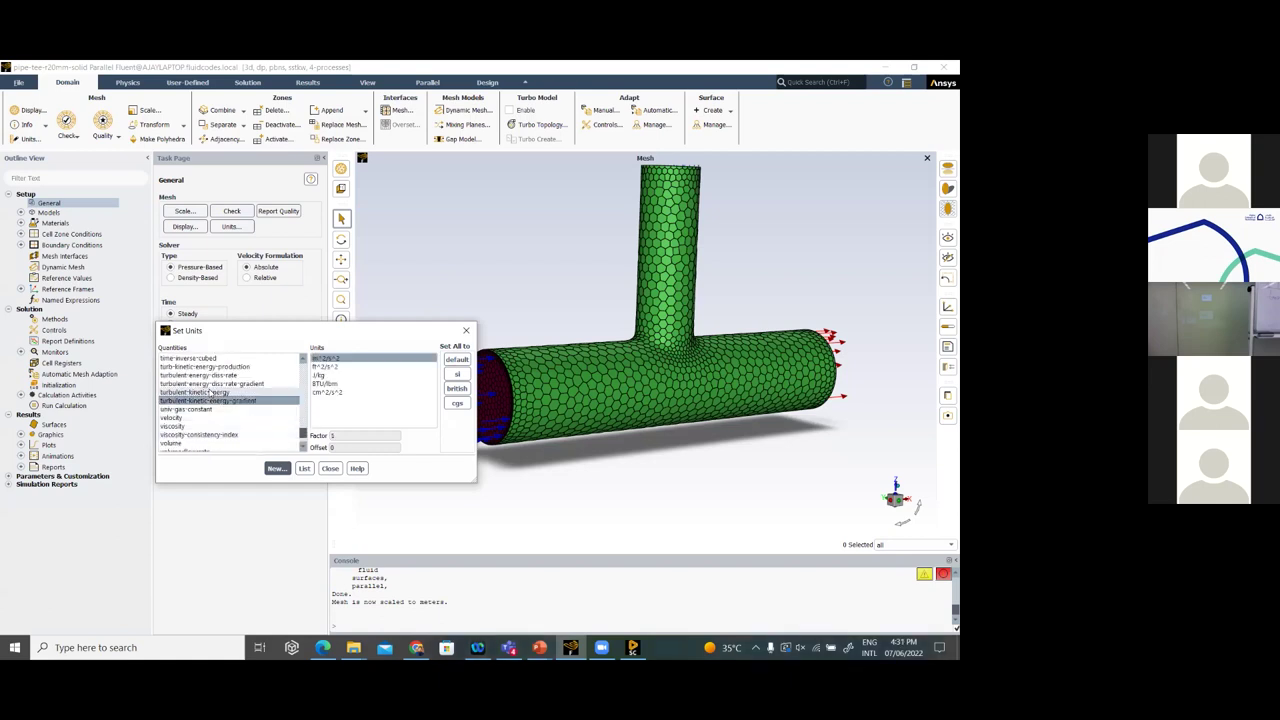
key("Up")
key("Up")
key("Up")
key("Up")
key("Up")
key("Up")
key("Up")
key("Up")
key("Up")
key("Up")
key("Up")
key("Up")
key("Up")
key("Up")
key("Up")
key("Up")
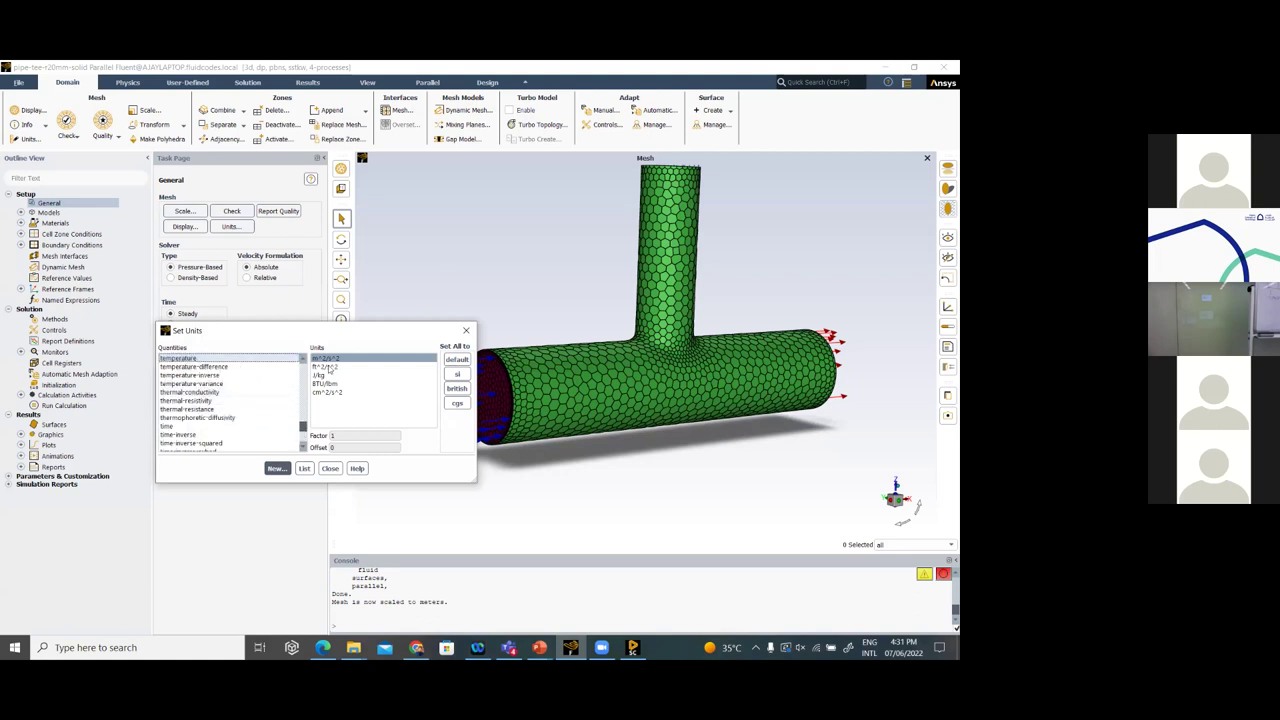
left_click(180, 358)
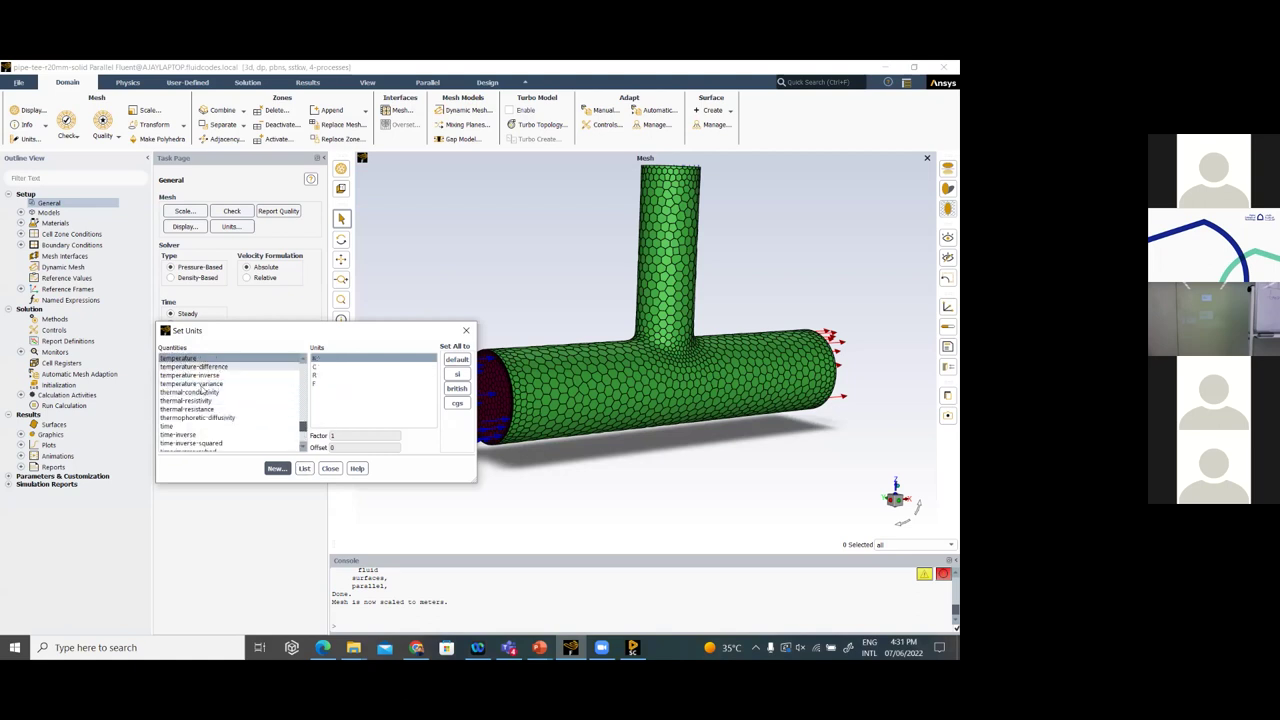
left_click(325, 367)
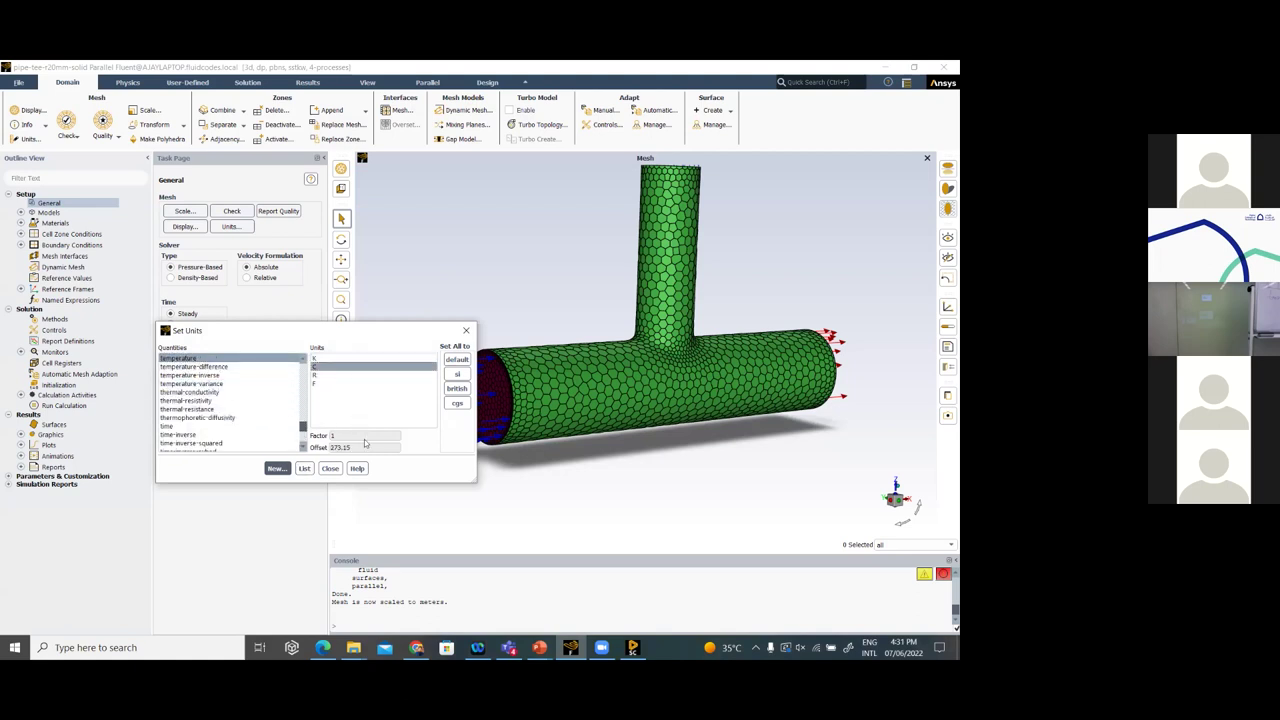
left_click(330, 468)
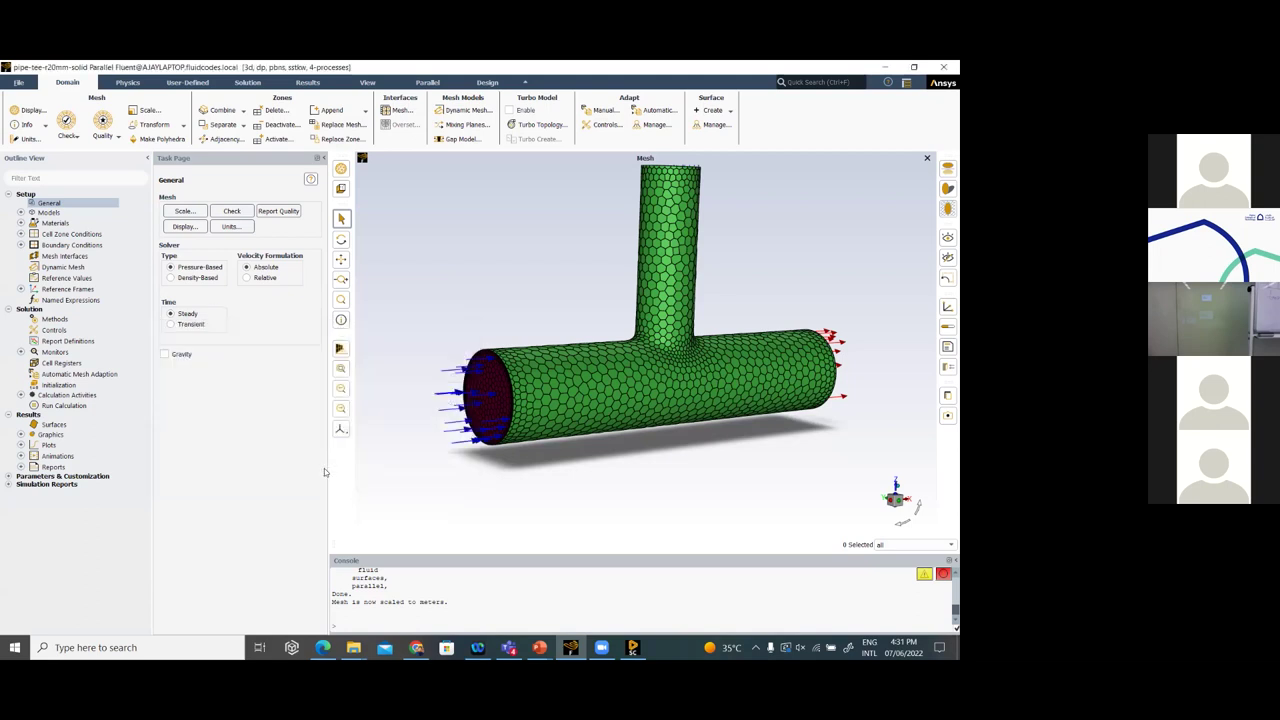
Run the mesh check and enable the energy equation in the physics models
left_click(68, 128)
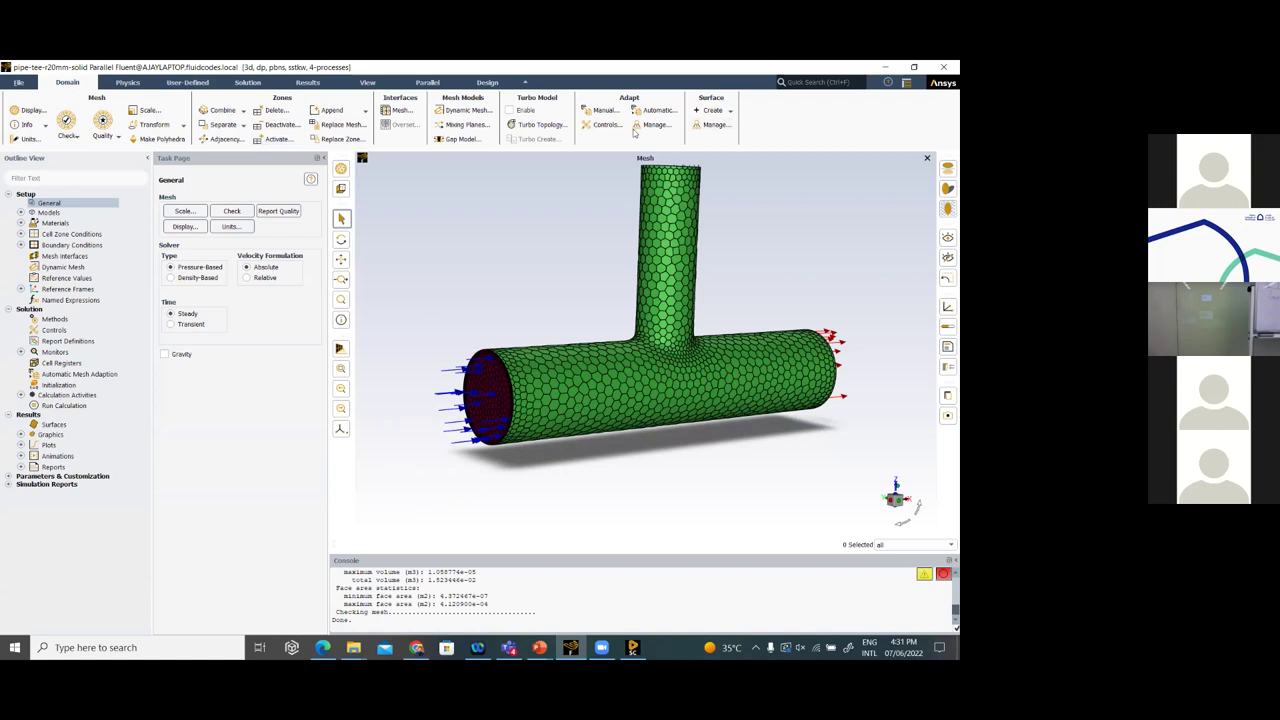
left_click(127, 82)
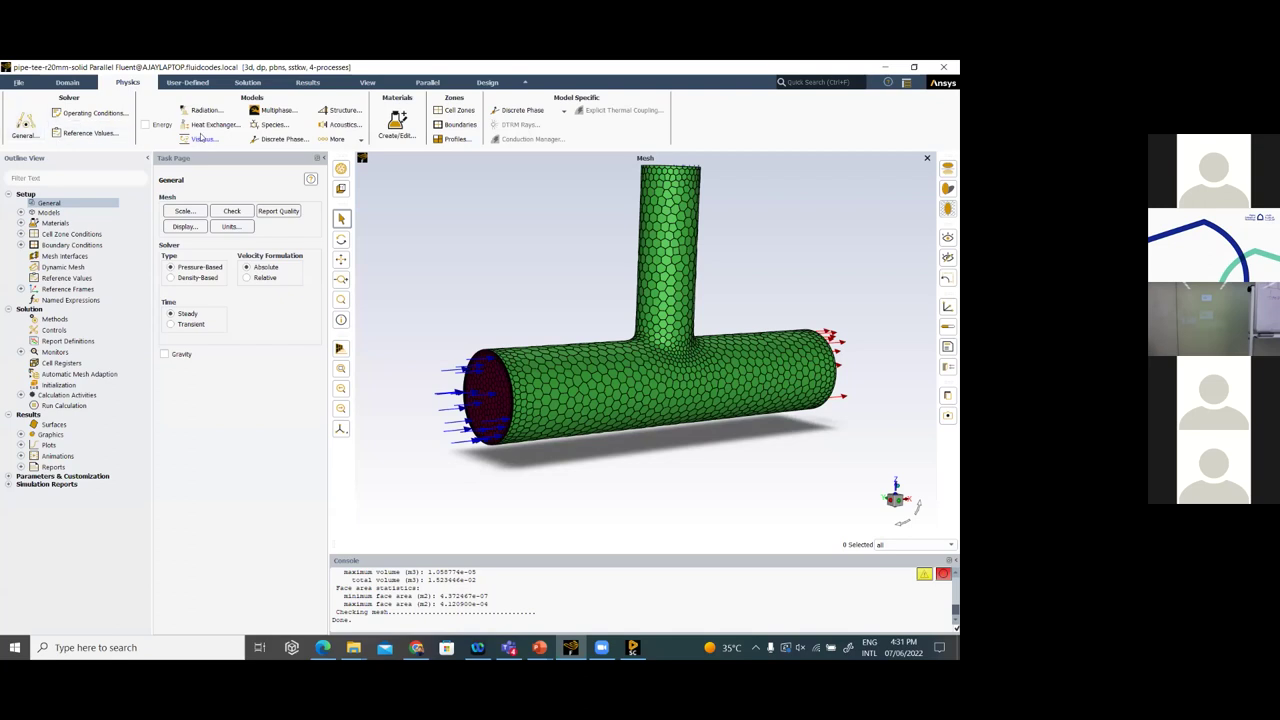
left_click(145, 125)
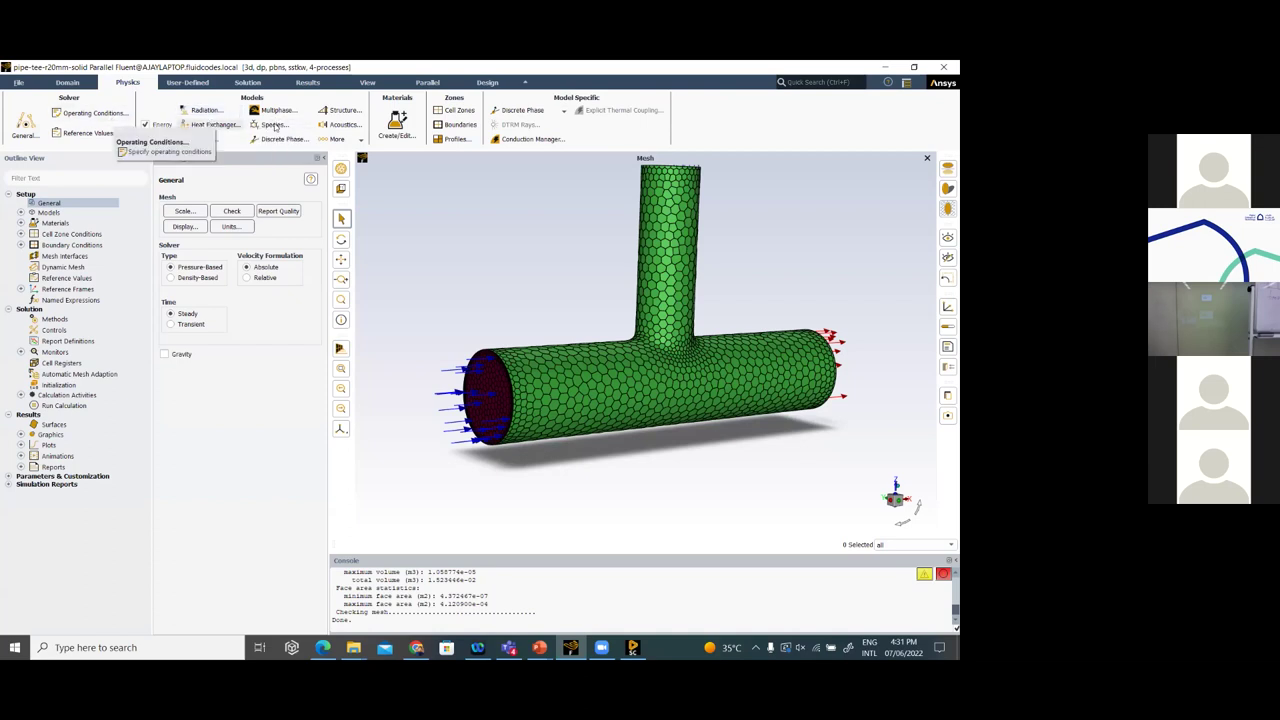
Review the properties of the fluid material air, leaving them as they are
left_click(384, 133)
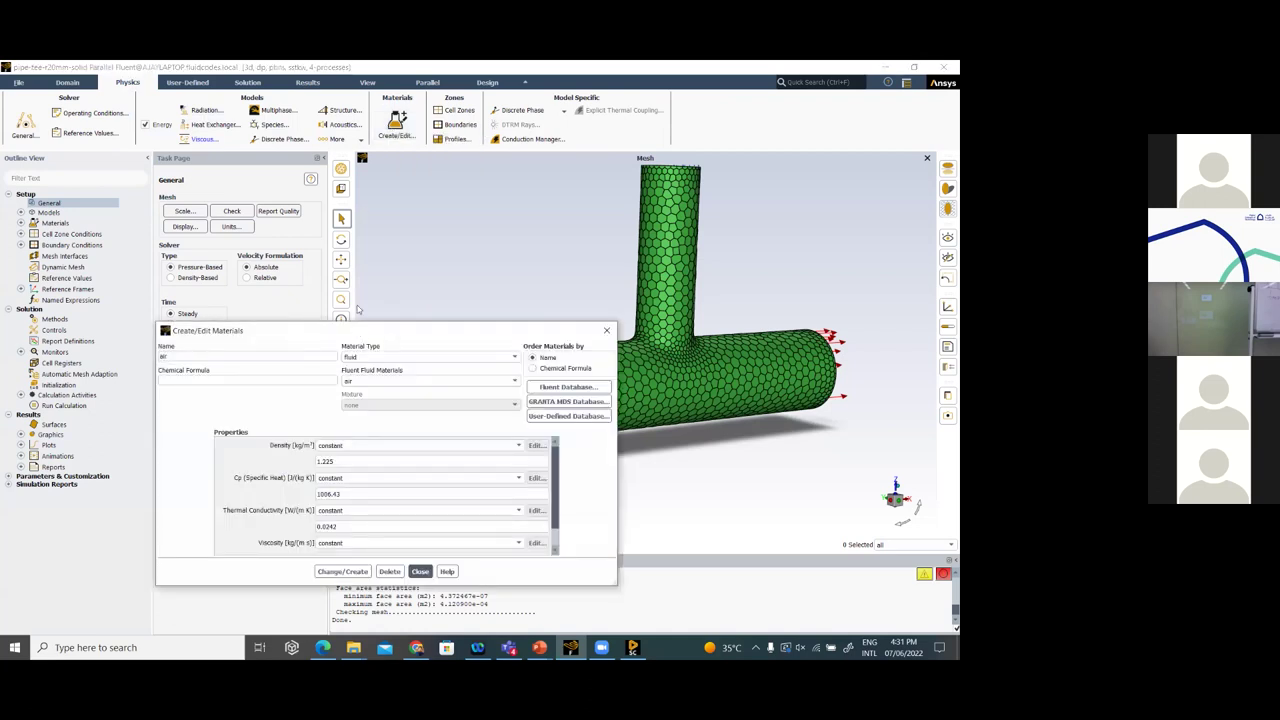
left_click_drag(360, 330, 364, 212)
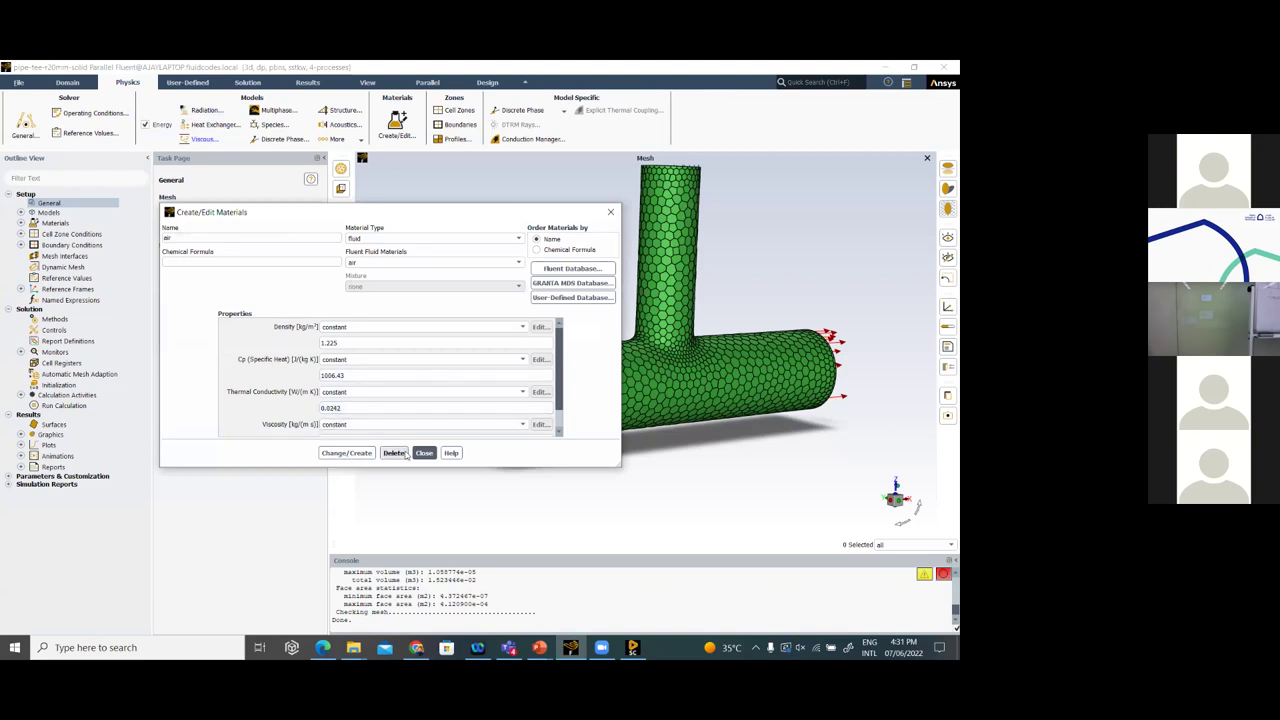
left_click(423, 453)
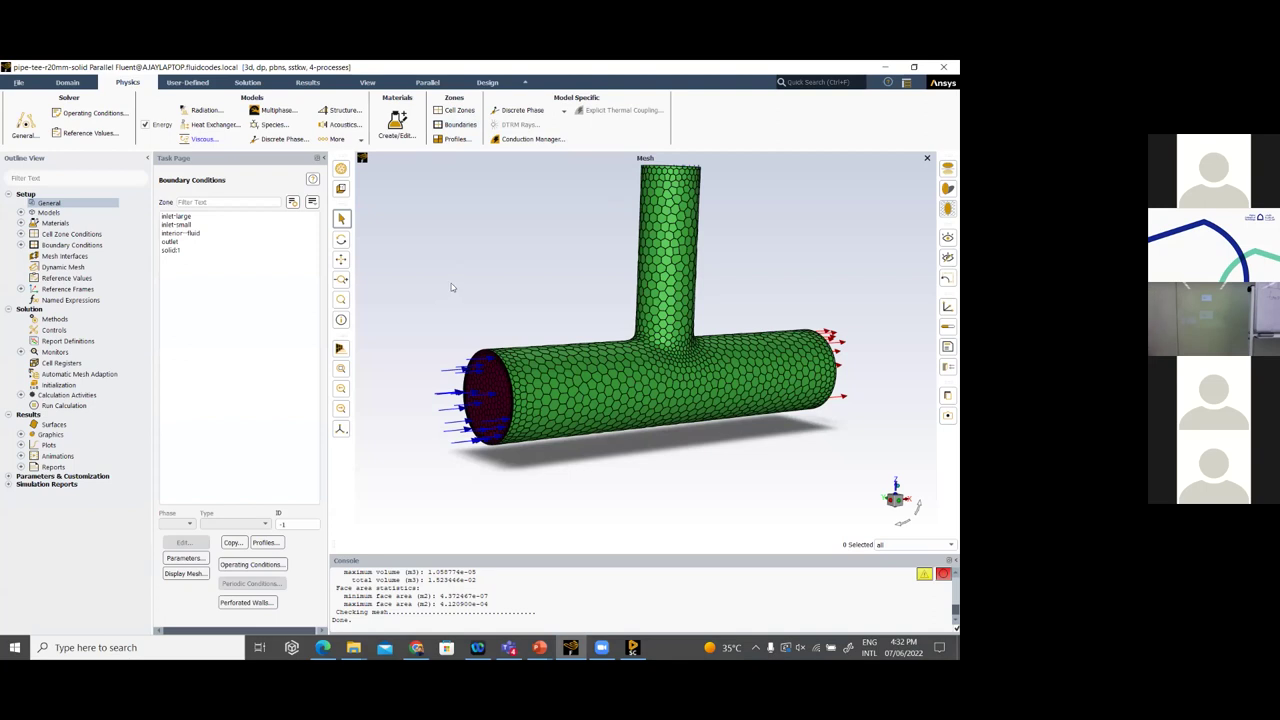
Set the velocity magnitude and a temperature of 25 C on the inlet-large velocity inlet
left_click(174, 216)
left_click(184, 542)
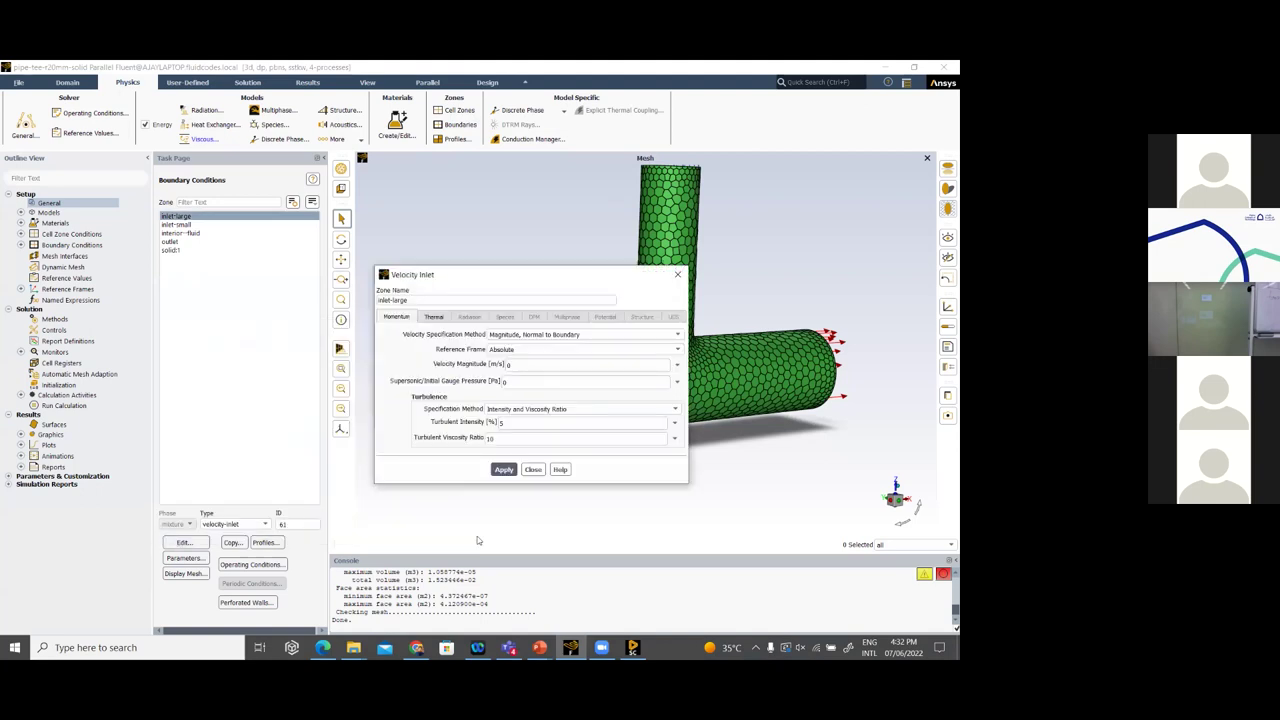
left_click(534, 469)
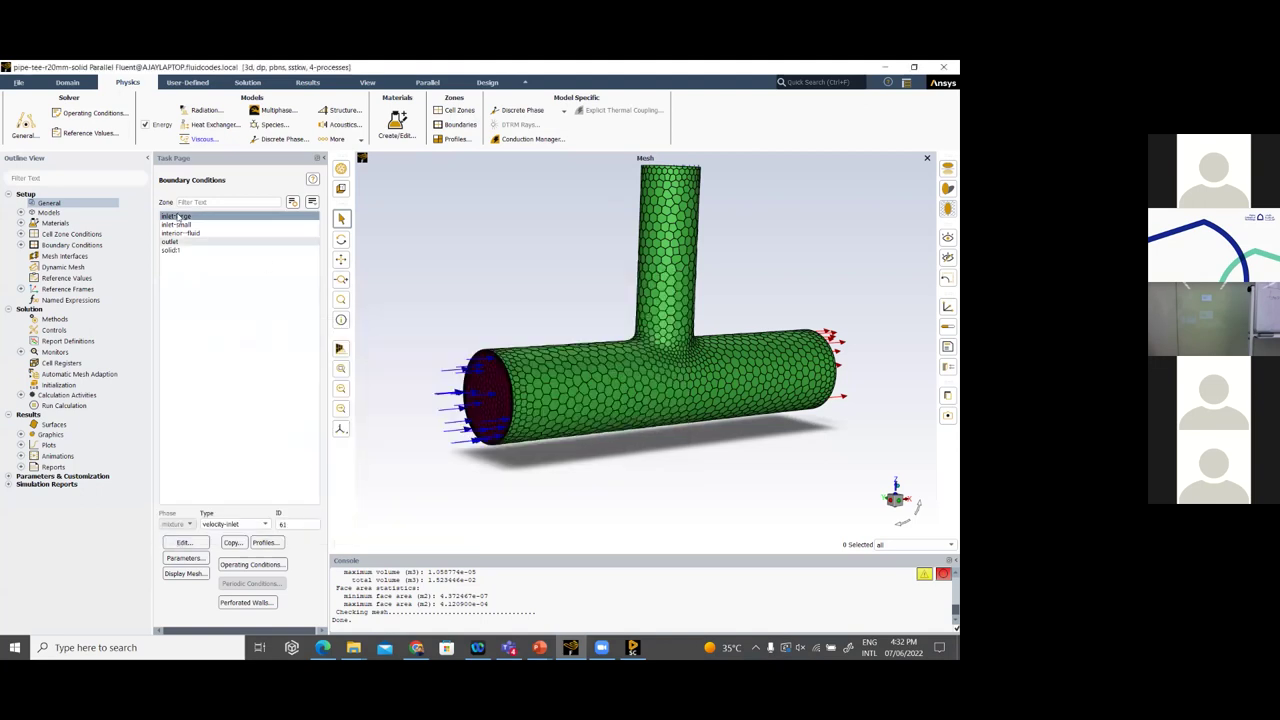
left_click(184, 542)
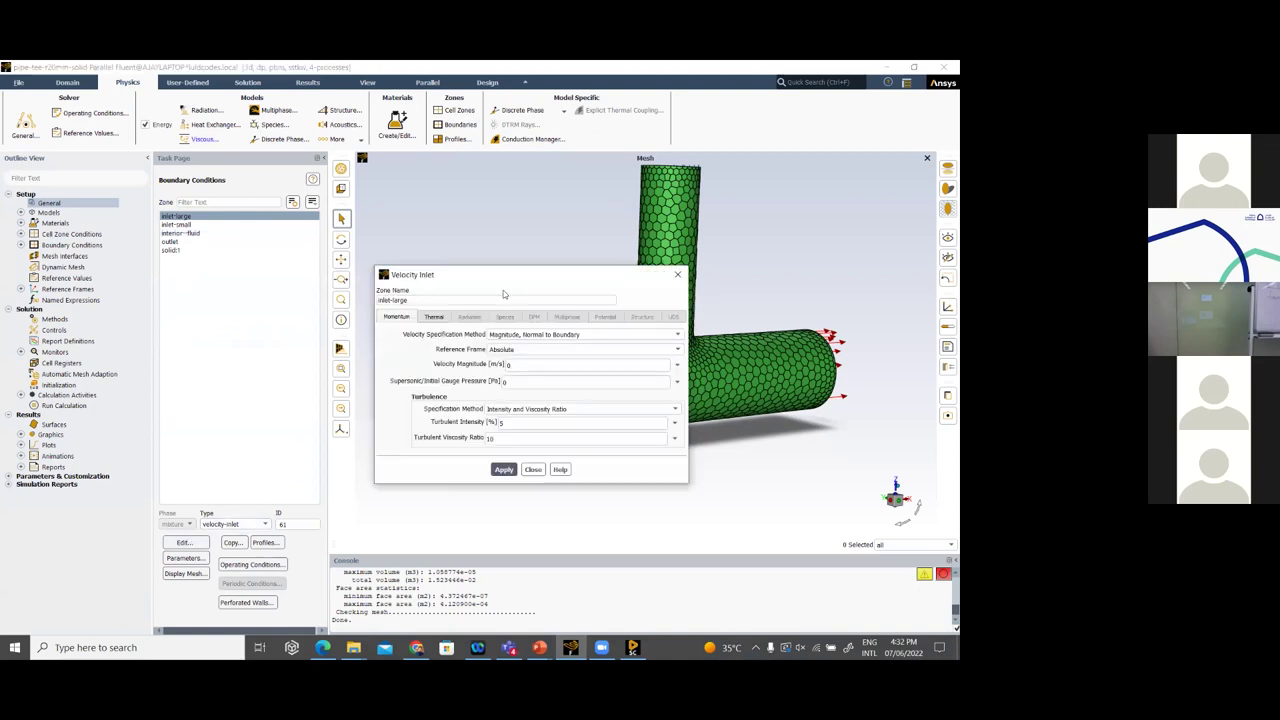
left_click(662, 364)
left_click(432, 317)
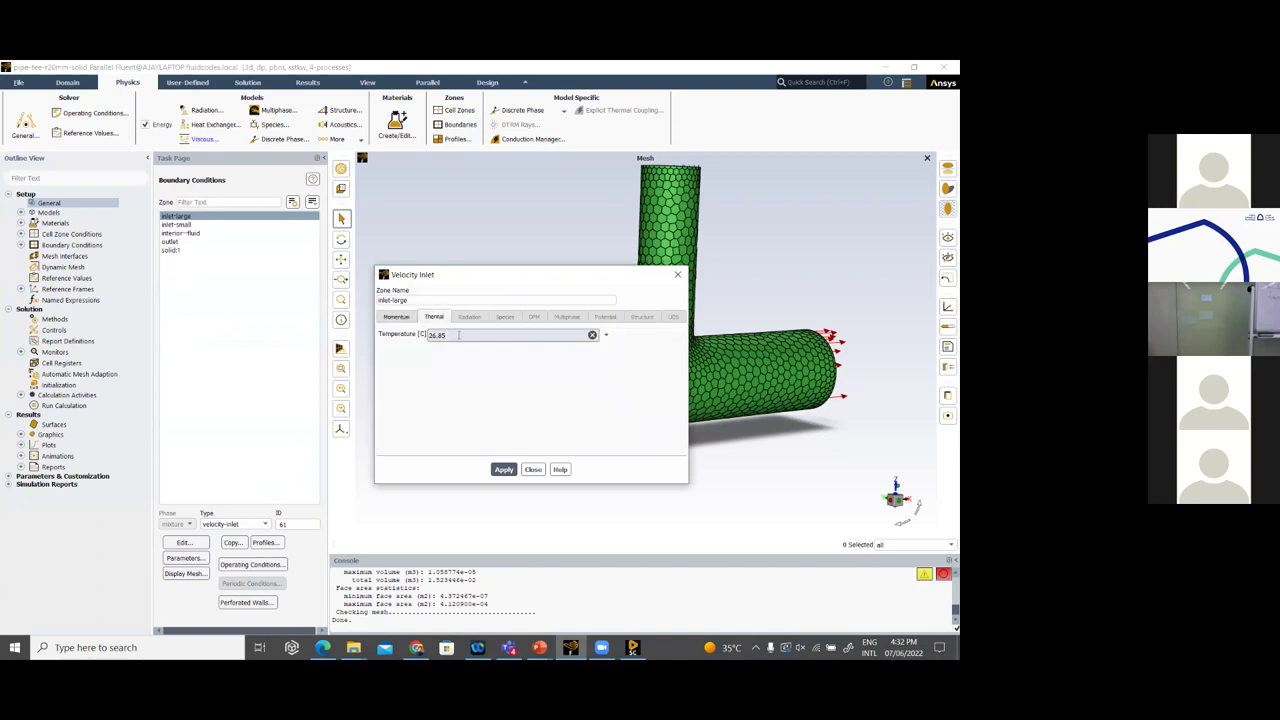
type("25")
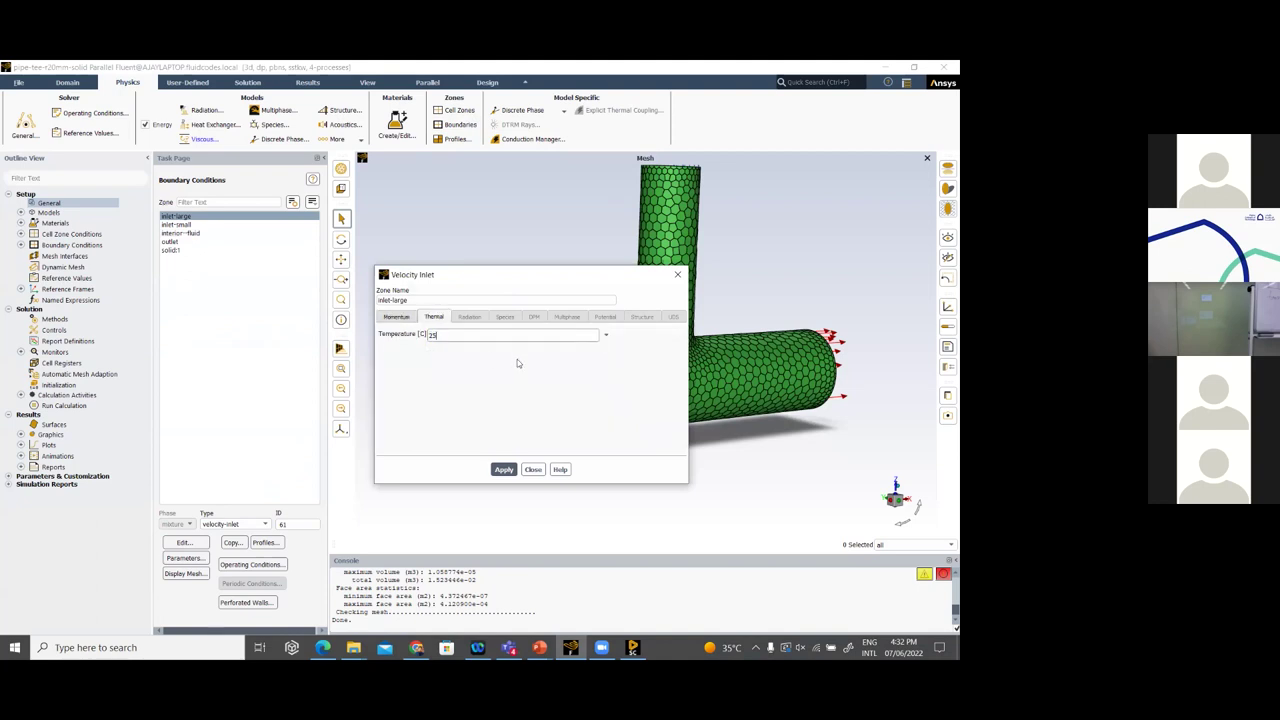
left_click(504, 469)
left_click(533, 469)
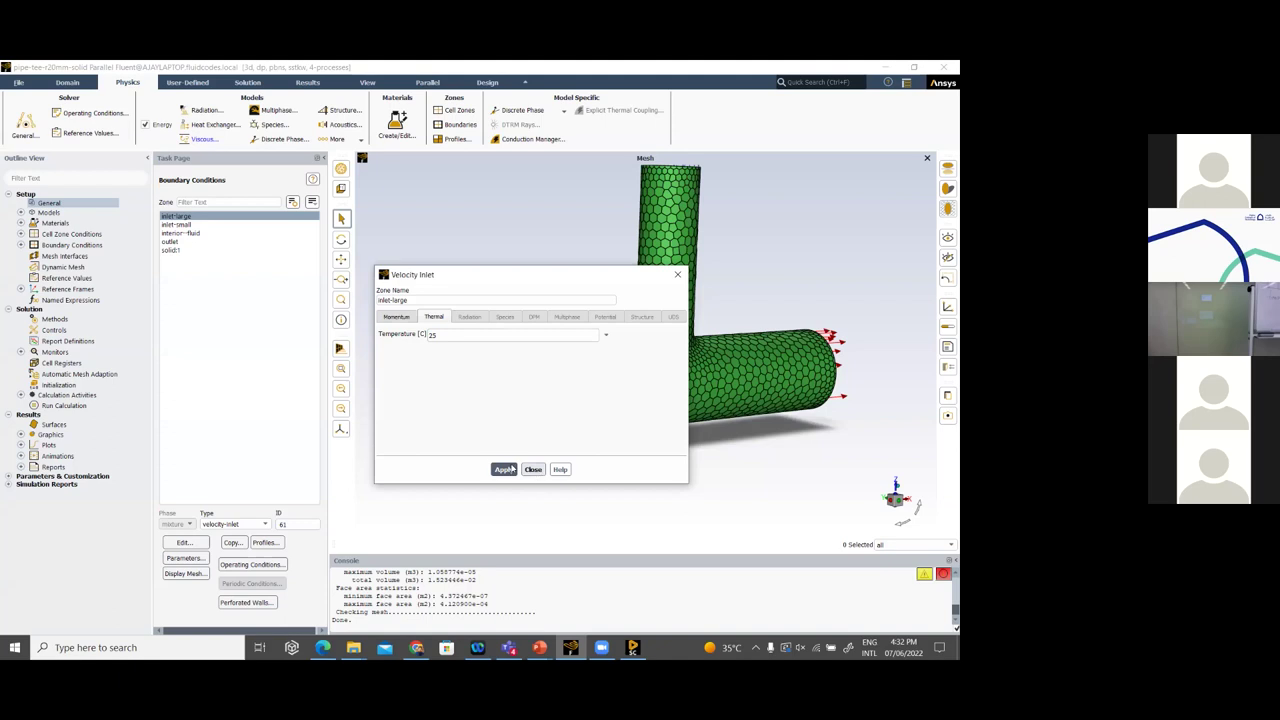
Set the velocity magnitude and a temperature of 55 C on the inlet-small velocity inlet
key("Down")
left_click(184, 558)
left_click(298, 486)
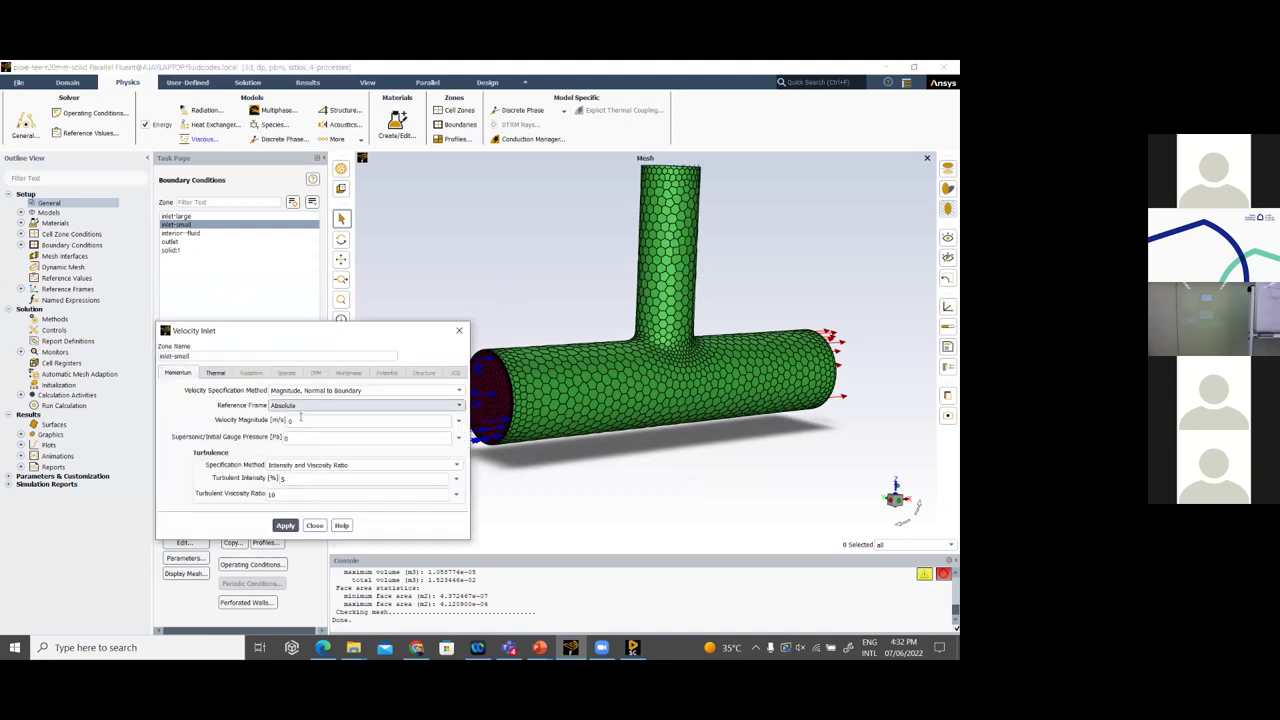
left_click(215, 372)
double_click(237, 390)
key("ctrl+a")
type("55")
left_click(286, 525)
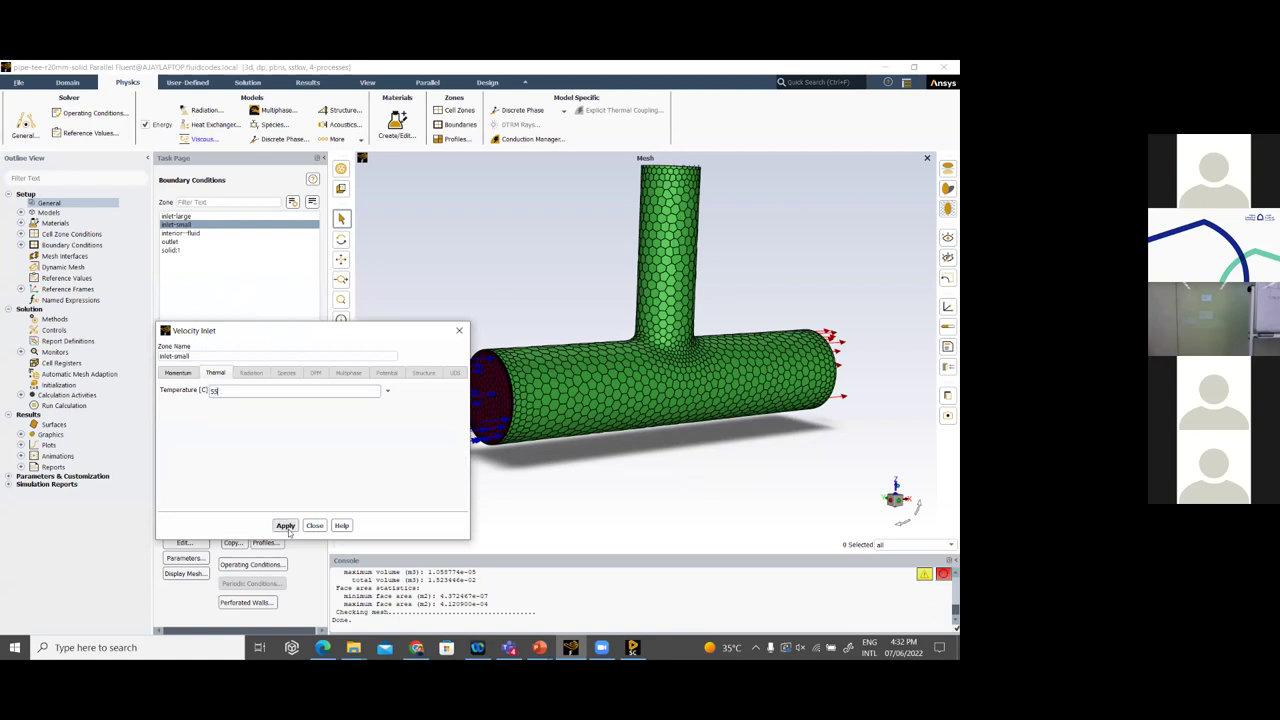
left_click(315, 526)
Review the pressure-outlet conditions of the outlet boundary without changing them
left_click(180, 242)
left_click(184, 541)
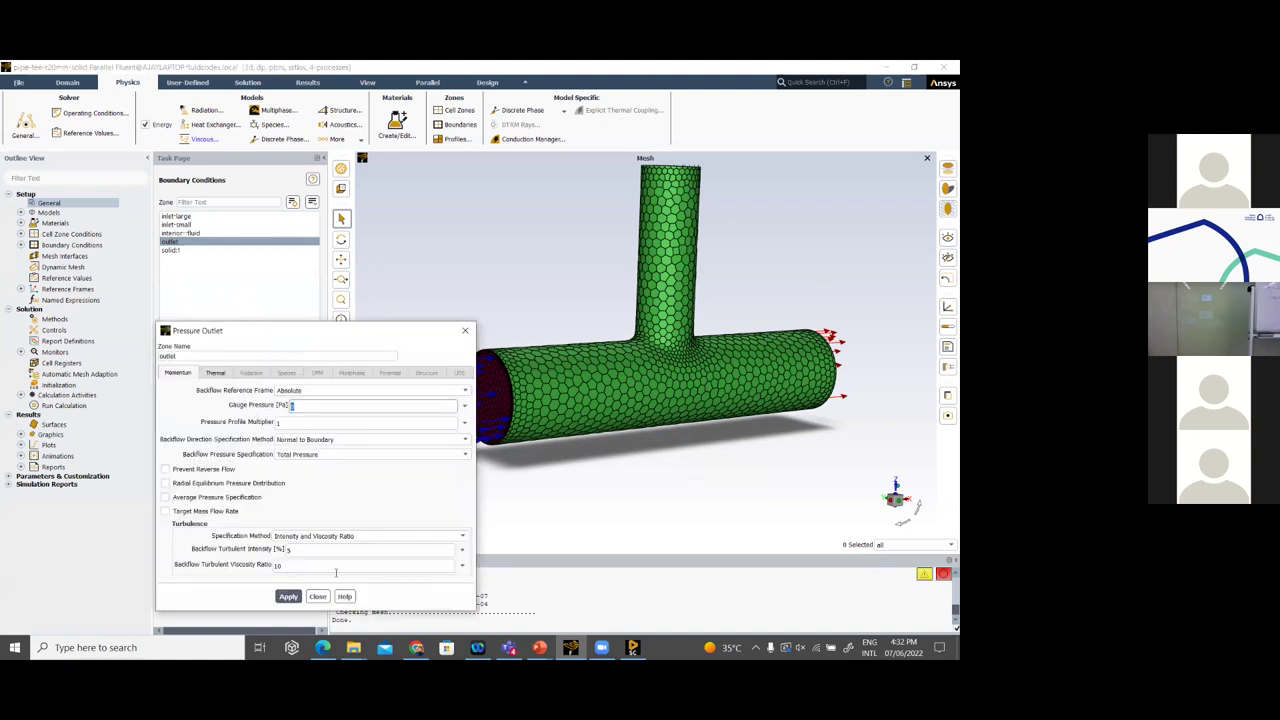
left_click(317, 596)
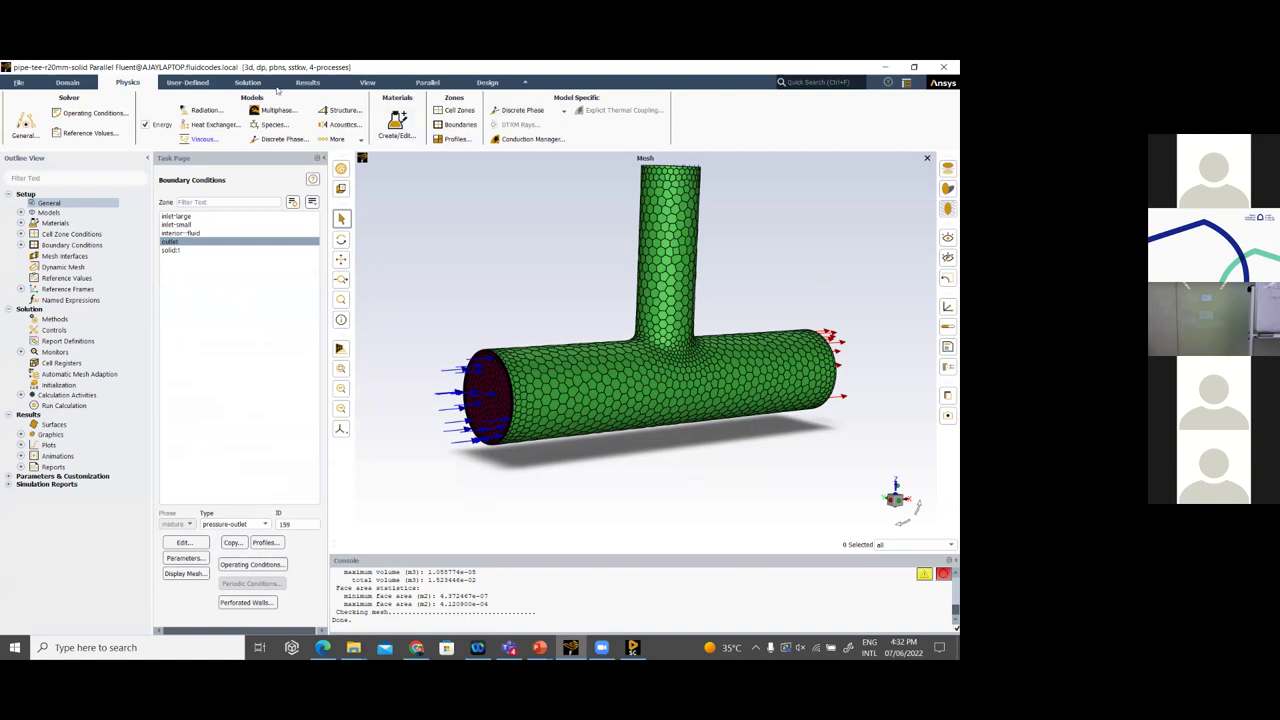
Create a Uniformity Index - Area Weighted surface report of Static Temperature on the outlet, with a report file and report plot
left_click(188, 83)
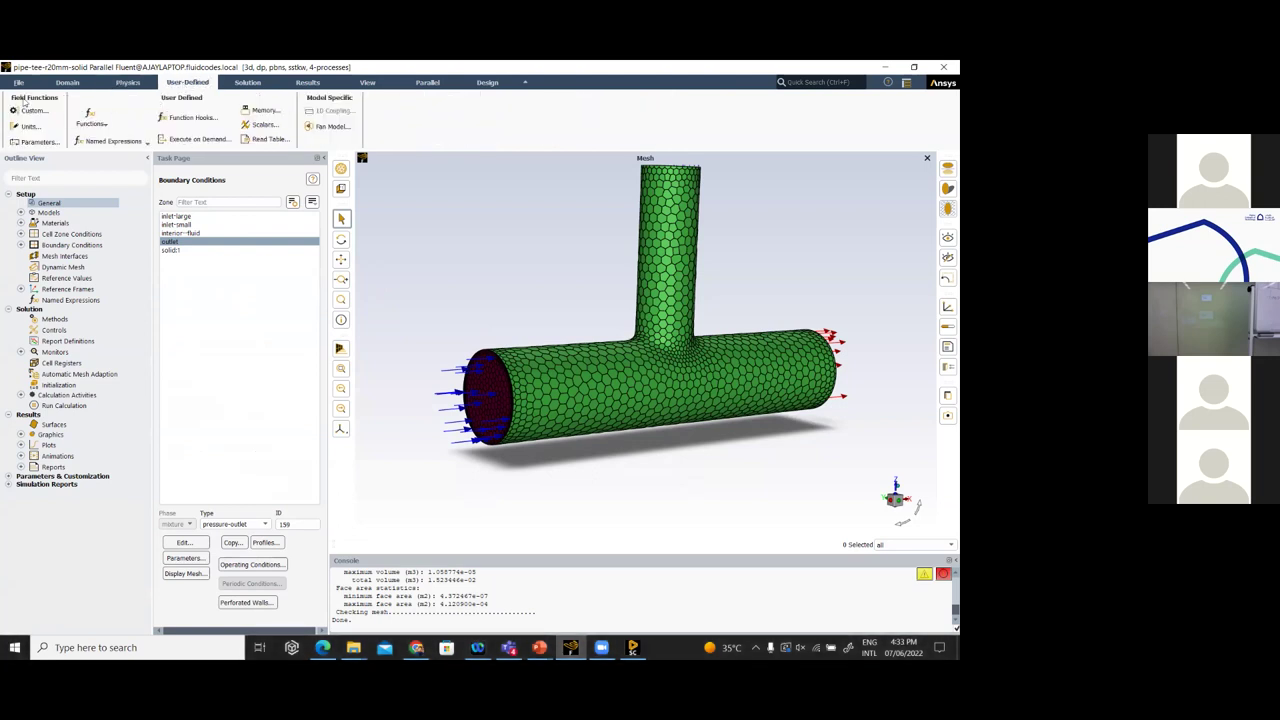
left_click(246, 83)
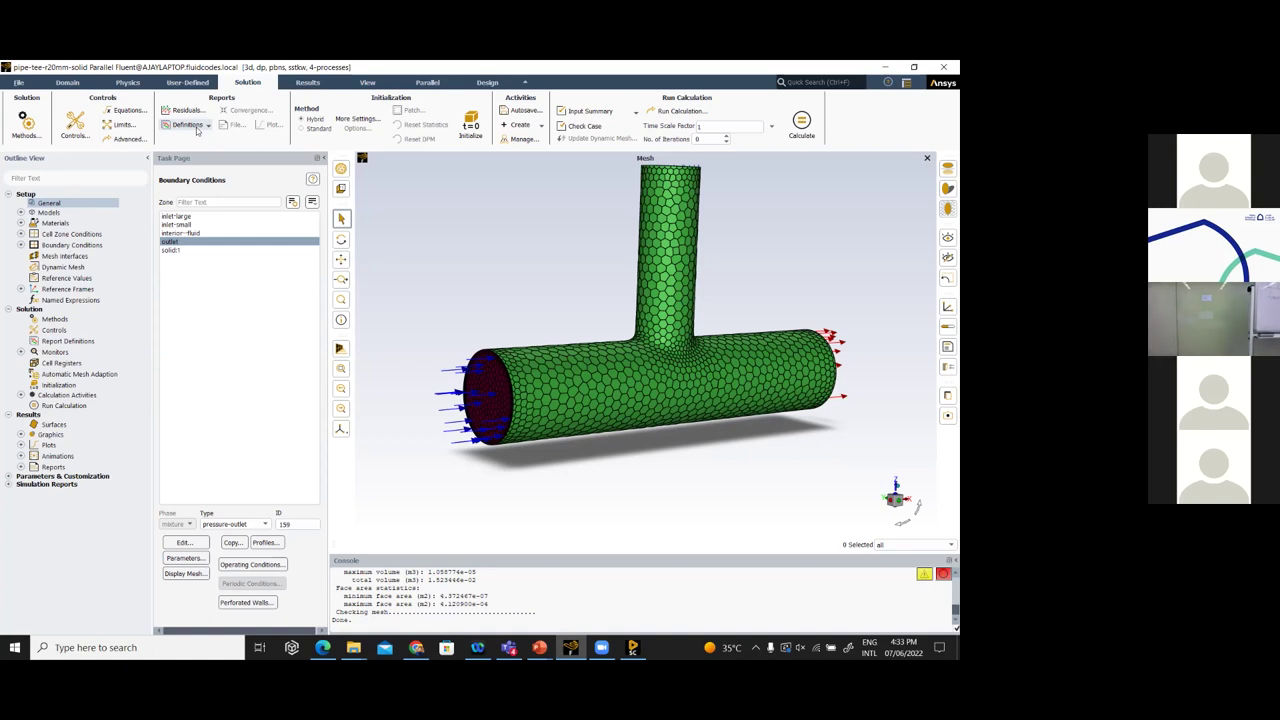
left_click(185, 125)
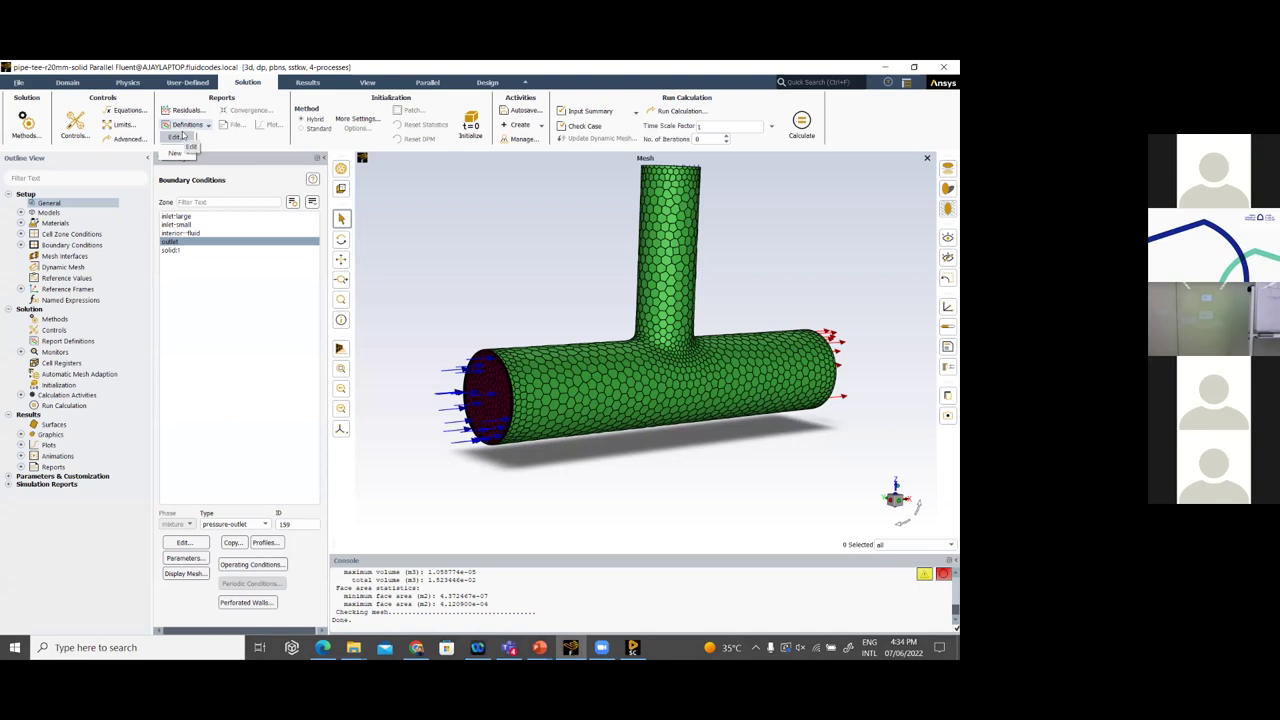
mouse_move(183, 154)
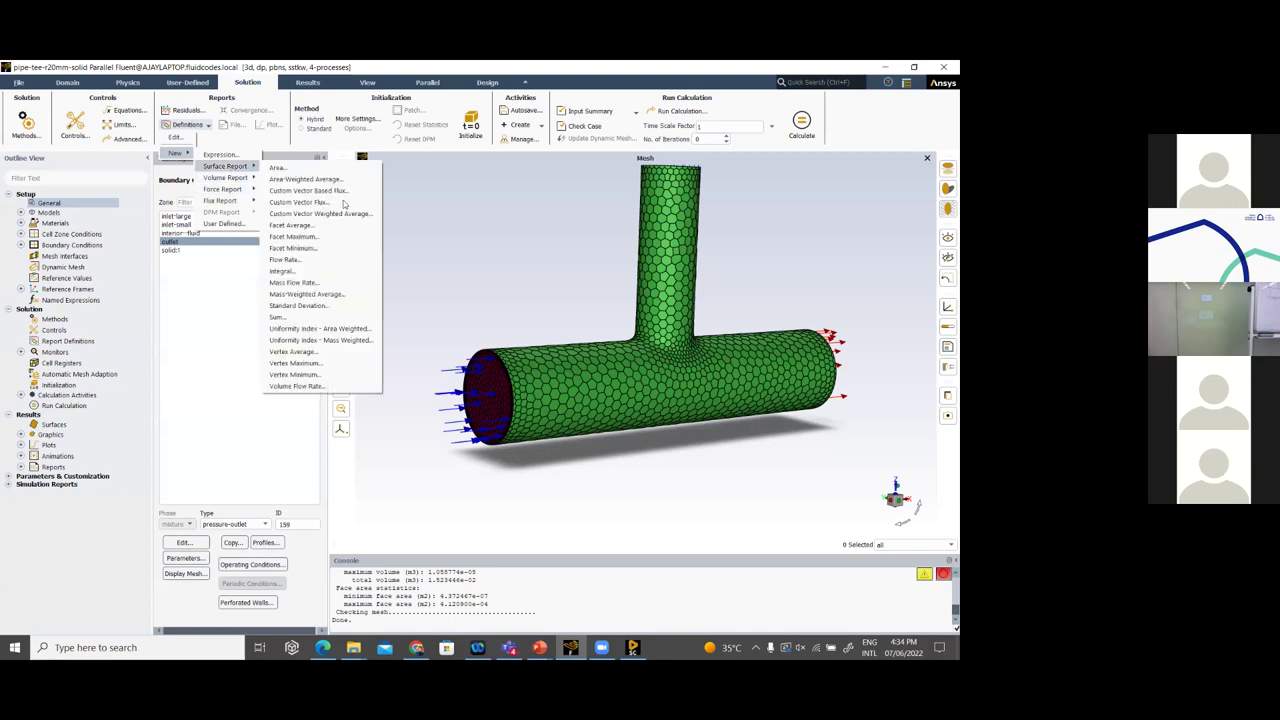
left_click(530, 357)
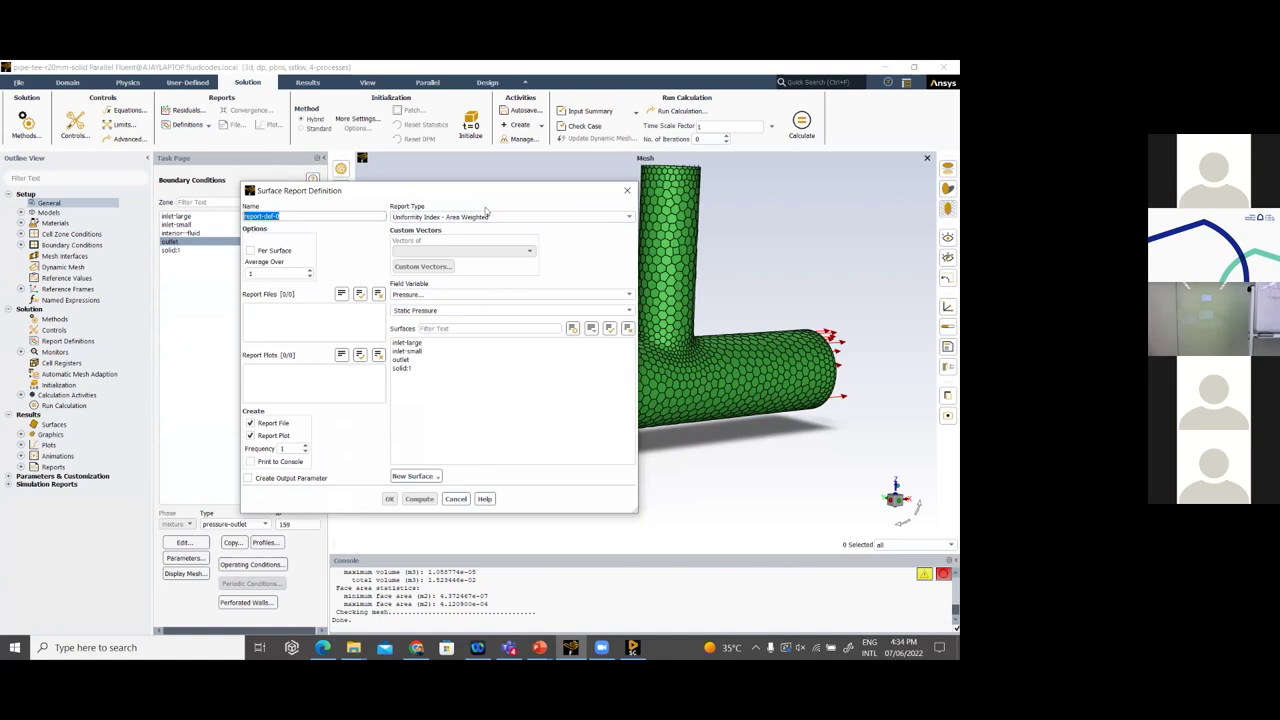
left_click(420, 296)
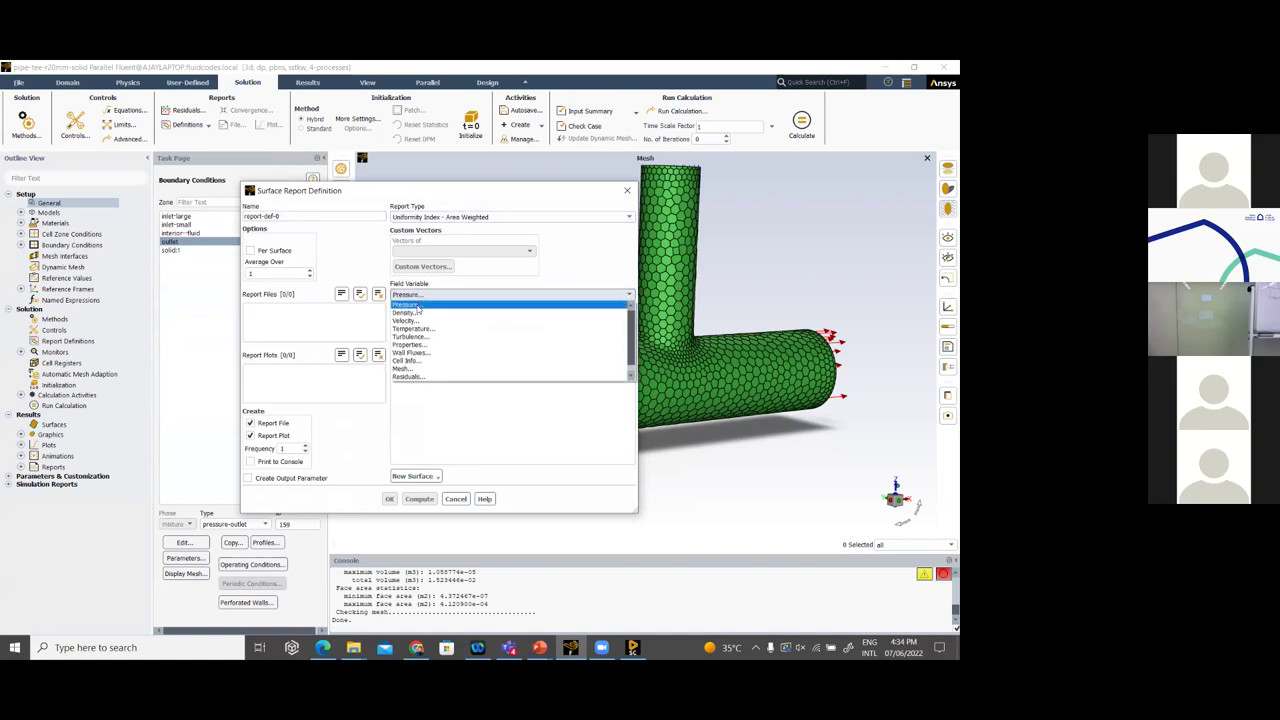
left_click(415, 327)
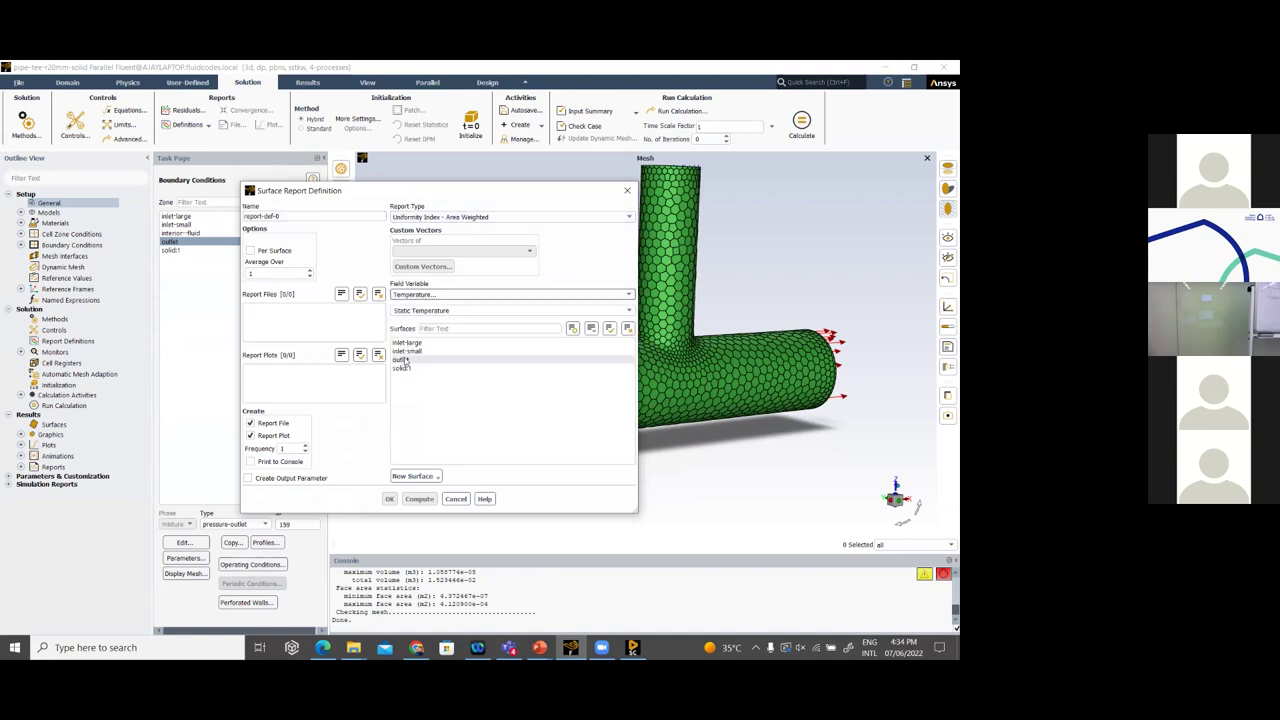
left_click(405, 360)
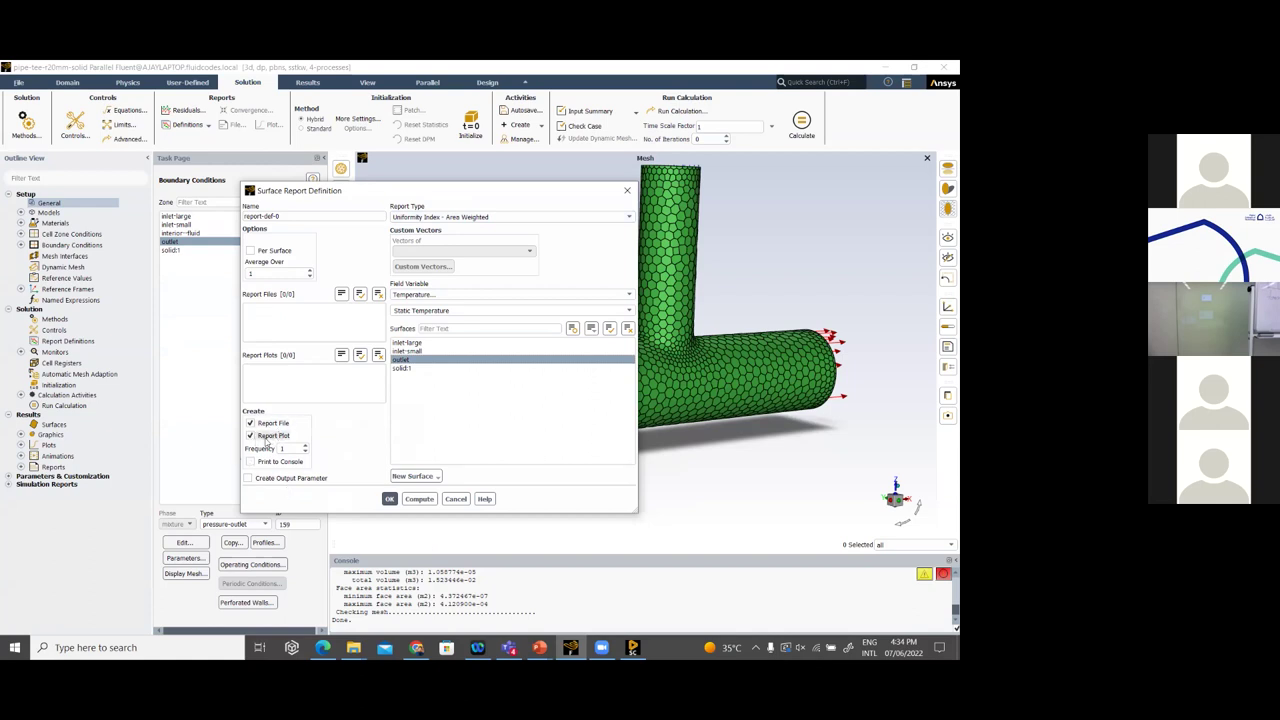
left_click(387, 499)
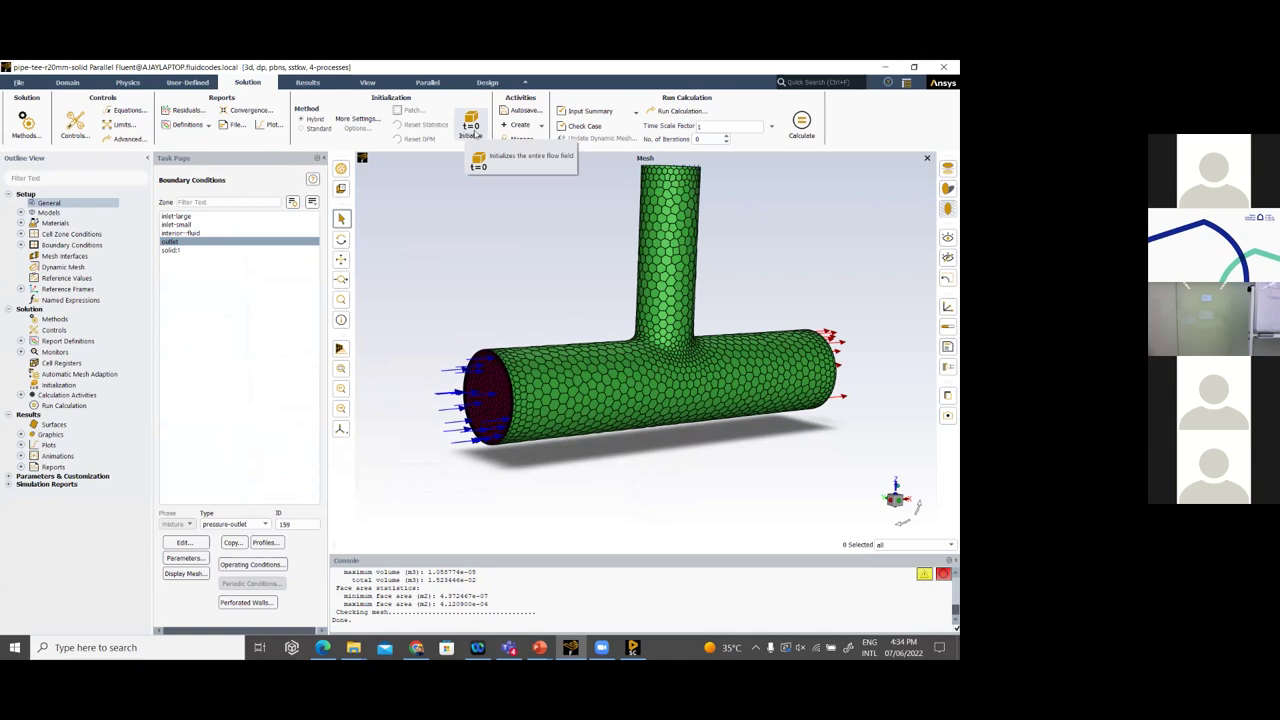
Initialize the flow field with the Hybrid method and run the calculation for 200 iterations, keeping the time scale factor at 1
left_click(472, 126)
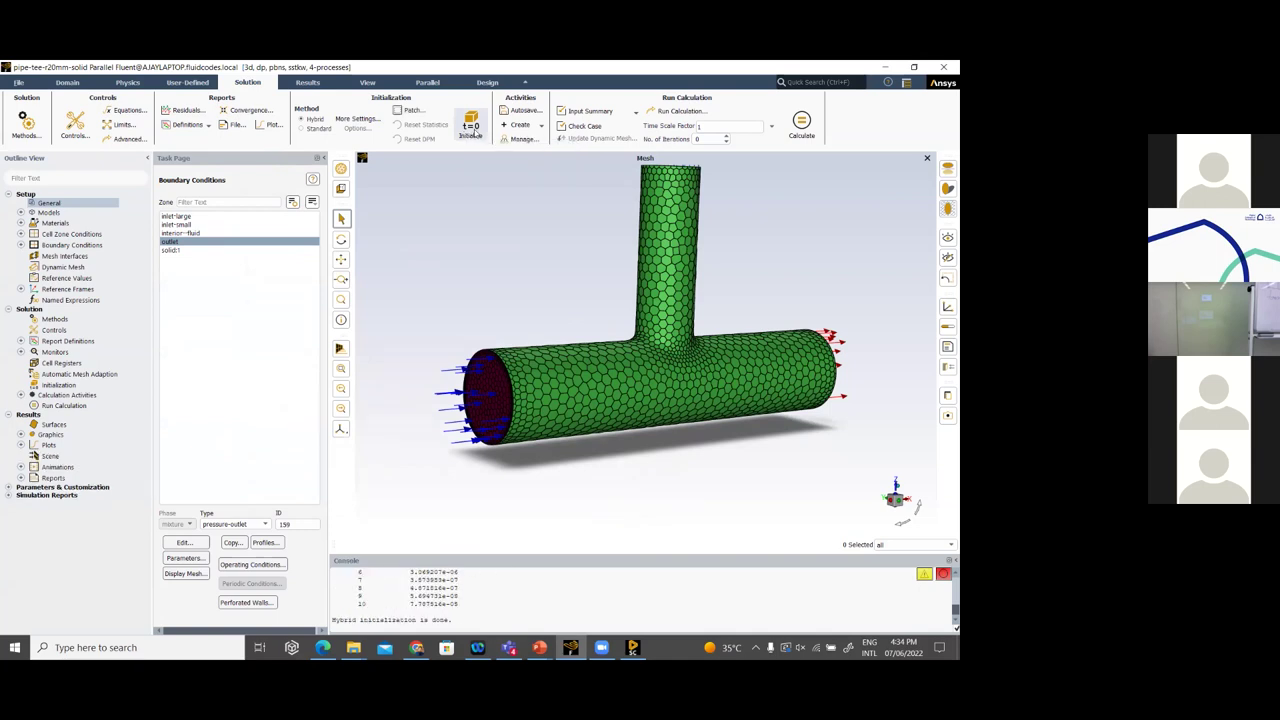
left_click(701, 127)
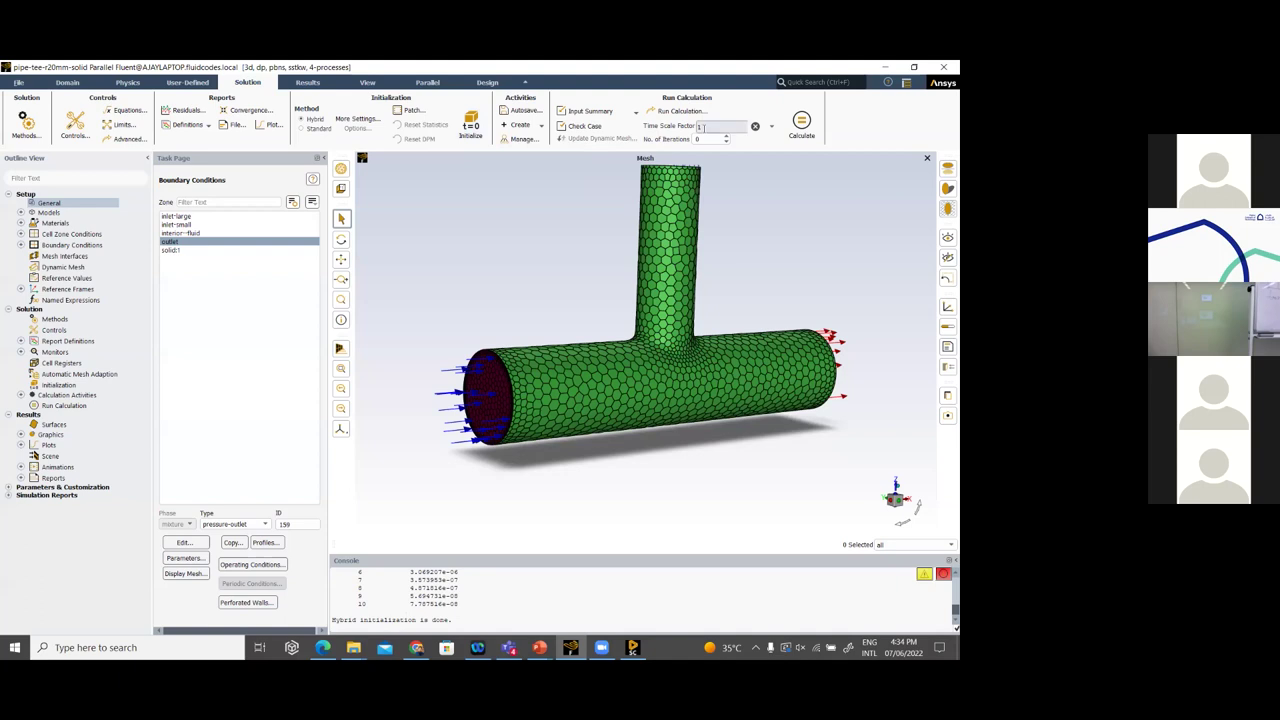
type("200")
key("Return")
left_click(729, 128)
type("1")
left_click(708, 139)
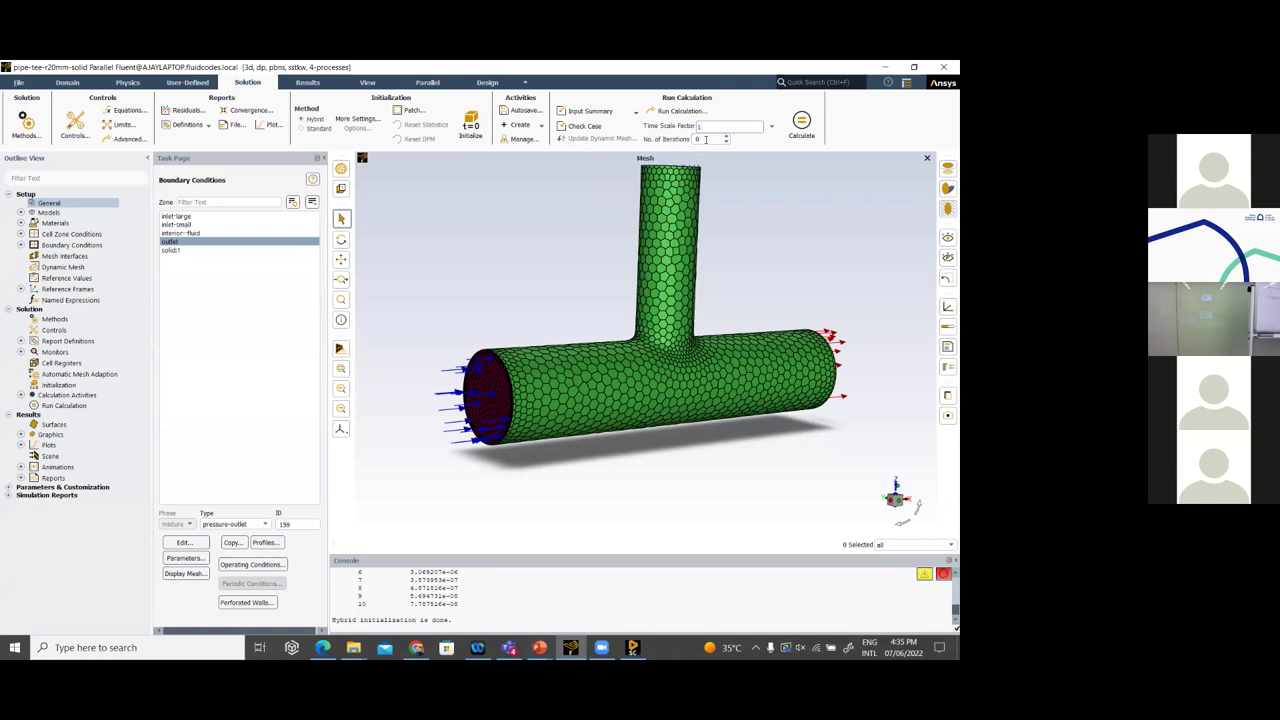
type("200")
left_click(800, 124)
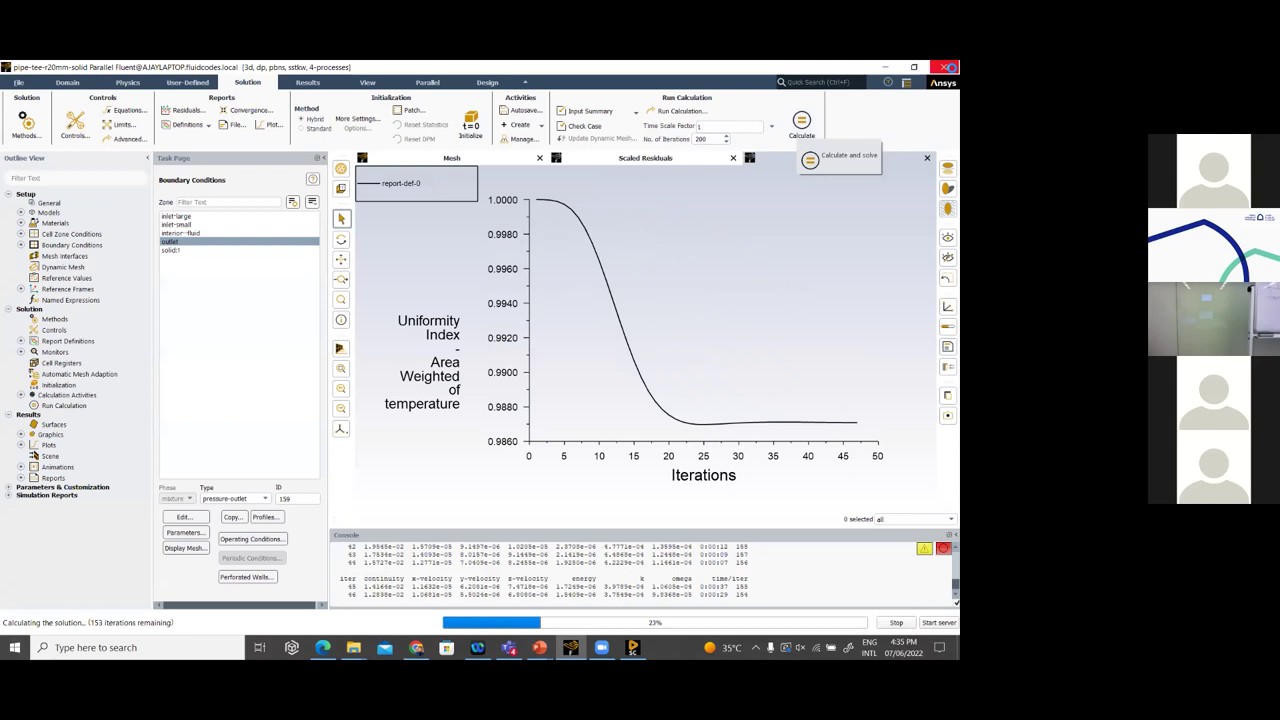
Inspect the scaled residuals and the outlet temperature uniformity plot, dismissing the calculation notice
left_click(645, 158)
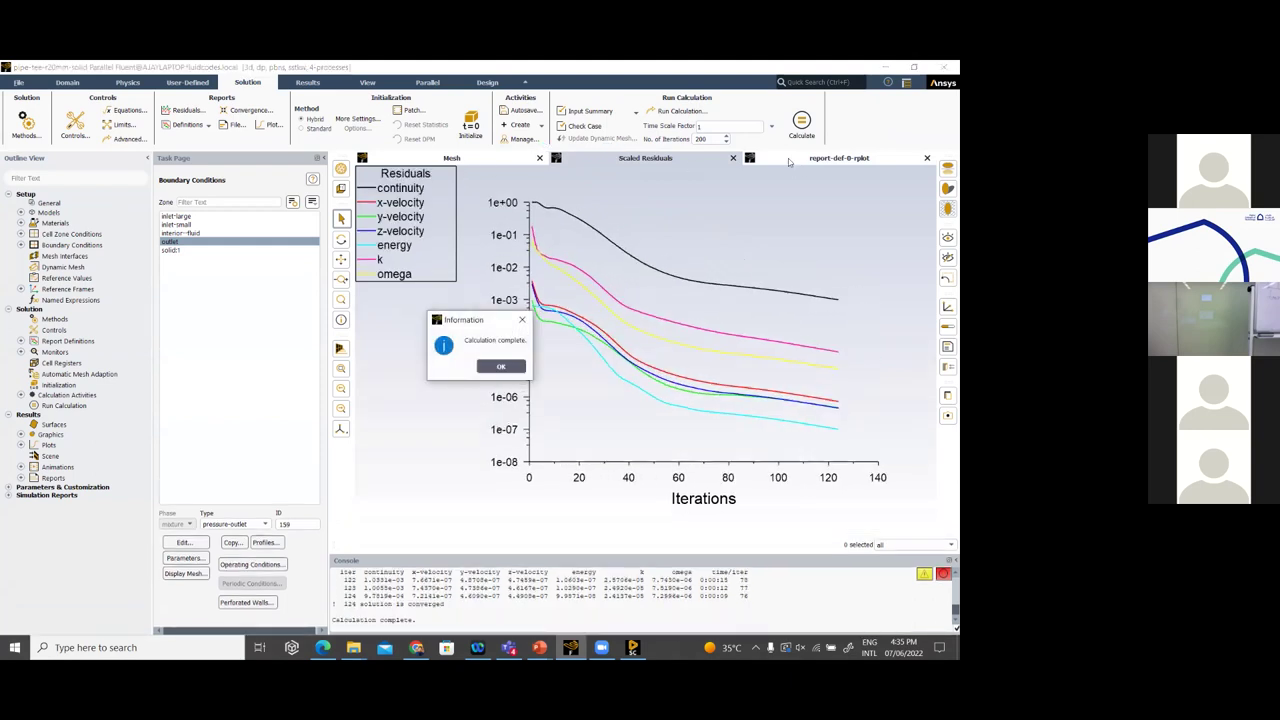
left_click(502, 368)
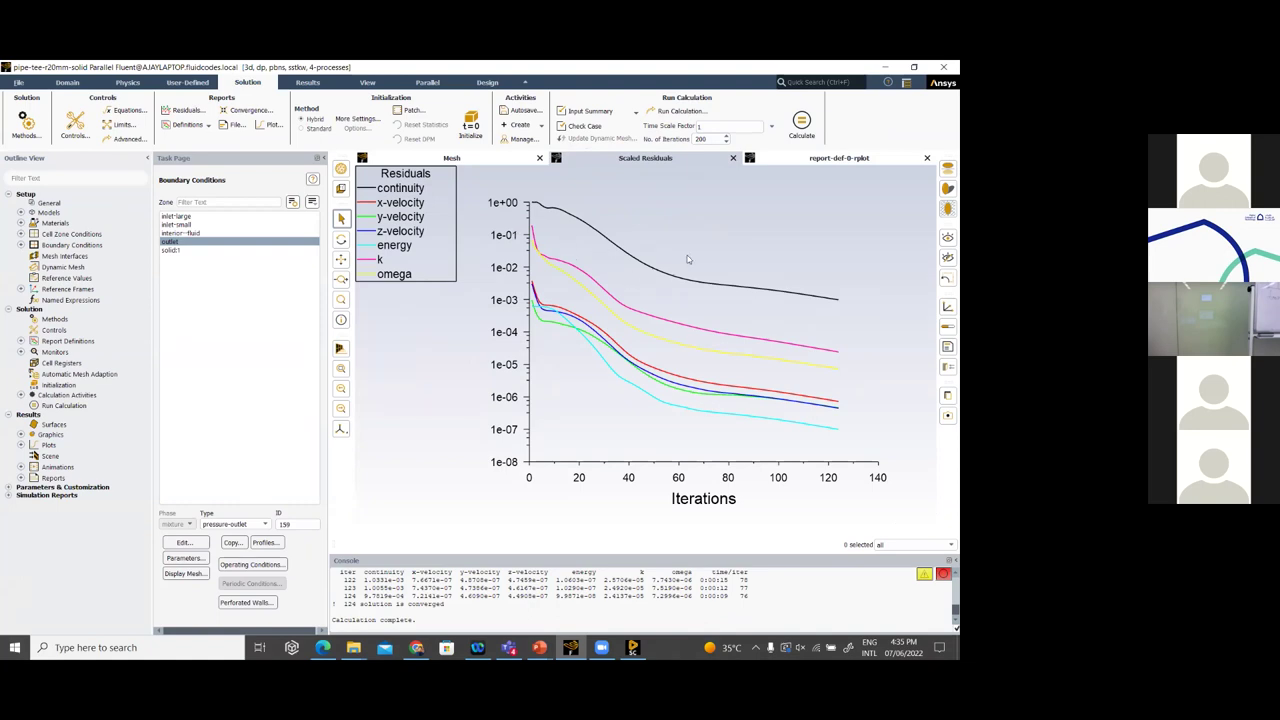
left_click(798, 160)
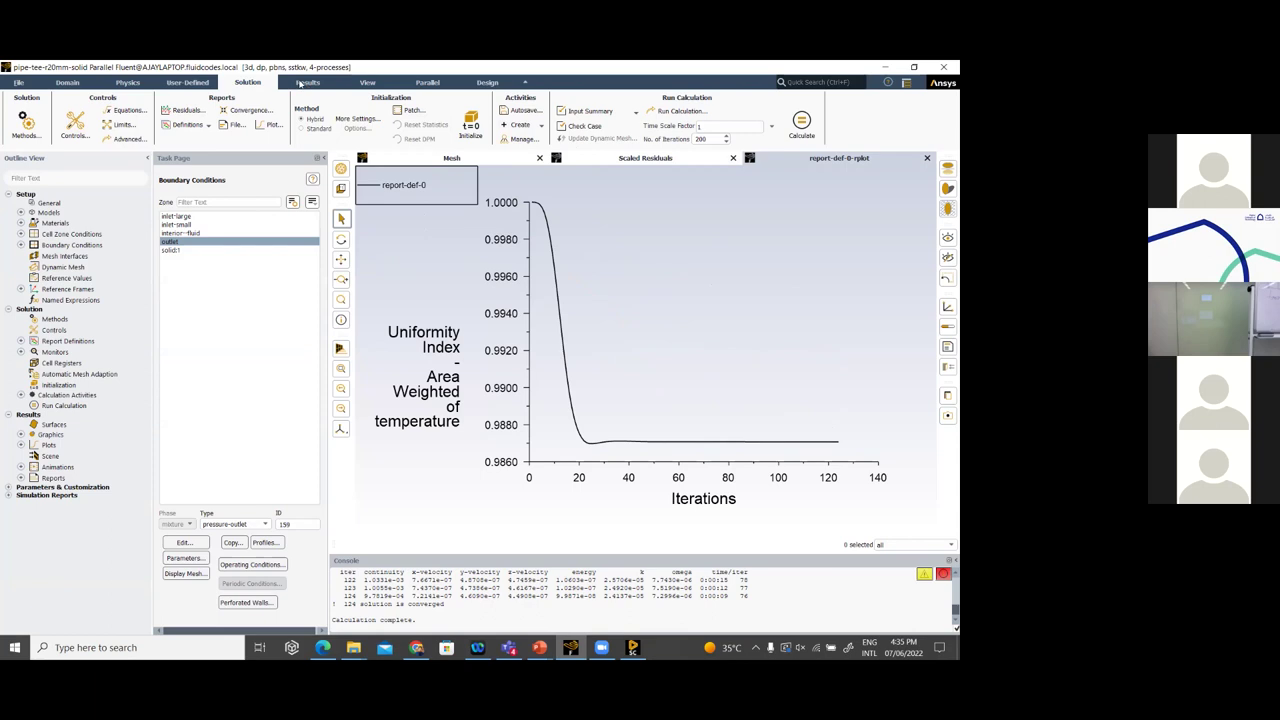
Compute a mass flow rate flux report over inlet-large, inlet-small and outlet to check the mass balance, and close the report
left_click(302, 83)
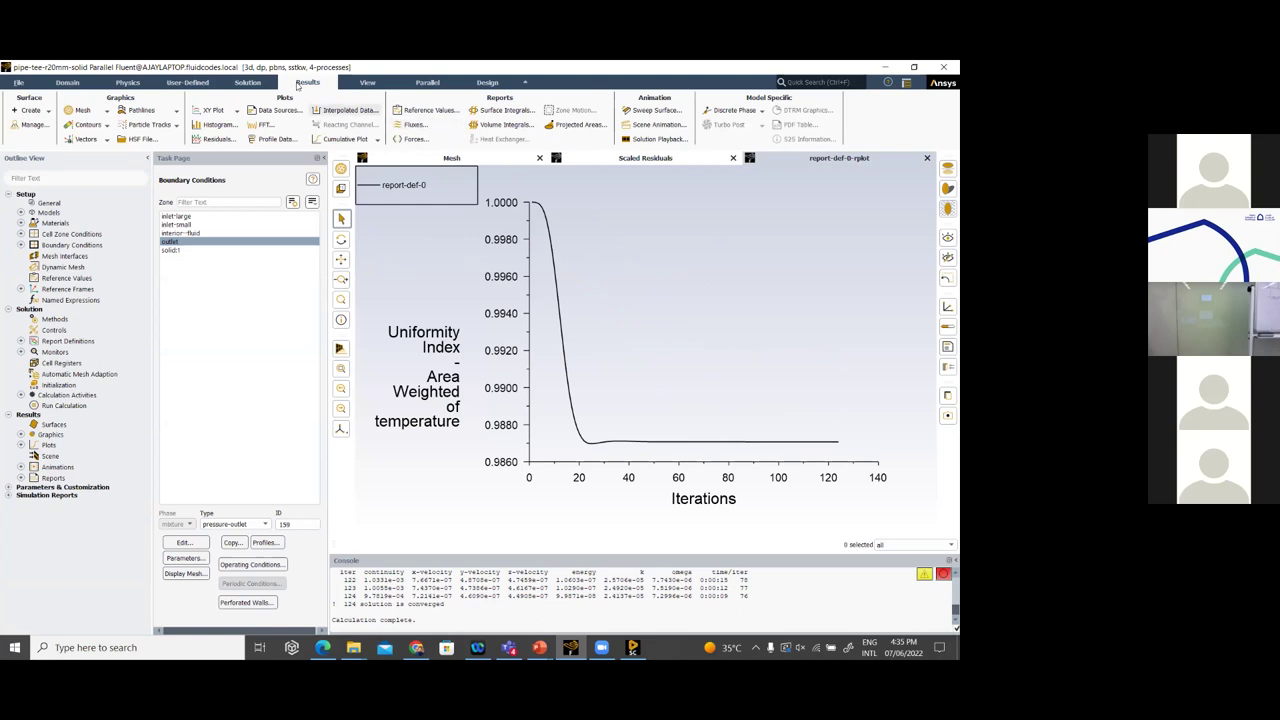
left_click(413, 124)
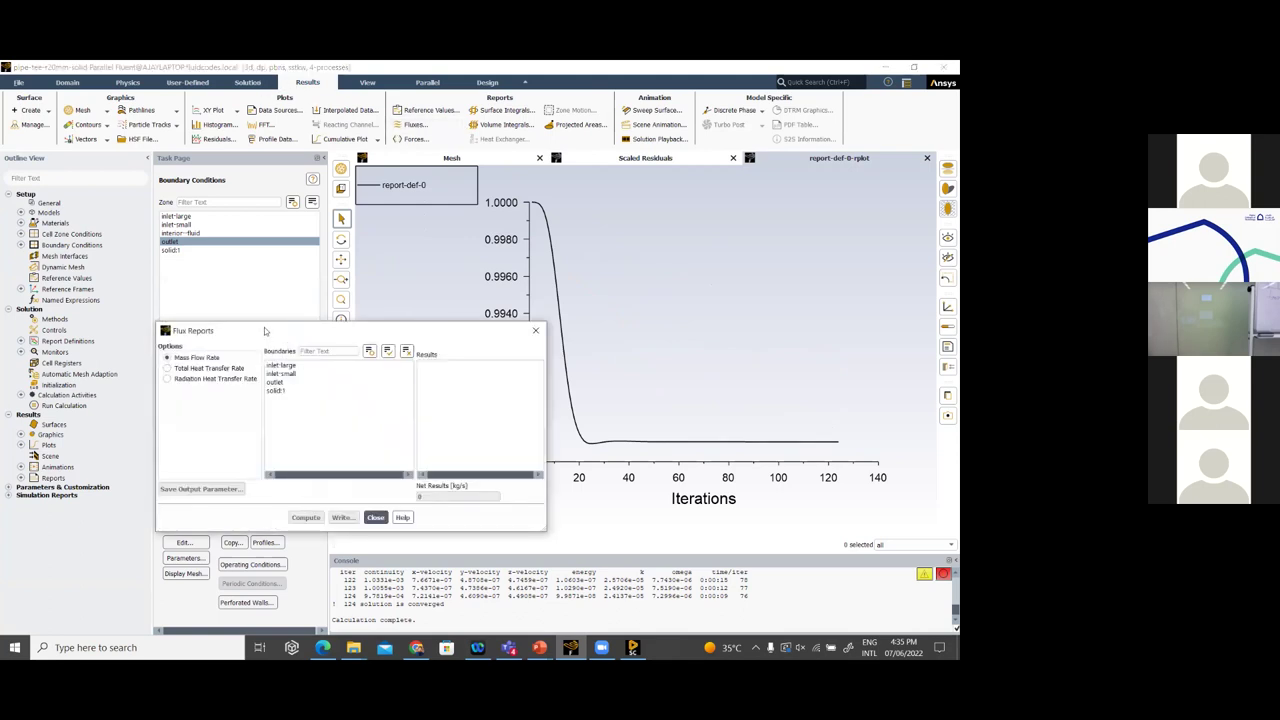
left_click_drag(266, 333, 260, 189)
left_click(273, 221)
left_click(275, 229)
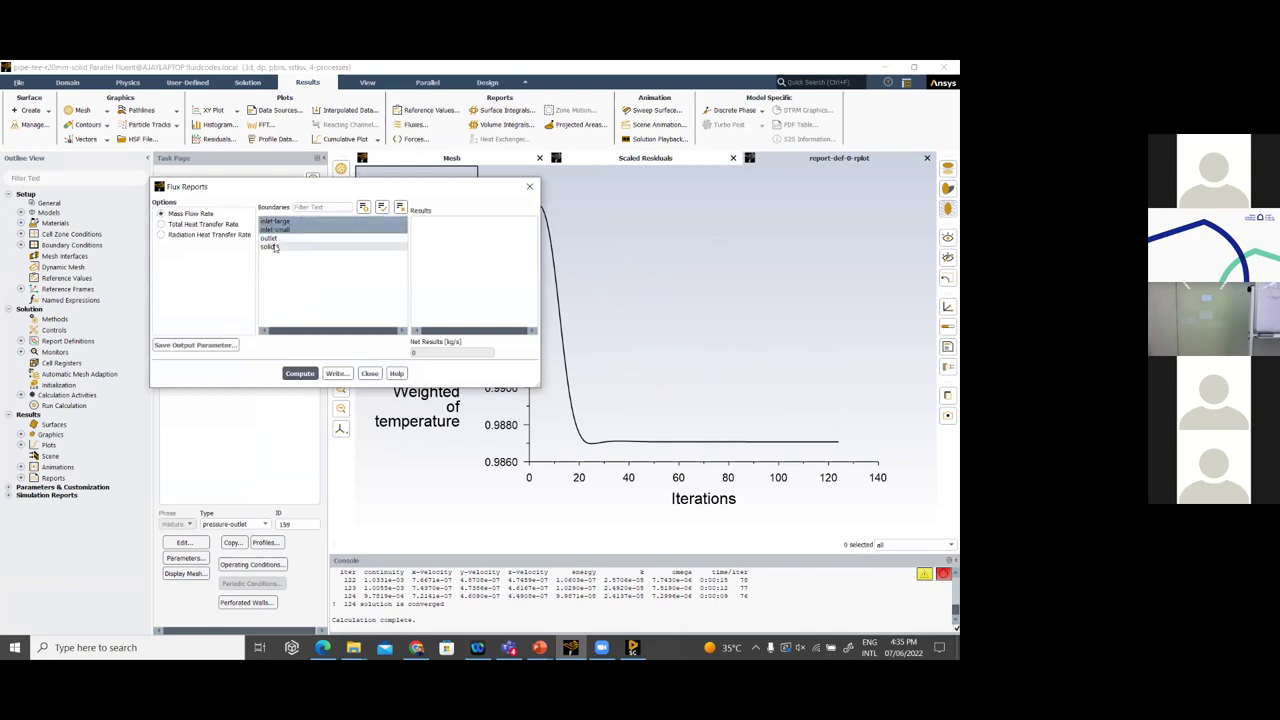
left_click(269, 238)
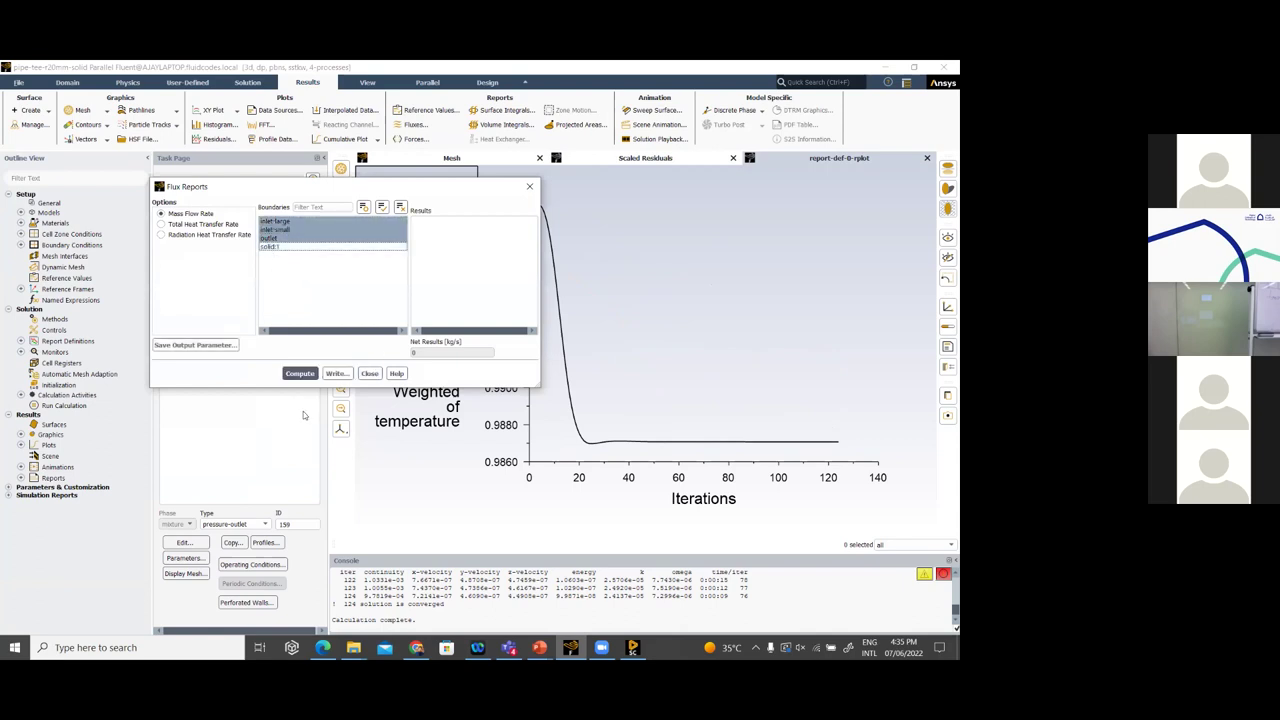
left_click(302, 375)
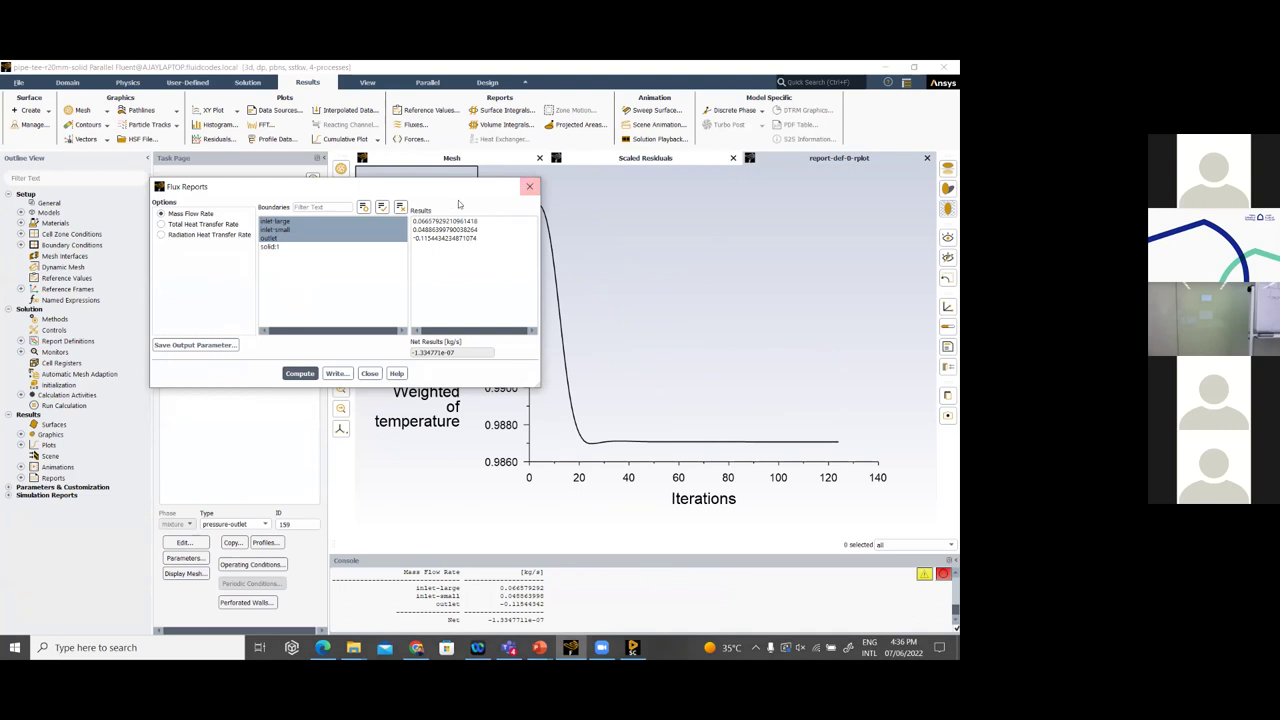
left_click(531, 187)
left_click(250, 83)
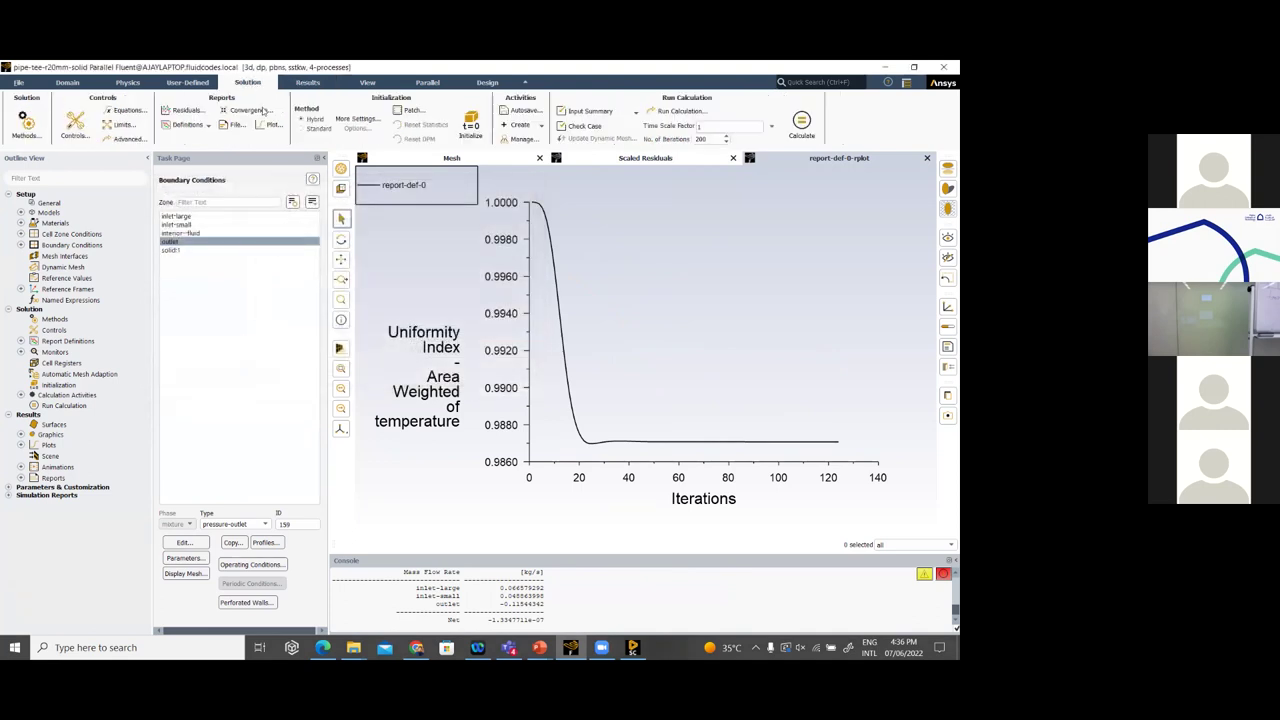
Reopen the flux report to review the mass flow rates at both inlets and the outlet, and close it
left_click(317, 83)
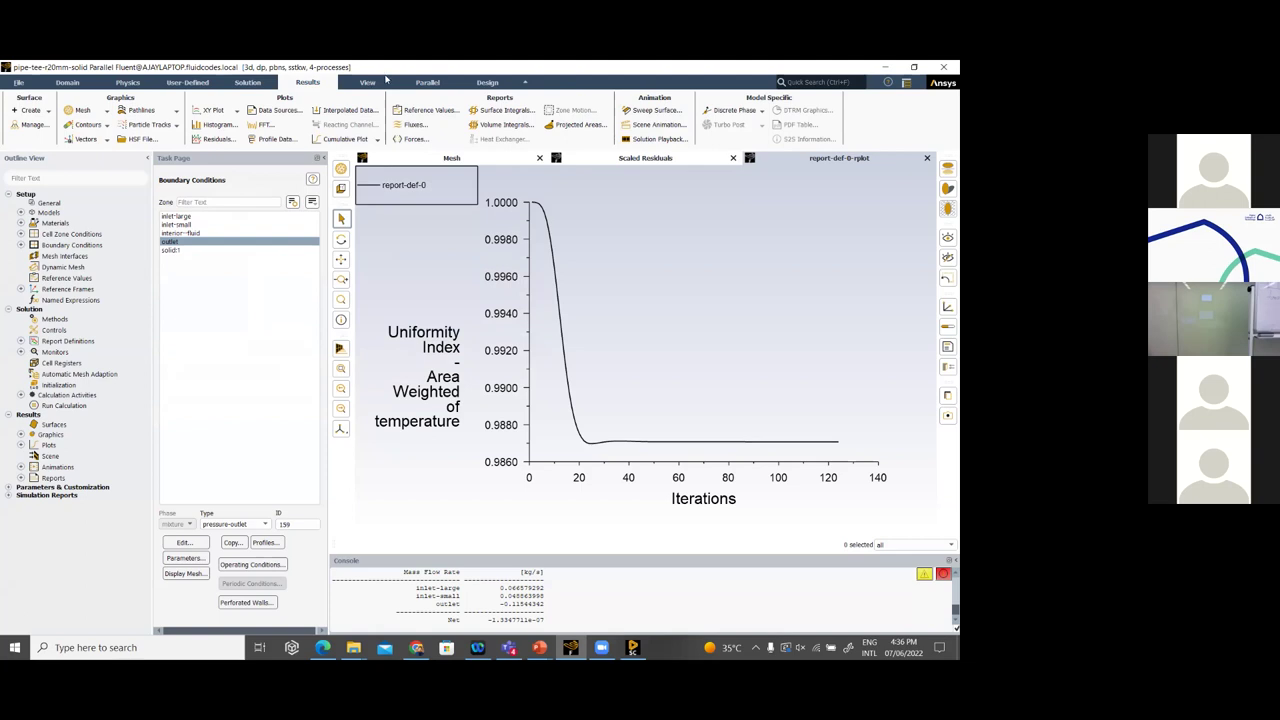
left_click(410, 124)
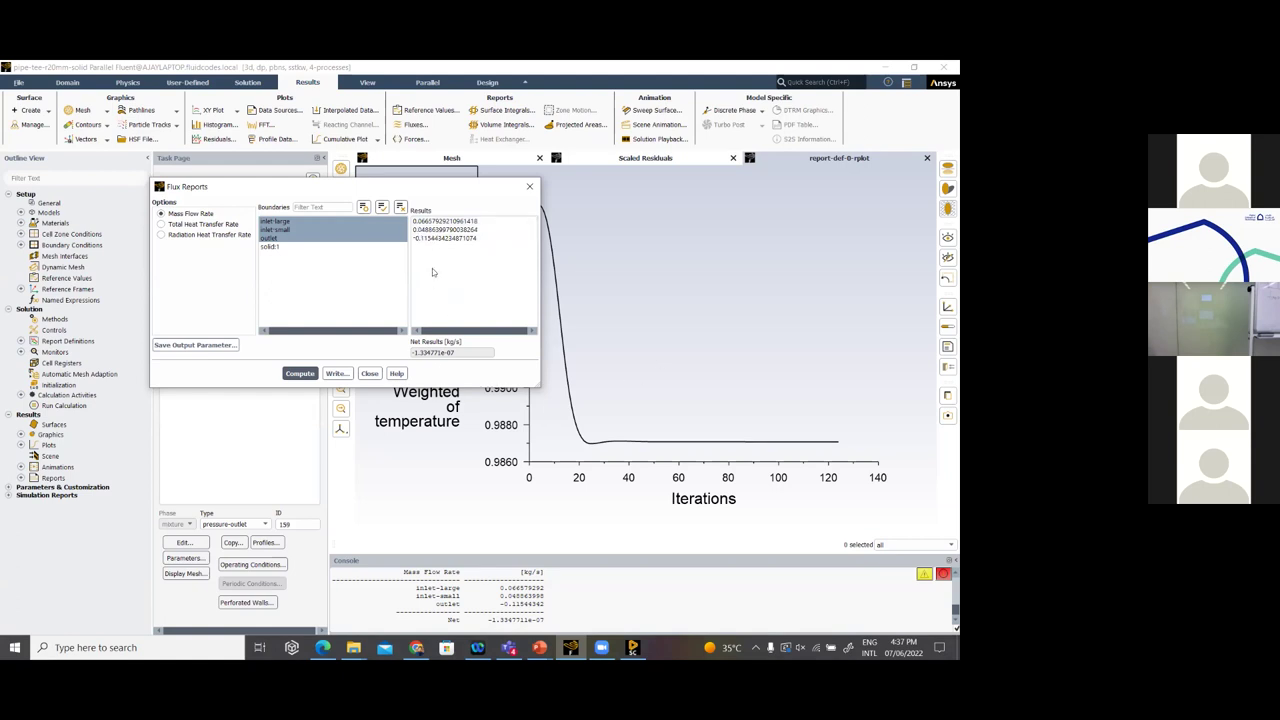
left_click(369, 373)
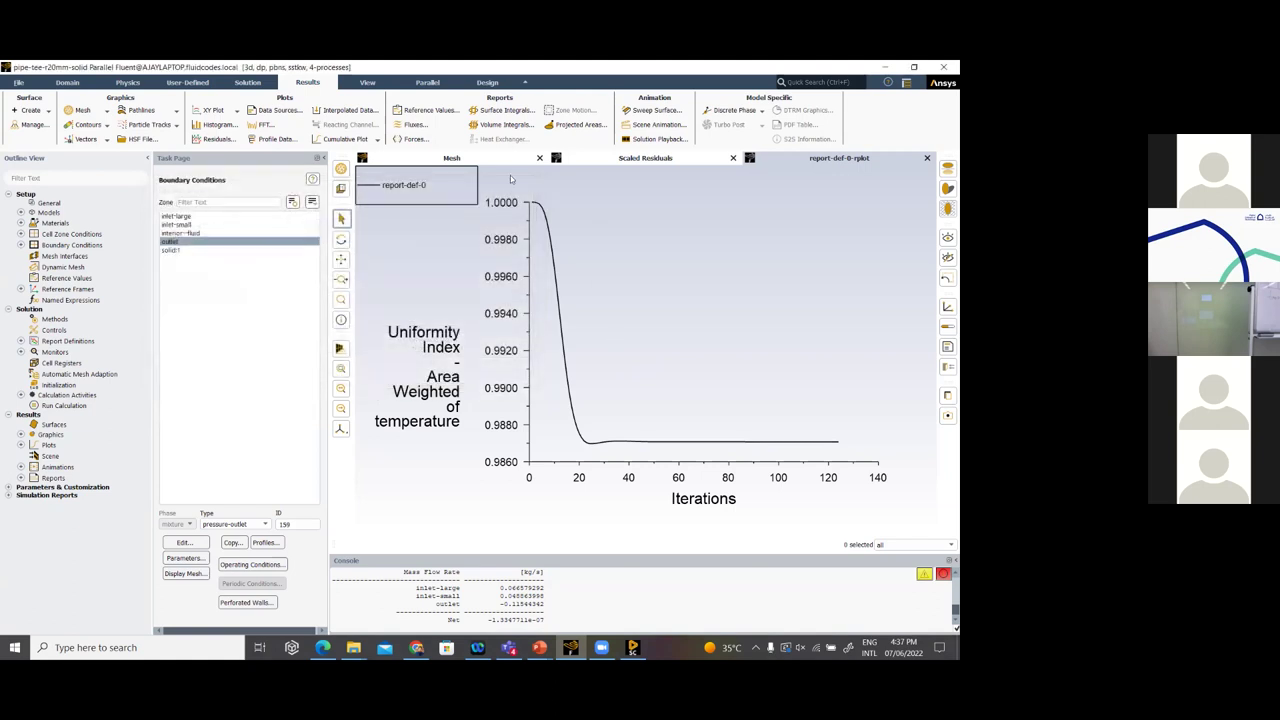
Create a filled contour of Static Temperature on all surfaces and display it
left_click(86, 124)
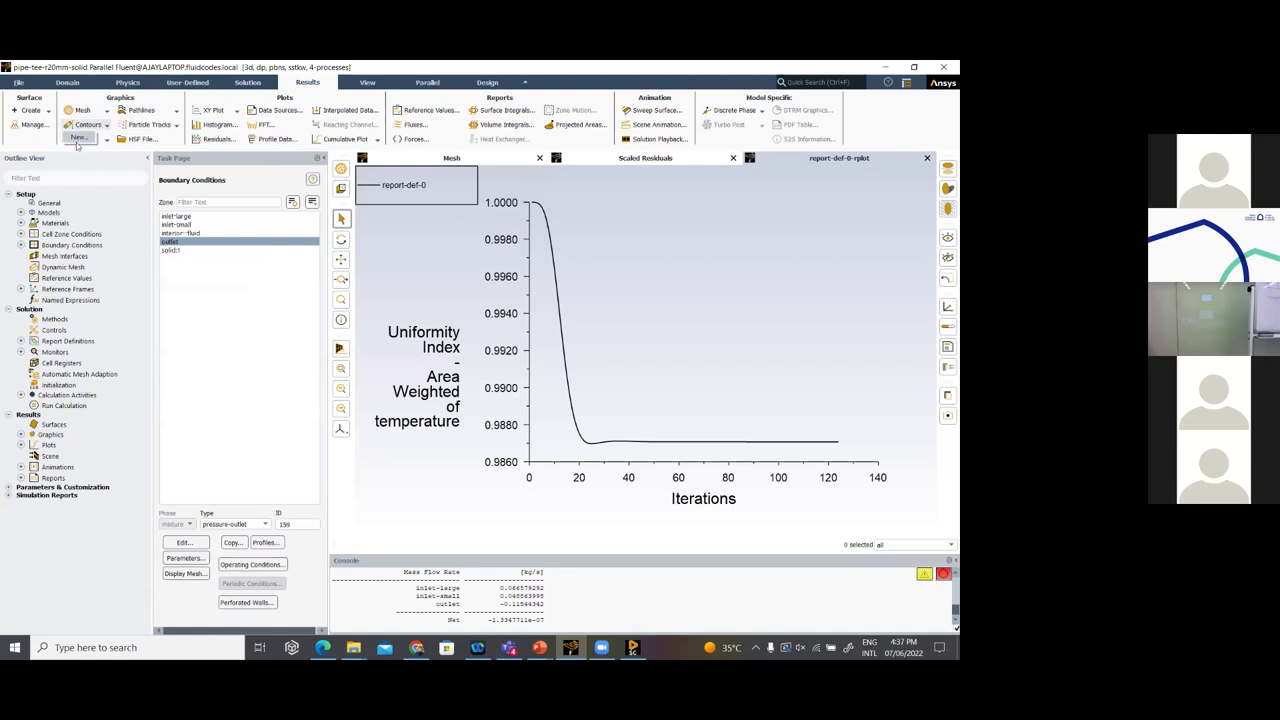
left_click(80, 138)
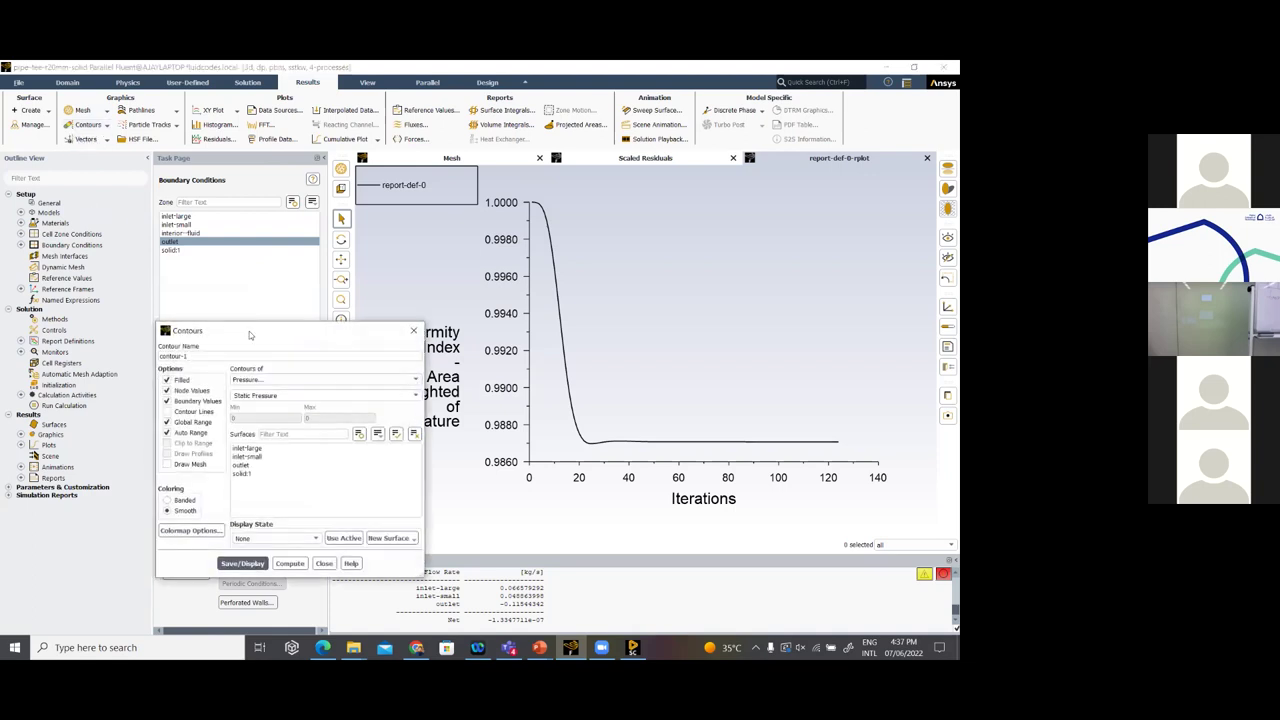
left_click_drag(249, 331, 187, 225)
left_click(205, 274)
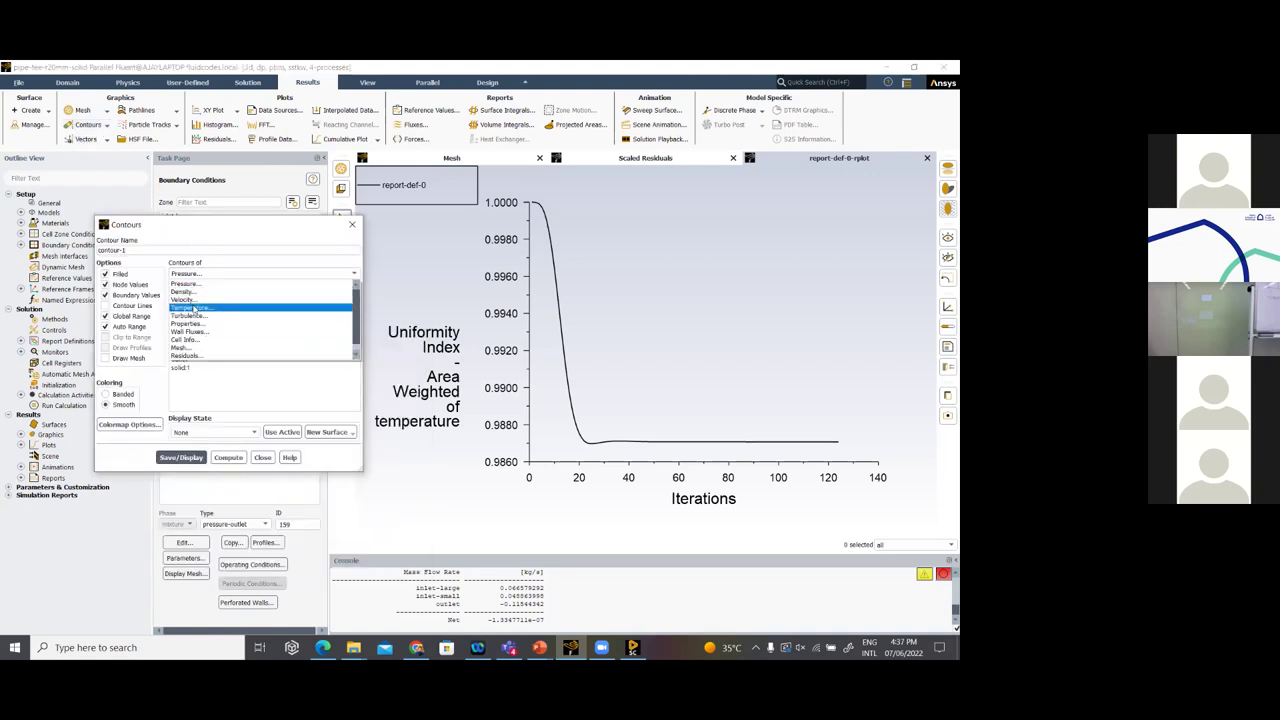
left_click(205, 300)
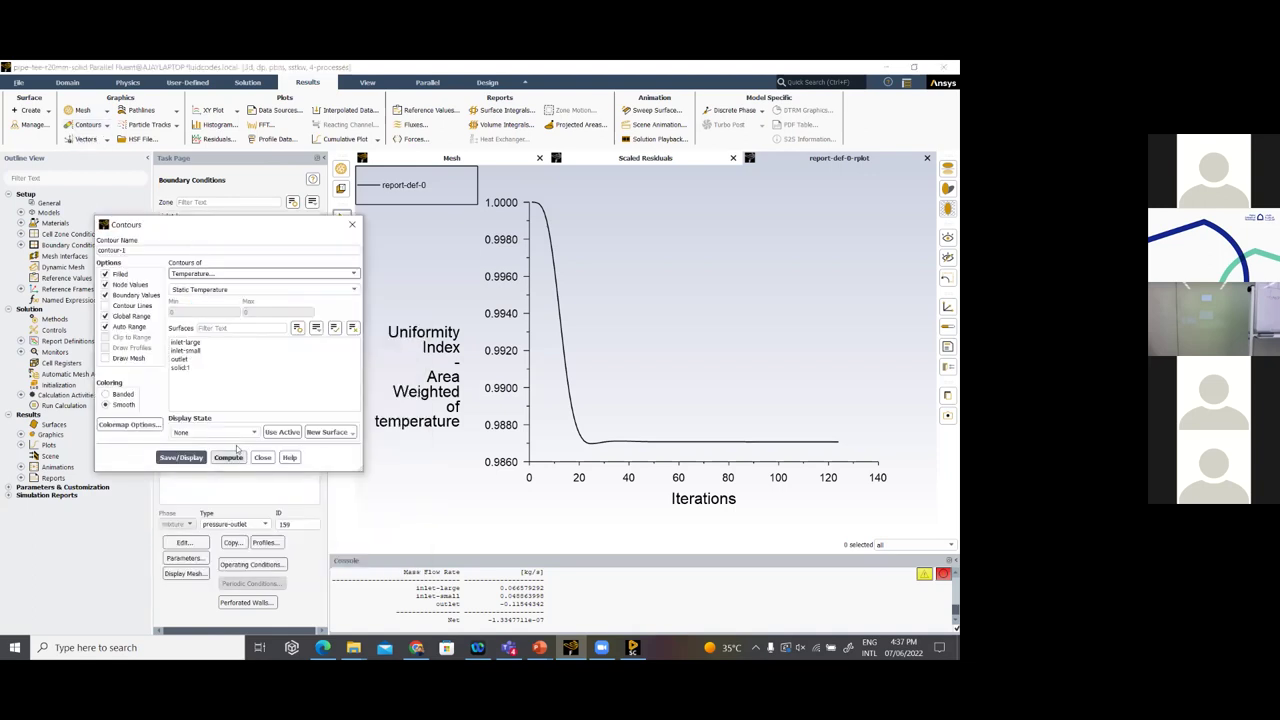
left_click(334, 328)
left_click(178, 457)
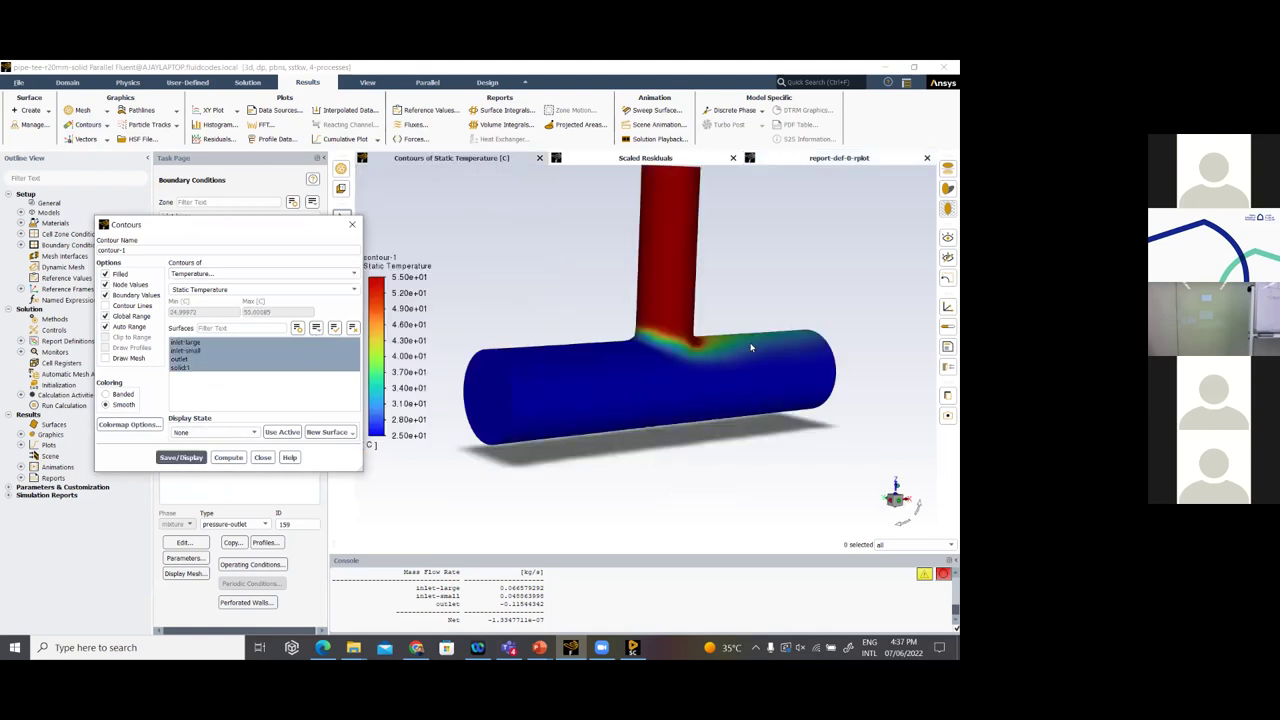
Examine the static temperature contours around the tee junction and on the pipe's end faces
left_click_drag(796, 385, 623, 392)
mouse_move(688, 364)
left_mouse_down()
mouse_move(622, 331)
mouse_move(624, 350)
mouse_move(683, 354)
left_mouse_up()
left_click_drag(757, 390, 560, 420)
left_click_drag(712, 283, 653, 223)
left_click_drag(740, 287, 839, 302)
scroll(839, 302, "up", 2)
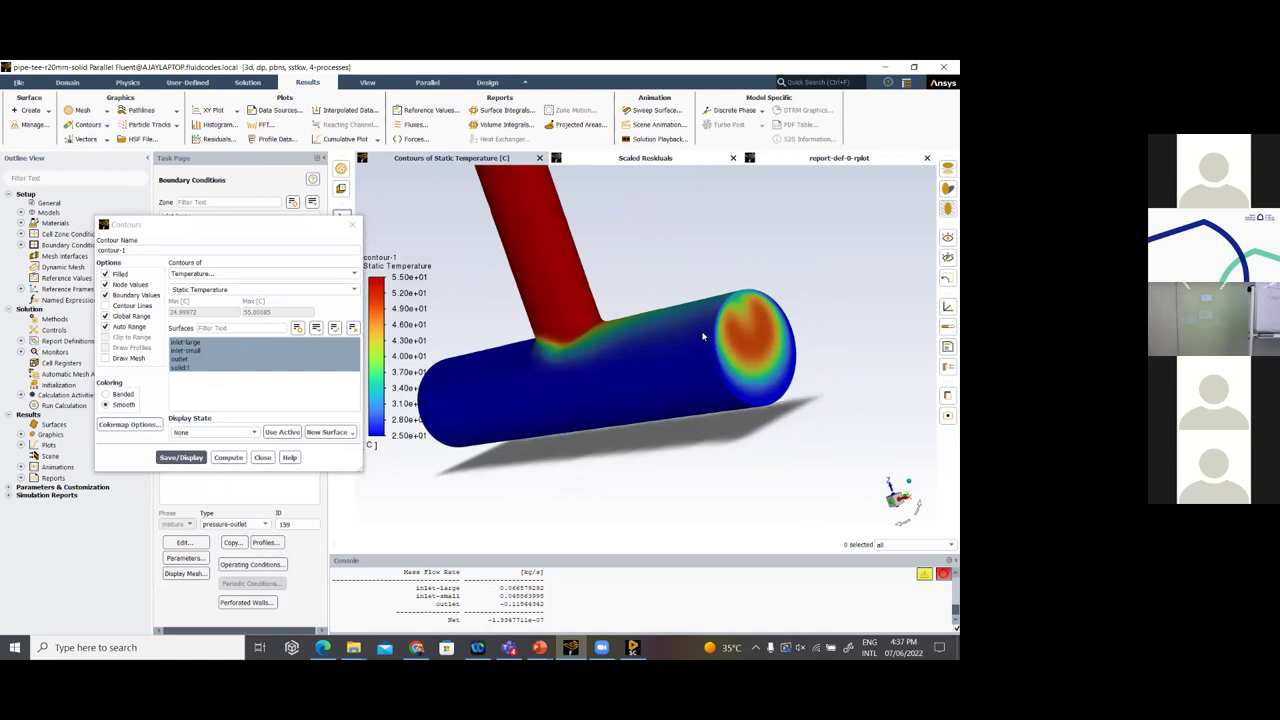
left_click_drag(703, 337, 757, 329)
left_click_drag(619, 285, 755, 285)
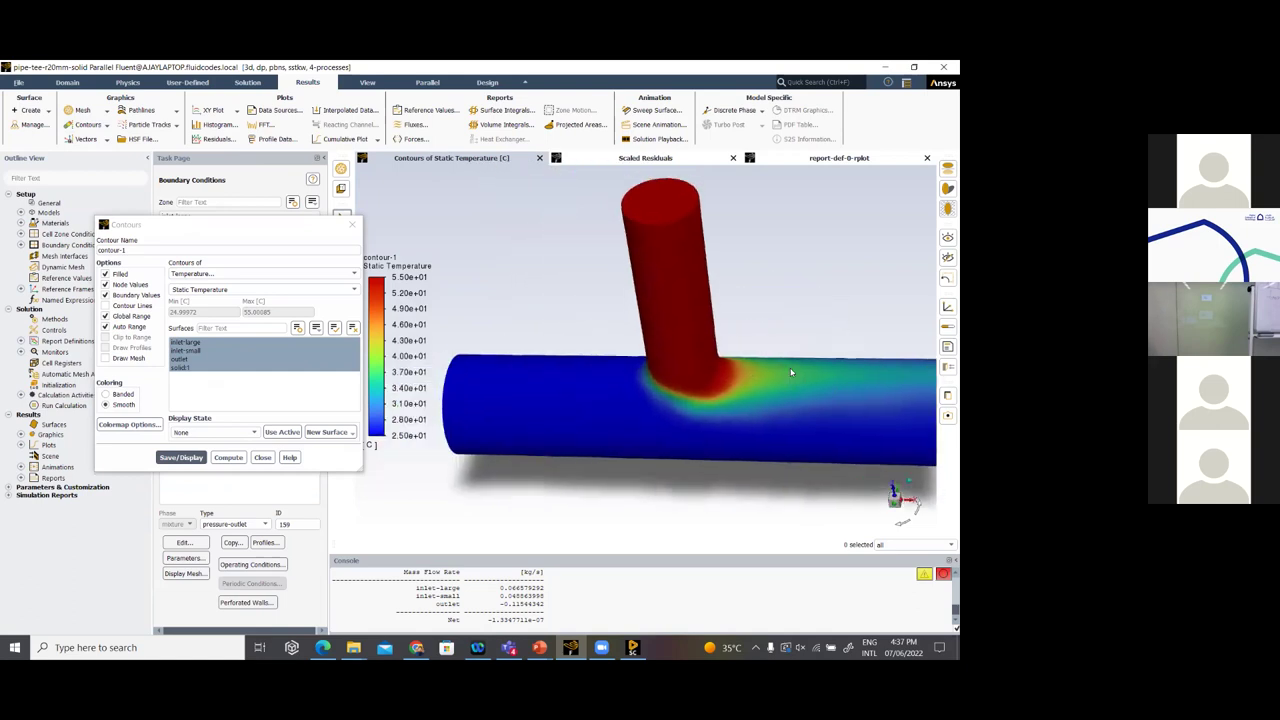
Create a plane surface through the pipe tee using the ZX Plane method
right_click(759, 284)
mouse_move(775, 300)
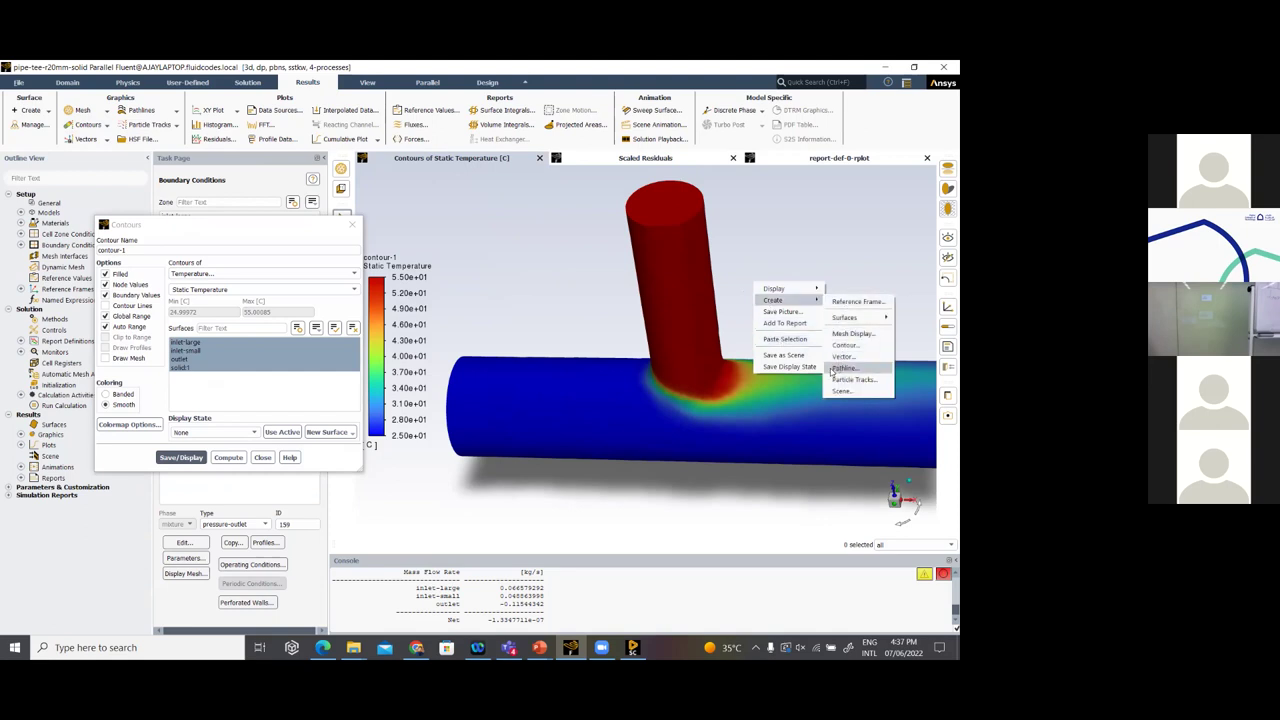
mouse_move(844, 319)
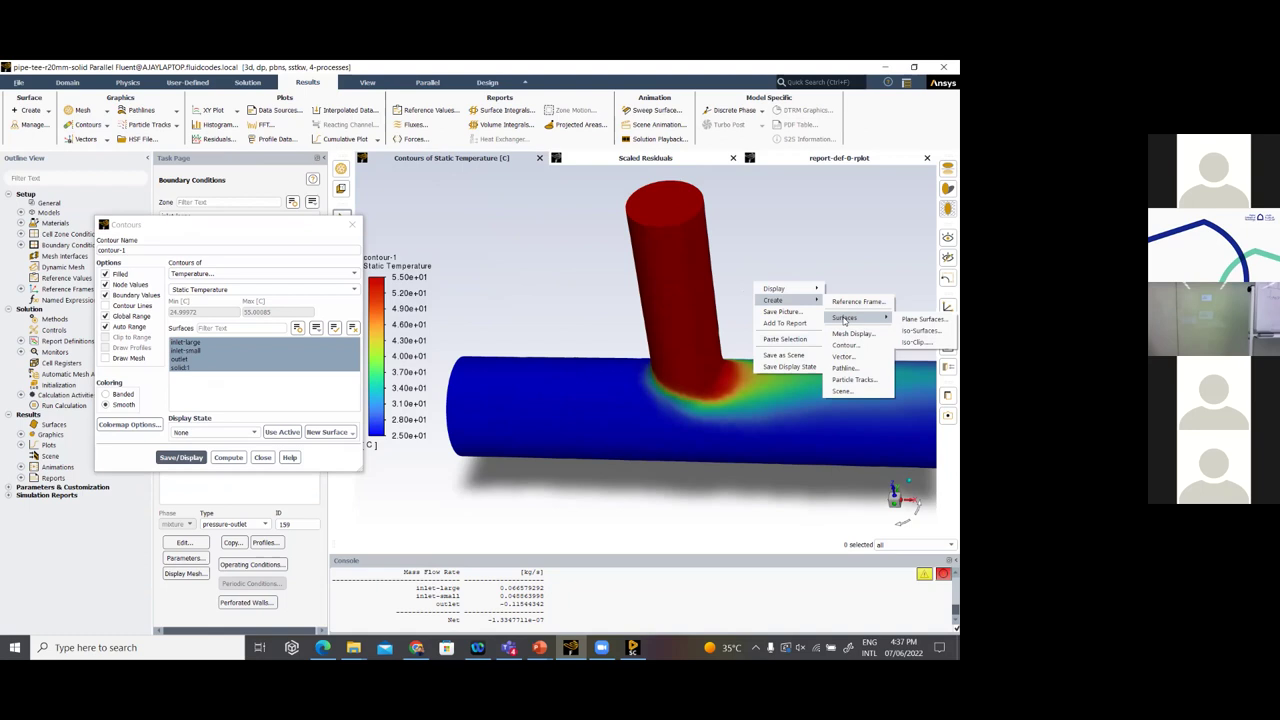
left_click(912, 320)
scroll(766, 319, "down", 3)
left_click_drag(770, 306, 795, 245)
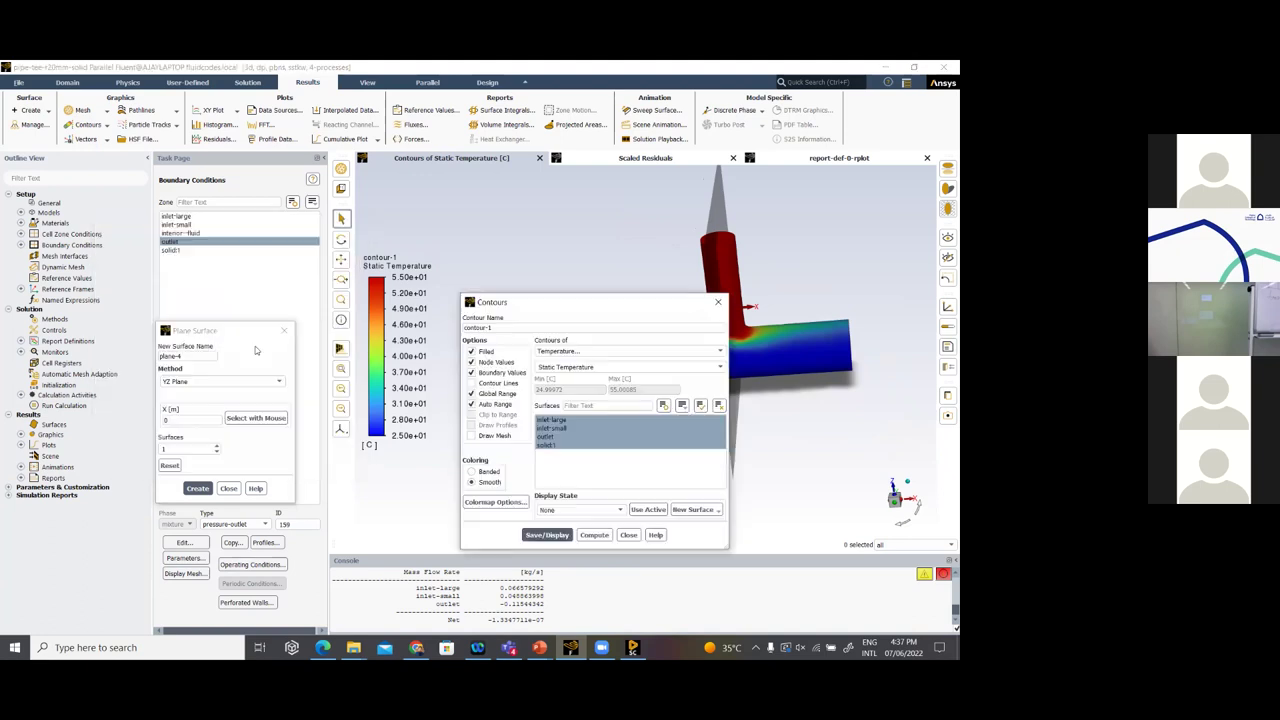
left_click(220, 381)
left_click(190, 410)
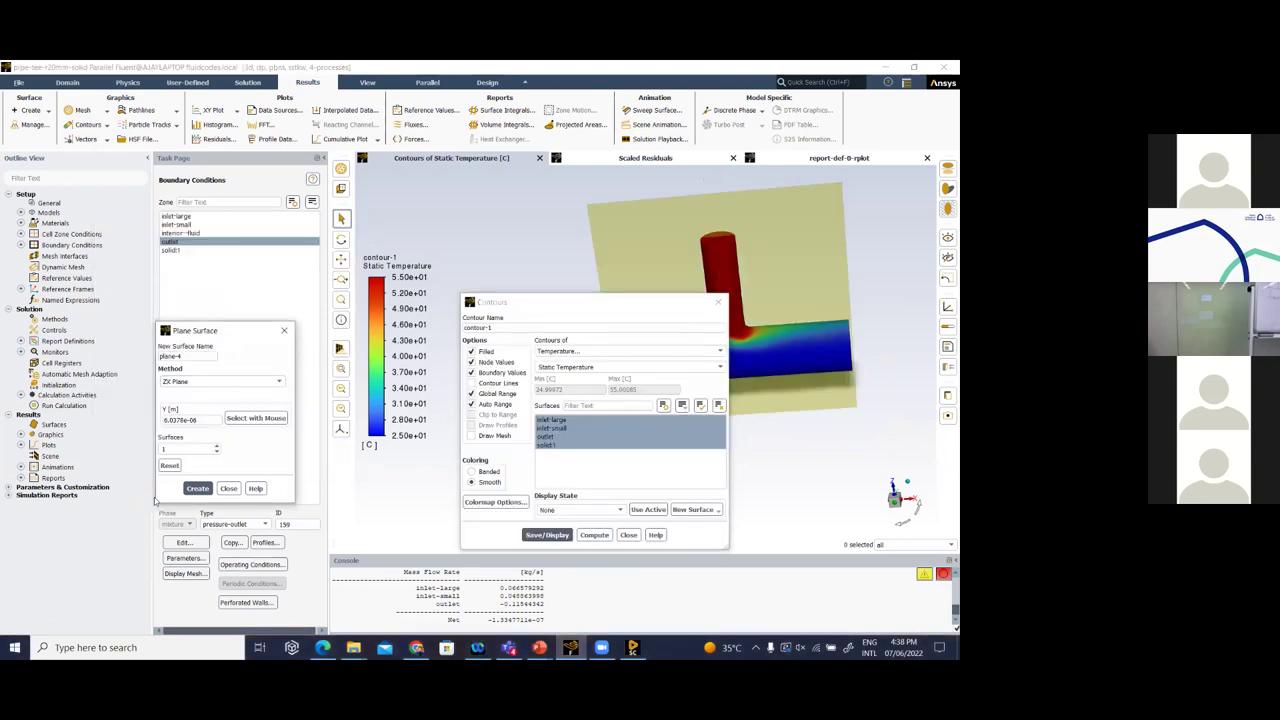
left_click(197, 488)
Display the static temperature contour only on the new ZX plane and close the plane surface settings
left_click_drag(560, 305, 205, 282)
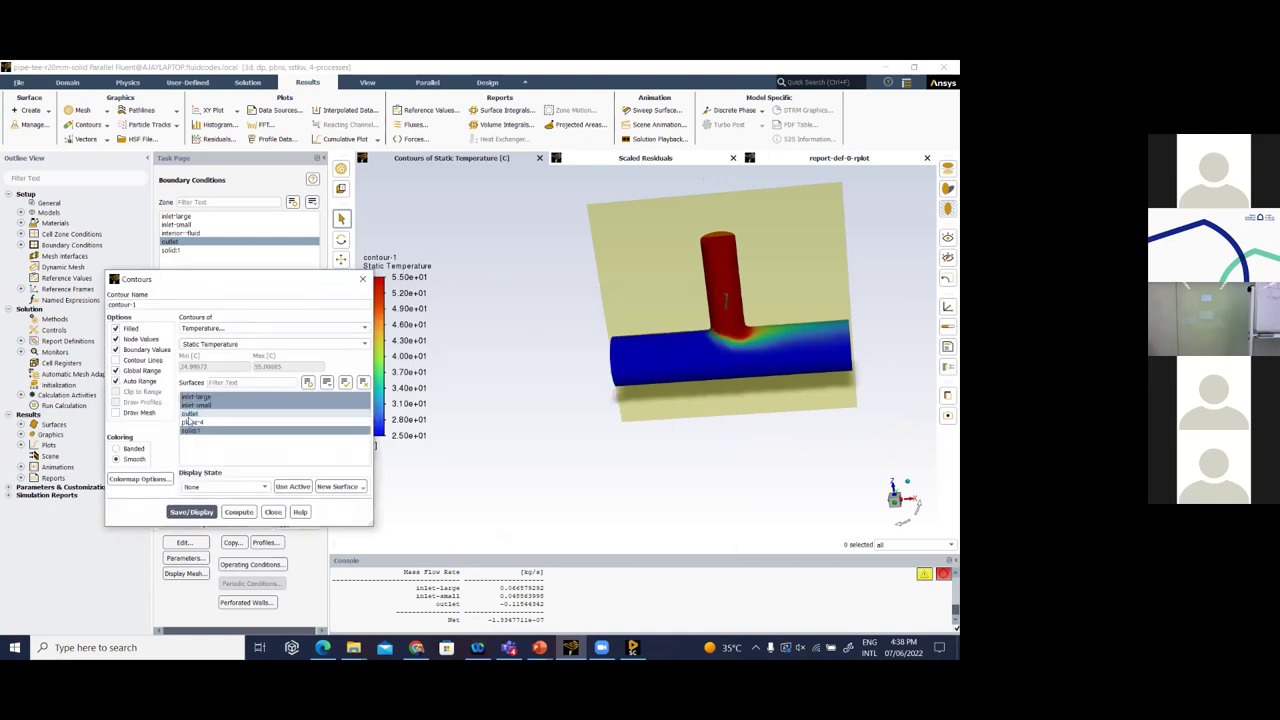
left_click(363, 382)
left_click(192, 422)
left_click(191, 511)
left_click_drag(694, 402, 702, 420)
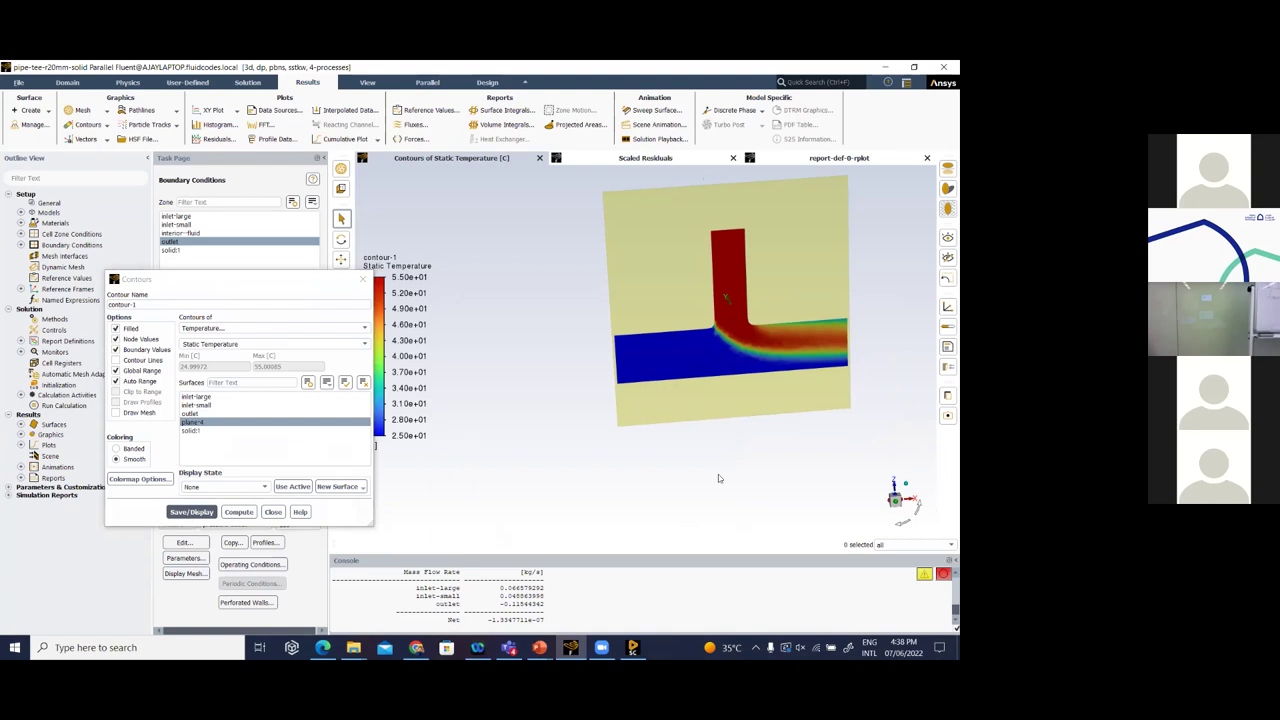
left_click_drag(257, 280, 265, 198)
left_click(228, 488)
scroll(791, 301, "up", 3)
scroll(843, 373, "up", 1)
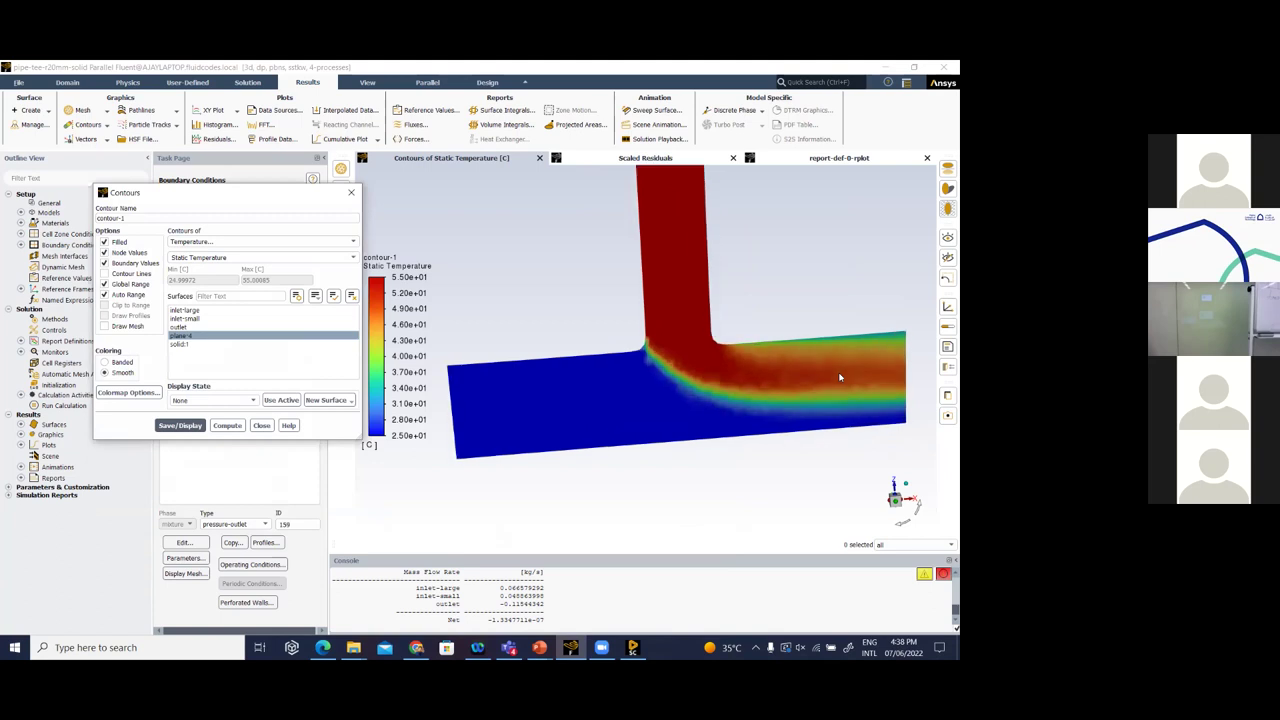
scroll(758, 376, "down", 1)
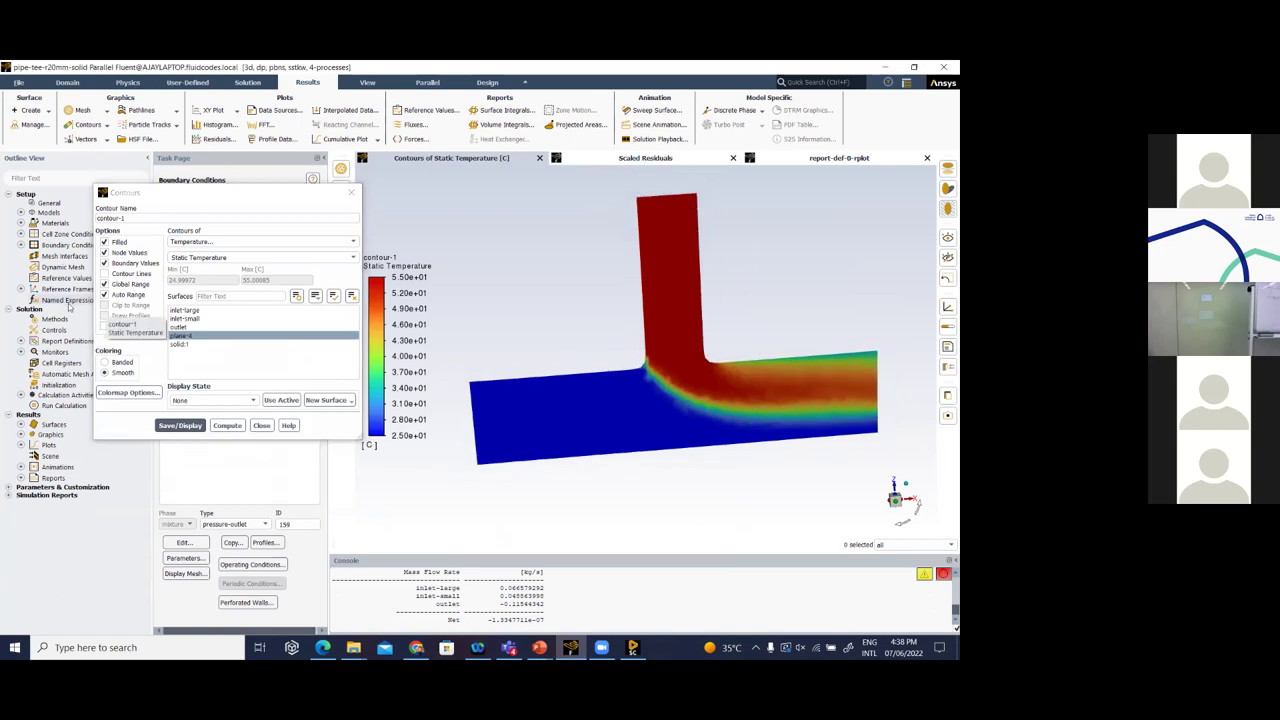
Change the contour variable to Velocity Magnitude and redisplay it on the ZX plane
left_click(230, 241)
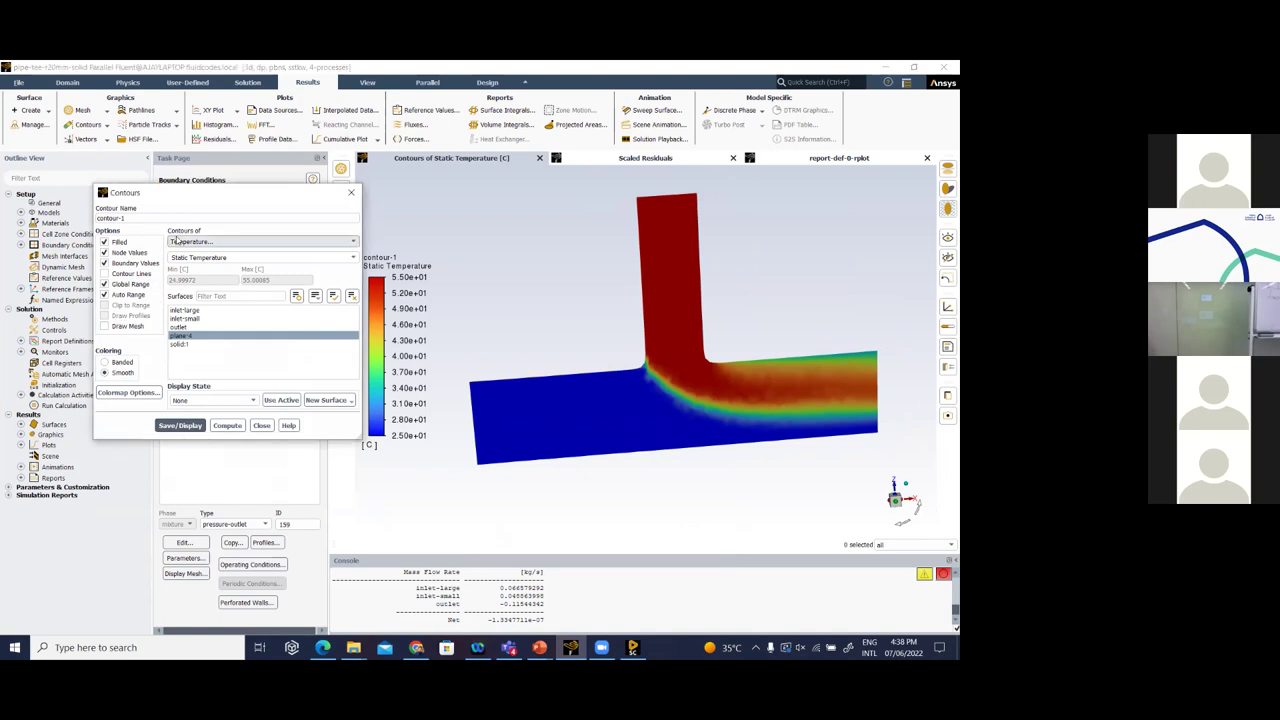
left_click(180, 268)
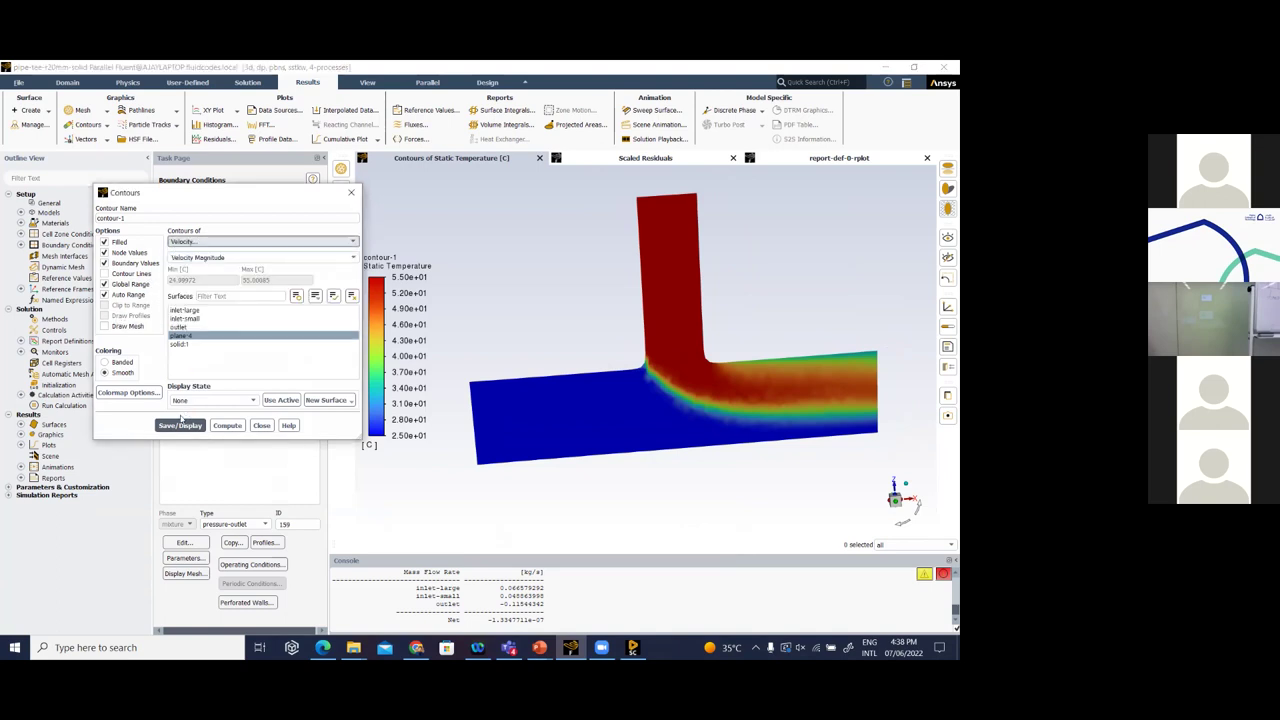
left_click(180, 425)
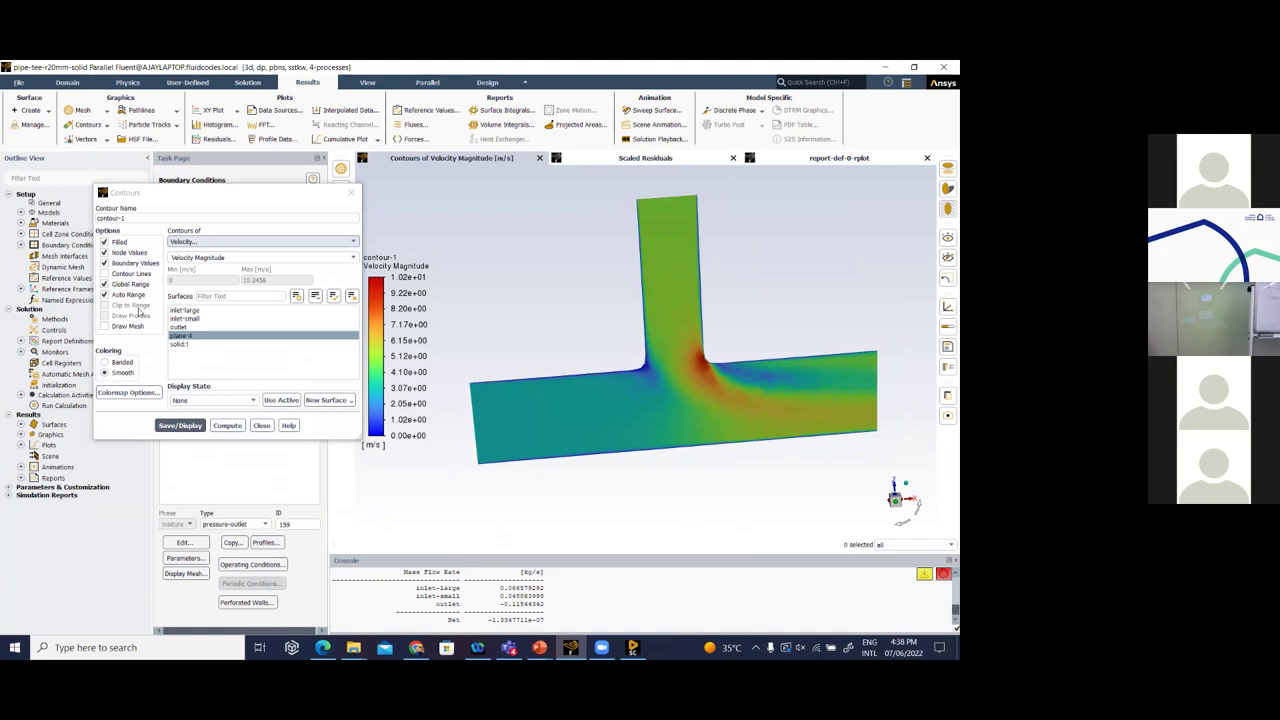
Turn off Auto Range and display the velocity contour with a maximum of 4 m/s
left_click(110, 295)
double_click(255, 280)
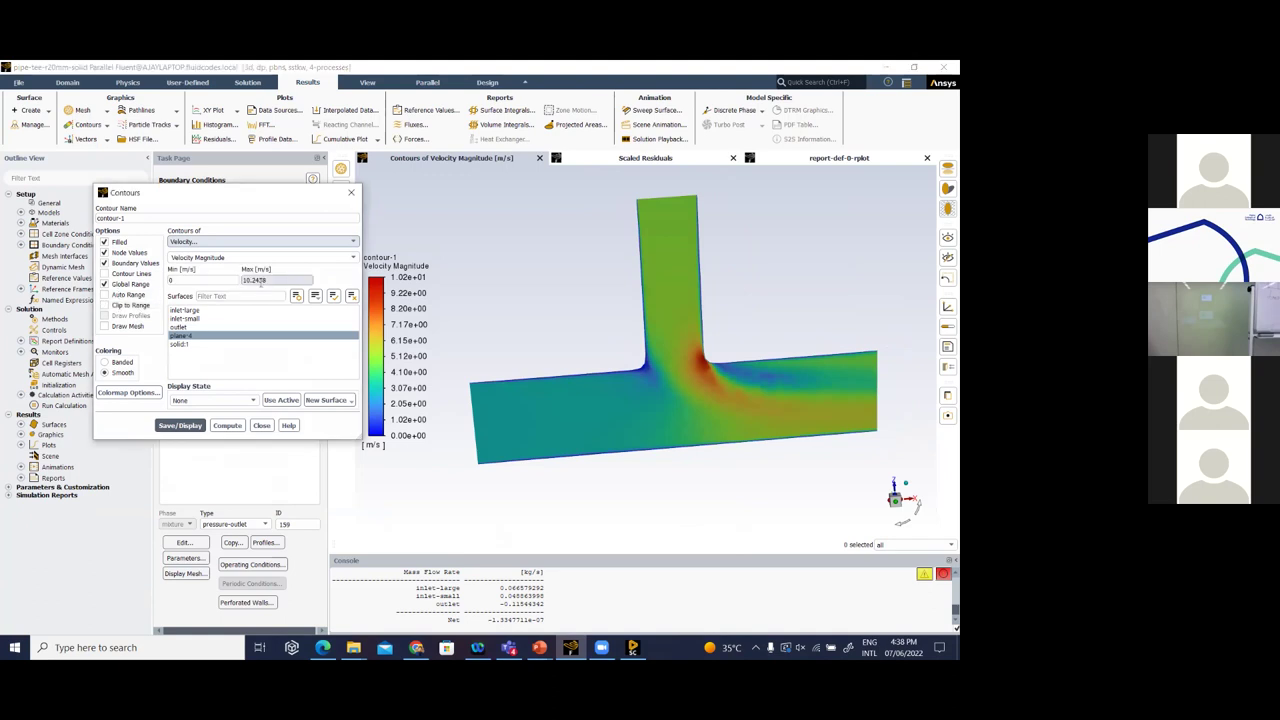
type("4")
key("Return")
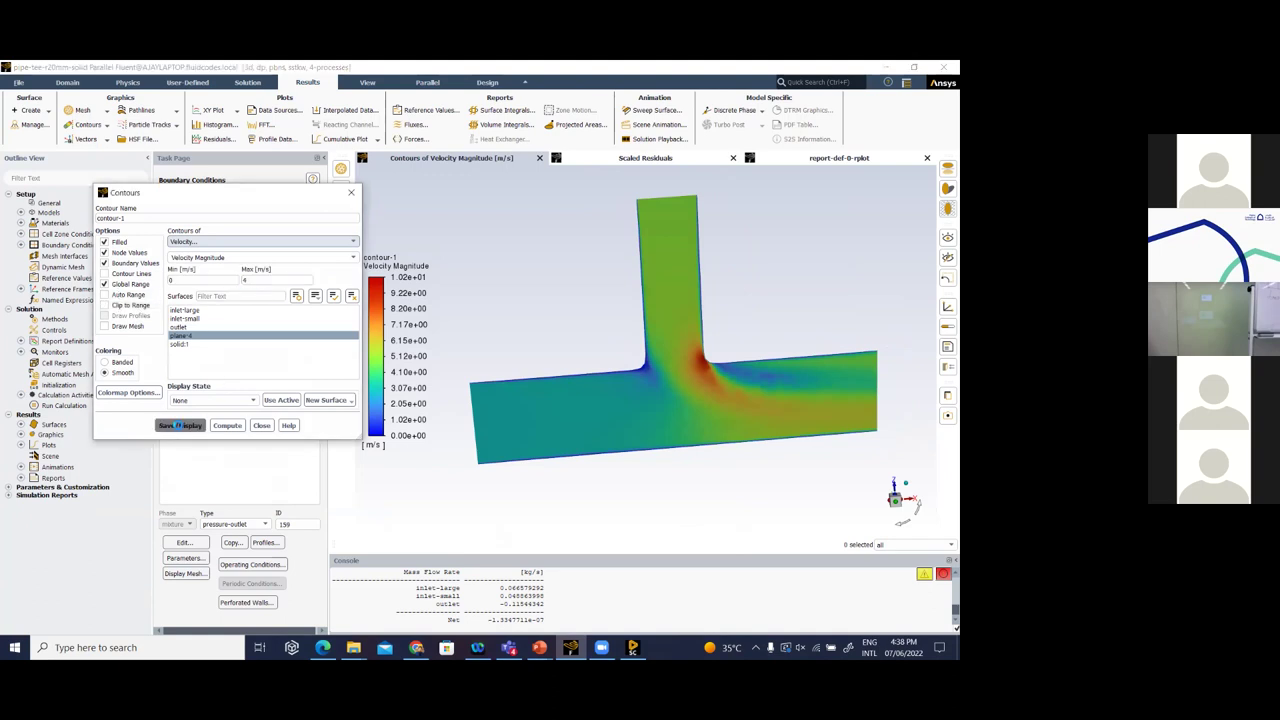
Set the velocity contour's maximum to 6 m/s, redisplay it and close the contour settings
double_click(266, 279)
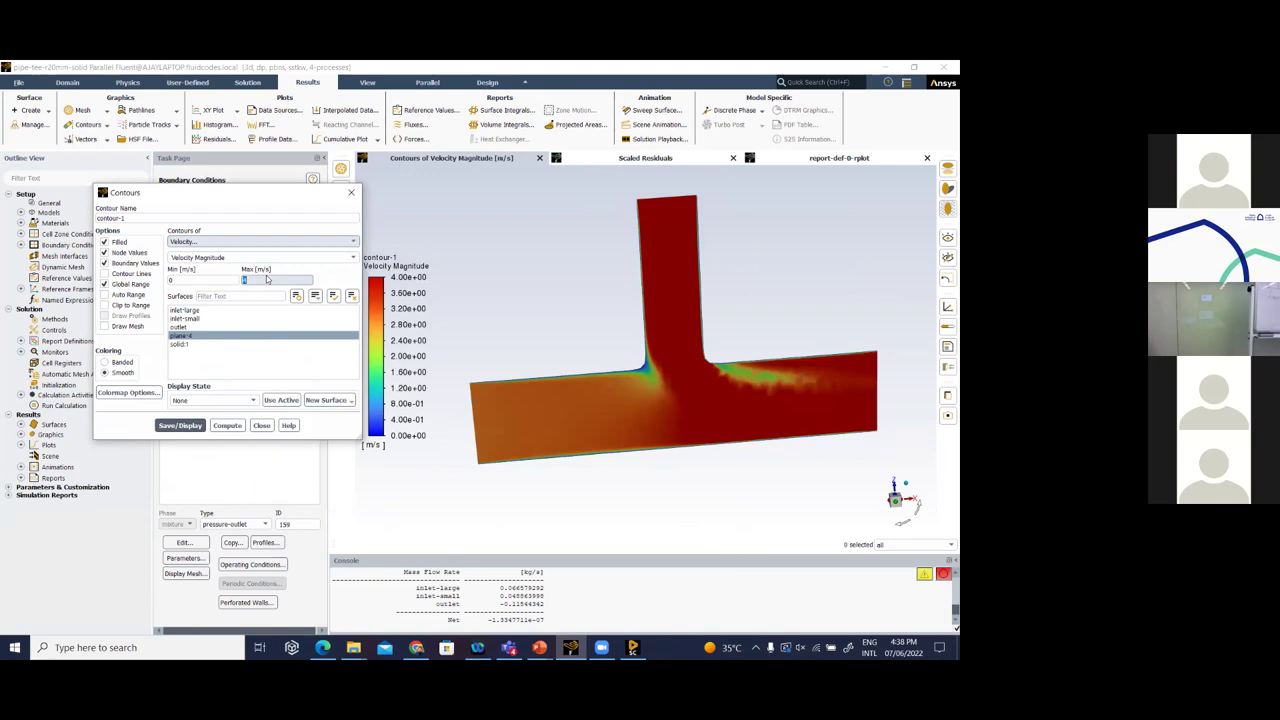
type("67")
left_click(180, 425)
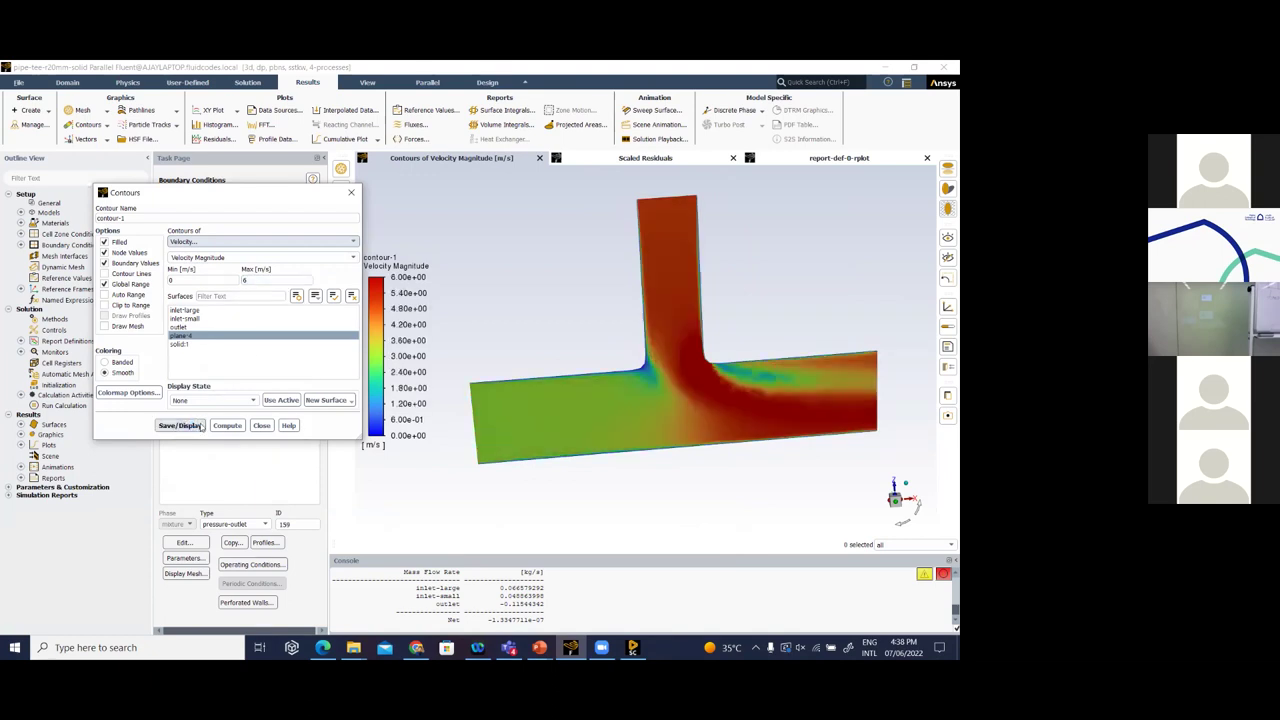
left_click_drag(729, 391, 741, 391)
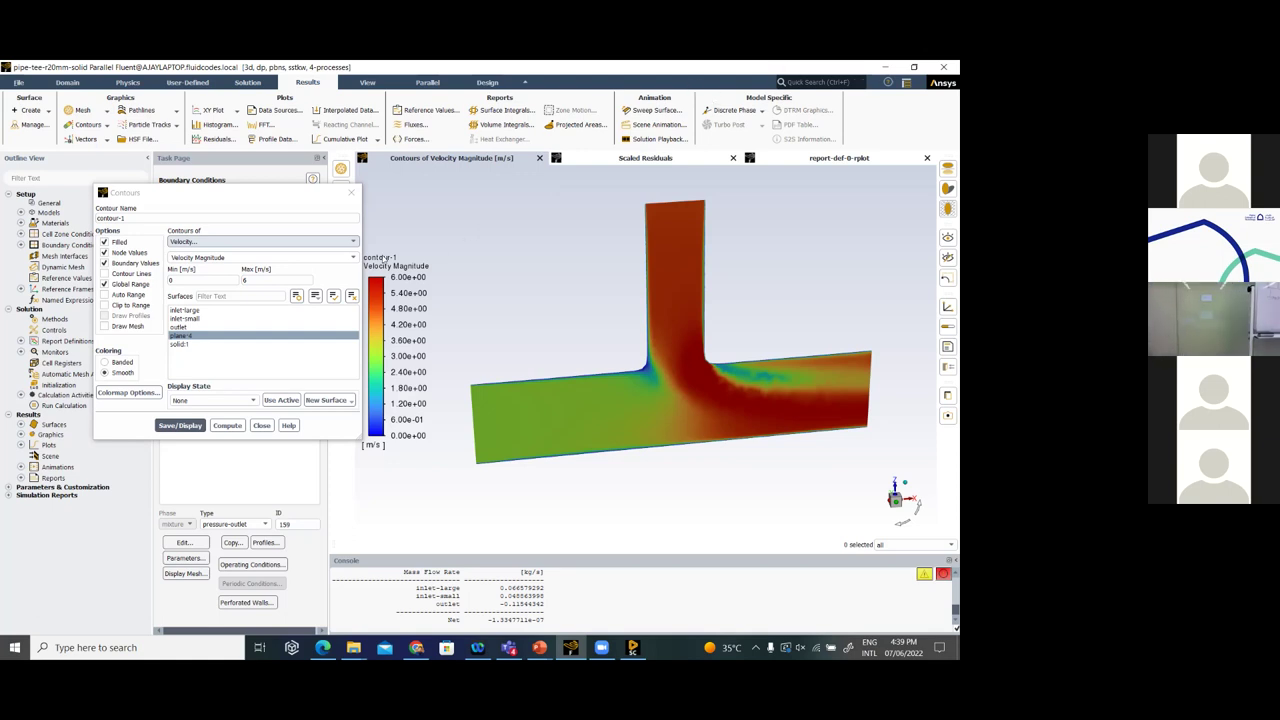
left_click(262, 425)
left_click_drag(518, 331, 556, 324)
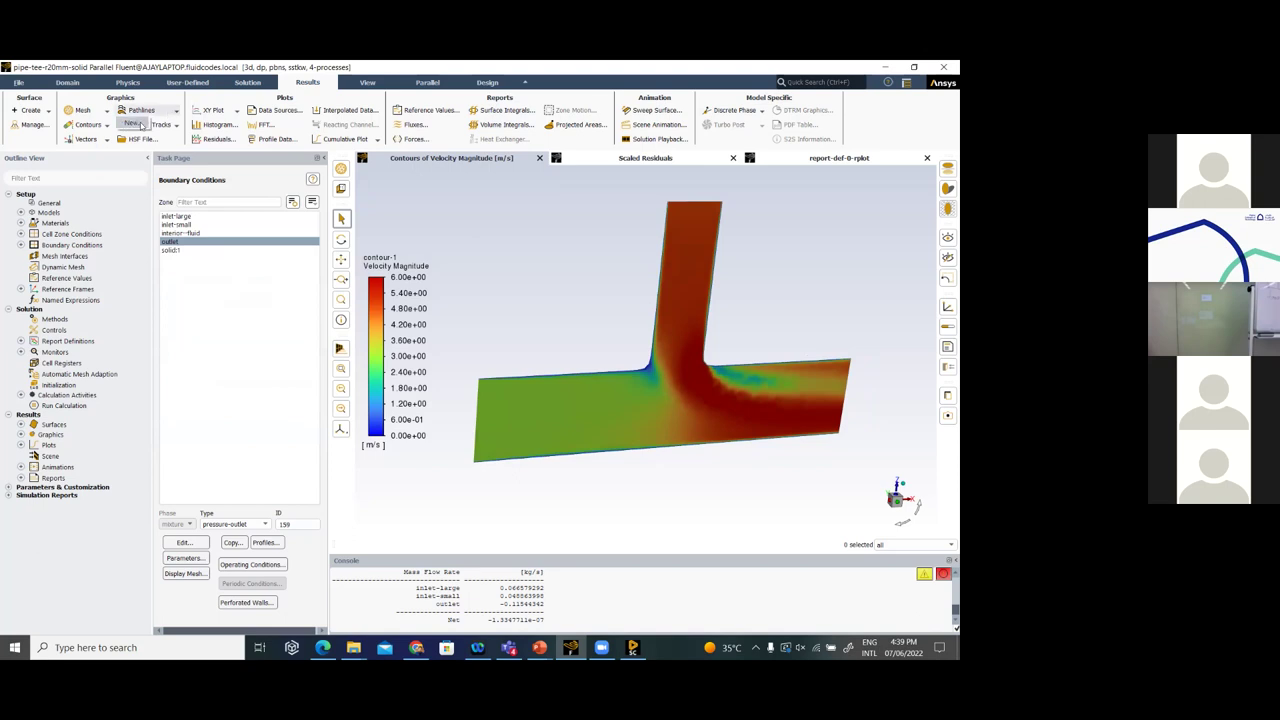
Create pathlines released from inlet-large, colored by Particle ID, and display them
left_click(138, 110)
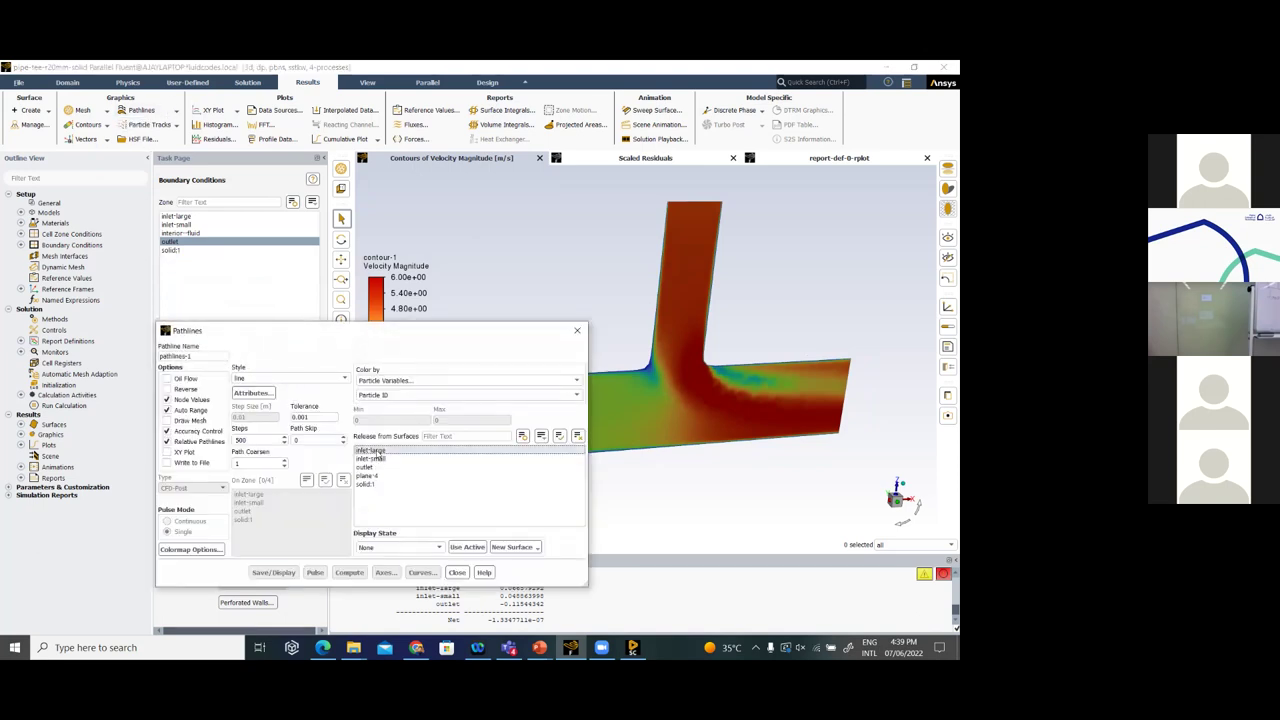
left_click(425, 451)
left_click(273, 572)
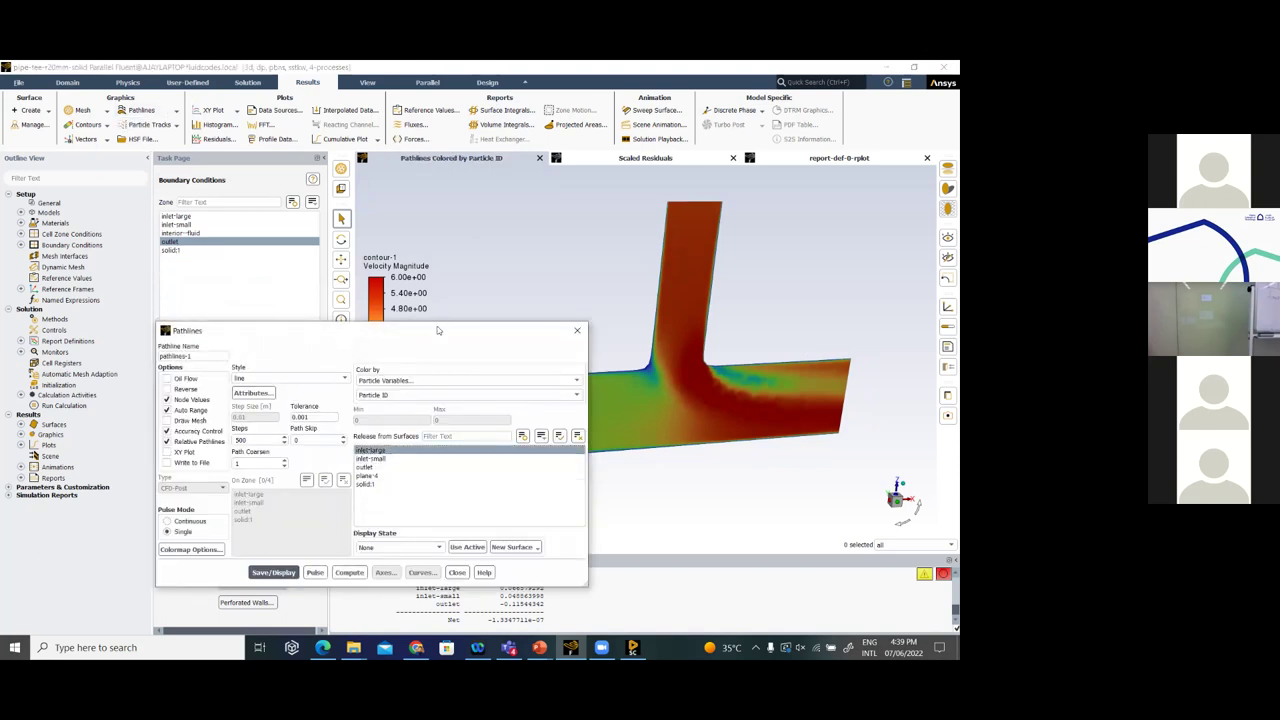
left_click_drag(300, 330, 198, 283)
left_click_drag(738, 375, 705, 386)
Add inlet-small to the pathline release surfaces and redisplay the pathlines
left_click(268, 412)
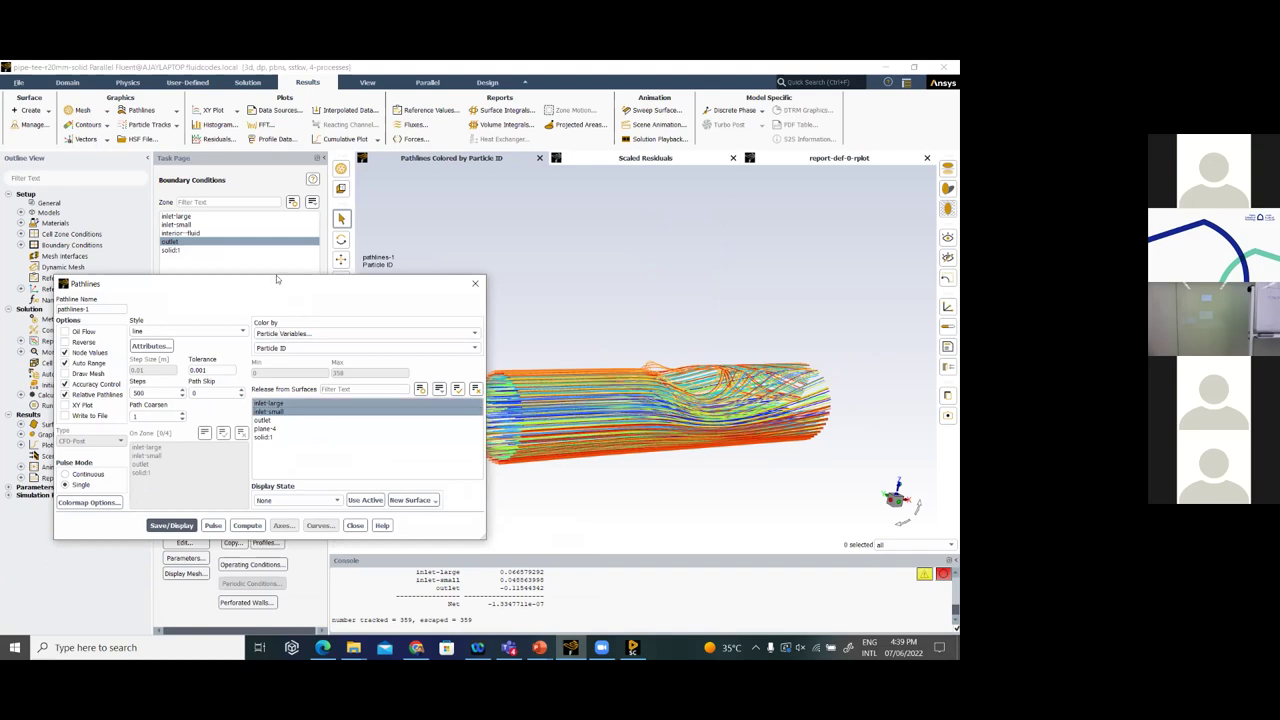
left_click_drag(288, 287, 242, 219)
left_click(126, 456)
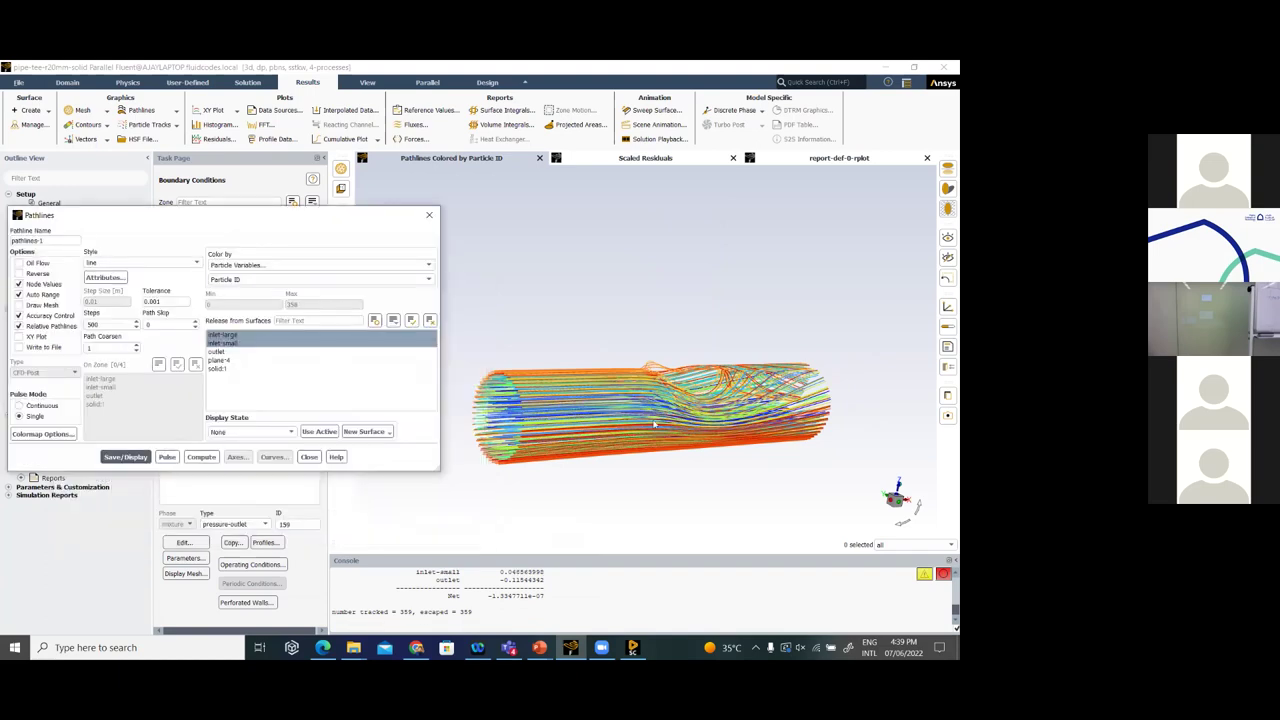
Inspect the pathlines at the tee junction and animate them with Pulse in Single mode
scroll(692, 444, "up", 3)
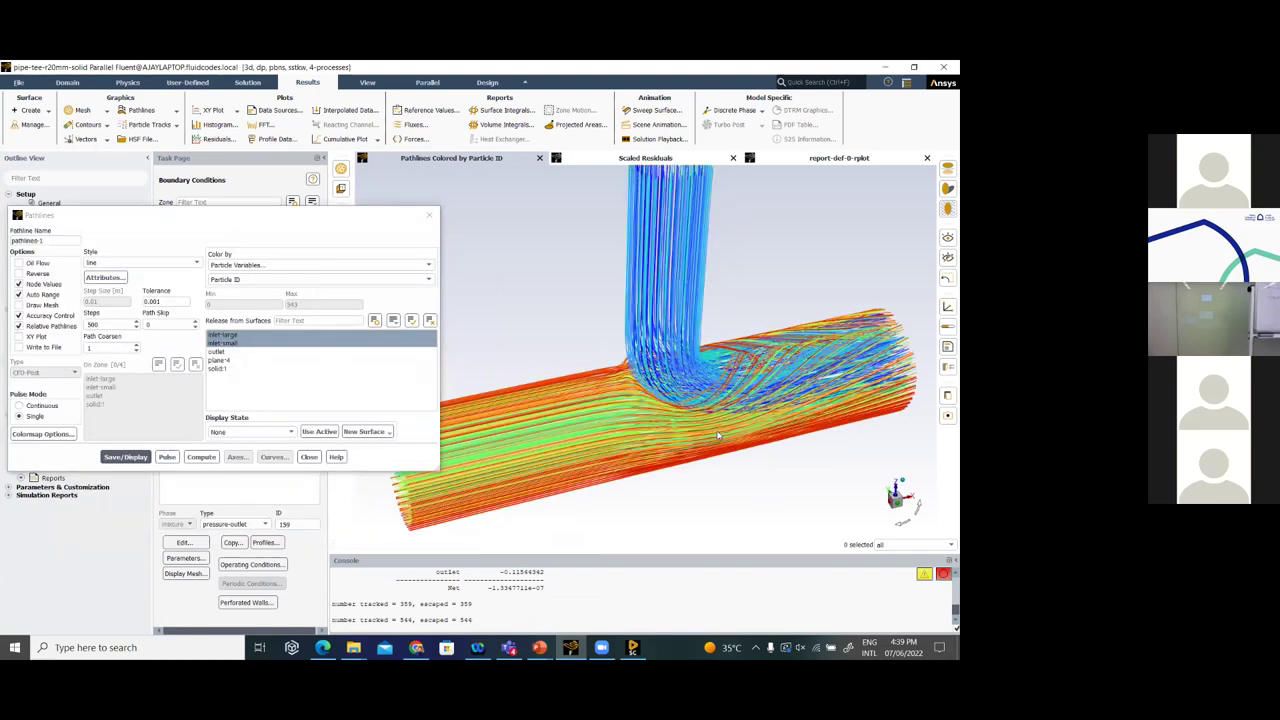
scroll(706, 437, "down", 3)
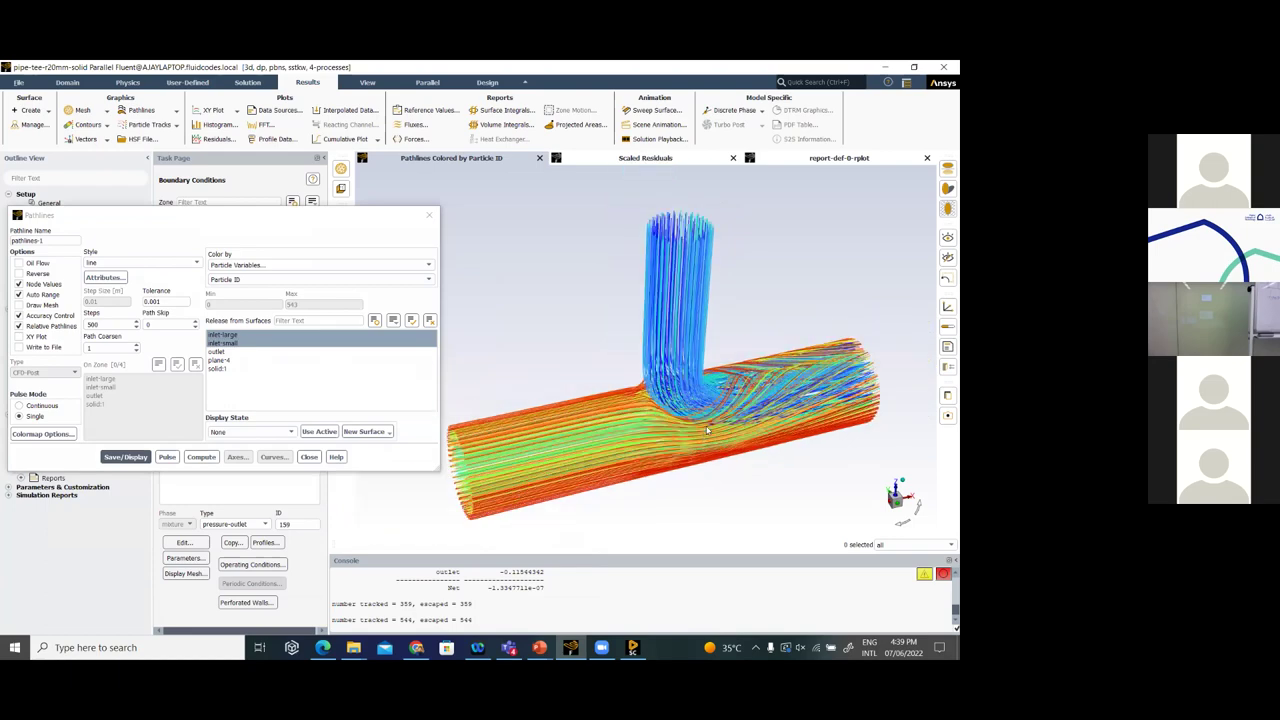
left_click_drag(810, 420, 824, 370)
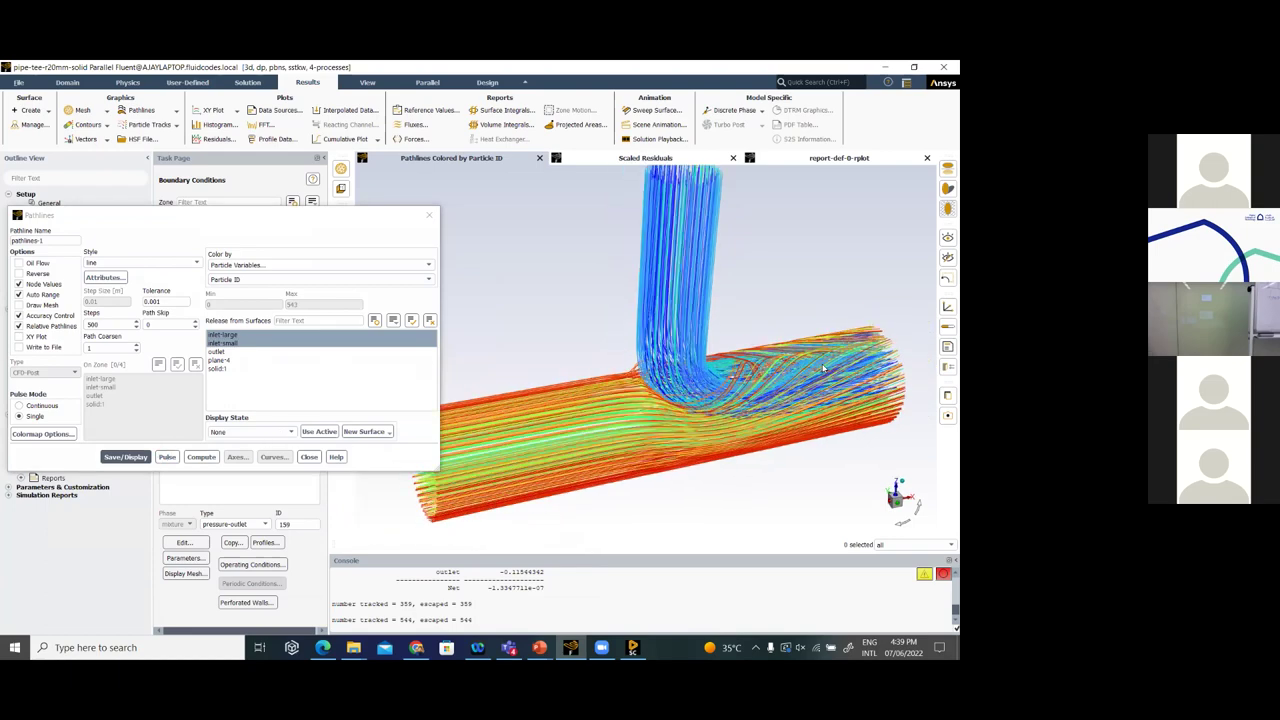
left_click(167, 456)
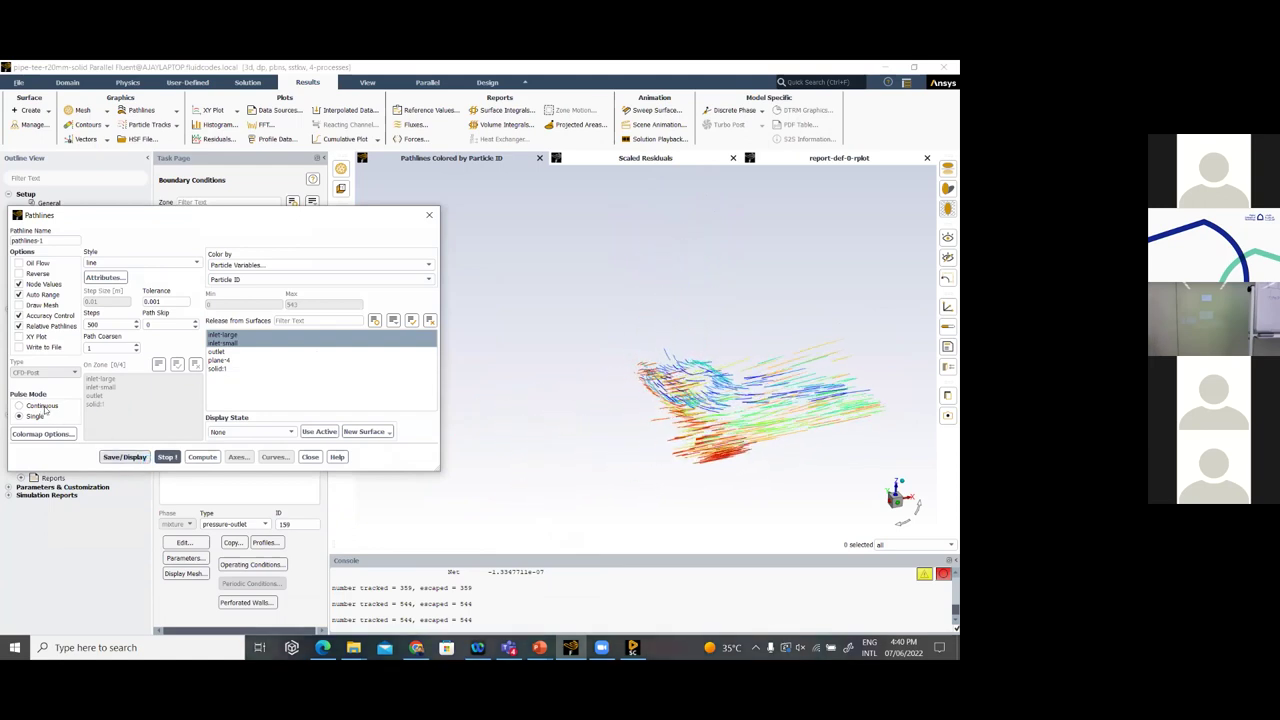
Switch the pathline animation to Continuous pulse mode and close the pathline settings after viewing it
left_click(18, 405)
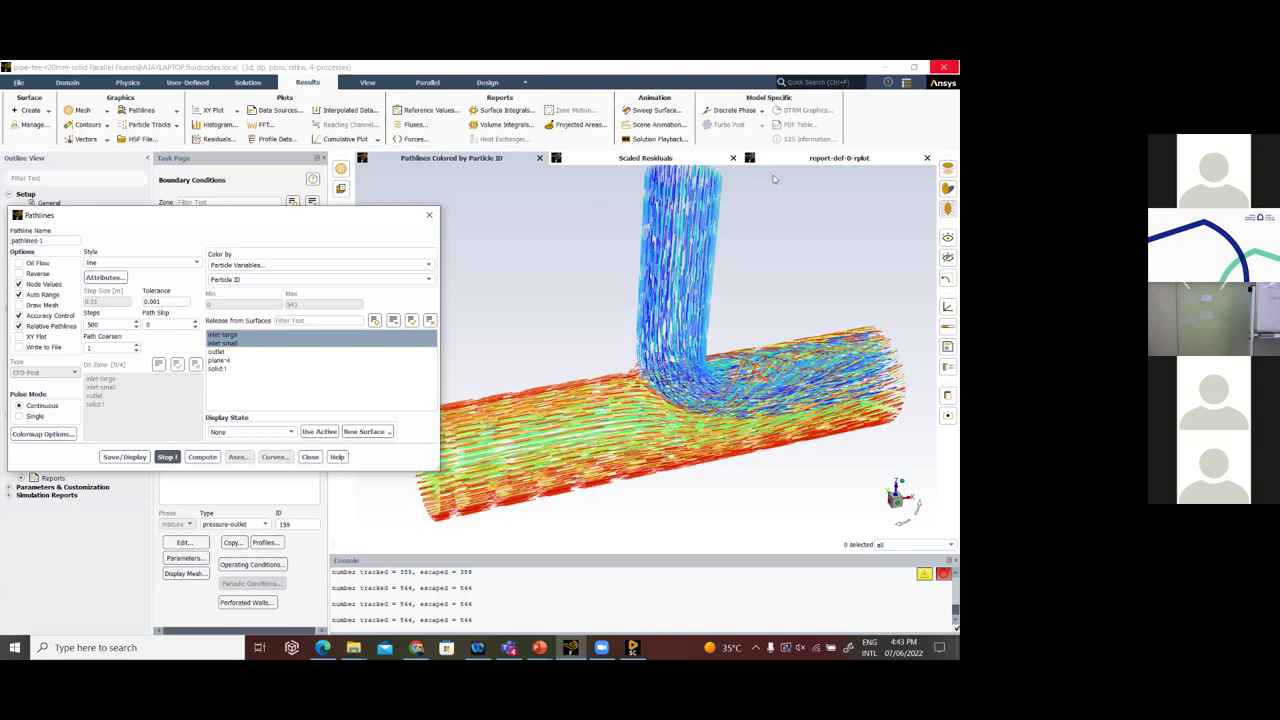
left_click(467, 358)
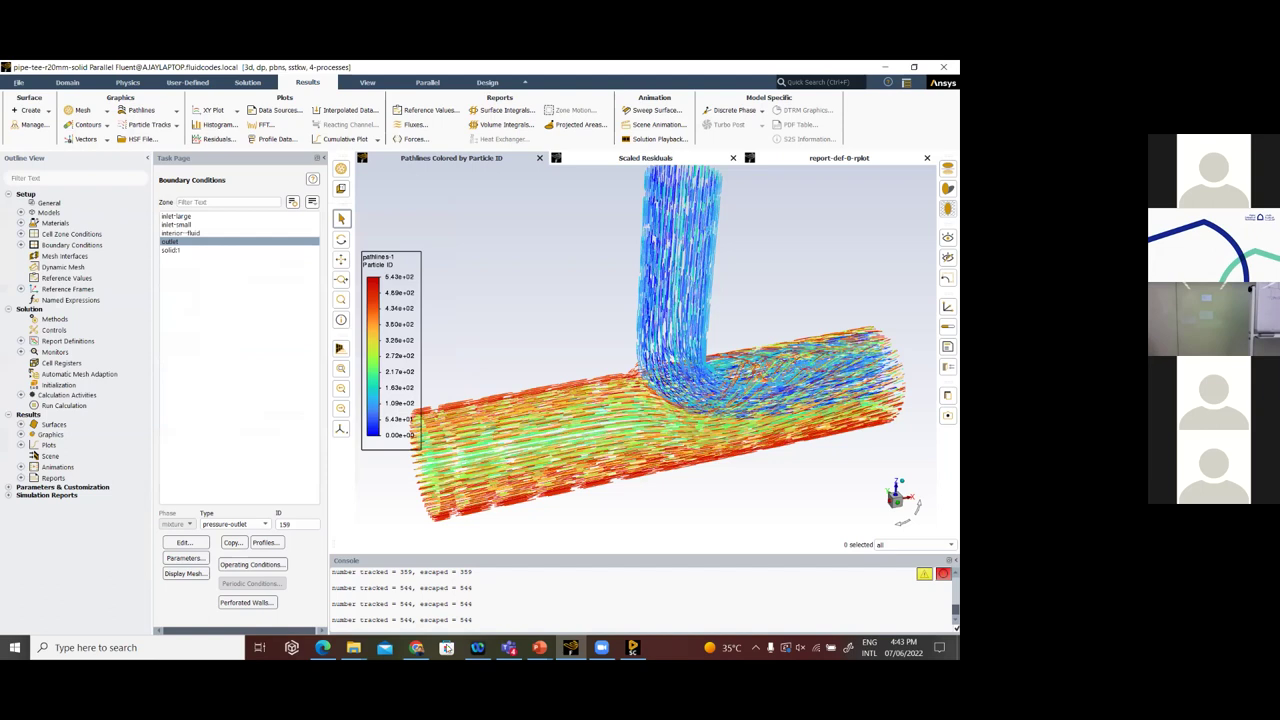
Switch to File Explorer and open the lecture FLU_GSN_2021R1_EN_LE03_FM_Overview from the M03 - Fluent Meshing Overview and Surface Meshing folder in PowerPoint
left_click(360, 648)
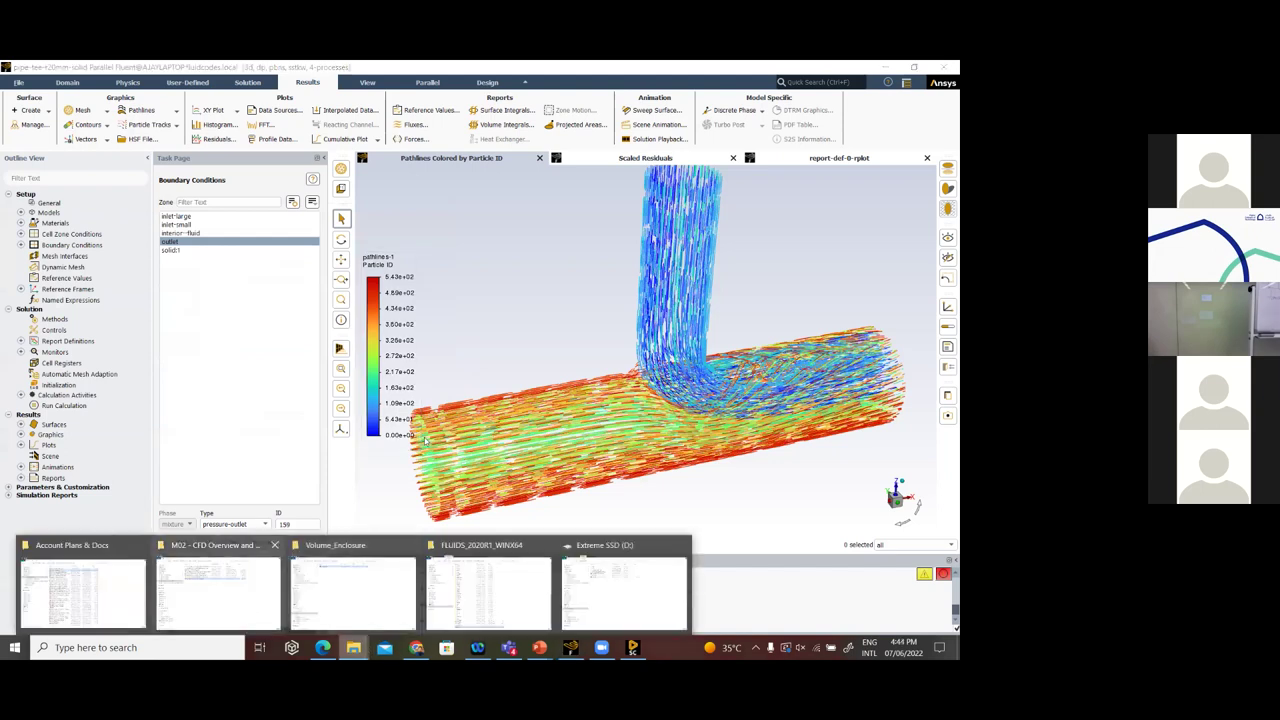
left_click(250, 609)
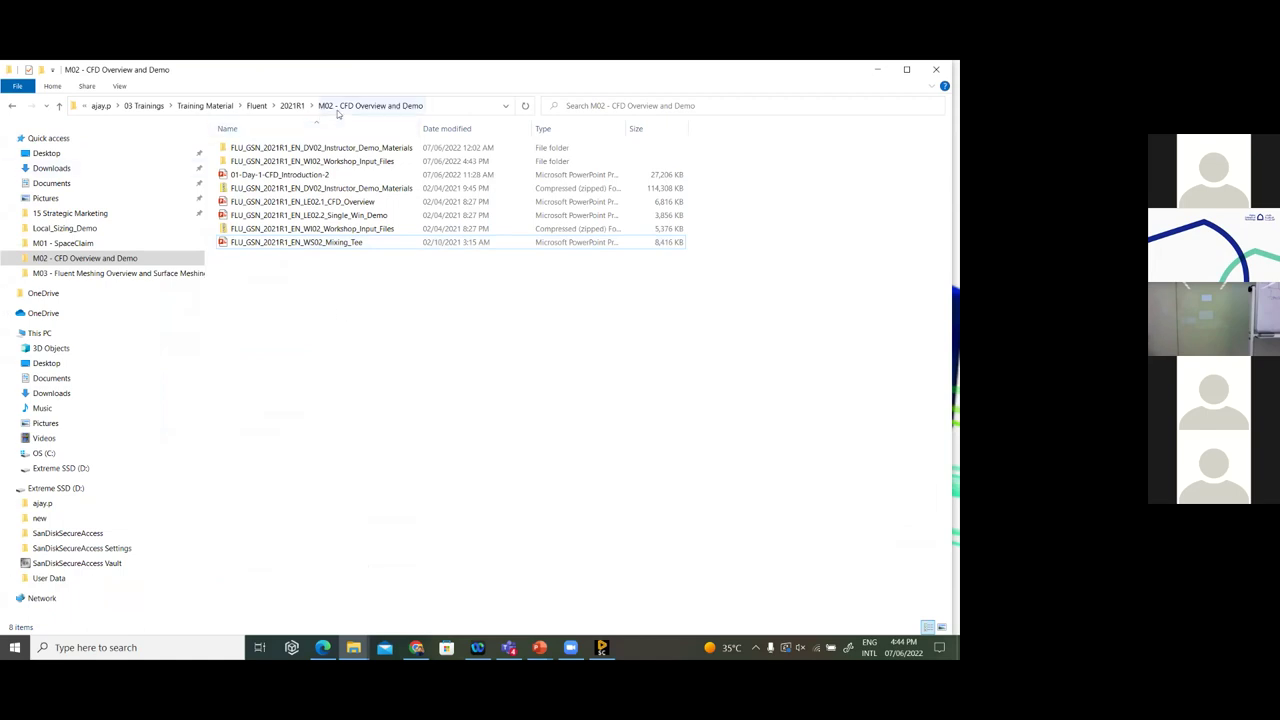
left_click(299, 106)
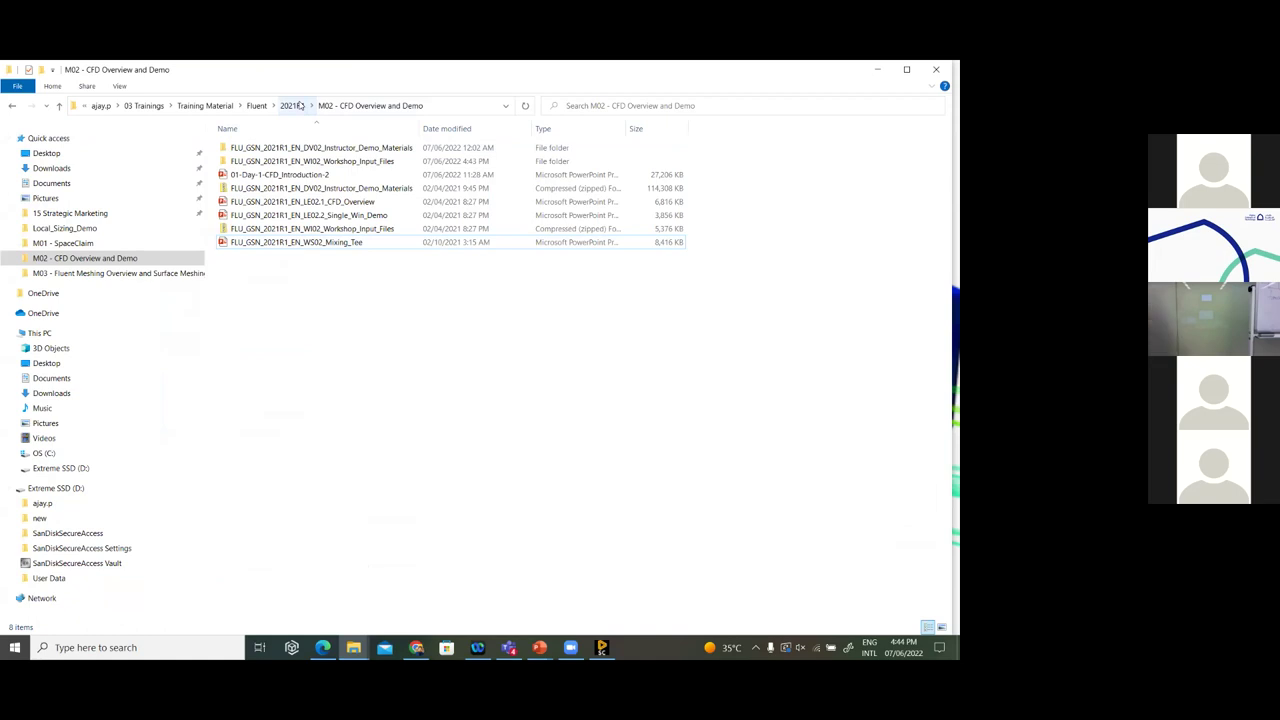
double_click(287, 203)
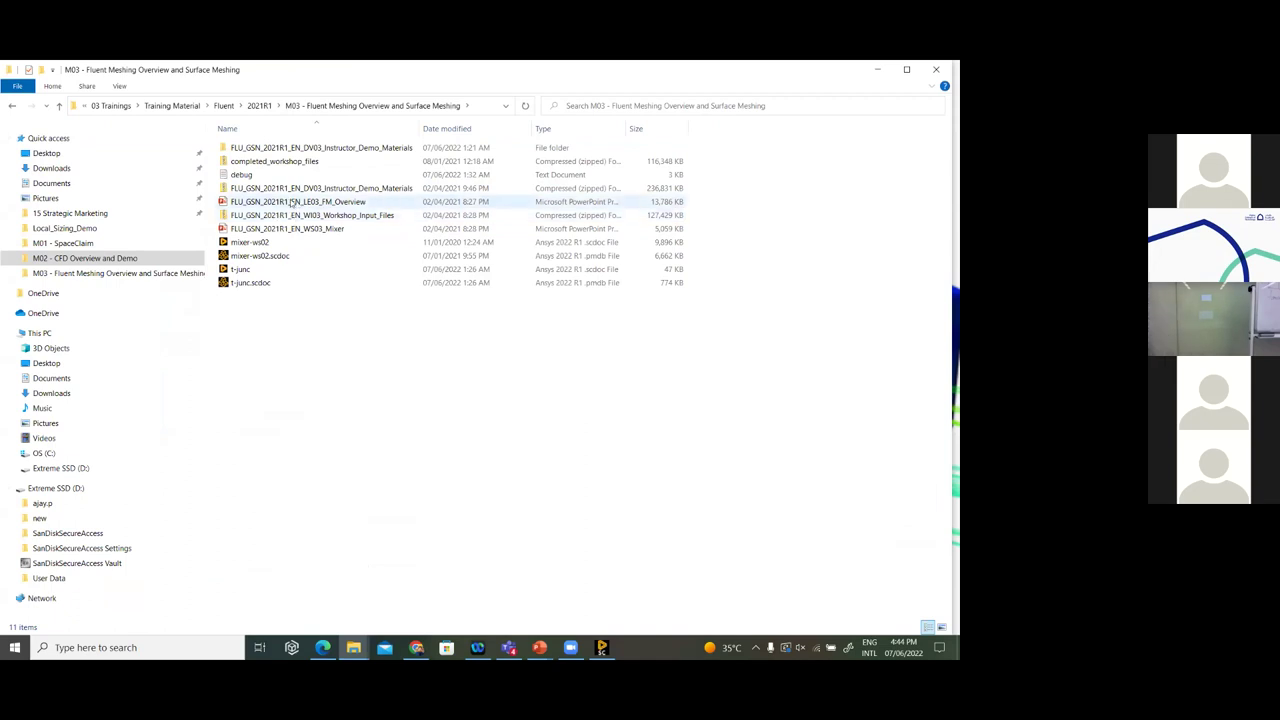
double_click(291, 201)
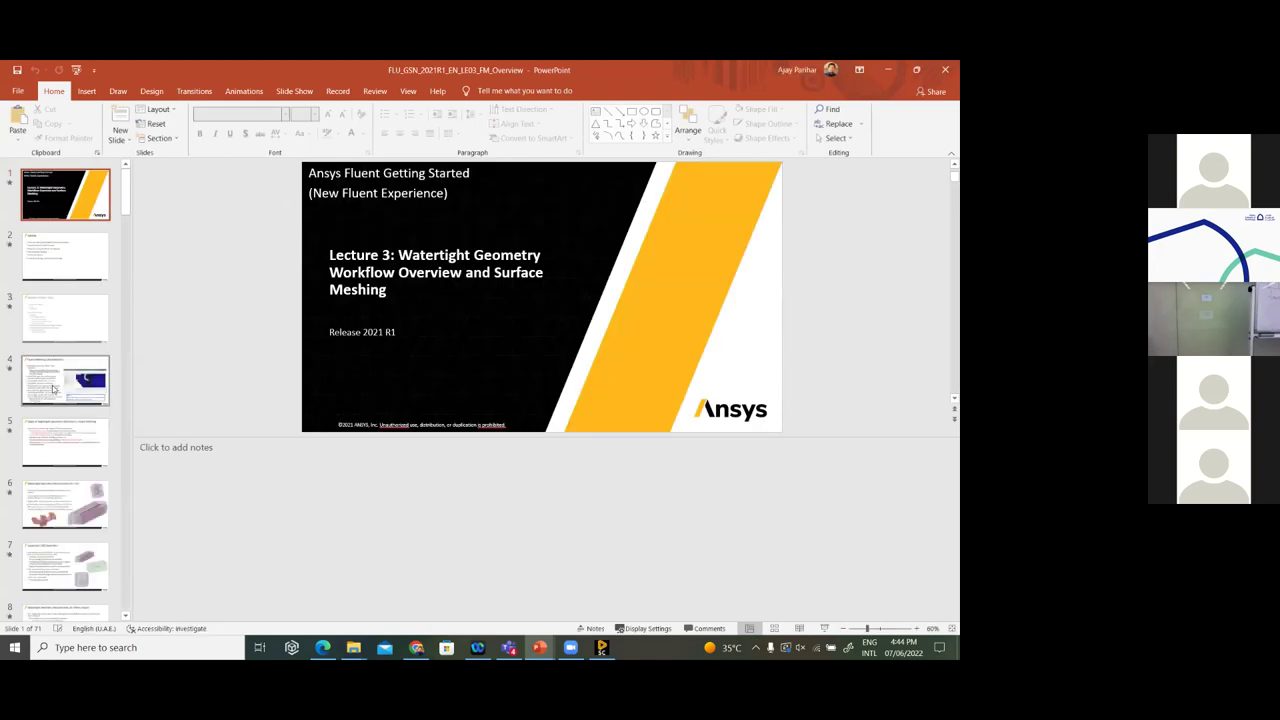
Look through the lecture's opening slides, including the watertight CAD requirements, and go back to the hidden Agenda slide
scroll(60, 380, "down", 2)
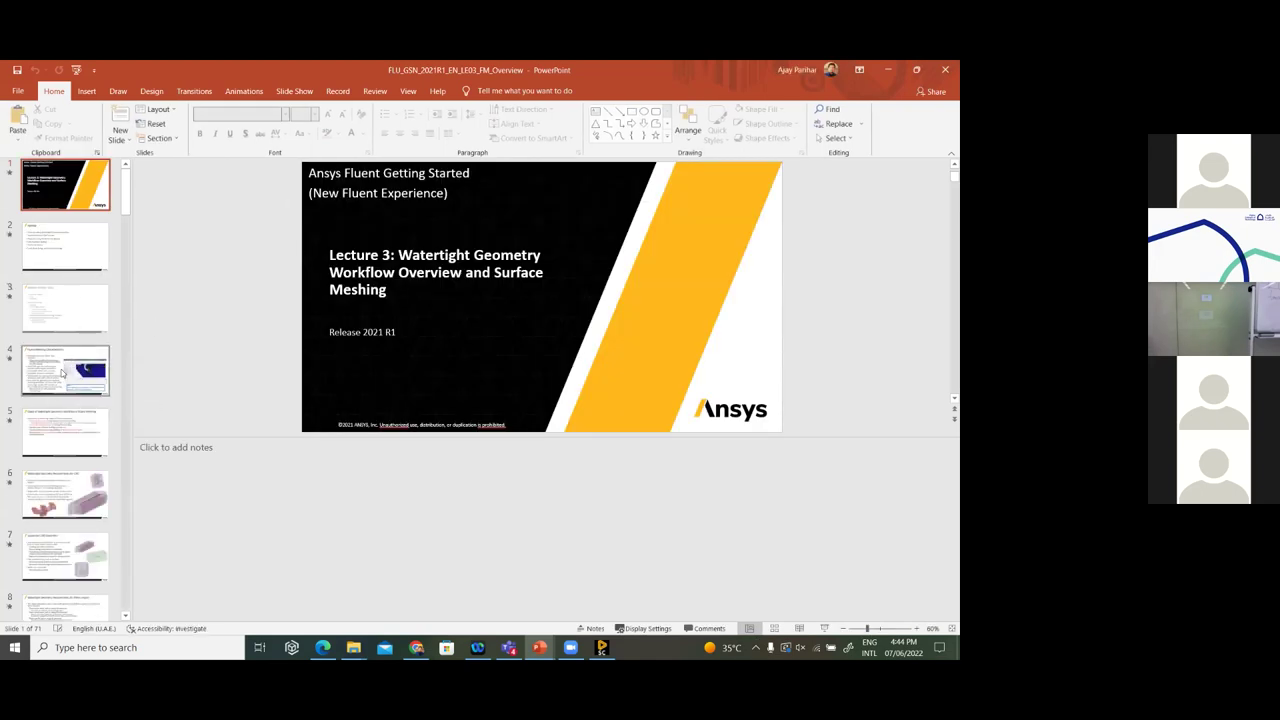
scroll(63, 368, "down", 3)
left_click(71, 369)
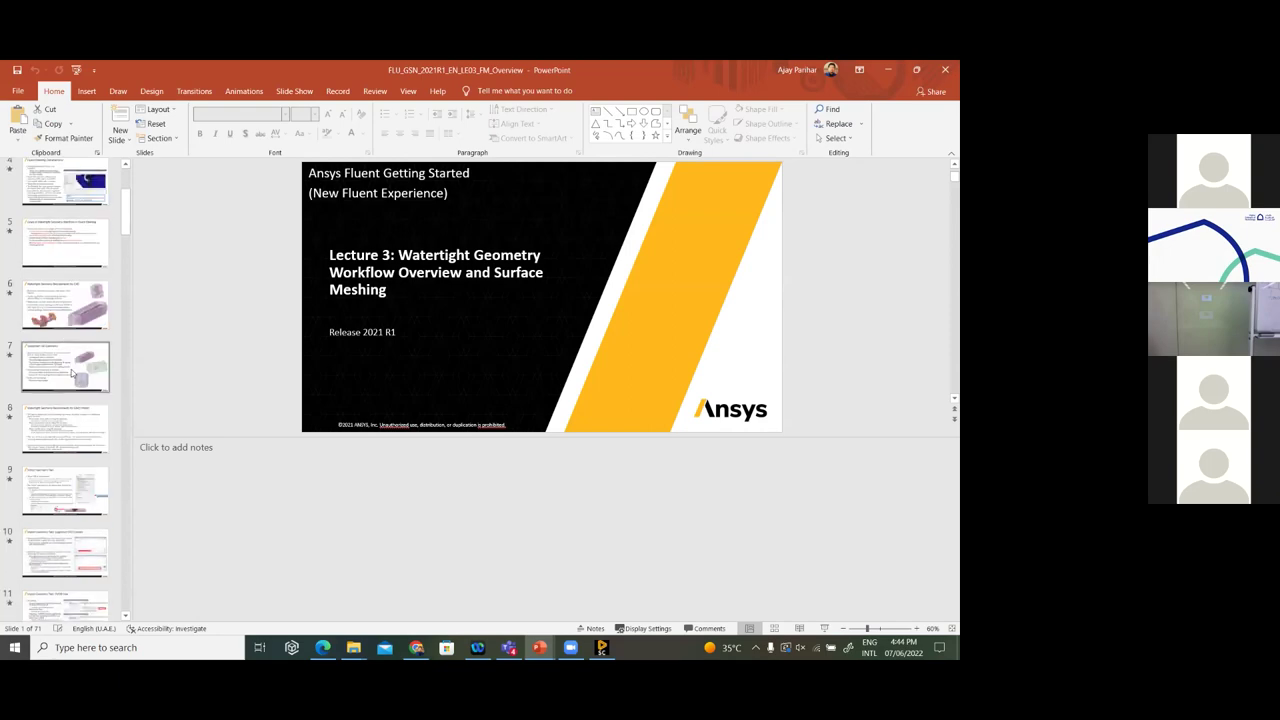
left_click(85, 303)
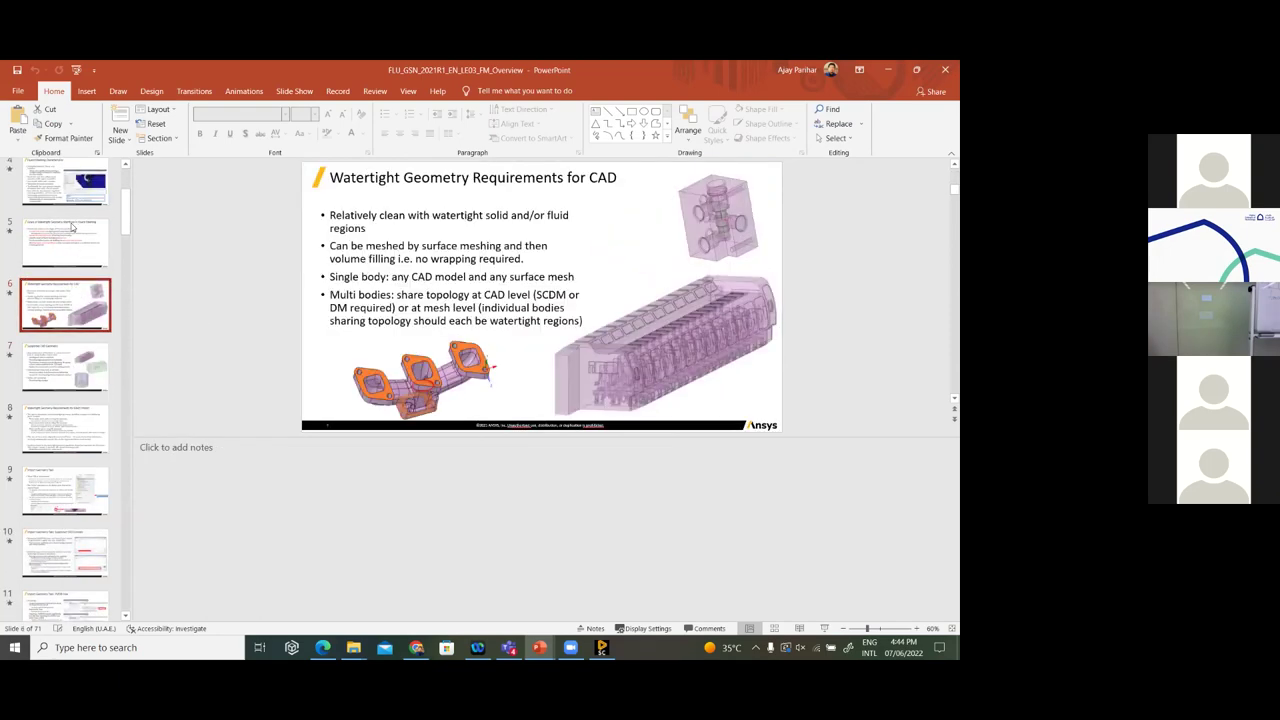
scroll(50, 322, "up", 5)
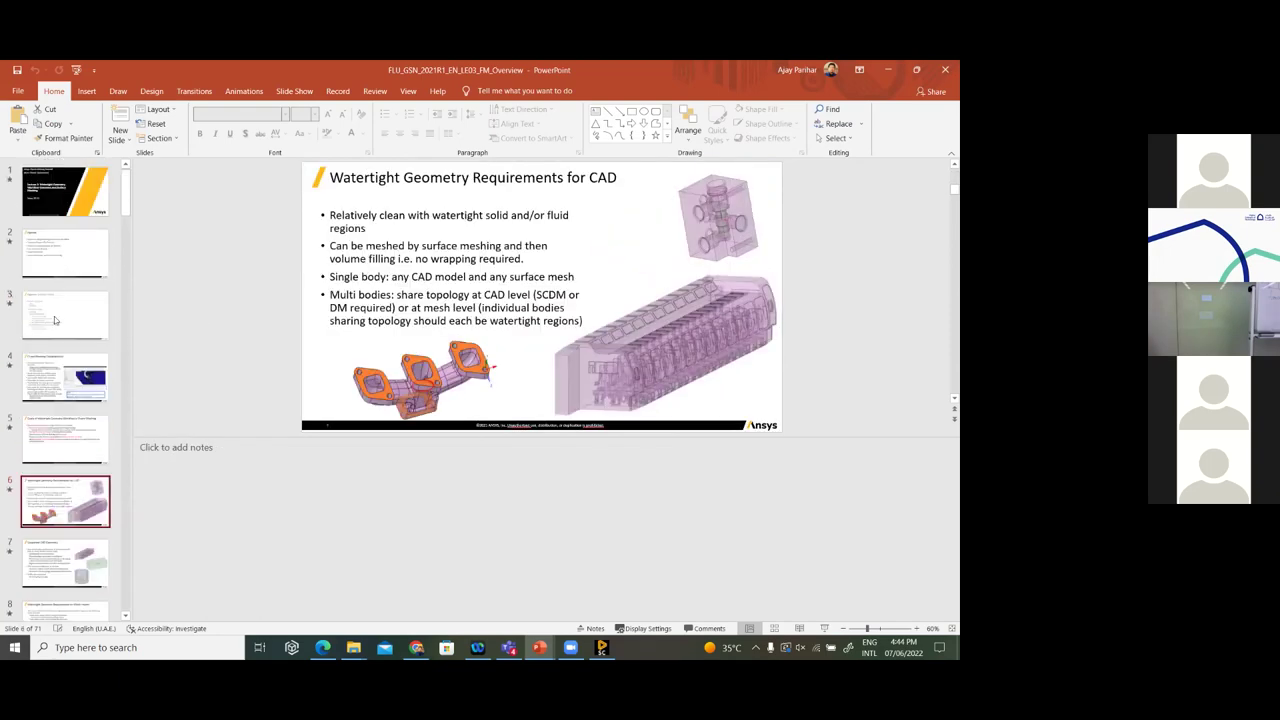
key("Home")
scroll(67, 376, "down", 1)
left_click(75, 226)
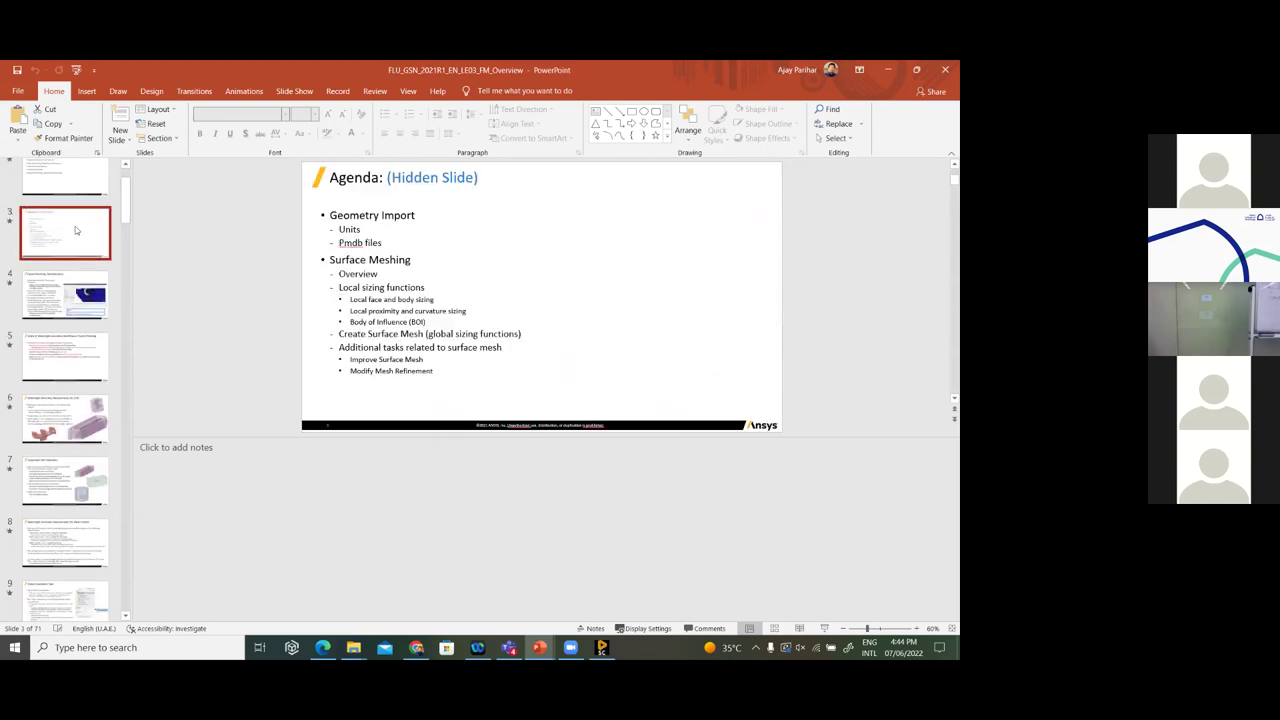
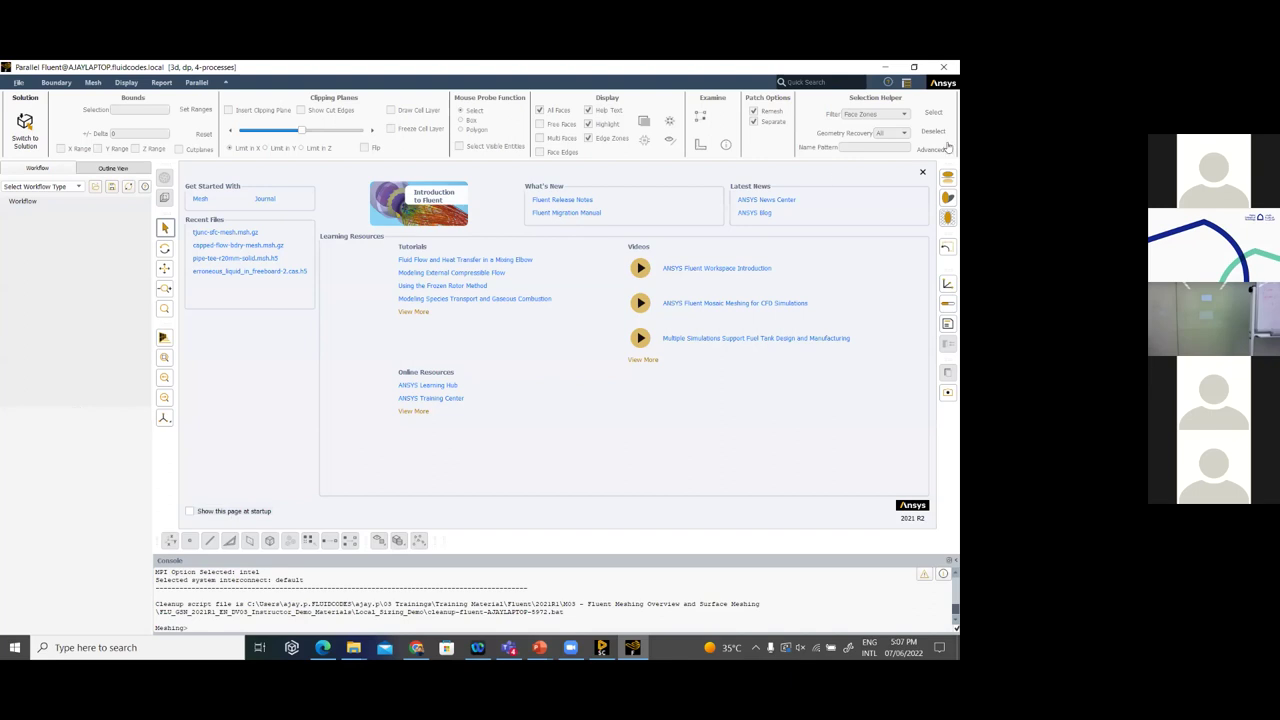
Close the Fluent Meshing start page and view the available workflow types without choosing one
left_click(922, 172)
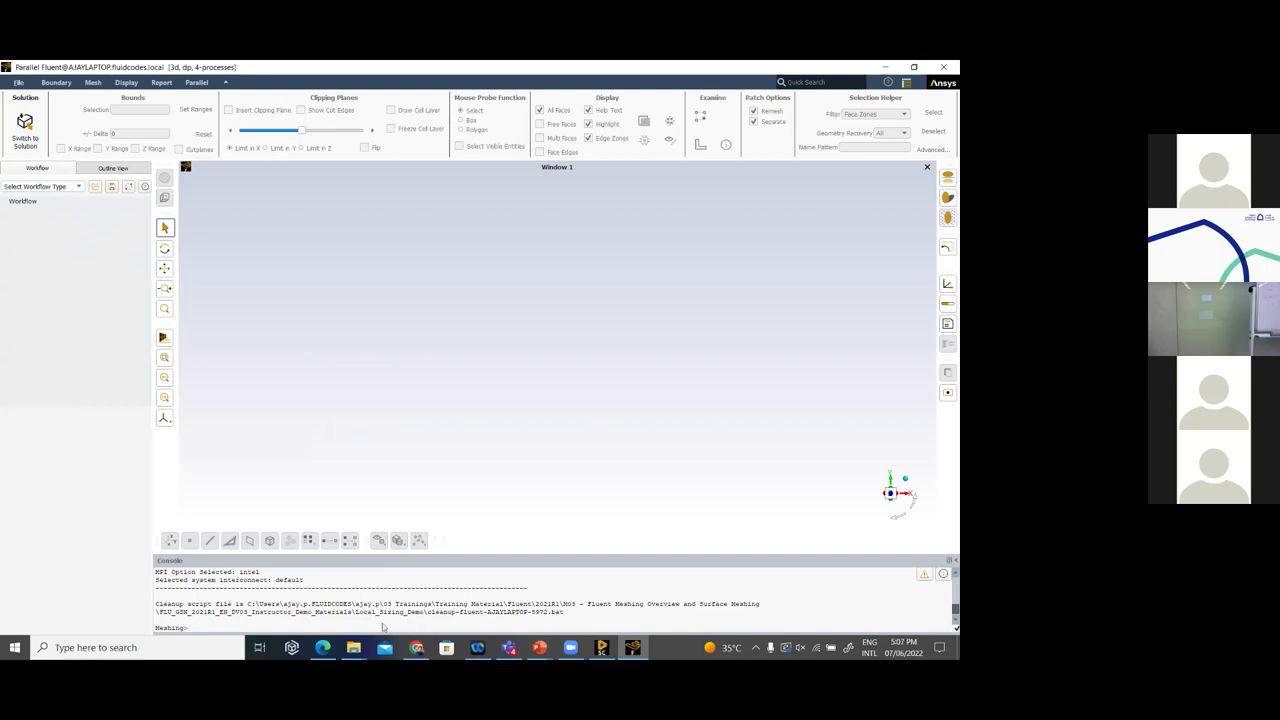
left_click(72, 187)
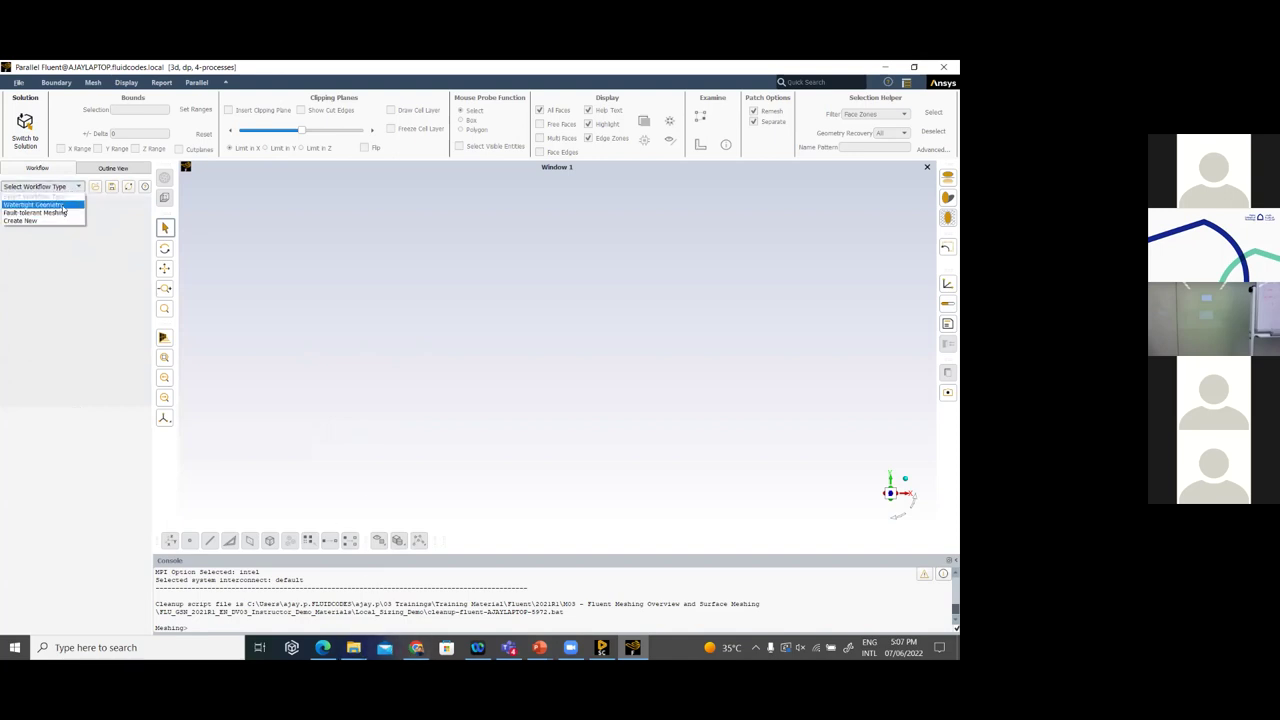
left_click(97, 195)
Switch to File Explorer and review the demo files in Workflow_Demo > Files, including the capped-flow-bdry-mesh_workflow_files subfolder
left_click(353, 647)
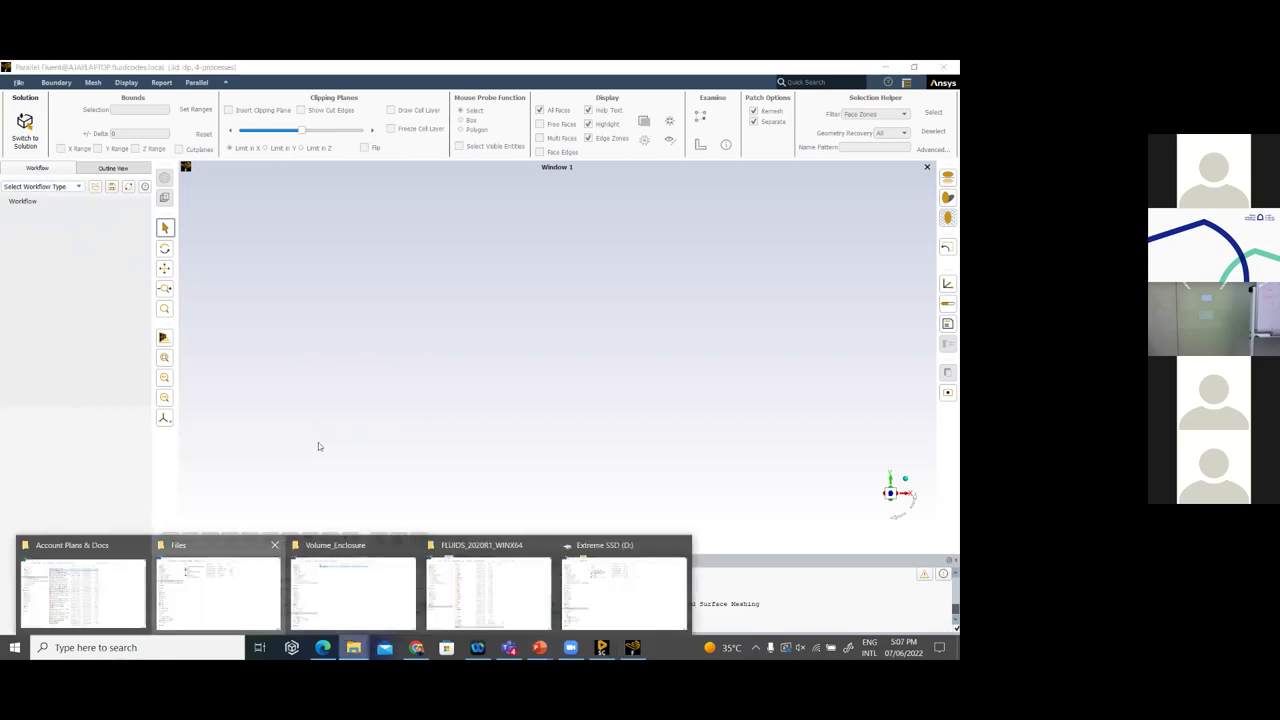
left_click(240, 600)
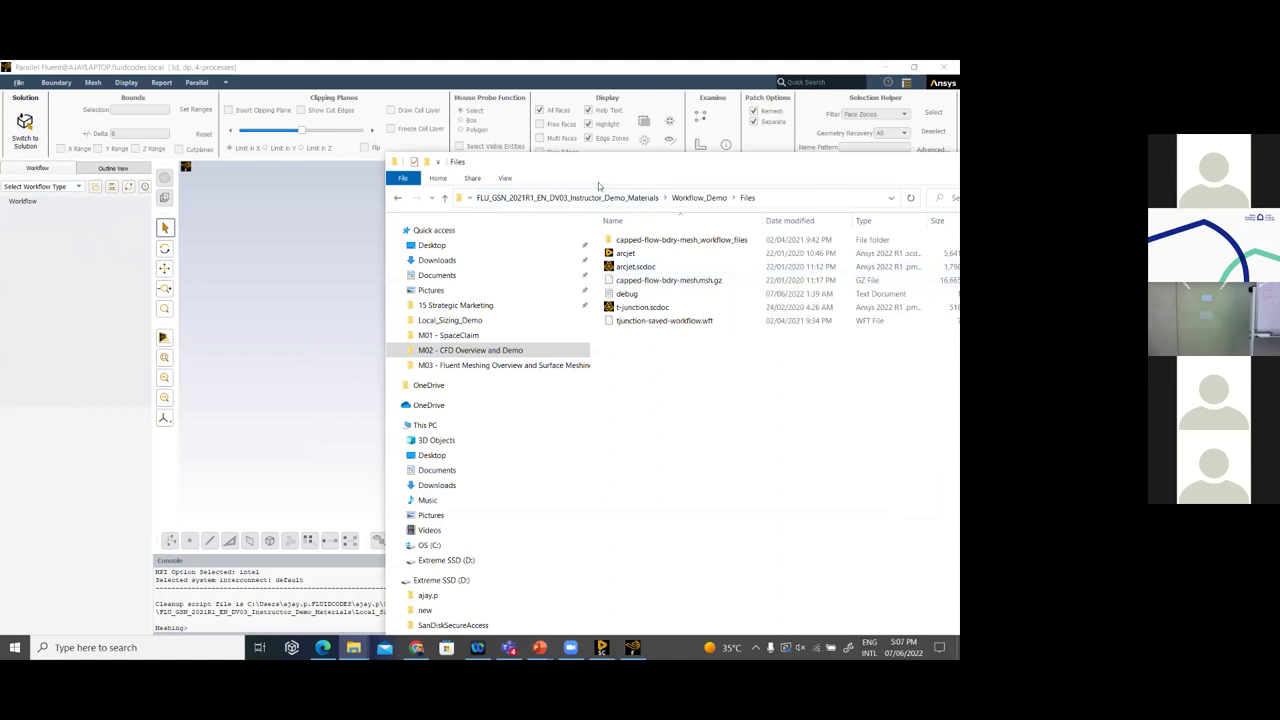
double_click(631, 248)
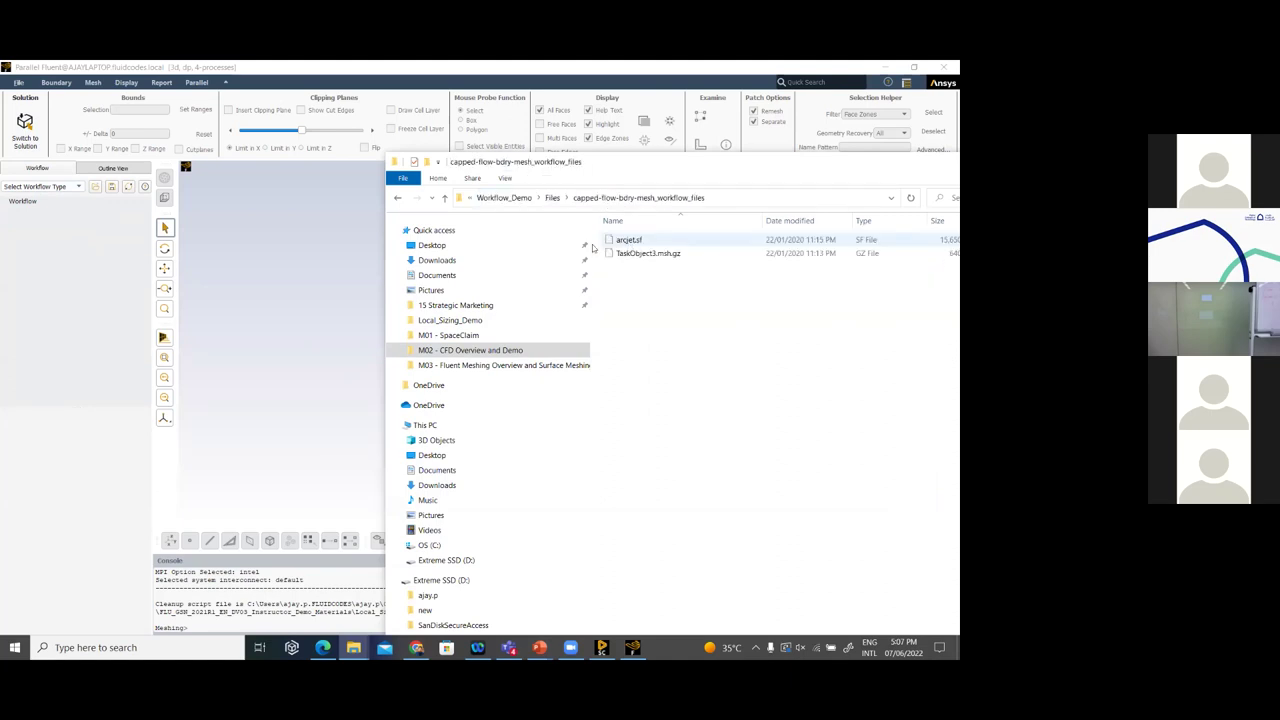
left_click(397, 197)
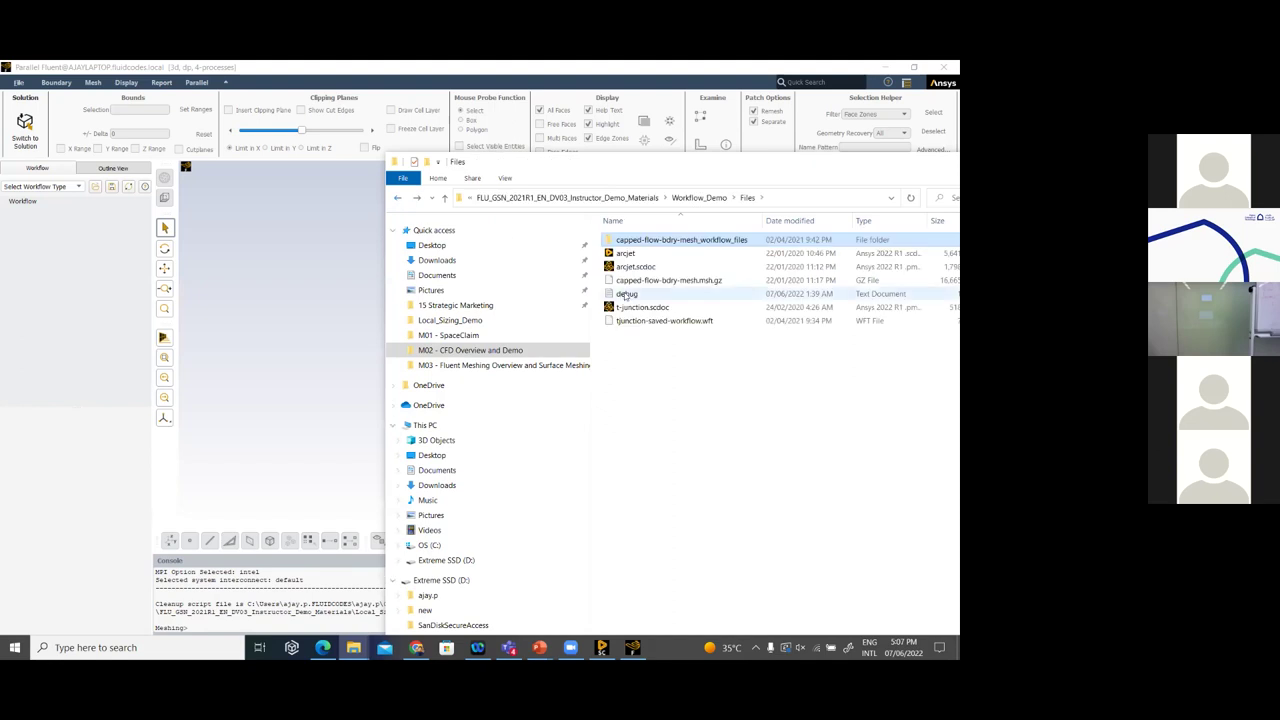
left_click_drag(619, 169, 774, 231)
left_click_drag(676, 259, 644, 253)
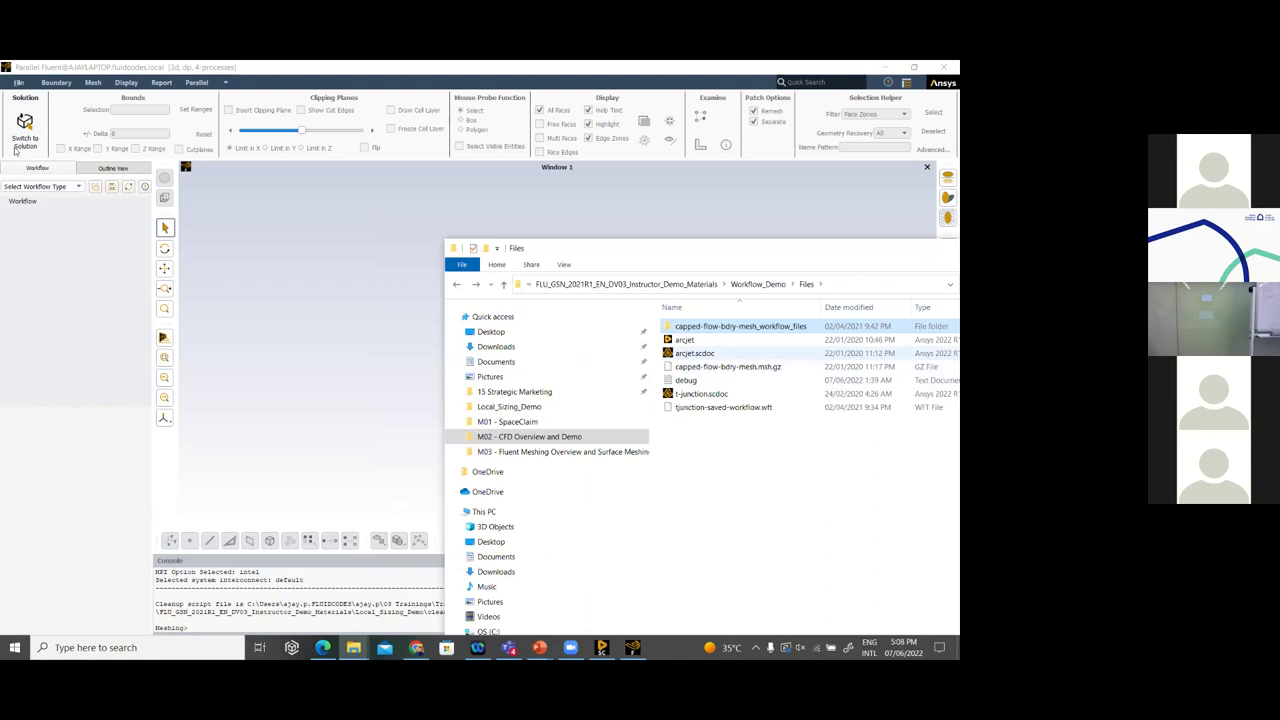
Read the mesh capped-flow-bdry-mesh.msh.gz from the Workflow_Demo > Files folder into Fluent Meshing
left_click(19, 82)
mouse_move(24, 97)
left_click(75, 108)
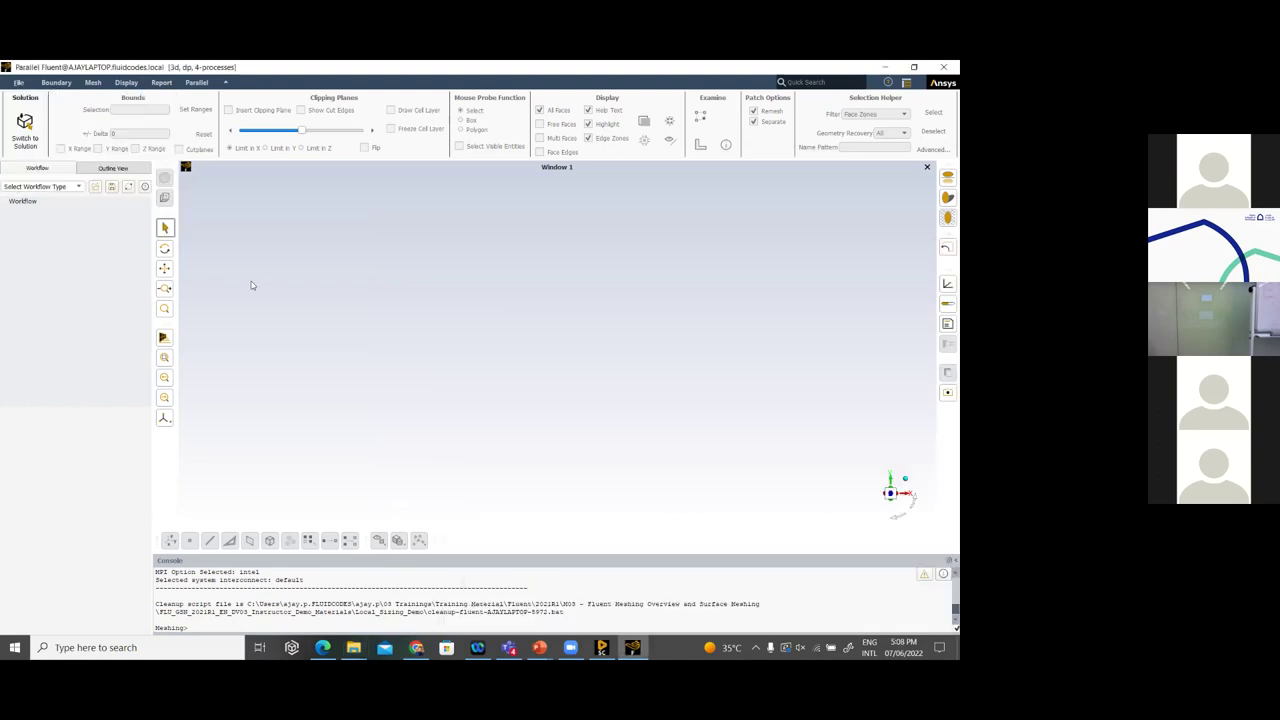
left_click(376, 352)
left_click(378, 292)
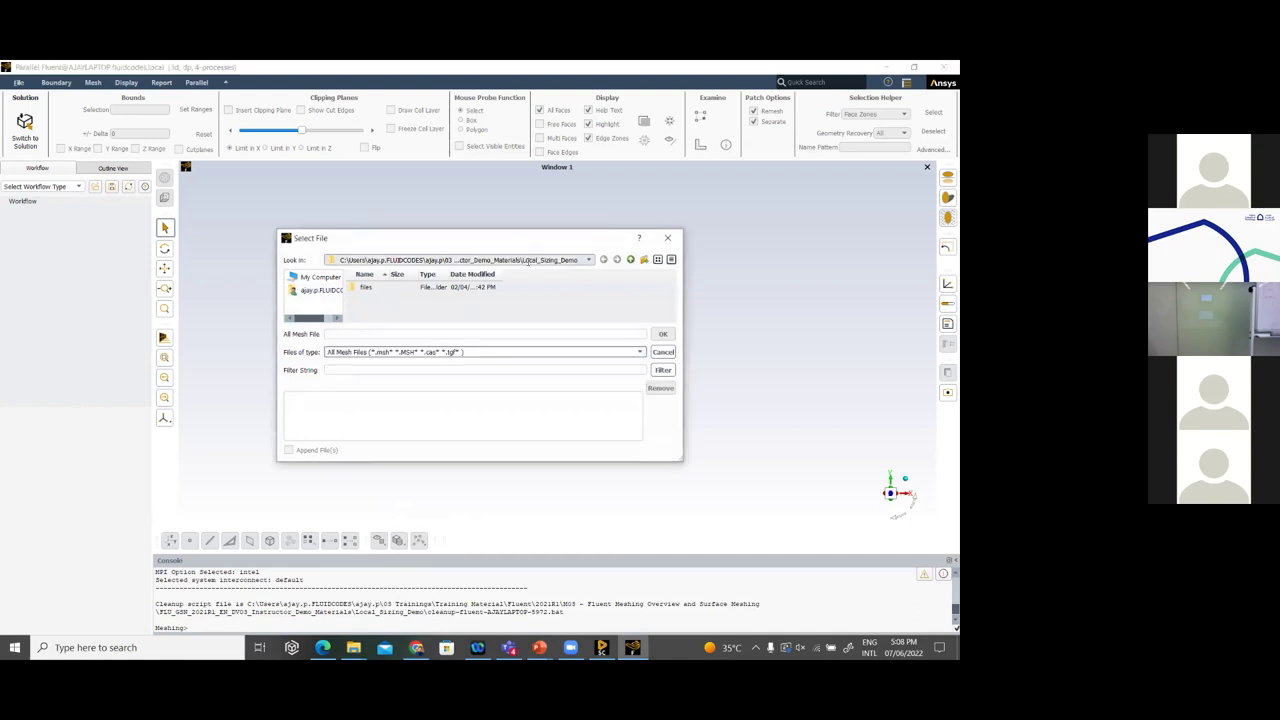
left_click(630, 259)
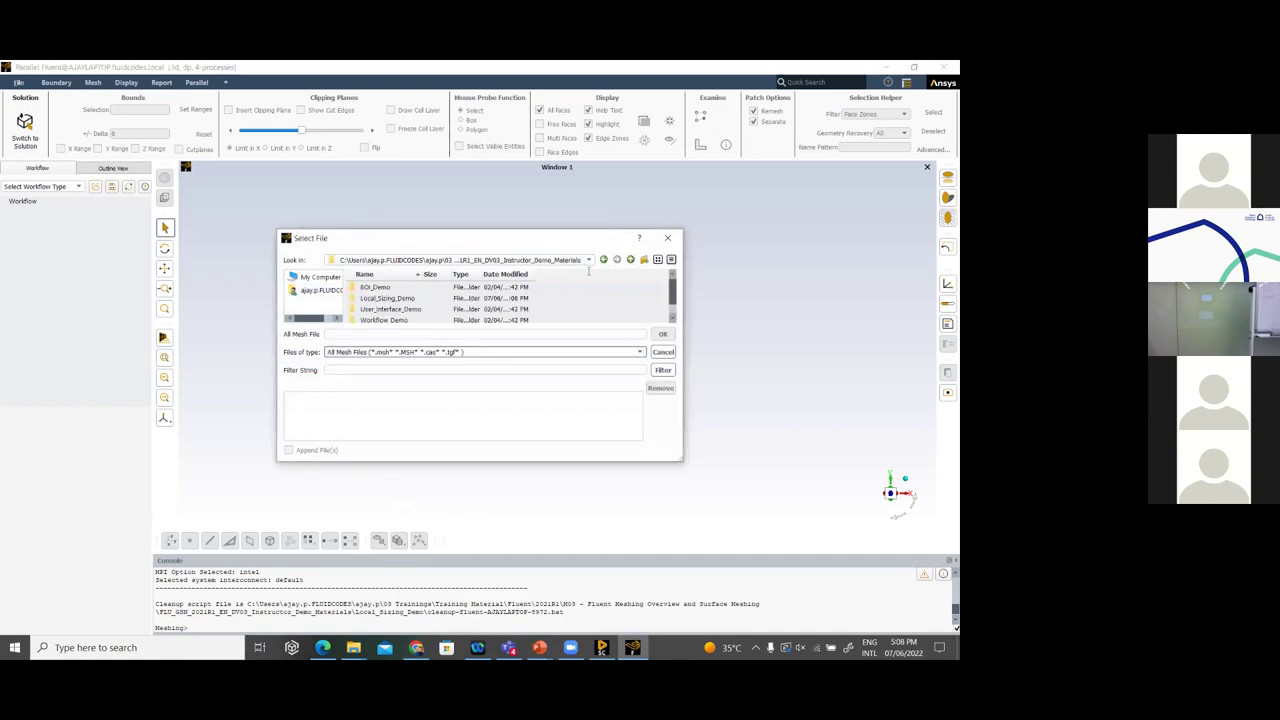
left_click(630, 259)
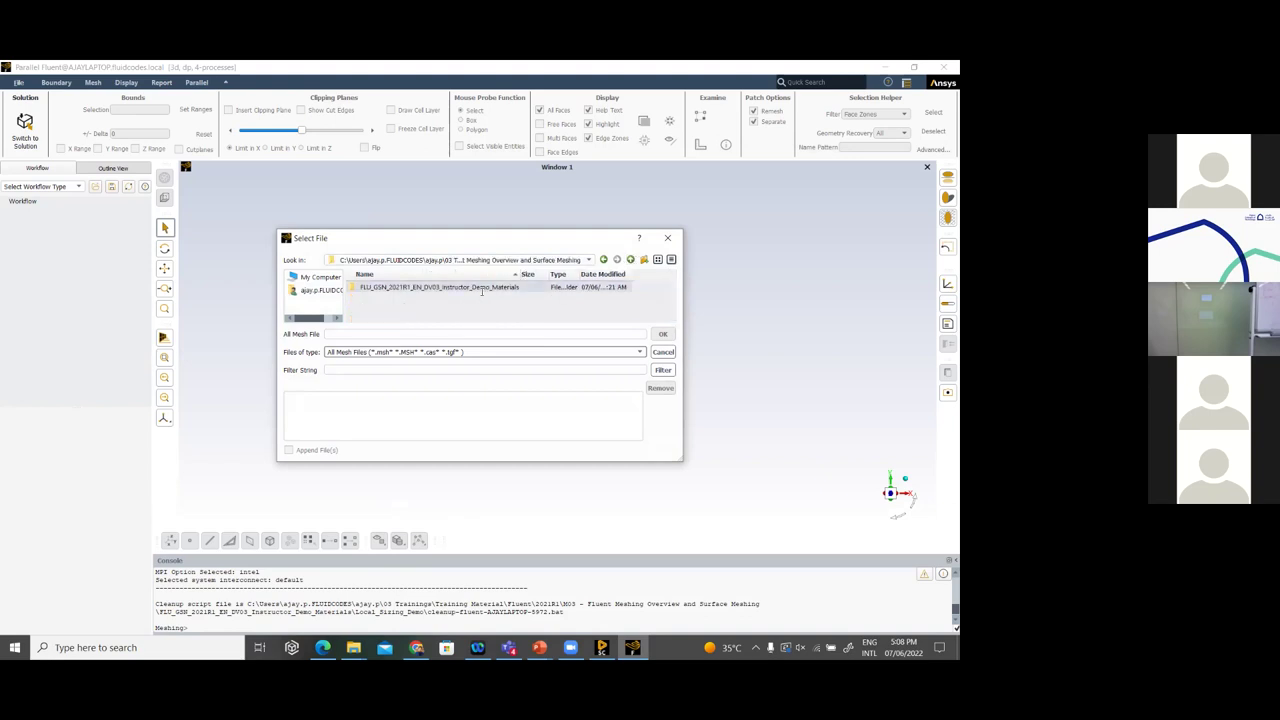
double_click(385, 287)
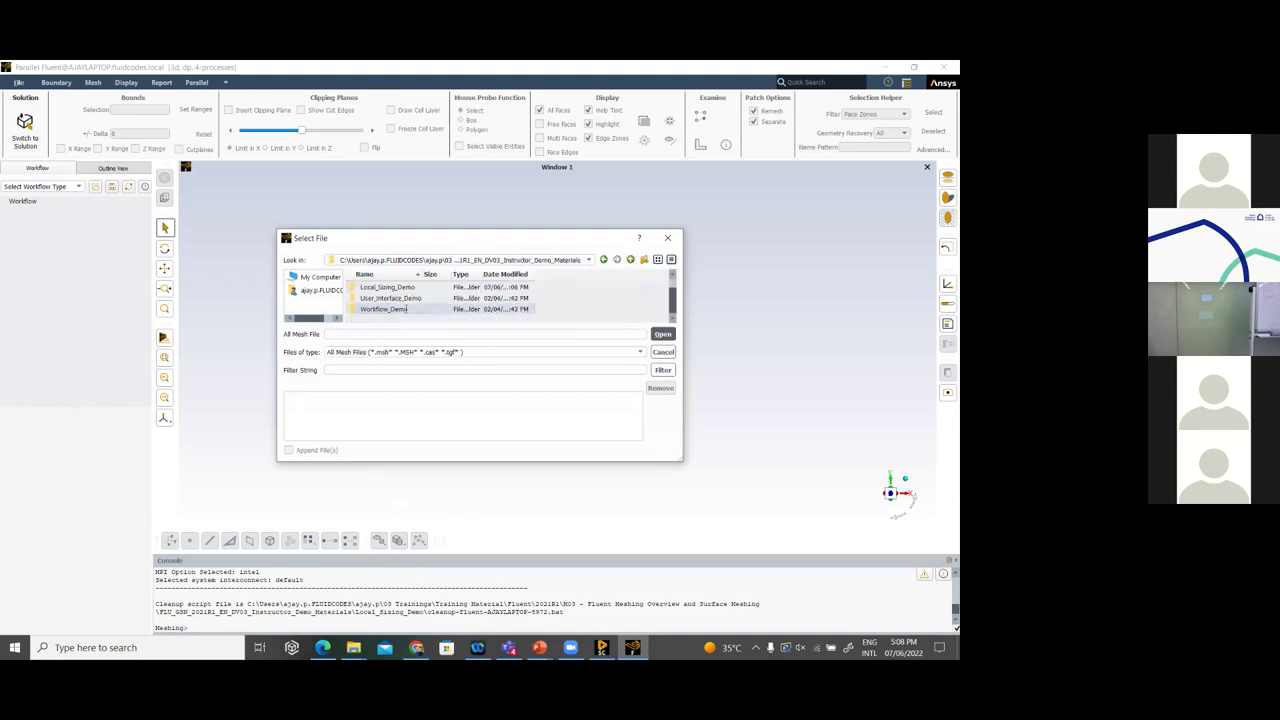
double_click(384, 320)
double_click(376, 287)
double_click(400, 298)
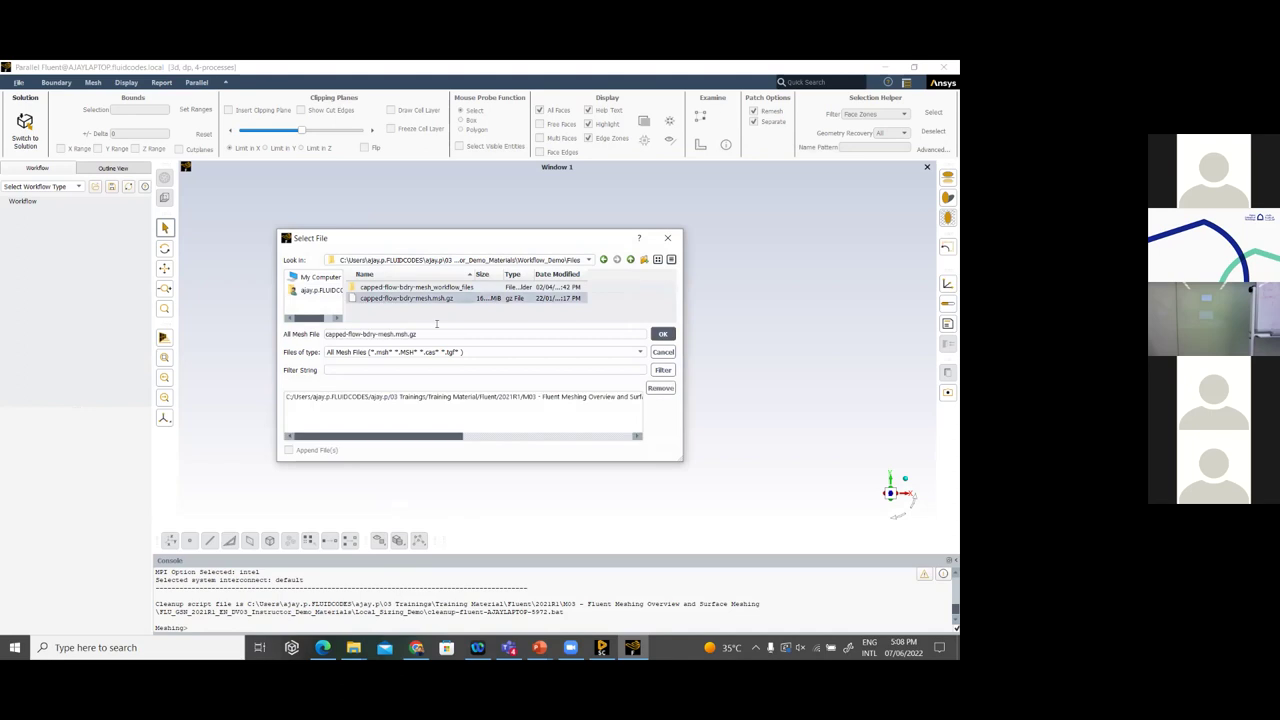
left_click(662, 334)
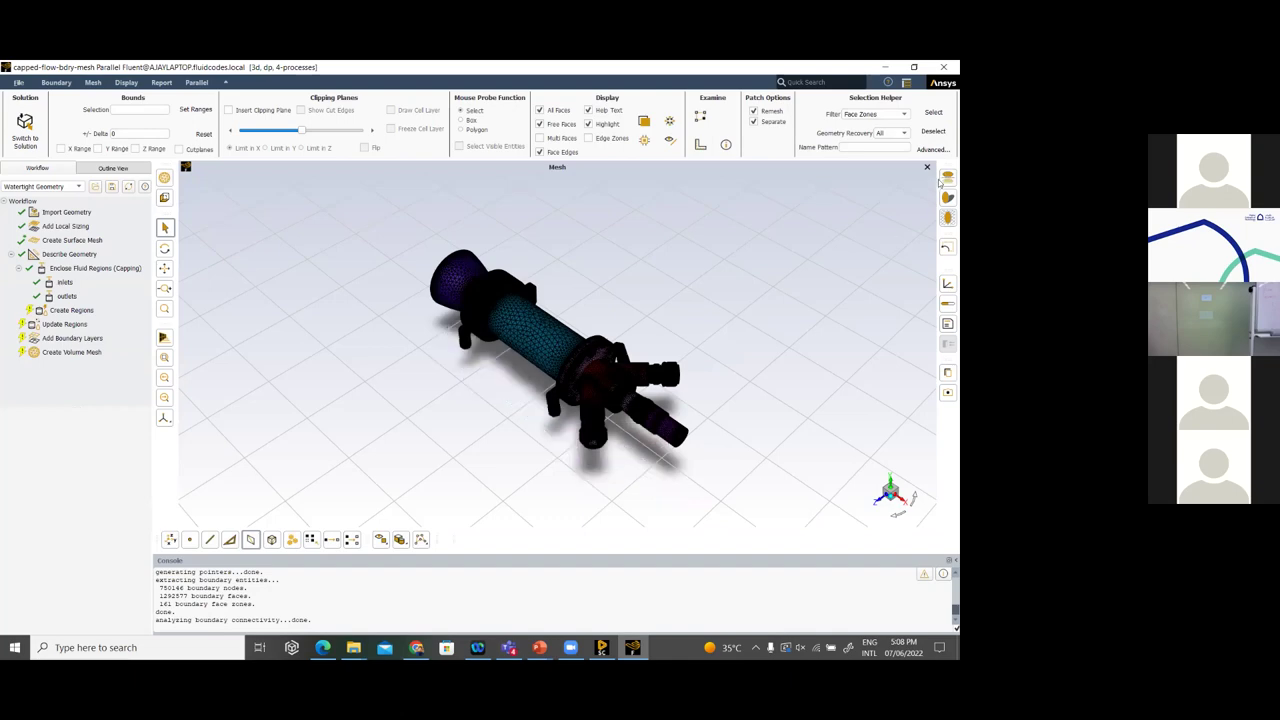
Examine the loaded boundary mesh up close and from several angles
mouse_move(578, 380)
left_mouse_down()
mouse_move(379, 296)
mouse_move(751, 400)
mouse_move(615, 287)
mouse_move(505, 283)
left_mouse_up()
scroll(751, 400, "up", 5)
scroll(505, 283, "down", 3)
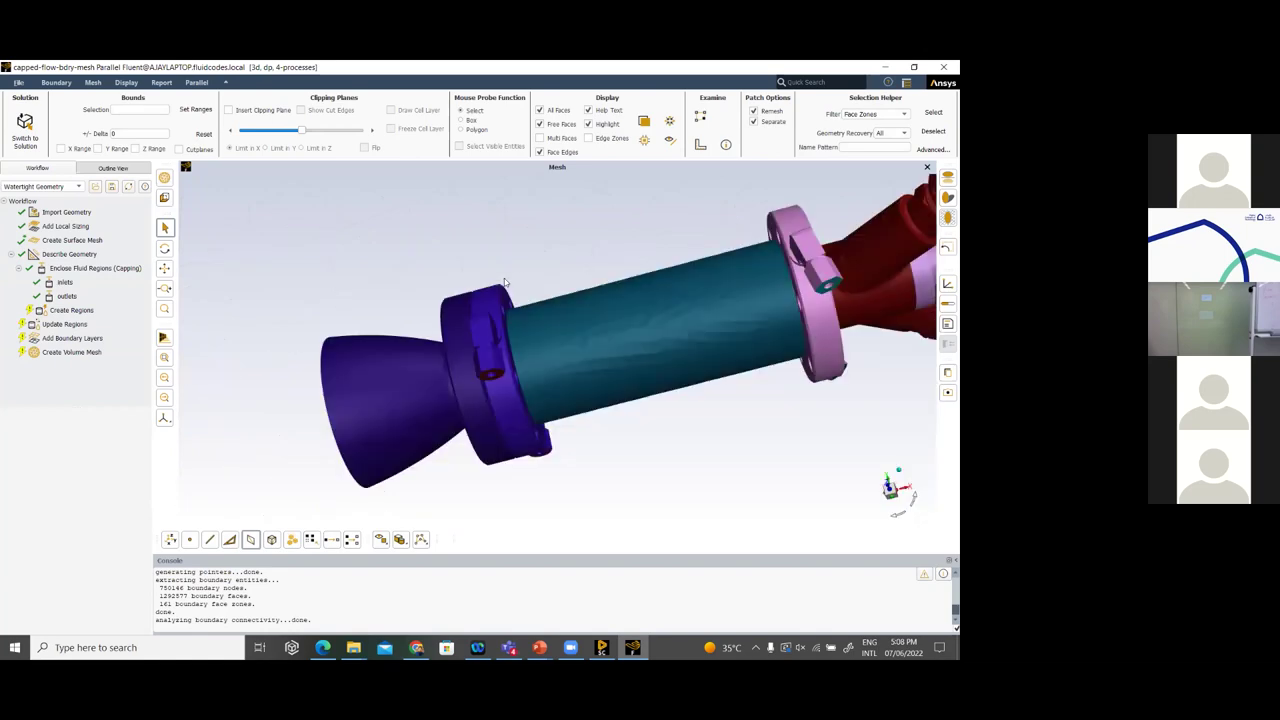
scroll(603, 337, "down", 2)
mouse_move(695, 357)
left_mouse_down()
mouse_move(603, 337)
mouse_move(531, 368)
mouse_move(557, 358)
left_mouse_up()
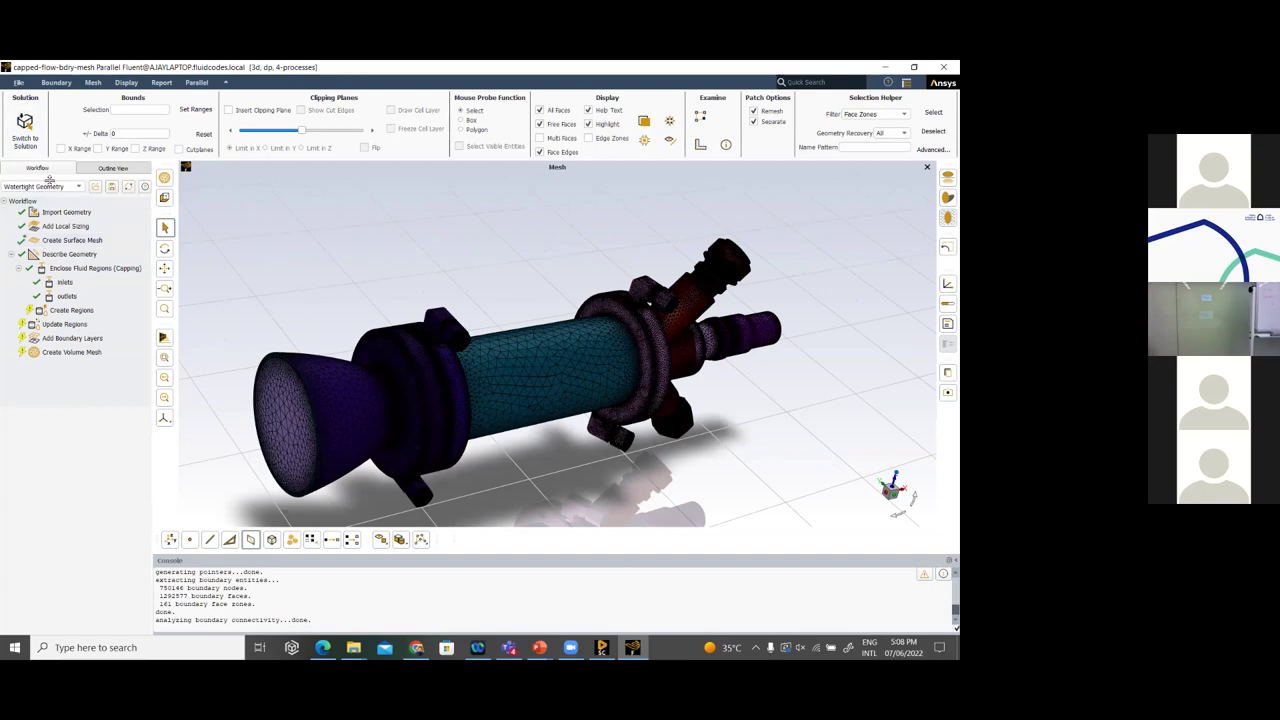
Review the workflow types and the Import Geometry task's settings, and examine the whole mesh from different angles
left_click(55, 185)
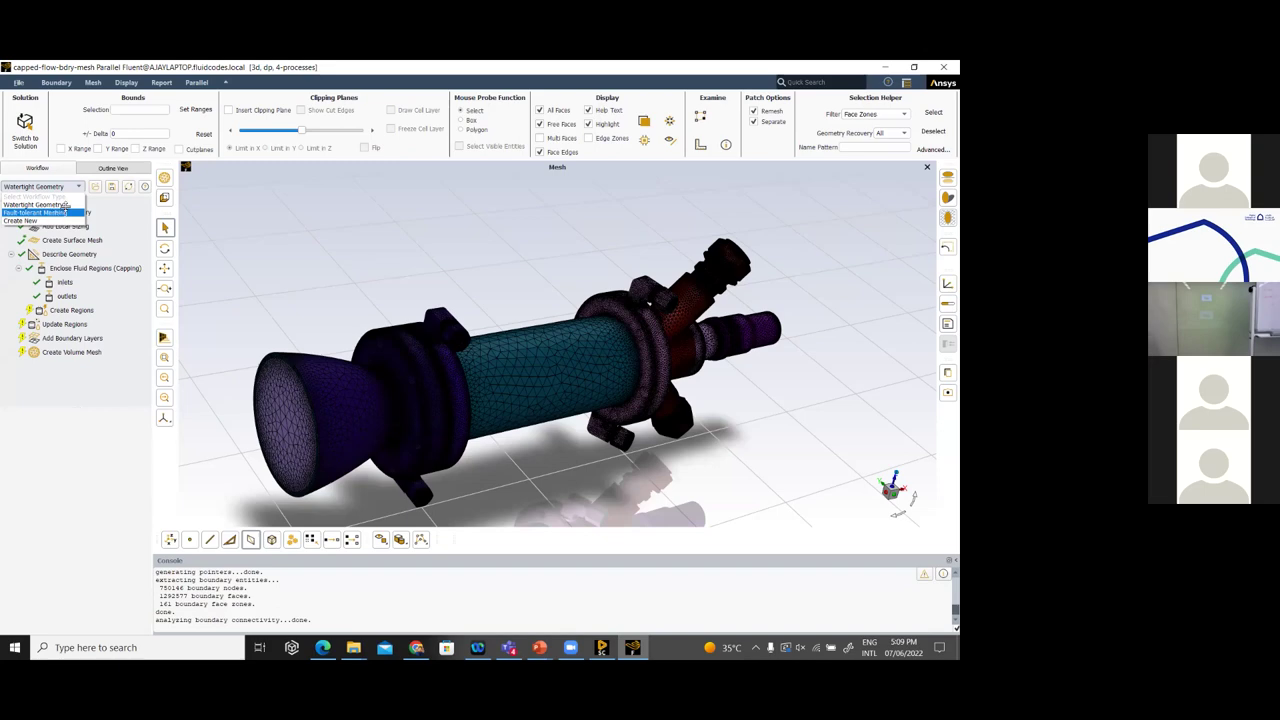
left_click(127, 207)
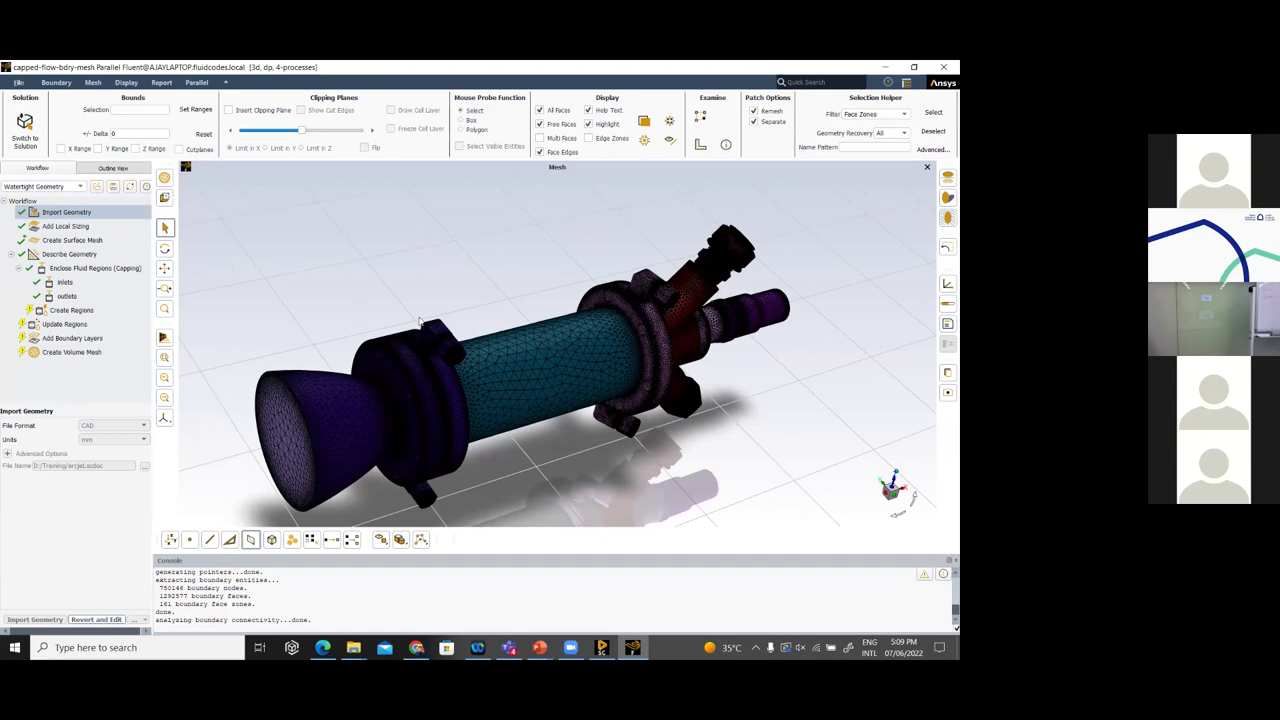
left_click_drag(356, 281, 426, 333)
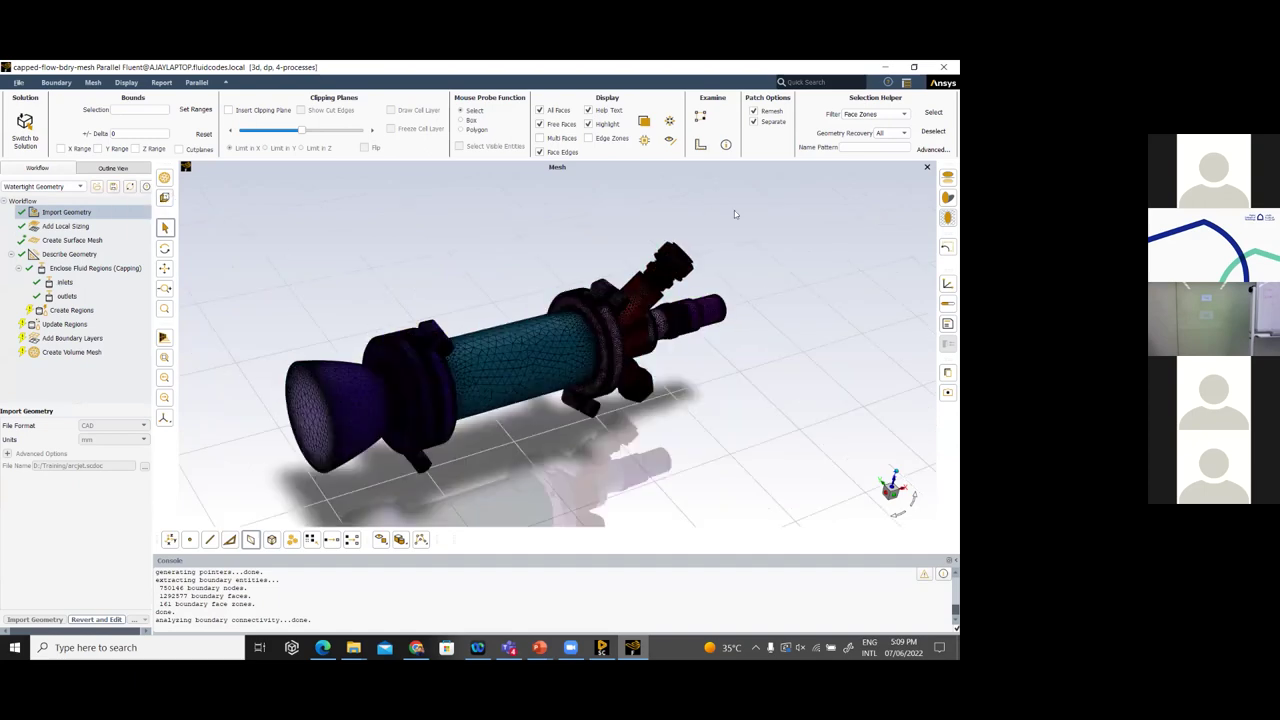
scroll(474, 222, "up", 2)
left_click(946, 240)
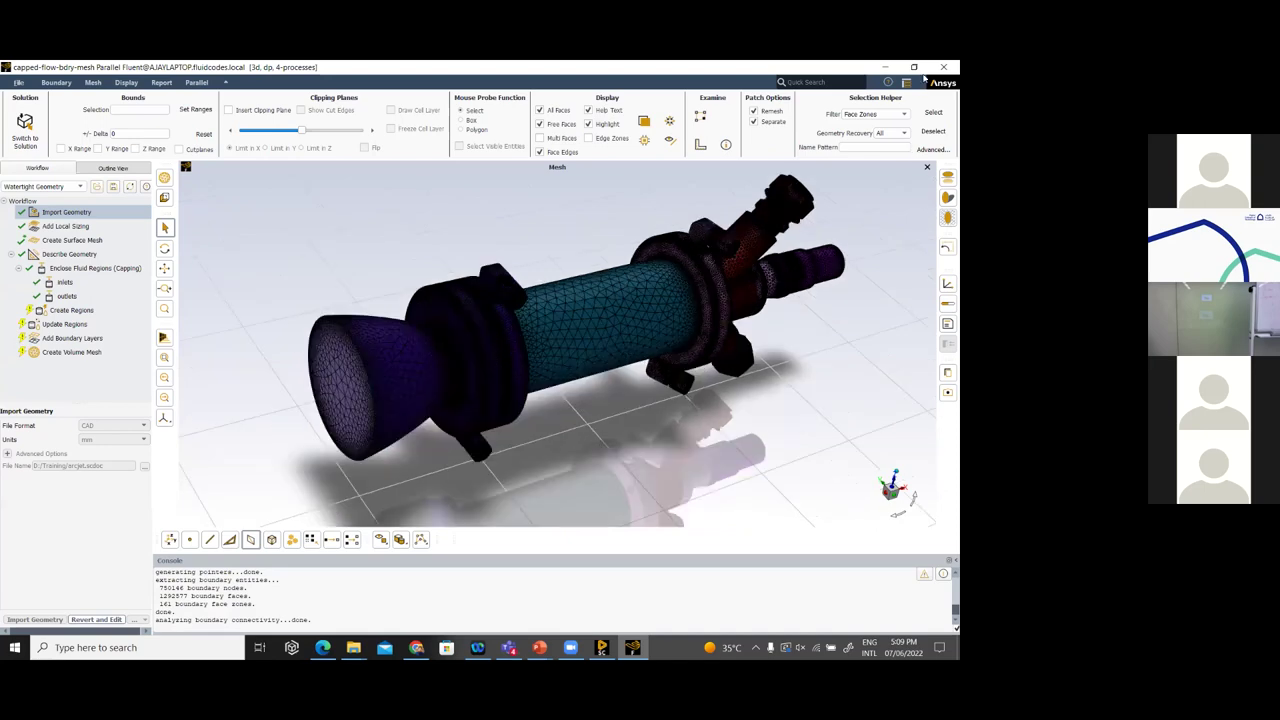
scroll(692, 334, "down", 1)
left_click_drag(630, 360, 795, 361)
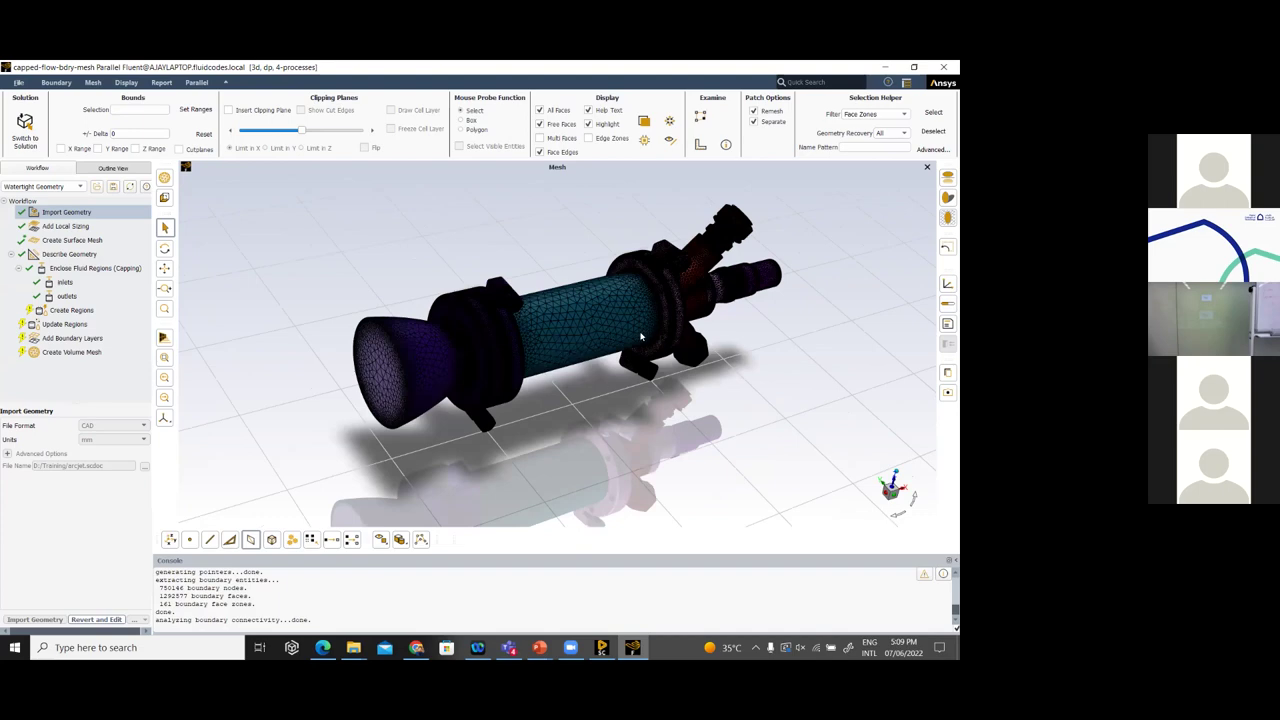
left_click_drag(706, 333, 860, 270)
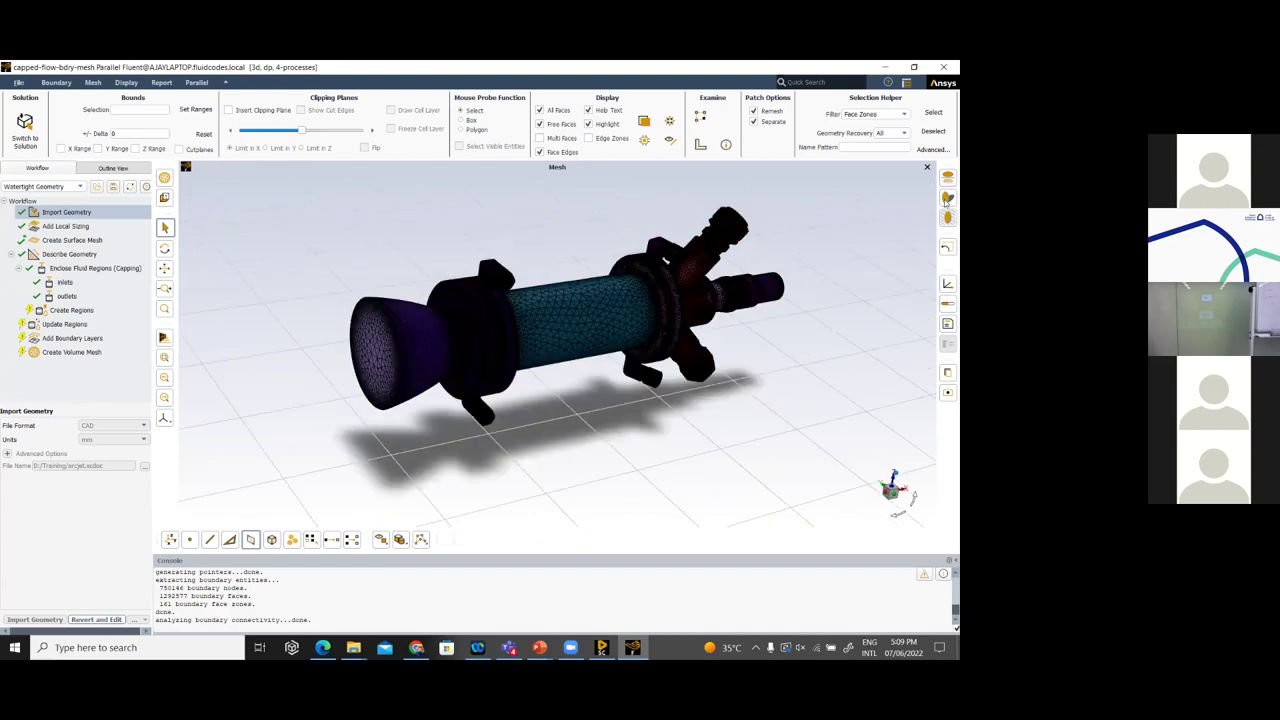
Turn off the shadow and ground grid beneath the mesh, and display the ruler in the graphics window
left_click(915, 215)
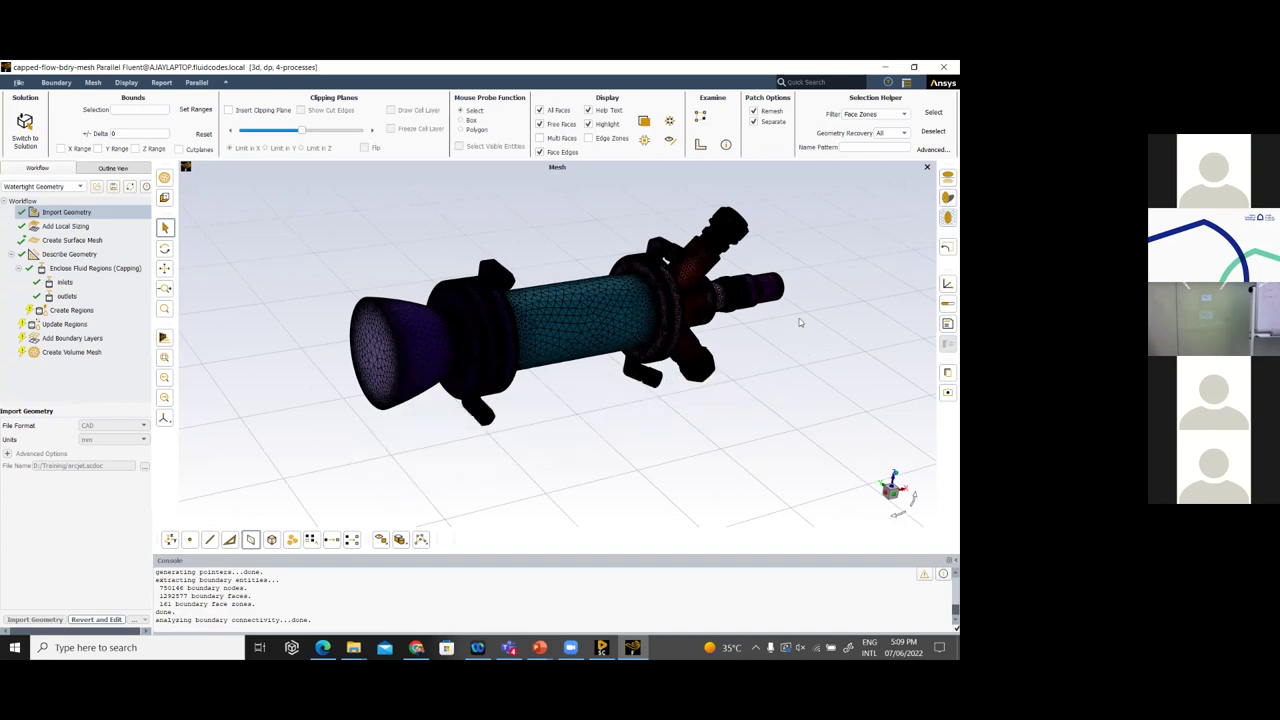
left_click(947, 218)
left_click_drag(780, 372, 770, 388)
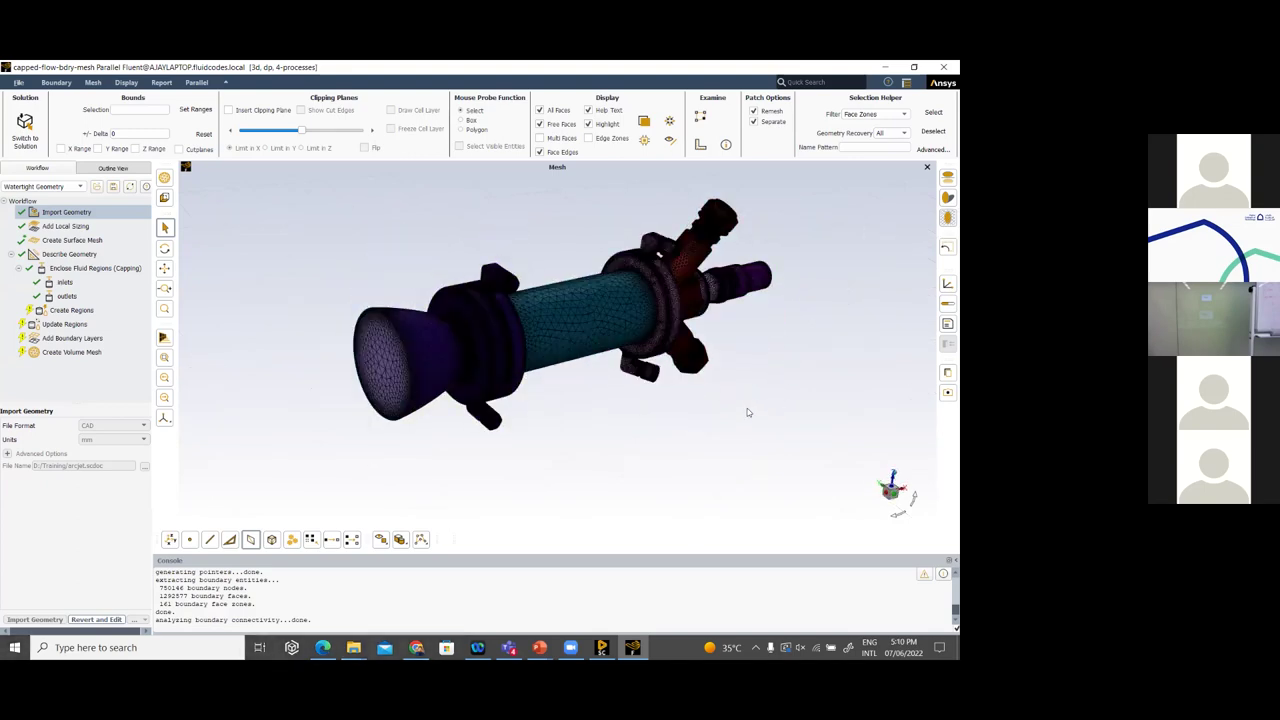
left_click_drag(733, 327, 878, 295)
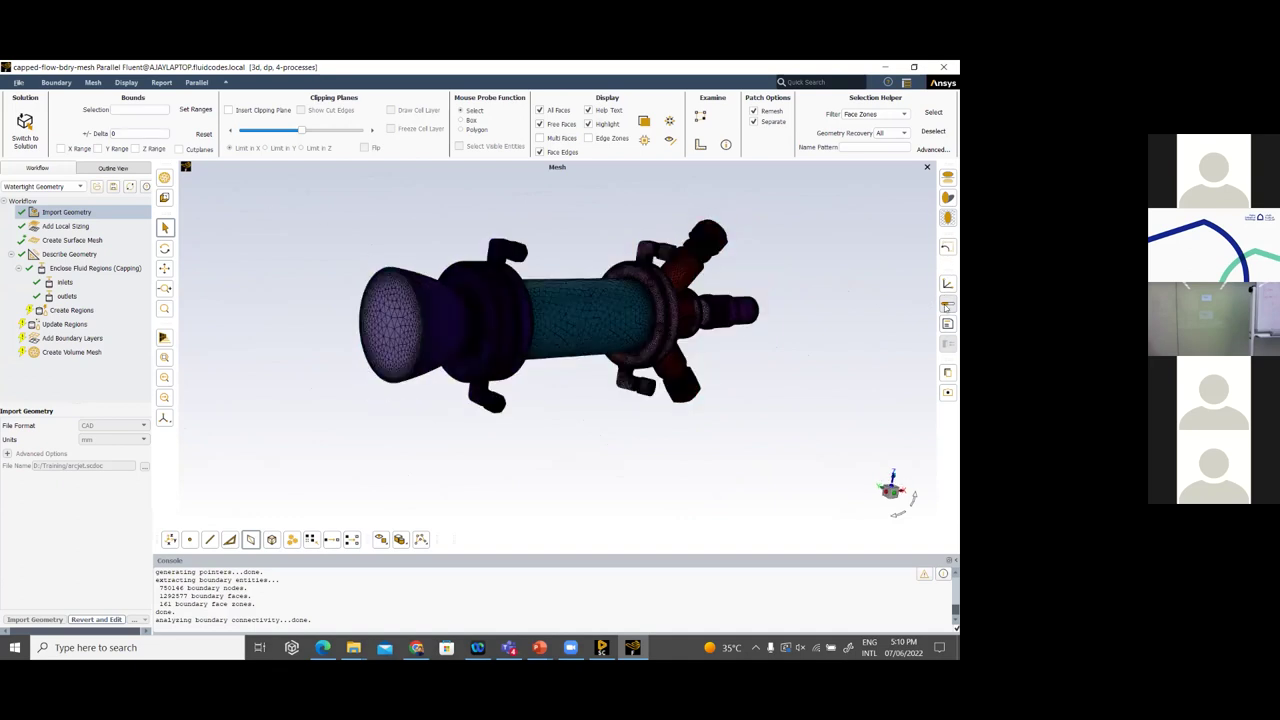
scroll(680, 375, "up", 3)
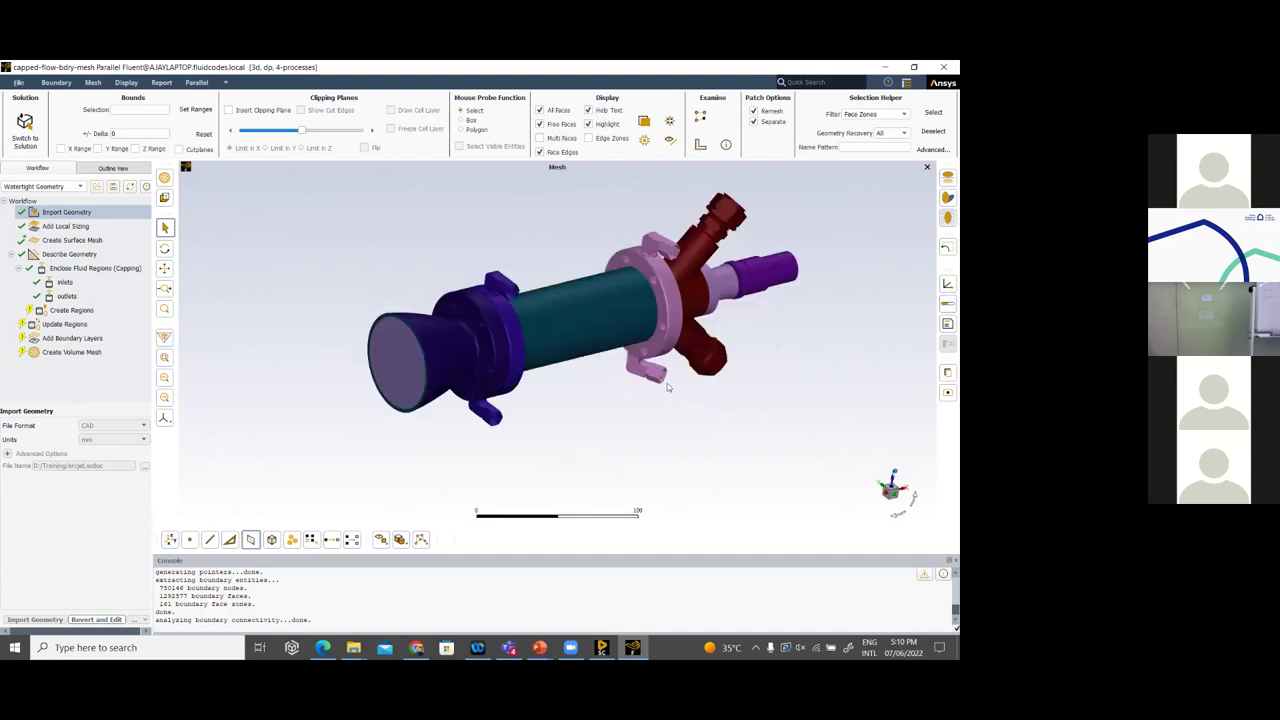
scroll(668, 385, "down", 4)
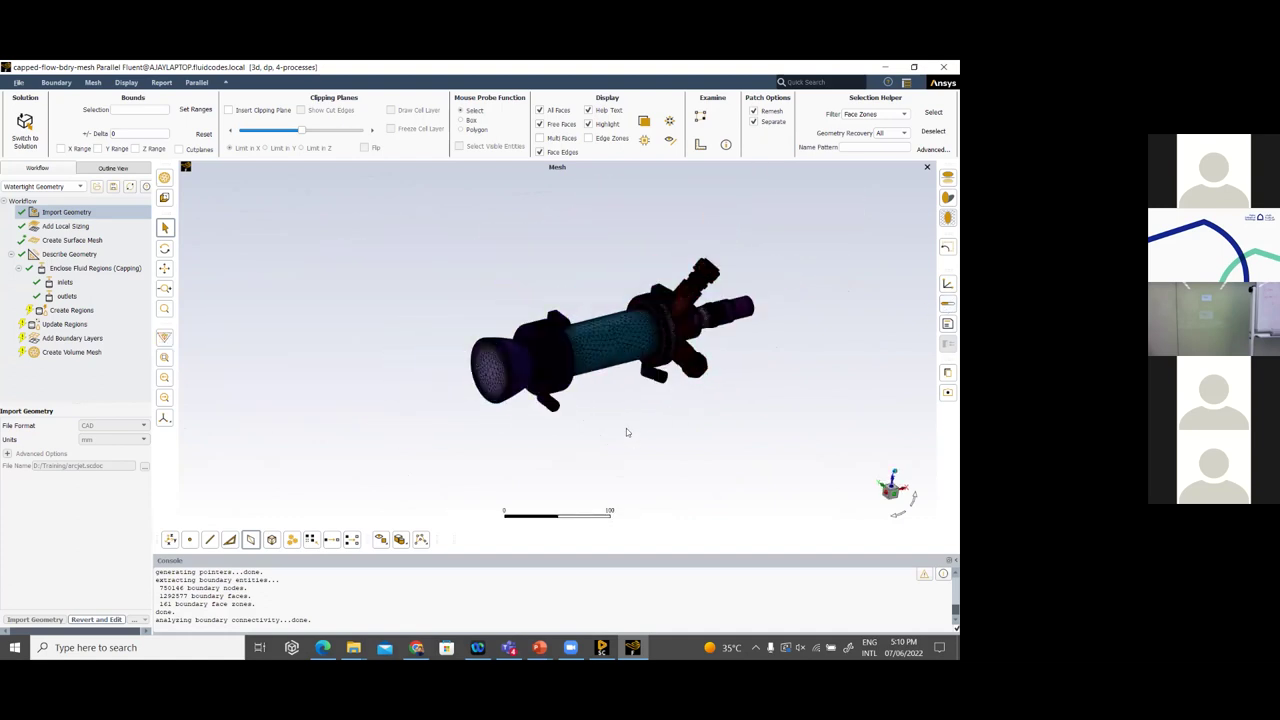
middle_click_drag(545, 434, 499, 430)
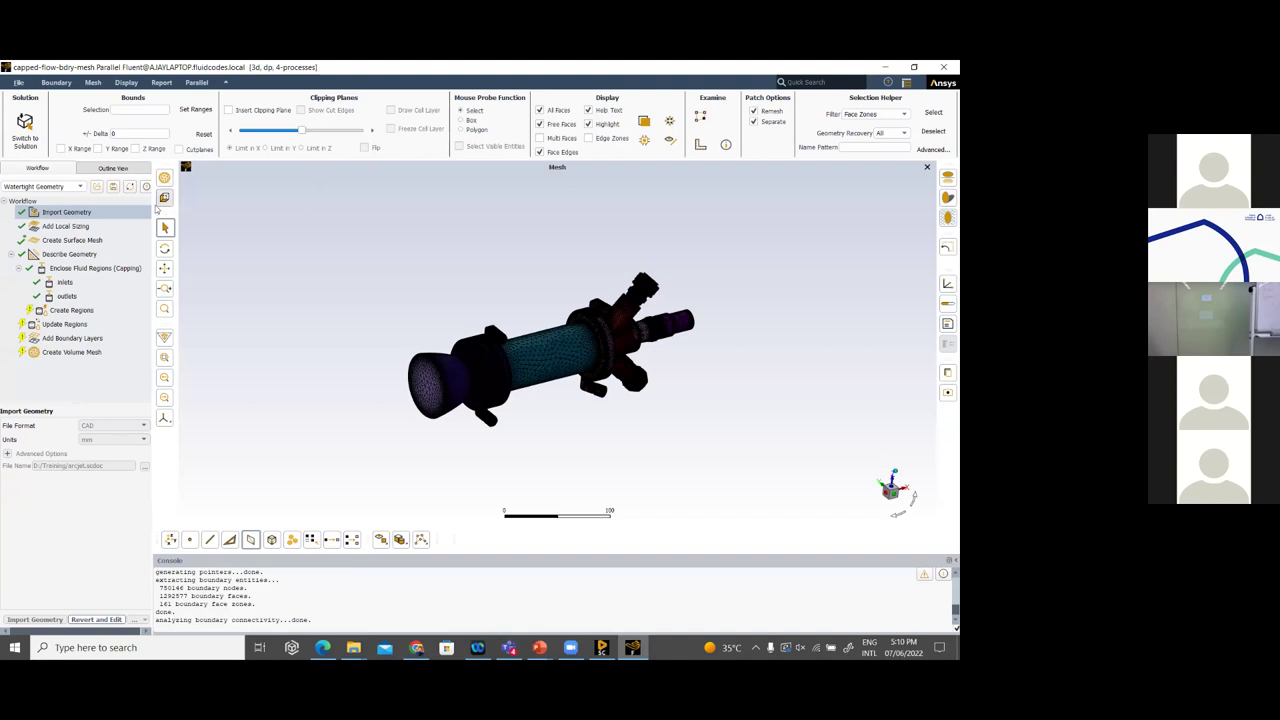
Set the Color Theme to Dark in the Appearance preferences
left_click(19, 82)
left_click(60, 214)
left_click_drag(211, 345, 116, 190)
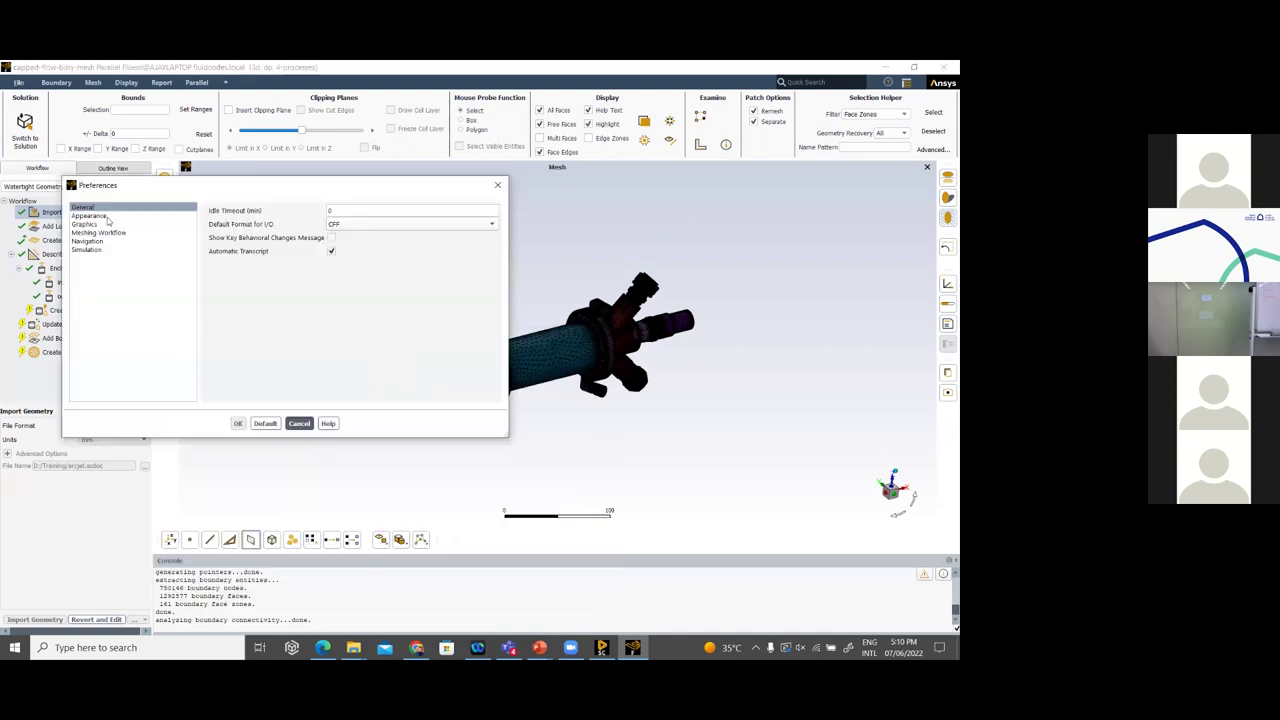
left_click(90, 216)
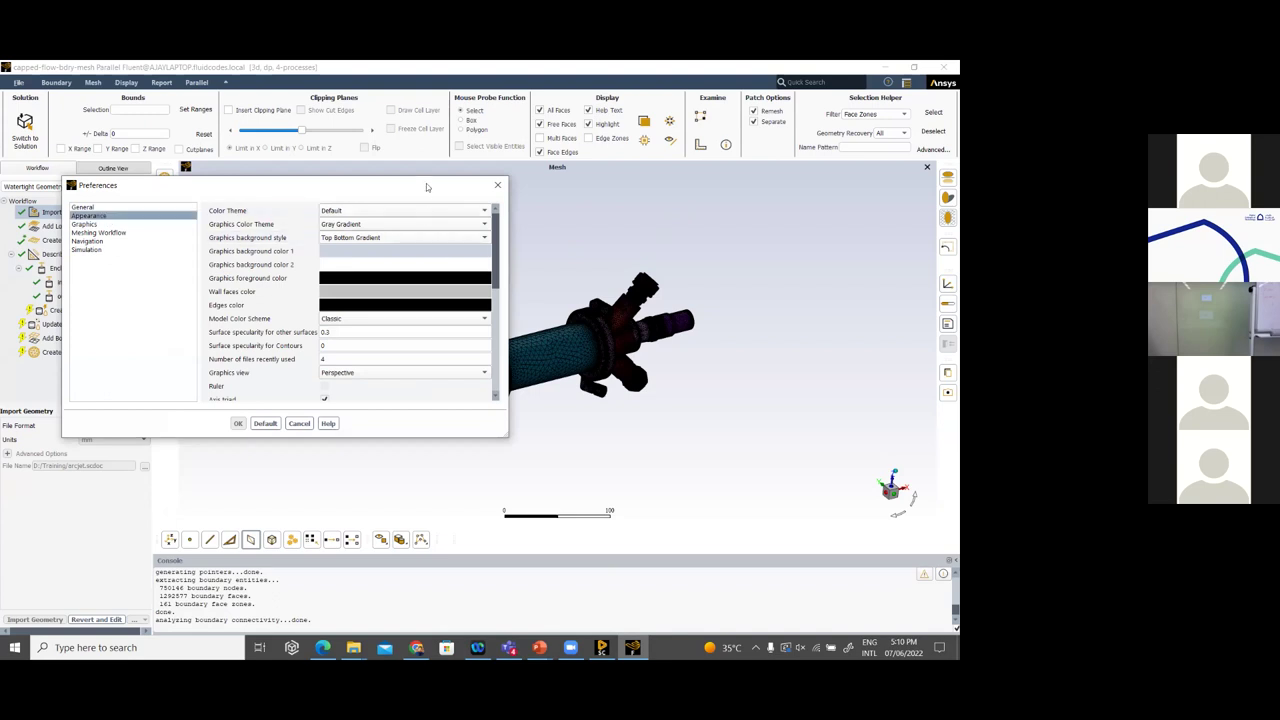
left_click_drag(426, 183, 400, 72)
left_click(330, 100)
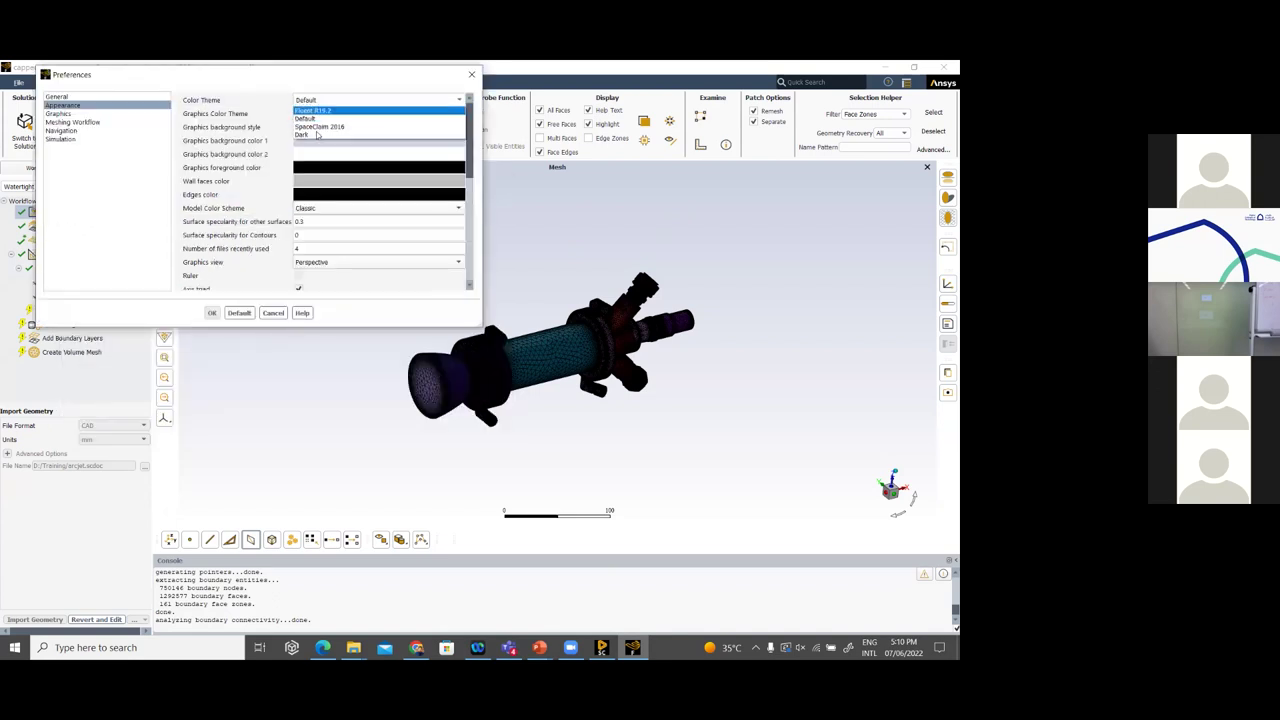
left_click(317, 135)
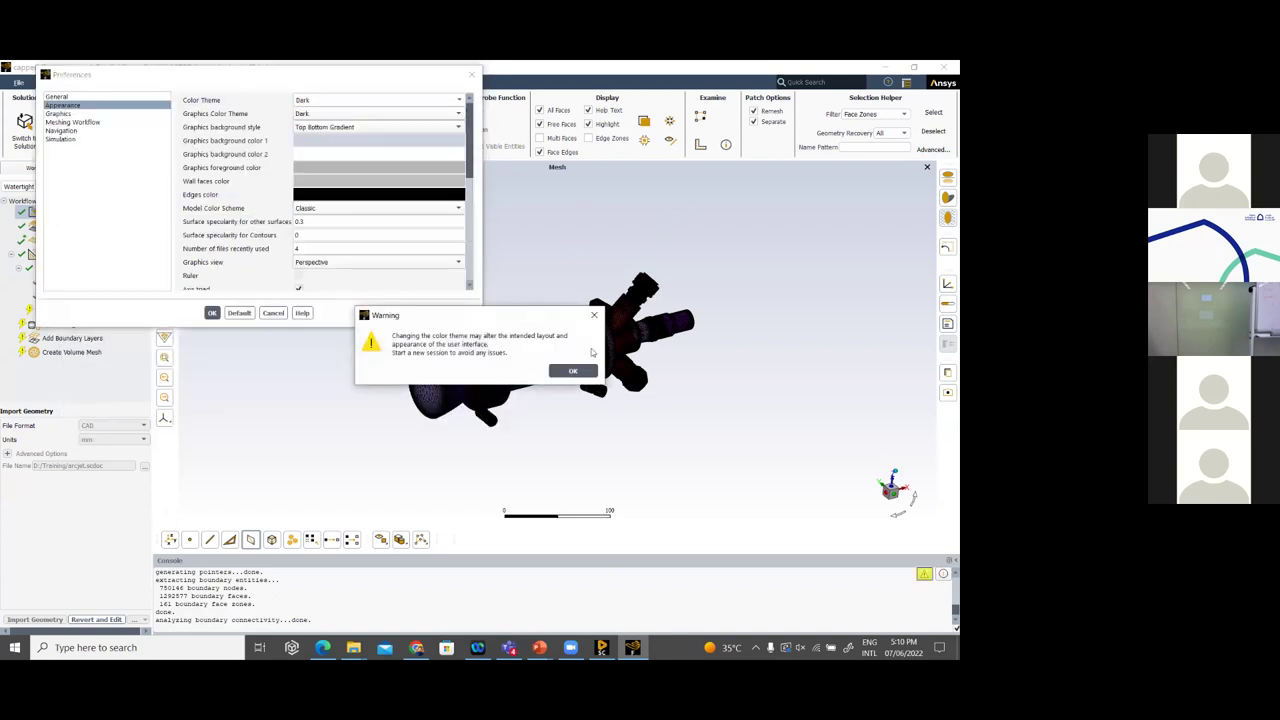
left_click(573, 369)
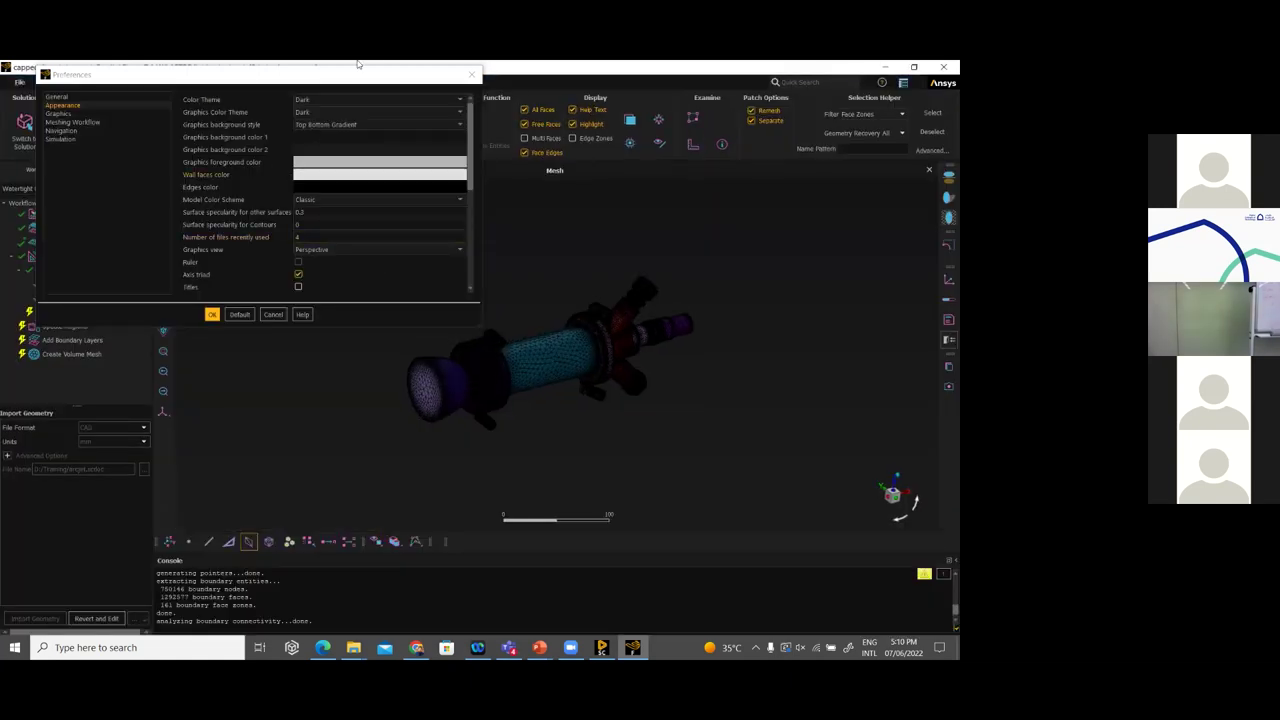
Examine the mesh against the dark background up close, and restore the Default color theme
left_click(300, 76)
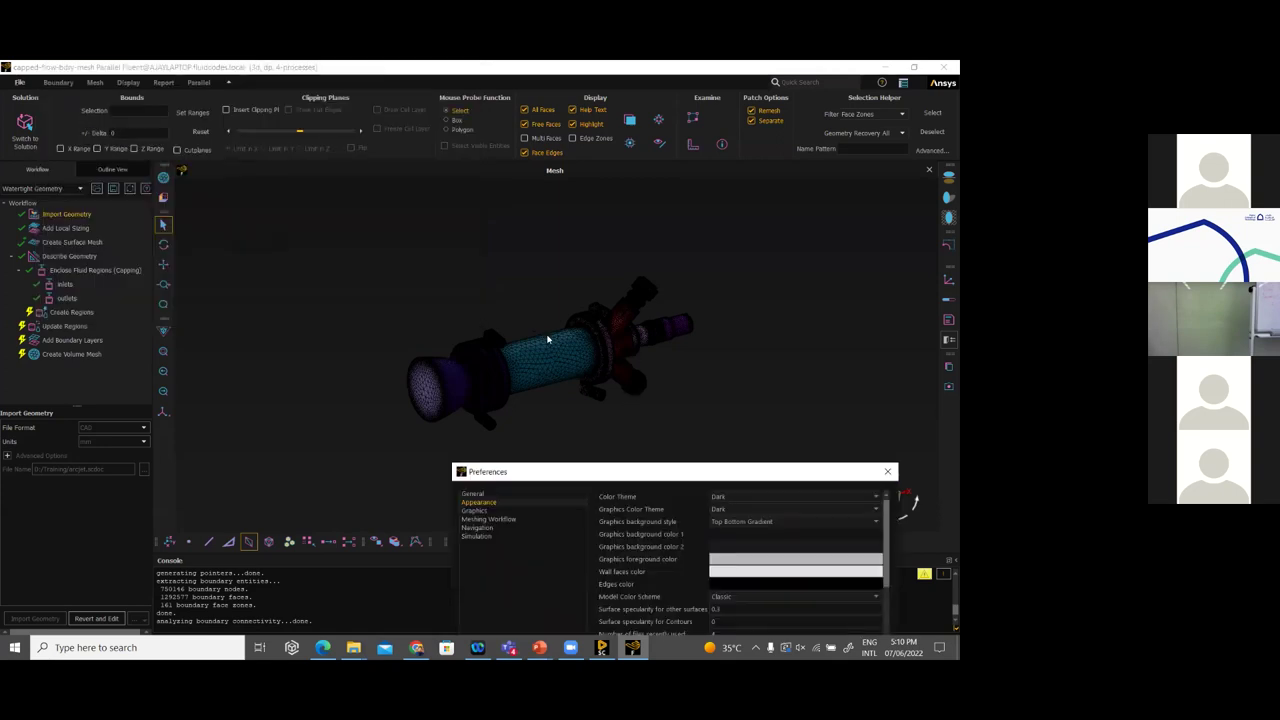
scroll(548, 342, "up", 5)
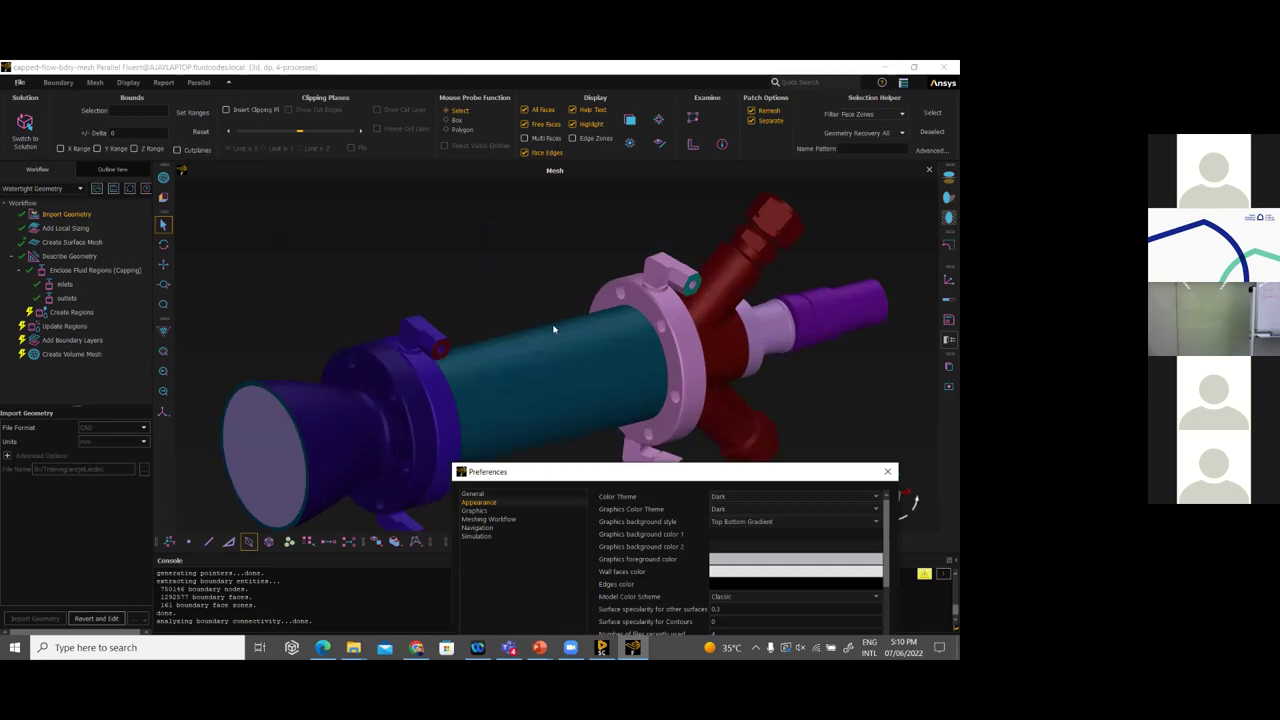
left_click(549, 347)
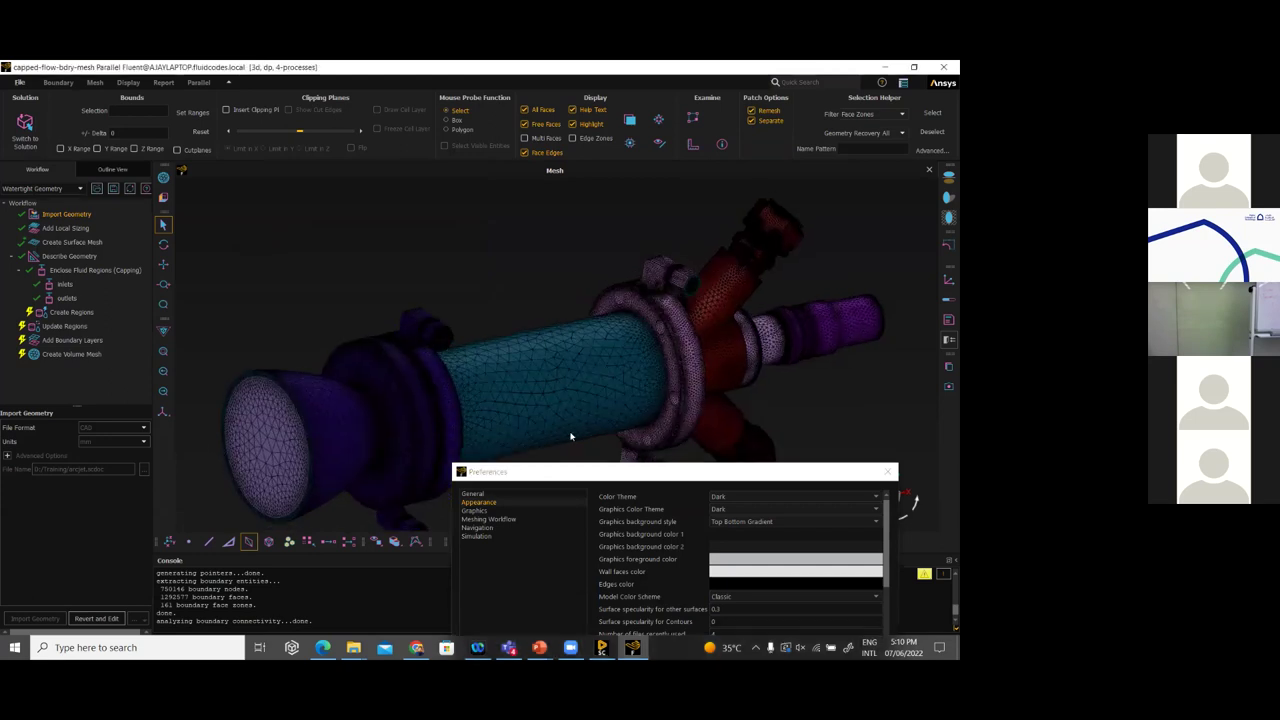
left_click(562, 464)
left_click_drag(558, 471, 593, 393)
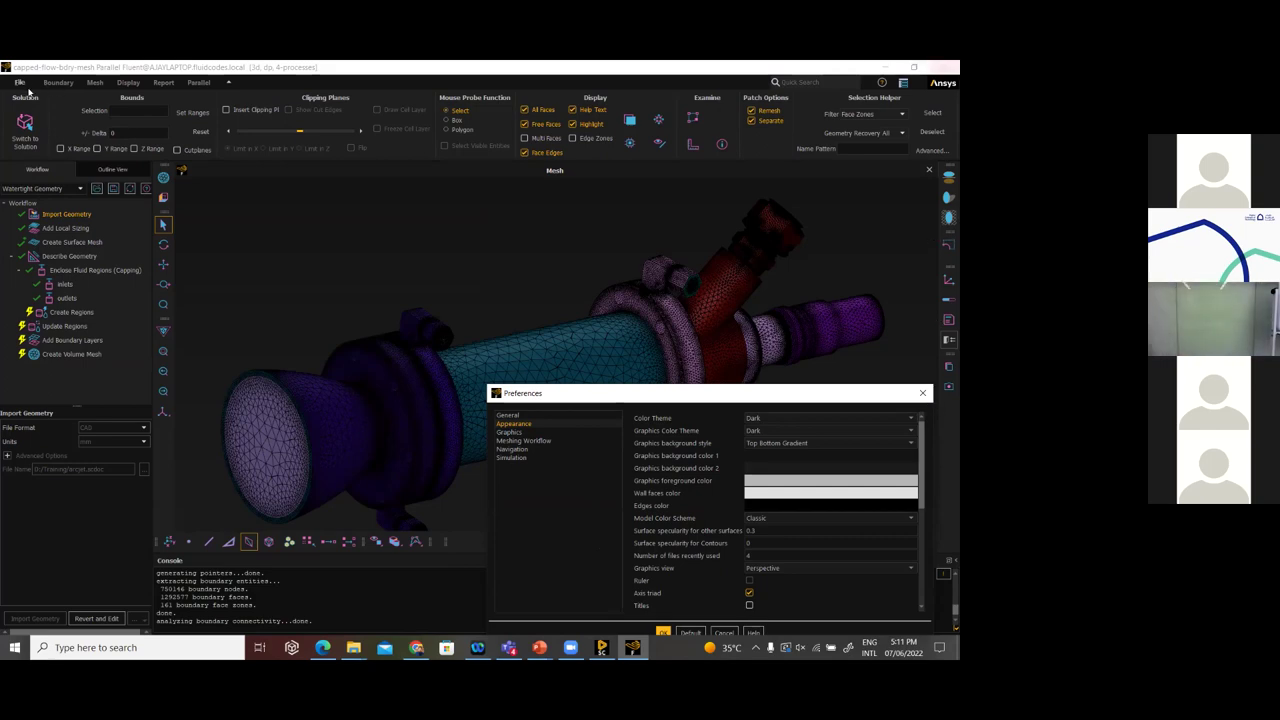
key("Return")
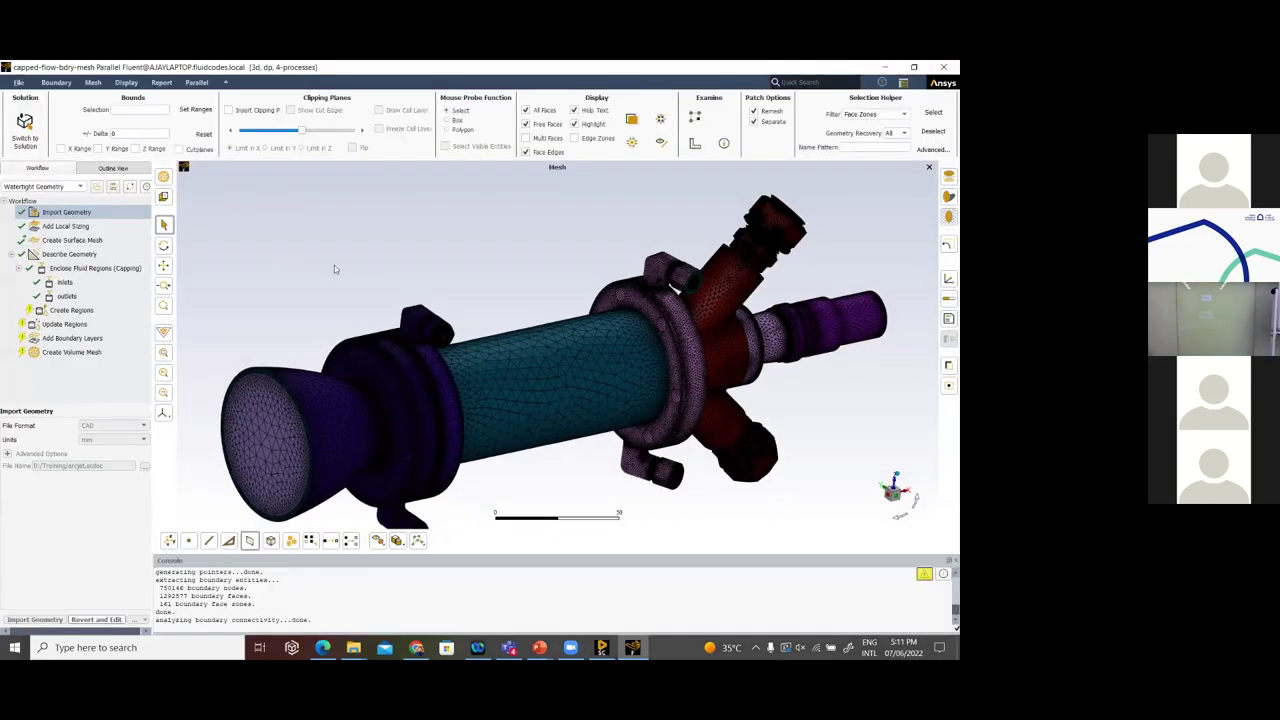
scroll(387, 260, "down", 2)
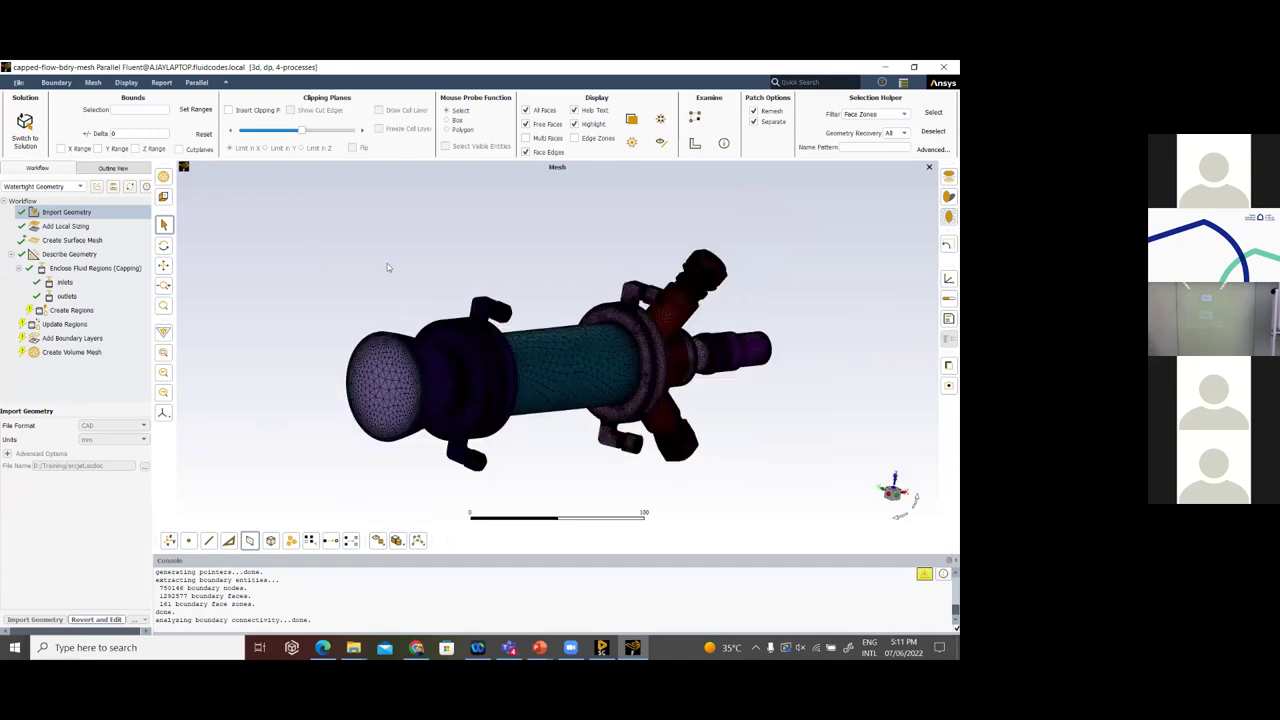
left_click(19, 83)
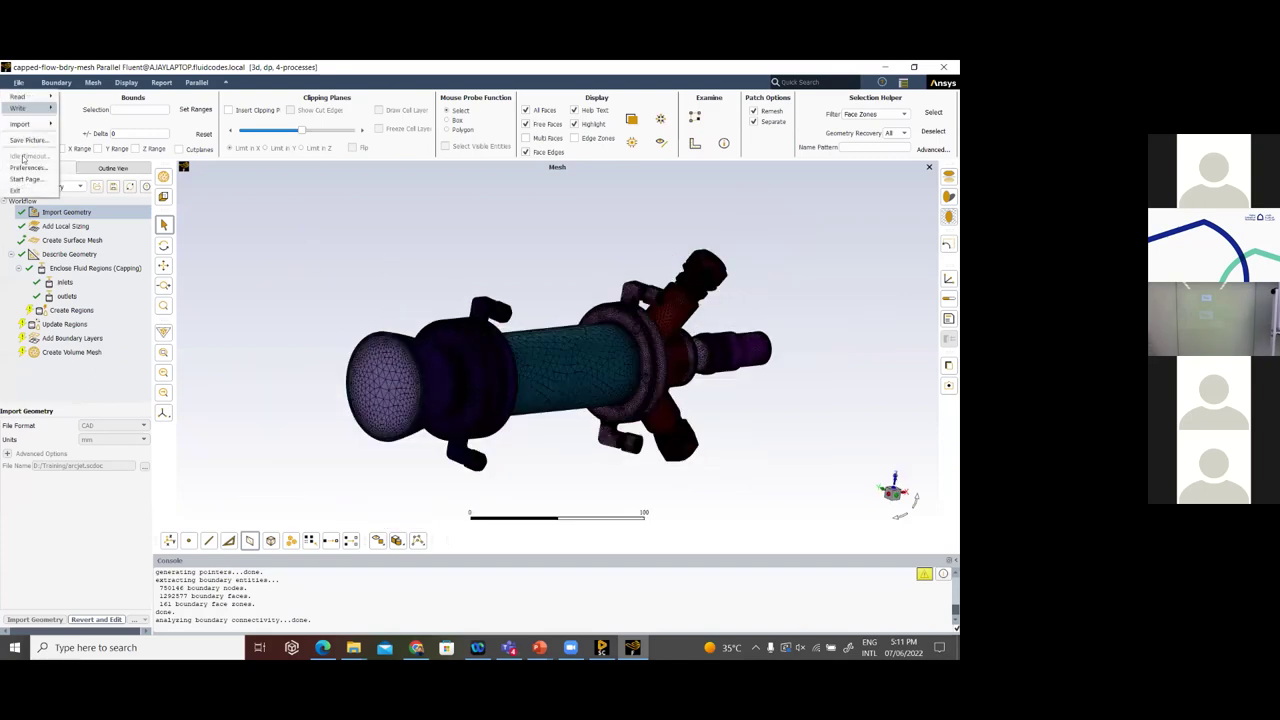
left_click(290, 196)
left_click_drag(399, 308, 537, 288)
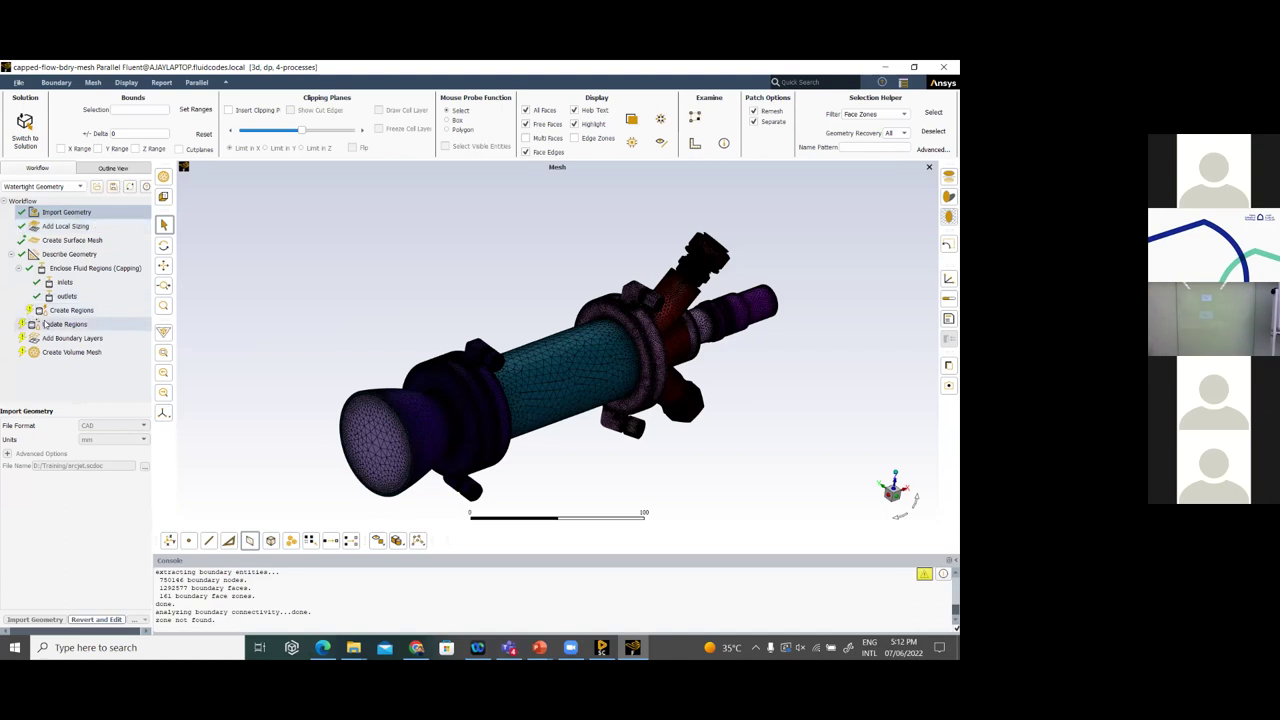
Review the Create Surface Mesh task's settings, with the console enlarged, and bring up the actions available for that task
left_click(70, 240)
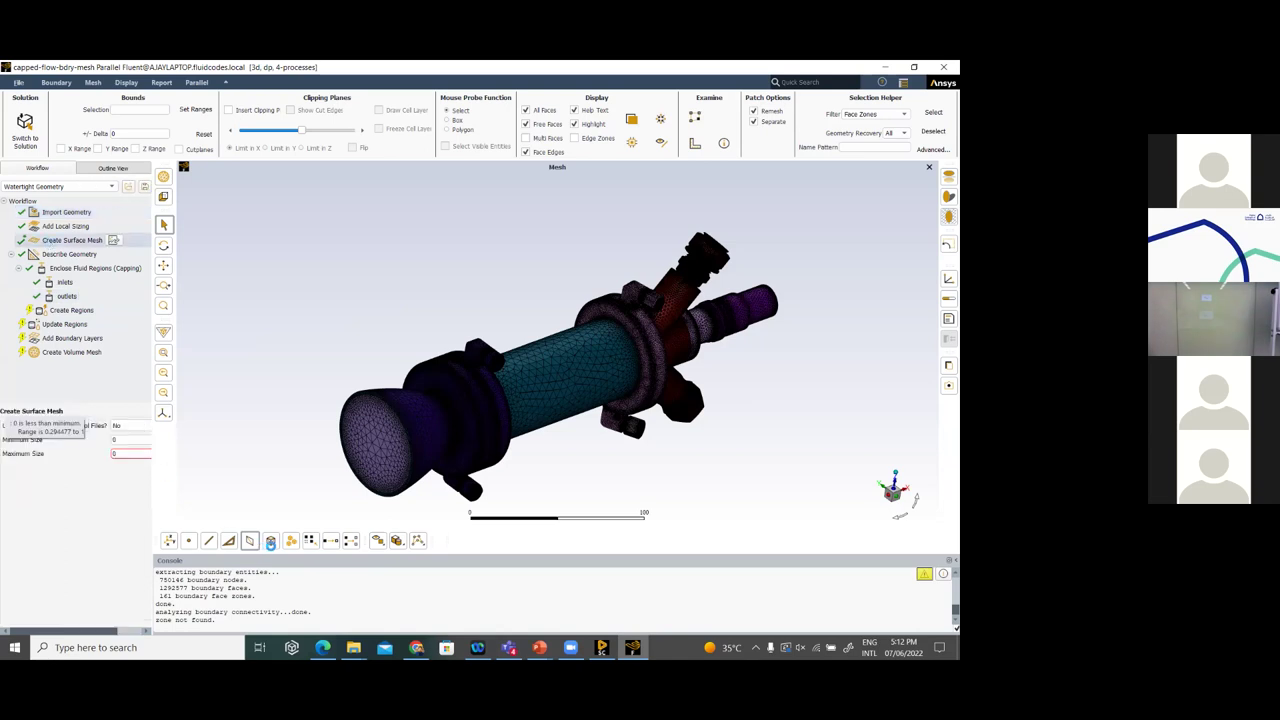
left_click_drag(287, 558, 331, 384)
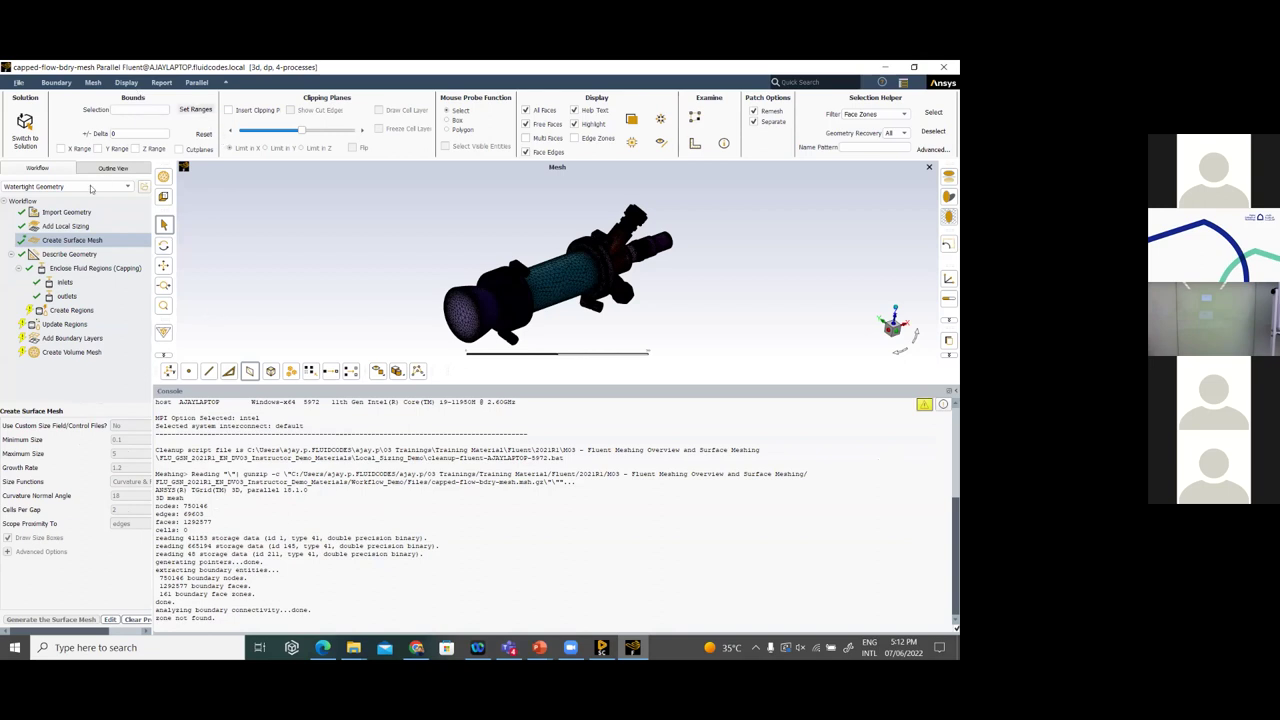
mouse_move(63, 244)
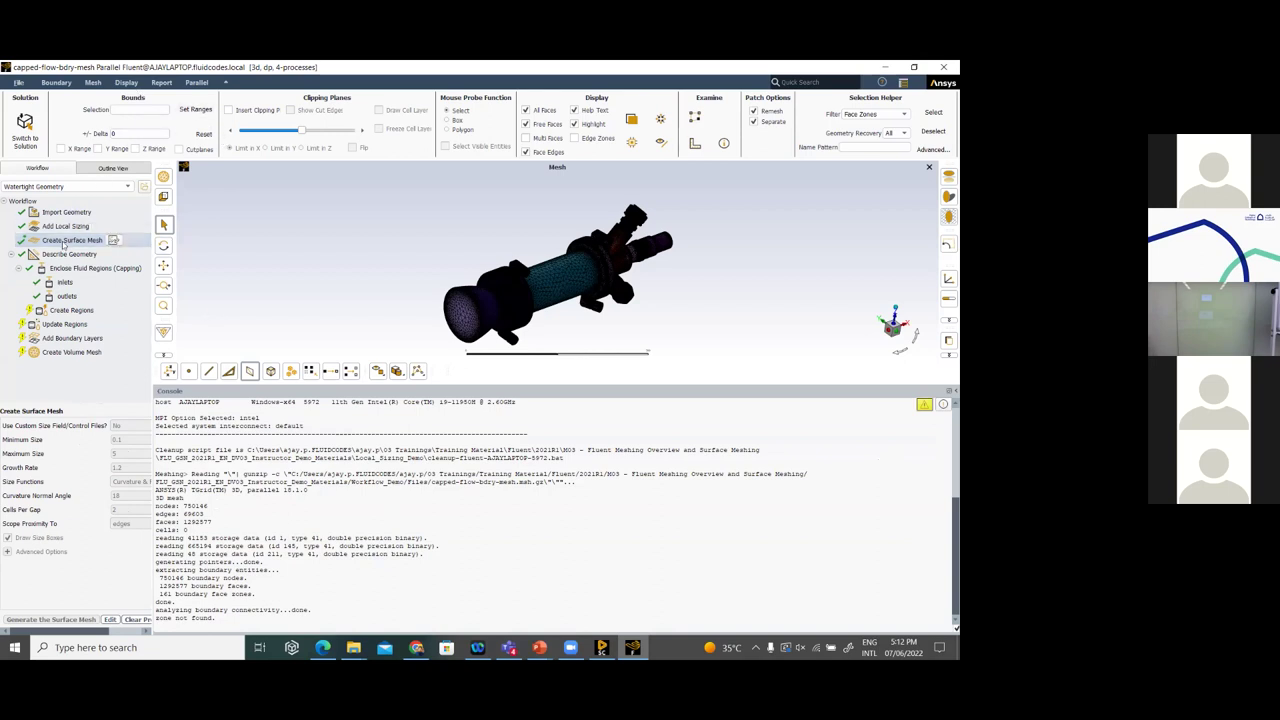
right_click(63, 244)
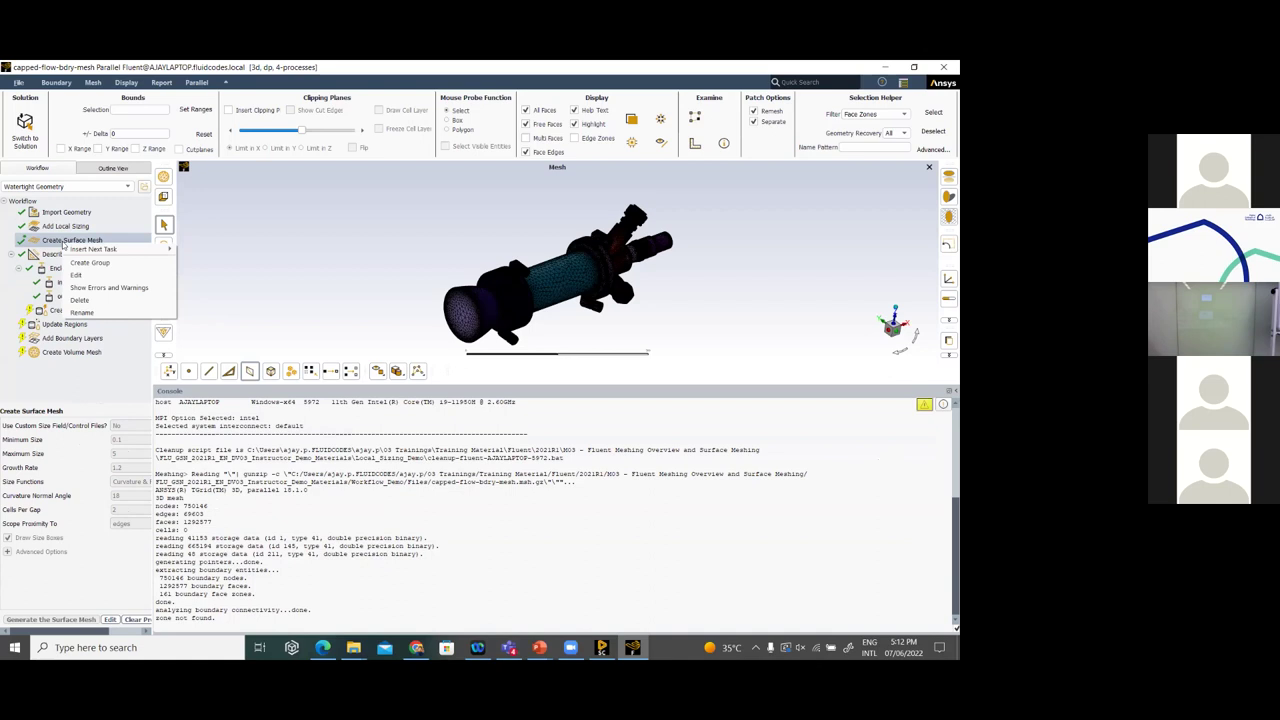